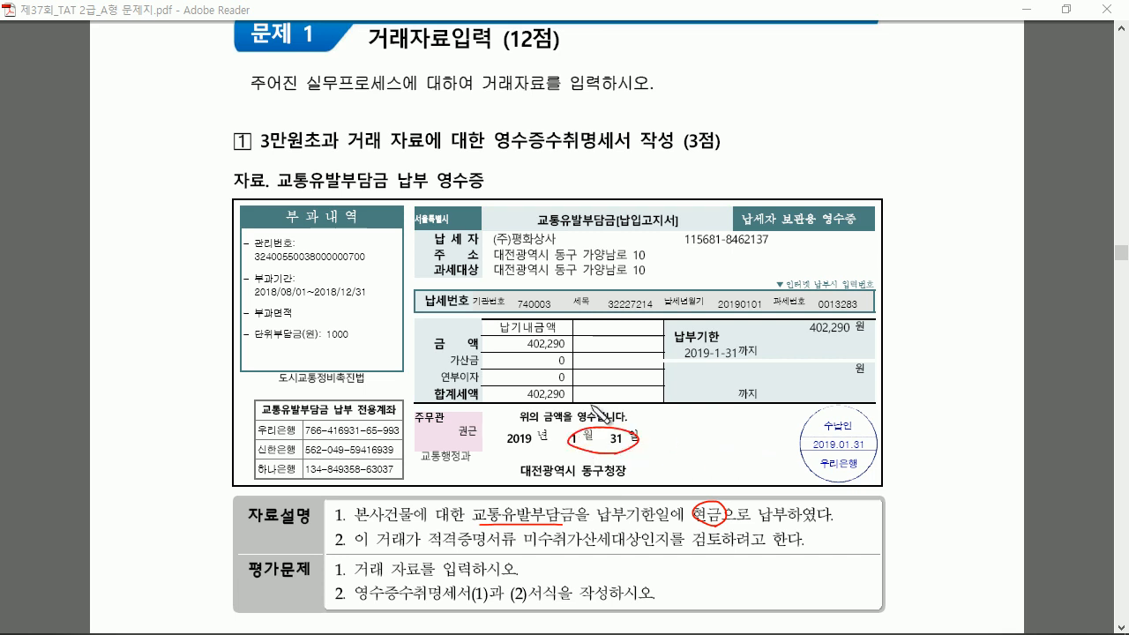
Underline 402,290 and the evidence and 미수취가산세 wording, tick task 1, then clear all marks
{"action": "left_click_drag", "start_coordinate": [543, 401], "coordinate": [570, 394]}
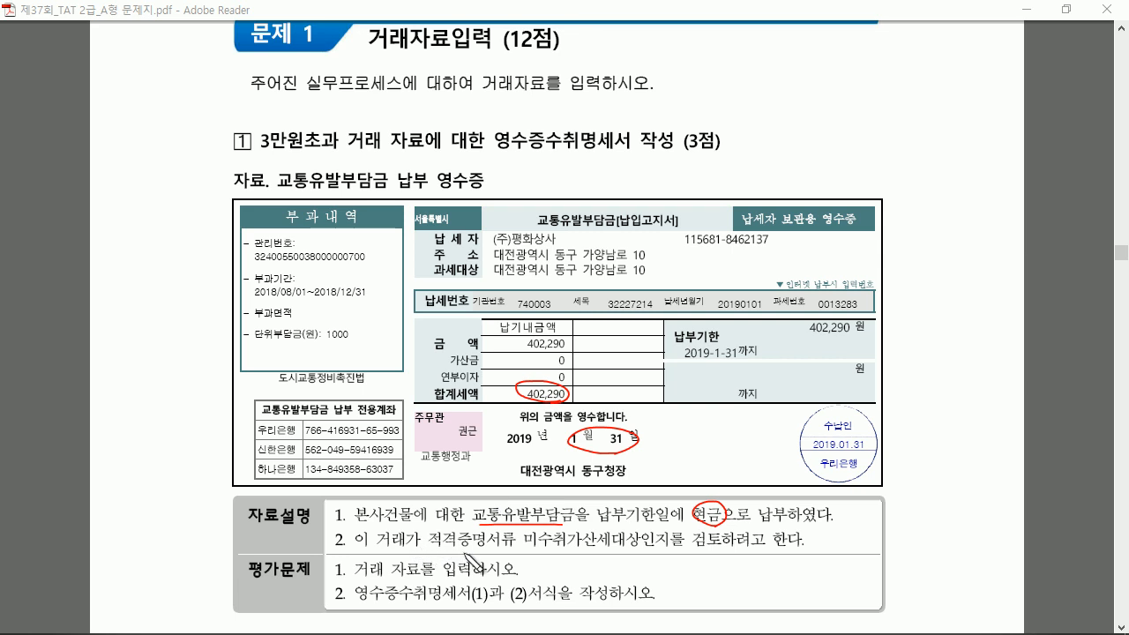
{"action": "left_click_drag", "start_coordinate": [422, 550], "coordinate": [485, 552]}
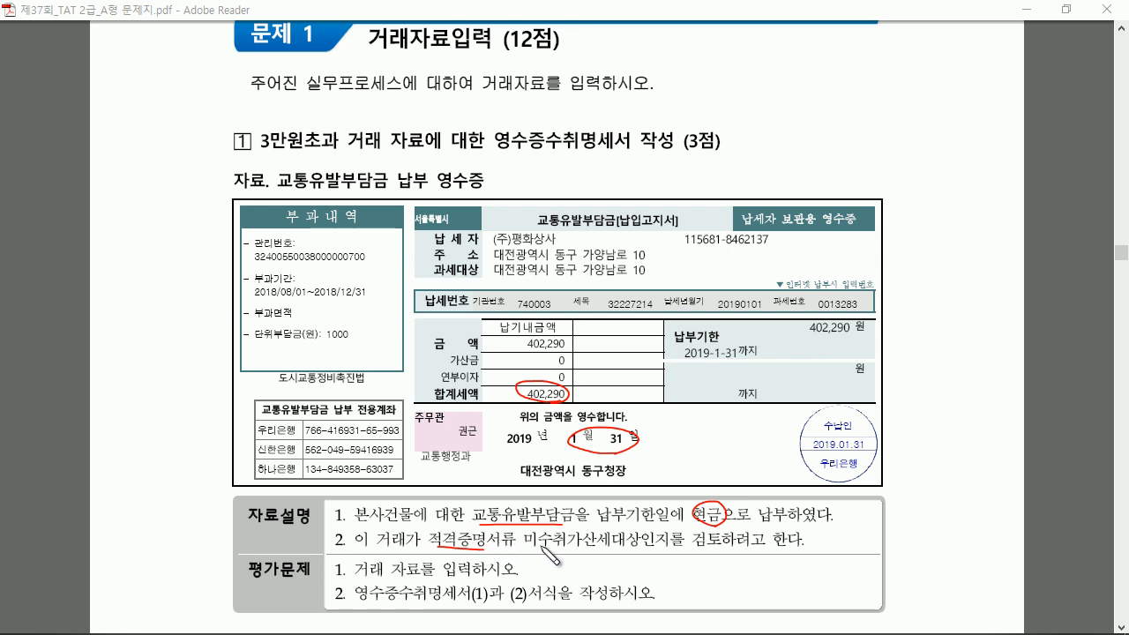
{"action": "left_click_drag", "start_coordinate": [538, 548], "coordinate": [716, 550]}
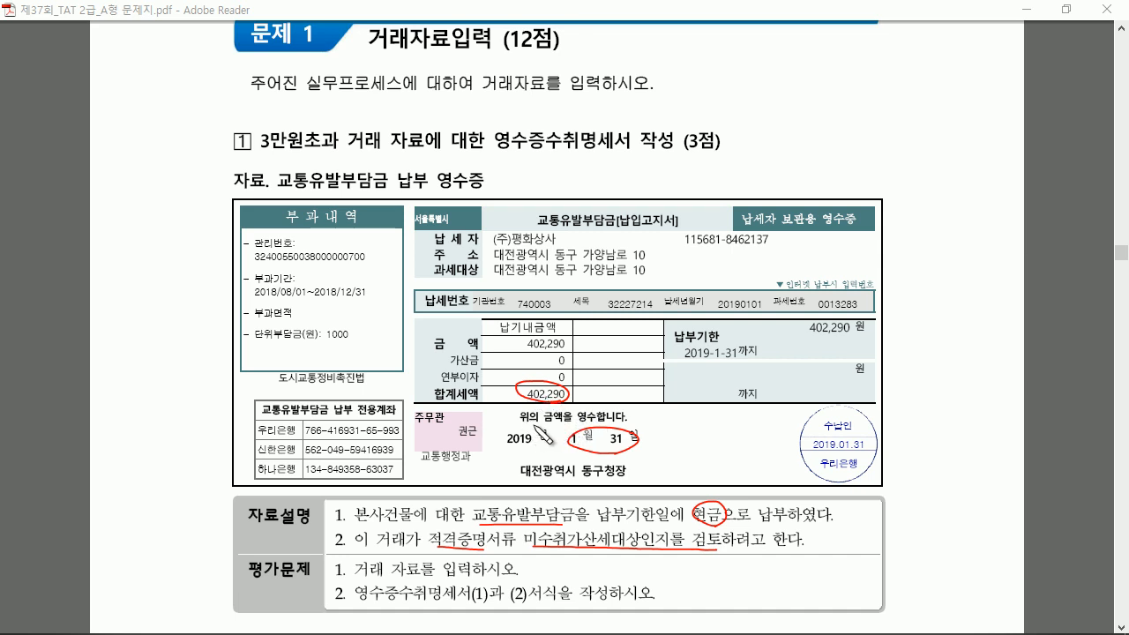
{"action": "mouse_move", "coordinate": [342, 559]}
{"action": "left_mouse_down"}
{"action": "mouse_move", "coordinate": [355, 554]}
{"action": "mouse_move", "coordinate": [361, 582]}
{"action": "left_mouse_up"}
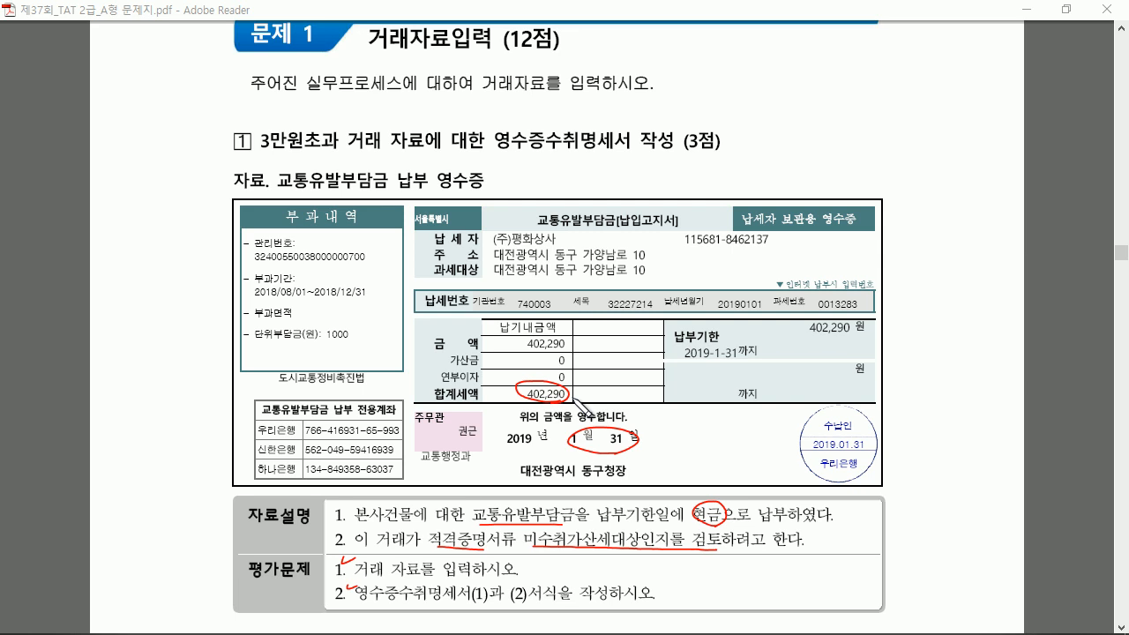
{"action": "key", "text": "Escape"}
Start a 31 January cash-payment (구분 1) voucher in the general journal
{"action": "mouse_move", "coordinate": [378, 623]}
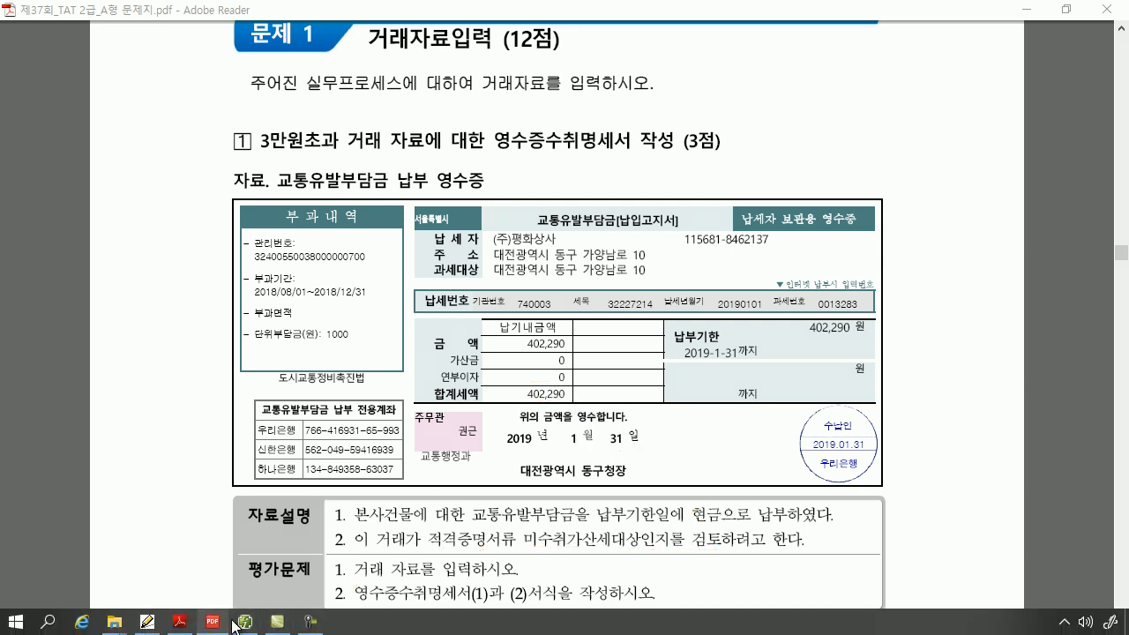
{"action": "left_click", "coordinate": [245, 622]}
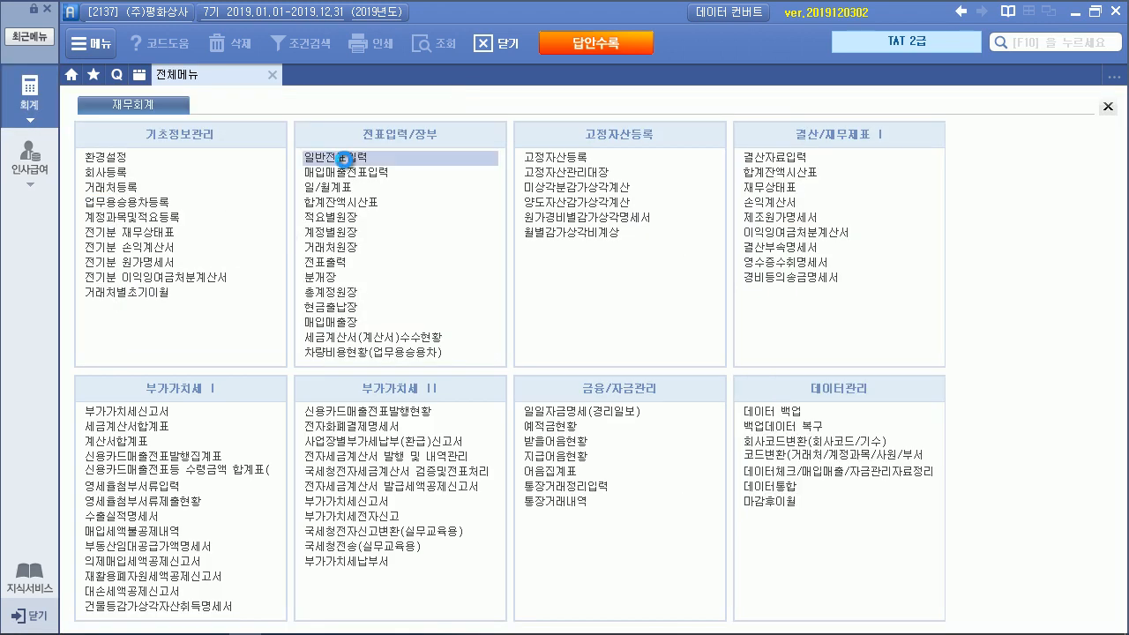
{"action": "left_click", "coordinate": [343, 158]}
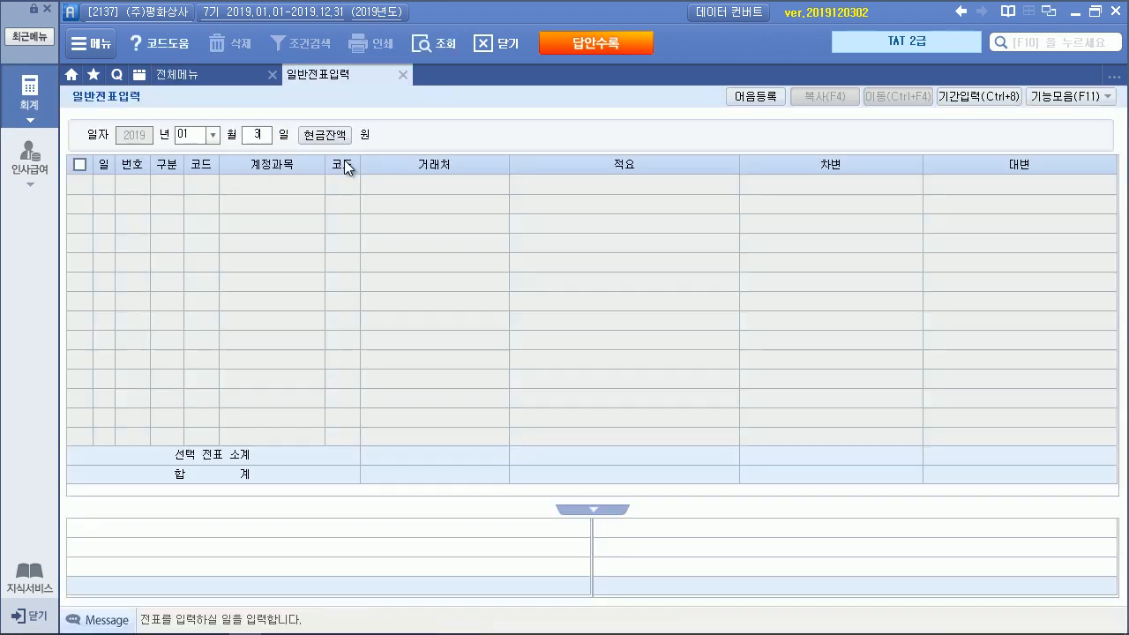
{"action": "type", "text": "31"}
{"action": "key", "text": "Return"}
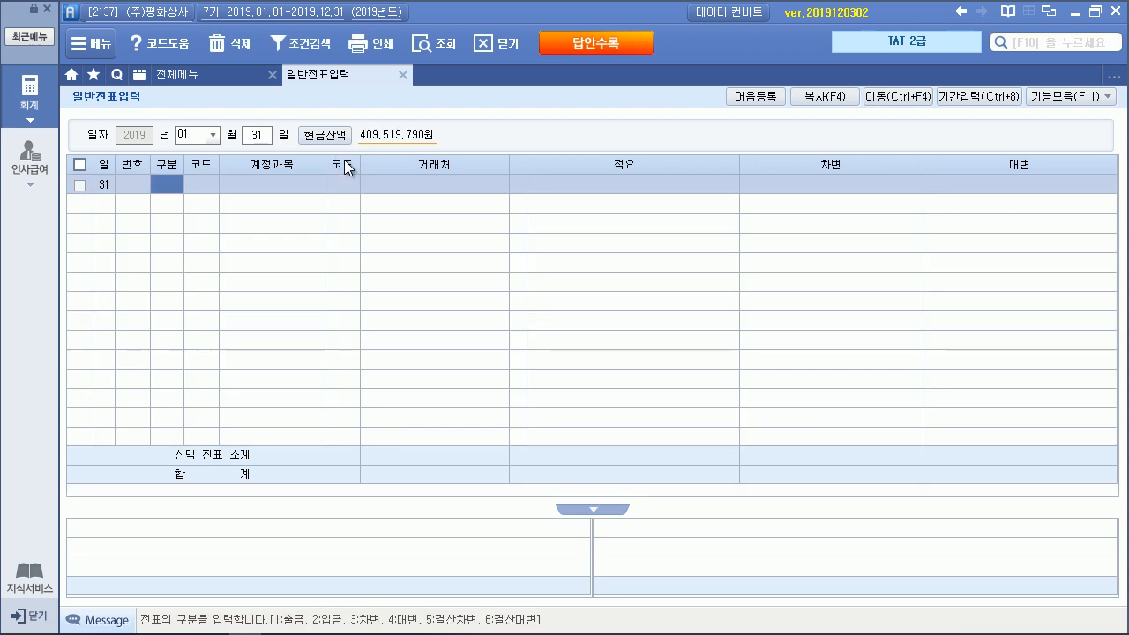
{"action": "type", "text": "1"}
{"action": "key", "text": "Return"}
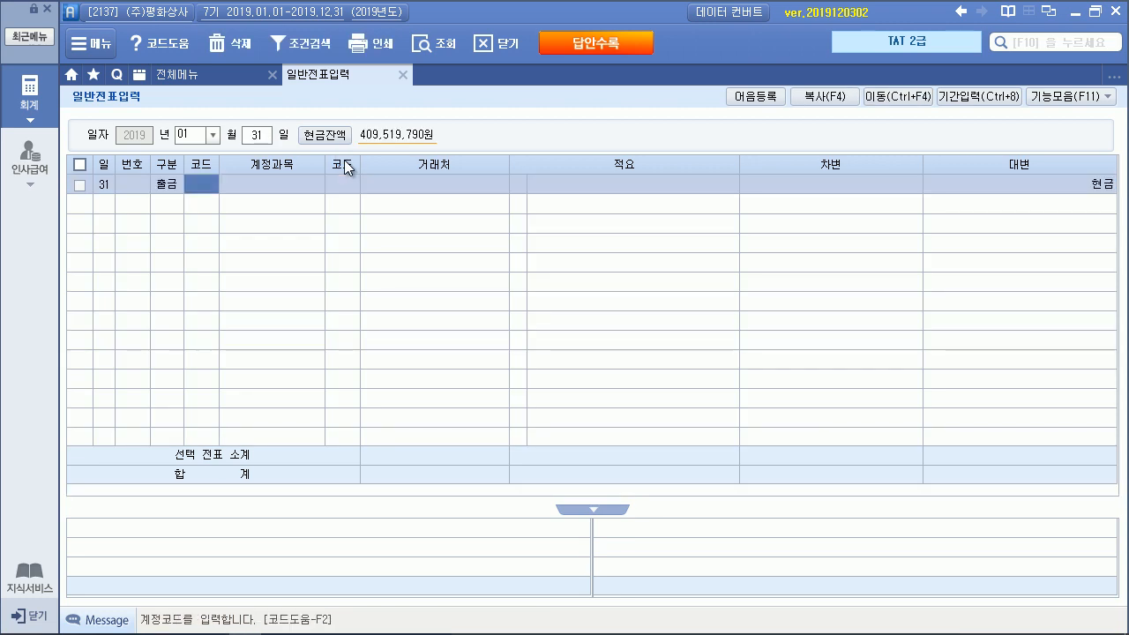
Post account 817 세금과공과금 with a 402,290 debit
{"action": "type", "text": "세금"}
{"action": "key", "text": "Return"}
{"action": "key", "text": "Down"}
{"action": "key", "text": "Down"}
{"action": "key", "text": "Down"}
{"action": "key", "text": "Down"}
{"action": "key", "text": "Return"}
{"action": "key", "text": "Return"}
{"action": "key", "text": "Return"}
{"action": "key", "text": "Return"}
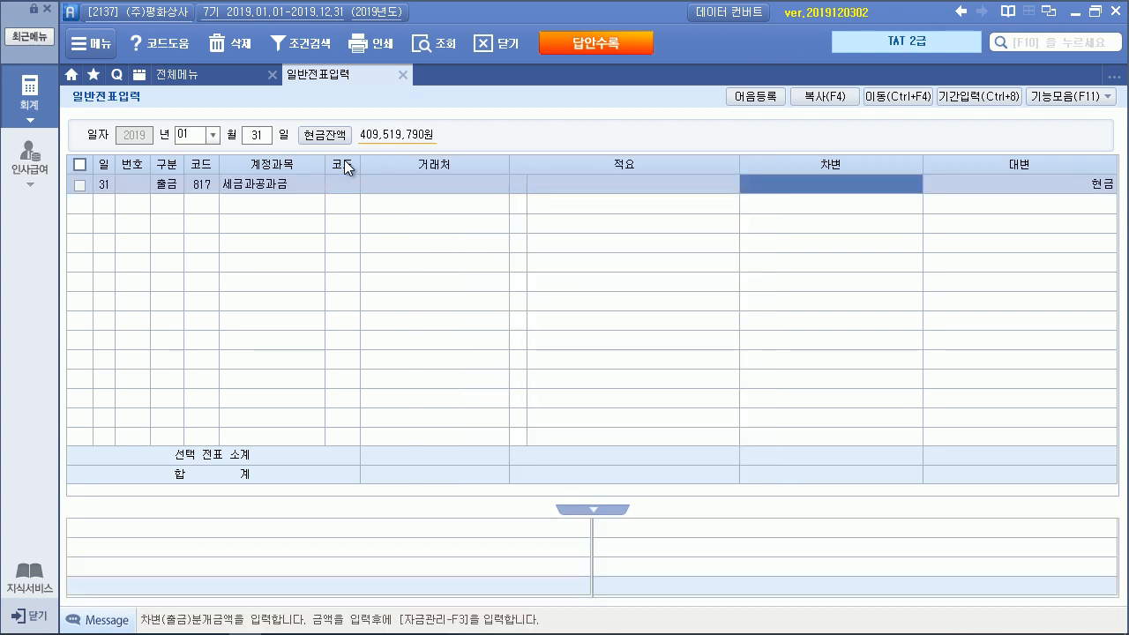
{"action": "type", "text": "402,290"}
{"action": "key", "text": "Return"}
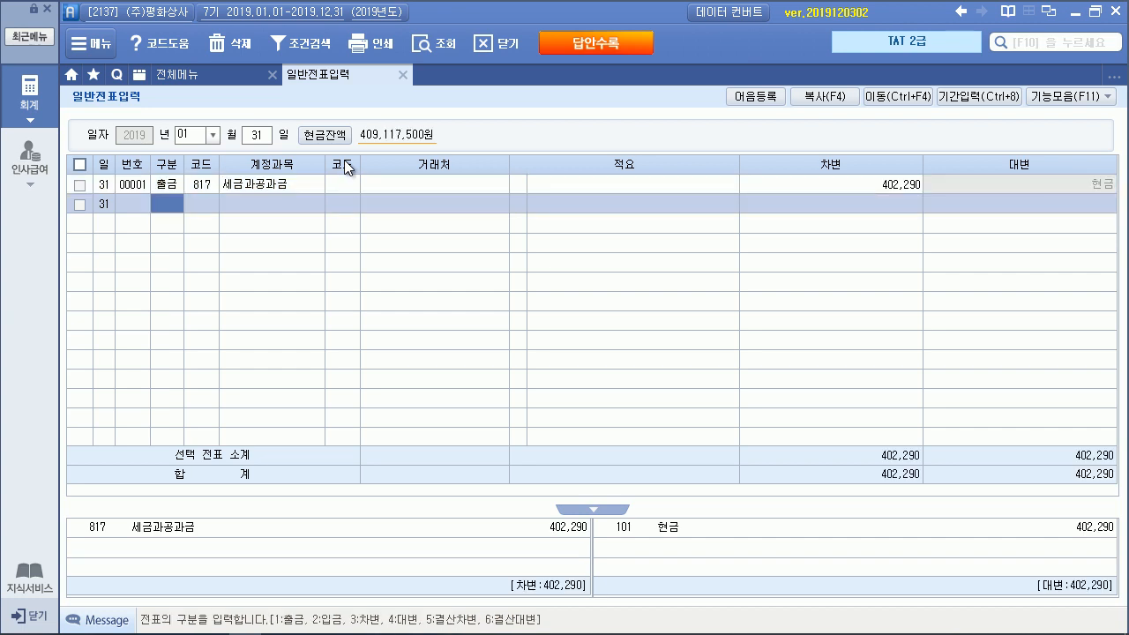
{"action": "left_click", "coordinate": [1095, 12]}
Reposition the Smart A window over the receipt and open 영수증수취명세서 from 전체메뉴
{"action": "scroll", "coordinate": [590, 112], "scroll_direction": "down", "scroll_amount": 3}
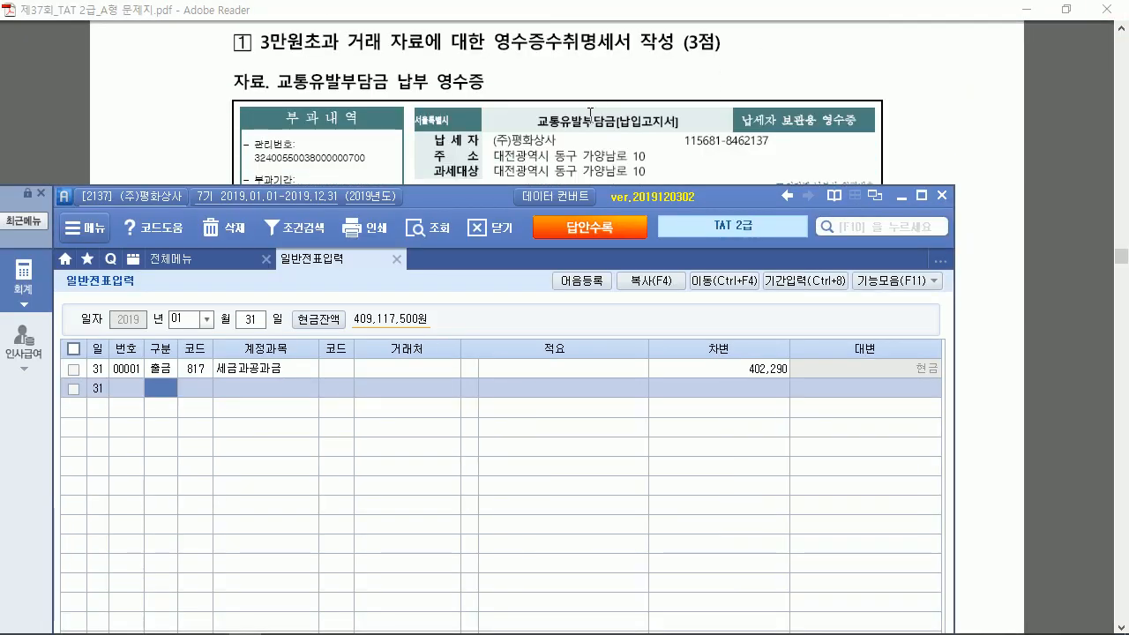
{"action": "left_click_drag", "start_coordinate": [493, 199], "coordinate": [569, 388]}
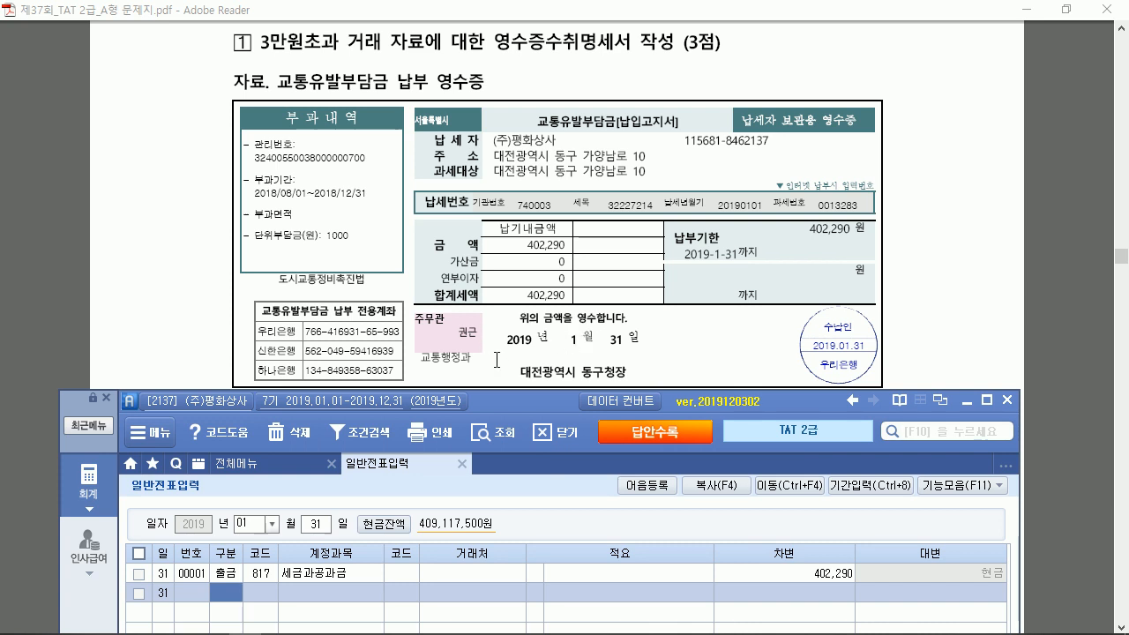
{"action": "left_click", "coordinate": [264, 463]}
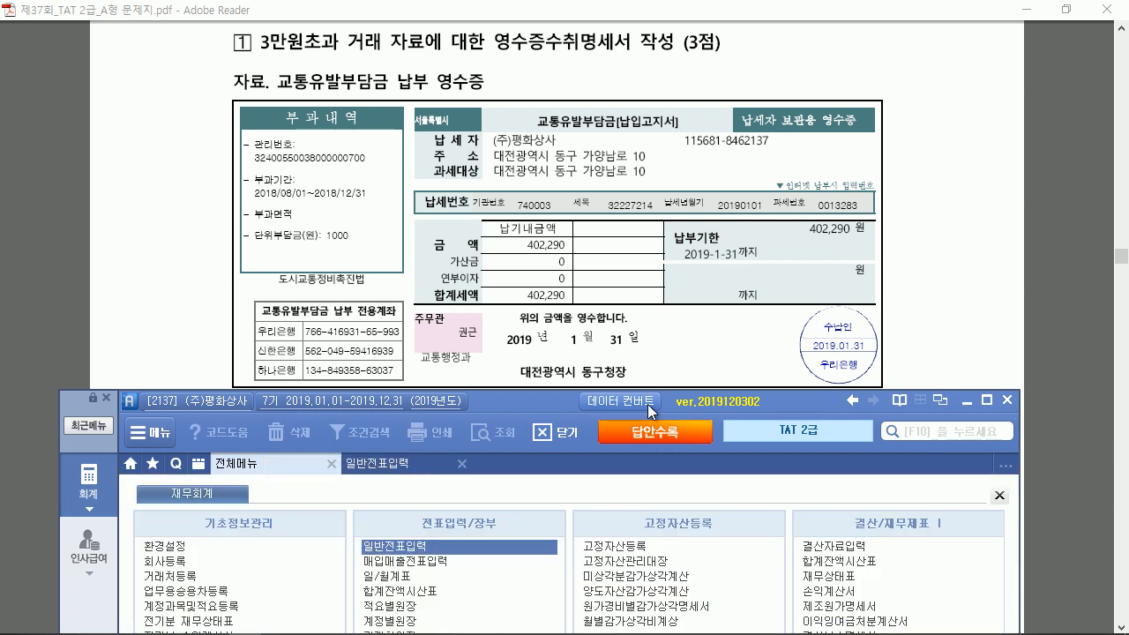
{"action": "scroll", "coordinate": [590, 289], "scroll_direction": "down", "scroll_amount": 1}
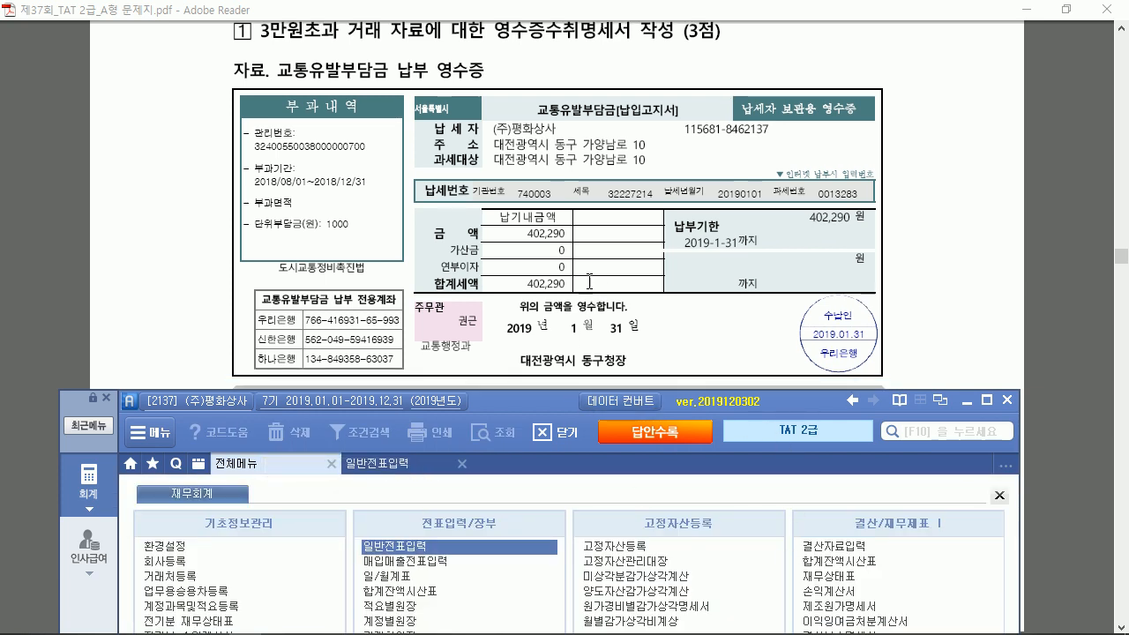
{"action": "scroll", "coordinate": [589, 289], "scroll_direction": "down", "scroll_amount": 2}
{"action": "scroll", "coordinate": [590, 289], "scroll_direction": "up", "scroll_amount": 2}
{"action": "left_click_drag", "start_coordinate": [521, 410], "coordinate": [521, 297]}
{"action": "left_click", "coordinate": [829, 539]}
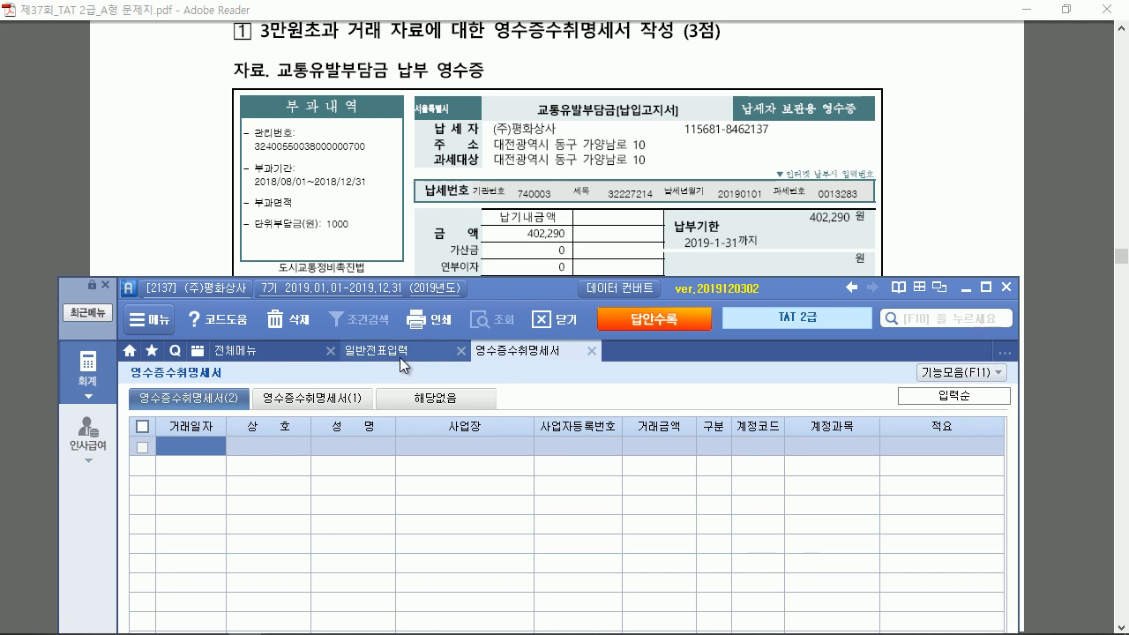
Enter a 2019-01-31 receipt row for payee 대전광역시 동구청장
{"action": "type", "text": "2019-01-31"}
{"action": "key", "text": "Return"}
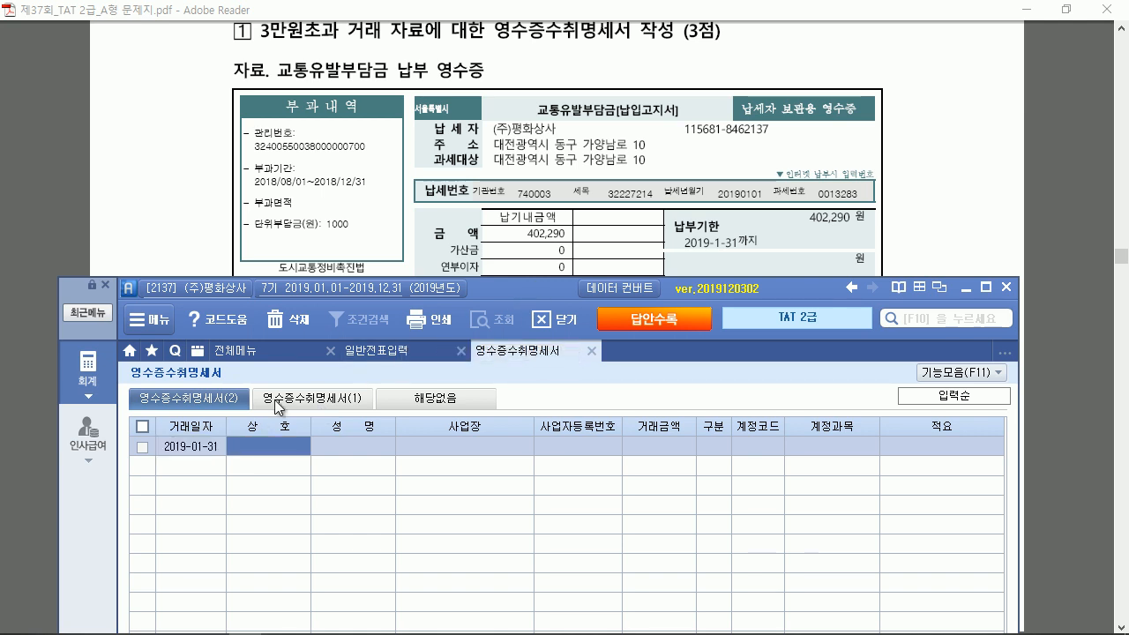
{"action": "left_click_drag", "start_coordinate": [520, 302], "coordinate": [528, 404]}
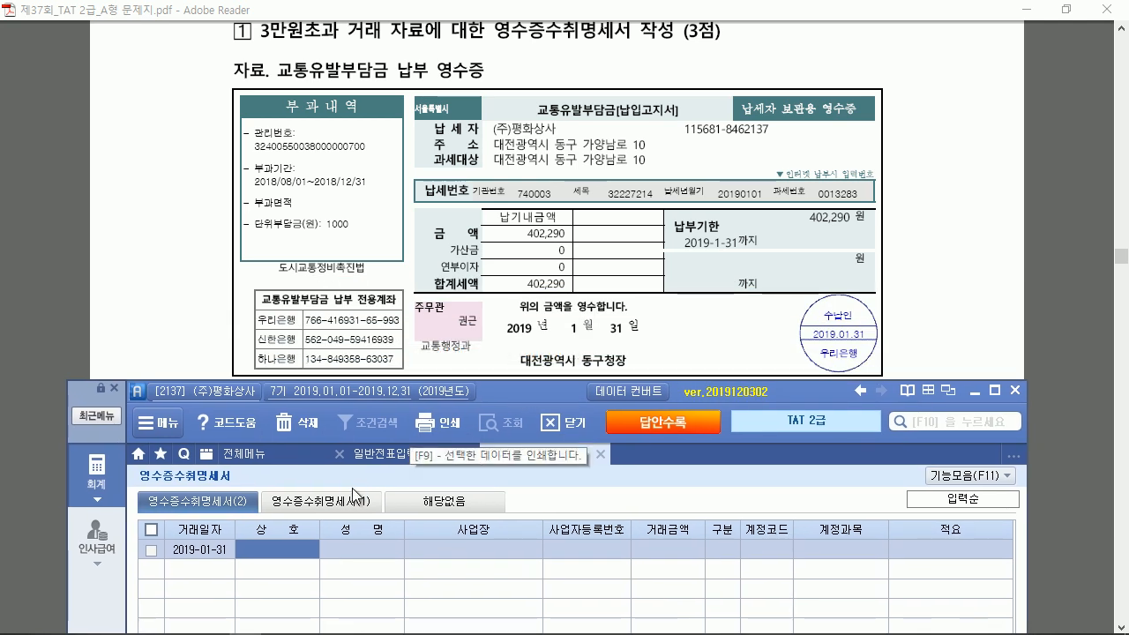
{"action": "type", "text": "대전광"}
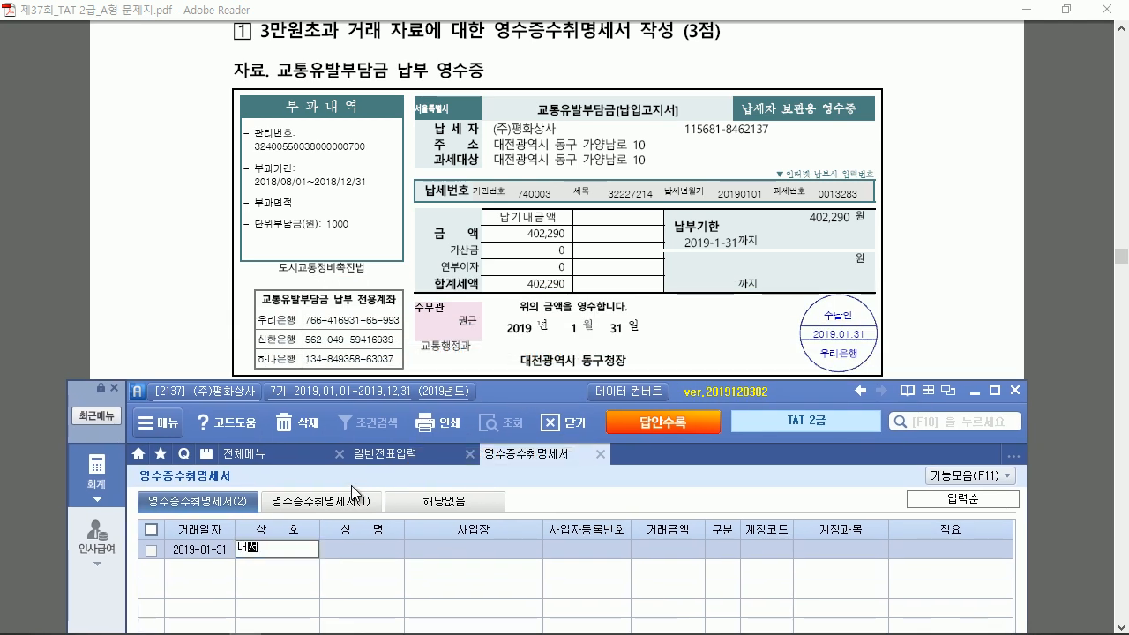
{"action": "type", "text": "역시 동구청장"}
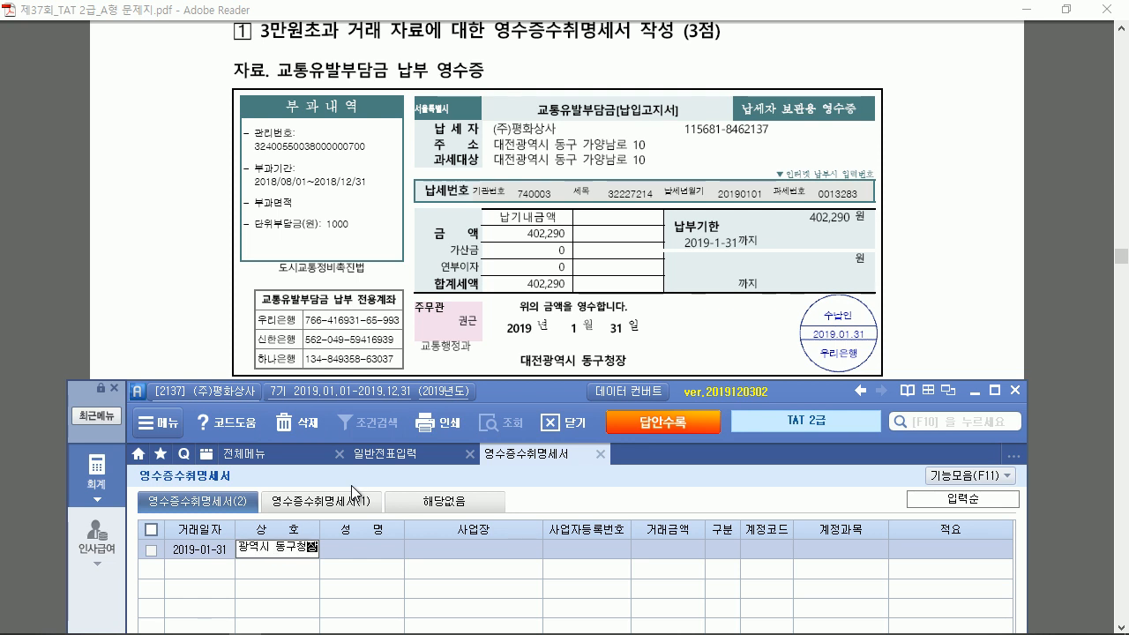
{"action": "key", "text": "Return"}
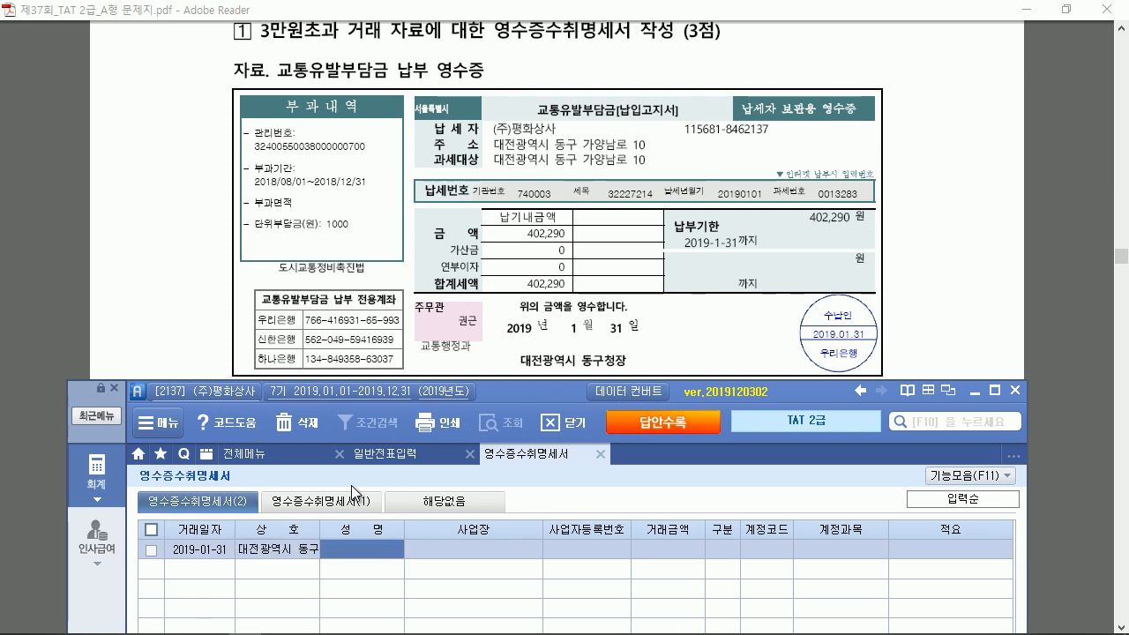
{"action": "key", "text": "Return"}
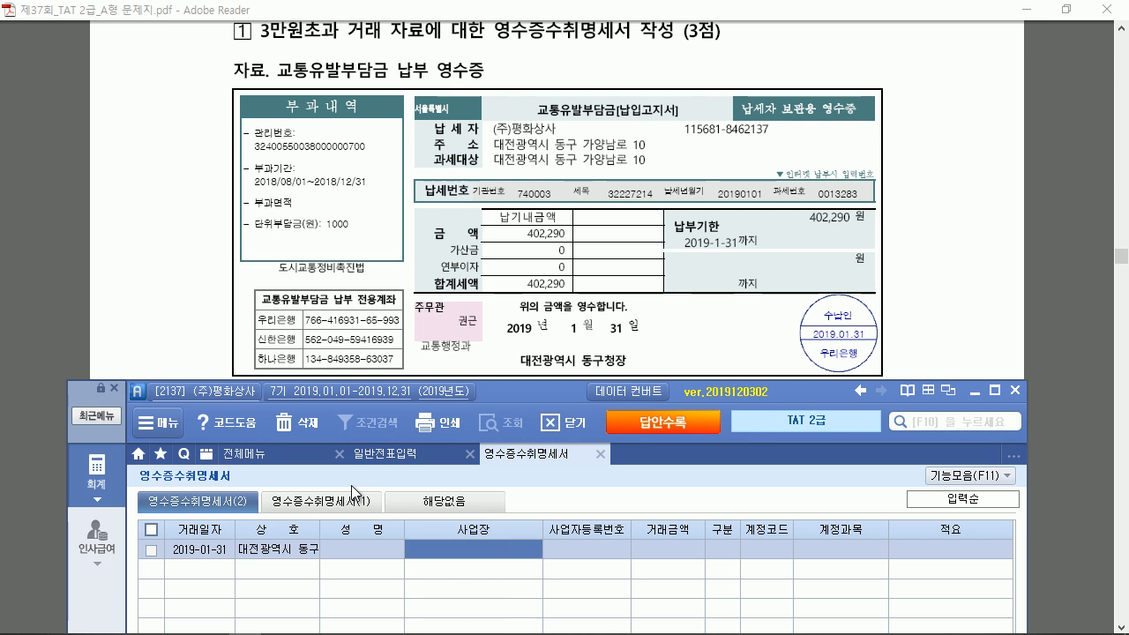
{"action": "key", "text": "Return"}
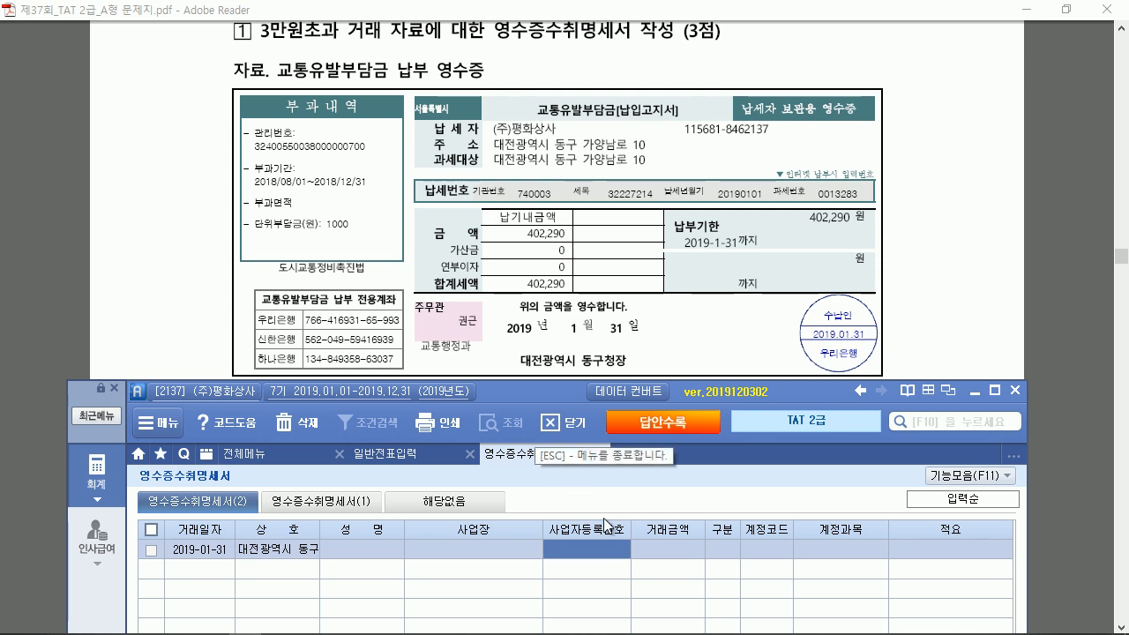
Give the row a 402,290 amount classified as 19 국가 등과의 거래
{"action": "left_click", "coordinate": [651, 539]}
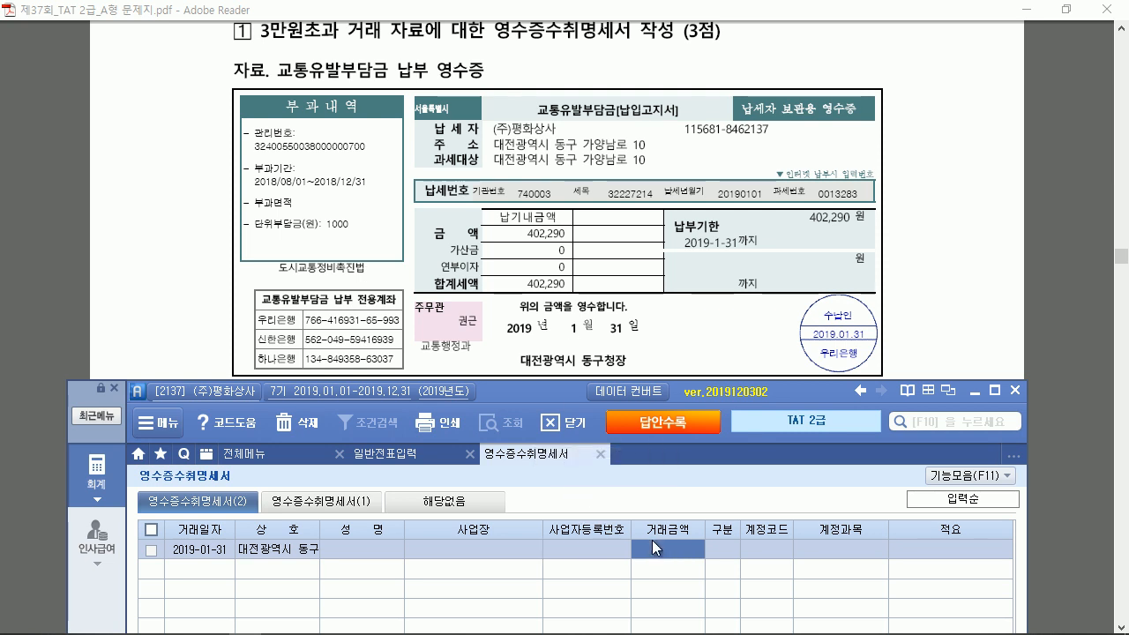
{"action": "type", "text": "402"}
{"action": "type", "text": "290"}
{"action": "key", "text": "Return"}
{"action": "left_click_drag", "start_coordinate": [573, 397], "coordinate": [572, 161]}
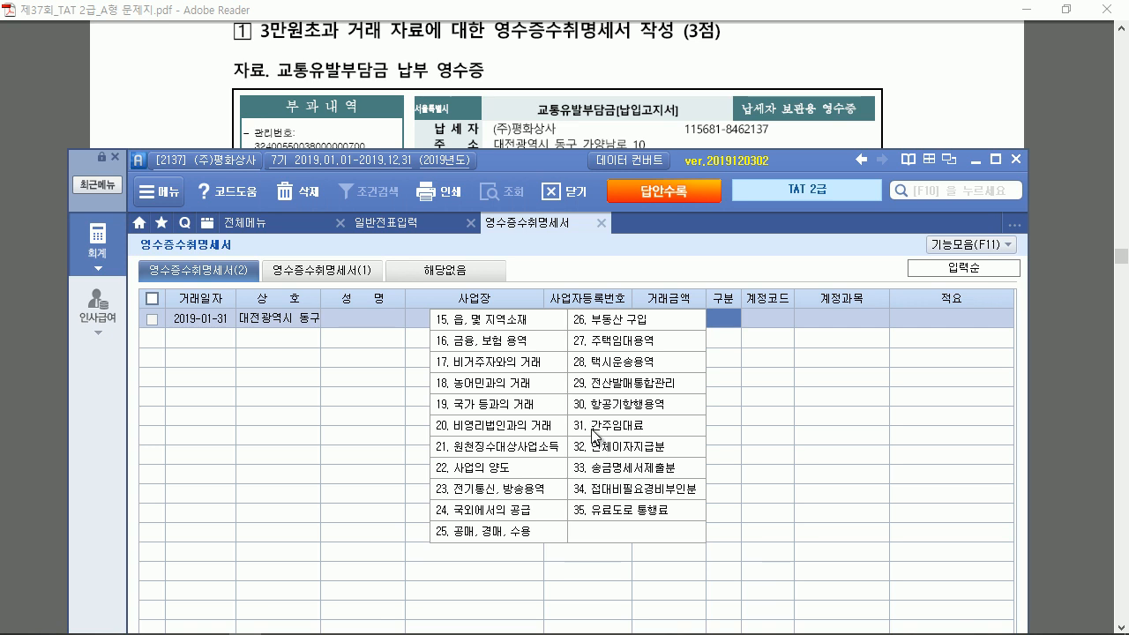
{"action": "left_click", "coordinate": [462, 410]}
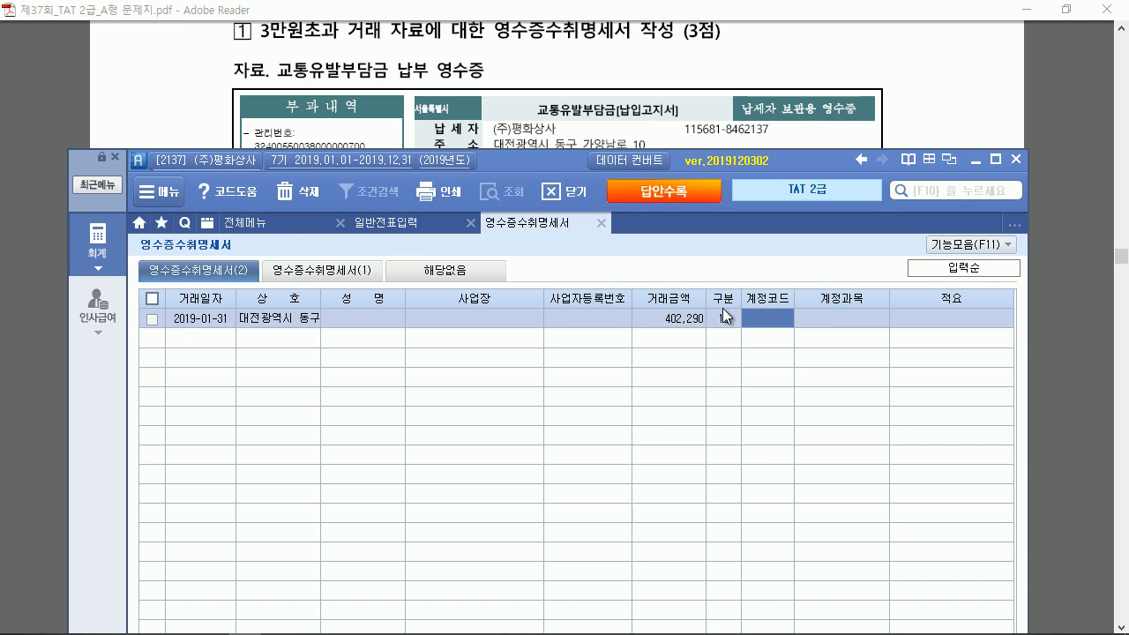
Assign account 817 세금과공과금 and description 교통유발부담금, then load details into the summary
{"action": "key", "text": "F2"}
{"action": "type", "text": "세금"}
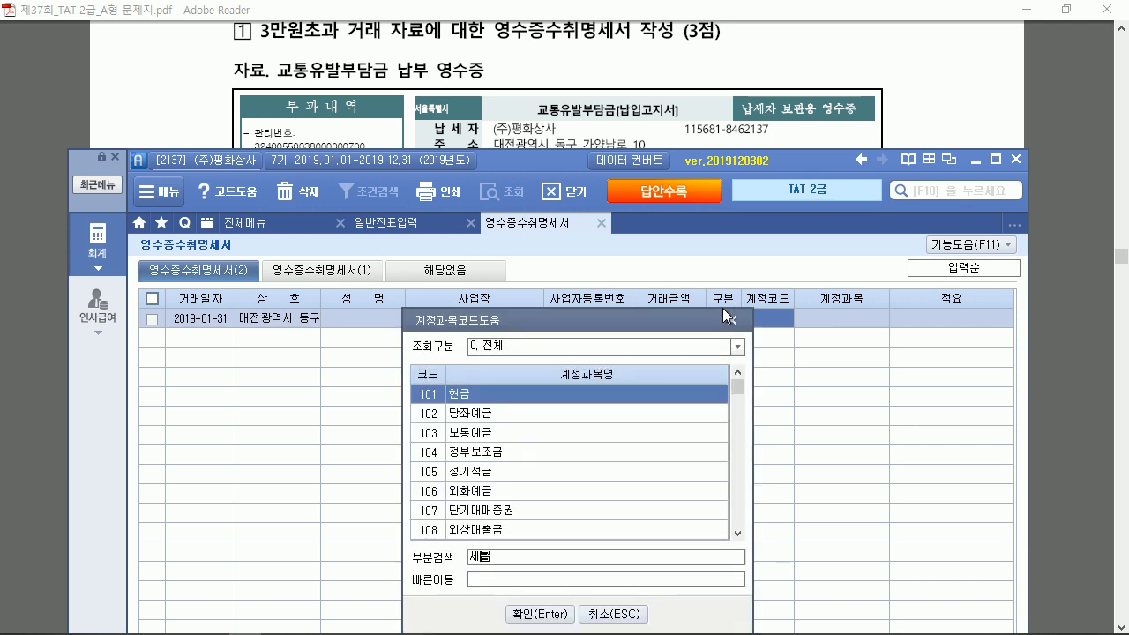
{"action": "key", "text": "Return"}
{"action": "key", "text": "Down"}
{"action": "key", "text": "Down"}
{"action": "key", "text": "Down"}
{"action": "key", "text": "Down"}
{"action": "key", "text": "Down"}
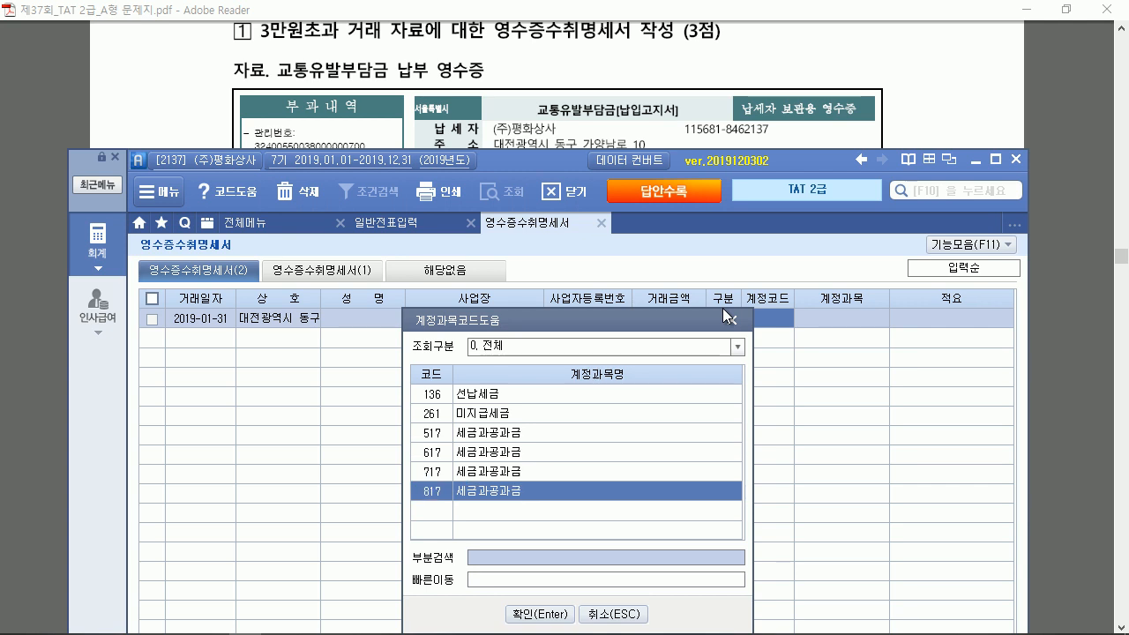
{"action": "key", "text": "Return"}
{"action": "key", "text": "Return"}
{"action": "type", "text": "교통유"}
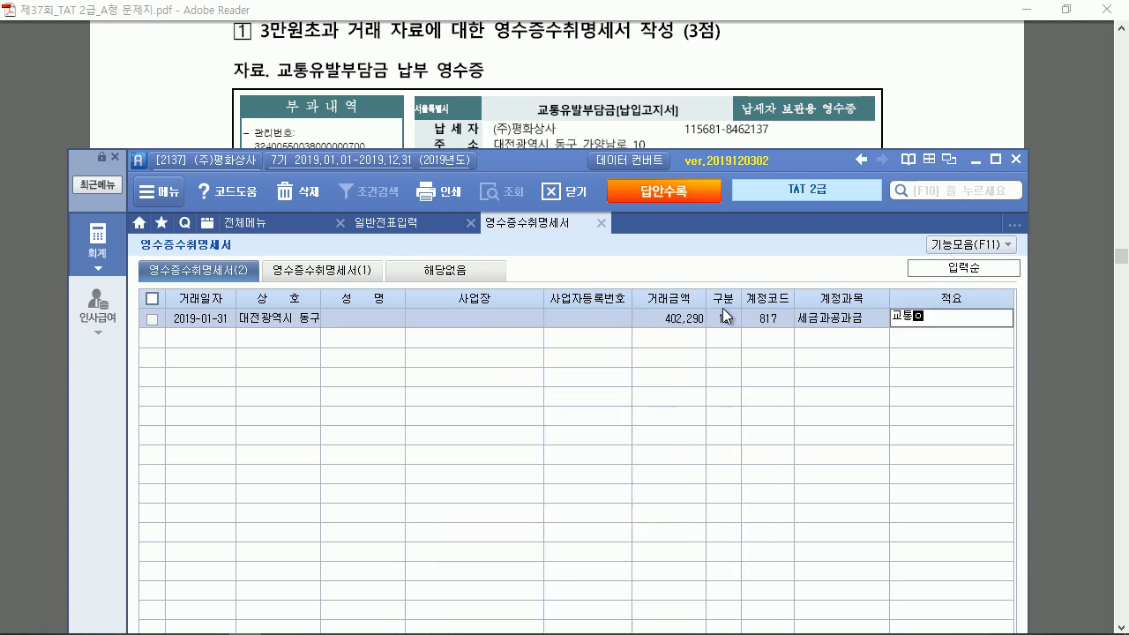
{"action": "type", "text": "발부담금"}
{"action": "key", "text": "Return"}
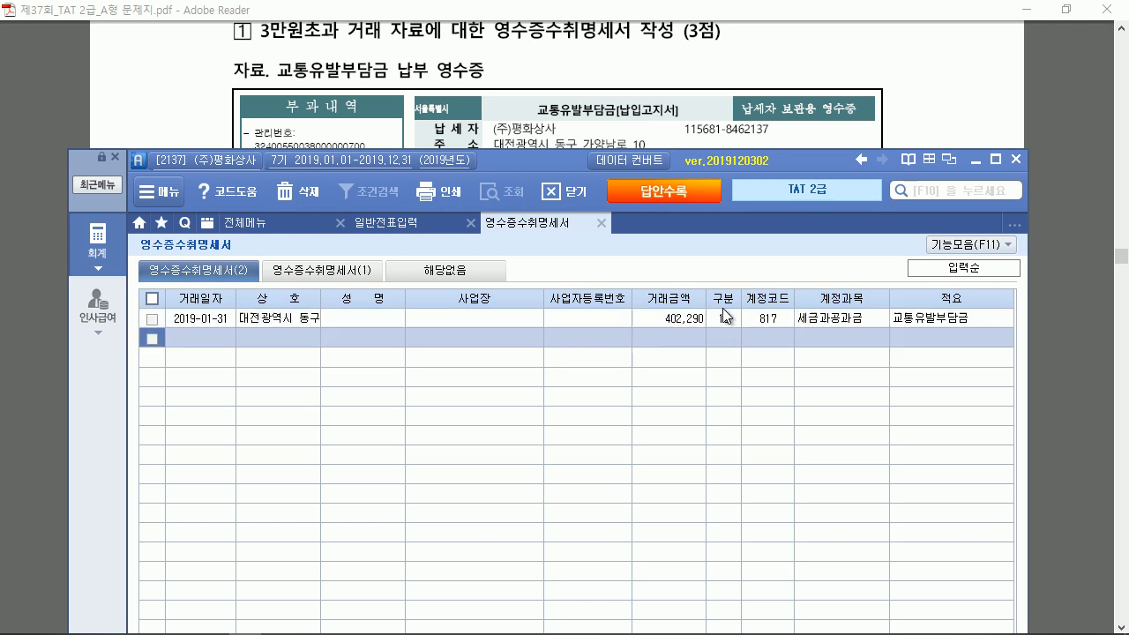
{"action": "left_click", "coordinate": [371, 272]}
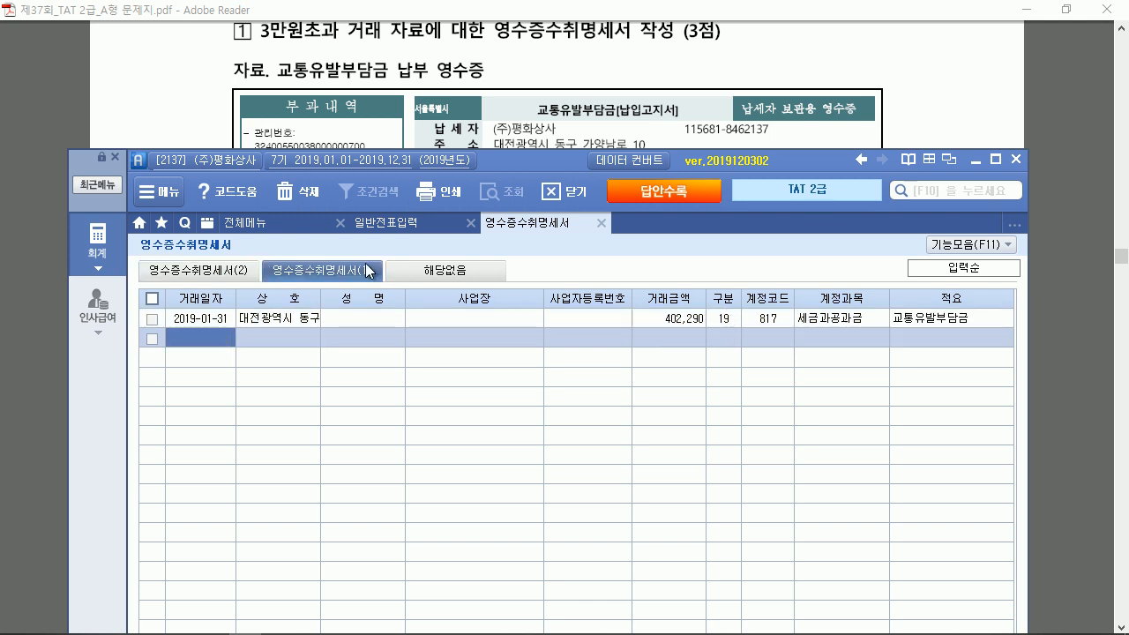
{"action": "left_click", "coordinate": [840, 238]}
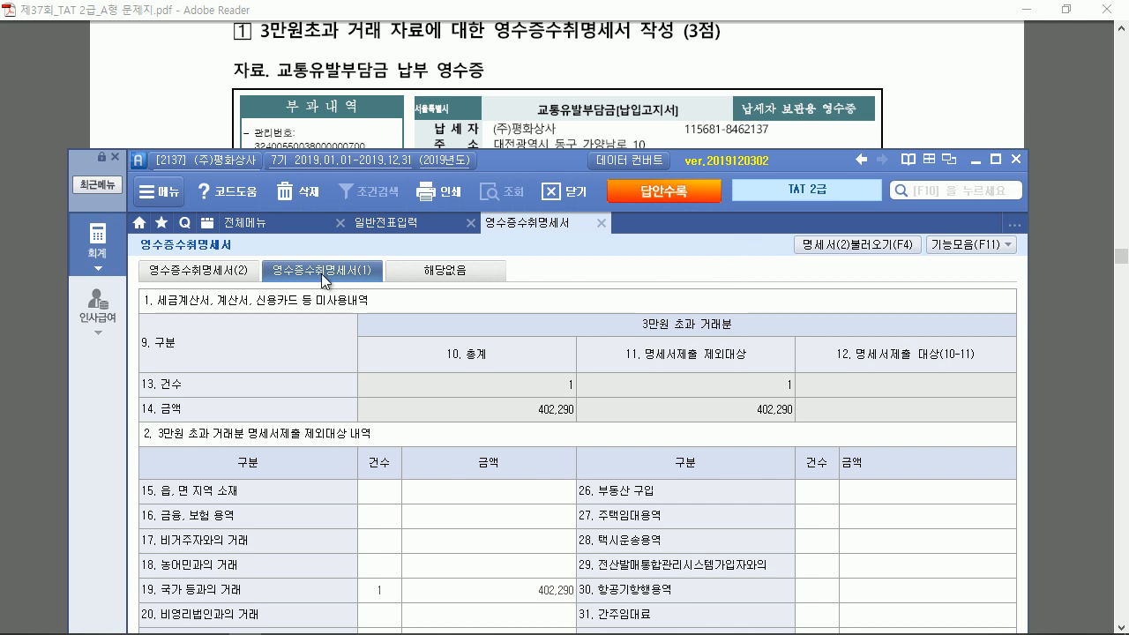
Check the row's exclusion category on the detail list, then close the statement saving entries
{"action": "left_click", "coordinate": [232, 266]}
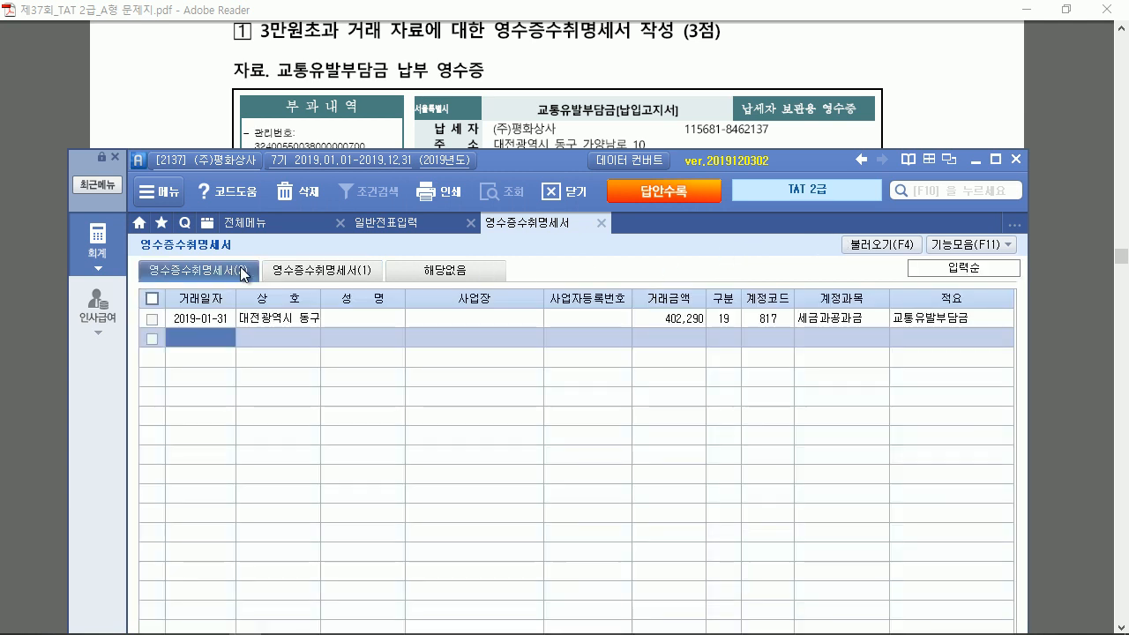
{"action": "left_click", "coordinate": [725, 315]}
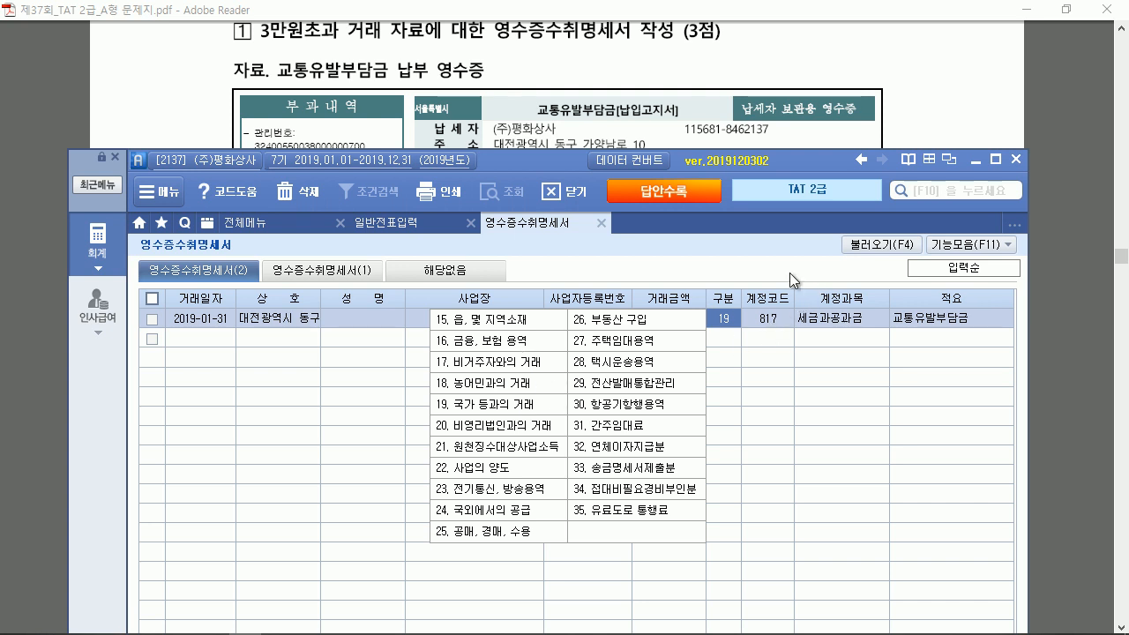
{"action": "left_click", "coordinate": [603, 224]}
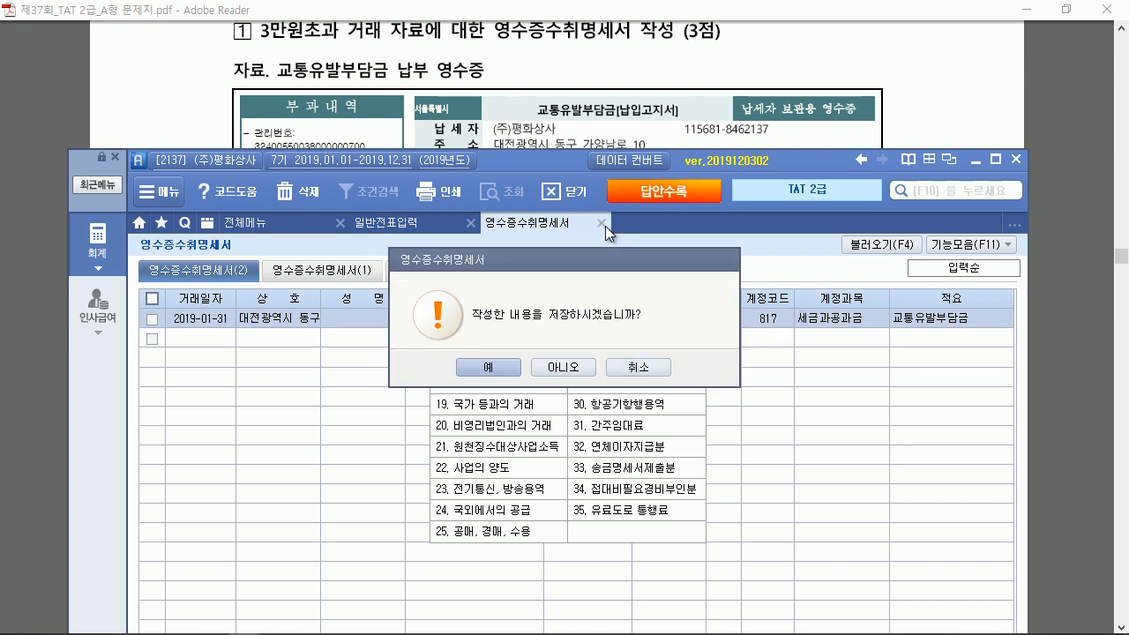
{"action": "left_click", "coordinate": [509, 364]}
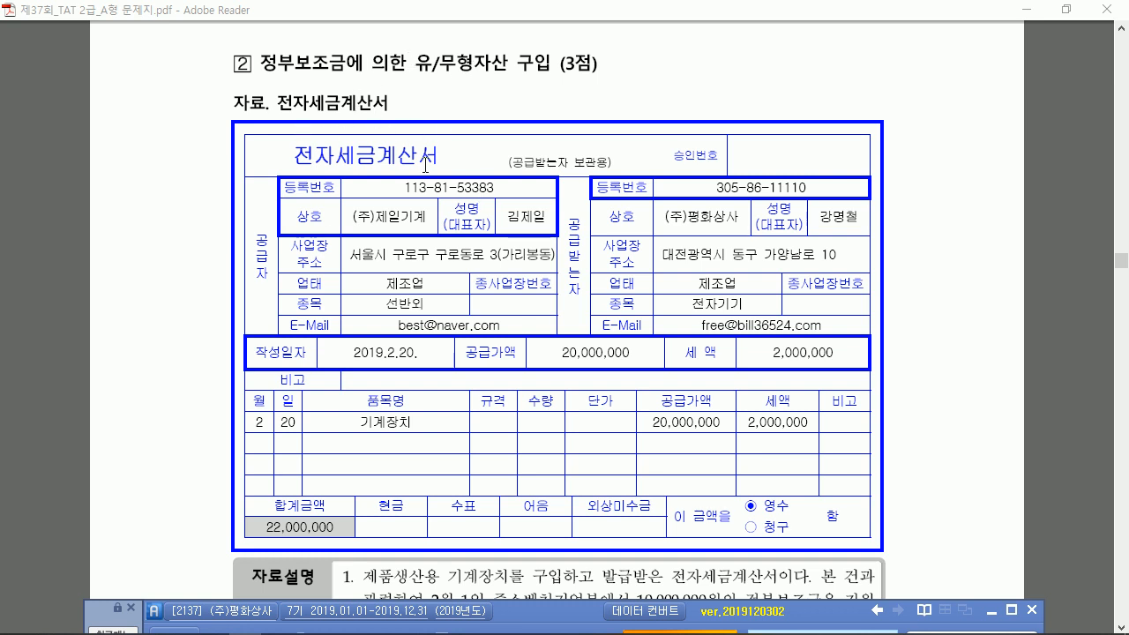
Mark problem 2's subsidy date, supplier, invoice amounts and 전자입력 requirement, then clear the marks
{"action": "scroll", "coordinate": [426, 163], "scroll_direction": "down", "scroll_amount": 3}
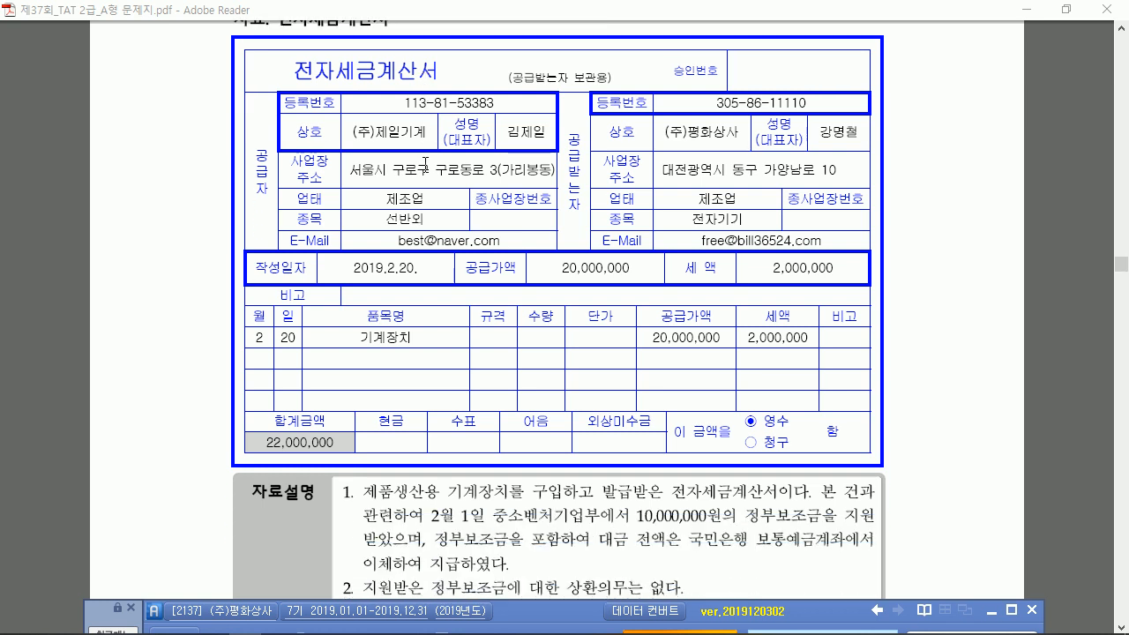
{"action": "scroll", "coordinate": [426, 163], "scroll_direction": "down", "scroll_amount": 2}
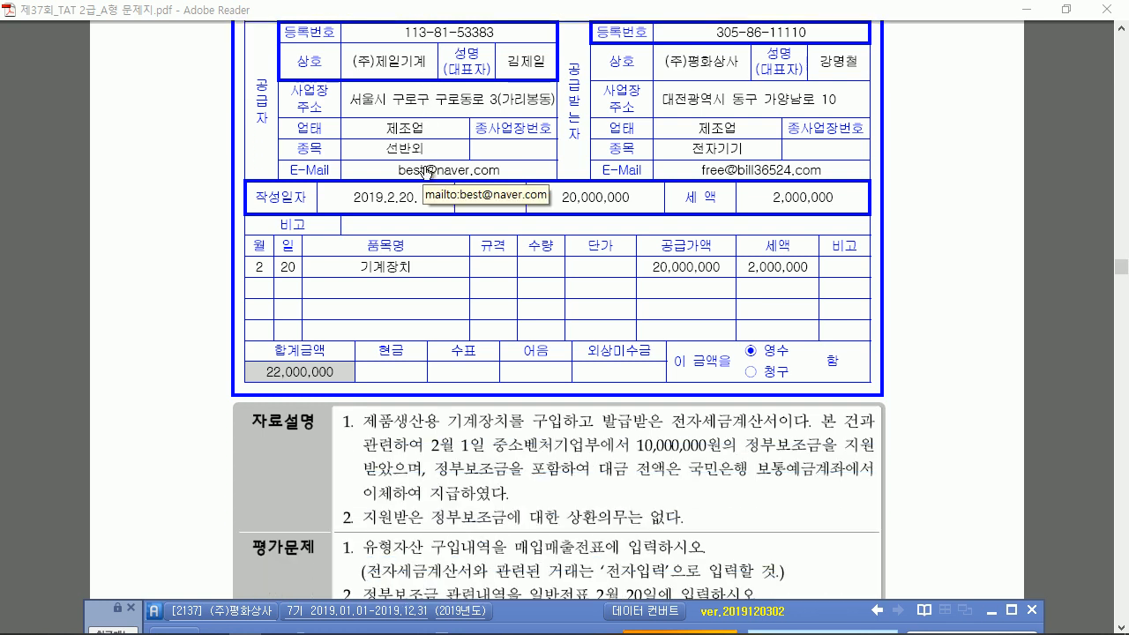
{"action": "scroll", "coordinate": [426, 169], "scroll_direction": "down", "scroll_amount": 1}
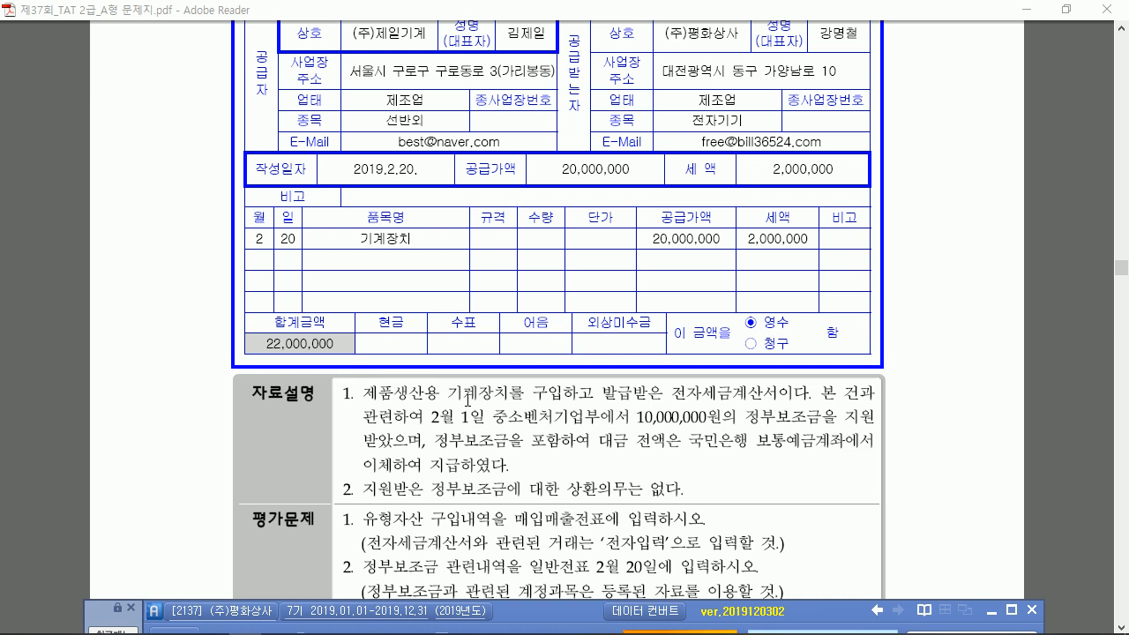
{"action": "left_click_drag", "start_coordinate": [472, 427], "coordinate": [474, 430]}
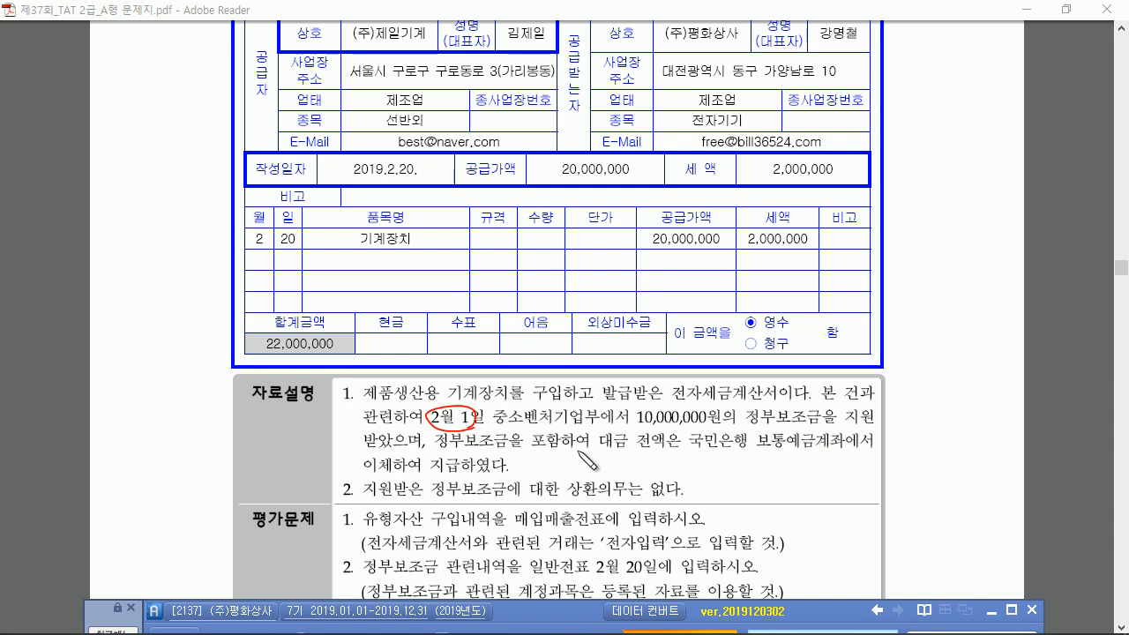
{"action": "left_click_drag", "start_coordinate": [416, 51], "coordinate": [429, 49]}
{"action": "mouse_move", "coordinate": [269, 221]}
{"action": "left_mouse_down"}
{"action": "mouse_move", "coordinate": [298, 250]}
{"action": "mouse_move", "coordinate": [414, 231]}
{"action": "left_mouse_up"}
{"action": "mouse_move", "coordinate": [691, 229]}
{"action": "left_mouse_down"}
{"action": "mouse_move", "coordinate": [716, 249]}
{"action": "mouse_move", "coordinate": [815, 234]}
{"action": "left_mouse_up"}
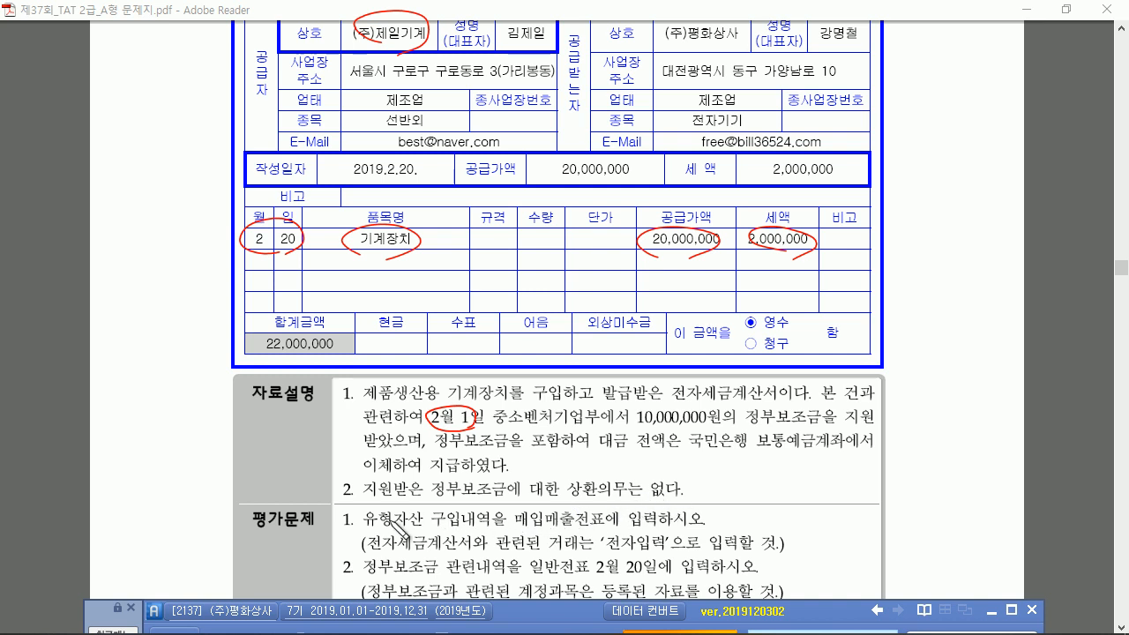
{"action": "left_click_drag", "start_coordinate": [348, 510], "coordinate": [358, 511]}
{"action": "left_click_drag", "start_coordinate": [609, 548], "coordinate": [666, 550]}
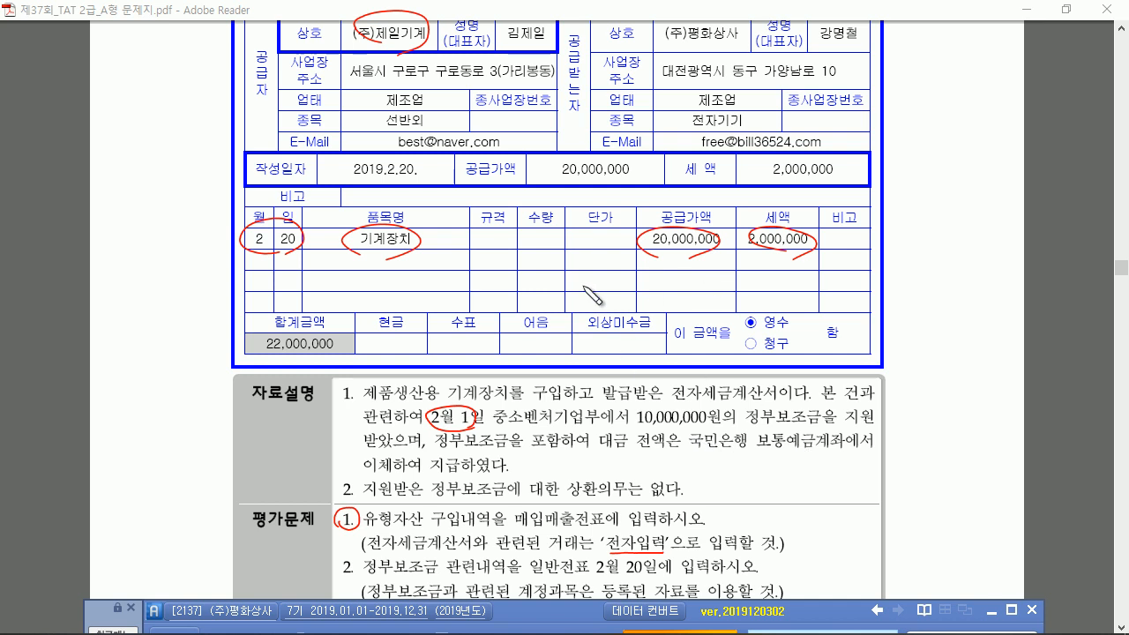
{"action": "key", "text": "Escape"}
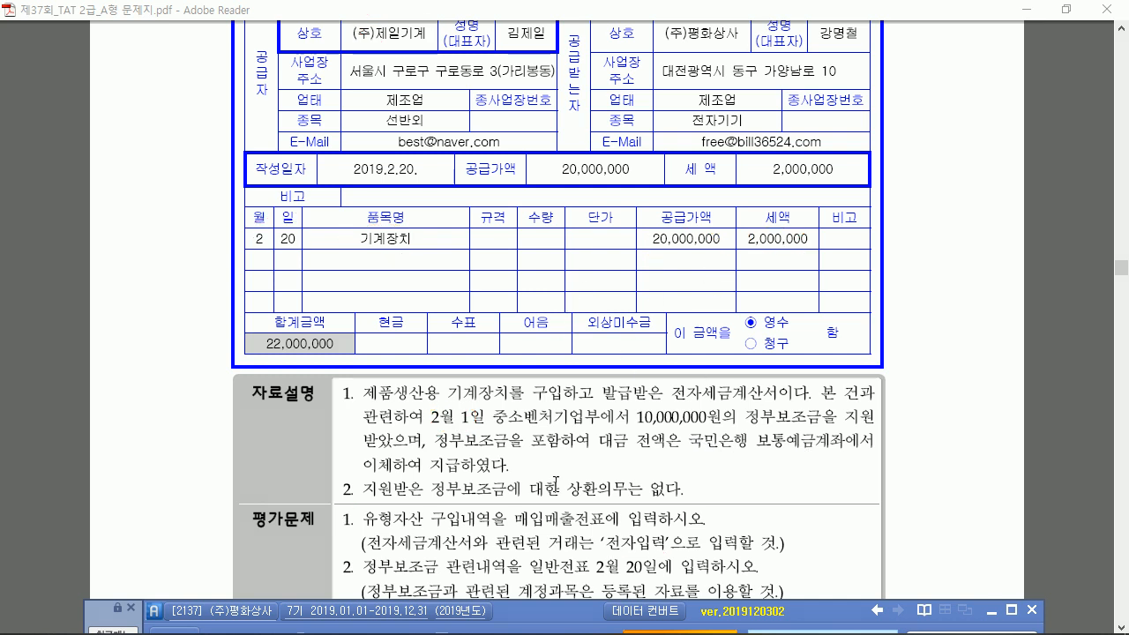
{"action": "left_click_drag", "start_coordinate": [557, 610], "coordinate": [551, 265]}
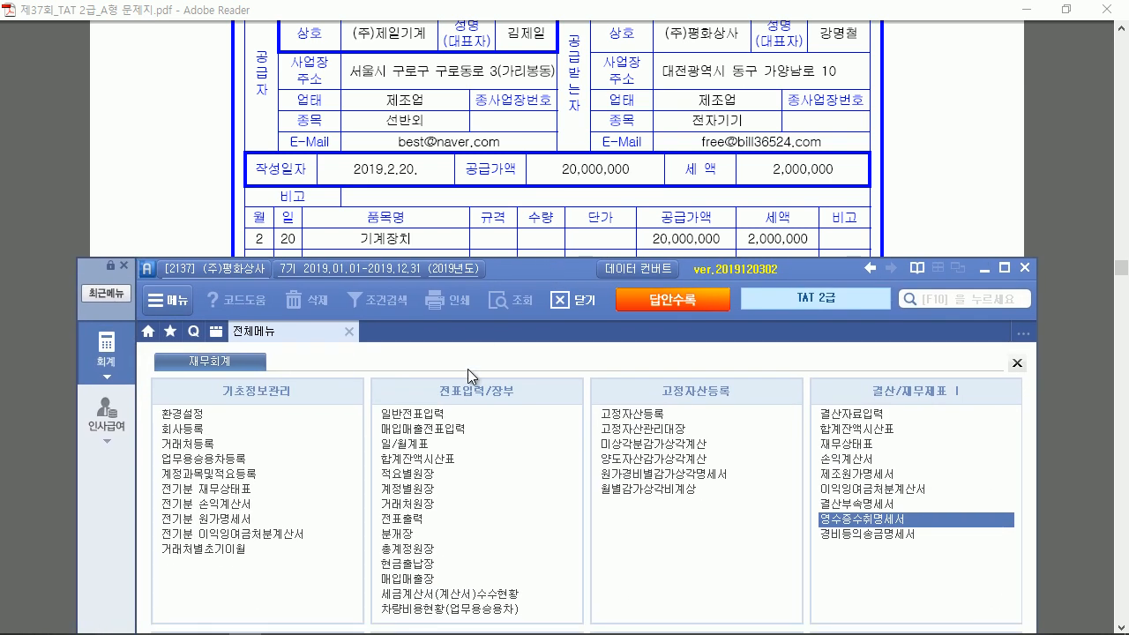
Start a 20 February type-51 purchase voucher for 기계장치 with 20,000,000 supply
{"action": "left_click", "coordinate": [451, 426]}
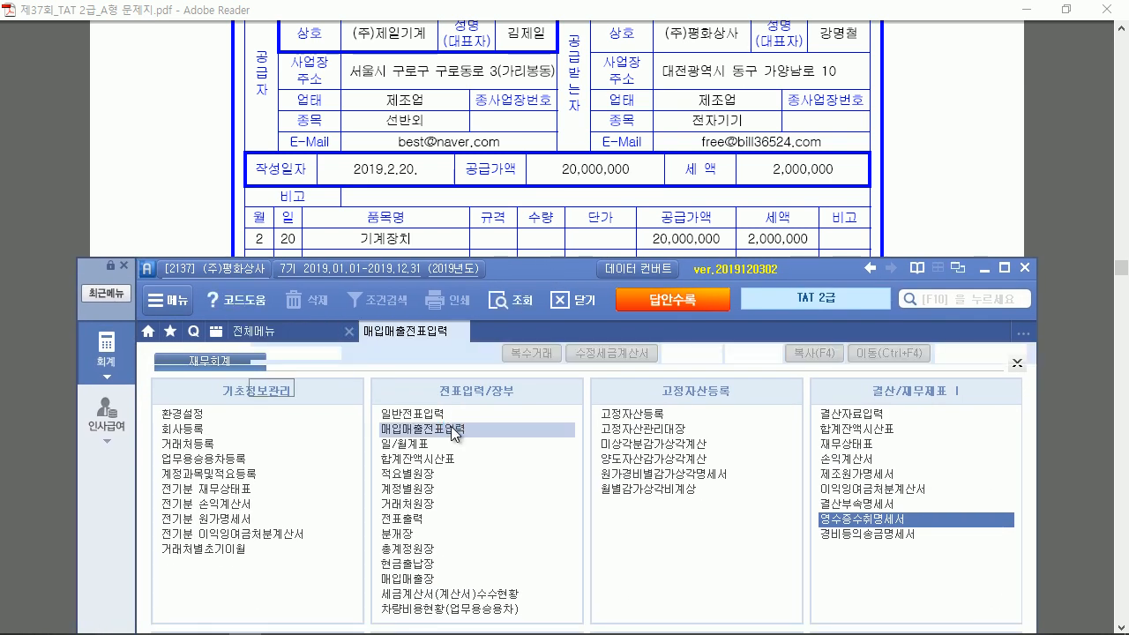
{"action": "key", "text": "Return"}
{"action": "type", "text": "20"}
{"action": "key", "text": "Return"}
{"action": "key", "text": "Return"}
{"action": "type", "text": "51"}
{"action": "key", "text": "Return"}
{"action": "type", "text": "긱"}
{"action": "type", "text": "계장"}
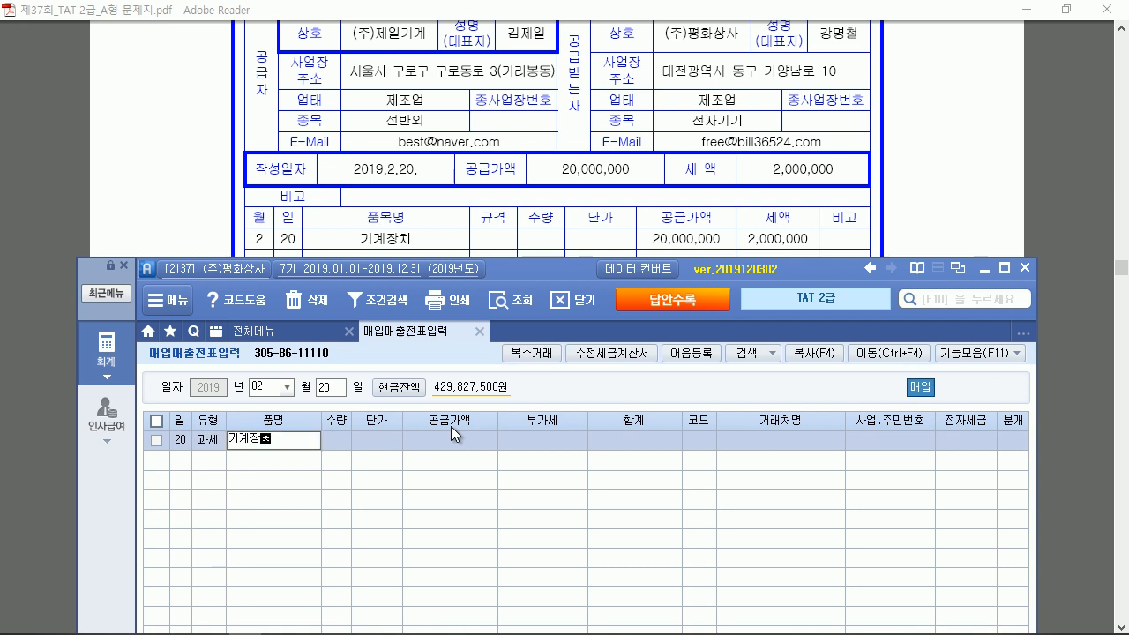
{"action": "type", "text": "치"}
{"action": "key", "text": "Return"}
{"action": "type", "text": "20000000"}
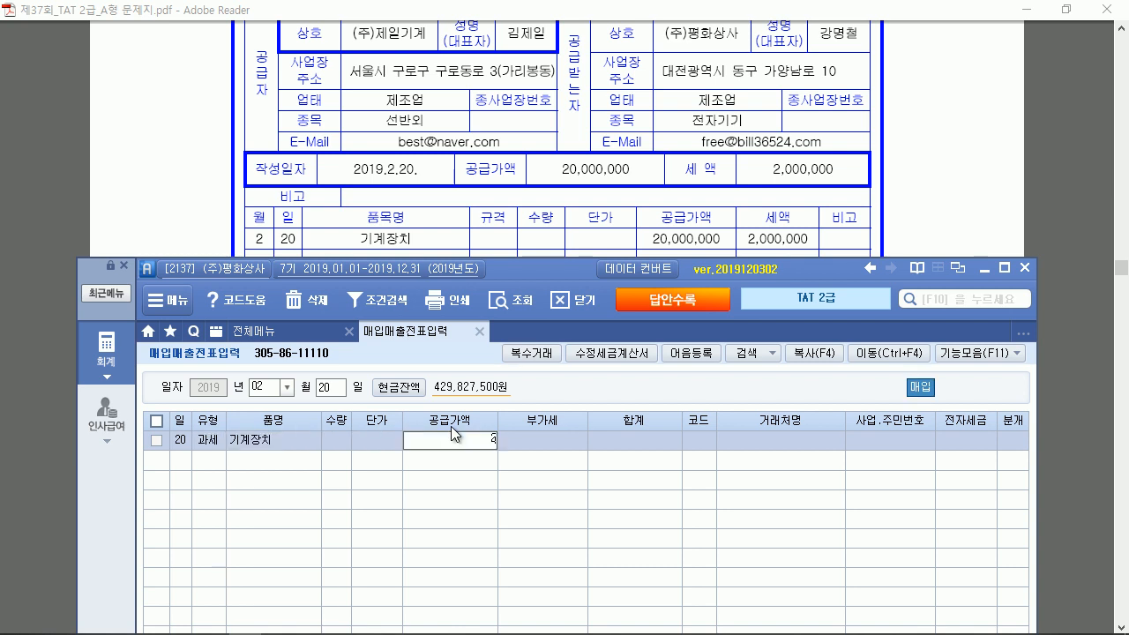
{"action": "key", "text": "Return"}
Set the supplier to (주)제일기계, mark it 전자입력 and choose a 혼합 journal
{"action": "type", "text": "제일"}
{"action": "key", "text": "Return"}
{"action": "key", "text": "Return"}
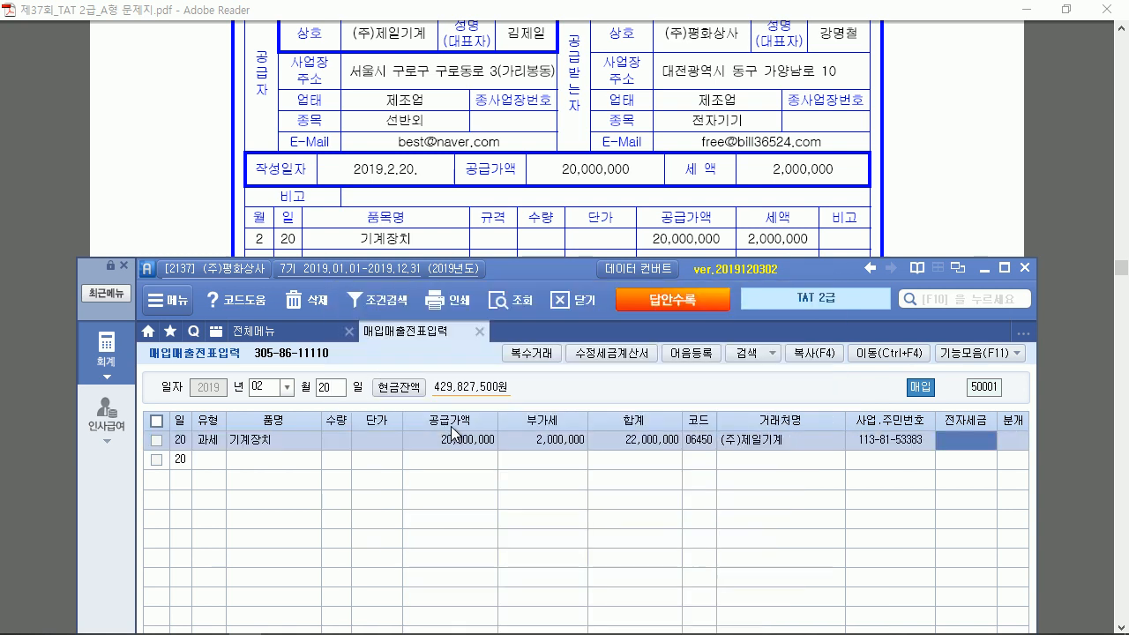
{"action": "key", "text": "1"}
{"action": "key", "text": "Return"}
{"action": "key", "text": "3"}
{"action": "key", "text": "Return"}
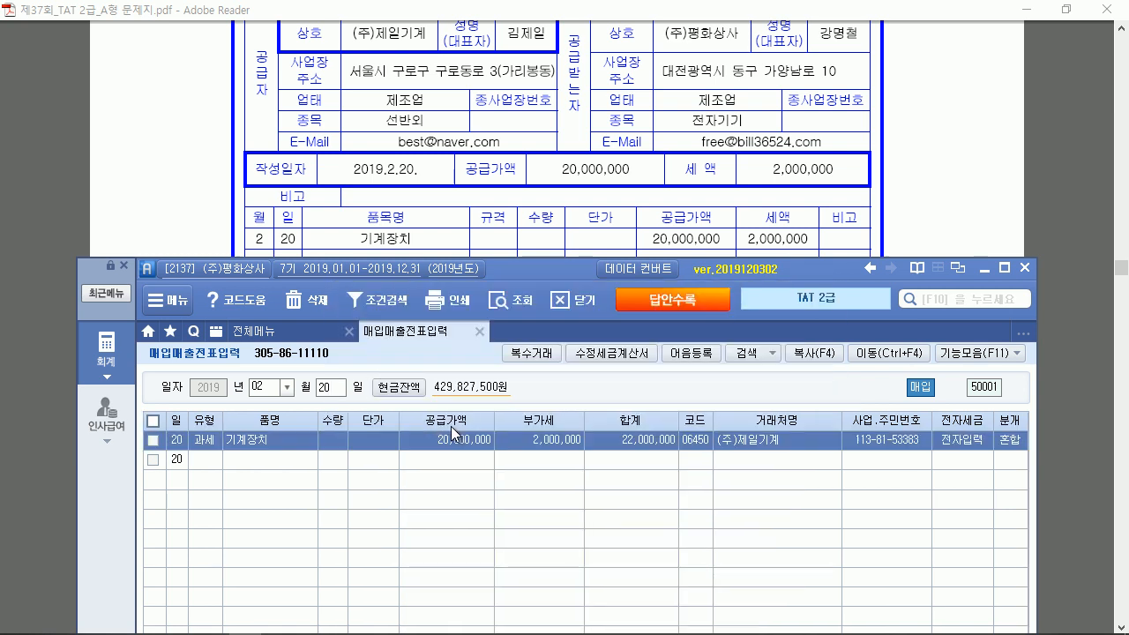
Debit 206 기계장치 and credit 103 보통예금 for 22,000,000
{"action": "left_click", "coordinate": [1003, 268]}
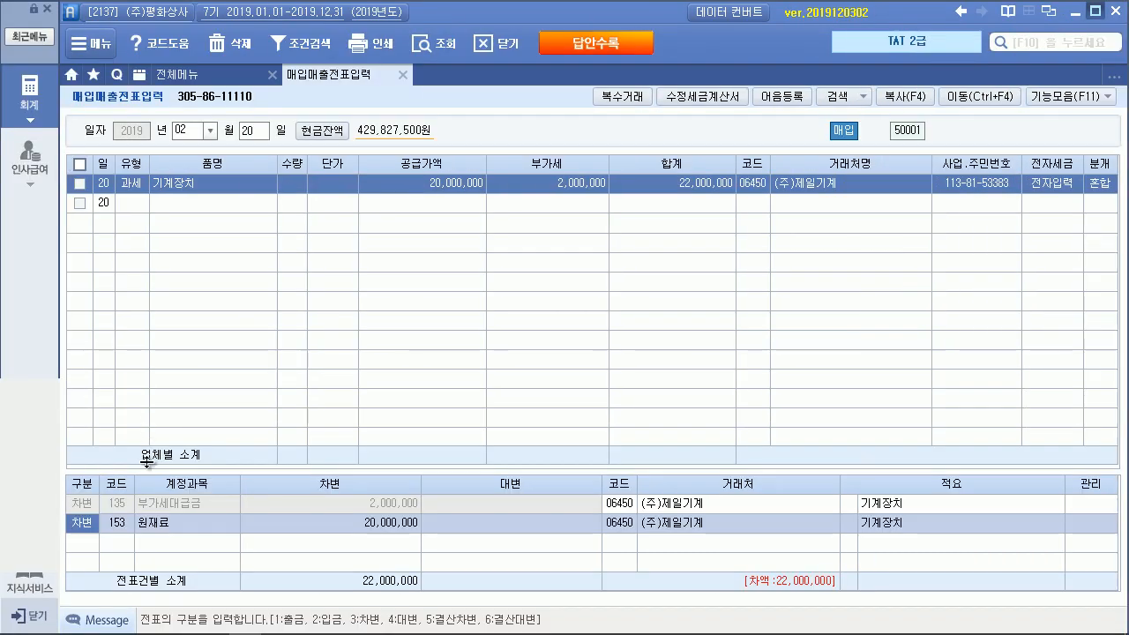
{"action": "type", "text": "기계"}
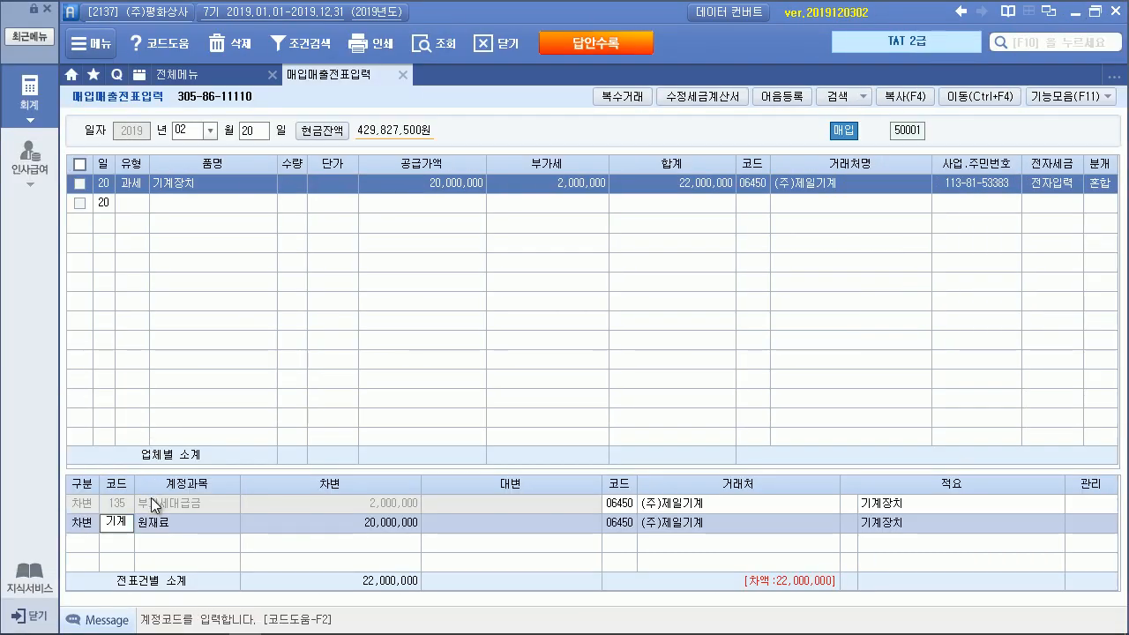
{"action": "key", "text": "Return"}
{"action": "key", "text": "Return"}
{"action": "key", "text": "Down"}
{"action": "key", "text": "4"}
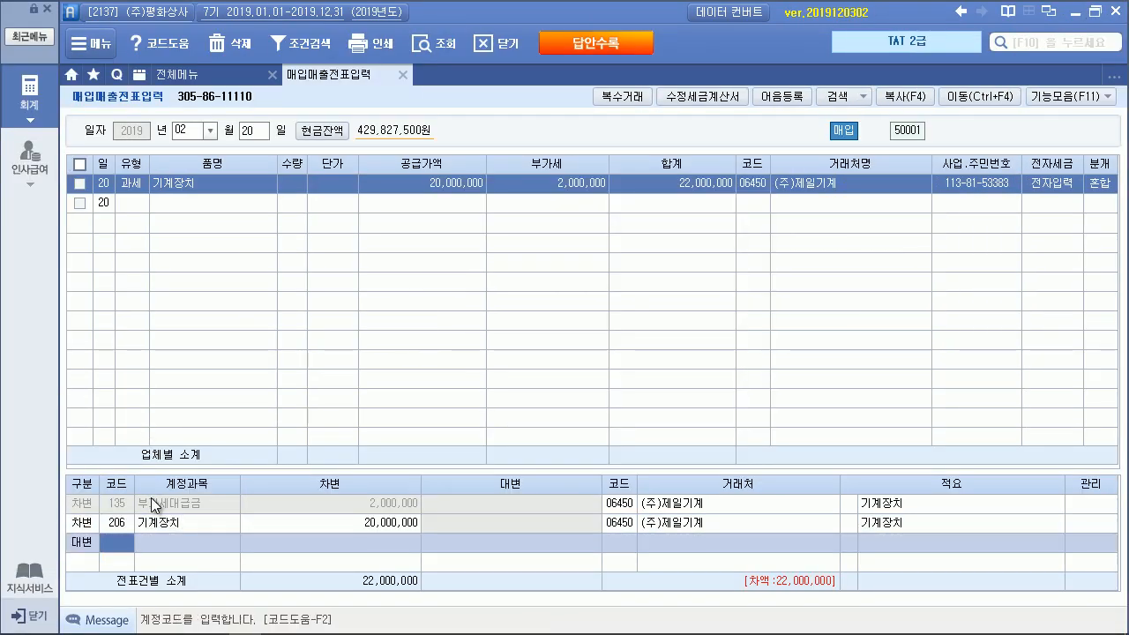
{"action": "type", "text": "103"}
{"action": "key", "text": "Return"}
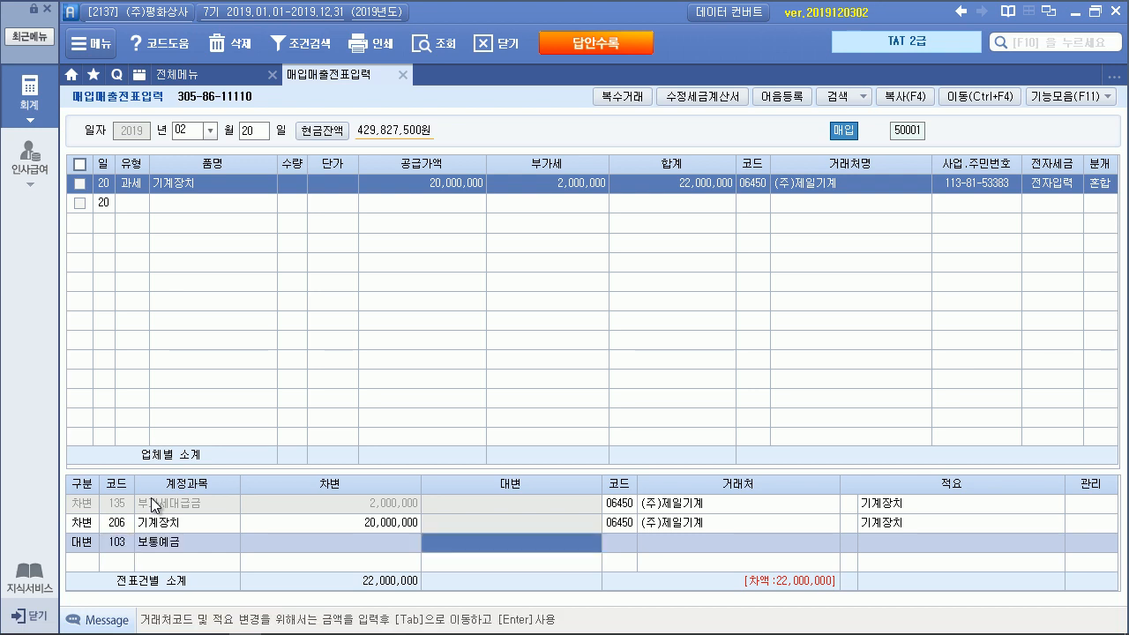
{"action": "type", "text": "22,000,000"}
{"action": "key", "text": "Return"}
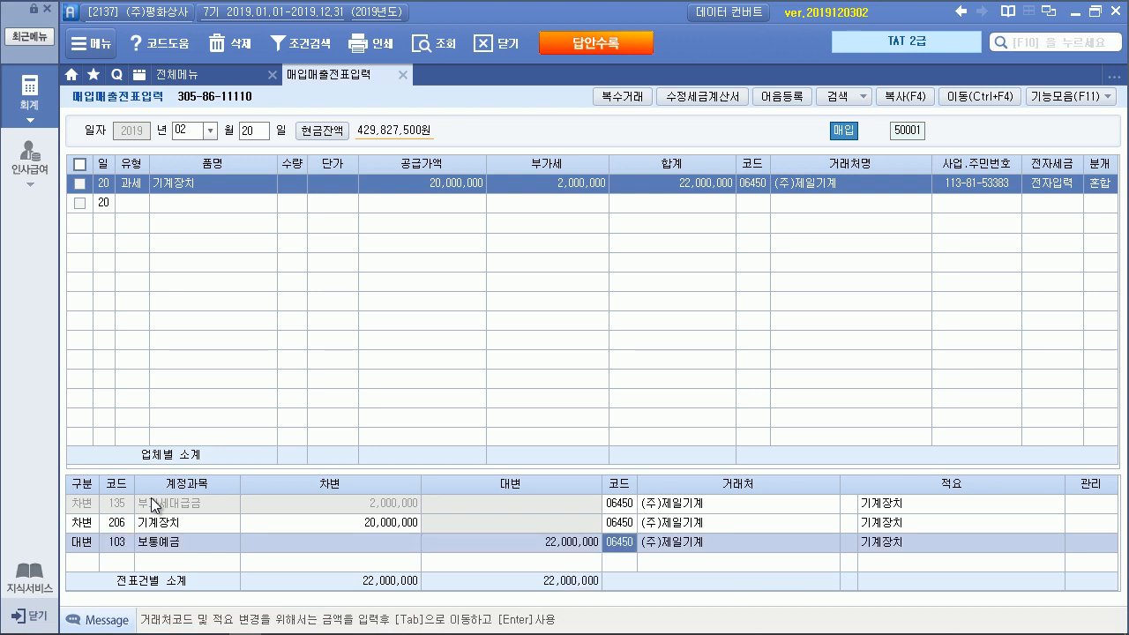
Set the bank credit line's partner to 국민은행(보통)
{"action": "left_click", "coordinate": [151, 498]}
{"action": "type", "text": "ㄱ"}
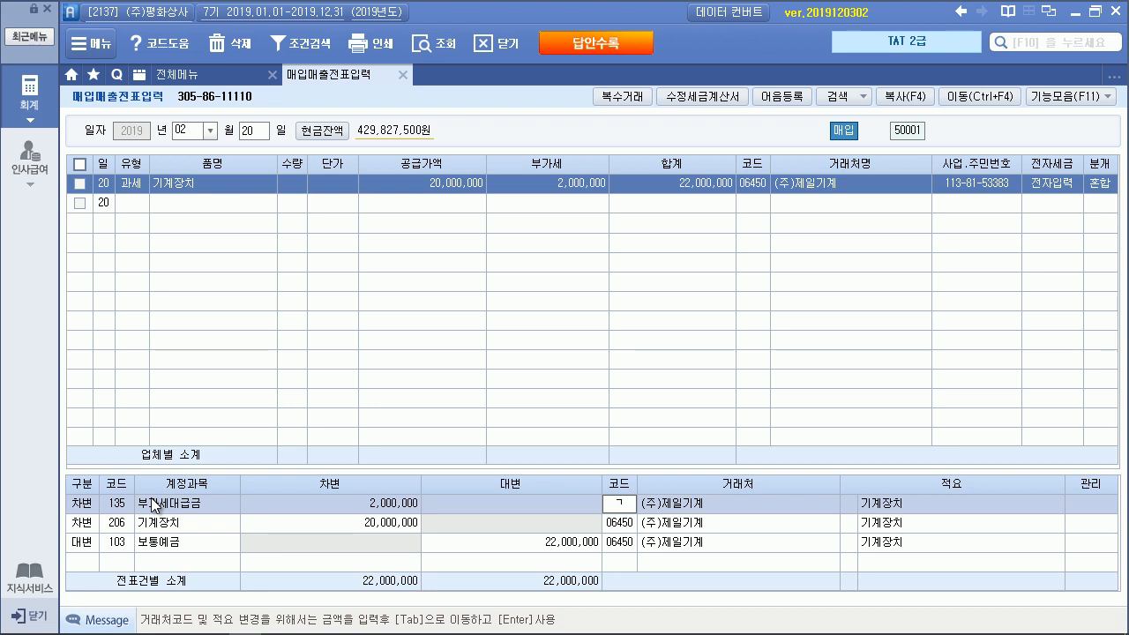
{"action": "key", "text": "Return"}
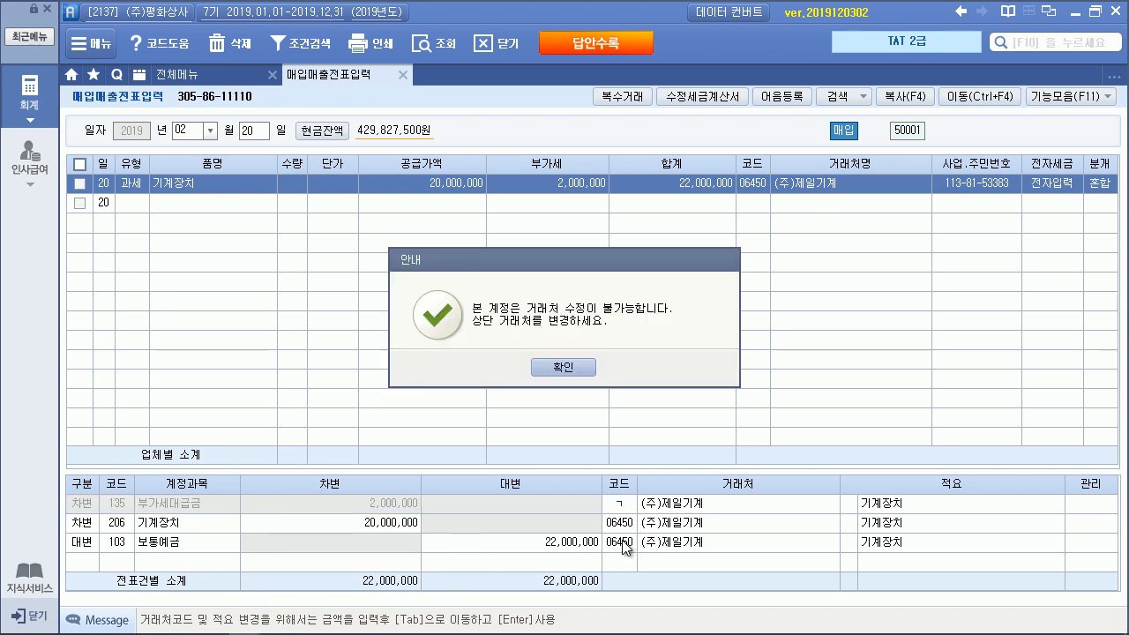
{"action": "key", "text": "Return"}
{"action": "left_click", "coordinate": [626, 542]}
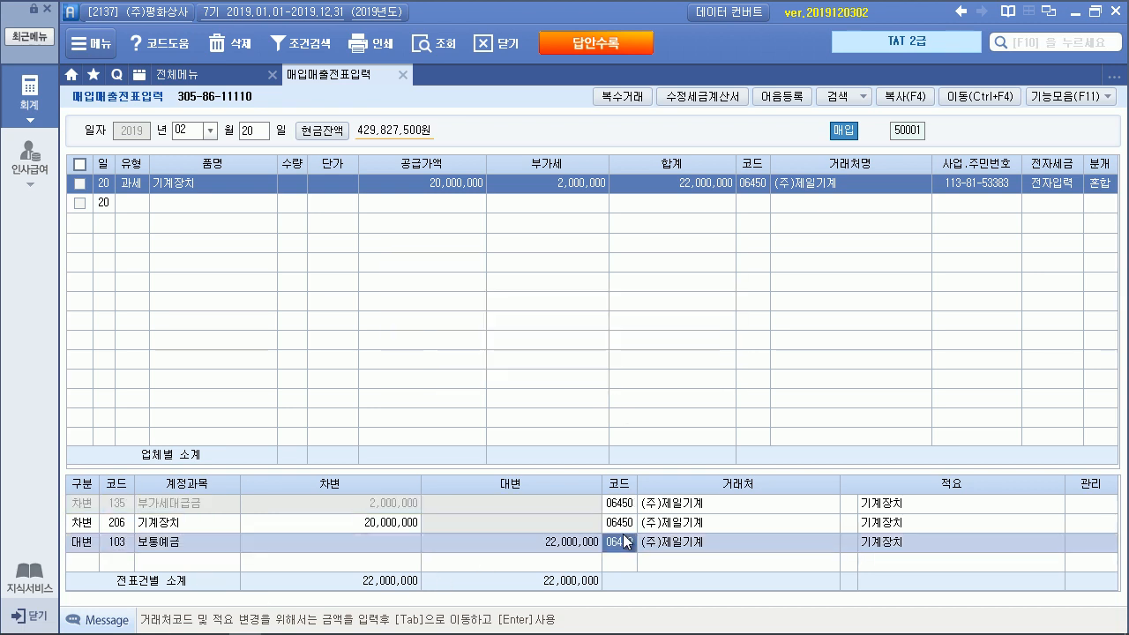
{"action": "type", "text": "ㄱ"}
{"action": "key", "text": "Return"}
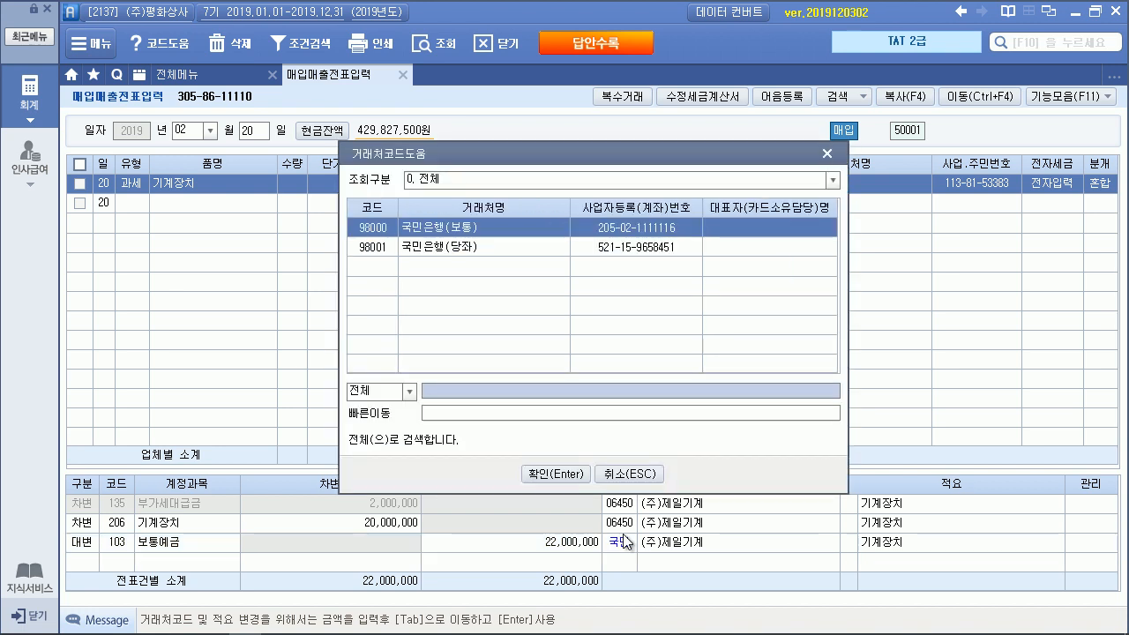
{"action": "key", "text": "Return"}
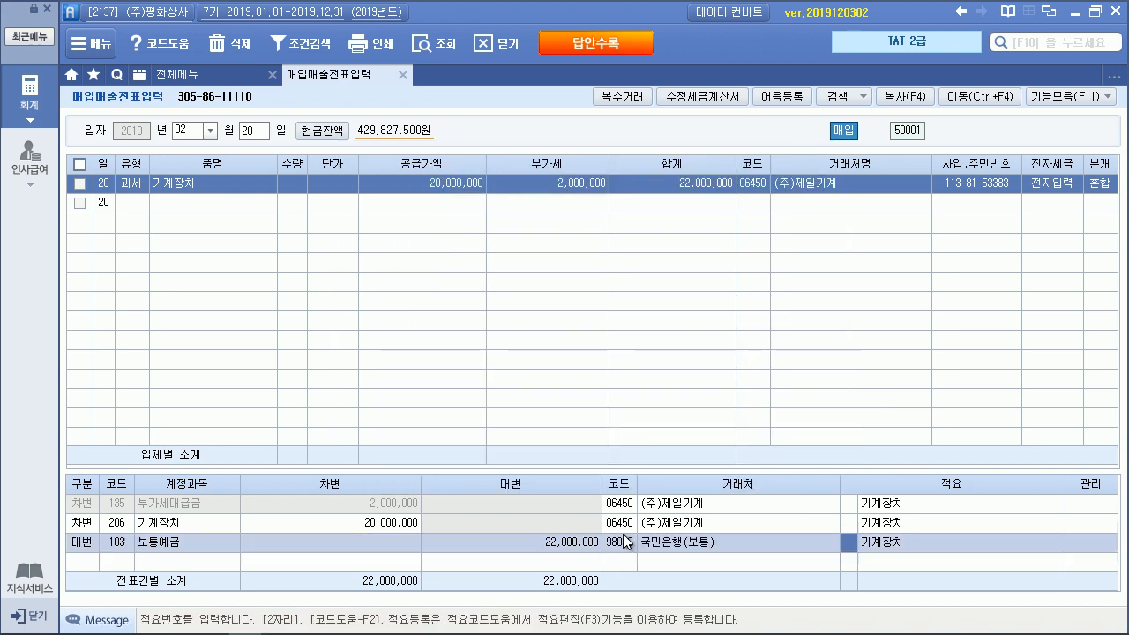
{"action": "left_click", "coordinate": [1093, 12]}
Open the general journal and load the 1 February entries
{"action": "left_click_drag", "start_coordinate": [585, 273], "coordinate": [527, 604]}
{"action": "scroll", "coordinate": [511, 530], "scroll_direction": "down", "scroll_amount": 1}
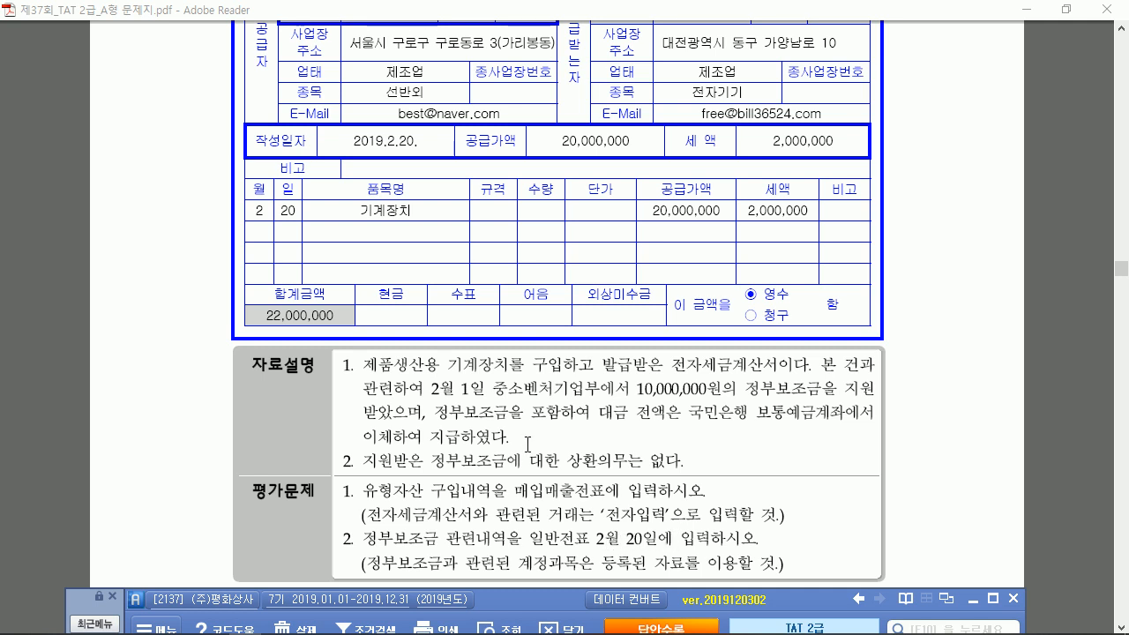
{"action": "left_click_drag", "start_coordinate": [527, 603], "coordinate": [528, 420]}
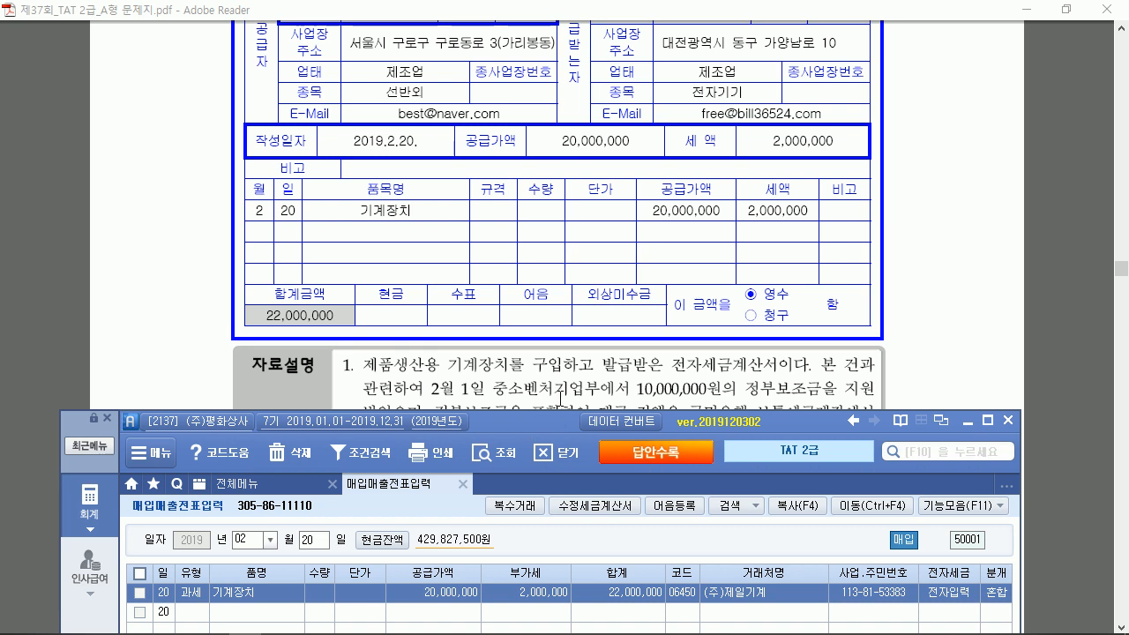
{"action": "left_click_drag", "start_coordinate": [495, 420], "coordinate": [502, 108]}
{"action": "left_click", "coordinate": [276, 162]}
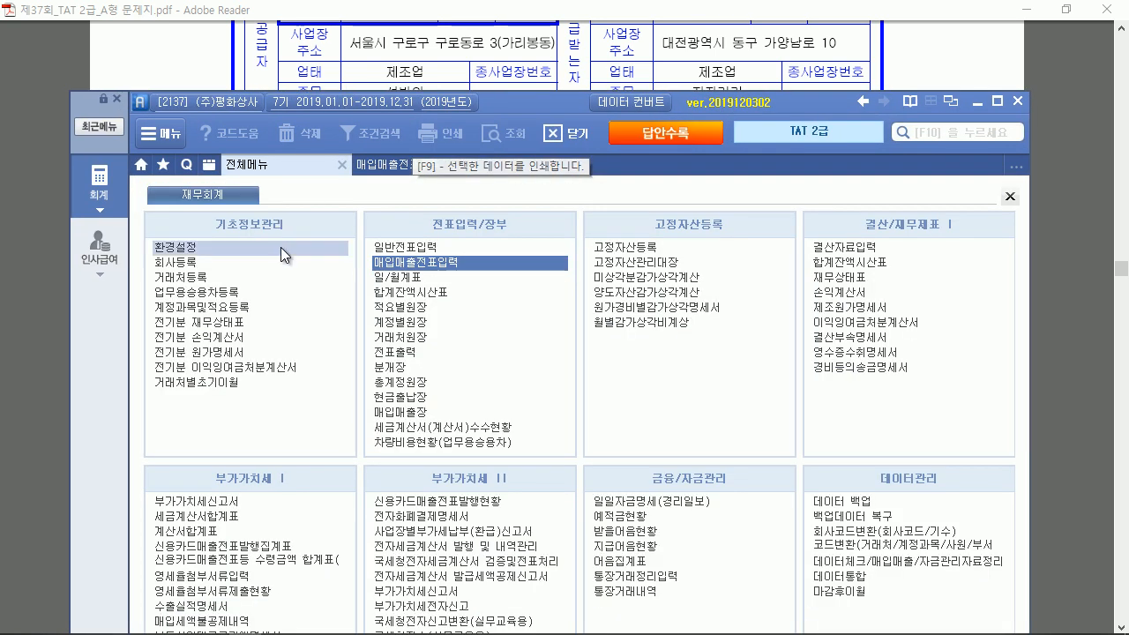
{"action": "left_click", "coordinate": [394, 246]}
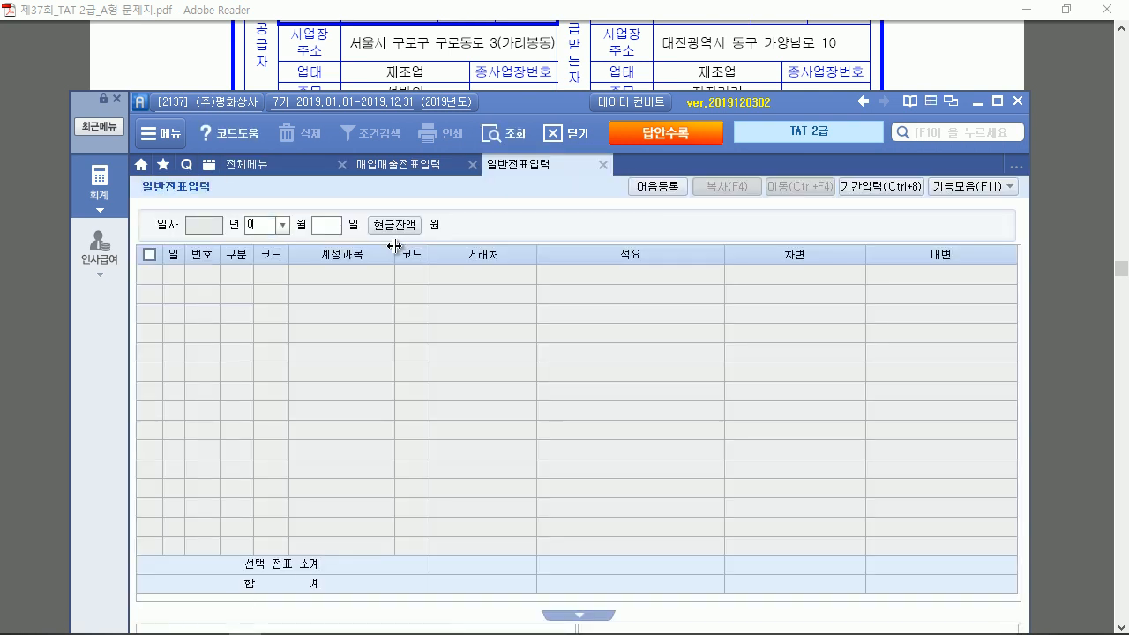
{"action": "type", "text": "0201"}
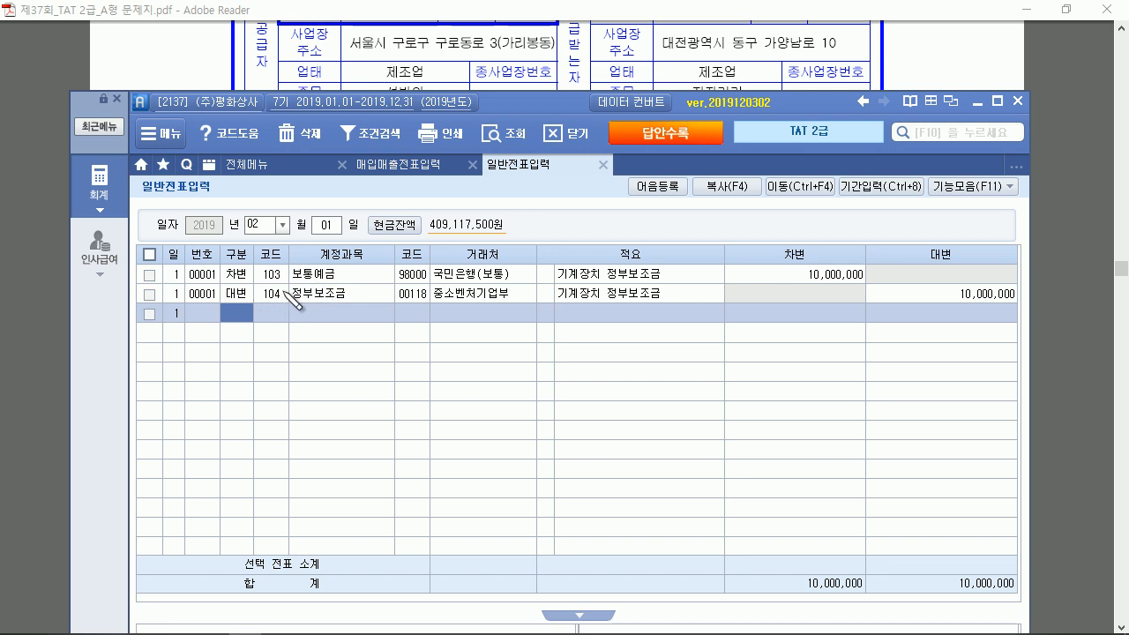
Mark account 104, the 20 February date and the 정부보조금 notes on the problem
{"action": "left_click_drag", "start_coordinate": [284, 287], "coordinate": [286, 291]}
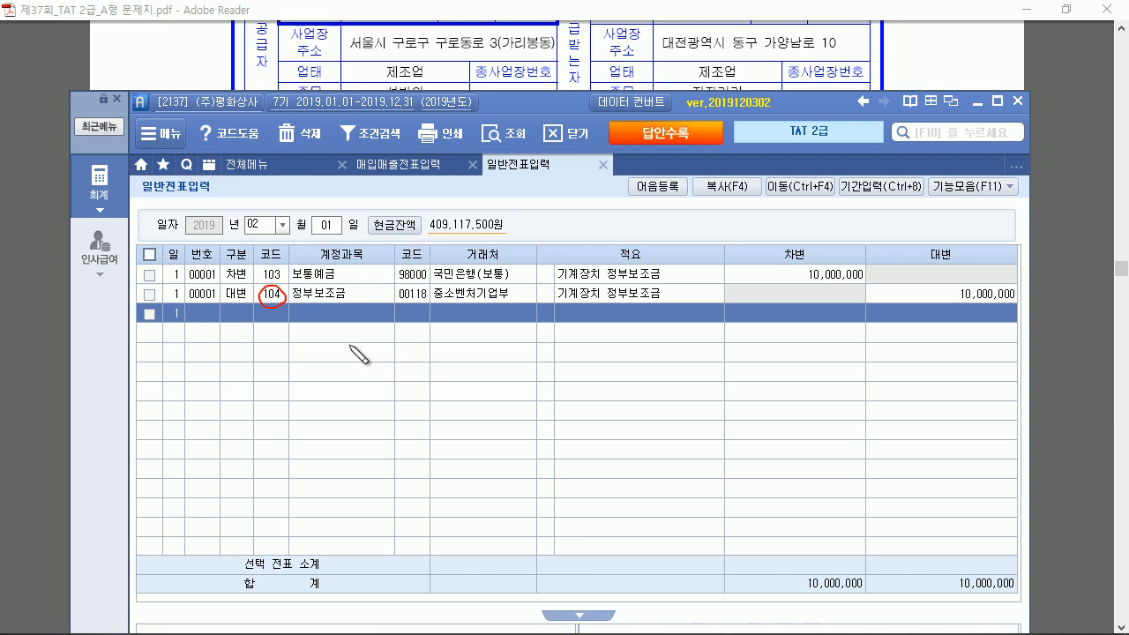
{"action": "mouse_move", "coordinate": [315, 345]}
{"action": "left_mouse_down"}
{"action": "mouse_move", "coordinate": [326, 361]}
{"action": "mouse_move", "coordinate": [385, 350]}
{"action": "mouse_move", "coordinate": [481, 356]}
{"action": "mouse_move", "coordinate": [485, 370]}
{"action": "mouse_move", "coordinate": [535, 363]}
{"action": "mouse_move", "coordinate": [544, 347]}
{"action": "mouse_move", "coordinate": [588, 351]}
{"action": "left_mouse_up"}
{"action": "left_click_drag", "start_coordinate": [578, 352], "coordinate": [589, 357]}
{"action": "left_click_drag", "start_coordinate": [506, 361], "coordinate": [509, 363]}
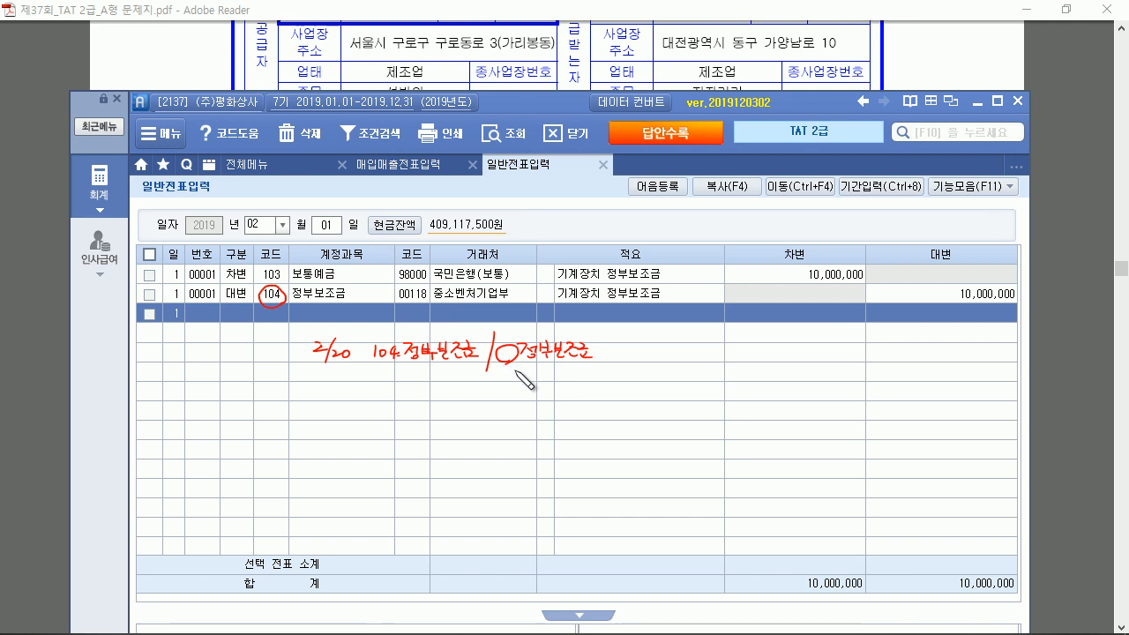
{"action": "left_click_drag", "start_coordinate": [340, 370], "coordinate": [560, 370]}
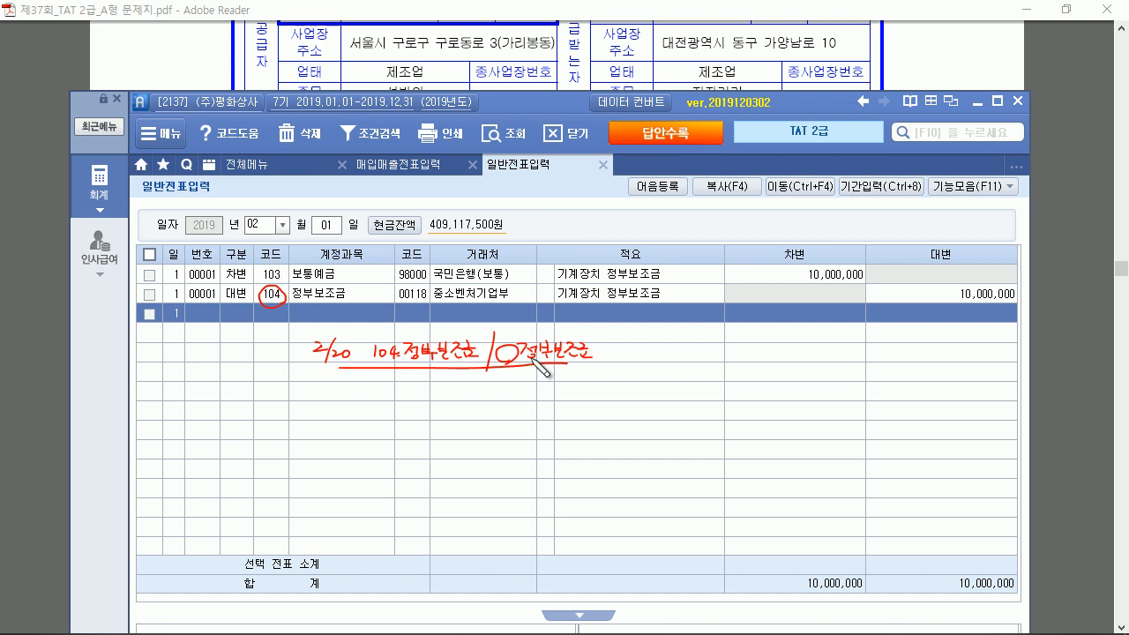
Start a 20 February 구분 3 entry debiting 104 정부보조금 for 10,000,000
{"action": "left_click", "coordinate": [325, 226]}
{"action": "type", "text": "20"}
{"action": "key", "text": "Return"}
{"action": "type", "text": "3"}
{"action": "key", "text": "Return"}
{"action": "type", "text": "104"}
{"action": "key", "text": "Return"}
{"action": "key", "text": "Return"}
{"action": "key", "text": "Return"}
{"action": "type", "text": "10,000,000"}
{"action": "key", "text": "Return"}
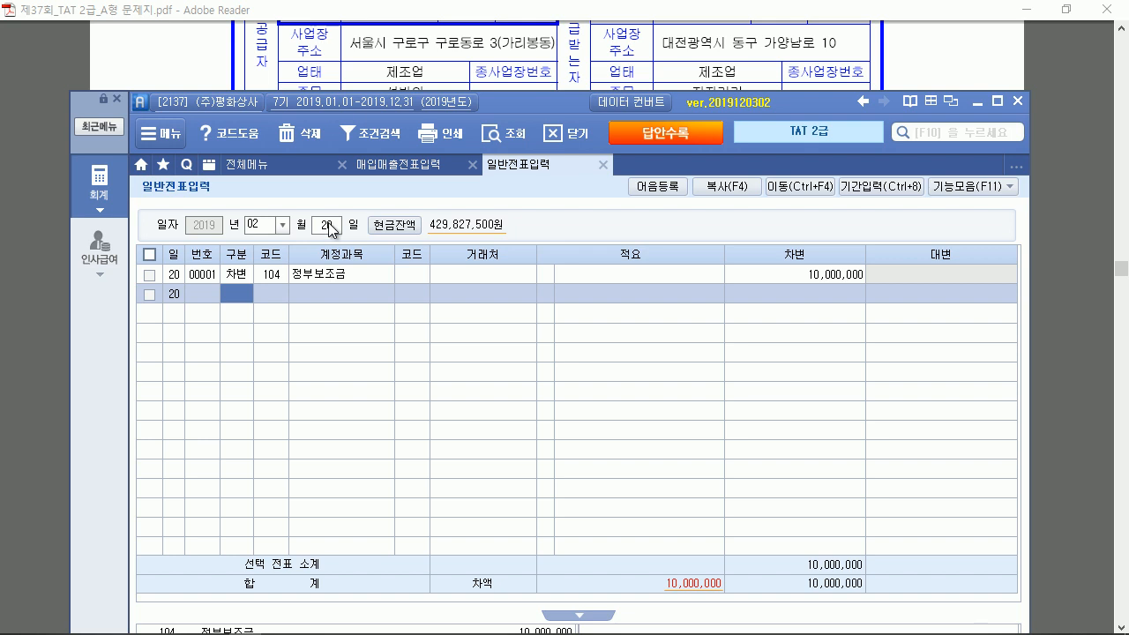
{"action": "left_click", "coordinate": [278, 156]}
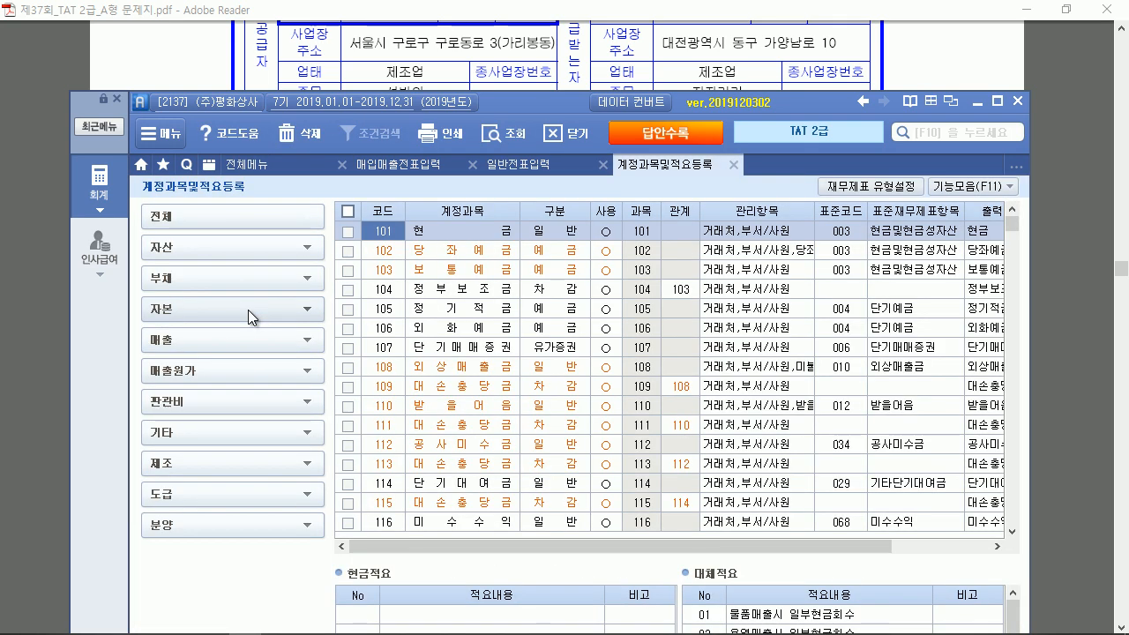
Find tangible-asset account 219 정부보조금 with 관계 206 기계장치, then return to the journal
{"action": "left_click", "coordinate": [195, 248]}
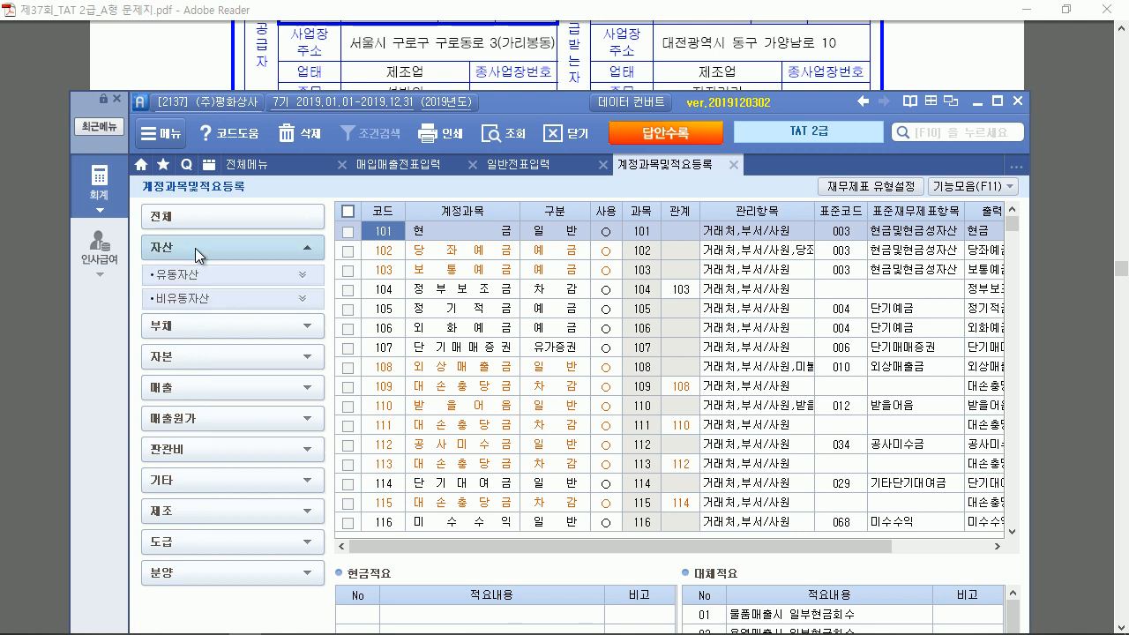
{"action": "left_click", "coordinate": [204, 295]}
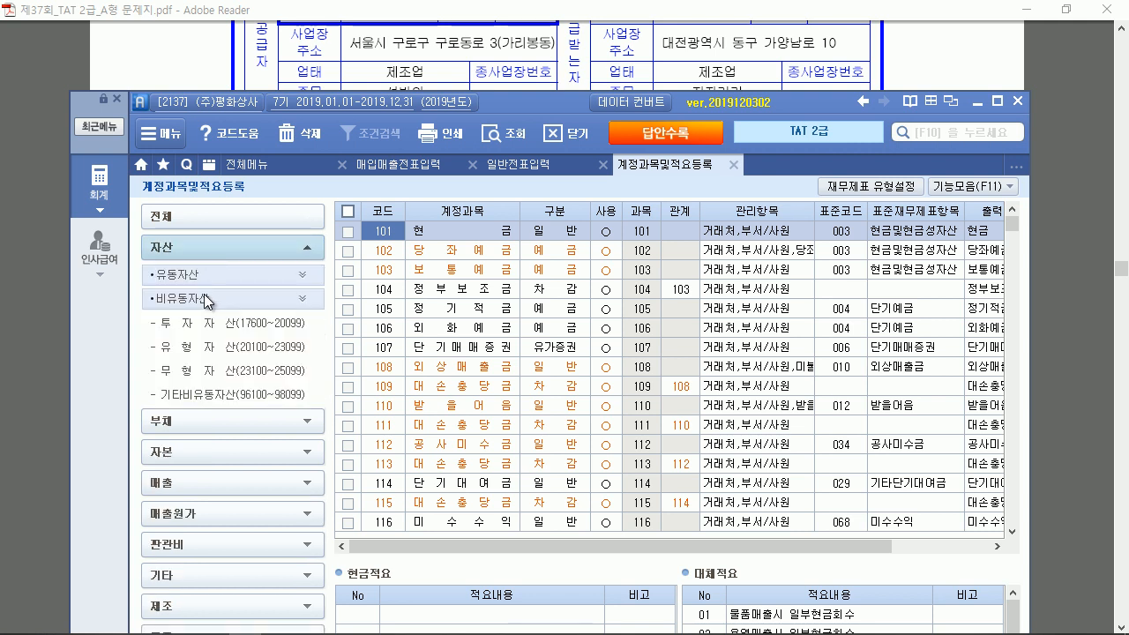
{"action": "left_click", "coordinate": [227, 351]}
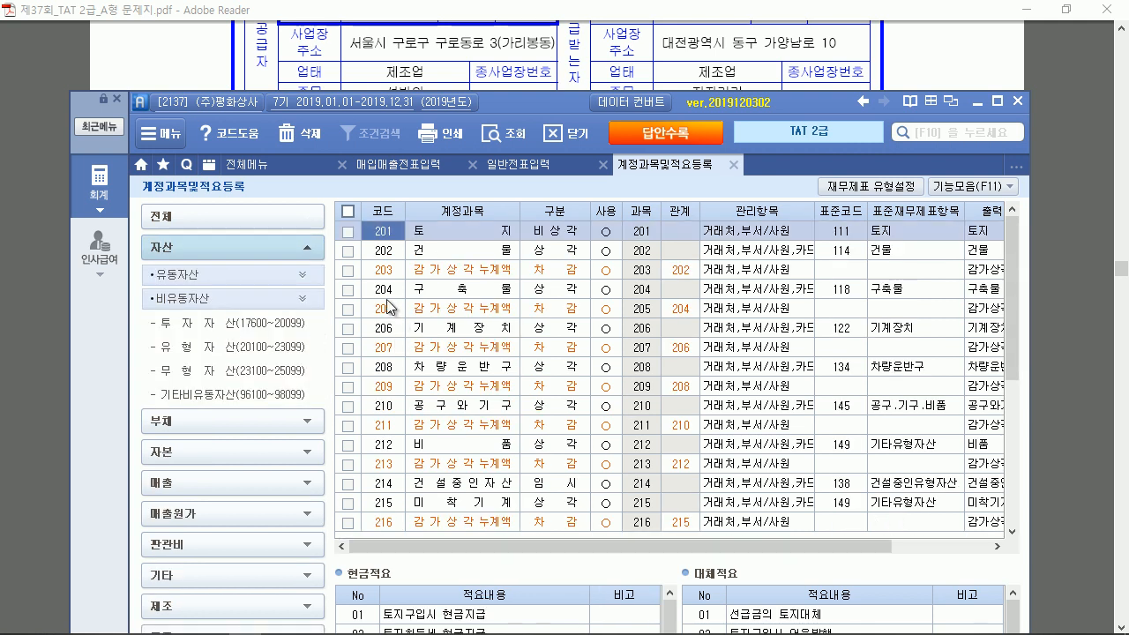
{"action": "left_click", "coordinate": [388, 329]}
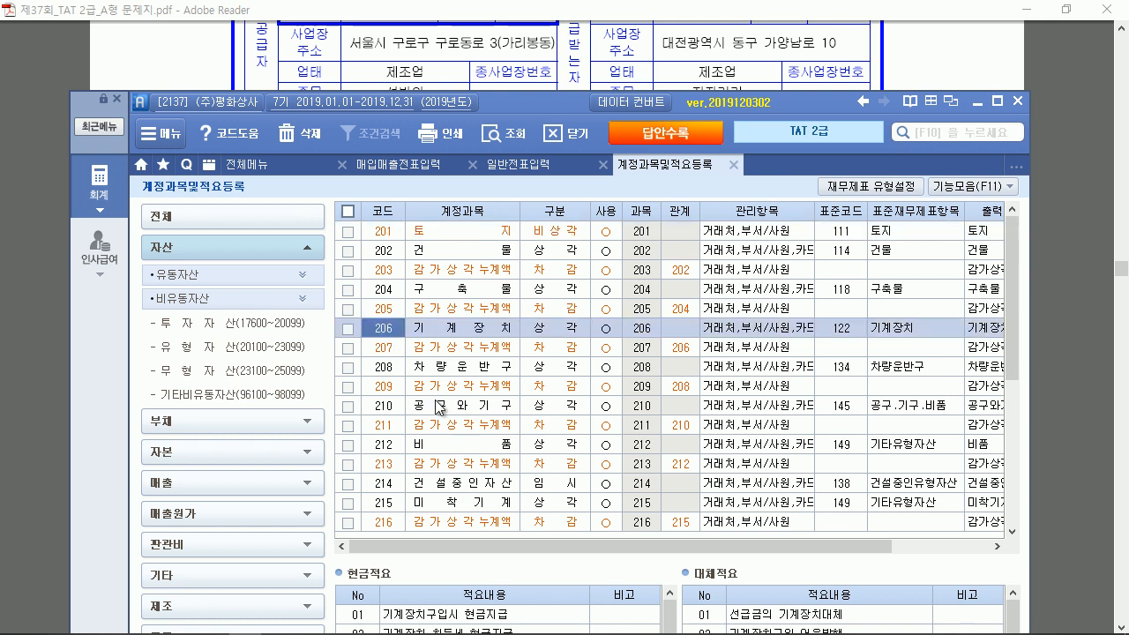
{"action": "left_click", "coordinate": [1012, 531]}
{"action": "scroll", "coordinate": [1012, 532], "scroll_direction": "down", "scroll_amount": 1}
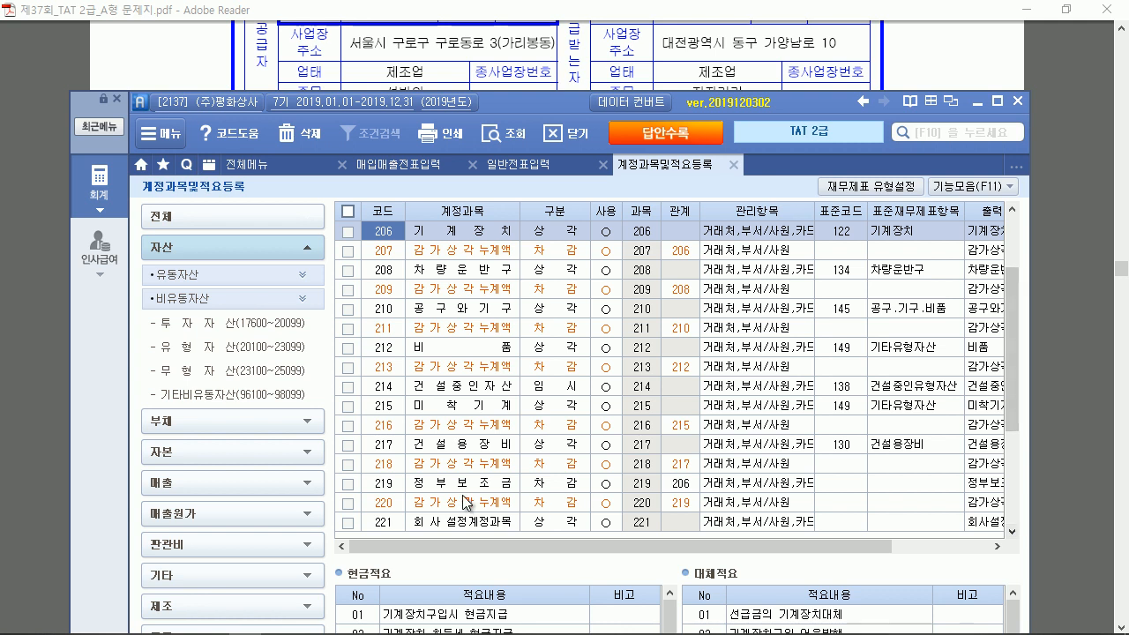
{"action": "left_click", "coordinate": [398, 485]}
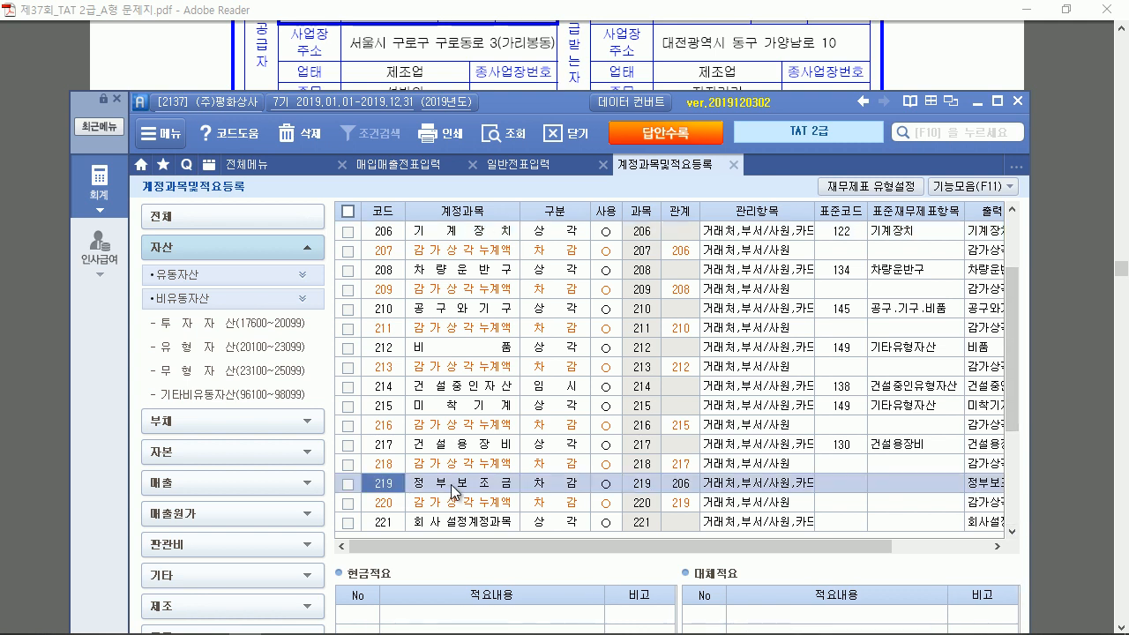
{"action": "left_click", "coordinate": [690, 487]}
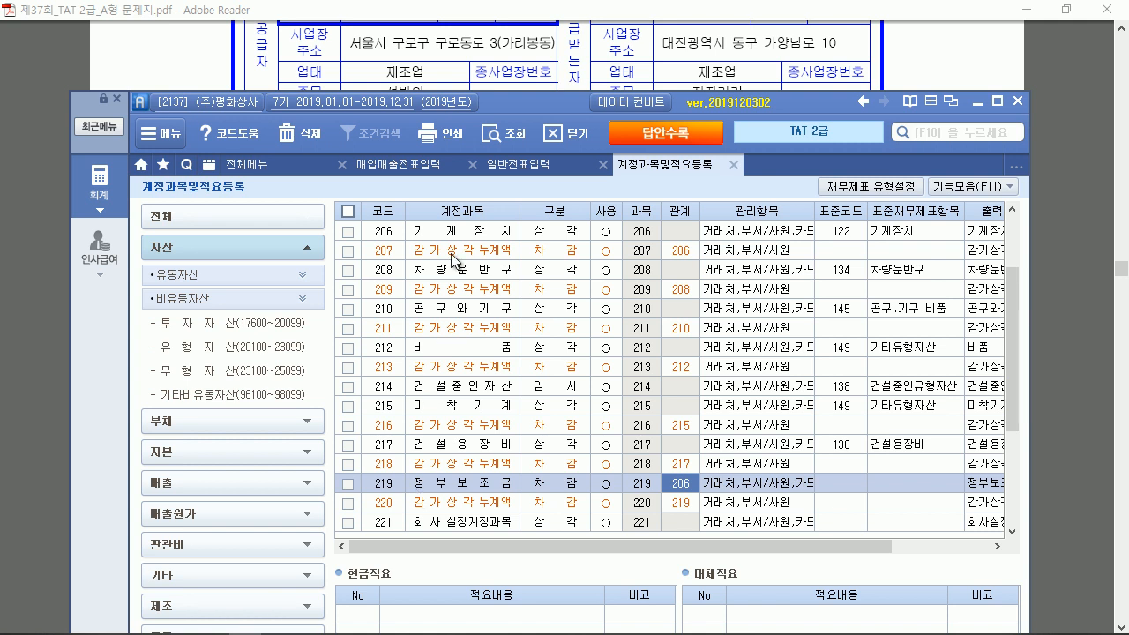
{"action": "left_click", "coordinate": [501, 165]}
Add a credit line (구분 4) on account 219 정부보조금 and advance to its 대변 amount
{"action": "type", "text": "4219"}
{"action": "key", "text": "Return"}
{"action": "key", "text": "Return"}
{"action": "key", "text": "Return"}
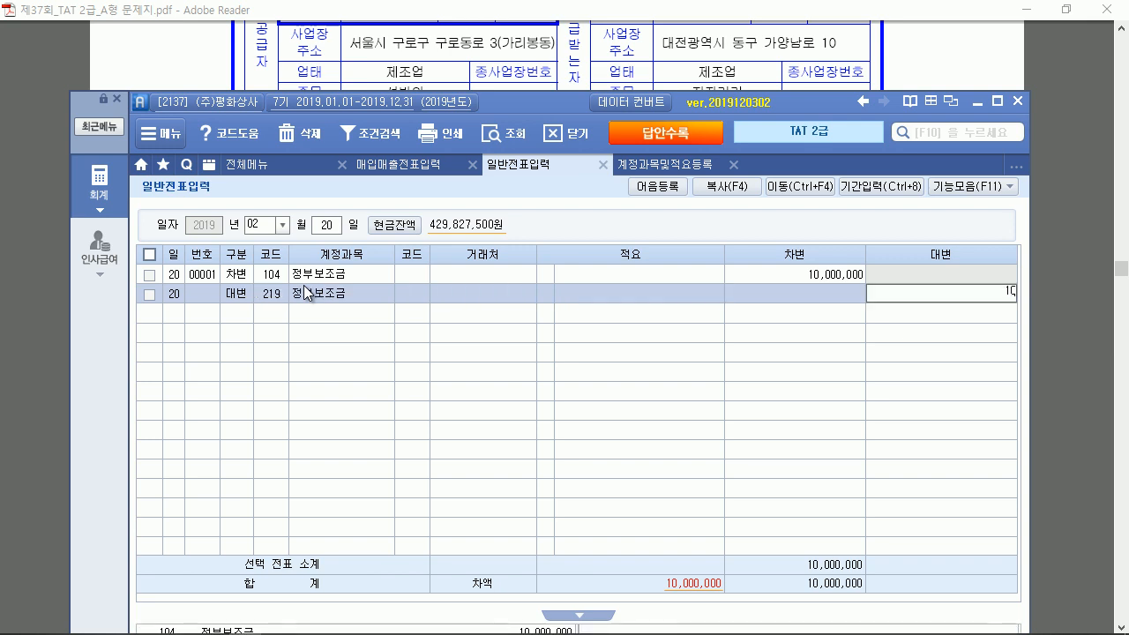
{"action": "key", "text": "Return"}
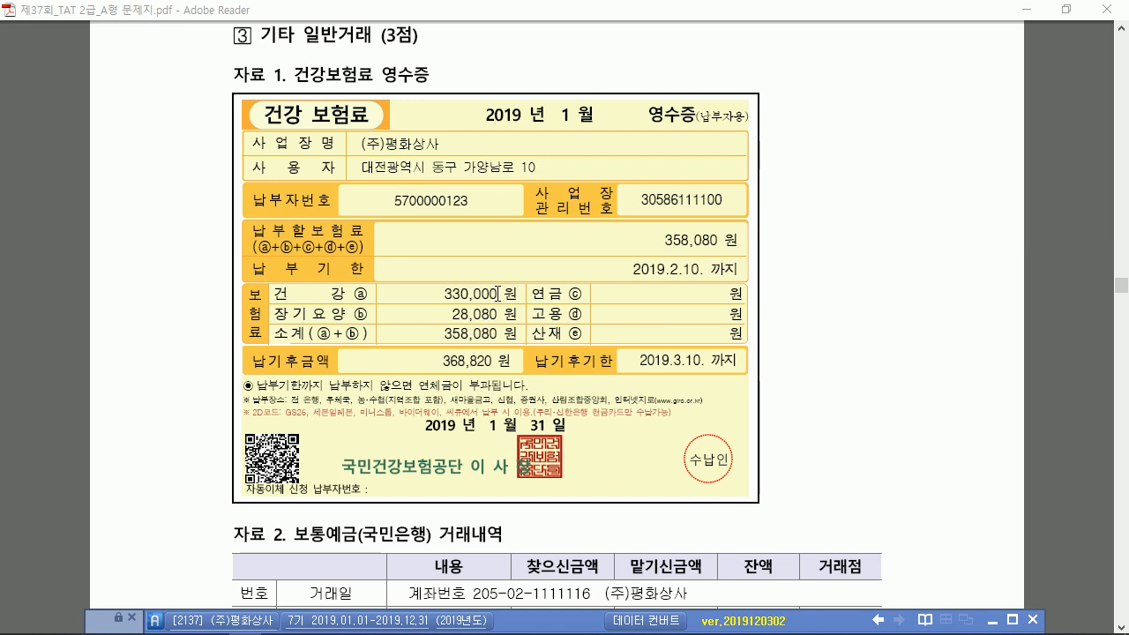
Scroll the PDF down to the 건강보험료 problem under 3 기타 일반거래
{"action": "scroll", "coordinate": [498, 293], "scroll_direction": "down", "scroll_amount": 2}
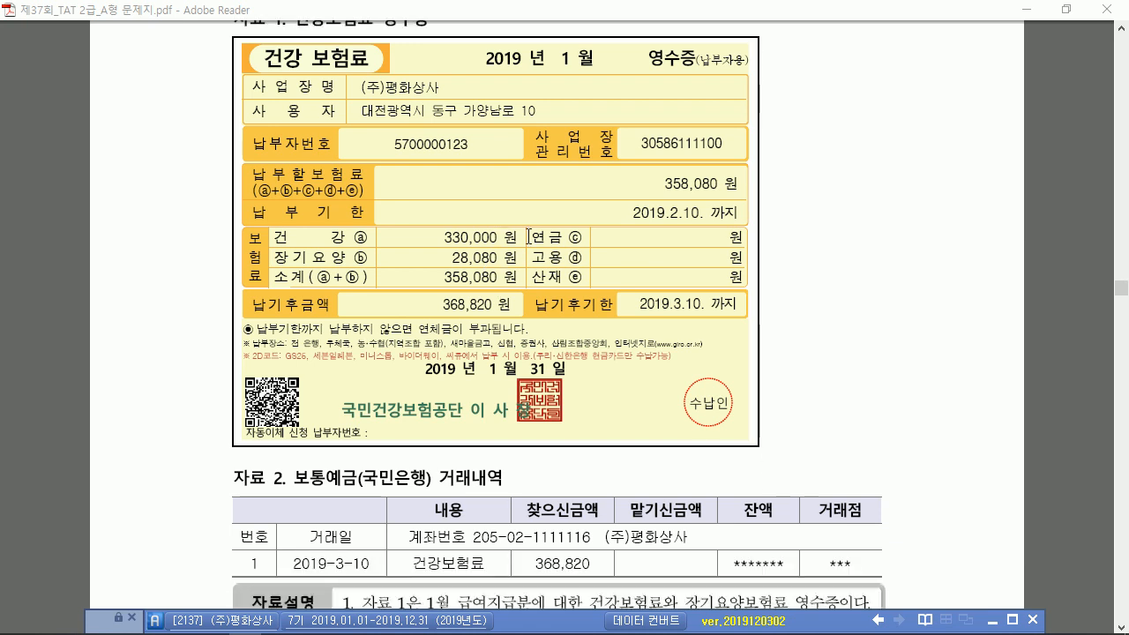
{"action": "scroll", "coordinate": [558, 170], "scroll_direction": "down", "scroll_amount": 3}
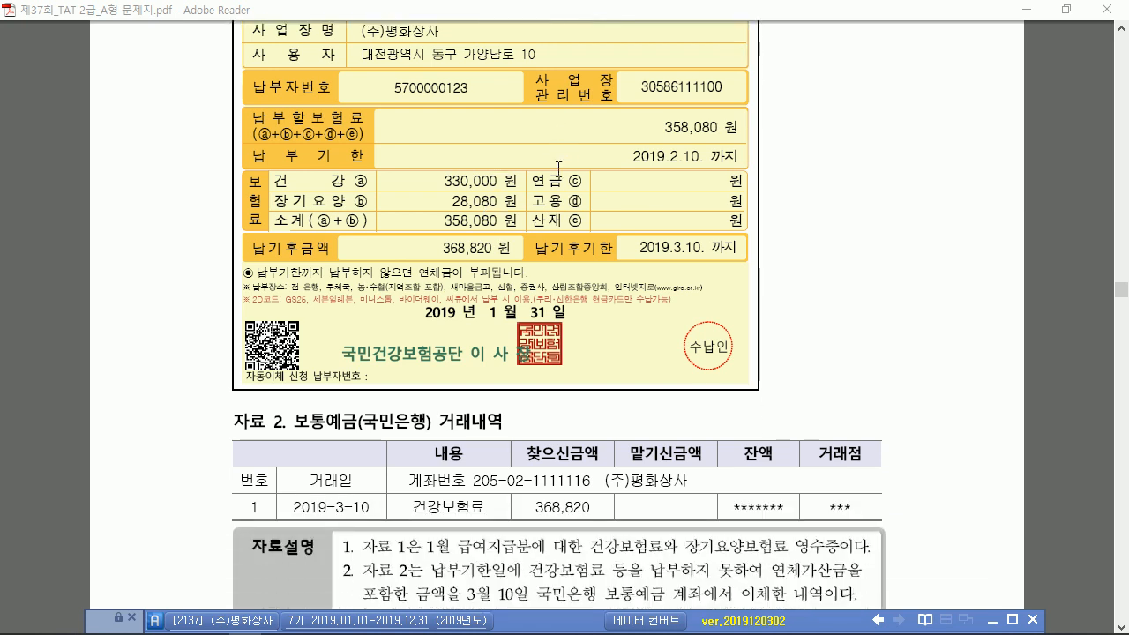
{"action": "scroll", "coordinate": [558, 165], "scroll_direction": "down", "scroll_amount": 3}
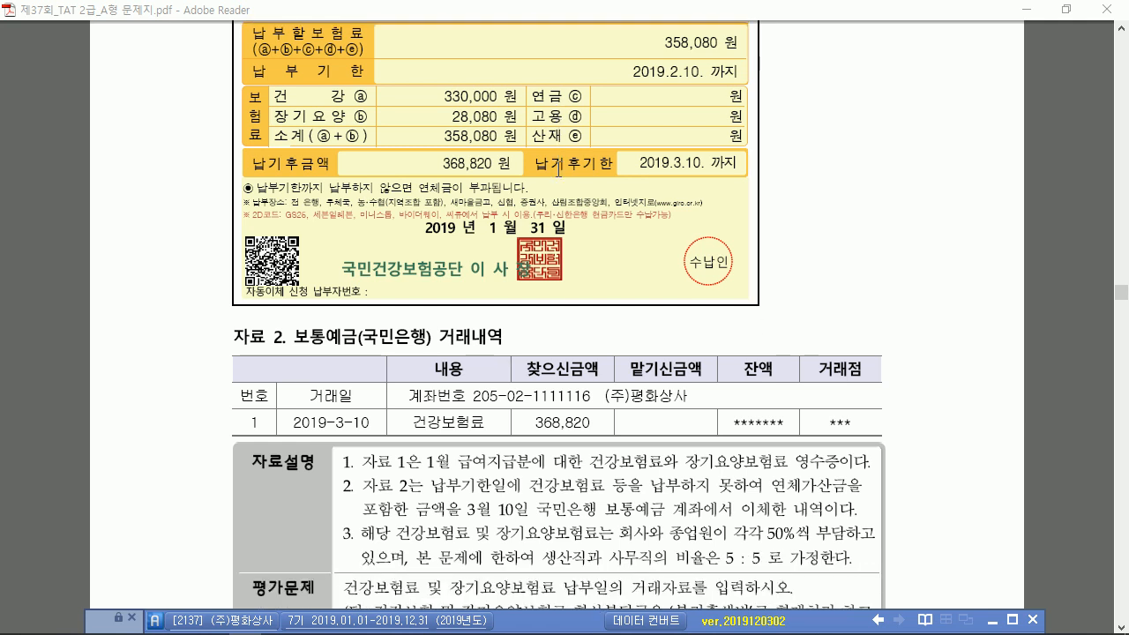
{"action": "scroll", "coordinate": [559, 167], "scroll_direction": "down", "scroll_amount": 1}
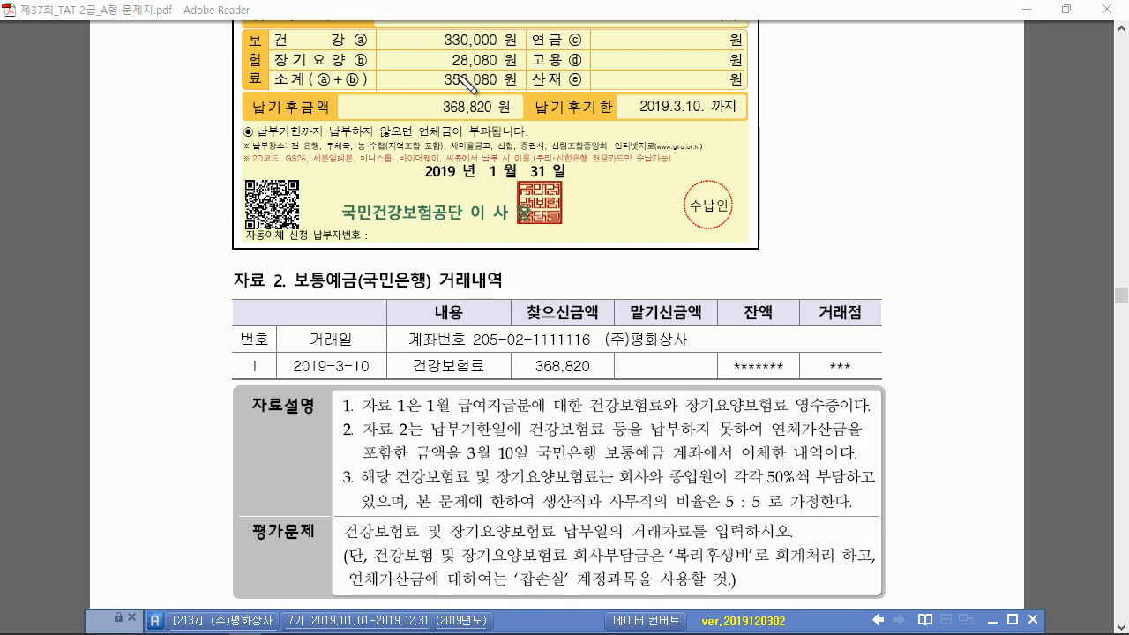
Circle 358,080 and 368,820 and underline the March 10 late-fee wording
{"action": "mouse_move", "coordinate": [498, 88]}
{"action": "left_mouse_down"}
{"action": "mouse_move", "coordinate": [434, 76]}
{"action": "mouse_move", "coordinate": [484, 87]}
{"action": "left_mouse_up"}
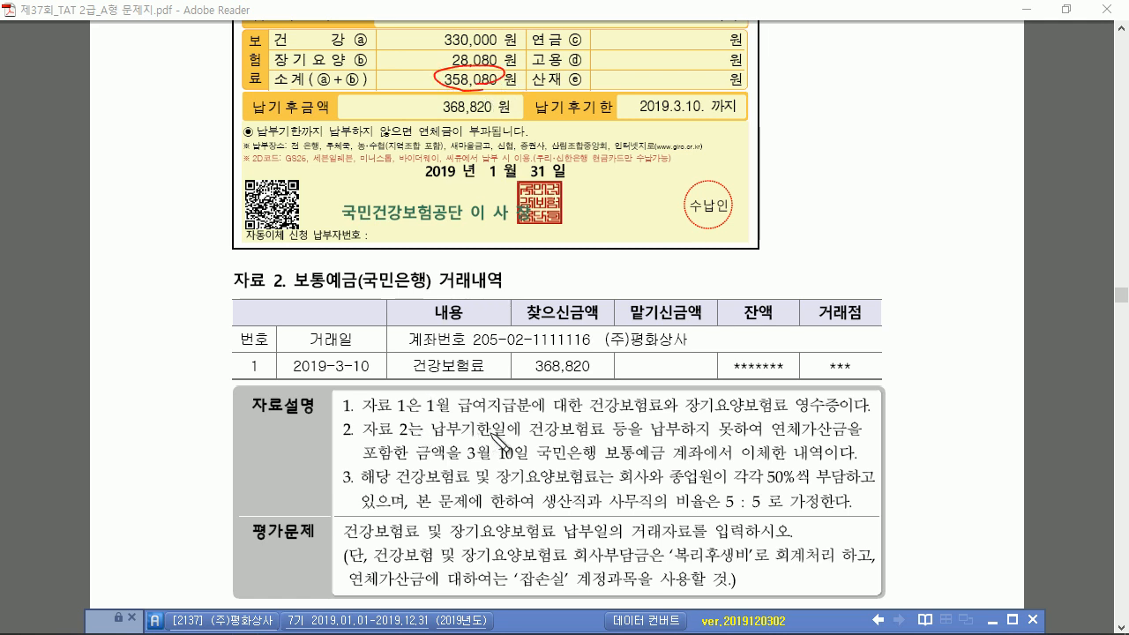
{"action": "left_click_drag", "start_coordinate": [694, 96], "coordinate": [708, 93]}
{"action": "left_click_drag", "start_coordinate": [791, 438], "coordinate": [847, 433]}
{"action": "mouse_move", "coordinate": [481, 455]}
{"action": "left_mouse_down"}
{"action": "mouse_move", "coordinate": [463, 459]}
{"action": "mouse_move", "coordinate": [802, 465]}
{"action": "left_mouse_up"}
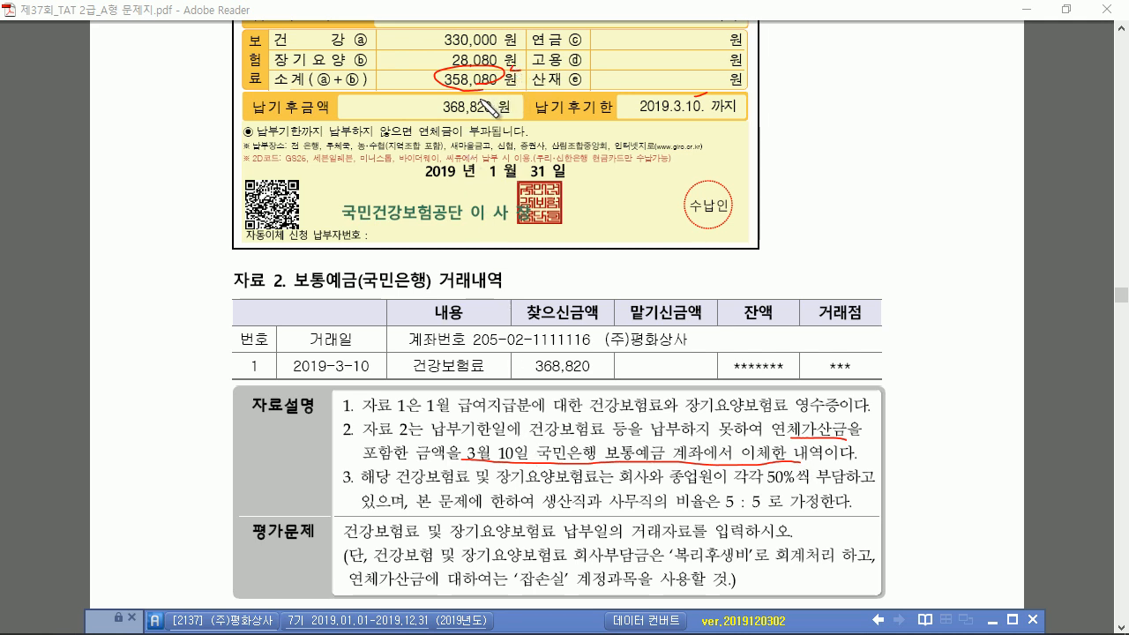
{"action": "mouse_move", "coordinate": [509, 101]}
{"action": "left_mouse_down"}
{"action": "mouse_move", "coordinate": [441, 119]}
{"action": "mouse_move", "coordinate": [517, 104]}
{"action": "left_mouse_up"}
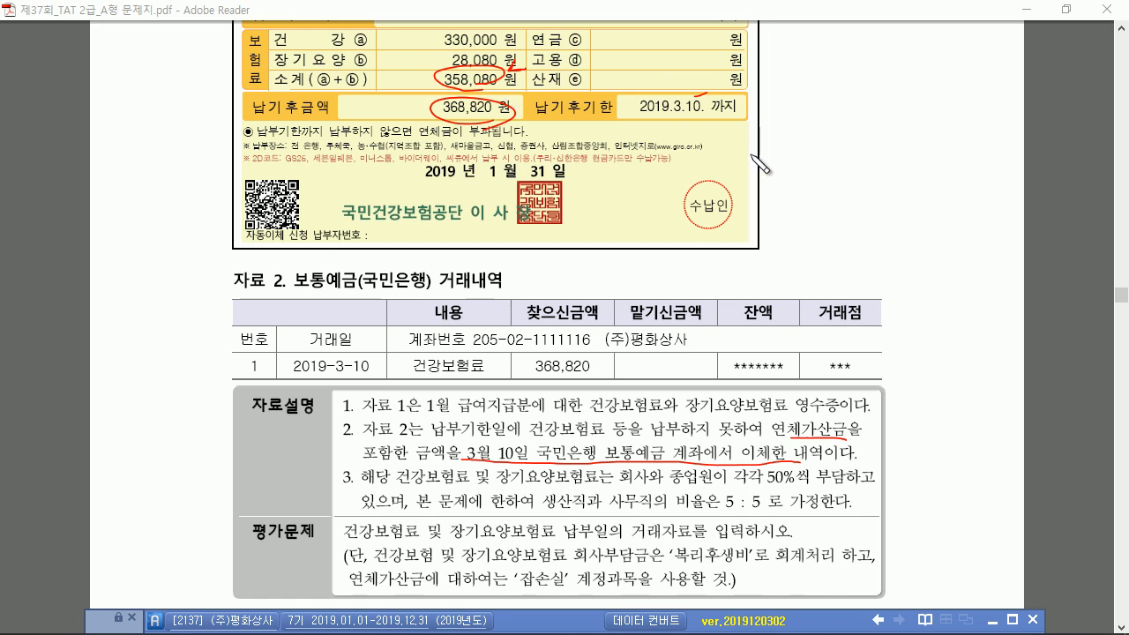
Draw an arrow from the deadline to 358,080, circle the 5 : 5 ratio, and write the 89,520 breakdown
{"action": "left_click_drag", "start_coordinate": [856, 115], "coordinate": [853, 169]}
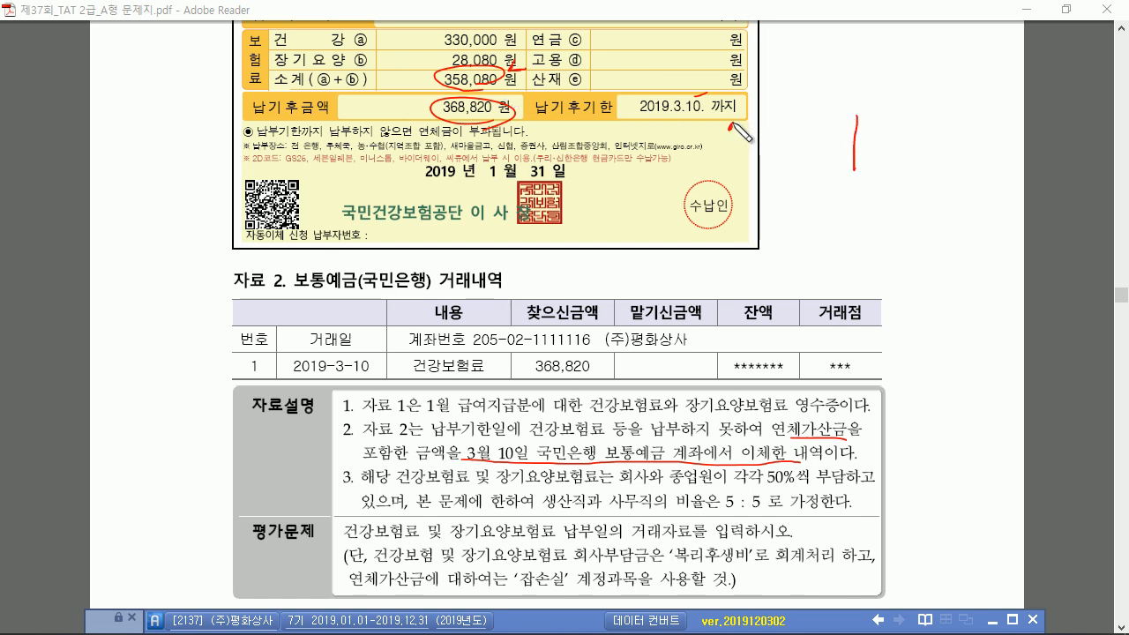
{"action": "left_click_drag", "start_coordinate": [730, 126], "coordinate": [741, 134]}
{"action": "mouse_move", "coordinate": [534, 70]}
{"action": "left_mouse_down"}
{"action": "mouse_move", "coordinate": [517, 76]}
{"action": "mouse_move", "coordinate": [670, 93]}
{"action": "left_mouse_up"}
{"action": "mouse_move", "coordinate": [739, 122]}
{"action": "left_mouse_down"}
{"action": "mouse_move", "coordinate": [755, 138]}
{"action": "mouse_move", "coordinate": [839, 134]}
{"action": "left_mouse_up"}
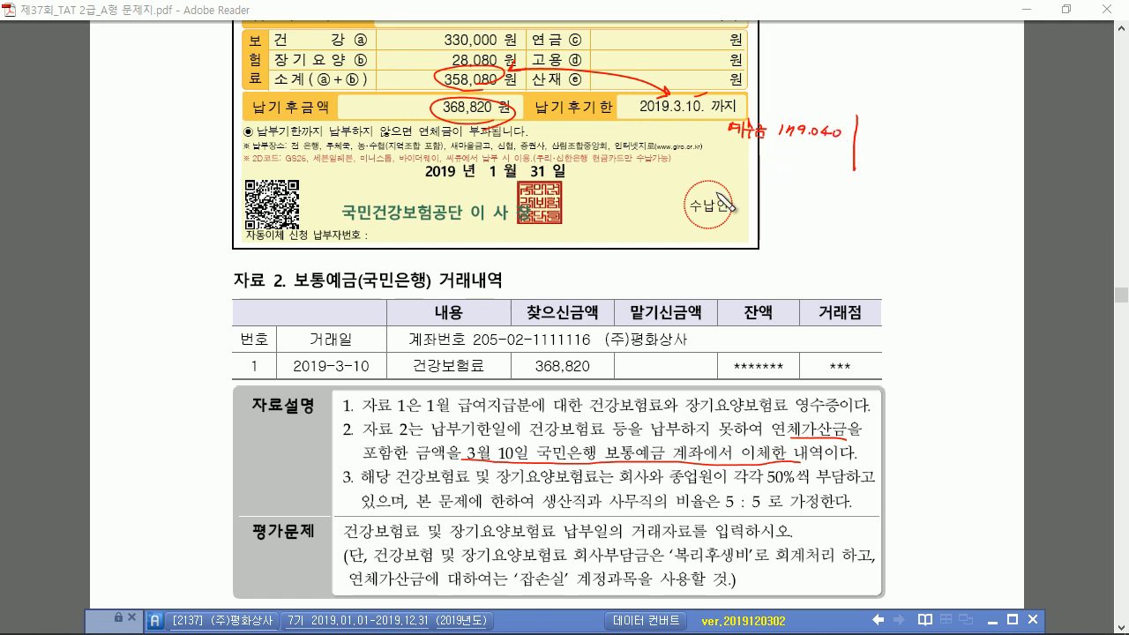
{"action": "left_click_drag", "start_coordinate": [765, 518], "coordinate": [764, 522]}
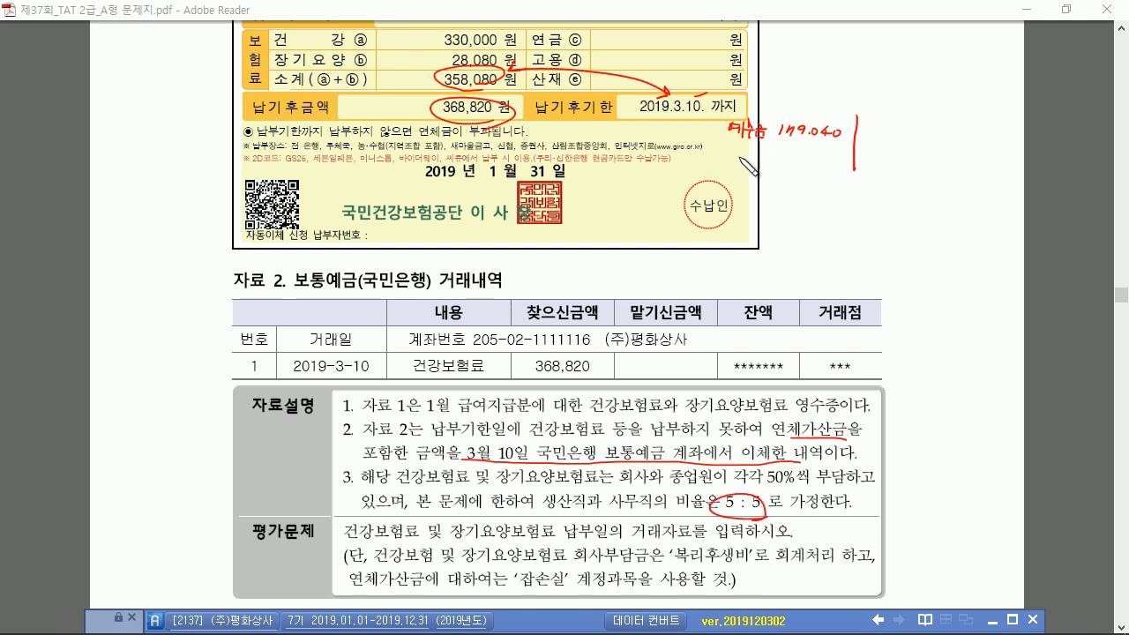
{"action": "mouse_move", "coordinate": [737, 149]}
{"action": "left_mouse_down"}
{"action": "mouse_move", "coordinate": [747, 170]}
{"action": "mouse_move", "coordinate": [834, 168]}
{"action": "left_mouse_up"}
{"action": "mouse_move", "coordinate": [740, 170]}
{"action": "left_mouse_down"}
{"action": "mouse_move", "coordinate": [741, 185]}
{"action": "mouse_move", "coordinate": [832, 185]}
{"action": "mouse_move", "coordinate": [851, 199]}
{"action": "left_mouse_up"}
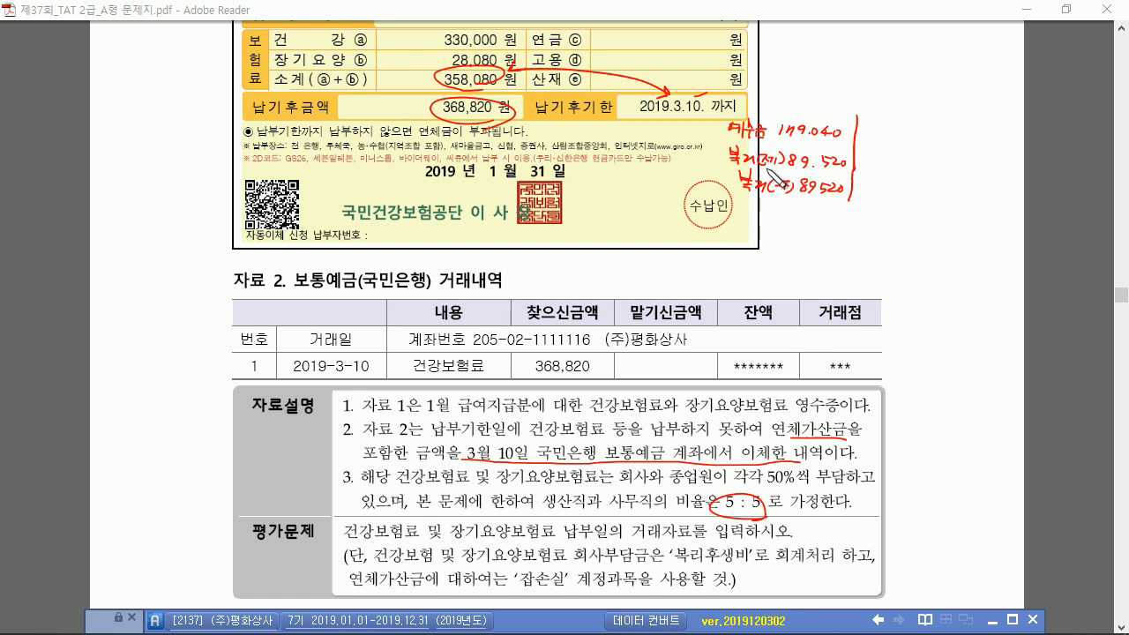
Link 358,080 to 368,820, circle the bank withdrawal, note 보통예금 368,820, and raise Smart A
{"action": "left_click_drag", "start_coordinate": [440, 82], "coordinate": [433, 105]}
{"action": "left_click_drag", "start_coordinate": [363, 107], "coordinate": [421, 108]}
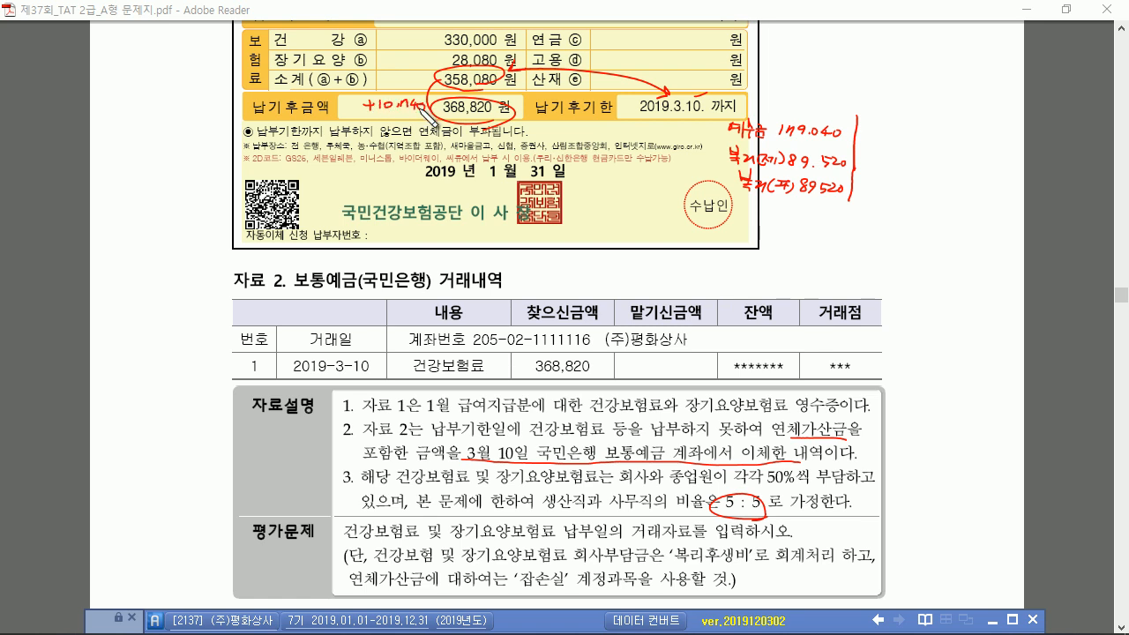
{"action": "mouse_move", "coordinate": [741, 198]}
{"action": "left_mouse_down"}
{"action": "mouse_move", "coordinate": [773, 217]}
{"action": "mouse_move", "coordinate": [822, 212]}
{"action": "left_mouse_up"}
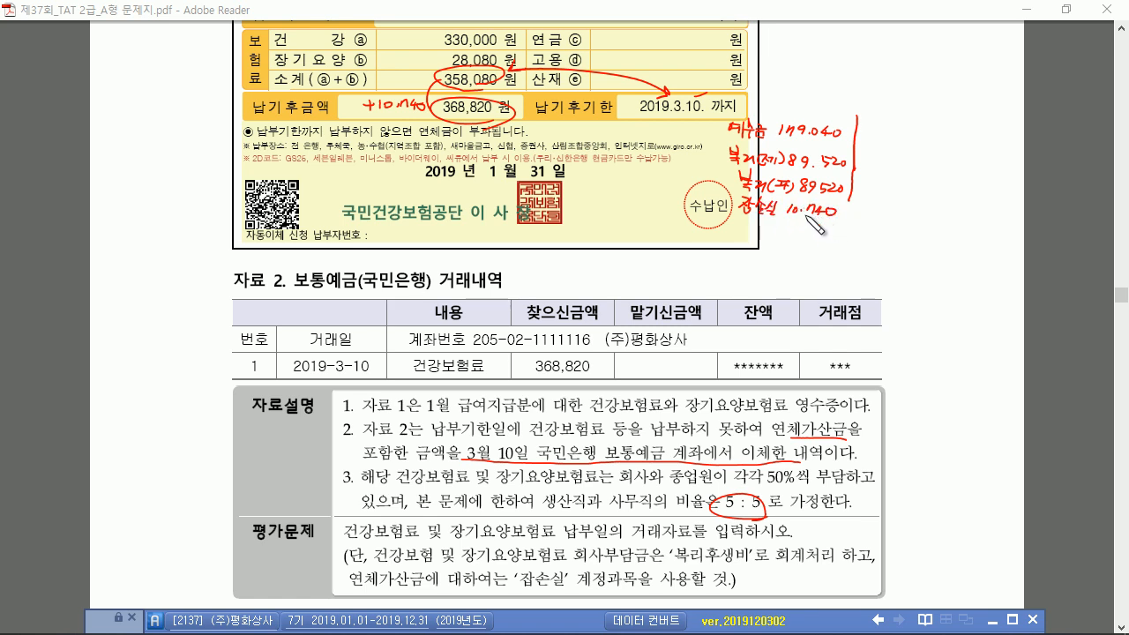
{"action": "left_click_drag", "start_coordinate": [580, 361], "coordinate": [586, 372]}
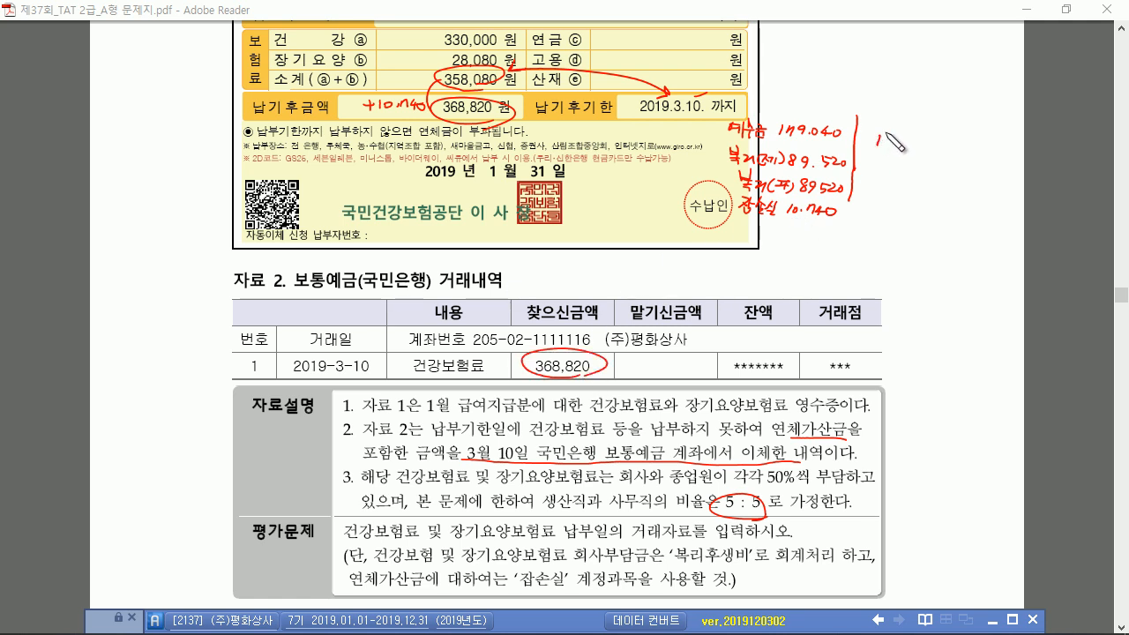
{"action": "mouse_move", "coordinate": [880, 144]}
{"action": "left_mouse_down"}
{"action": "mouse_move", "coordinate": [926, 146]}
{"action": "mouse_move", "coordinate": [885, 174]}
{"action": "left_mouse_up"}
{"action": "mouse_move", "coordinate": [896, 162]}
{"action": "left_mouse_down"}
{"action": "mouse_move", "coordinate": [894, 170]}
{"action": "mouse_move", "coordinate": [949, 173]}
{"action": "left_mouse_up"}
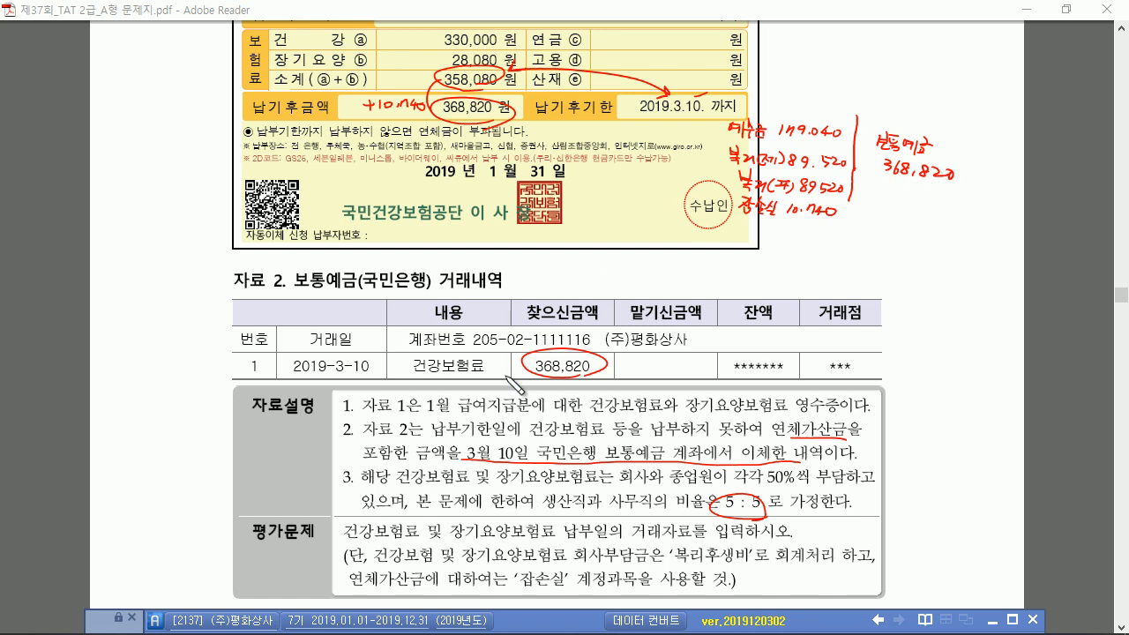
{"action": "left_click_drag", "start_coordinate": [540, 630], "coordinate": [550, 247]}
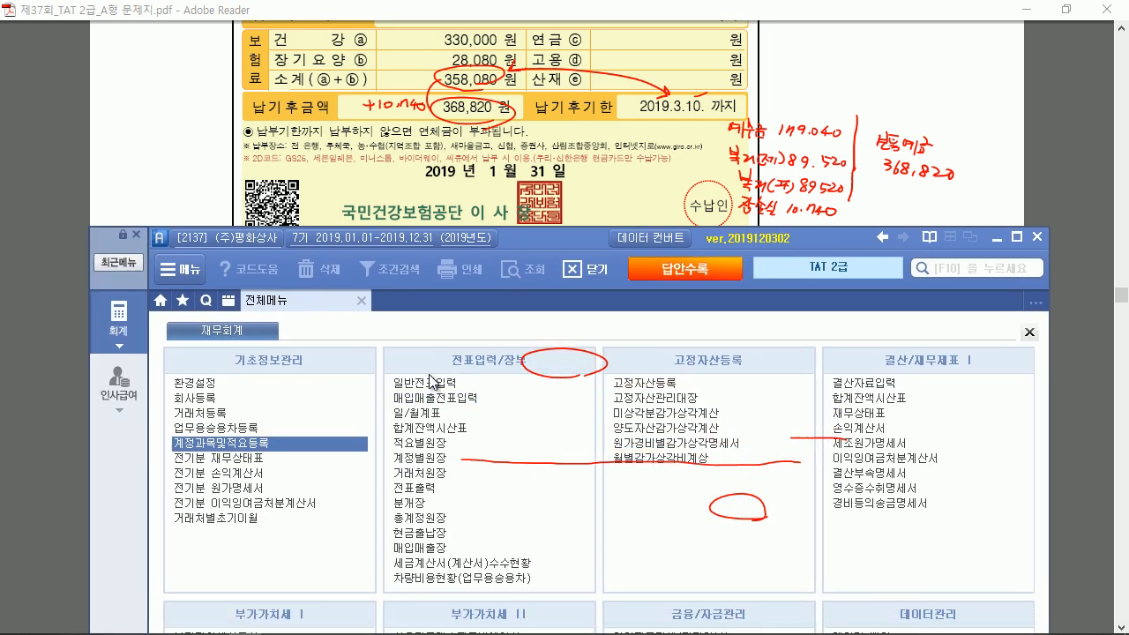
Open 일반전표입력 and set the entry date to March 10
{"action": "left_click", "coordinate": [433, 382]}
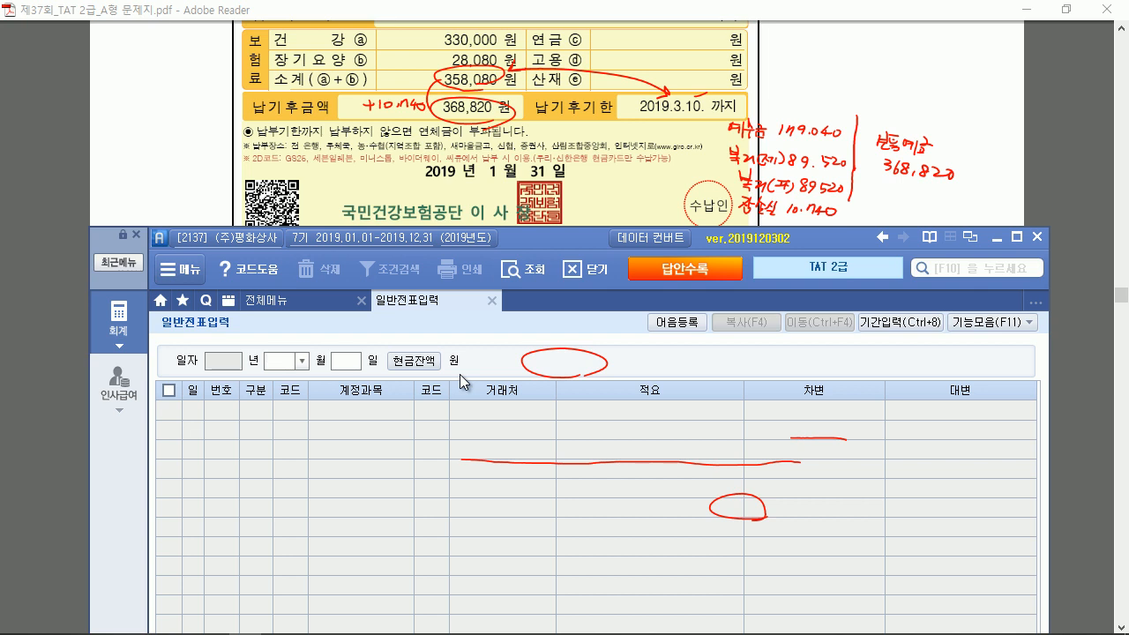
{"action": "type", "text": "10"}
{"action": "key", "text": "Return"}
{"action": "type", "text": "3"}
{"action": "key", "text": "Return"}
{"action": "left_click", "coordinate": [273, 361]}
{"action": "type", "text": "10"}
{"action": "key", "text": "Return"}
Debit 254 예수금 for 179,040
{"action": "type", "text": "3ㅇ"}
{"action": "type", "text": "수"}
{"action": "key", "text": "Return"}
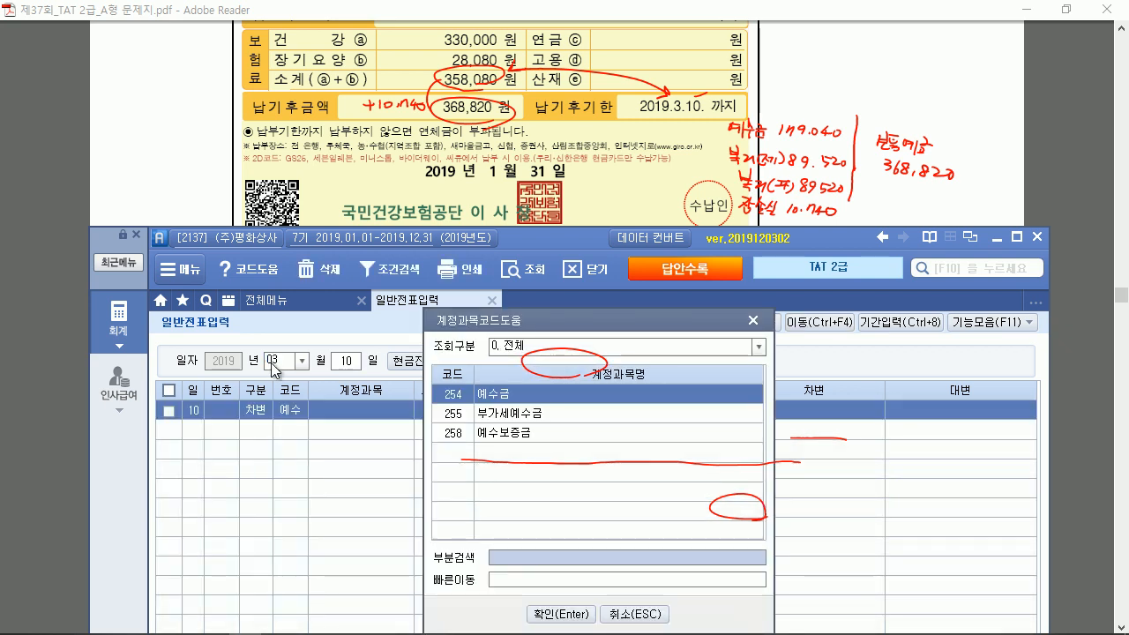
{"action": "key", "text": "Return"}
{"action": "key", "text": "Return"}
{"action": "key", "text": "Return"}
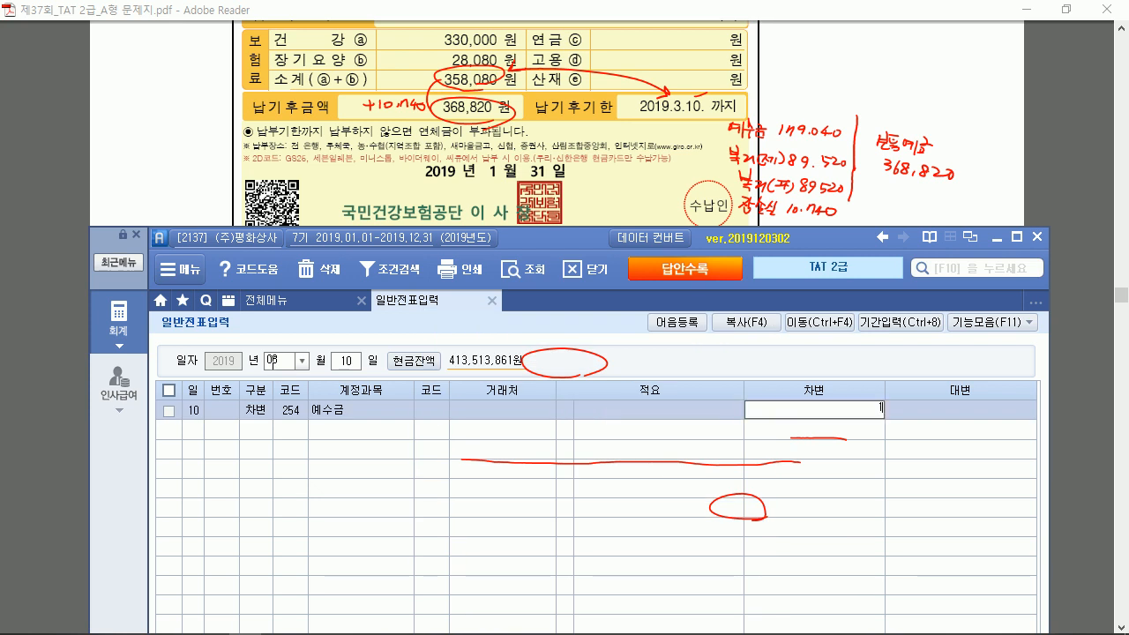
{"action": "type", "text": "179040"}
{"action": "key", "text": "Return"}
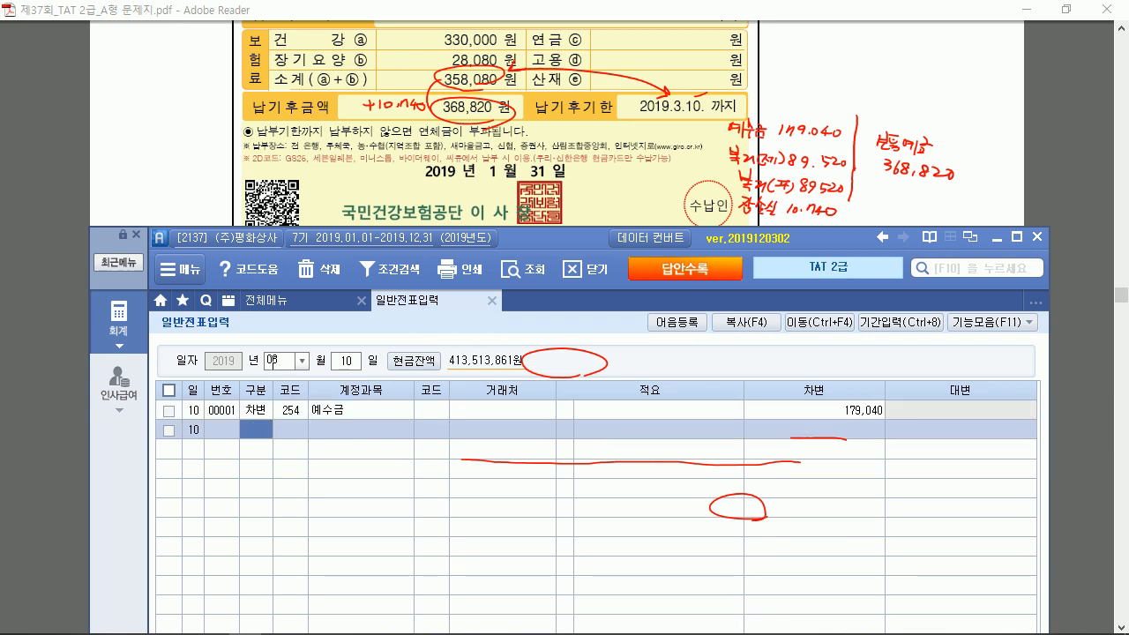
Debit 89,520 each to 511 복리후생비 and 811 복리후생비
{"action": "type", "text": "3"}
{"action": "key", "text": "Return"}
{"action": "type", "text": "복리"}
{"action": "key", "text": "Return"}
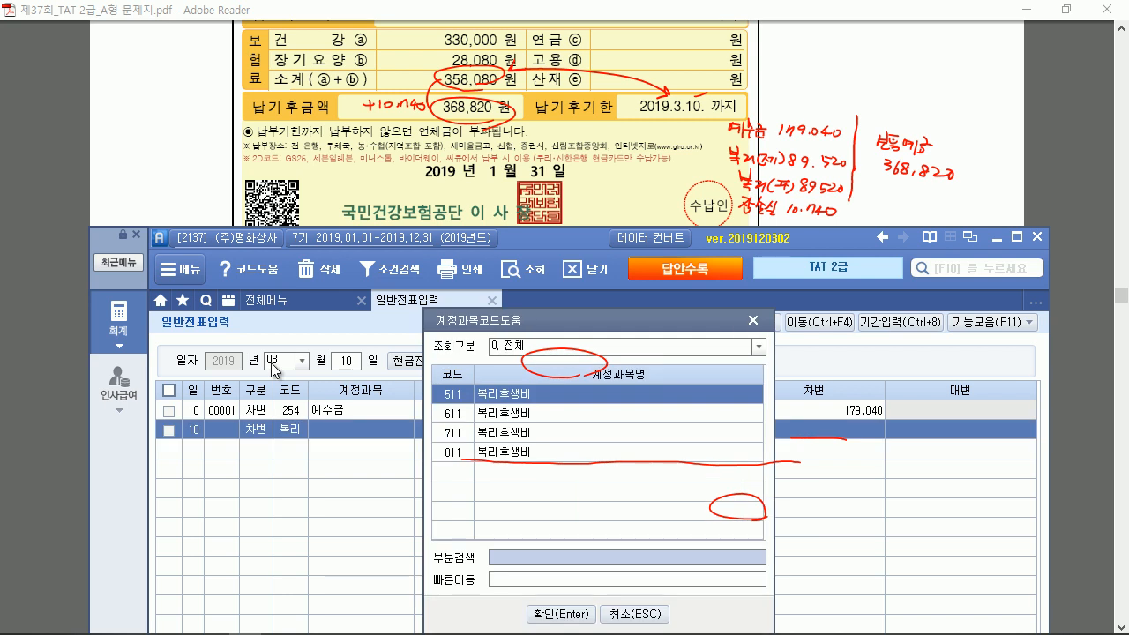
{"action": "key", "text": "Return"}
{"action": "key", "text": "Return"}
{"action": "key", "text": "Return"}
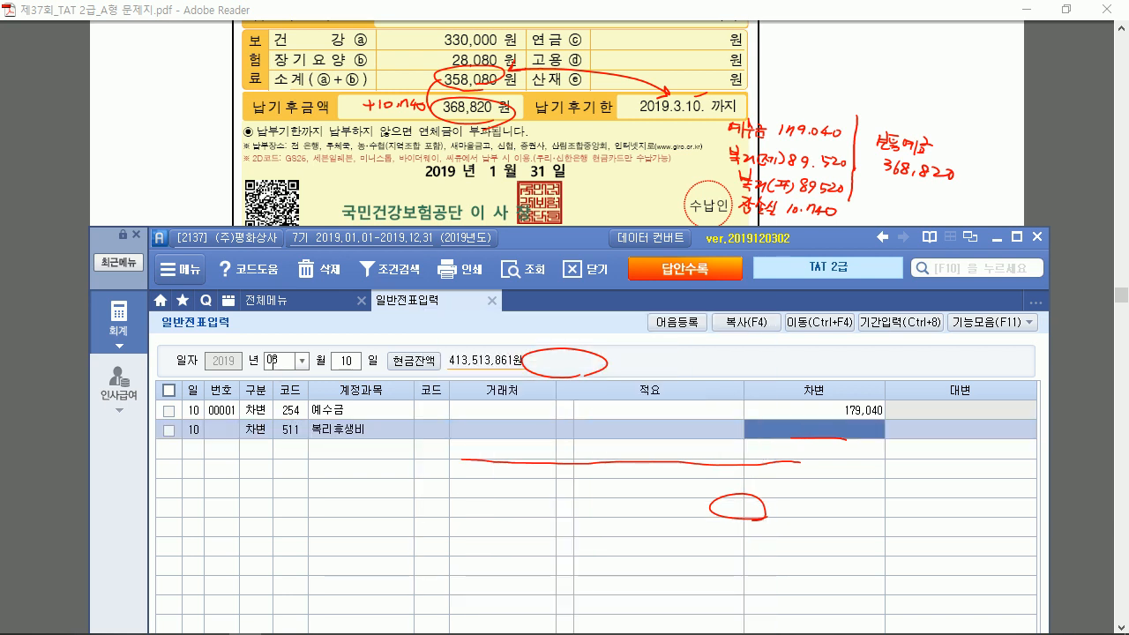
{"action": "key", "text": "Return"}
{"action": "type", "text": "3"}
{"action": "key", "text": "Return"}
{"action": "type", "text": "8"}
{"action": "type", "text": "11"}
{"action": "key", "text": "Return"}
{"action": "key", "text": "Return"}
{"action": "key", "text": "Return"}
{"action": "key", "text": "Return"}
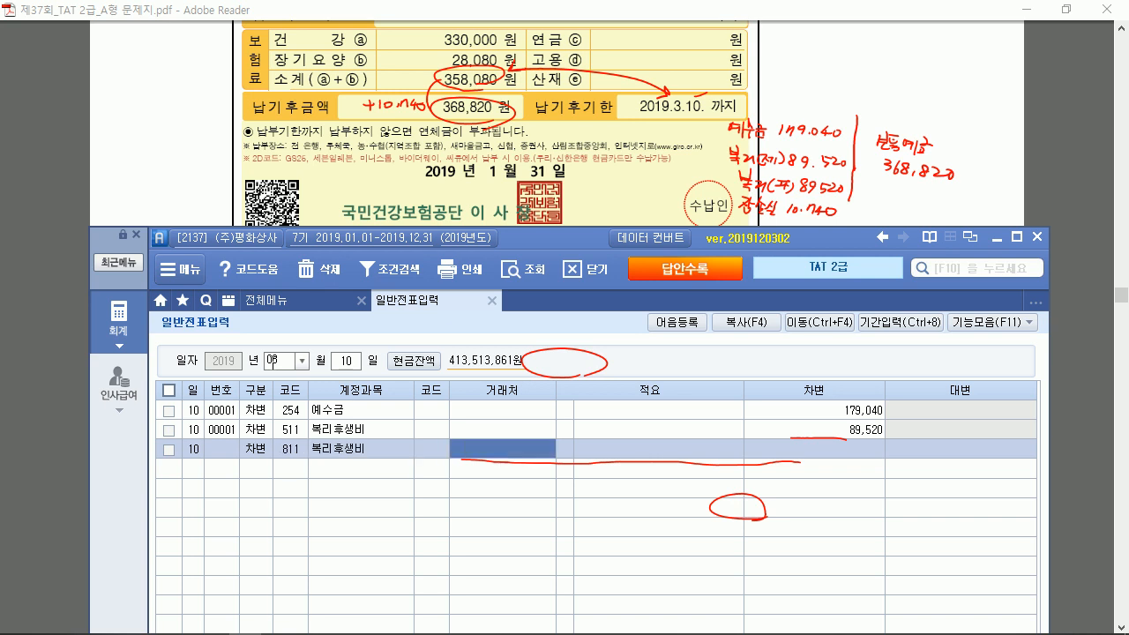
{"action": "type", "text": "89,520"}
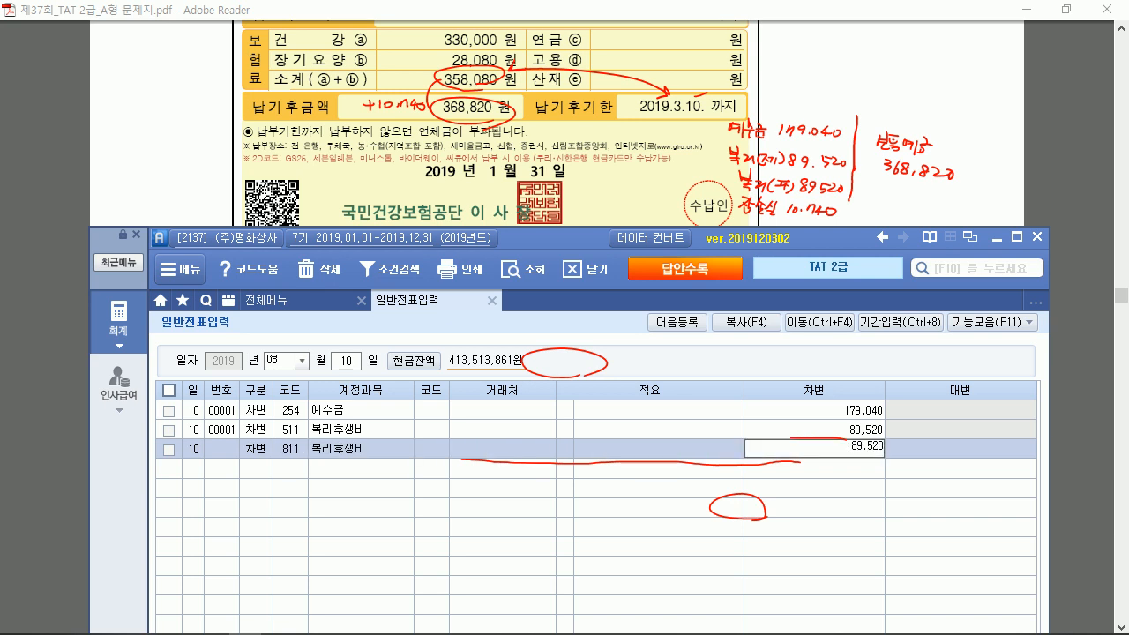
{"action": "key", "text": "Return"}
Add a 960 잡손실 debit line, entered at first as 10,740,000
{"action": "type", "text": "3"}
{"action": "key", "text": "Return"}
{"action": "type", "text": "잡"}
{"action": "key", "text": "Return"}
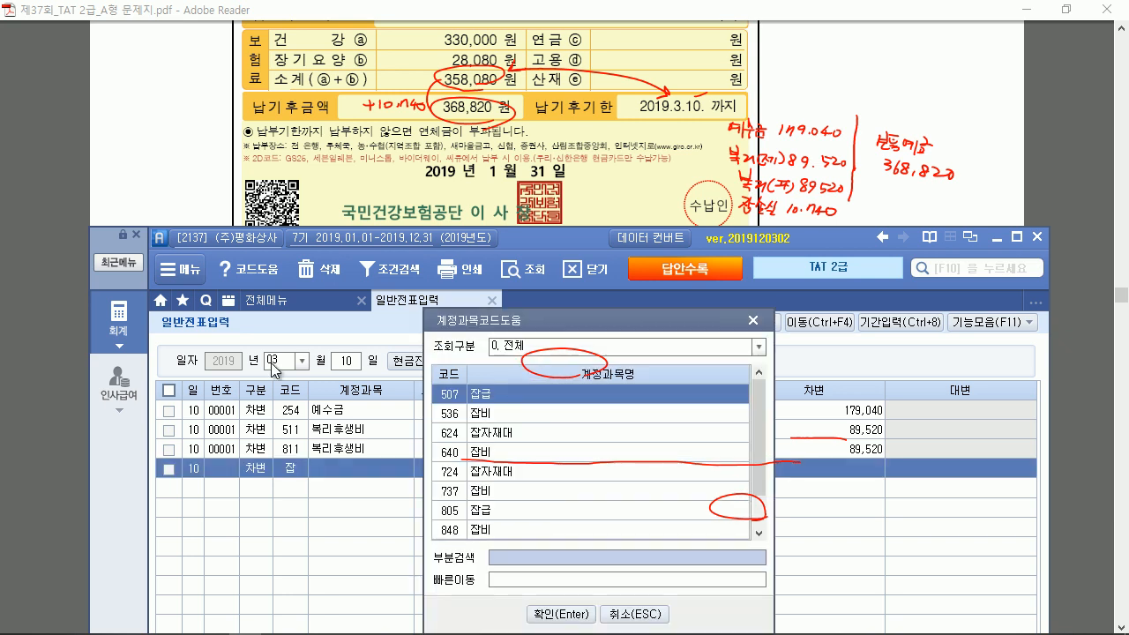
{"action": "type", "text": "잡"}
{"action": "key", "text": "Return"}
{"action": "key", "text": "Return"}
{"action": "key", "text": "Return"}
{"action": "key", "text": "Return"}
{"action": "key", "text": "Return"}
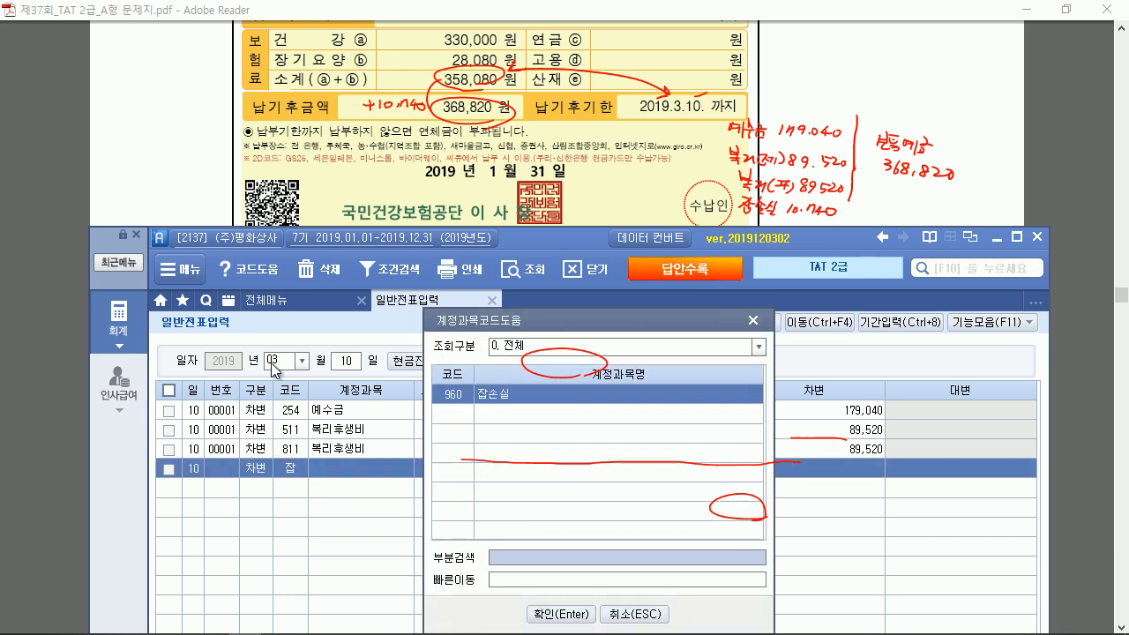
{"action": "type", "text": "1"}
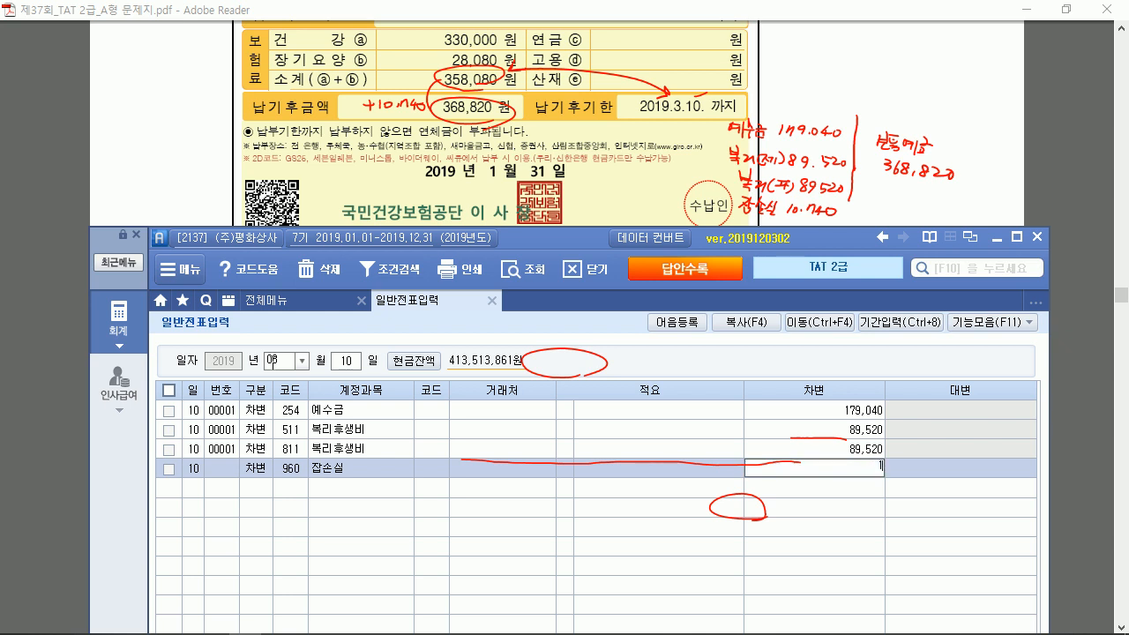
{"action": "type", "text": "0,740,000"}
{"action": "key", "text": "Return"}
Start the credit line on 103 보통예금 with counterparty 국민은행(보통)
{"action": "type", "text": "4"}
{"action": "key", "text": "Return"}
{"action": "type", "text": "103"}
{"action": "key", "text": "Return"}
{"action": "type", "text": "국민"}
{"action": "key", "text": "Return"}
{"action": "key", "text": "Return"}
{"action": "key", "text": "Return"}
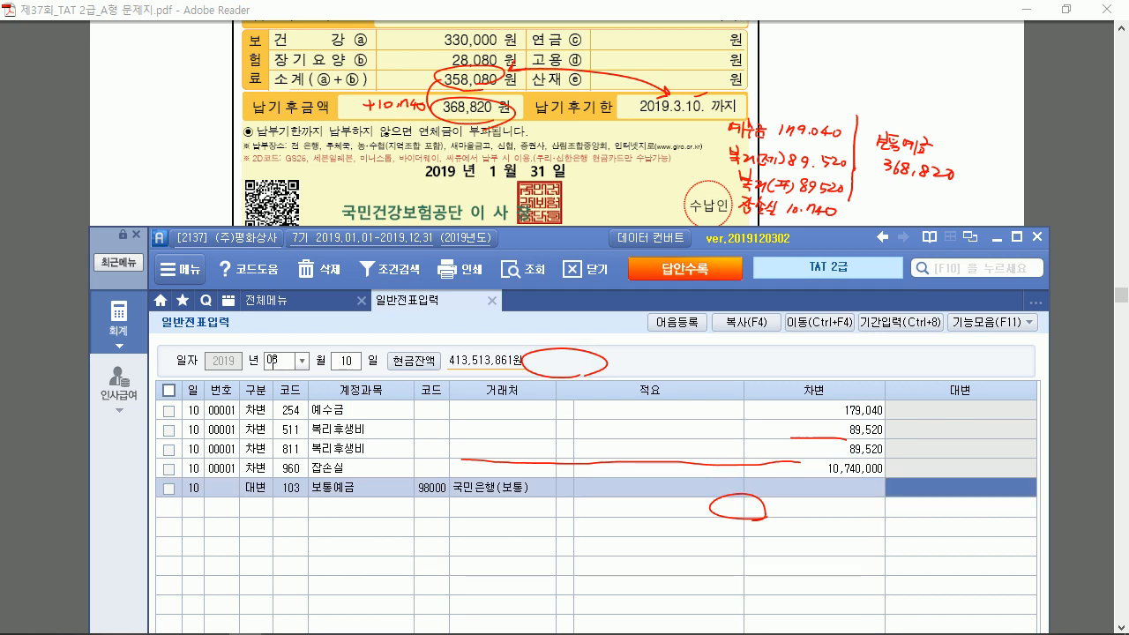
Correct the 잡손실 debit to 10,740 and credit 368,820 to 보통예금
{"action": "key", "text": "Up"}
{"action": "key", "text": "Left"}
{"action": "type", "text": "10"}
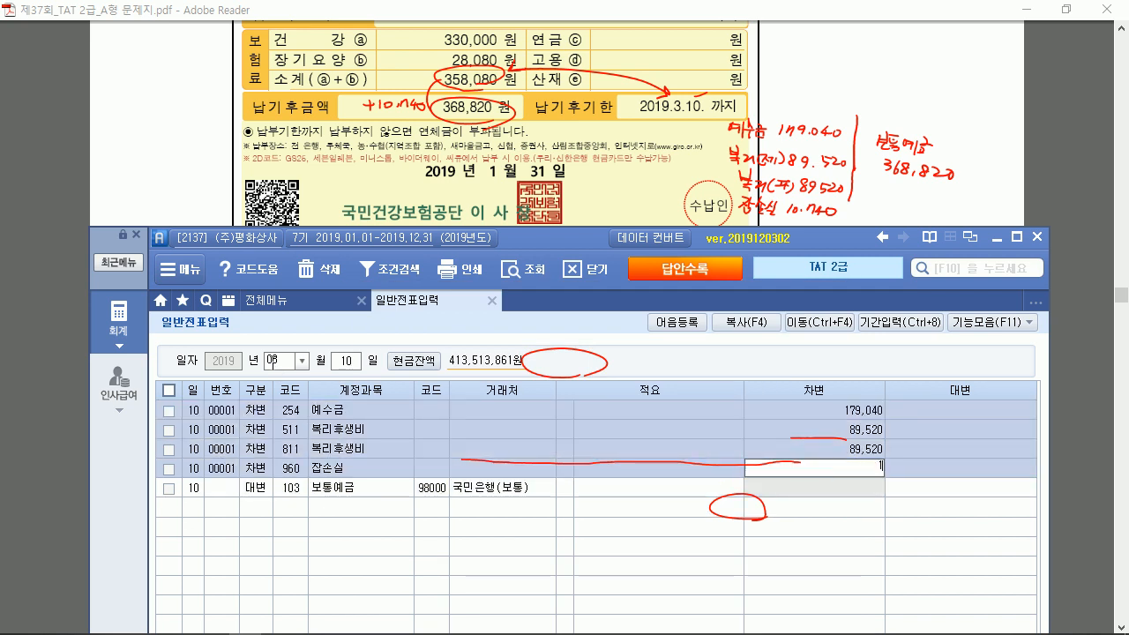
{"action": "key", "text": "Return"}
{"action": "type", "text": "368,82"}
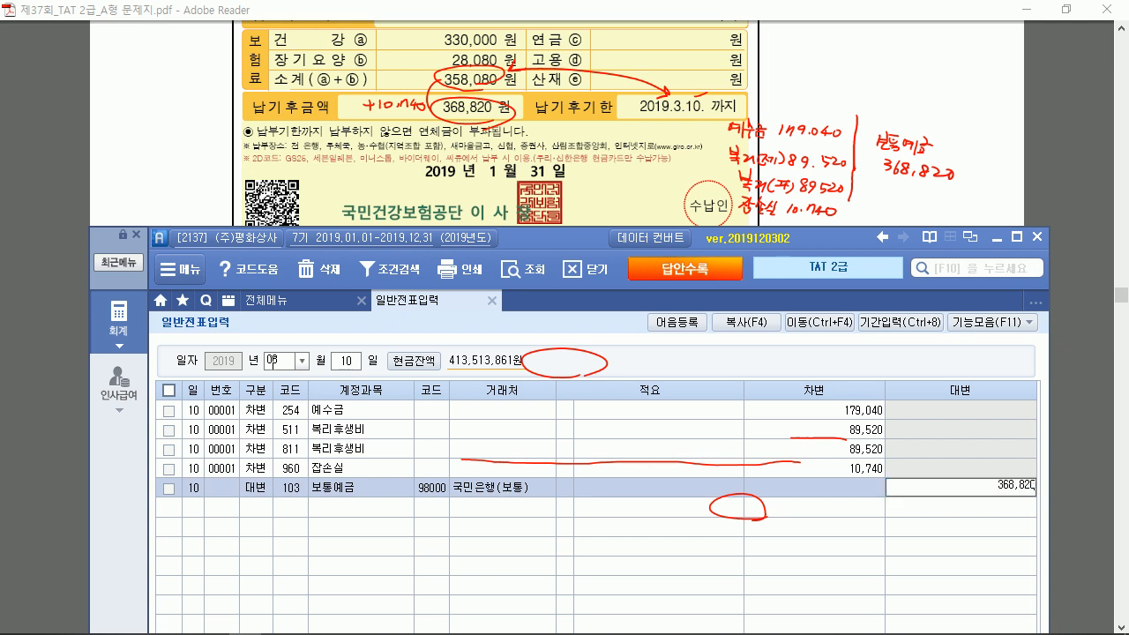
{"action": "type", "text": "0"}
{"action": "key", "text": "Return"}
{"action": "key", "text": "Escape"}
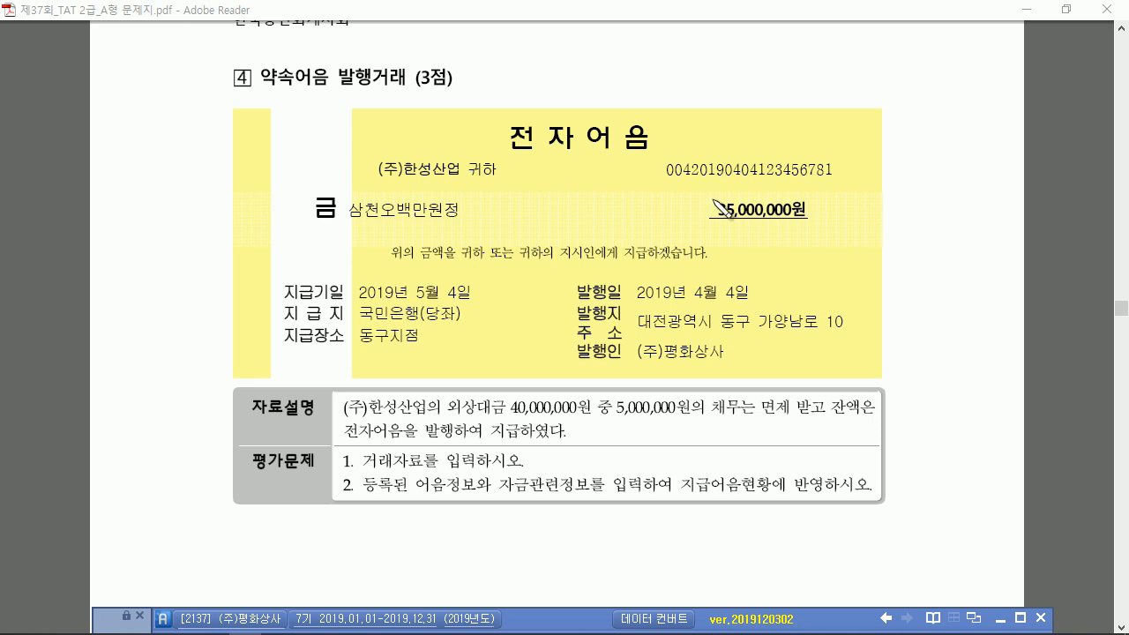
Write 외상매입금 40,000,000 → 채무면제이익 5,000,000 + 지급어음 35,000,000, mark the bill number, circle 4월 4일
{"action": "mouse_move", "coordinate": [584, 56]}
{"action": "left_mouse_down"}
{"action": "mouse_move", "coordinate": [578, 63]}
{"action": "mouse_move", "coordinate": [597, 51]}
{"action": "mouse_move", "coordinate": [597, 69]}
{"action": "mouse_move", "coordinate": [618, 75]}
{"action": "mouse_move", "coordinate": [664, 62]}
{"action": "mouse_move", "coordinate": [769, 68]}
{"action": "mouse_move", "coordinate": [769, 89]}
{"action": "mouse_move", "coordinate": [804, 58]}
{"action": "mouse_move", "coordinate": [974, 63]}
{"action": "left_mouse_up"}
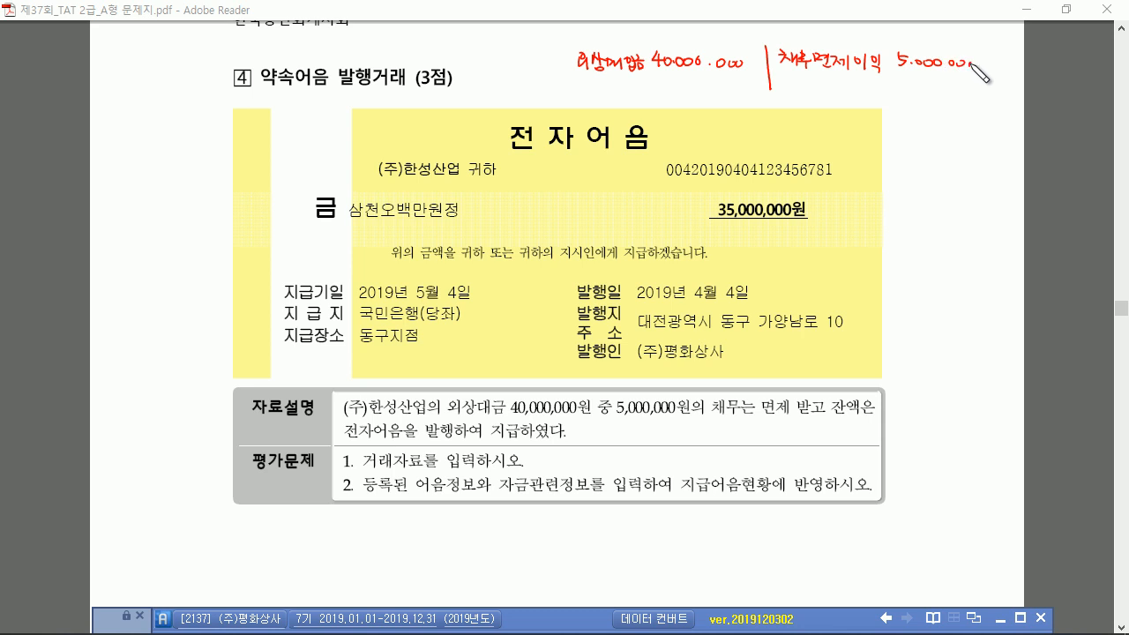
{"action": "mouse_move", "coordinate": [794, 84]}
{"action": "left_mouse_down"}
{"action": "mouse_move", "coordinate": [805, 97]}
{"action": "mouse_move", "coordinate": [945, 94]}
{"action": "left_mouse_up"}
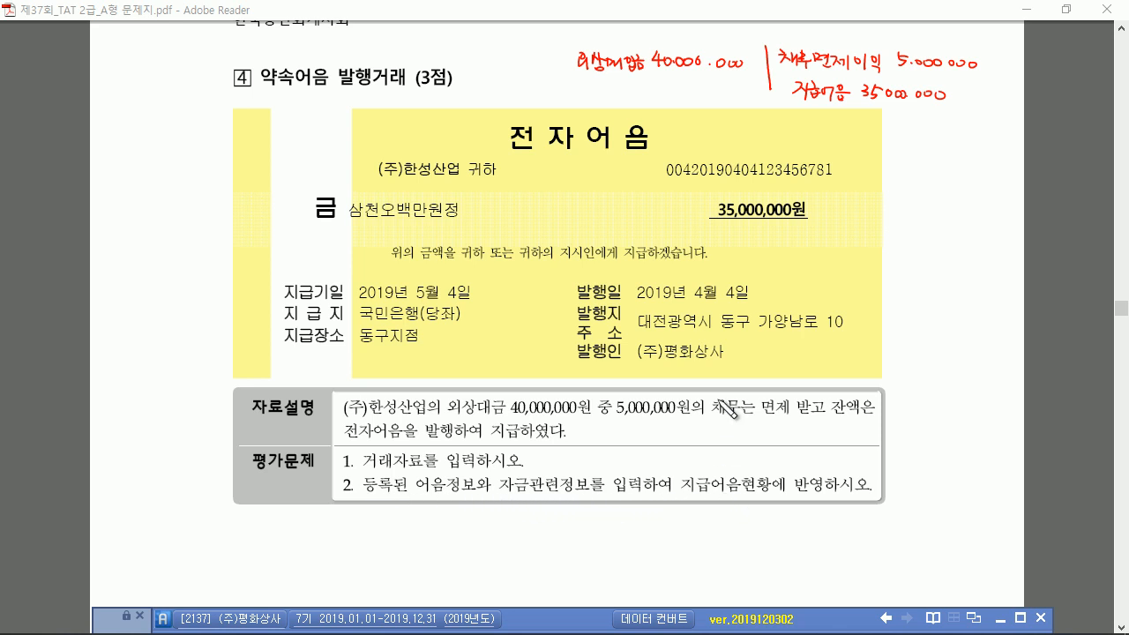
{"action": "left_click_drag", "start_coordinate": [791, 103], "coordinate": [846, 103]}
{"action": "mouse_move", "coordinate": [665, 176]}
{"action": "left_mouse_down"}
{"action": "mouse_move", "coordinate": [689, 176]}
{"action": "mouse_move", "coordinate": [681, 184]}
{"action": "left_mouse_up"}
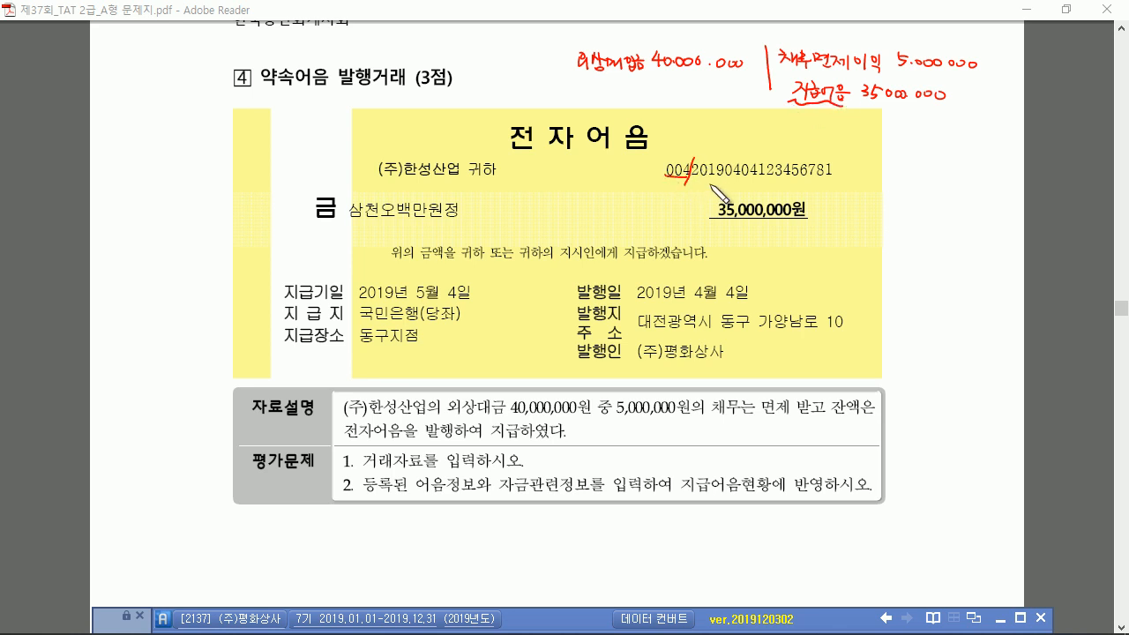
{"action": "left_click_drag", "start_coordinate": [758, 162], "coordinate": [751, 185]}
{"action": "mouse_move", "coordinate": [779, 141]}
{"action": "left_mouse_down"}
{"action": "mouse_move", "coordinate": [802, 112]}
{"action": "mouse_move", "coordinate": [802, 122]}
{"action": "left_mouse_up"}
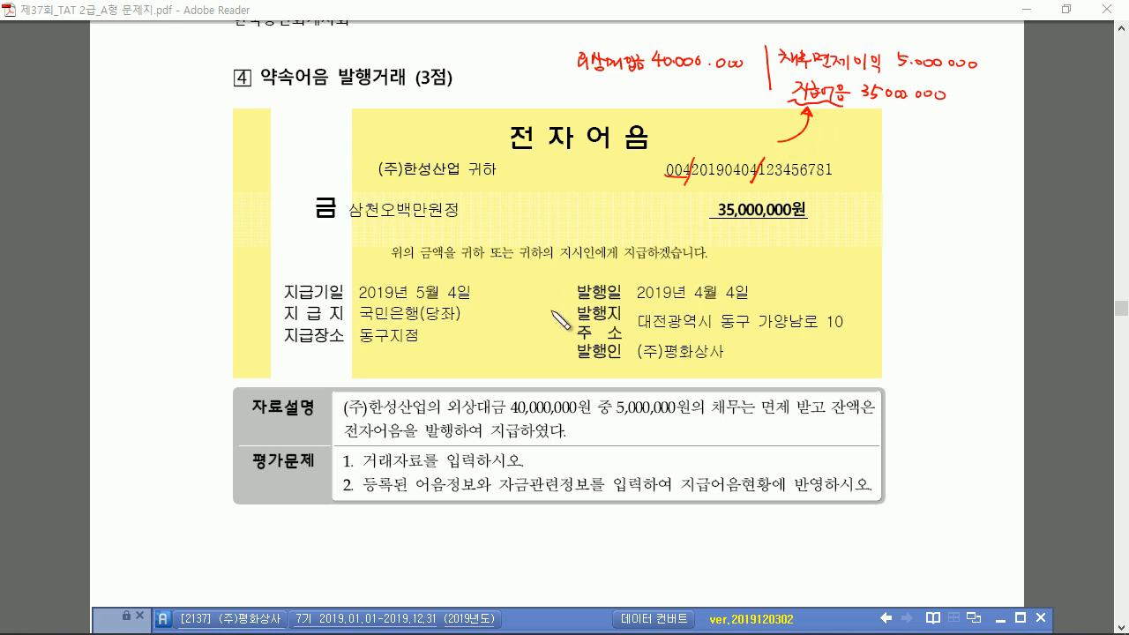
{"action": "mouse_move", "coordinate": [746, 305]}
{"action": "left_mouse_down"}
{"action": "mouse_move", "coordinate": [681, 285]}
{"action": "mouse_move", "coordinate": [750, 295]}
{"action": "left_mouse_up"}
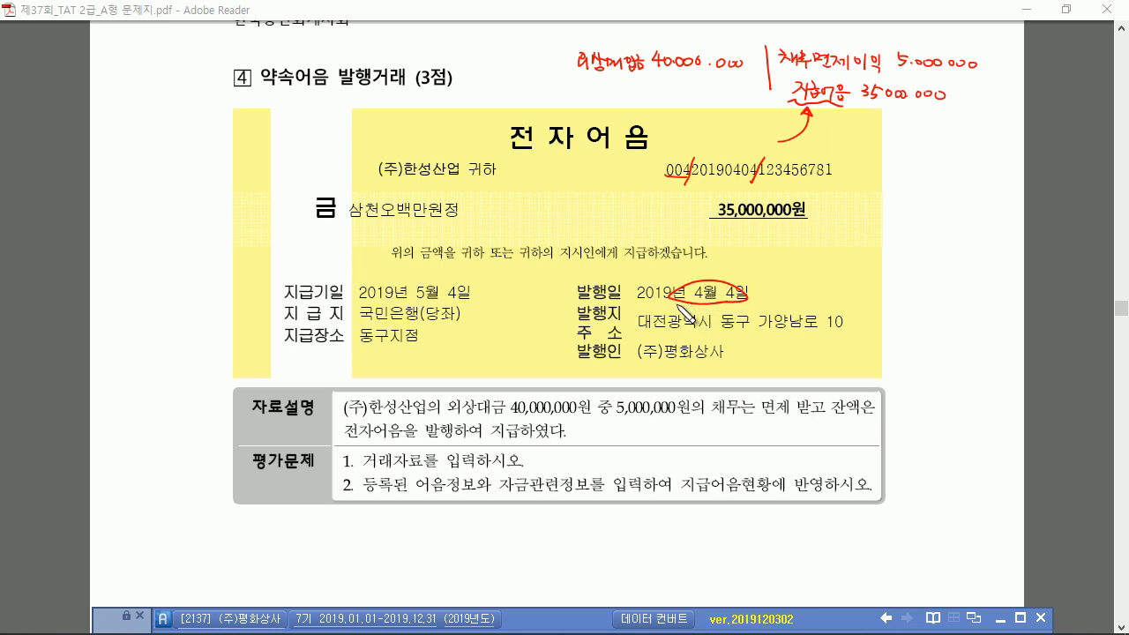
Start a new journal voucher dated 04/01 in Smart A
{"action": "left_click", "coordinate": [589, 617]}
{"action": "type", "text": "04"}
{"action": "key", "text": "Return"}
{"action": "type", "text": "01"}
{"action": "key", "text": "Return"}
Debit 외상매입금 40,000,000 with (주)한성산업 as the counterparty
{"action": "type", "text": "3"}
{"action": "key", "text": "Return"}
{"action": "type", "text": "외상"}
{"action": "key", "text": "Return"}
{"action": "key", "text": "Return"}
{"action": "type", "text": "ㅎㄴ서"}
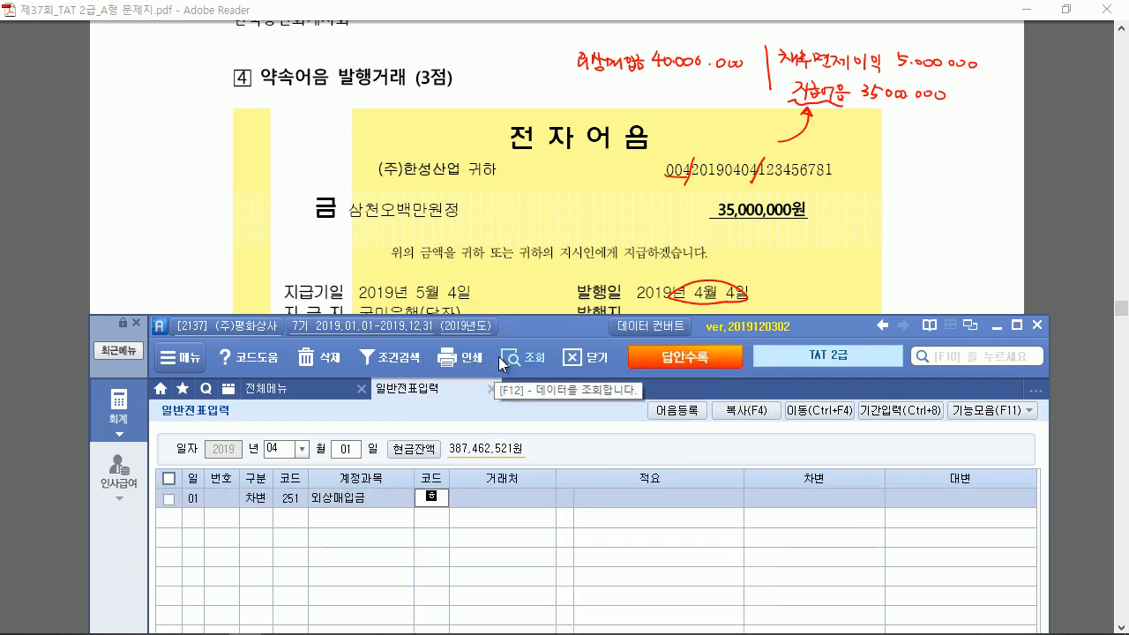
{"action": "key", "text": "BackSpace"}
{"action": "key", "text": "BackSpace"}
{"action": "key", "text": "BackSpace"}
{"action": "type", "text": "한성"}
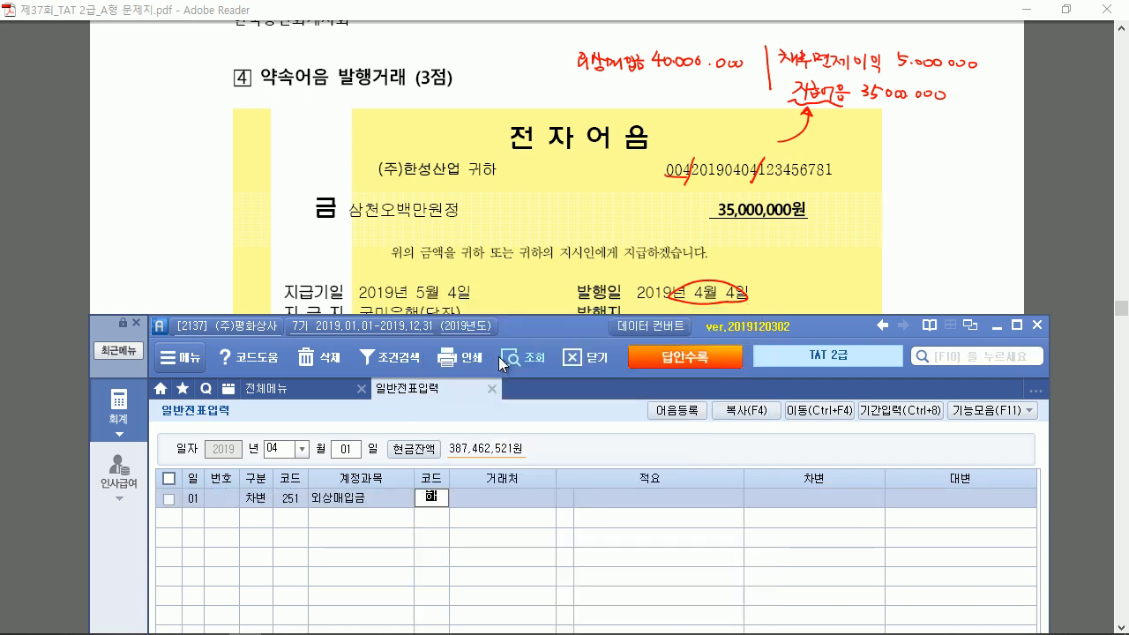
{"action": "key", "text": "Return"}
{"action": "key", "text": "Return"}
{"action": "type", "text": "40000000"}
{"action": "key", "text": "Return"}
{"action": "type", "text": "40,000,000"}
Credit 918 채무면제이익 for 5,000,000
{"action": "key", "text": "Return"}
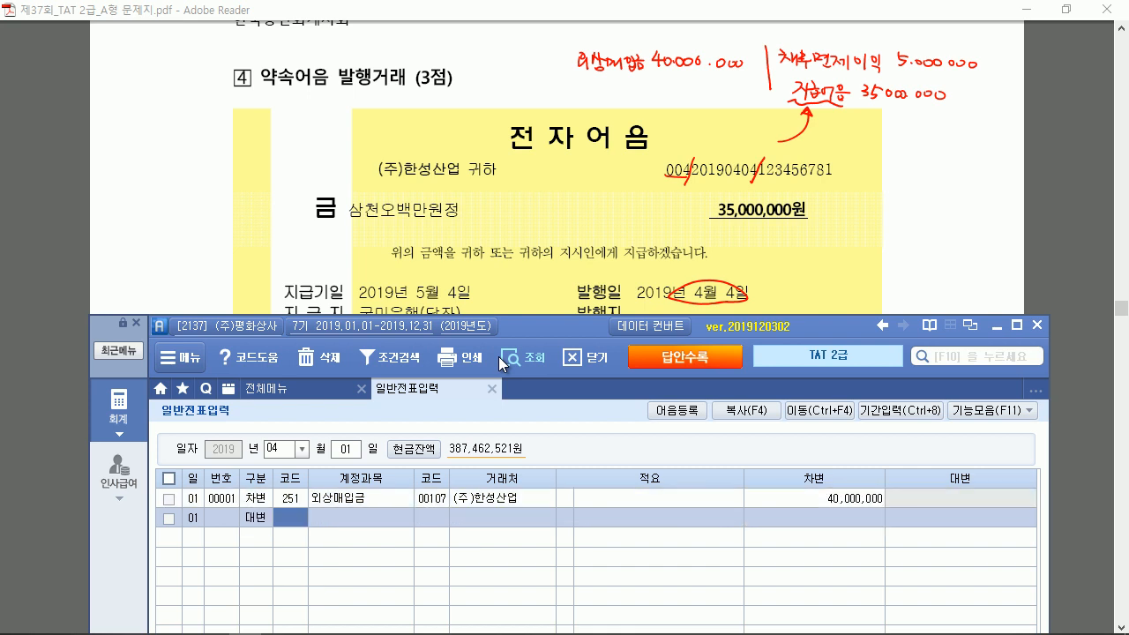
{"action": "type", "text": "채무"}
{"action": "key", "text": "Return"}
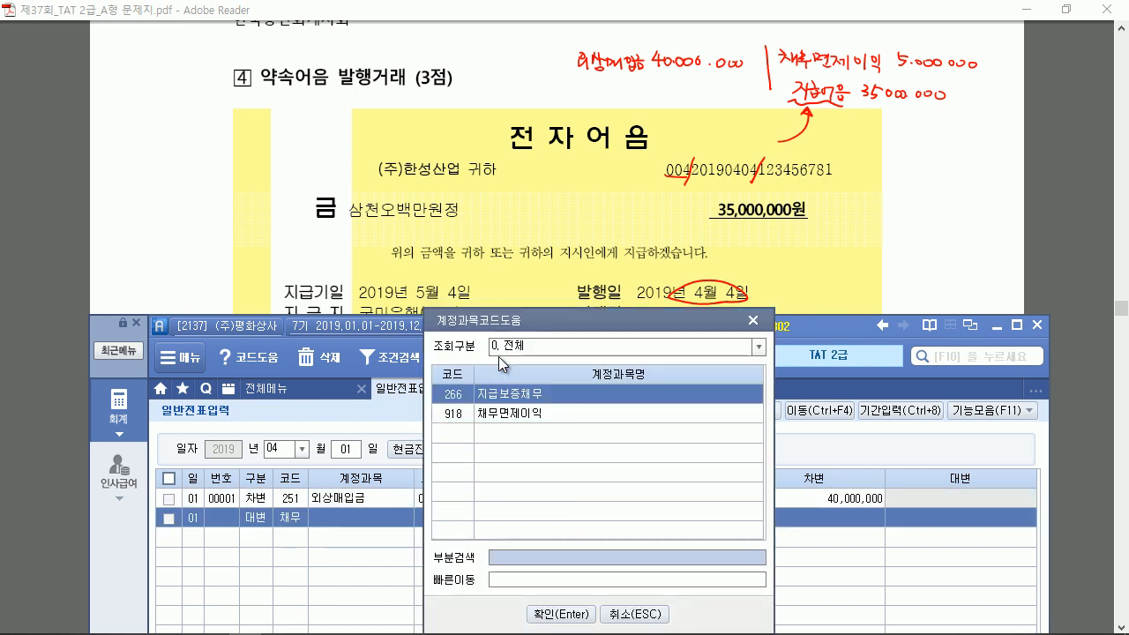
{"action": "key", "text": "Down"}
{"action": "key", "text": "Return"}
{"action": "key", "text": "Return"}
{"action": "key", "text": "Return"}
{"action": "key", "text": "Return"}
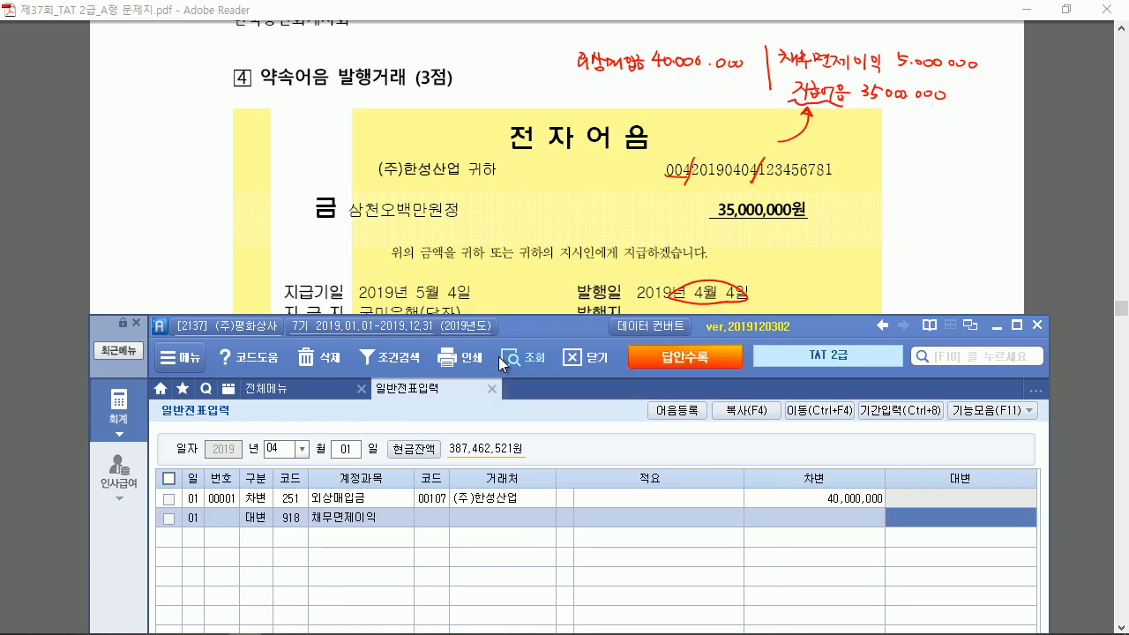
{"action": "type", "text": "5000000"}
{"action": "key", "text": "Return"}
{"action": "type", "text": "4"}
Credit 252 지급어음 for 35,000,000 to (주)한성산업
{"action": "key", "text": "Return"}
{"action": "type", "text": "지"}
{"action": "key", "text": "Return"}
{"action": "key", "text": "Down"}
{"action": "key", "text": "Return"}
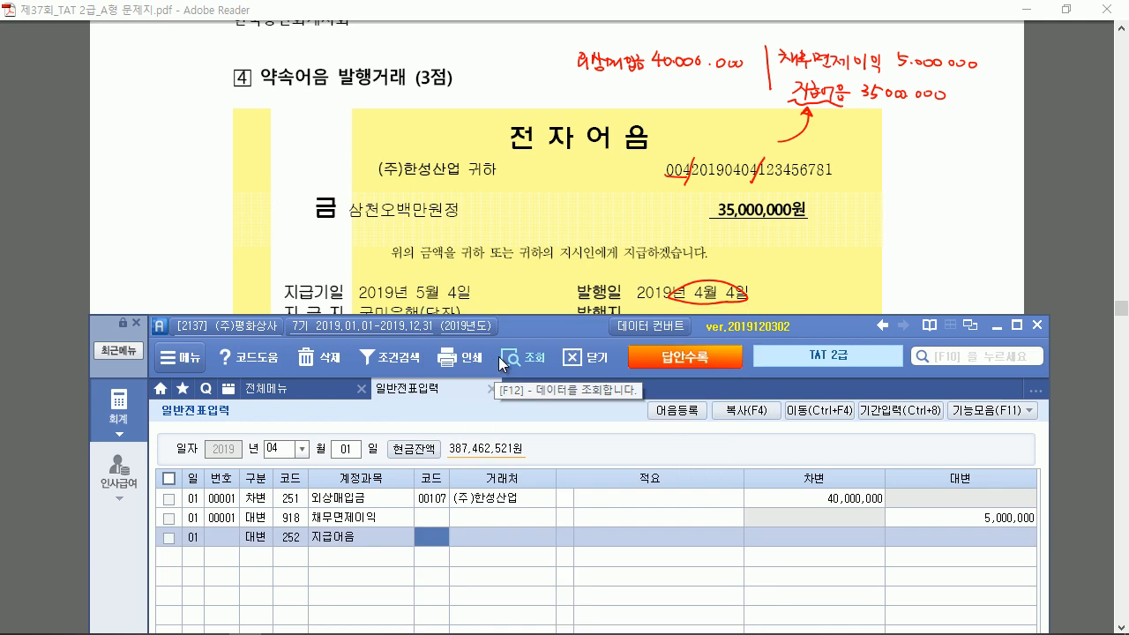
{"action": "type", "text": "ㅂ"}
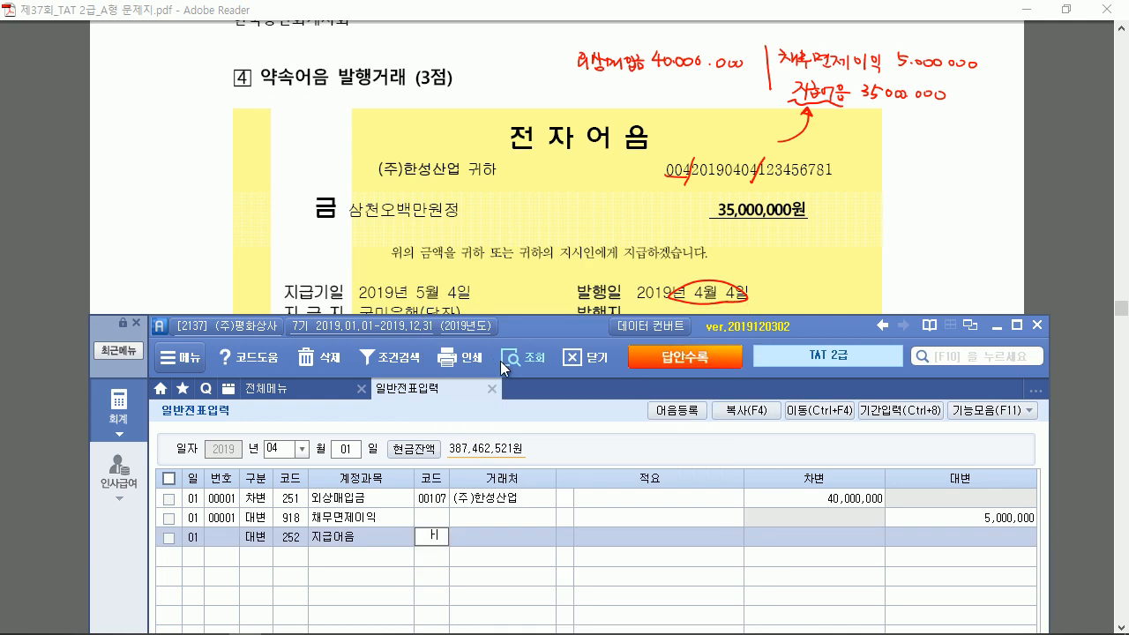
{"action": "key", "text": "Return"}
{"action": "key", "text": "Return"}
{"action": "key", "text": "Return"}
{"action": "type", "text": "35,000,000"}
{"action": "key", "text": "Return"}
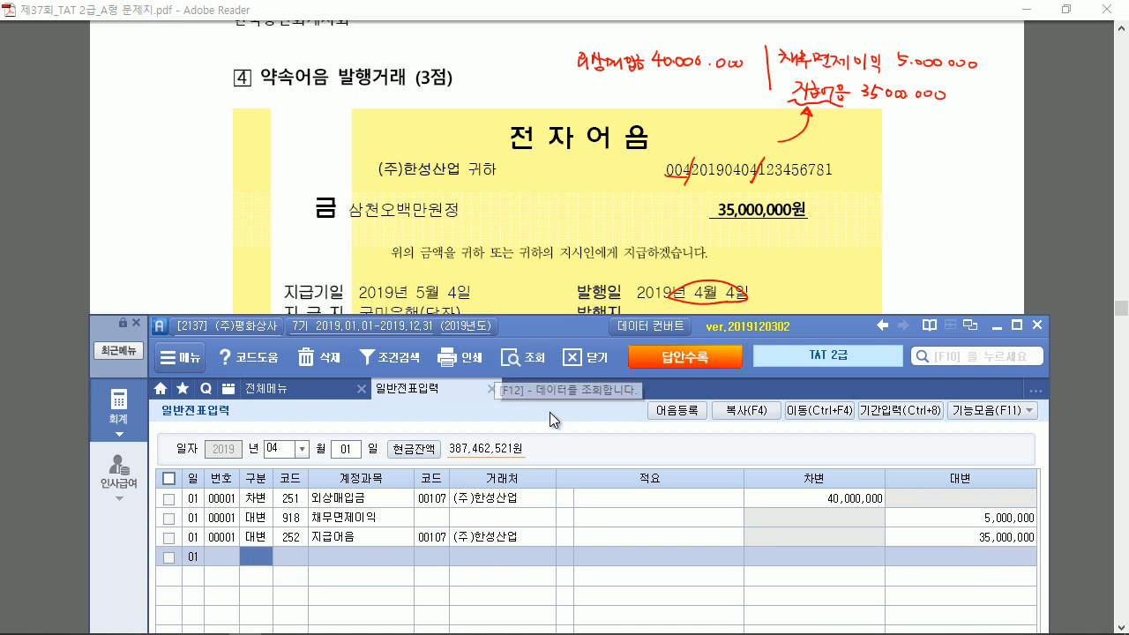
Maximize Smart A and open 지급어음 관리 for the 지급어음 line via 기능모음 > 자금관리
{"action": "left_click_drag", "start_coordinate": [562, 331], "coordinate": [547, 91]}
{"action": "left_click", "coordinate": [1001, 85]}
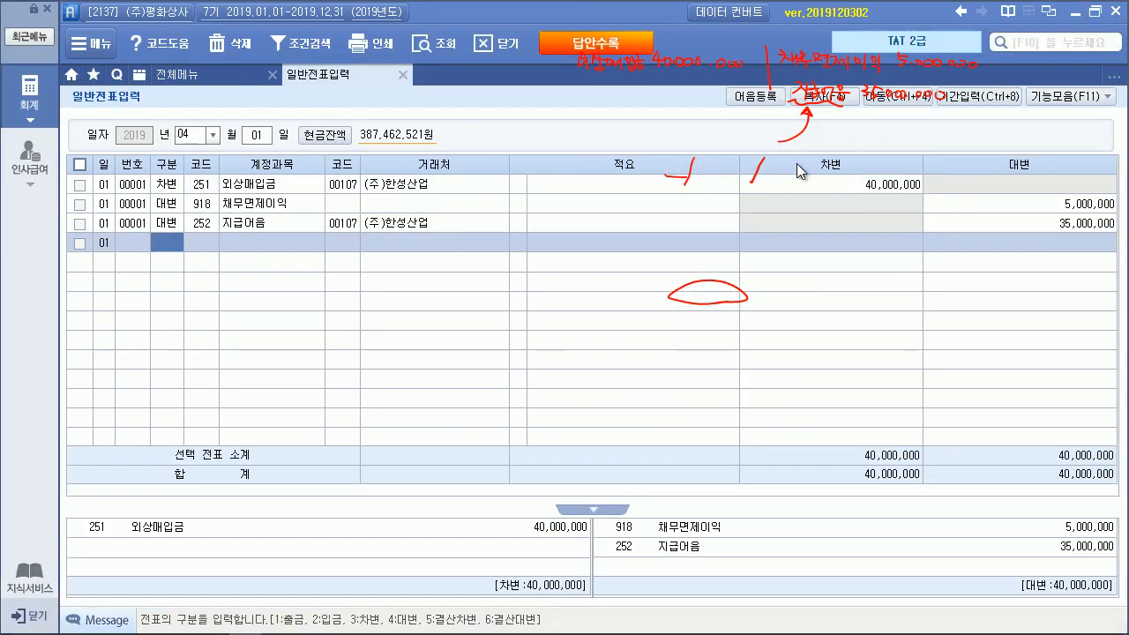
{"action": "key", "text": "Escape"}
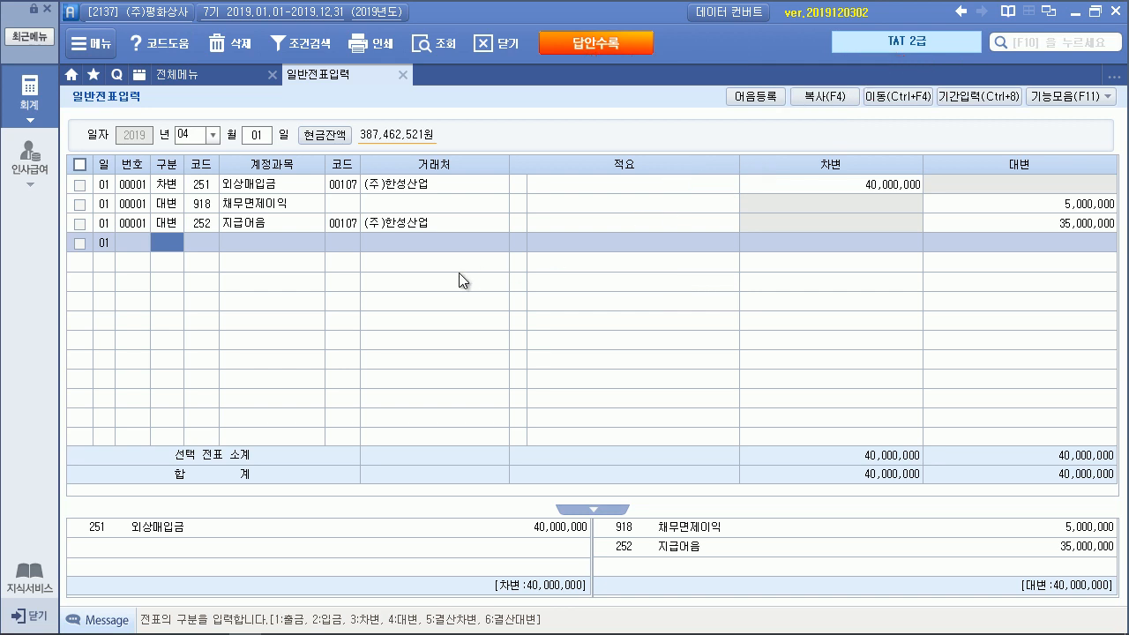
{"action": "left_click", "coordinate": [414, 225]}
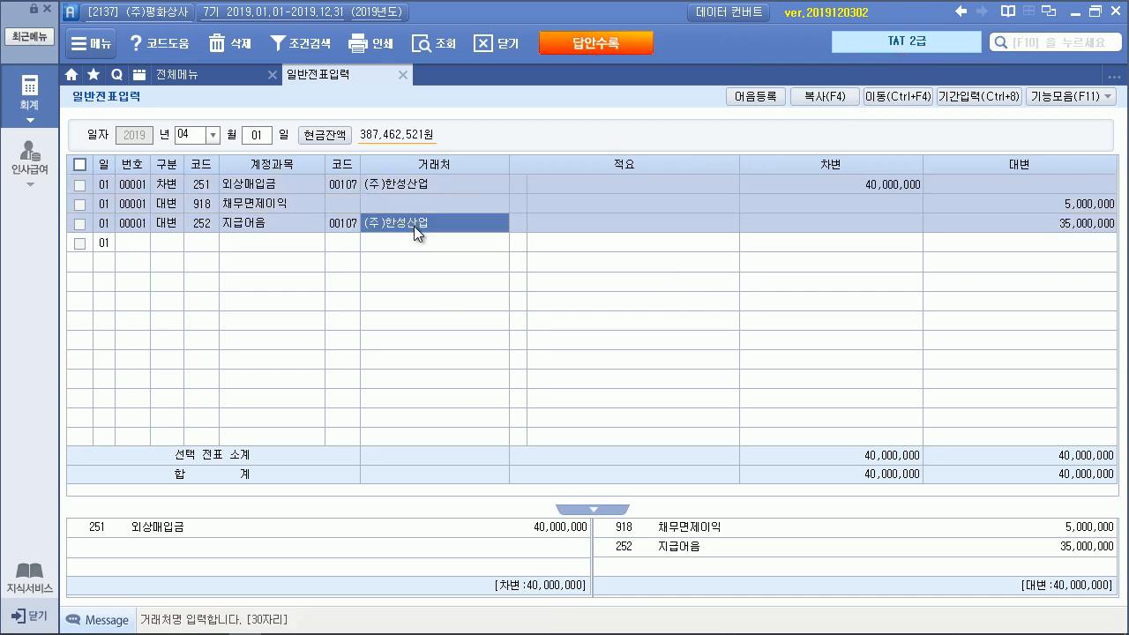
{"action": "left_click", "coordinate": [1101, 97]}
{"action": "left_click", "coordinate": [989, 309]}
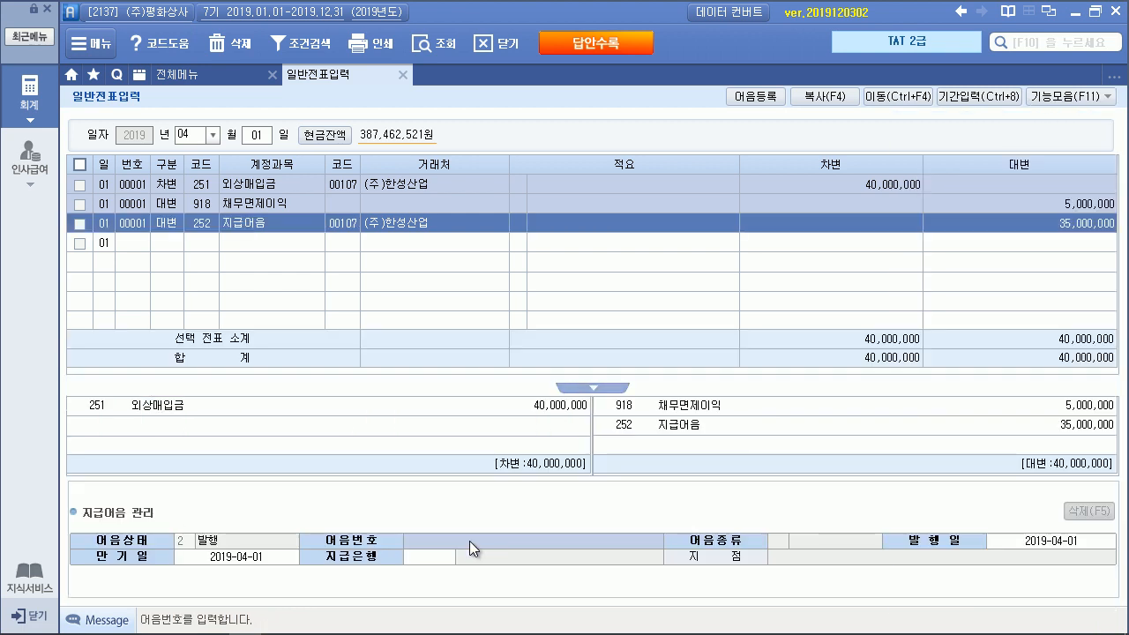
{"action": "key", "text": "F2"}
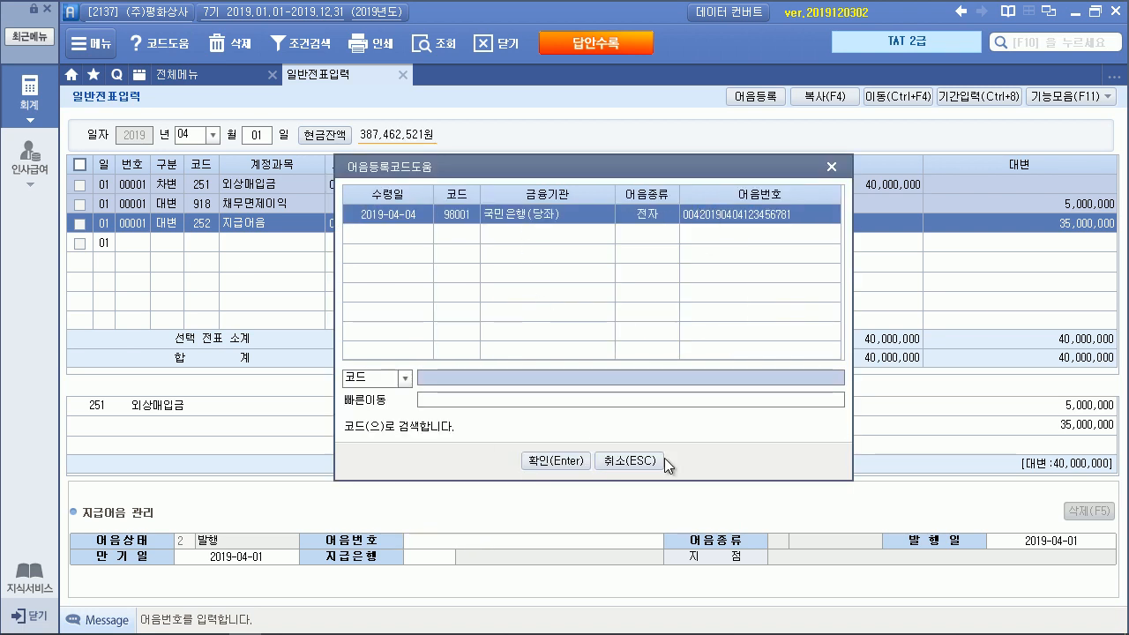
{"action": "left_click", "coordinate": [628, 461]}
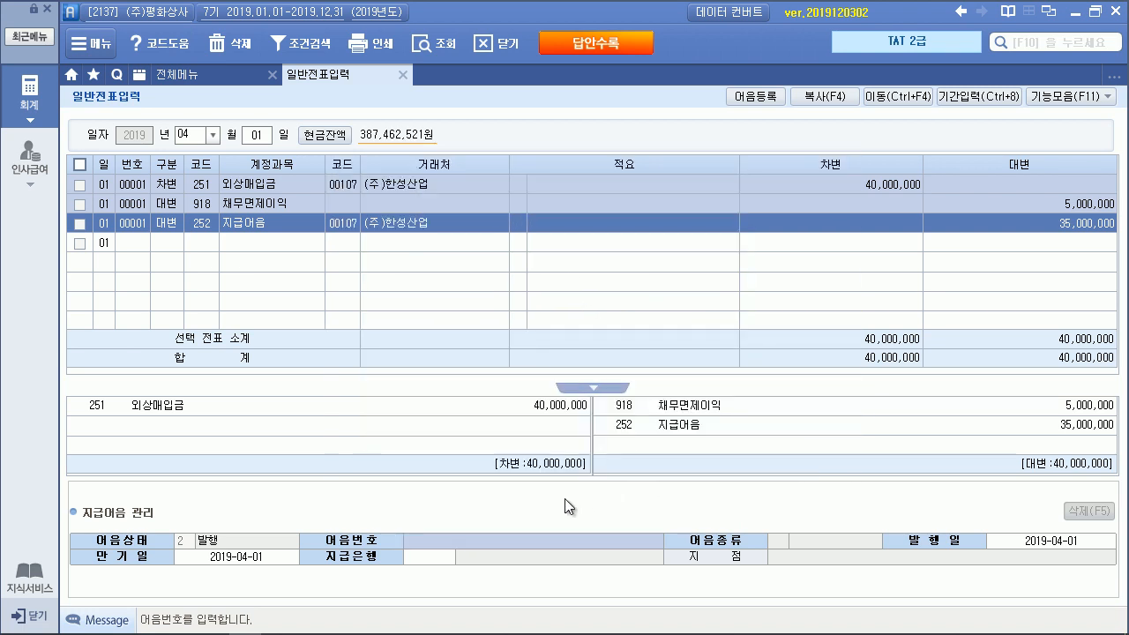
{"action": "type", "text": "004201"}
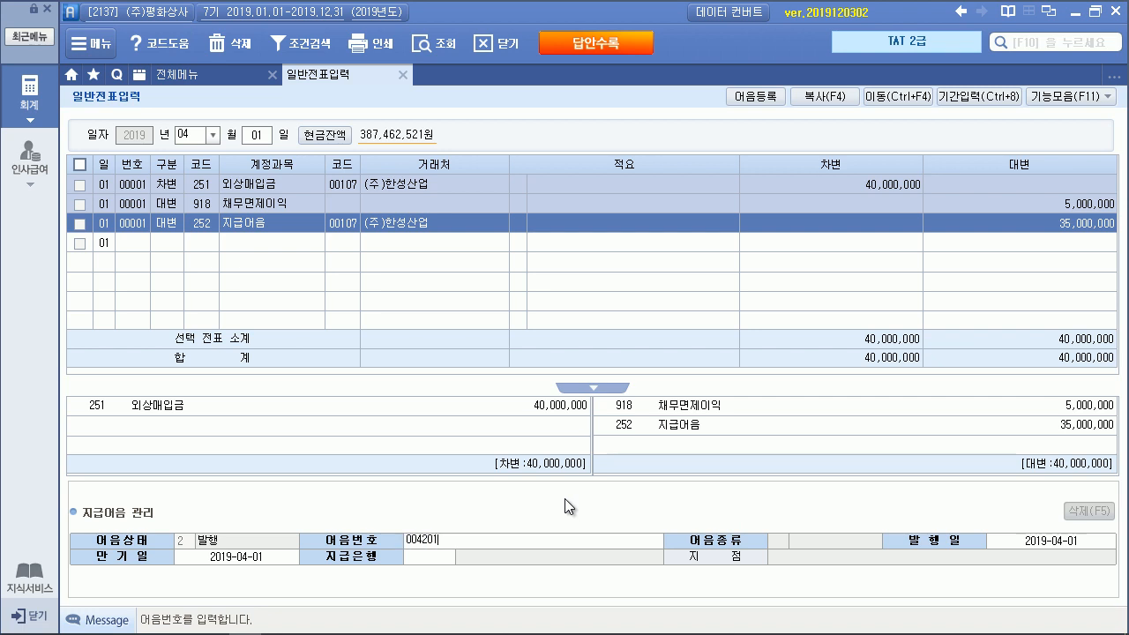
{"action": "type", "text": "90404123456789"}
{"action": "key", "text": "Return"}
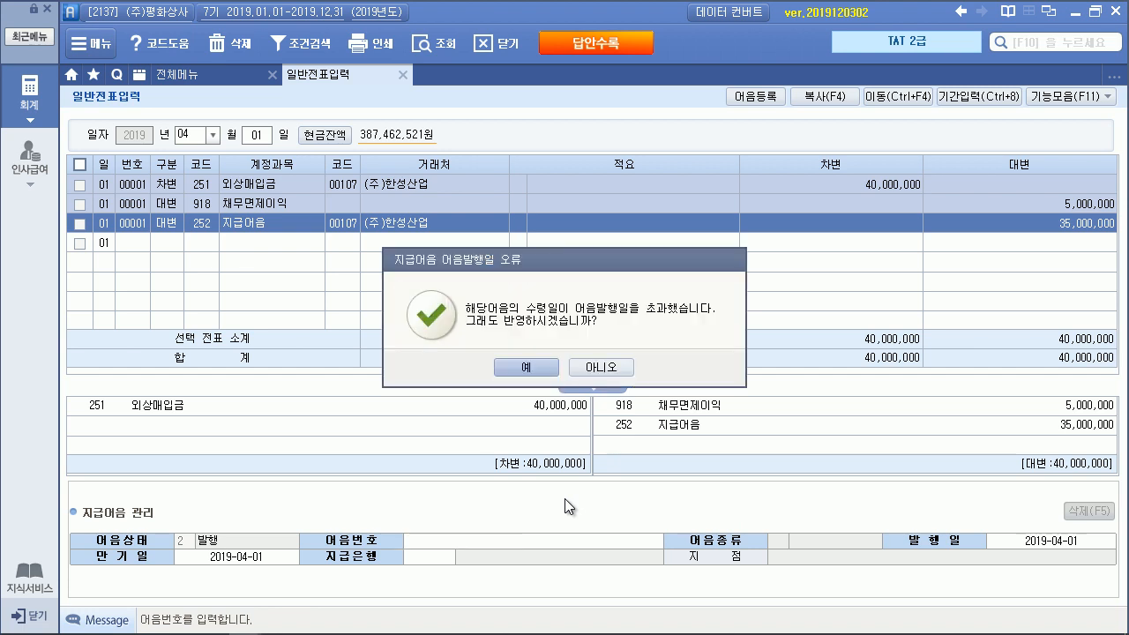
{"action": "left_click", "coordinate": [599, 366]}
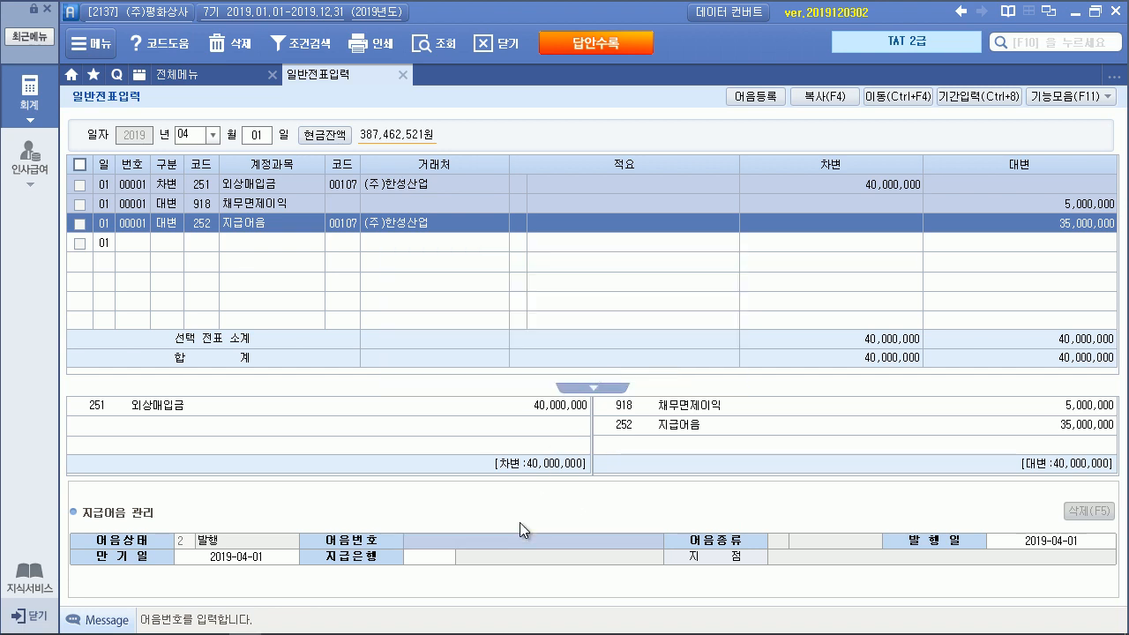
{"action": "type", "text": "004201904041234"}
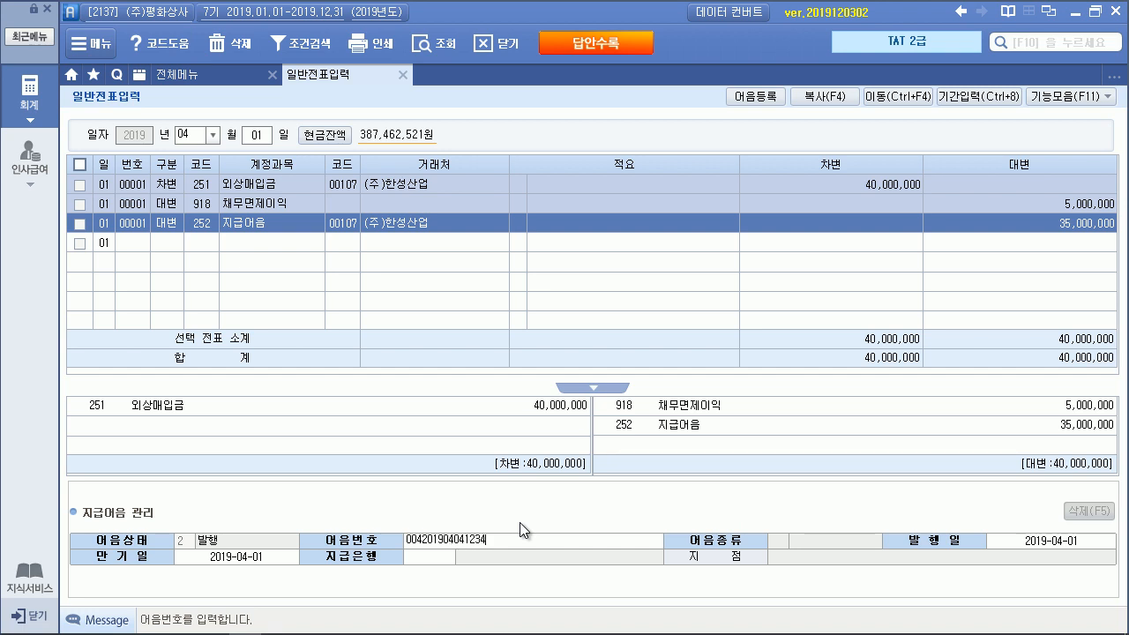
{"action": "type", "text": "5678"}
{"action": "key", "text": "Return"}
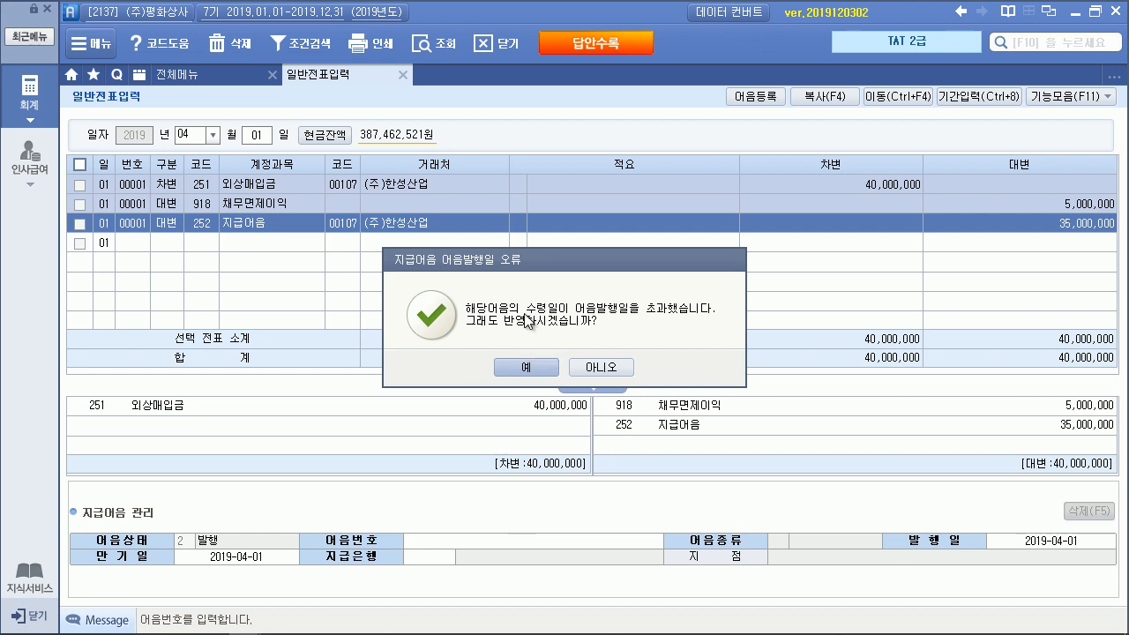
{"action": "left_click", "coordinate": [600, 371]}
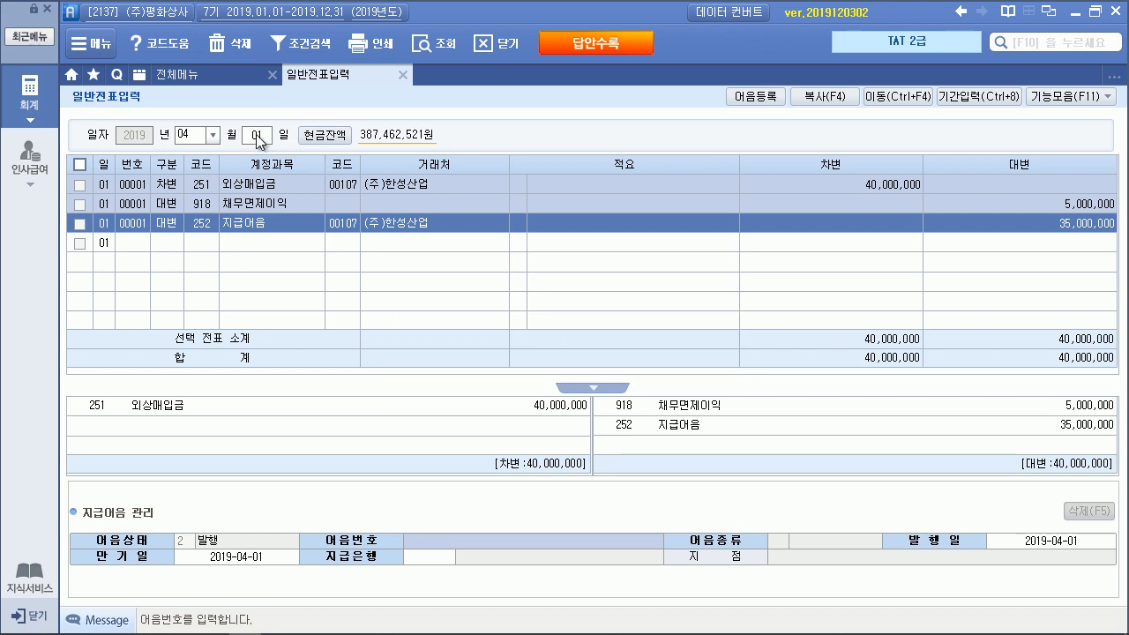
Check all three voucher lines and dismiss the voucher search window
{"action": "left_click", "coordinate": [80, 164]}
{"action": "left_click", "coordinate": [350, 224]}
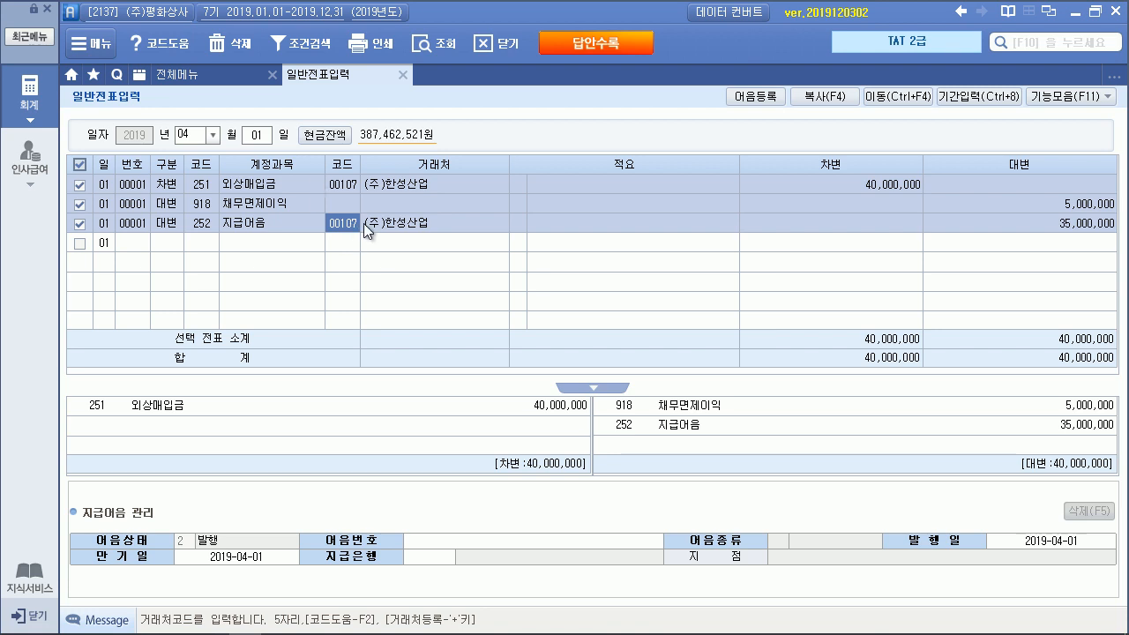
{"action": "key", "text": "Return"}
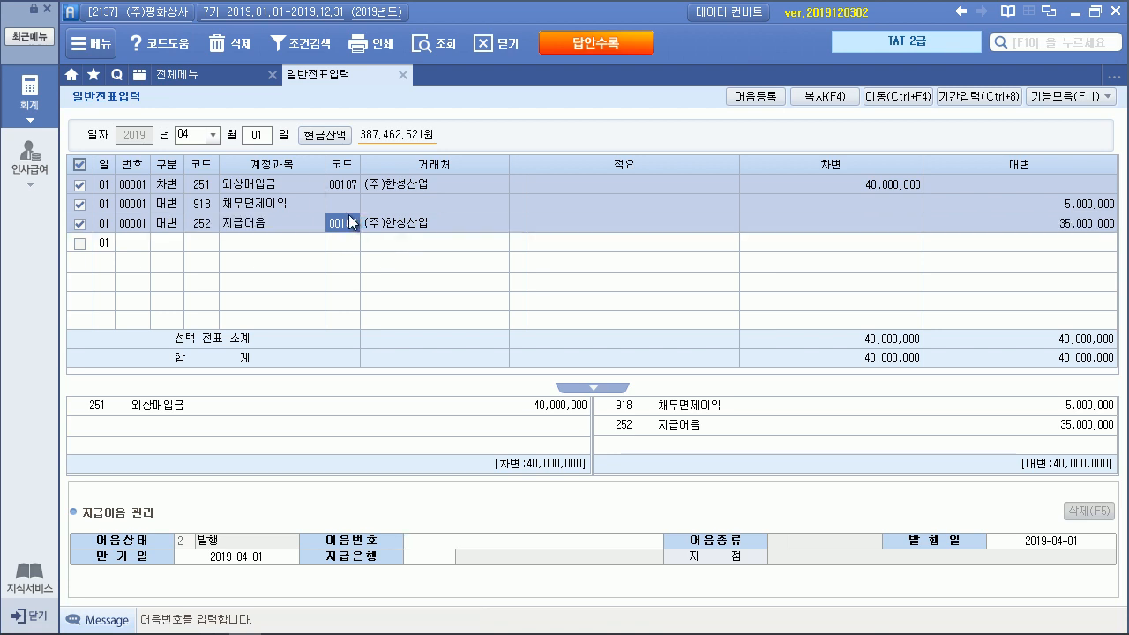
{"action": "key", "text": "F3"}
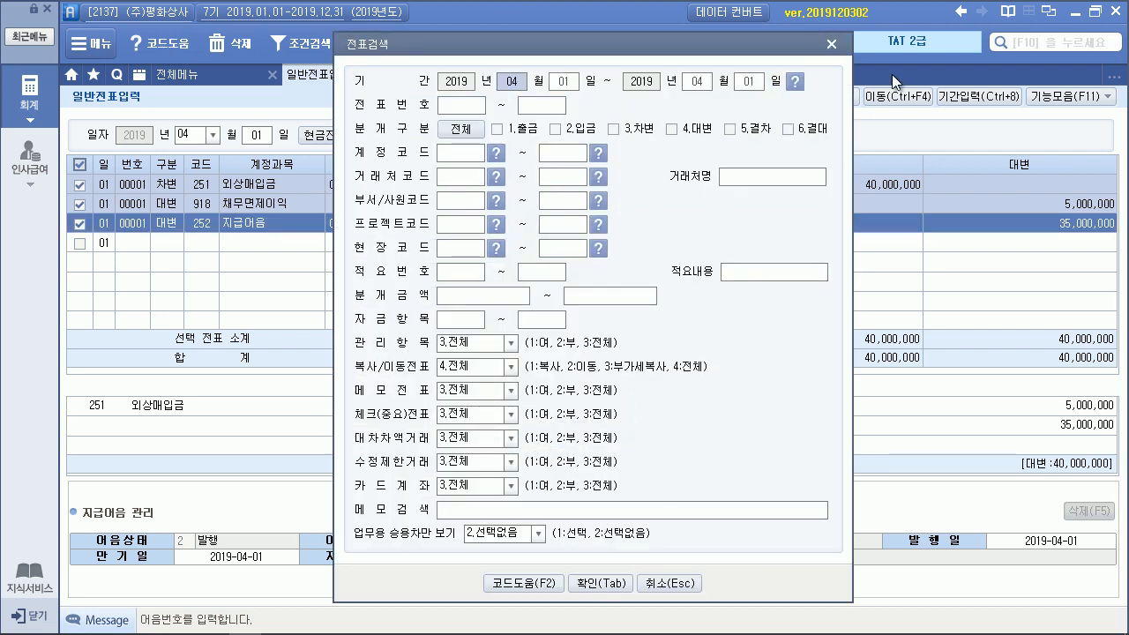
{"action": "left_click", "coordinate": [831, 47]}
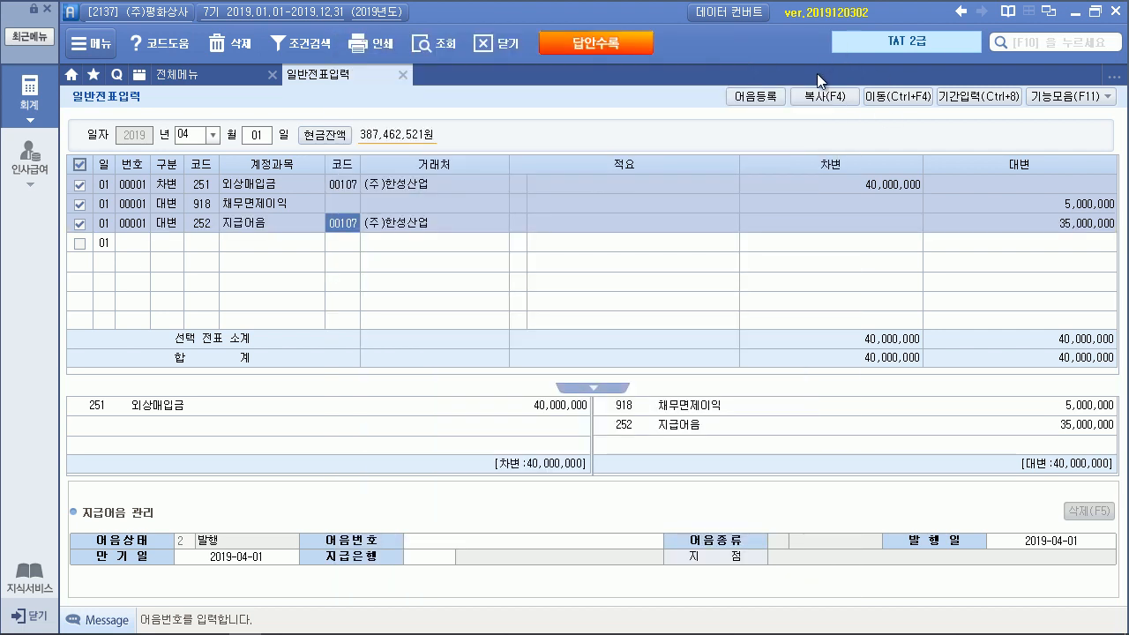
{"action": "left_click", "coordinate": [530, 189]}
Move the checked voucher to 04/04 and display the April 4 entries
{"action": "left_click", "coordinate": [897, 96]}
{"action": "type", "text": "0404"}
{"action": "left_click", "coordinate": [625, 491]}
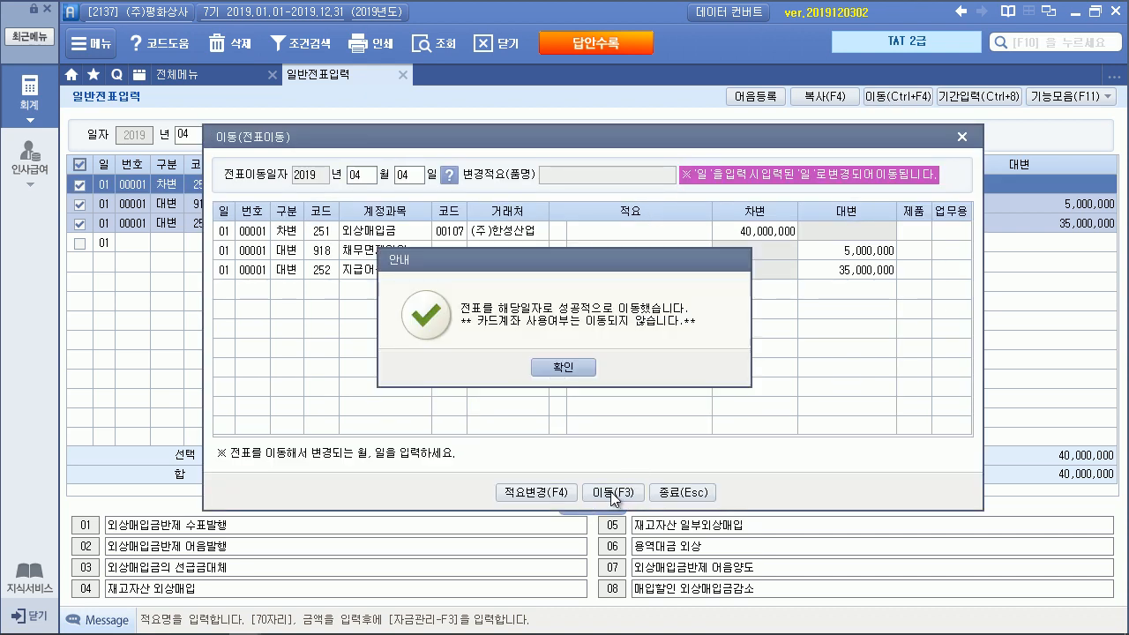
{"action": "left_click", "coordinate": [549, 365]}
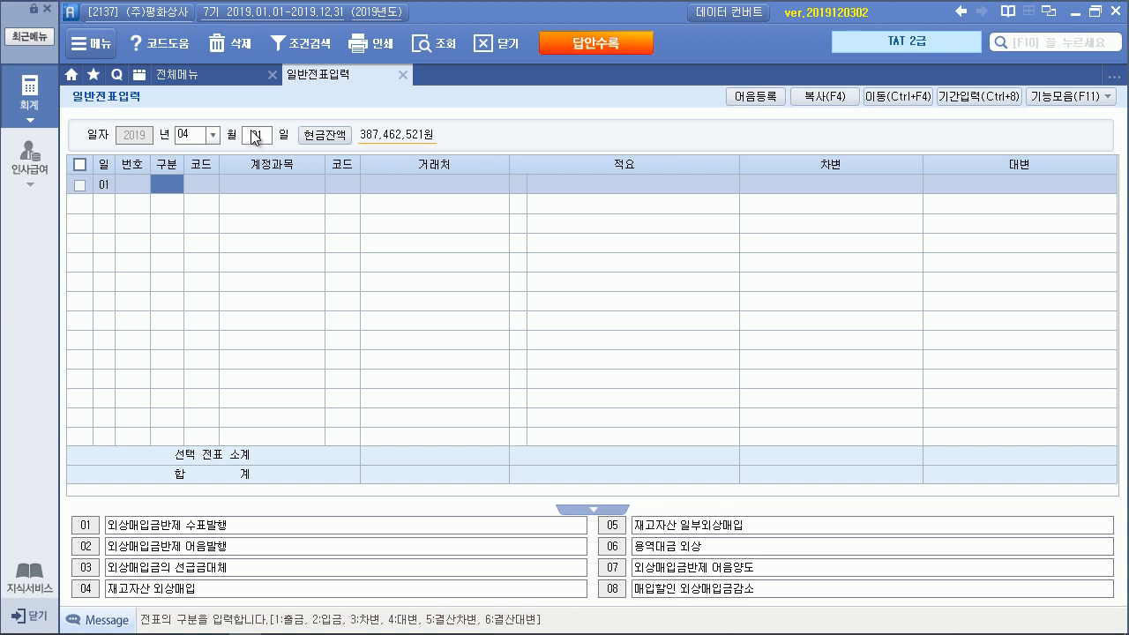
{"action": "left_click", "coordinate": [255, 139]}
{"action": "type", "text": "04"}
{"action": "key", "text": "Return"}
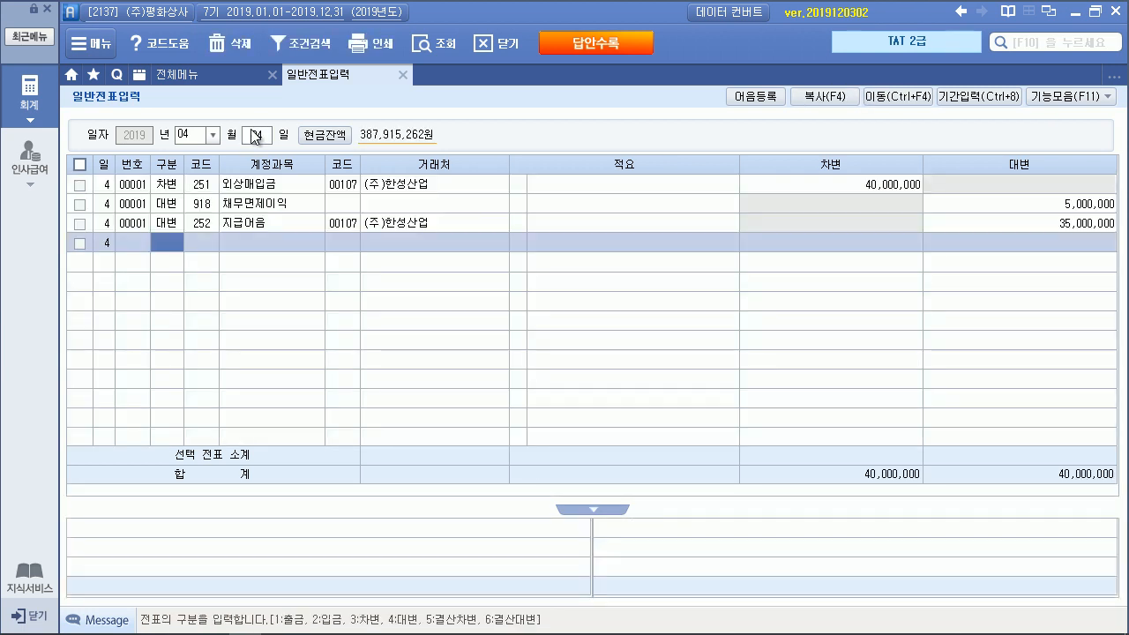
{"action": "left_click", "coordinate": [355, 227]}
{"action": "left_click", "coordinate": [1107, 96]}
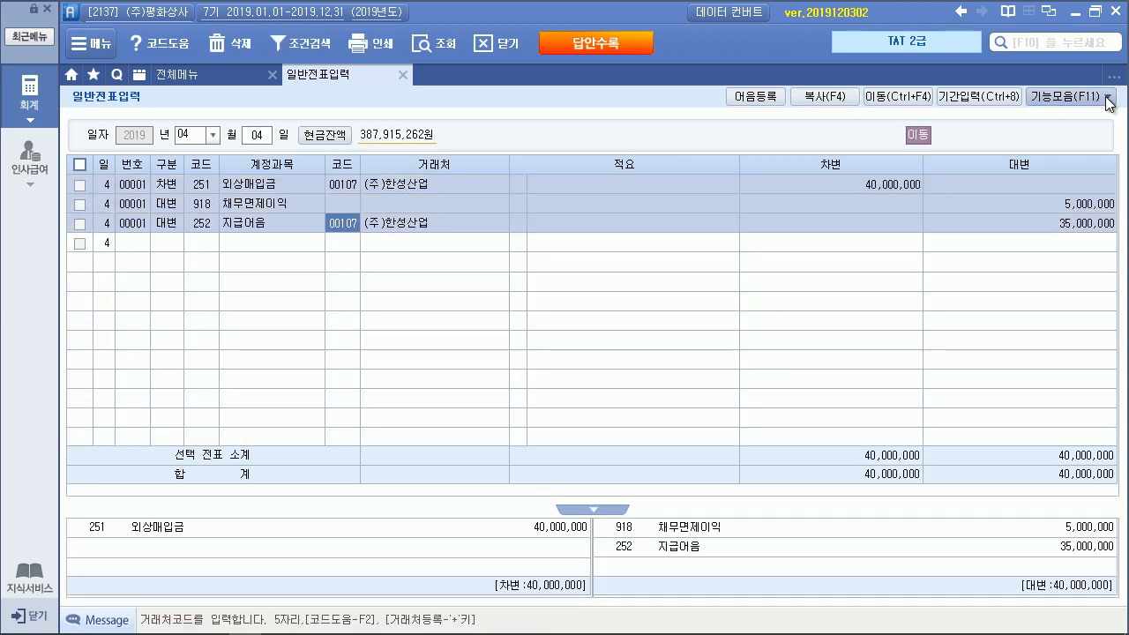
{"action": "left_click", "coordinate": [987, 308]}
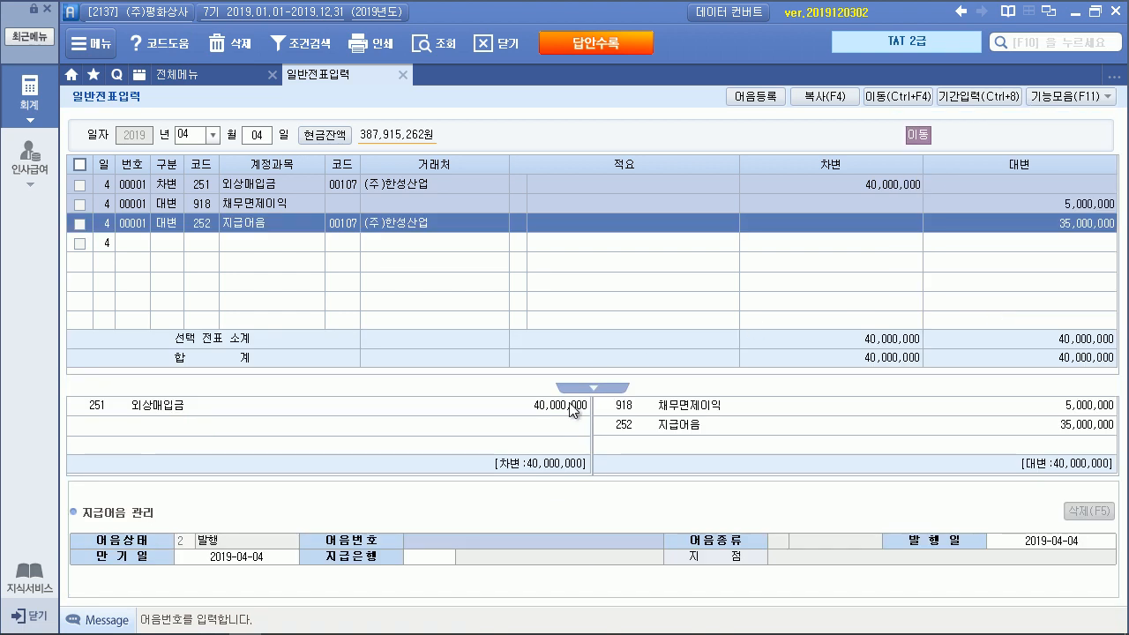
{"action": "type", "text": "004201904041"}
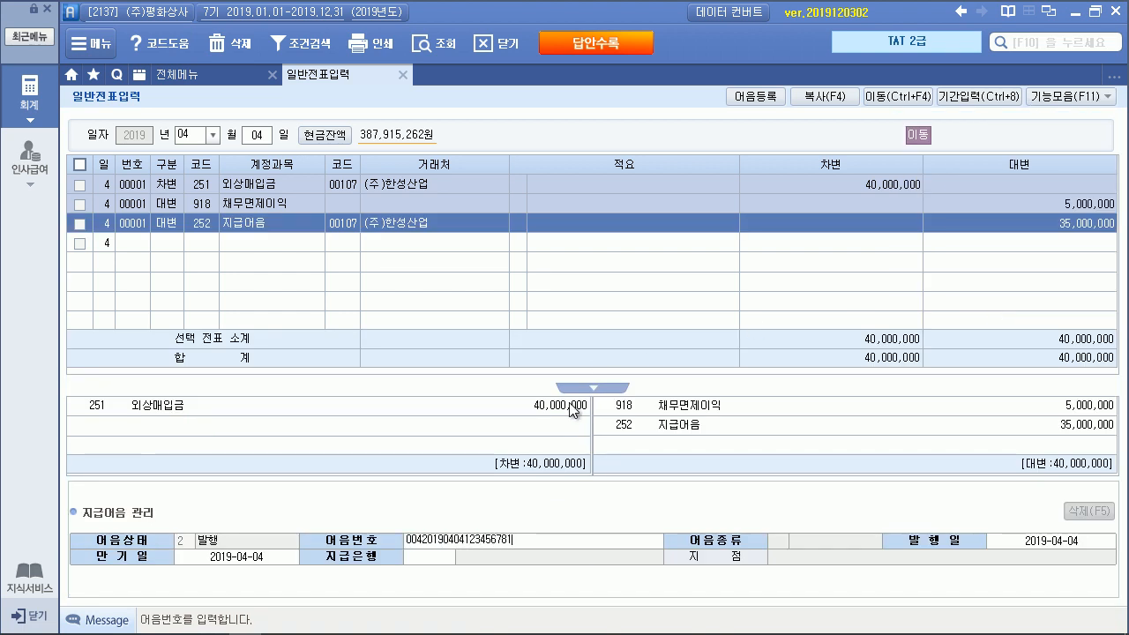
{"action": "type", "text": "23456781"}
{"action": "key", "text": "Return"}
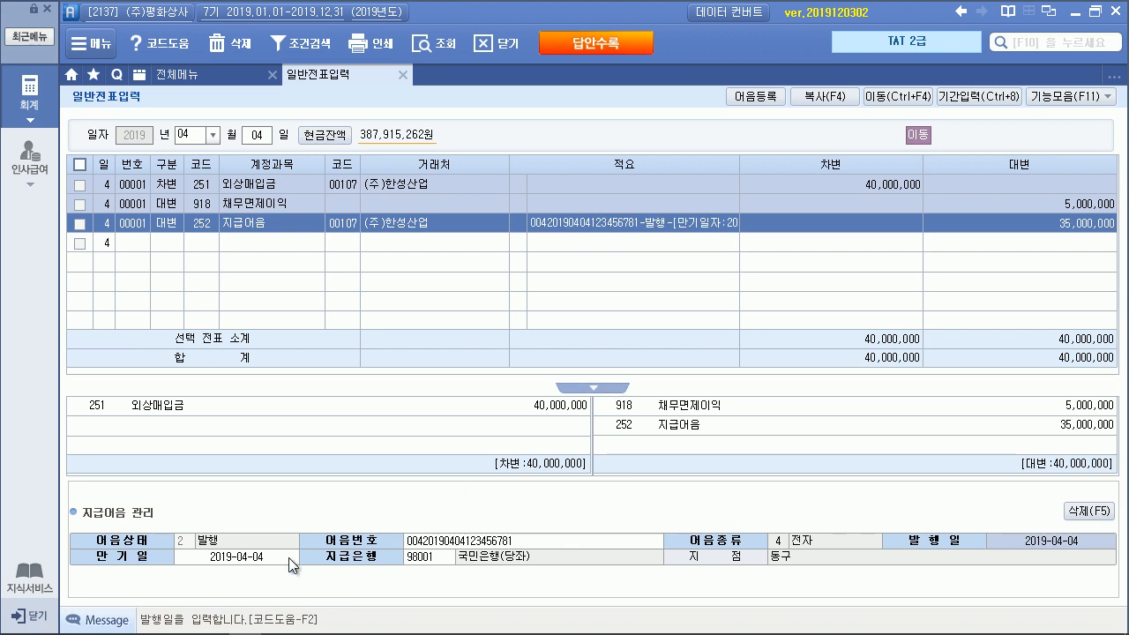
{"action": "key", "text": "Return"}
{"action": "type", "text": "20"}
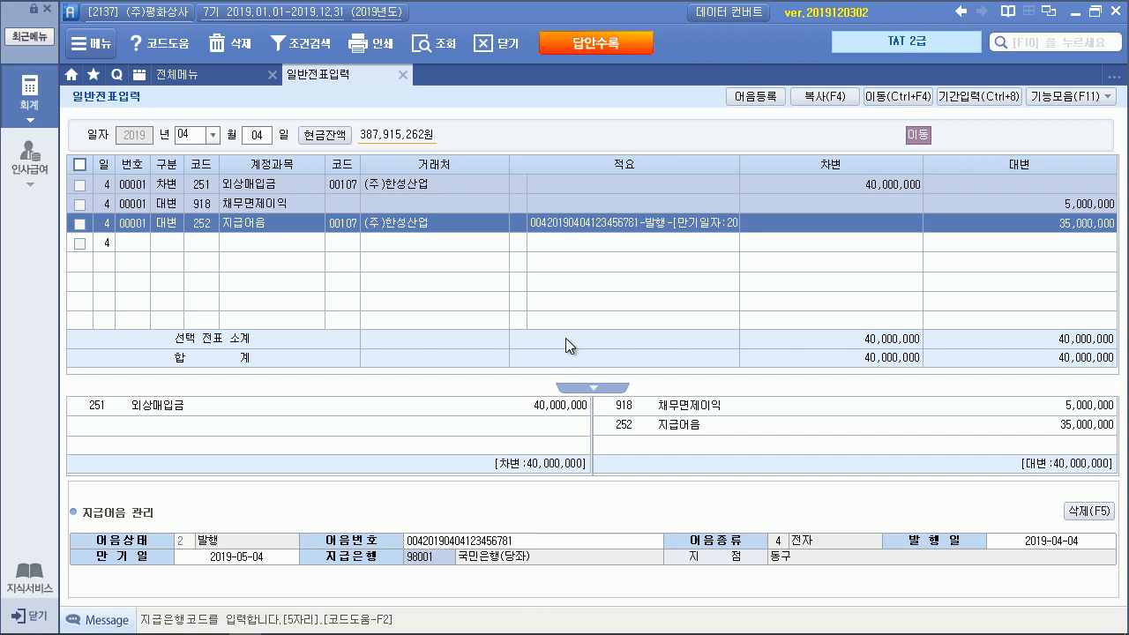
{"action": "key", "text": "alt+Tab"}
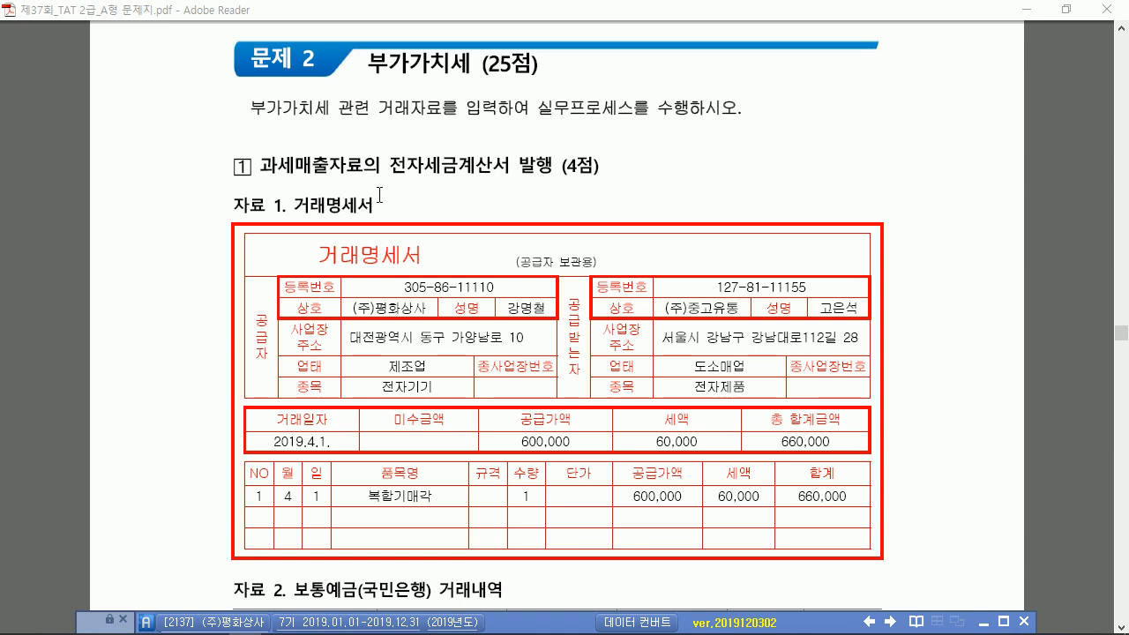
Review the 복합기매각 statement and 660,000 국민은행 deposit in the PDF, then restore Smart A over it
{"action": "scroll", "coordinate": [376, 195], "scroll_direction": "down", "scroll_amount": 3}
{"action": "scroll", "coordinate": [380, 194], "scroll_direction": "down", "scroll_amount": 5}
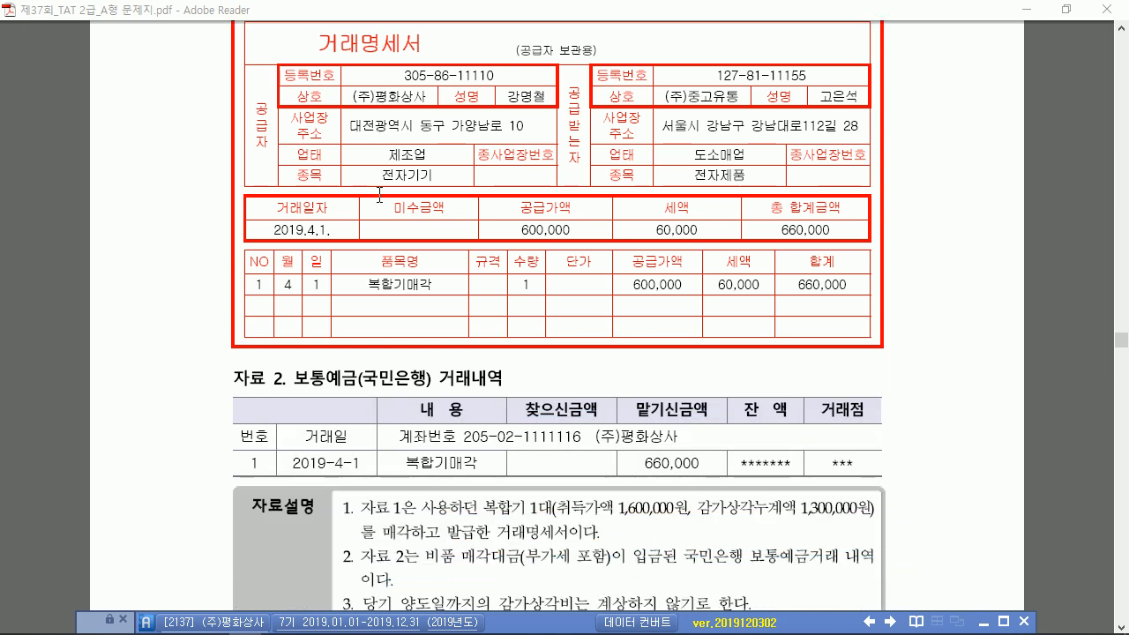
{"action": "scroll", "coordinate": [380, 195], "scroll_direction": "down", "scroll_amount": 2}
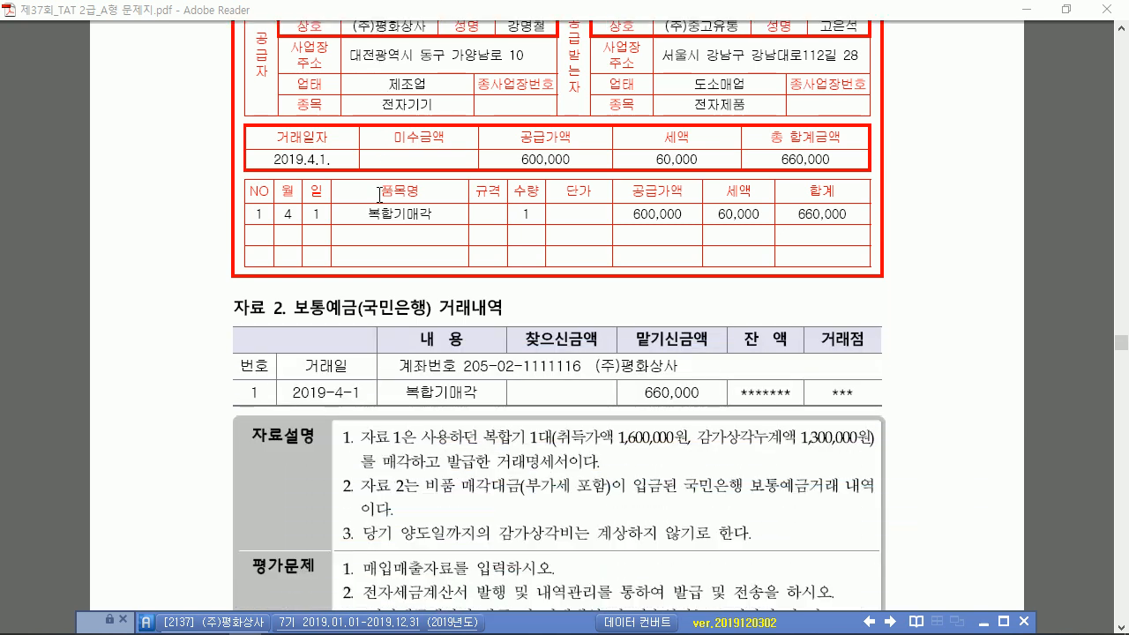
{"action": "scroll", "coordinate": [379, 194], "scroll_direction": "up", "scroll_amount": 1}
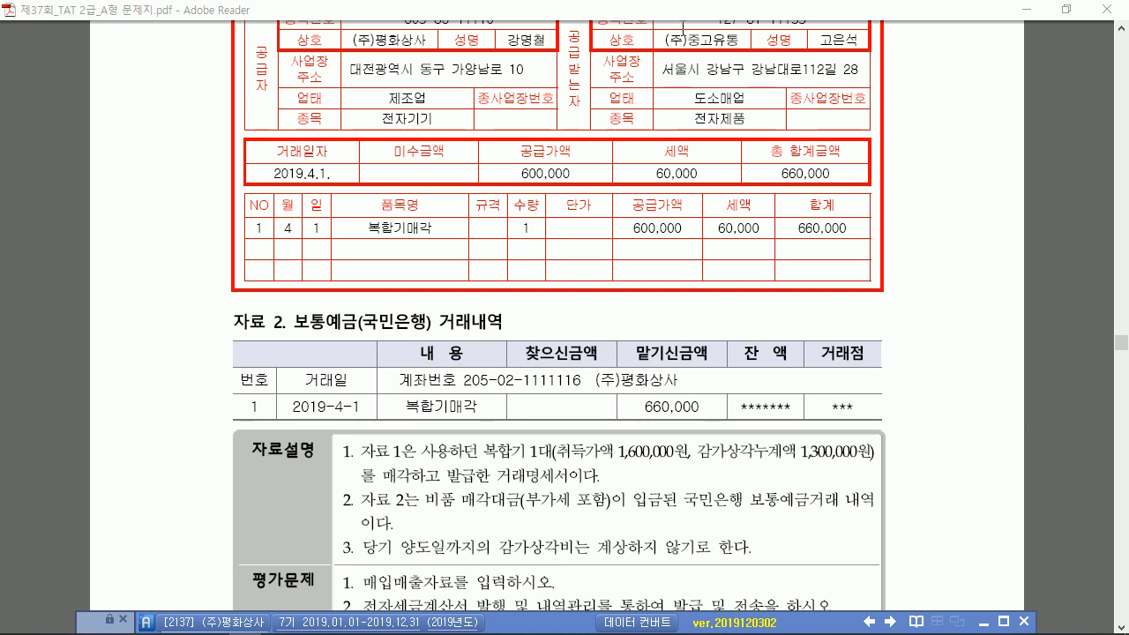
{"action": "scroll", "coordinate": [613, 118], "scroll_direction": "down", "scroll_amount": 2}
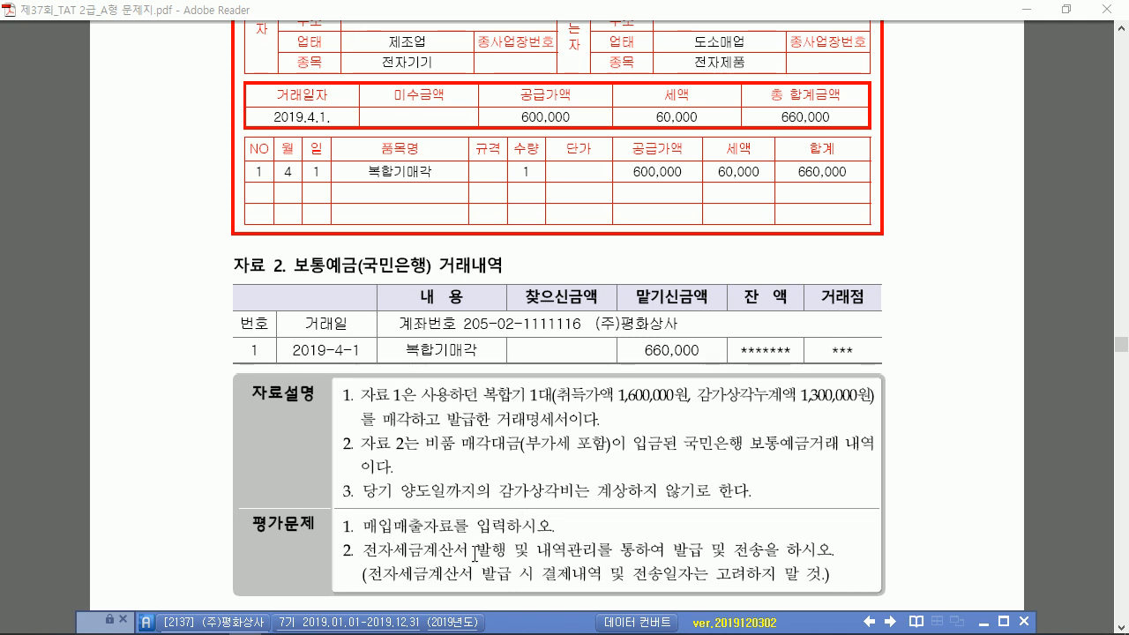
{"action": "scroll", "coordinate": [611, 324], "scroll_direction": "up", "scroll_amount": 4}
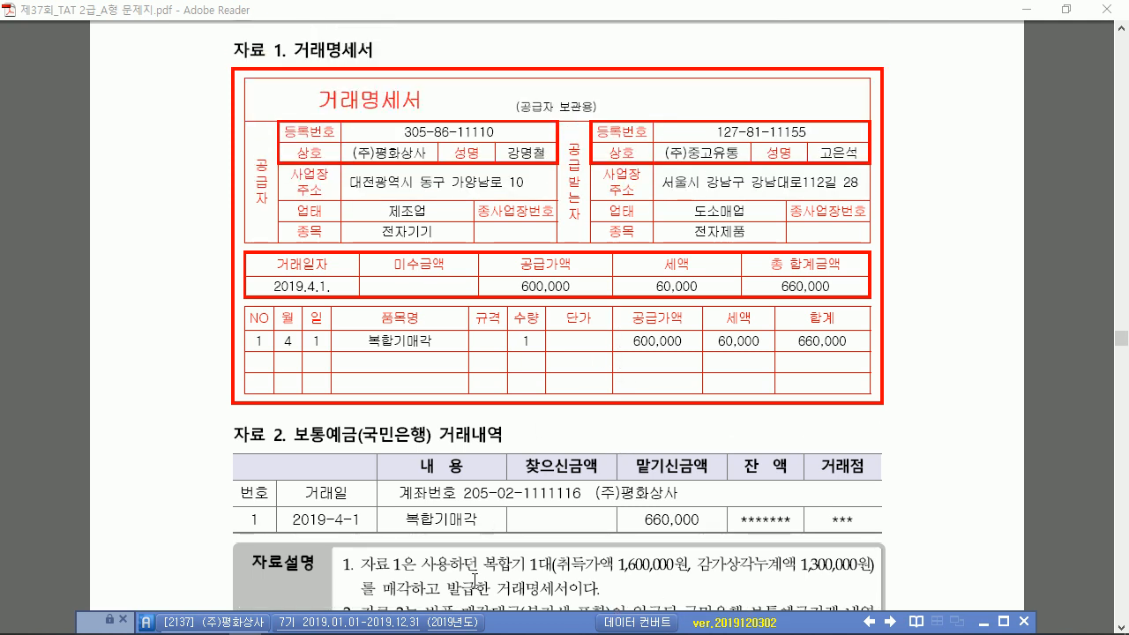
{"action": "left_click_drag", "start_coordinate": [525, 622], "coordinate": [514, 358]}
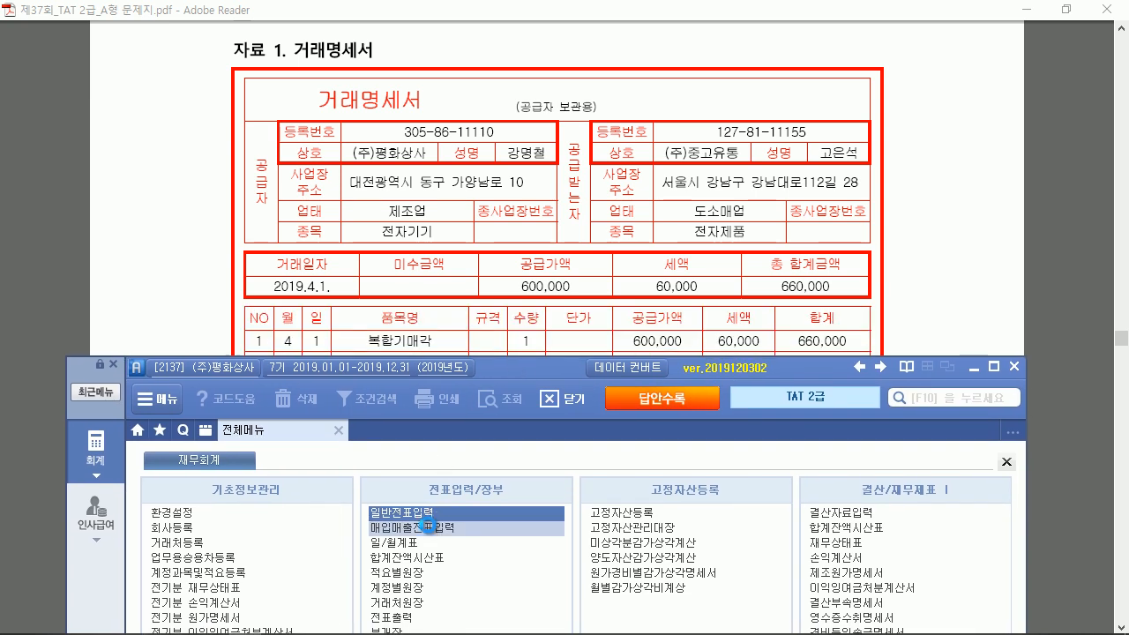
Start an April 1 taxable sale of 복합기매각, quantity 1, supply 600,000
{"action": "left_click", "coordinate": [428, 526]}
{"action": "type", "text": "04"}
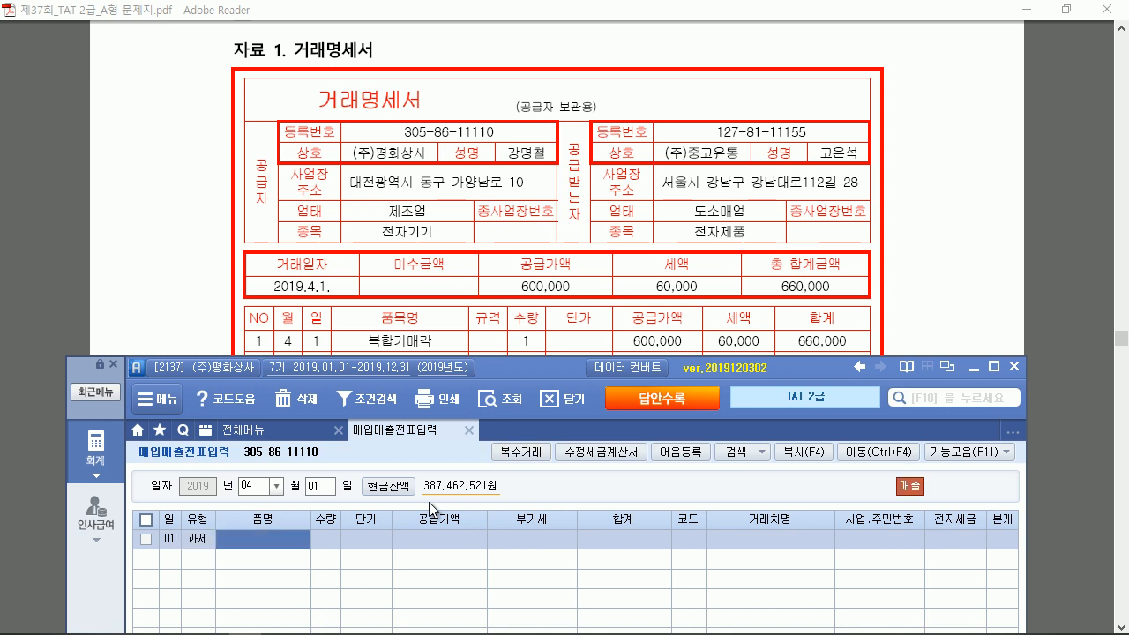
{"action": "type", "text": "0111복합기매각"}
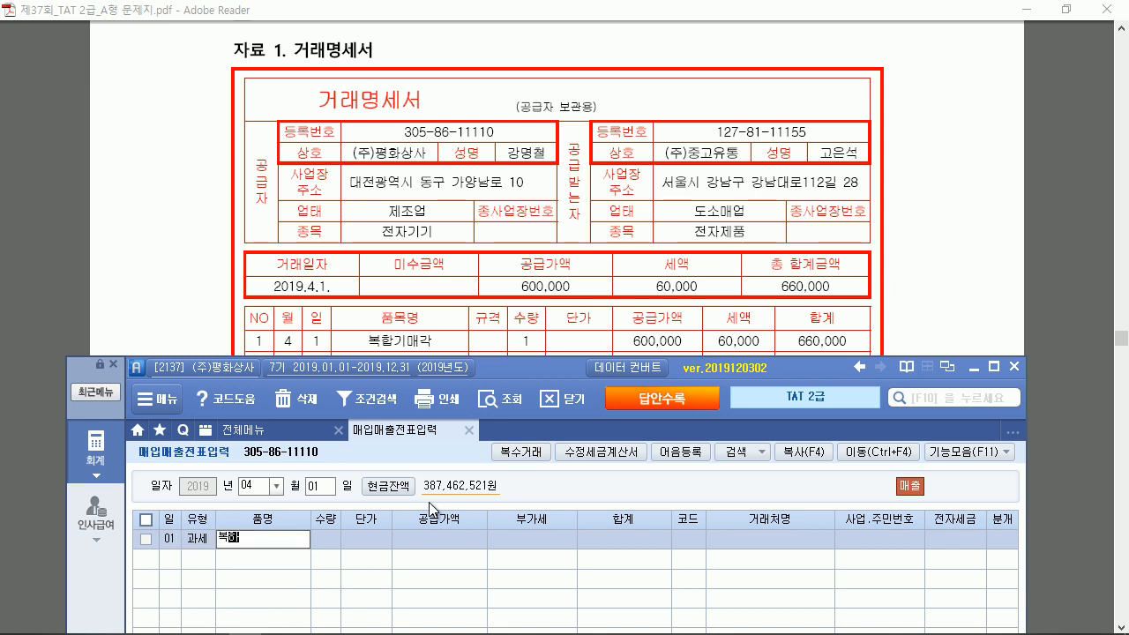
{"action": "key", "text": "Return"}
{"action": "key", "text": "Return"}
{"action": "key", "text": "Return"}
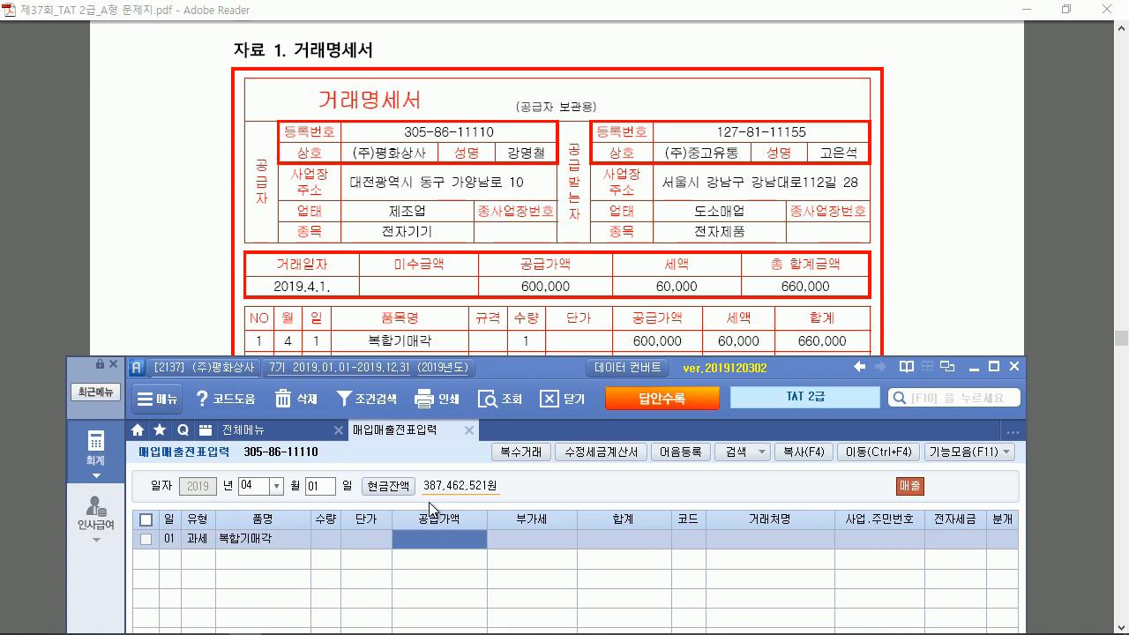
{"action": "type", "text": "600"}
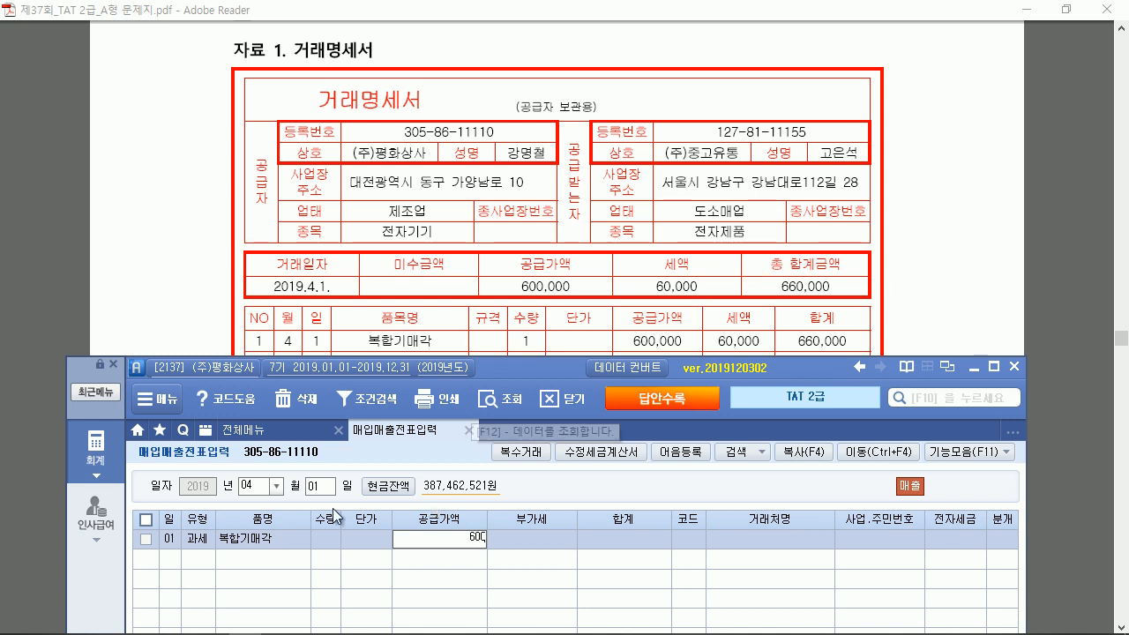
{"action": "left_click", "coordinate": [320, 541]}
{"action": "type", "text": "1"}
{"action": "key", "text": "Return"}
{"action": "key", "text": "Return"}
{"action": "type", "text": "600000"}
{"action": "key", "text": "Return"}
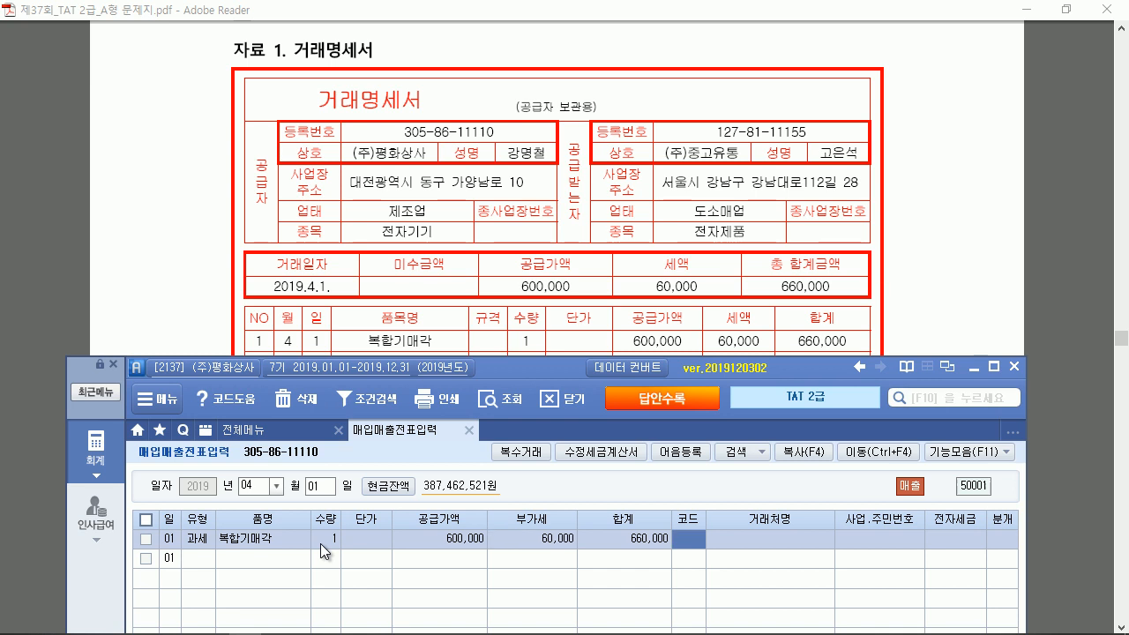
Set the customer to (주)중고유통 and the journal type to 3 (mixed)
{"action": "type", "text": "중고"}
{"action": "key", "text": "Return"}
{"action": "key", "text": "Return"}
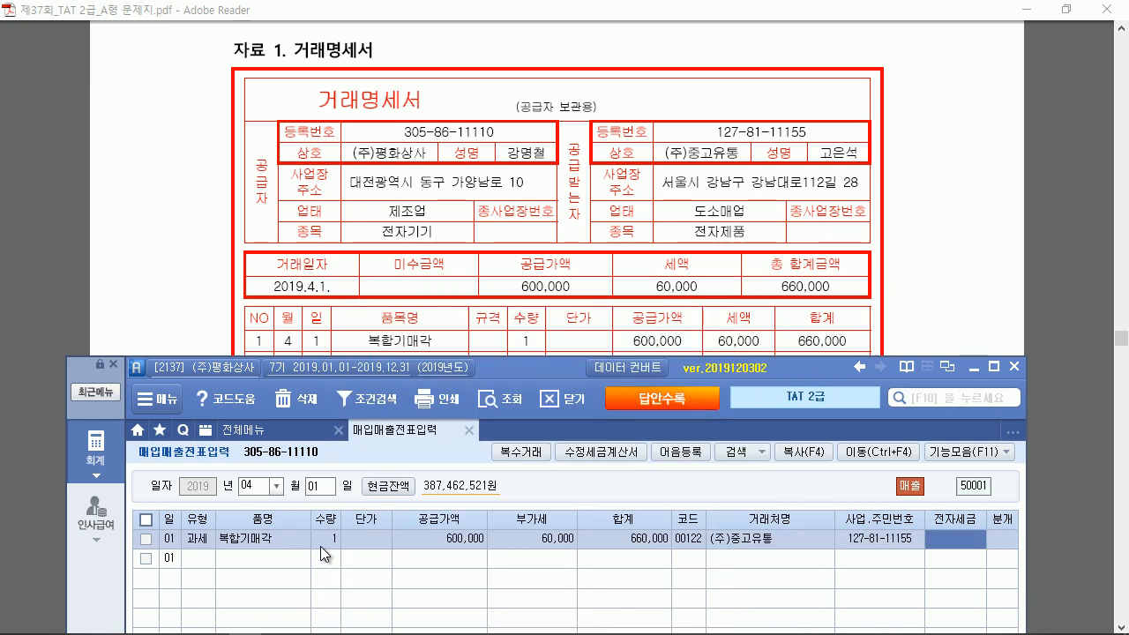
{"action": "key", "text": "Return"}
{"action": "type", "text": "3"}
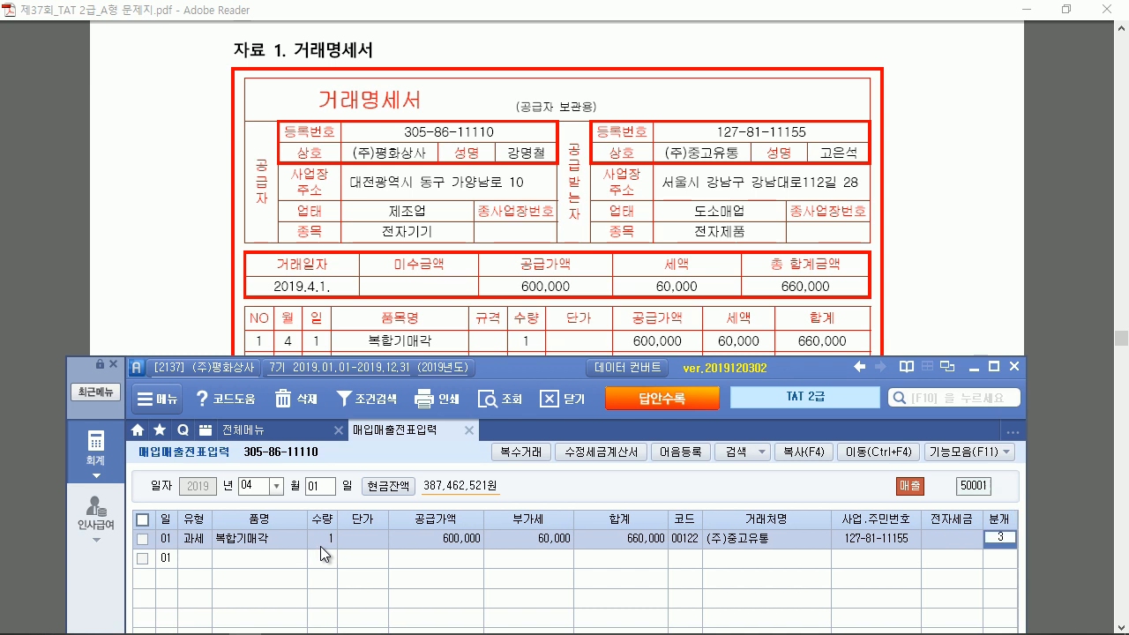
{"action": "key", "text": "Return"}
Change the credit line to 212 비품 for 1,600,000
{"action": "left_click_drag", "start_coordinate": [530, 374], "coordinate": [522, 24]}
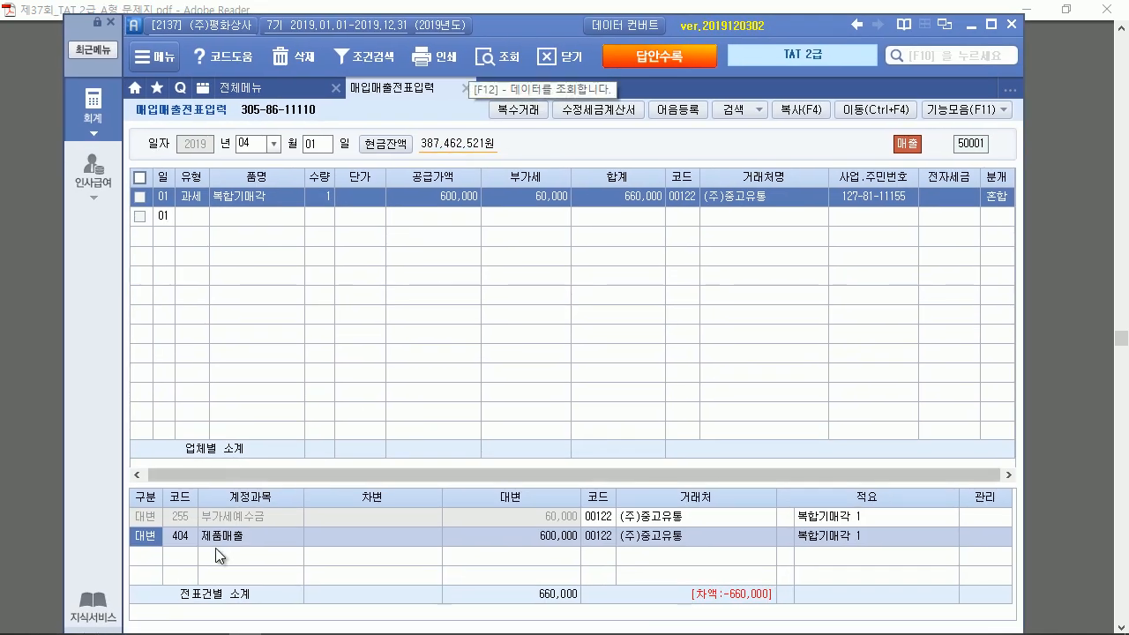
{"action": "left_click", "coordinate": [189, 539]}
{"action": "type", "text": "ㅂㅣ품"}
{"action": "key", "text": "Return"}
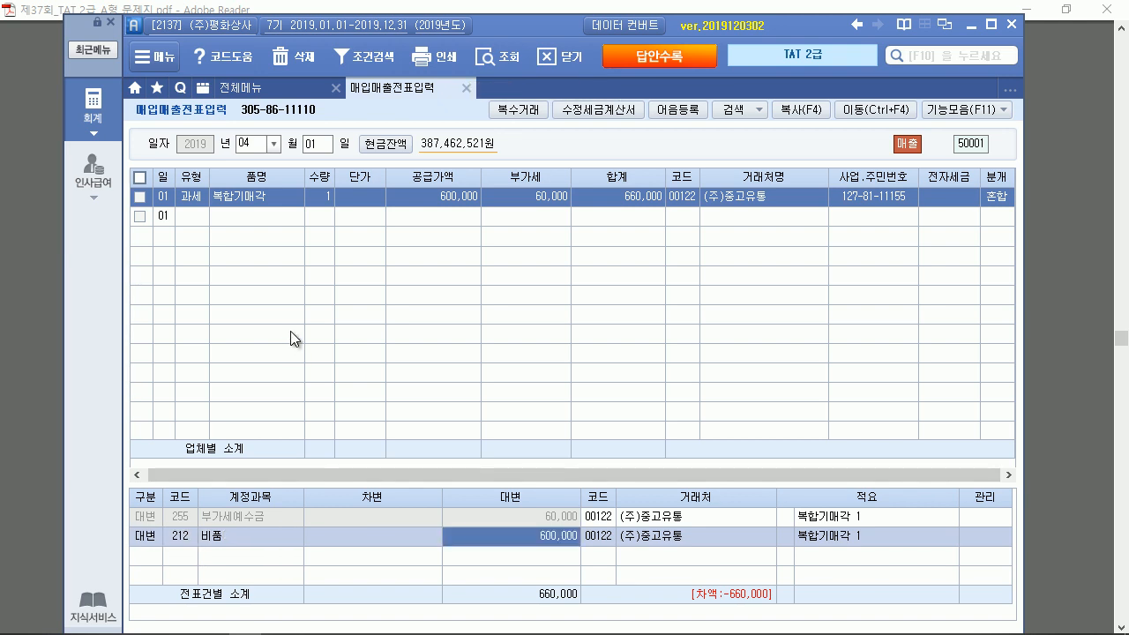
{"action": "type", "text": "1600000"}
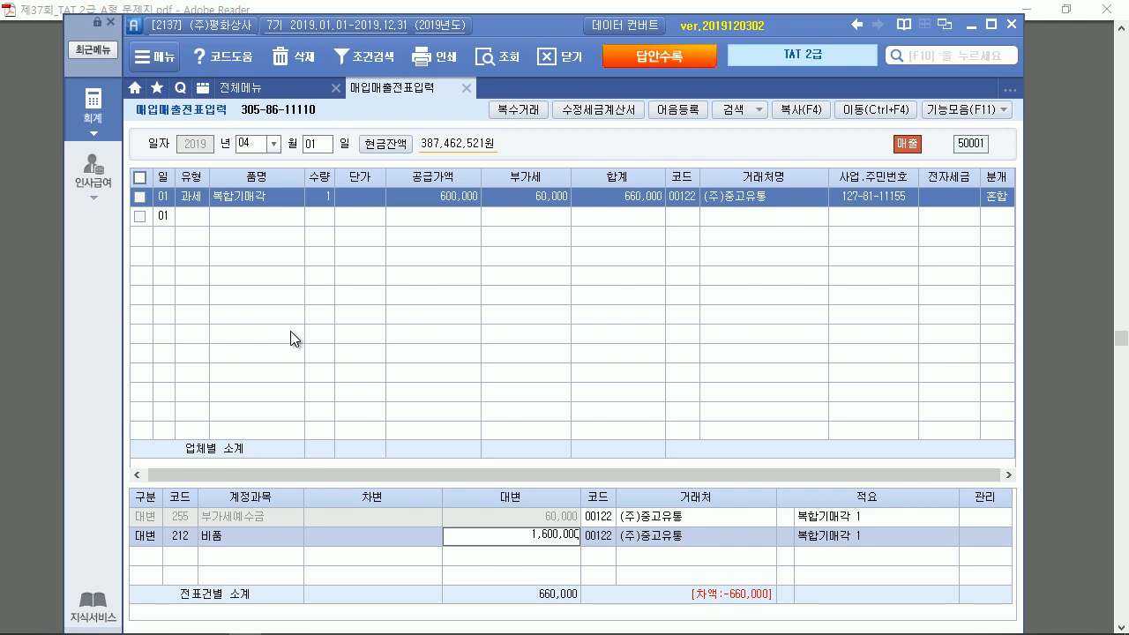
{"action": "key", "text": "Return"}
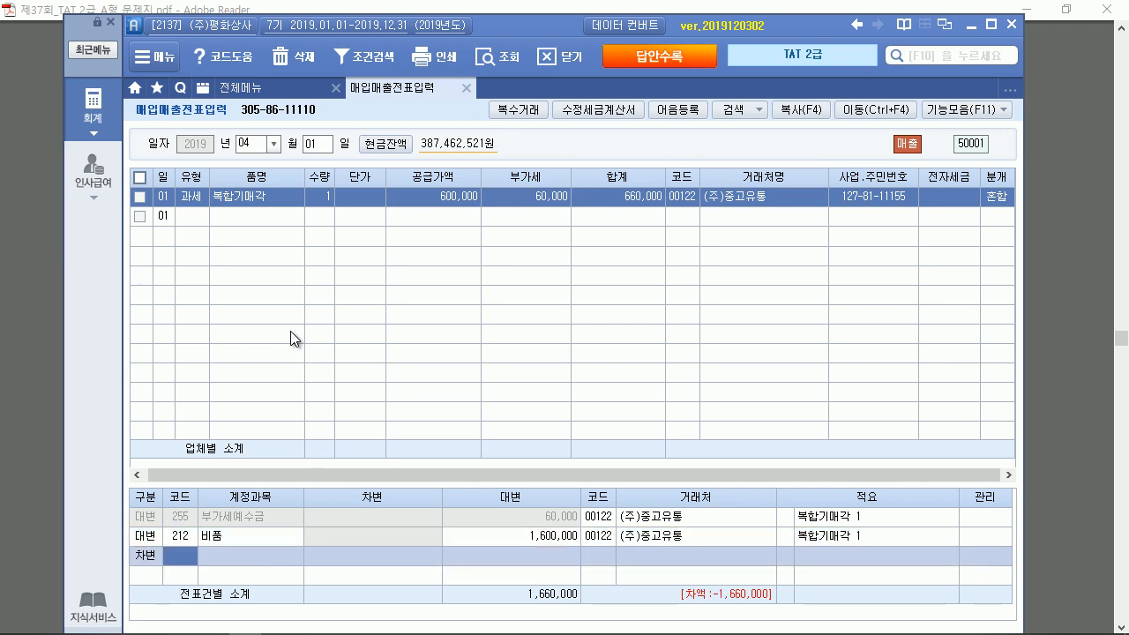
Add a debit line for 213 감가상각누계액 of 1,300,000
{"action": "left_click", "coordinate": [186, 534]}
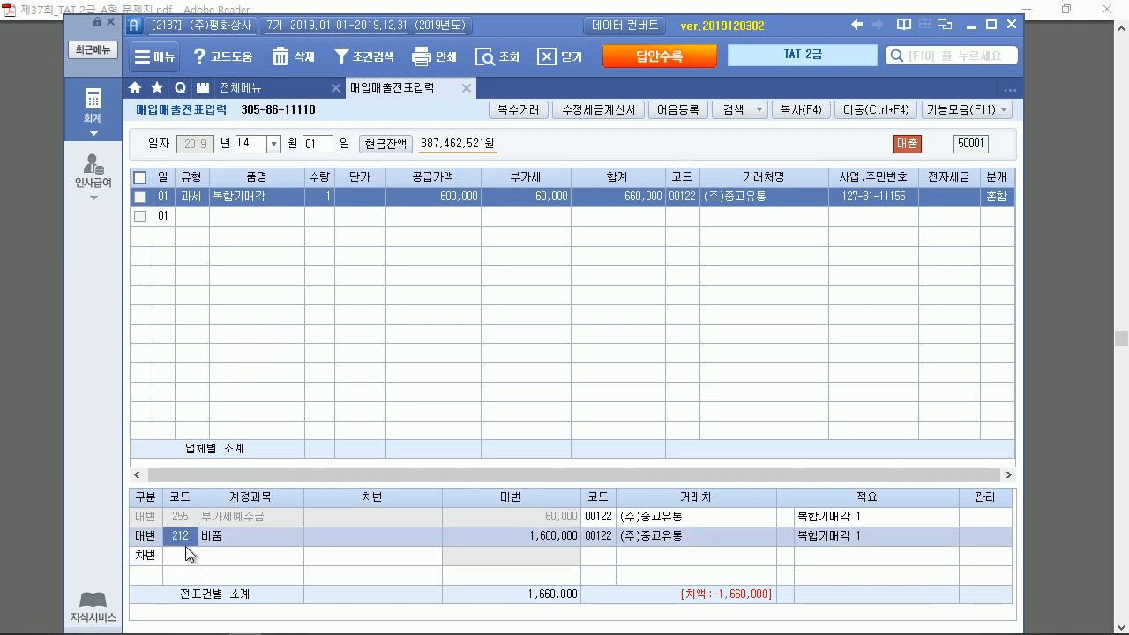
{"action": "left_click", "coordinate": [186, 553]}
{"action": "type", "text": "213"}
{"action": "key", "text": "Return"}
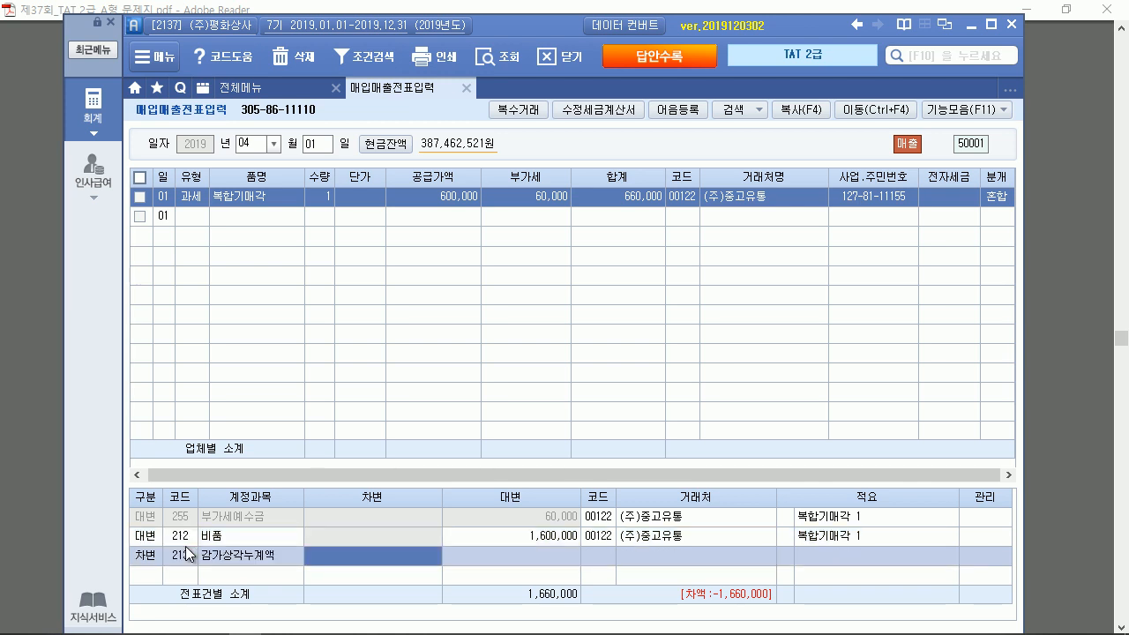
{"action": "type", "text": "1300000"}
{"action": "key", "text": "Return"}
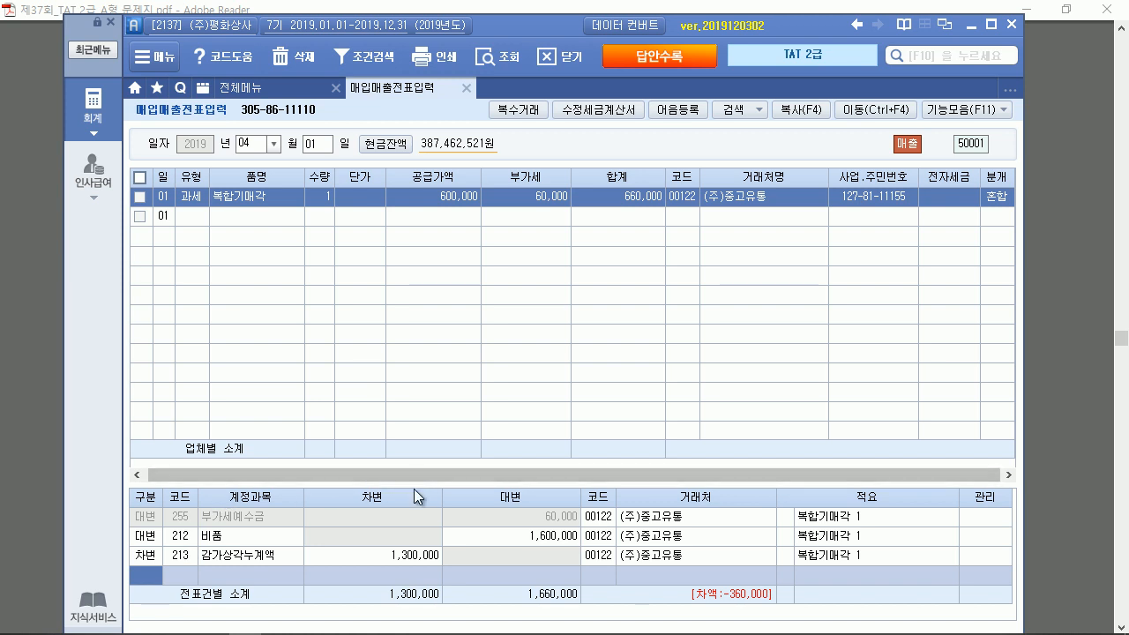
Add a 660,000 debit to 103 보통예금 with 국민은행(보통) as partner
{"action": "left_click_drag", "start_coordinate": [413, 484], "coordinate": [415, 408]}
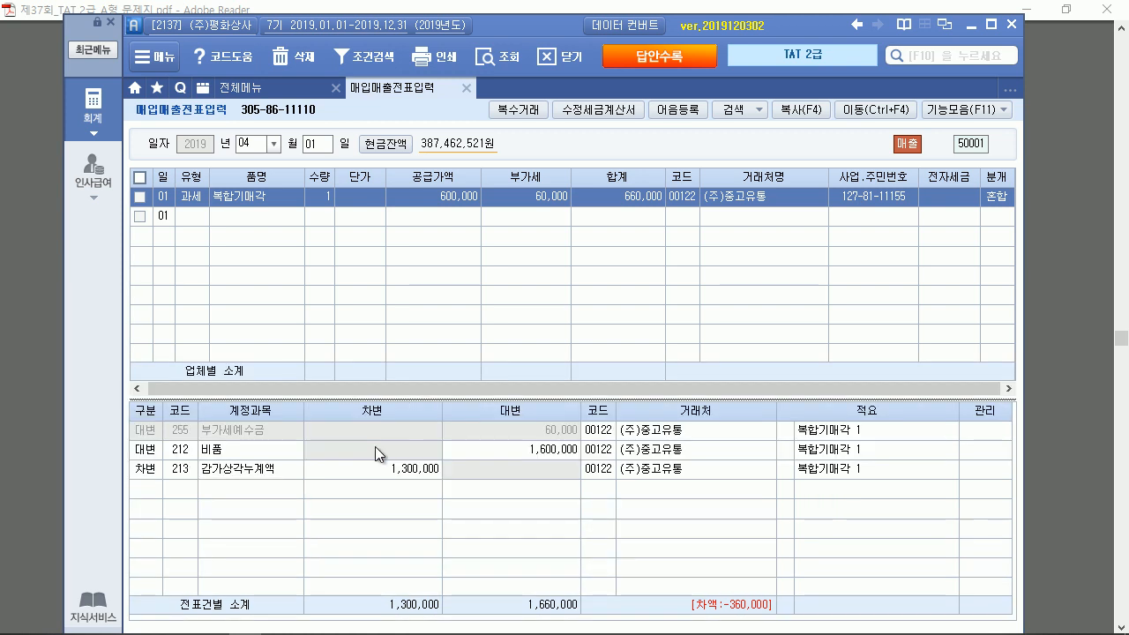
{"action": "left_click", "coordinate": [157, 484]}
{"action": "type", "text": "3"}
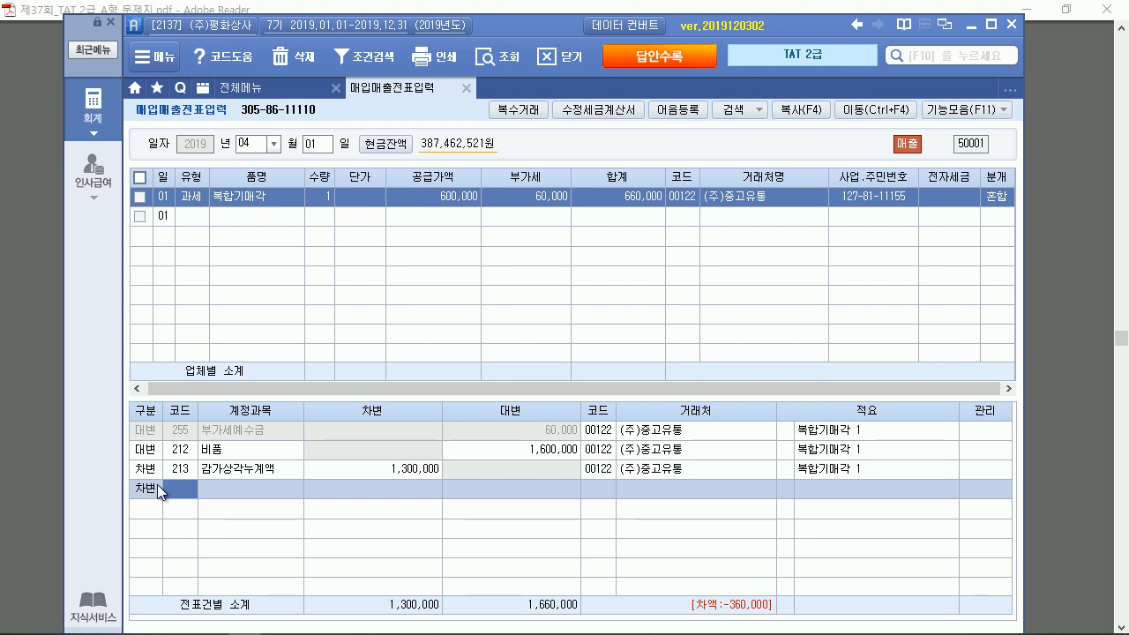
{"action": "type", "text": "보통"}
{"action": "key", "text": "Return"}
{"action": "type", "text": "660000"}
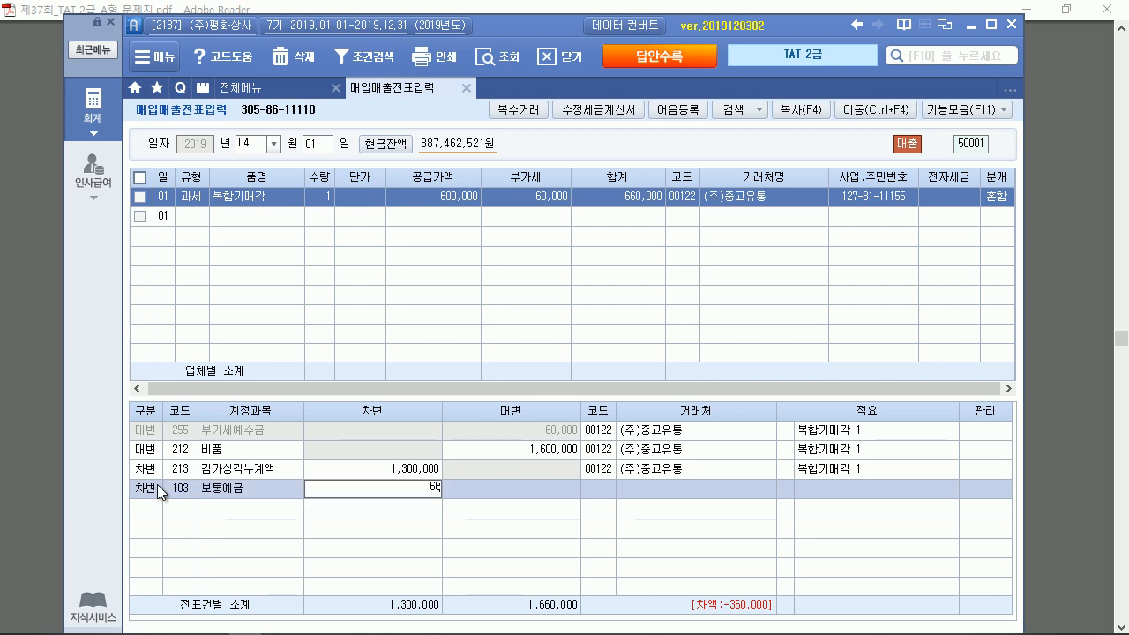
{"action": "key", "text": "Return"}
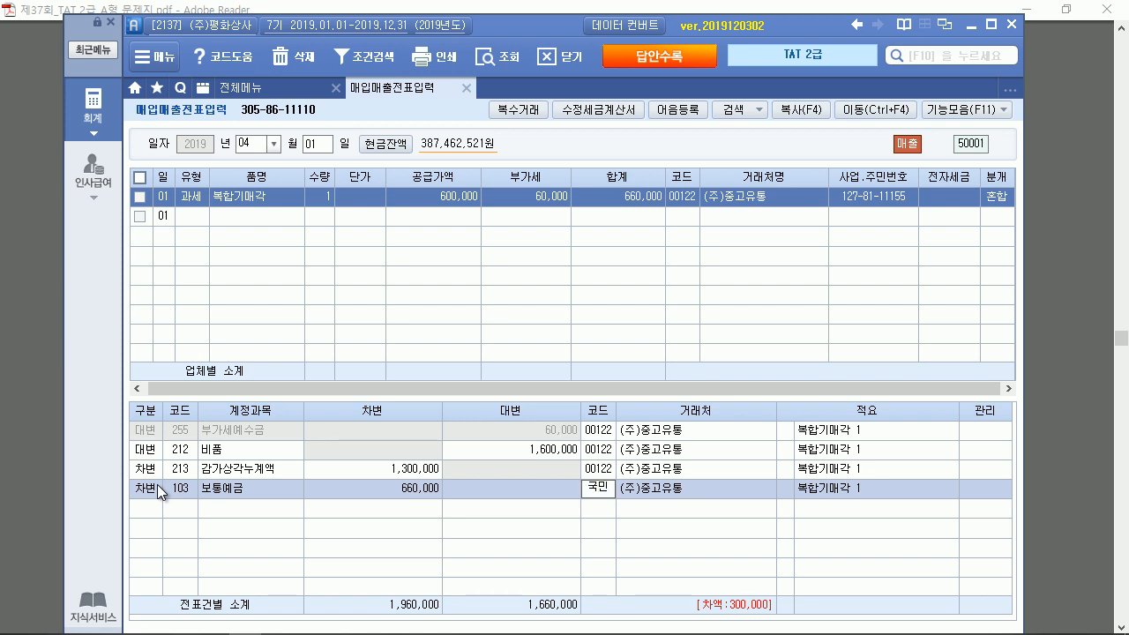
{"action": "key", "text": "F2"}
{"action": "key", "text": "Return"}
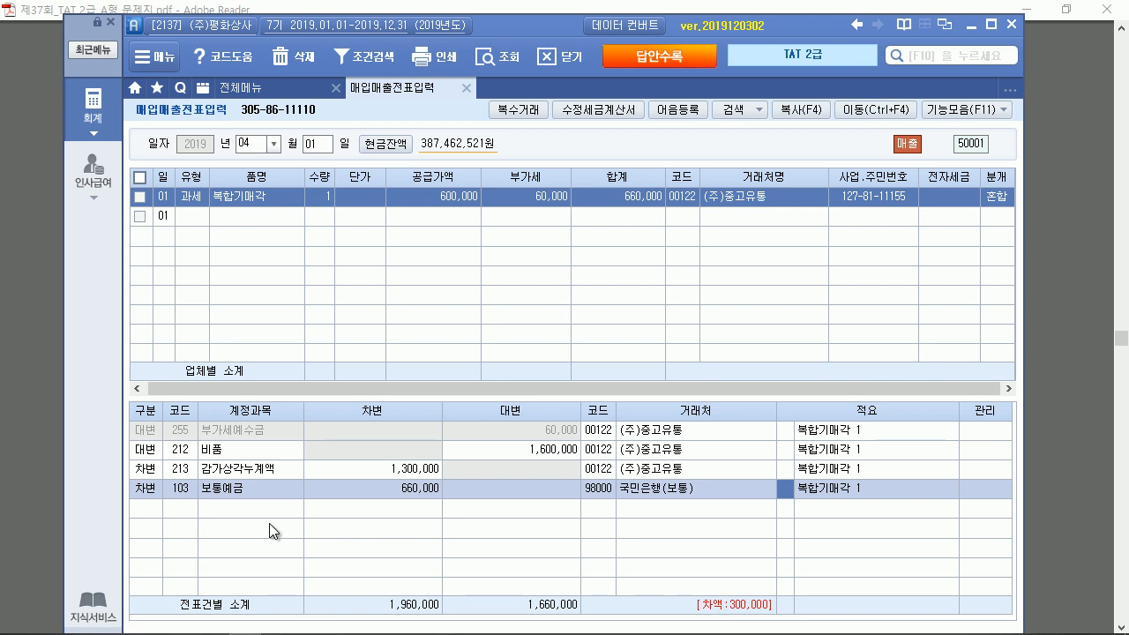
Add a 300,000 credit to 914 유형자산처분이익 to balance the entry
{"action": "left_click", "coordinate": [165, 505]}
{"action": "type", "text": "4유"}
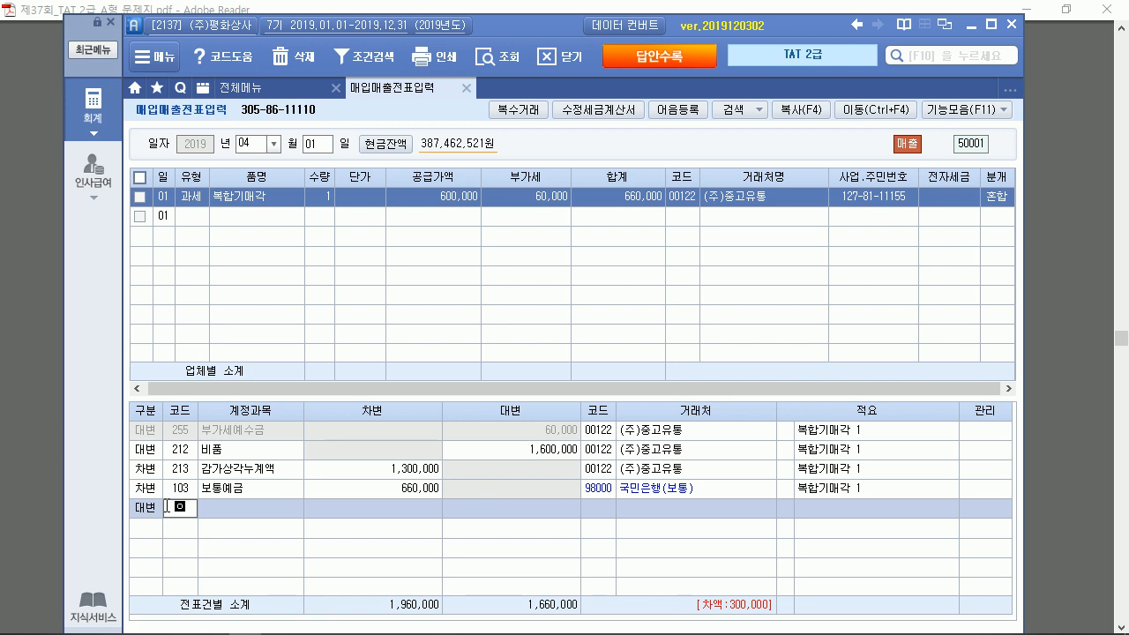
{"action": "type", "text": "형"}
{"action": "key", "text": "Return"}
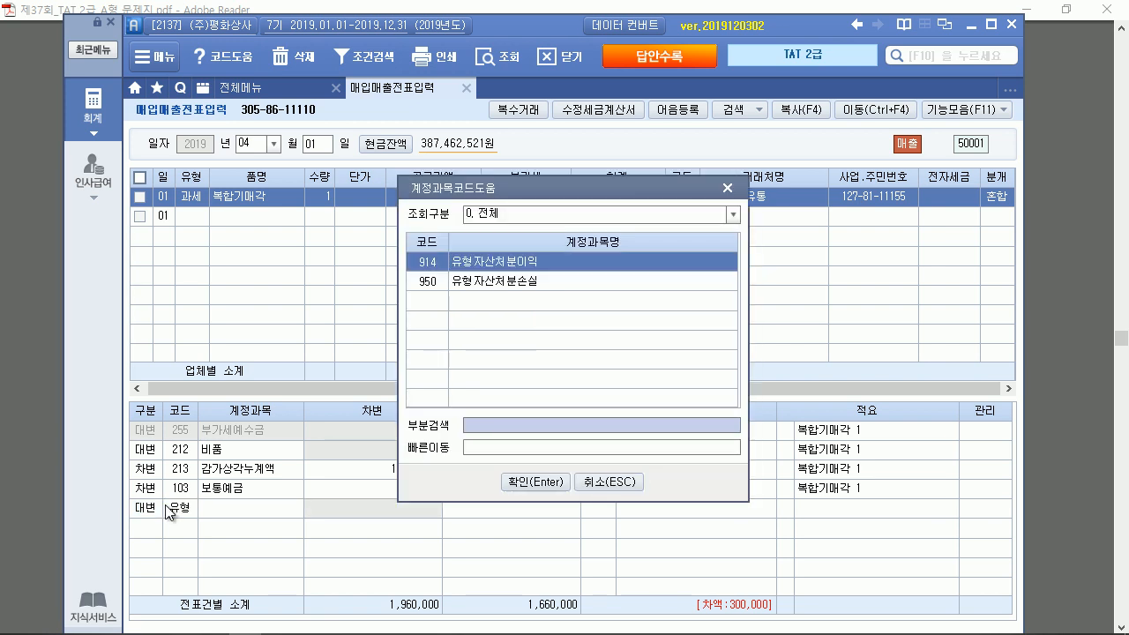
{"action": "key", "text": "Return"}
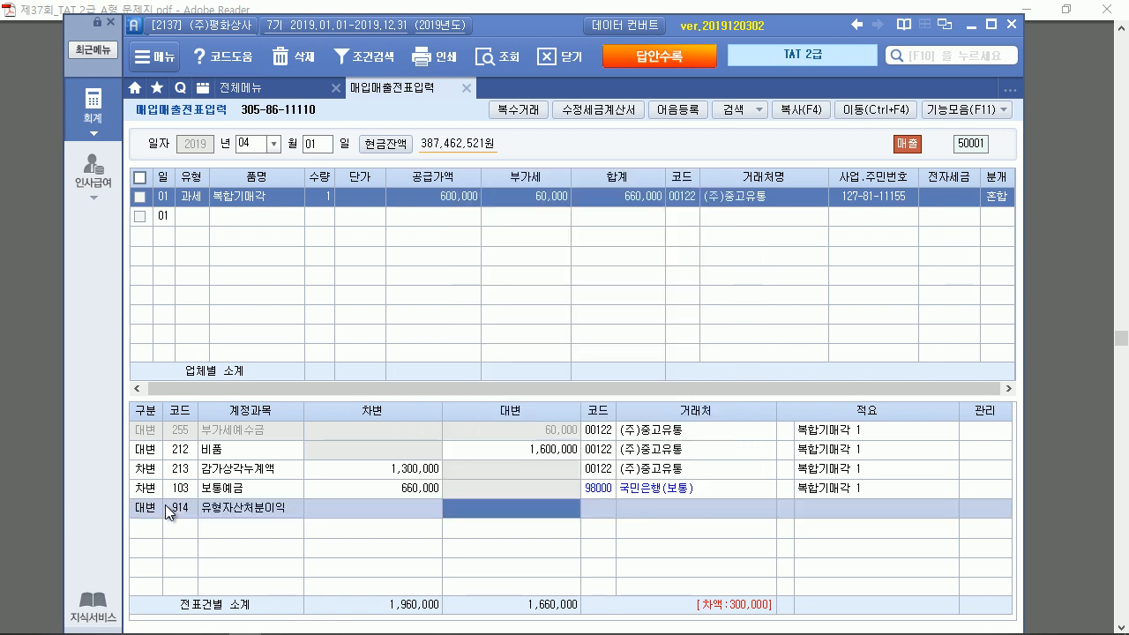
{"action": "type", "text": "3000000"}
{"action": "key", "text": "Up"}
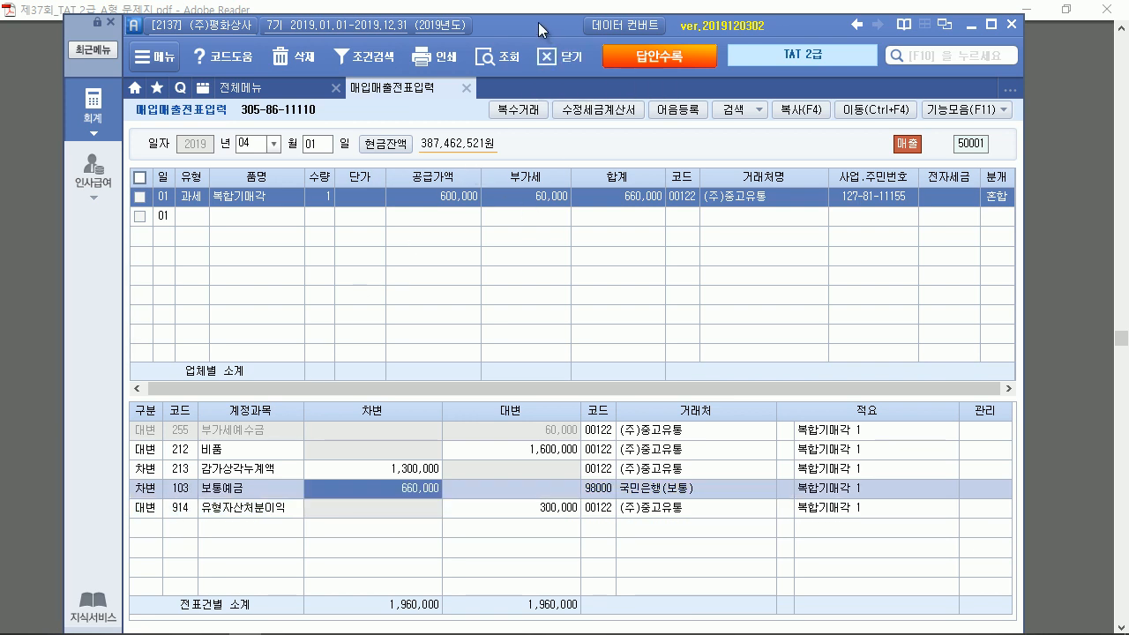
{"action": "left_click_drag", "start_coordinate": [538, 22], "coordinate": [532, 623]}
{"action": "scroll", "coordinate": [534, 297], "scroll_direction": "down", "scroll_amount": 4}
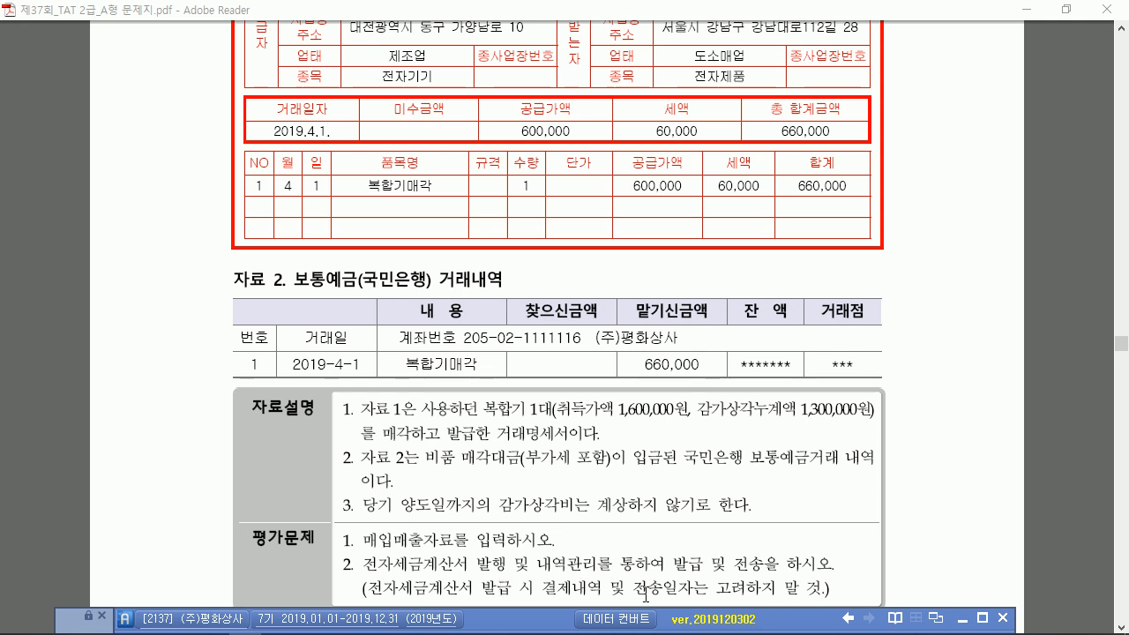
{"action": "left_click_drag", "start_coordinate": [559, 617], "coordinate": [571, 172]}
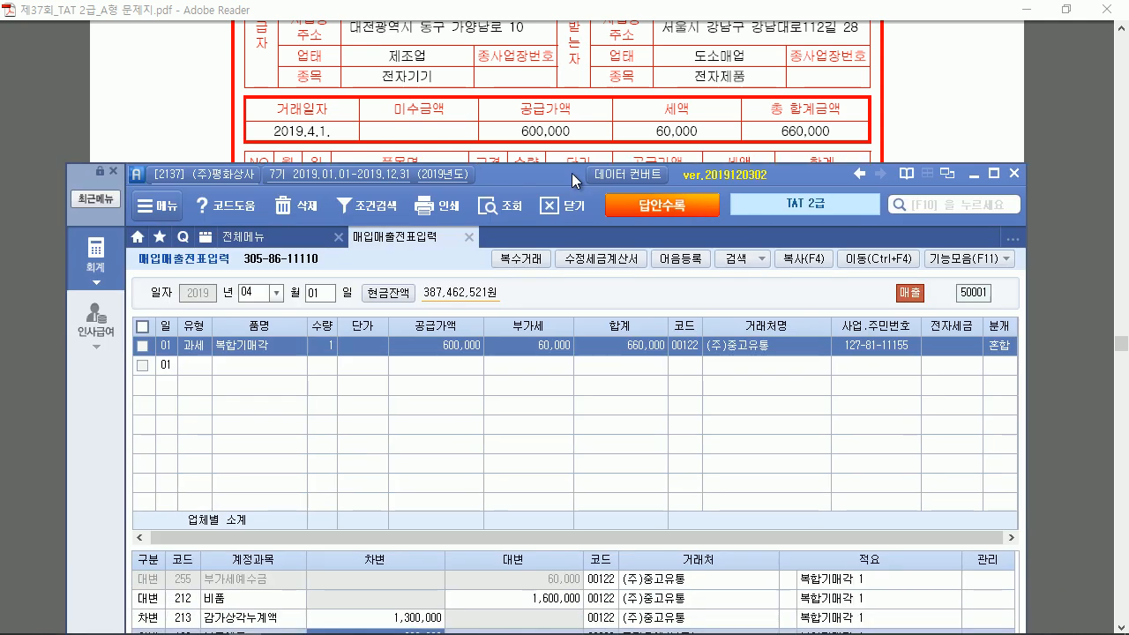
{"action": "double_click", "coordinate": [571, 173]}
List April 1 e-tax invoices for customer (주)중고유통 in the issuing and history screen
{"action": "left_click", "coordinate": [222, 77]}
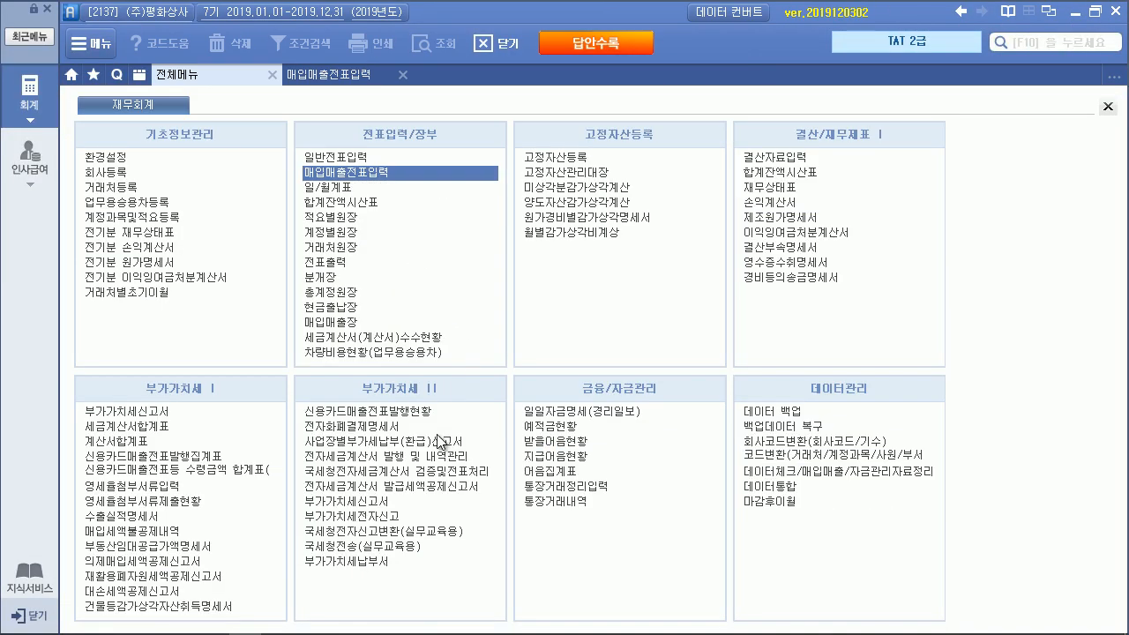
{"action": "left_click", "coordinate": [441, 458]}
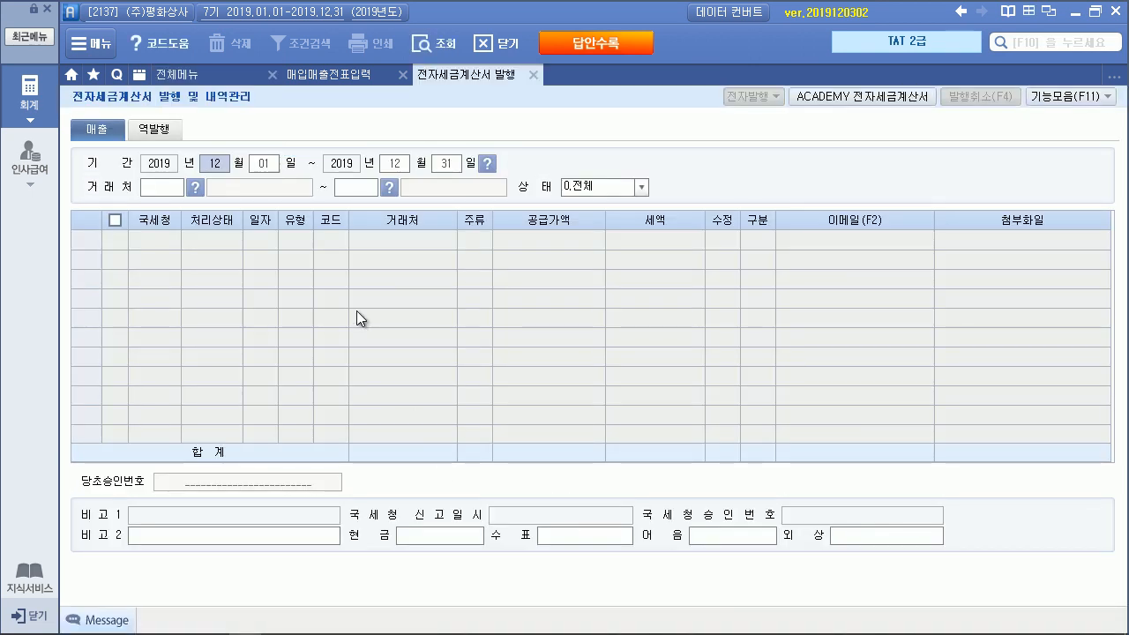
{"action": "type", "text": "04"}
{"action": "key", "text": "Return"}
{"action": "type", "text": "0401"}
{"action": "key", "text": "Return"}
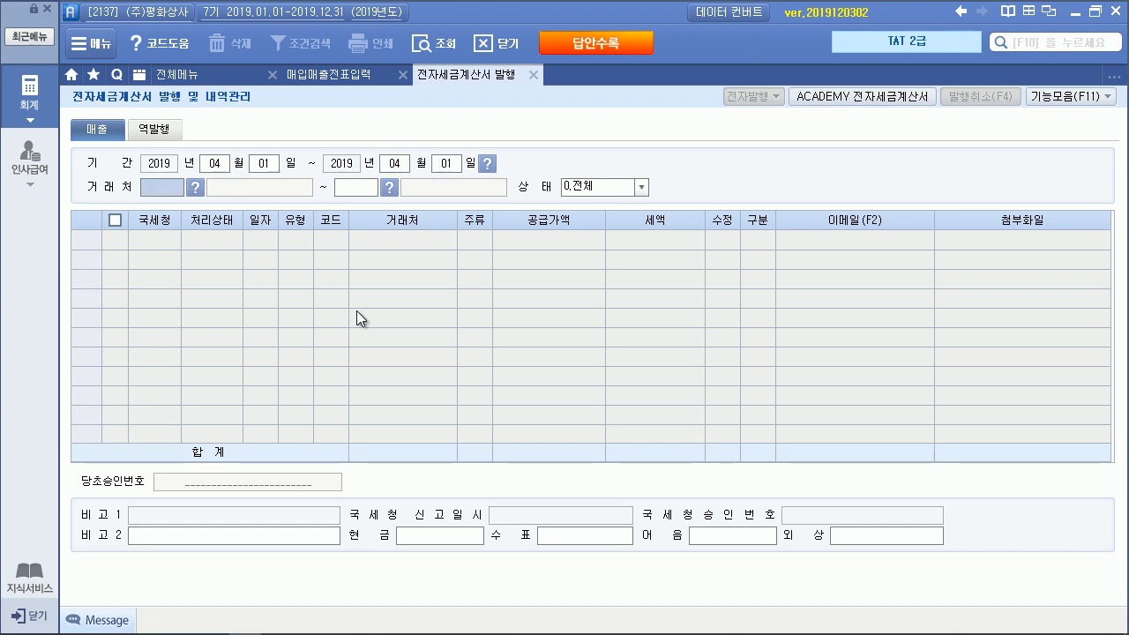
{"action": "key", "text": "F2"}
{"action": "type", "text": "중고"}
{"action": "key", "text": "Return"}
{"action": "key", "text": "Return"}
{"action": "key", "text": "Return"}
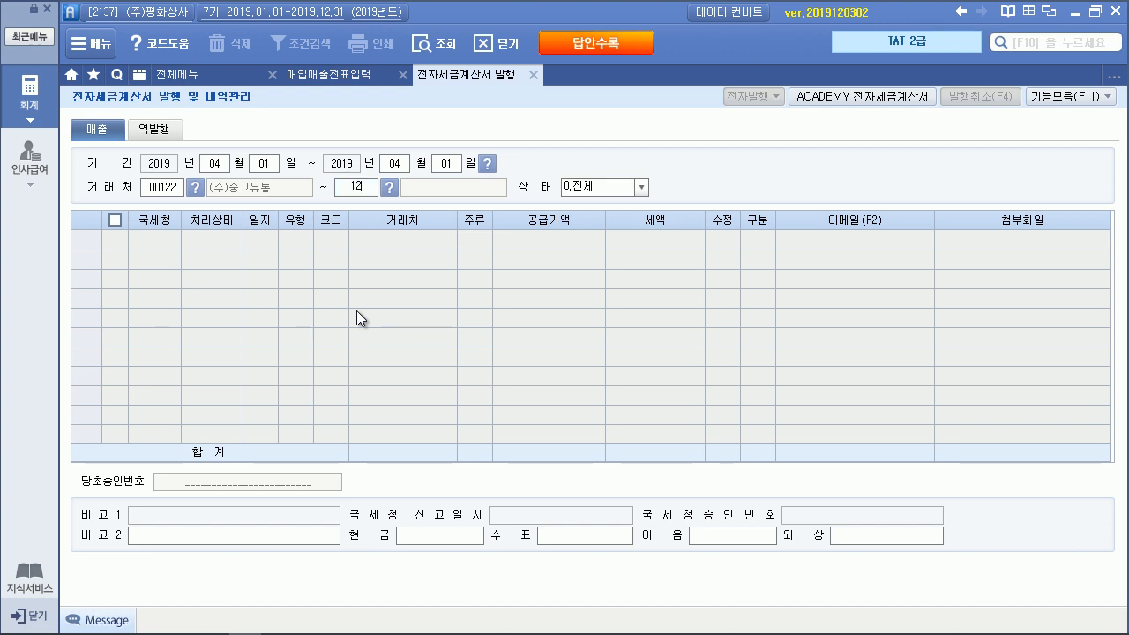
{"action": "key", "text": "Return"}
{"action": "key", "text": "Return"}
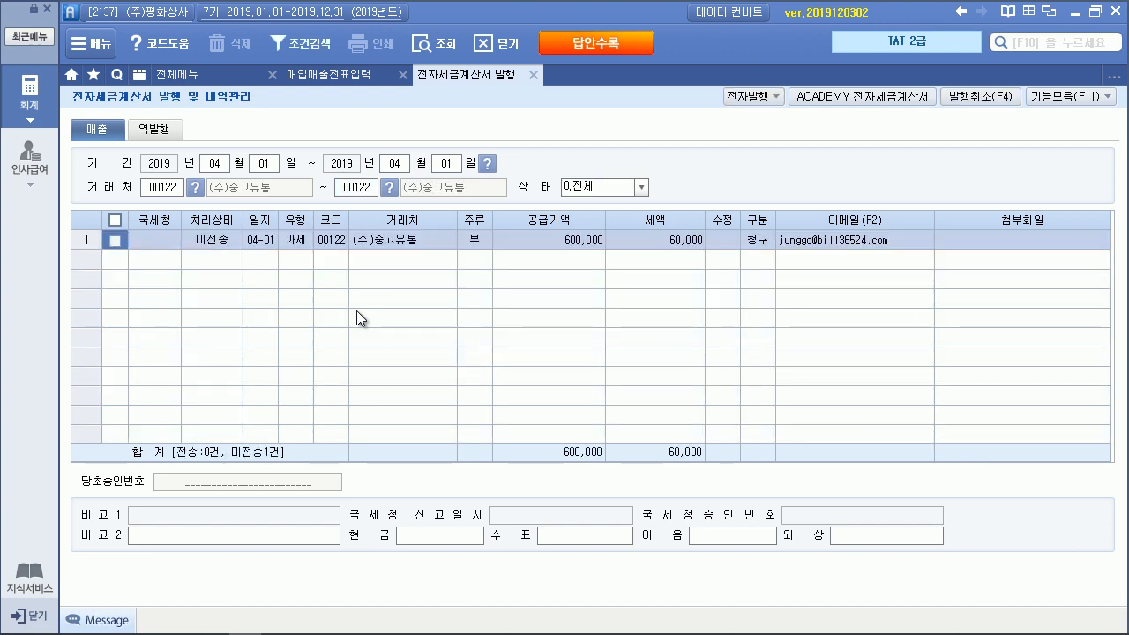
Select the listed invoice and leave its cash amount field empty
{"action": "left_click", "coordinate": [116, 219]}
{"action": "left_click", "coordinate": [448, 532]}
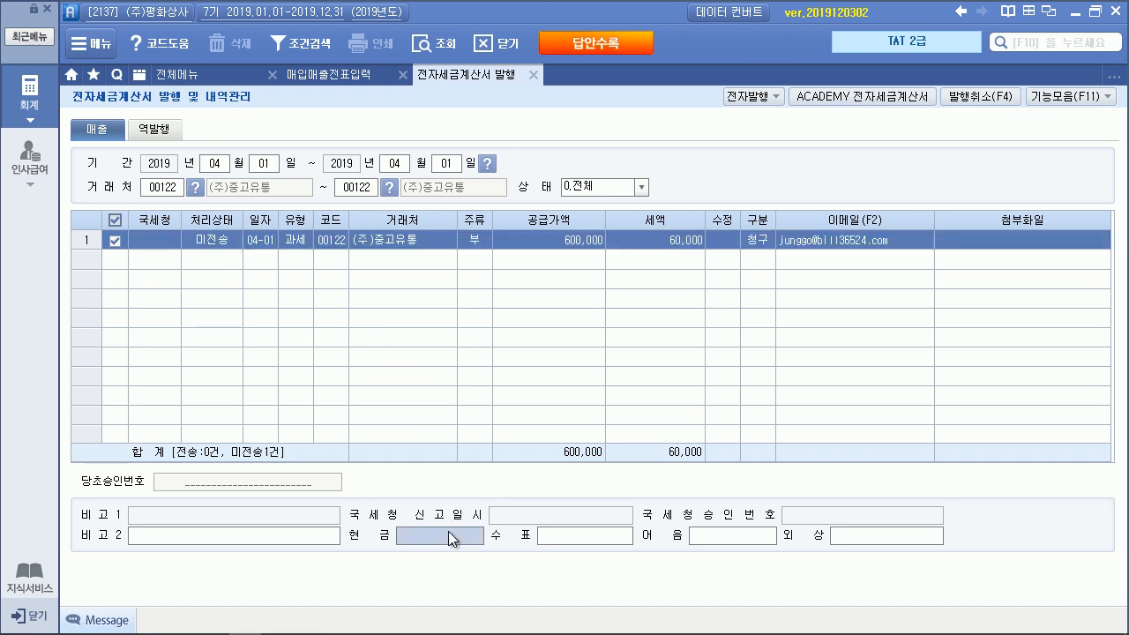
{"action": "type", "text": "660000"}
{"action": "key", "text": "Return"}
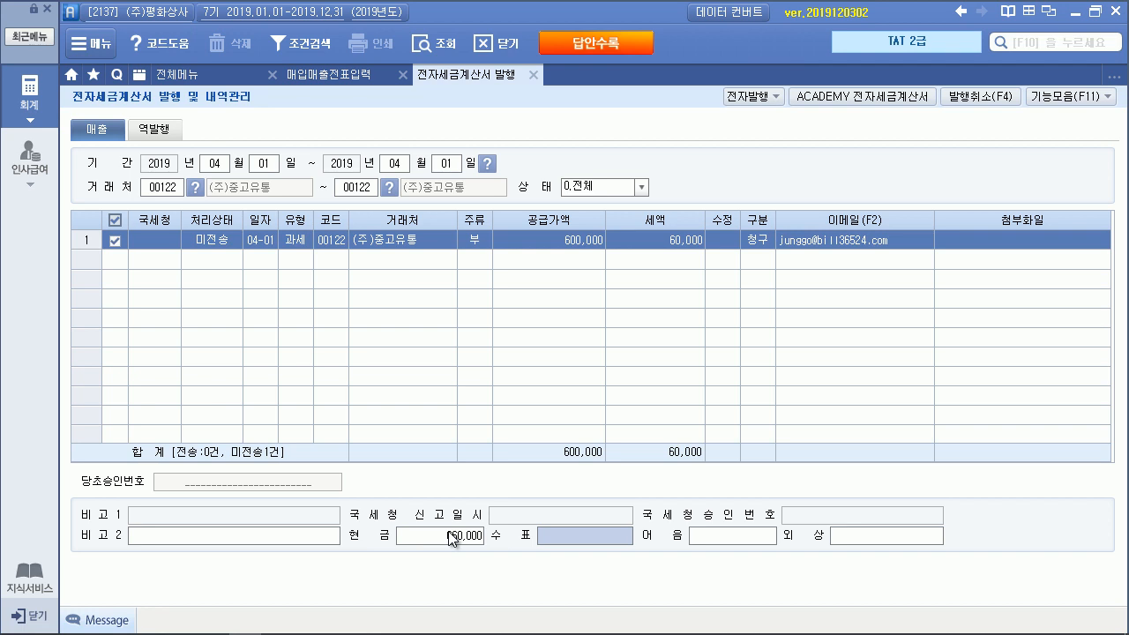
{"action": "left_click", "coordinate": [448, 535]}
{"action": "key", "text": "BackSpace"}
{"action": "key", "text": "Return"}
Issue the checked invoice electronically through login and the preview's 발행 button
{"action": "left_click", "coordinate": [734, 101]}
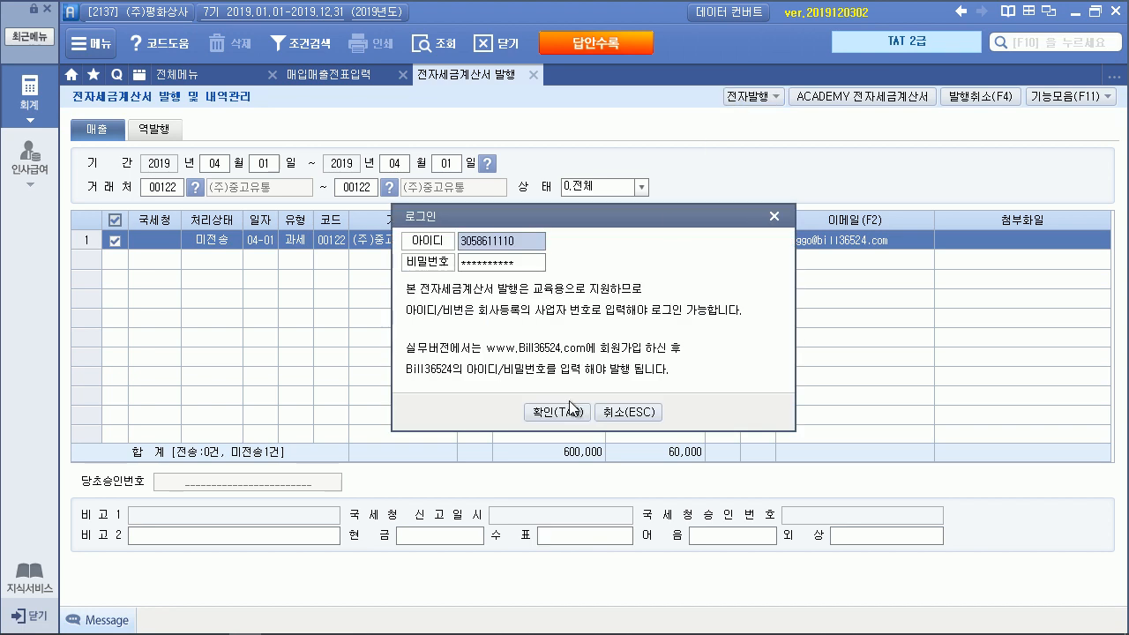
{"action": "left_click", "coordinate": [568, 405]}
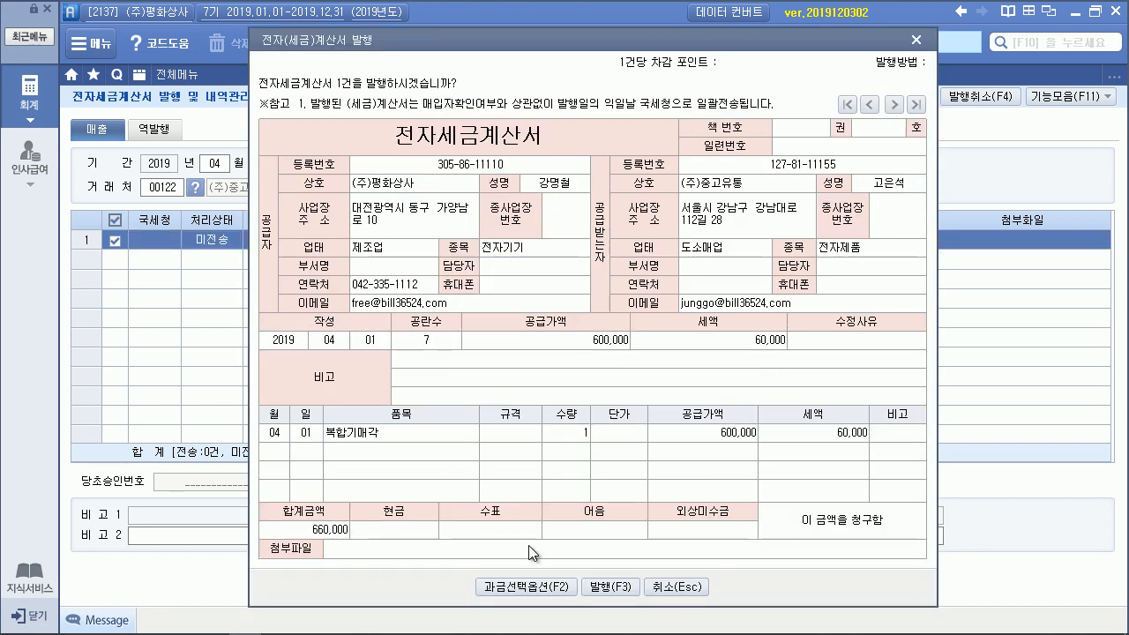
{"action": "left_click", "coordinate": [625, 589]}
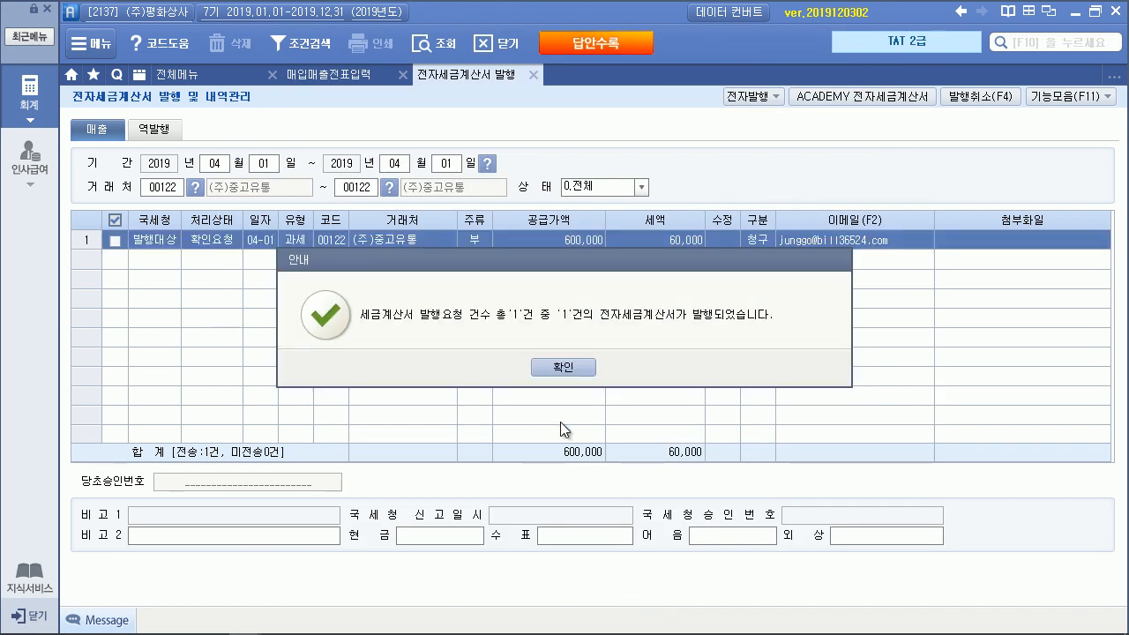
{"action": "left_click", "coordinate": [555, 367]}
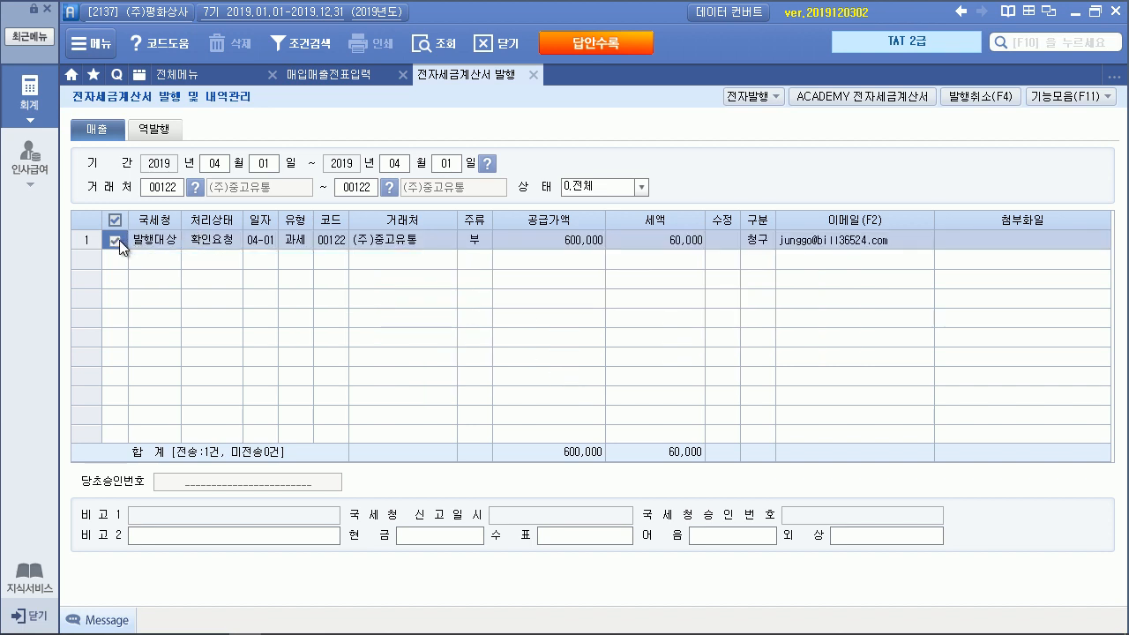
Send the unsent sales invoice to the tax office from the e-tax invoice service
{"action": "left_click", "coordinate": [850, 96]}
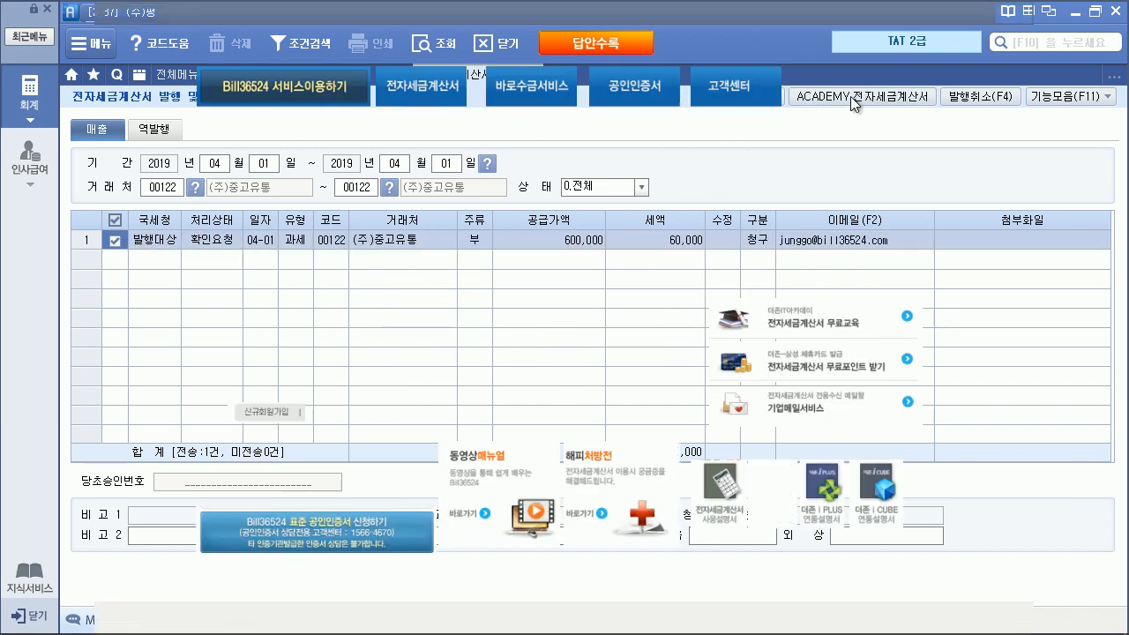
{"action": "left_click", "coordinate": [391, 352]}
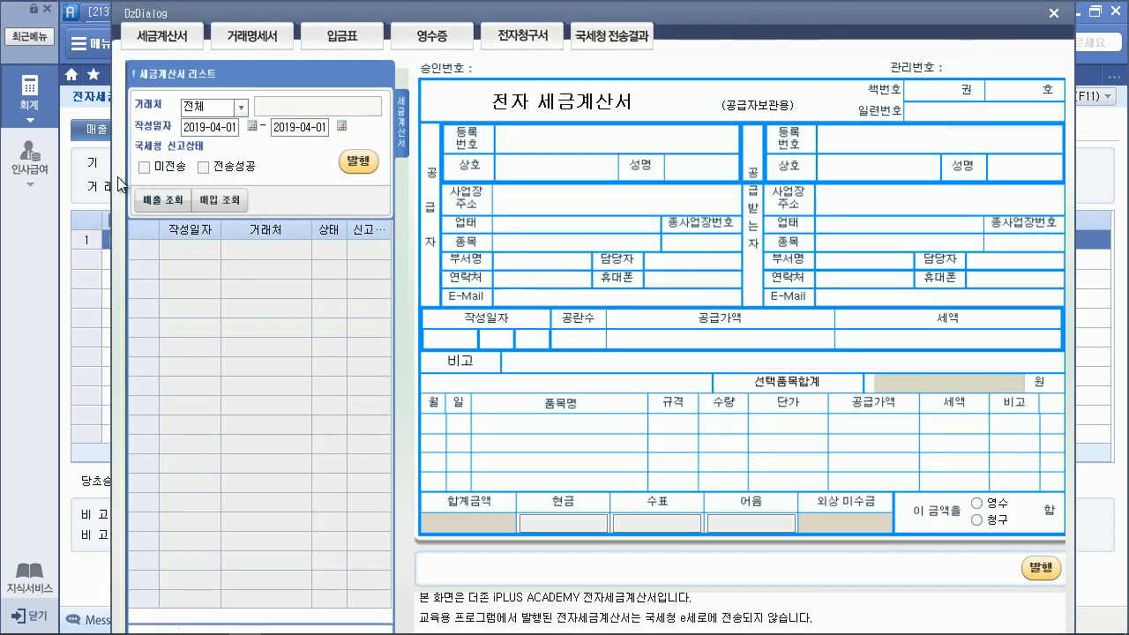
{"action": "left_click", "coordinate": [145, 168]}
{"action": "left_click", "coordinate": [160, 200]}
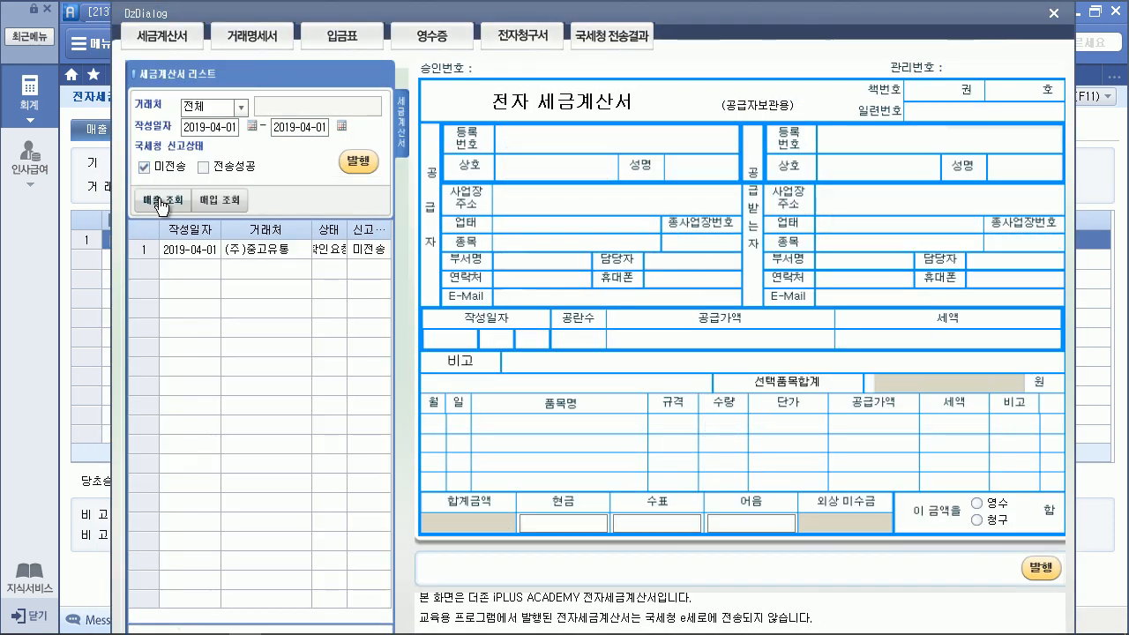
{"action": "left_click", "coordinate": [1041, 570]}
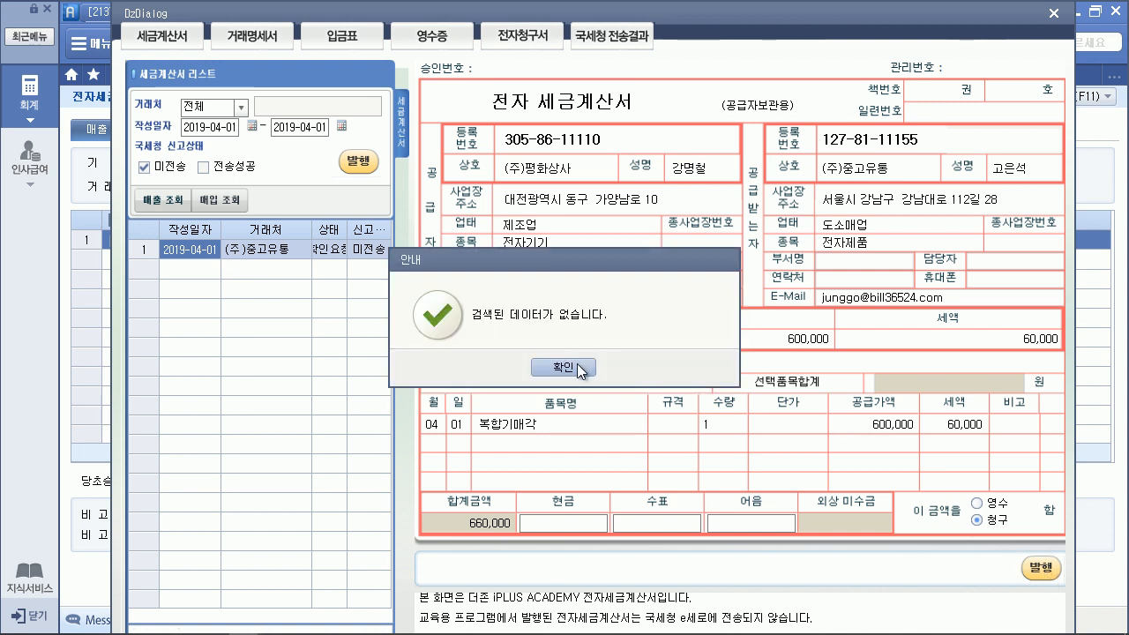
{"action": "left_click", "coordinate": [581, 368]}
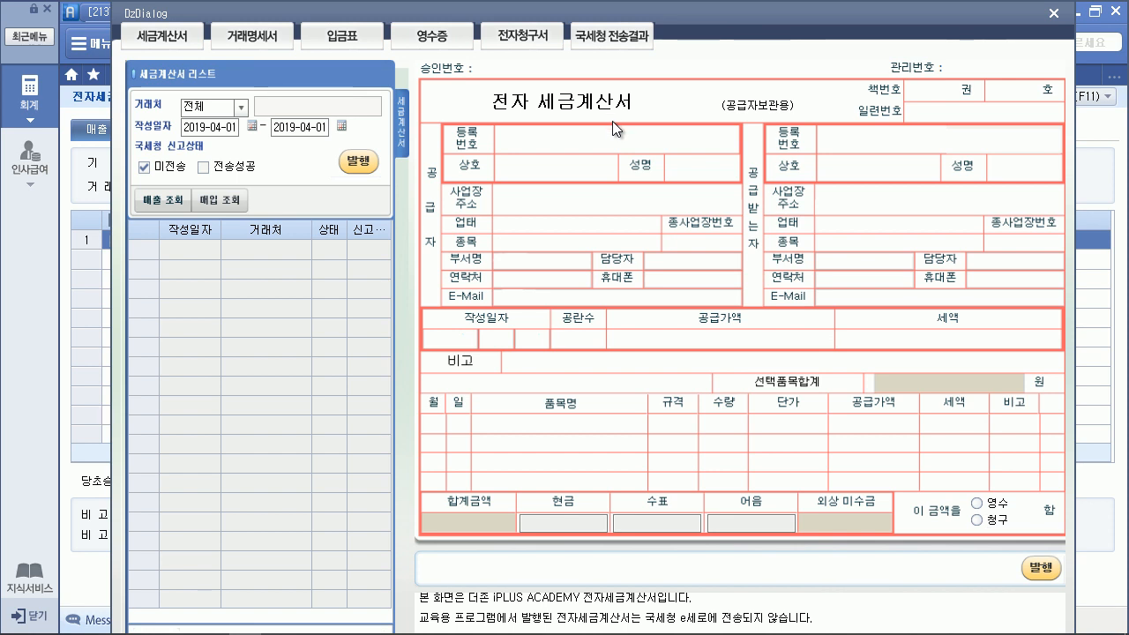
Check the sales transmission results for 전송성공, then close the results window
{"action": "left_click", "coordinate": [594, 42]}
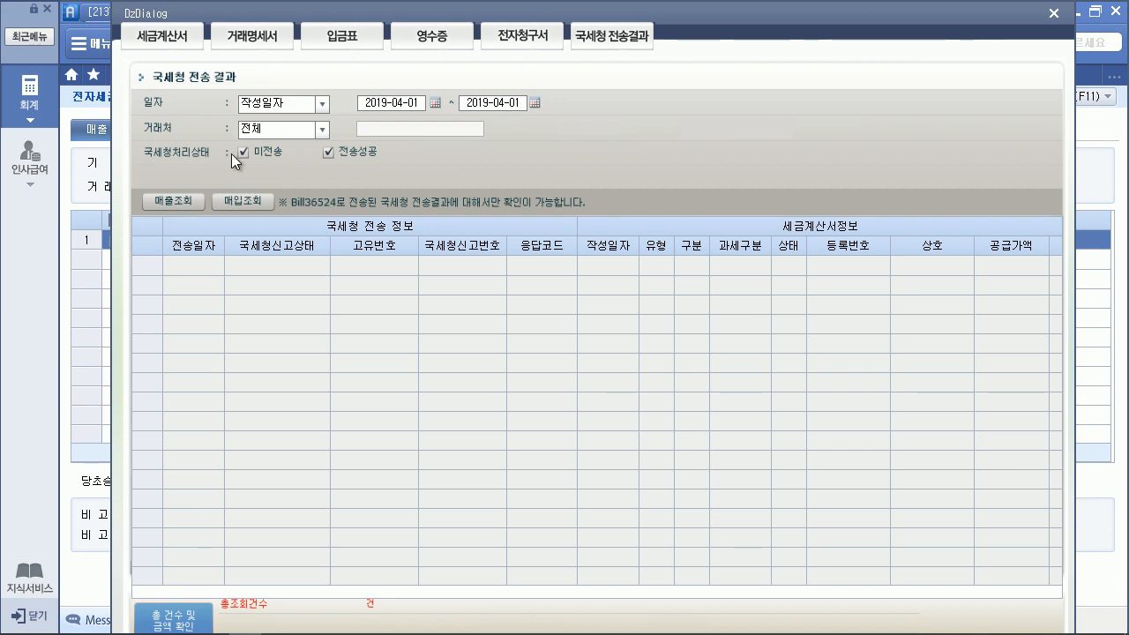
{"action": "left_click", "coordinate": [181, 202]}
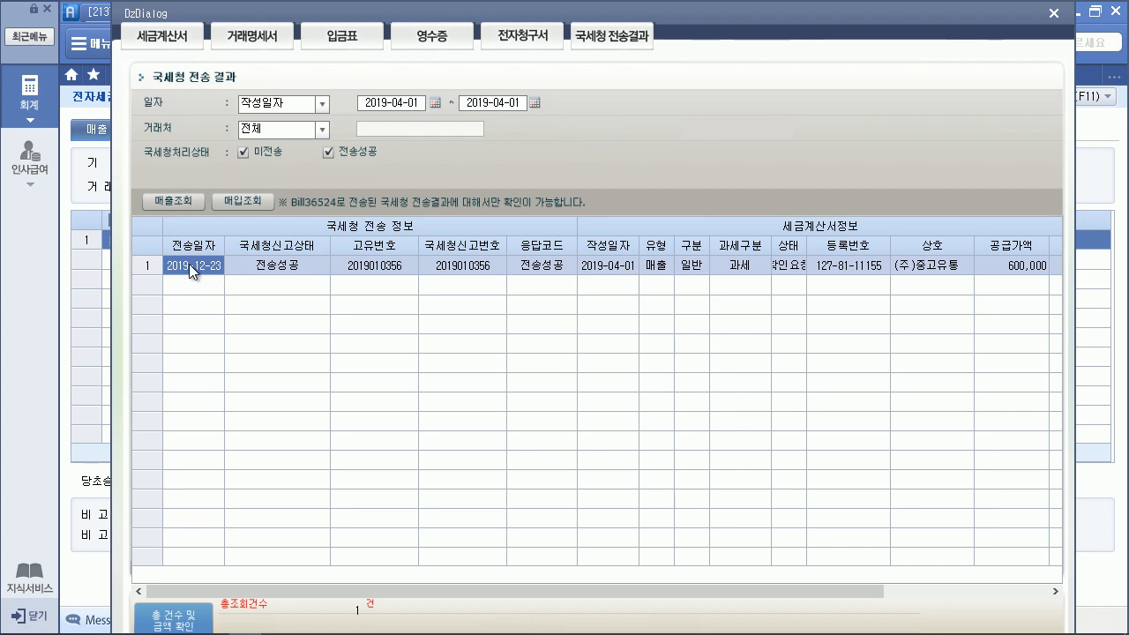
{"action": "left_click", "coordinate": [1053, 13]}
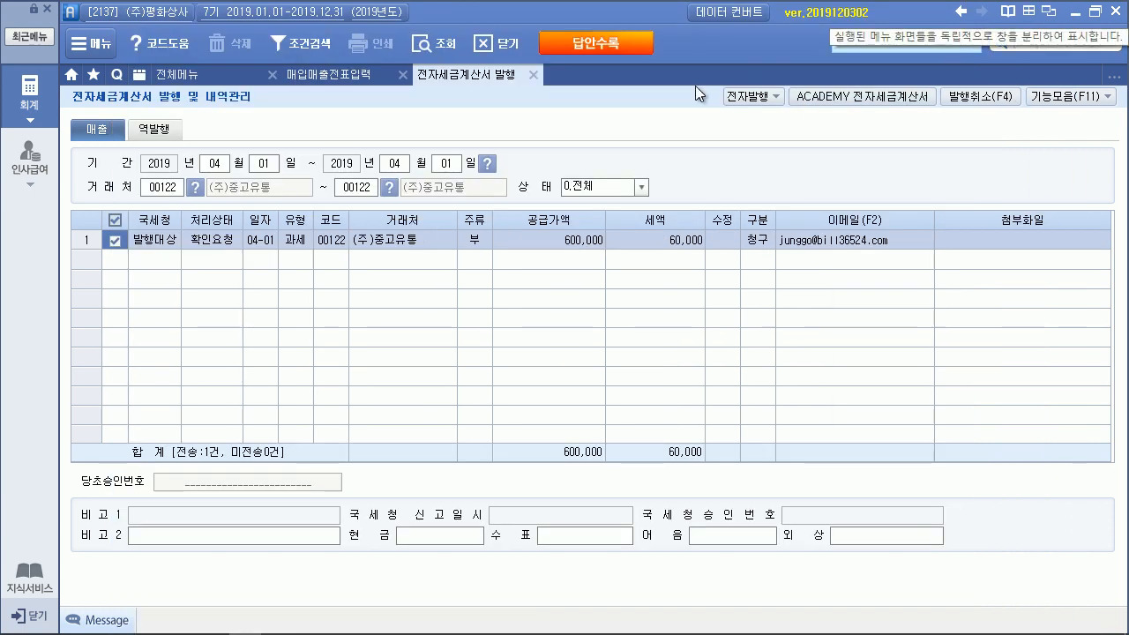
Refresh the 복합기매각 voucher so it shows 전자발행, then switch to the exam PDF
{"action": "left_click", "coordinate": [348, 78]}
{"action": "left_click", "coordinate": [1060, 185]}
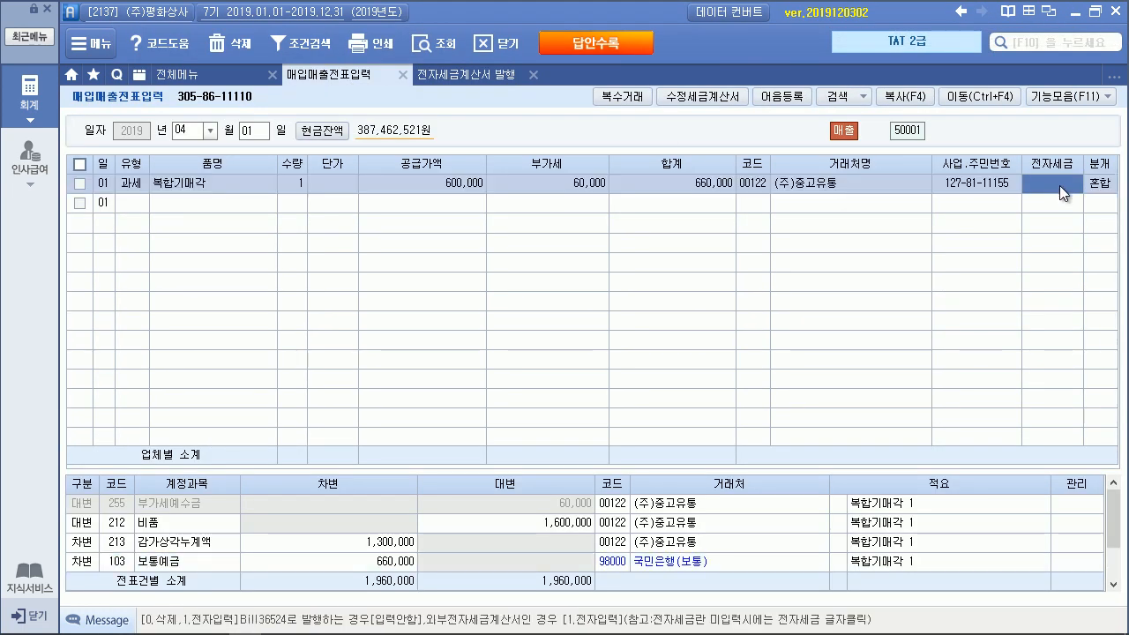
{"action": "left_click", "coordinate": [454, 47]}
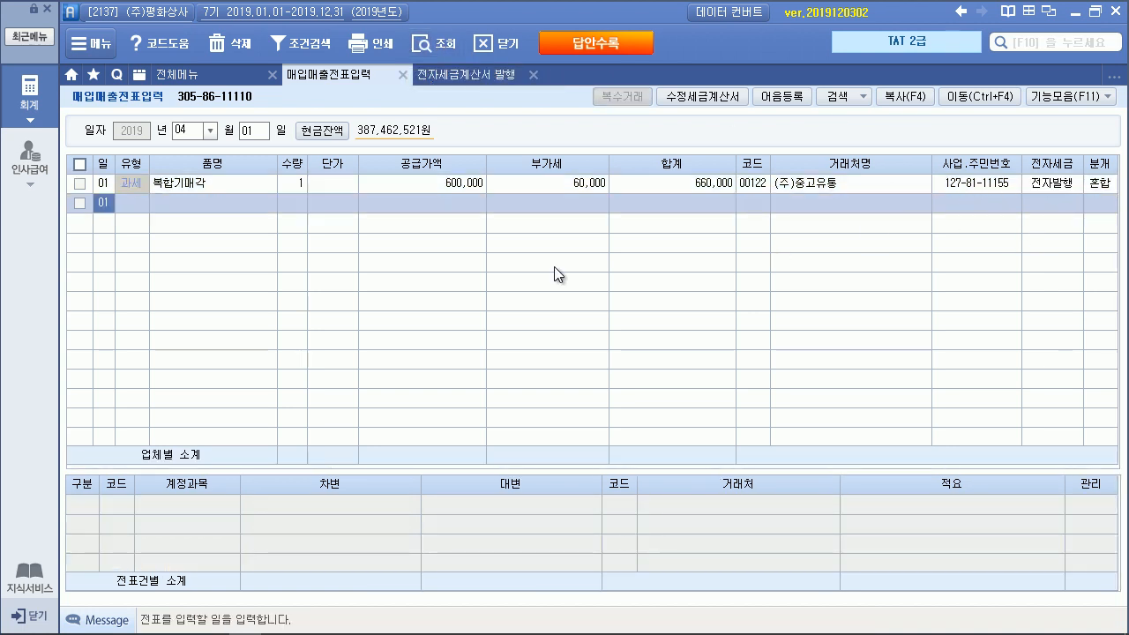
{"action": "key", "text": "alt+Tab"}
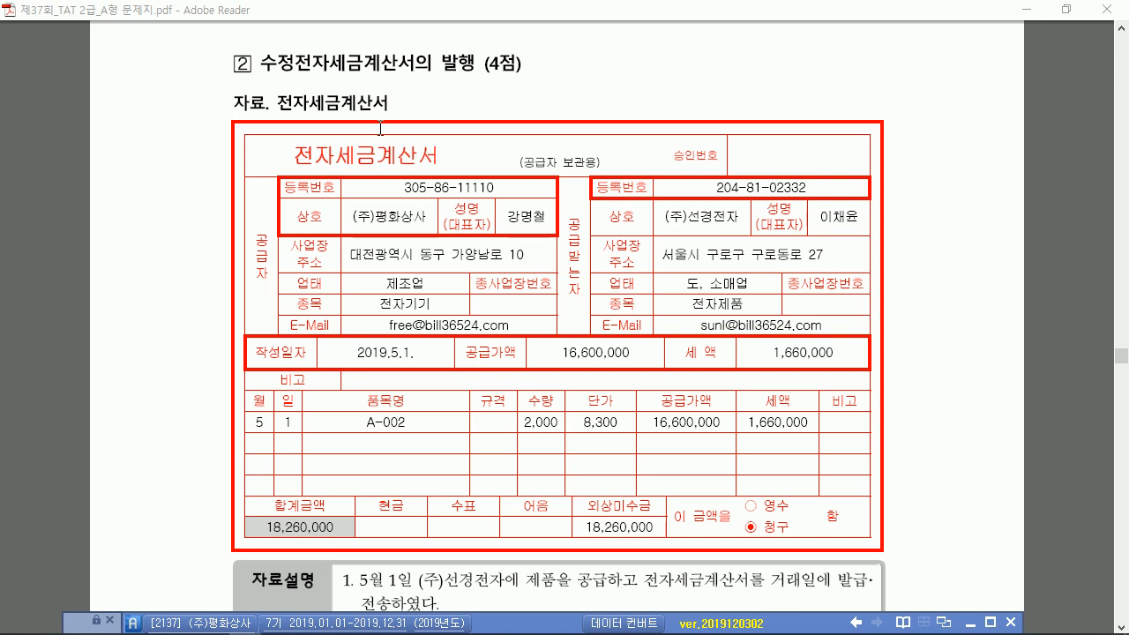
Mark the 5월 30일 decision date and work out 2,000 × 300원 discount on the PDF
{"action": "scroll", "coordinate": [412, 220], "scroll_direction": "down", "scroll_amount": 4}
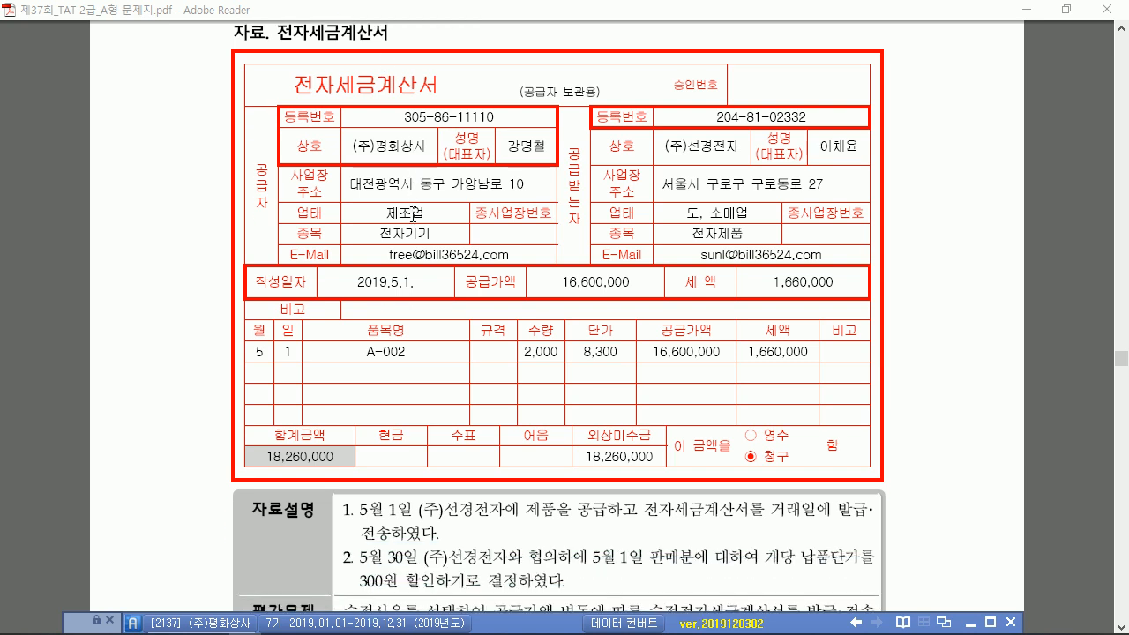
{"action": "scroll", "coordinate": [412, 212], "scroll_direction": "down", "scroll_amount": 1}
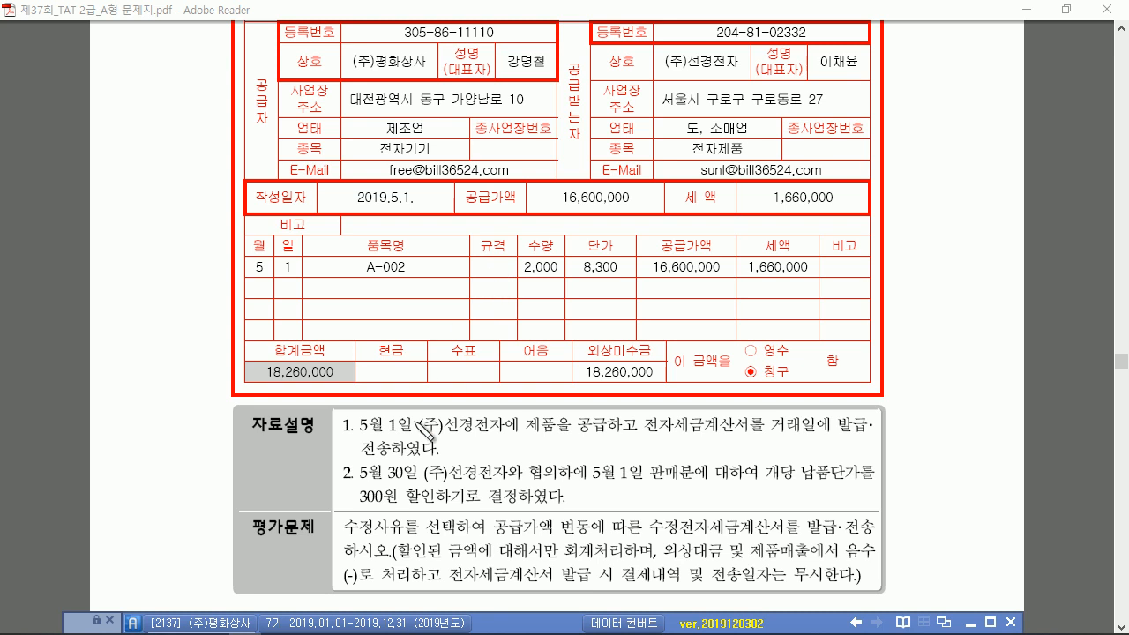
{"action": "left_click_drag", "start_coordinate": [414, 490], "coordinate": [420, 474]}
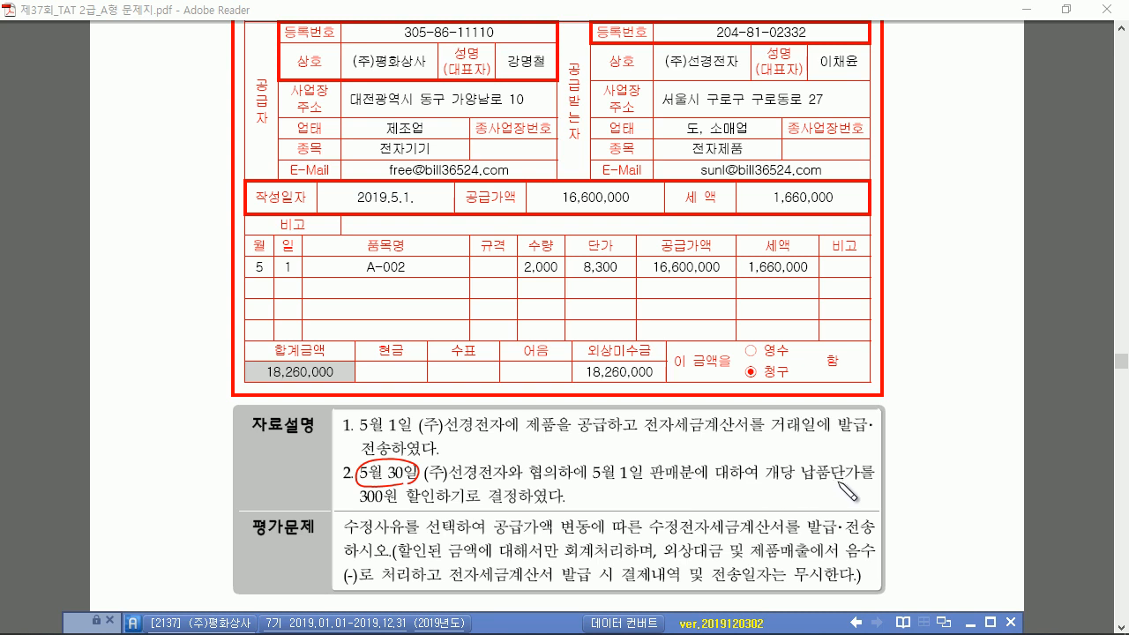
{"action": "left_click_drag", "start_coordinate": [362, 503], "coordinate": [434, 505]}
{"action": "mouse_move", "coordinate": [525, 275]}
{"action": "left_mouse_down"}
{"action": "mouse_move", "coordinate": [561, 277]}
{"action": "mouse_move", "coordinate": [534, 300]}
{"action": "mouse_move", "coordinate": [562, 294]}
{"action": "left_mouse_up"}
{"action": "left_click_drag", "start_coordinate": [567, 295], "coordinate": [603, 296]}
{"action": "left_click_drag", "start_coordinate": [591, 301], "coordinate": [655, 299]}
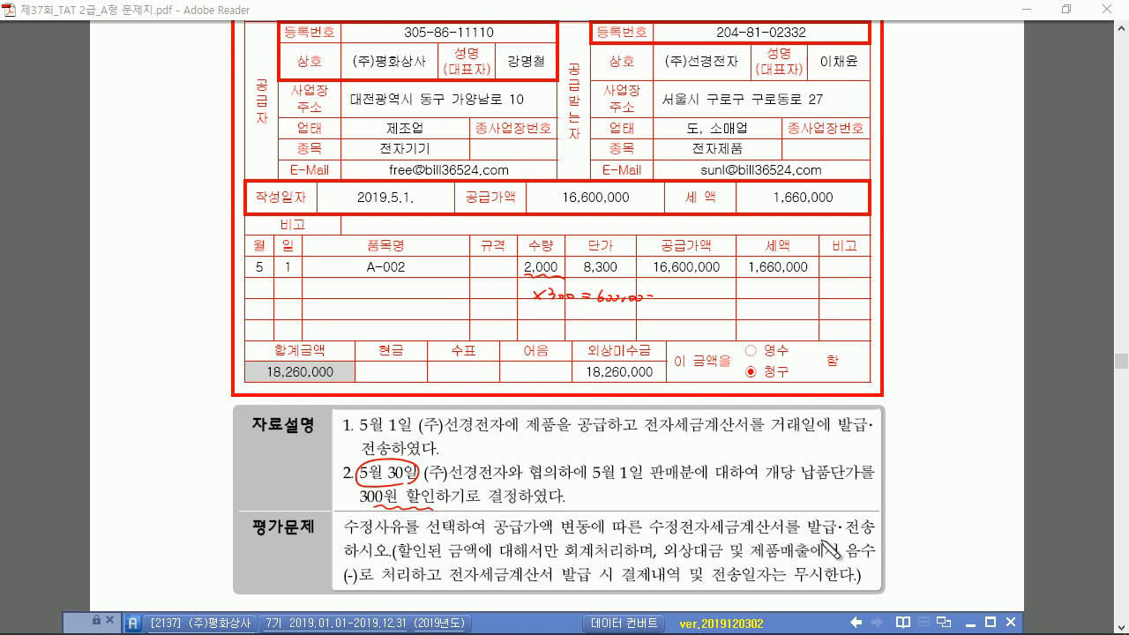
Mark the negative-recording instructions and 18,260,000 receivable, clear annotations, and raise Smart A
{"action": "left_click_drag", "start_coordinate": [414, 560], "coordinate": [540, 558]}
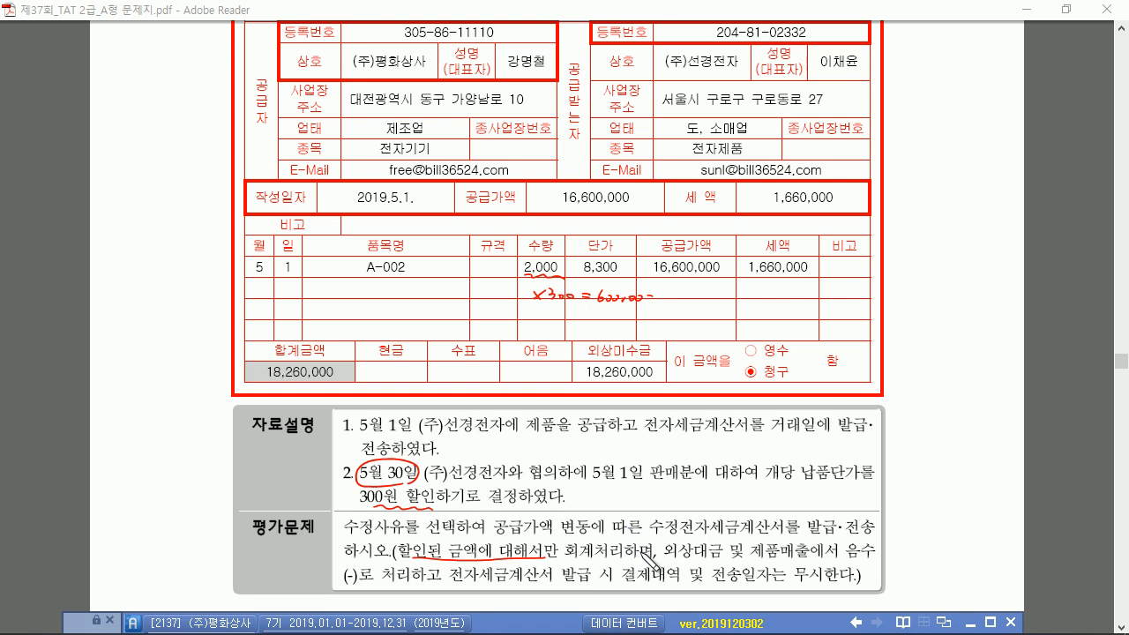
{"action": "left_click_drag", "start_coordinate": [691, 557], "coordinate": [816, 557]}
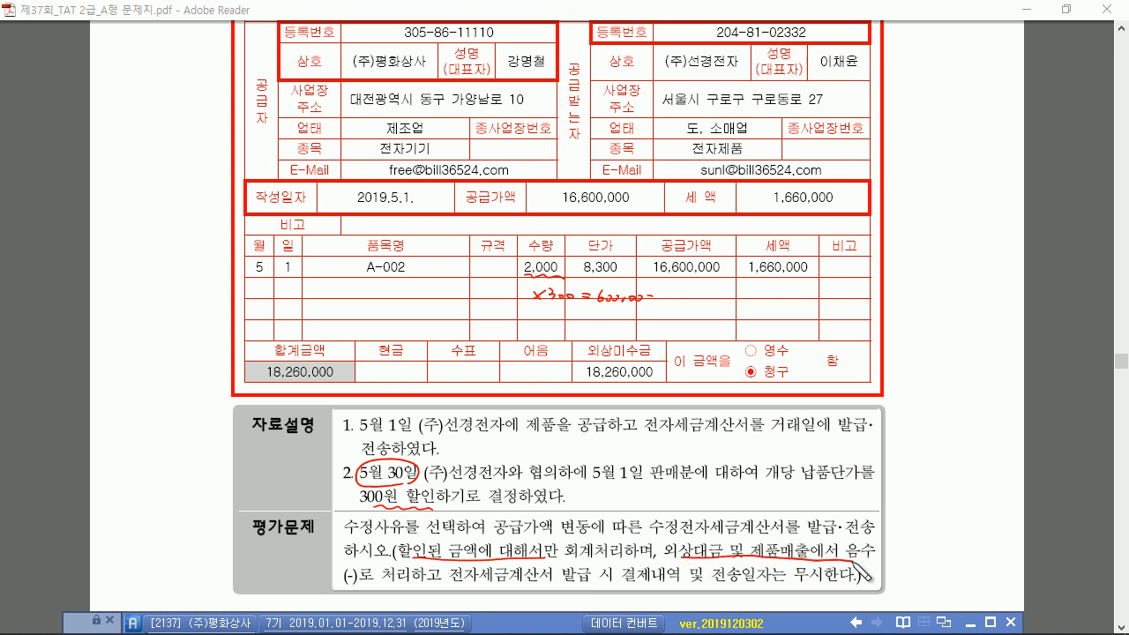
{"action": "left_click_drag", "start_coordinate": [360, 585], "coordinate": [421, 588]}
{"action": "mouse_move", "coordinate": [654, 382]}
{"action": "left_mouse_down"}
{"action": "mouse_move", "coordinate": [589, 377]}
{"action": "mouse_move", "coordinate": [640, 382]}
{"action": "left_mouse_up"}
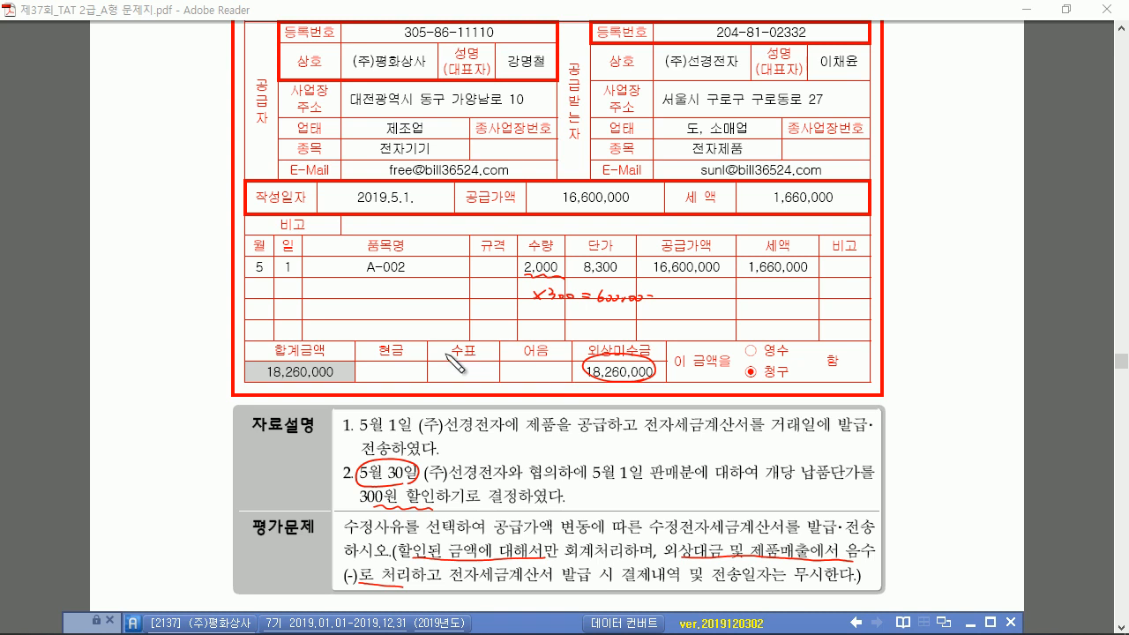
{"action": "key", "text": "e"}
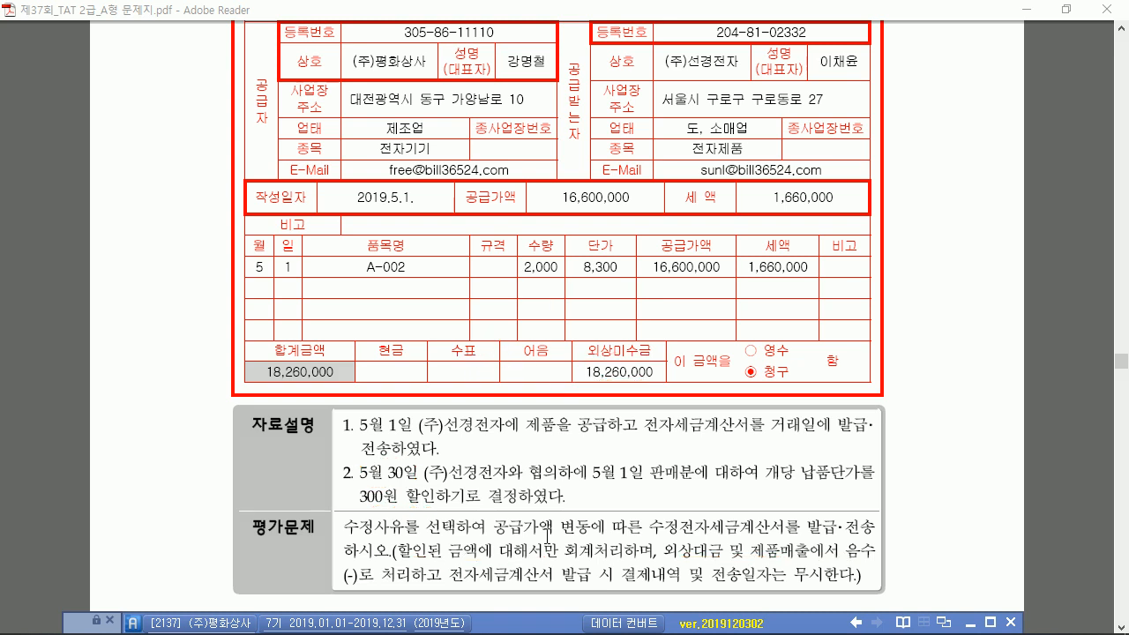
{"action": "left_click_drag", "start_coordinate": [553, 623], "coordinate": [543, 248]}
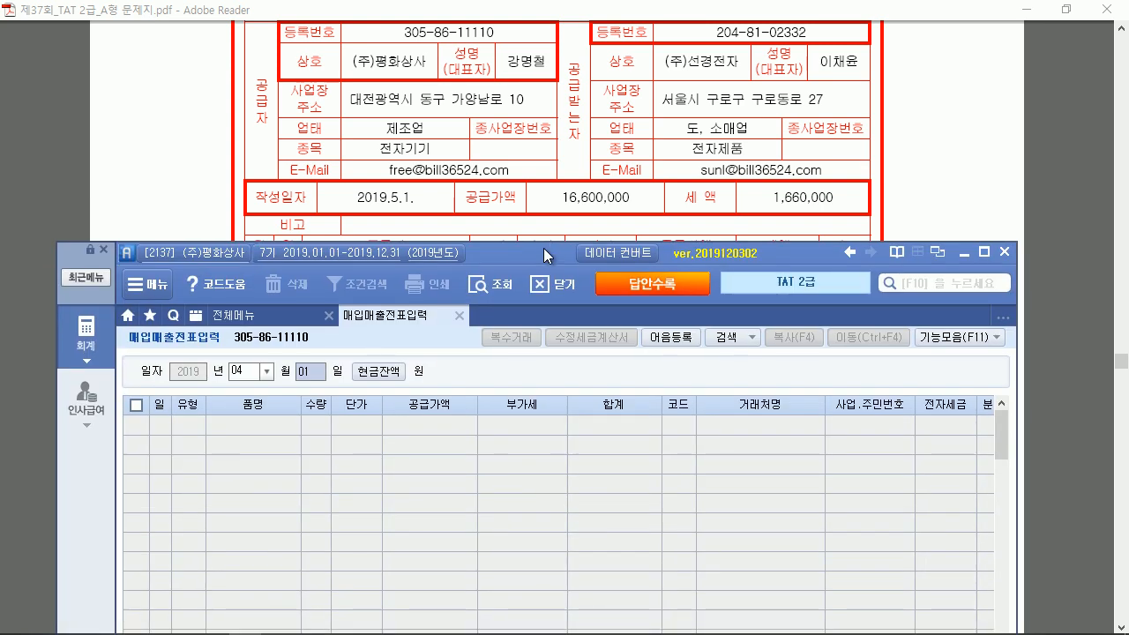
Load the May 1 vouchers and select the A-002 sales entry
{"action": "double_click", "coordinate": [543, 248]}
{"action": "left_click", "coordinate": [200, 130]}
{"action": "type", "text": "05"}
{"action": "key", "text": "Return"}
{"action": "type", "text": "01"}
{"action": "key", "text": "Return"}
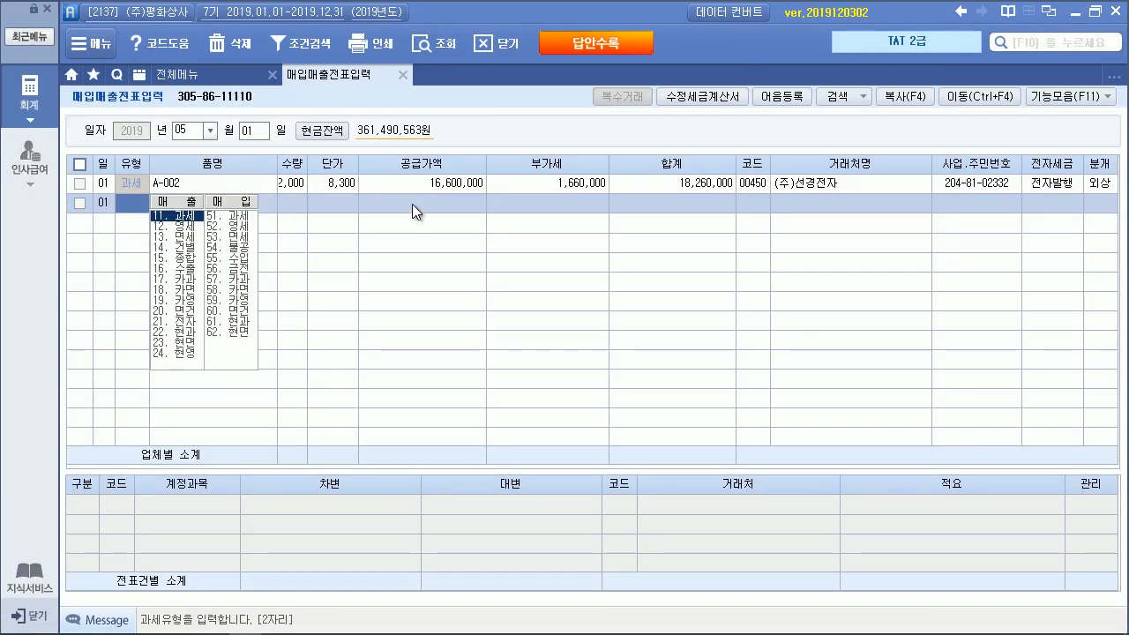
{"action": "left_click", "coordinate": [413, 177]}
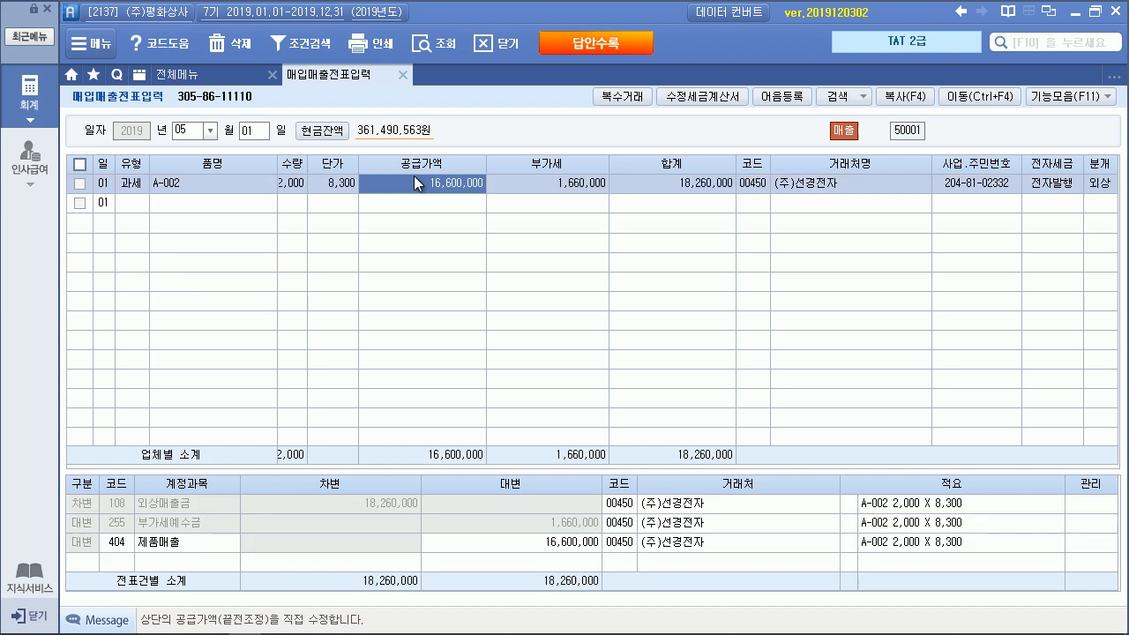
Start an amended tax invoice for a supply value change dated May 30
{"action": "left_click", "coordinate": [690, 98]}
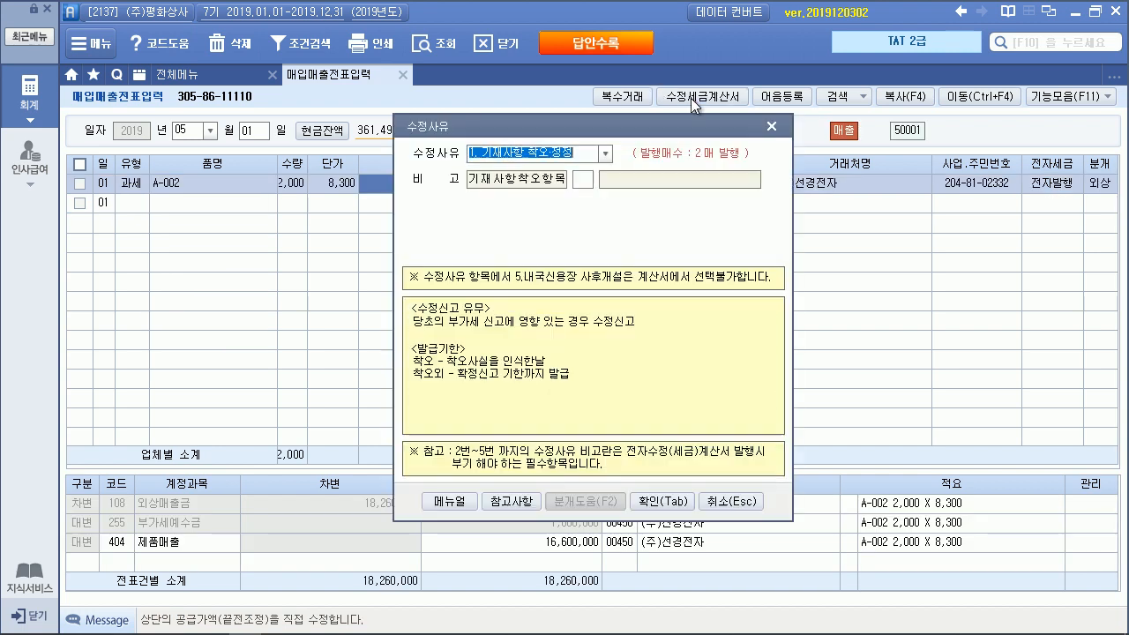
{"action": "left_click", "coordinate": [606, 151]}
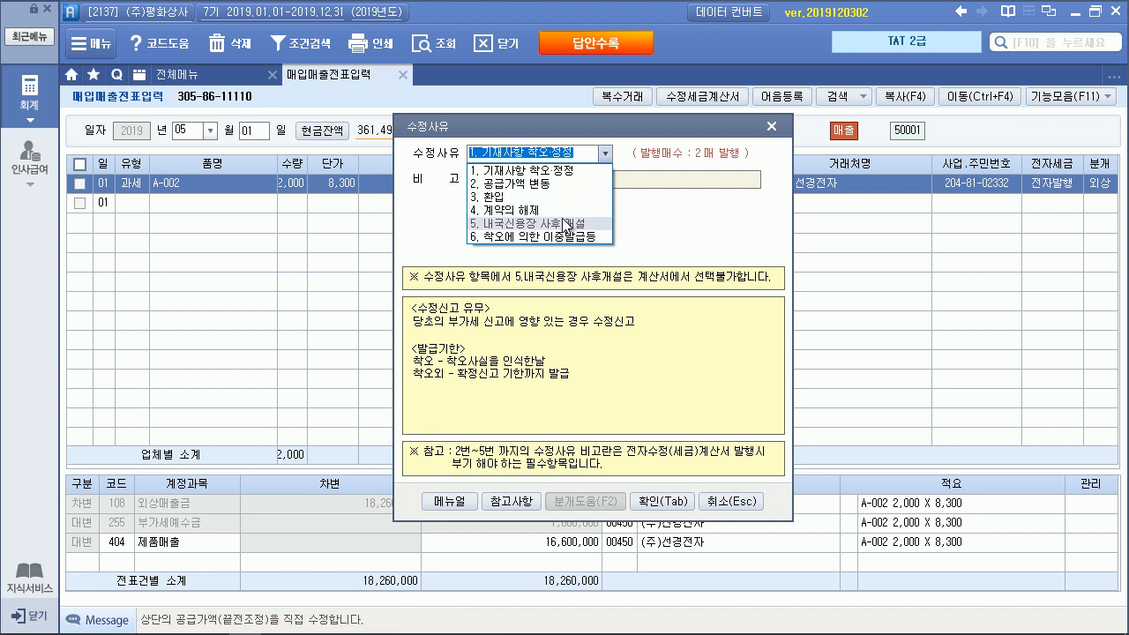
{"action": "left_click", "coordinate": [554, 187]}
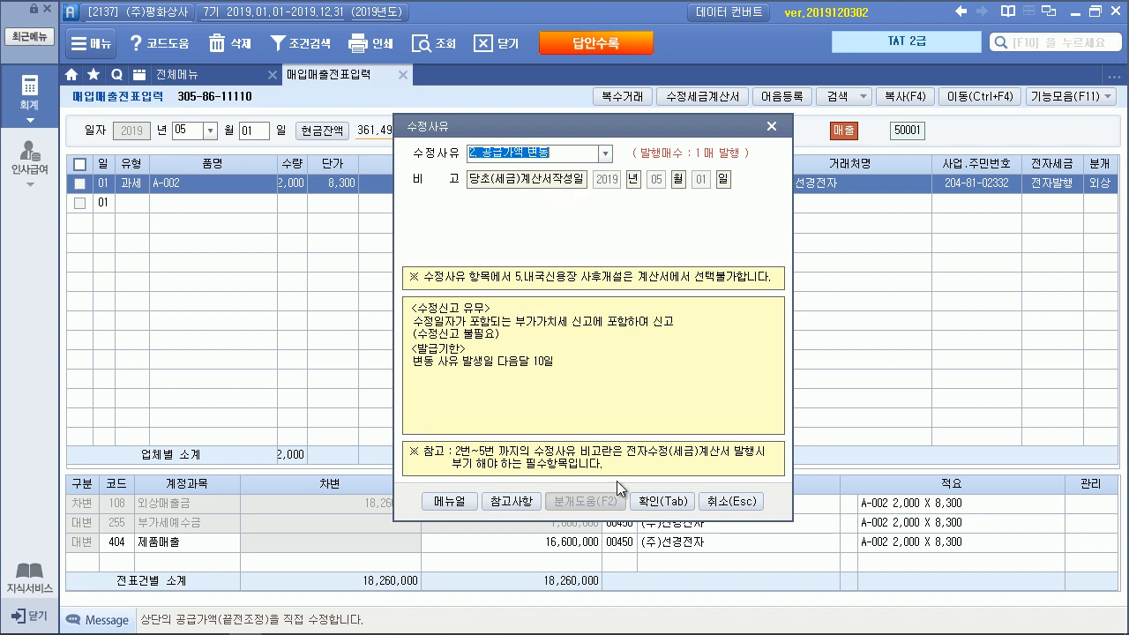
{"action": "left_click", "coordinate": [660, 501]}
{"action": "key", "text": "Return"}
{"action": "type", "text": "30"}
{"action": "key", "text": "Return"}
{"action": "key", "text": "Return"}
{"action": "key", "text": "Return"}
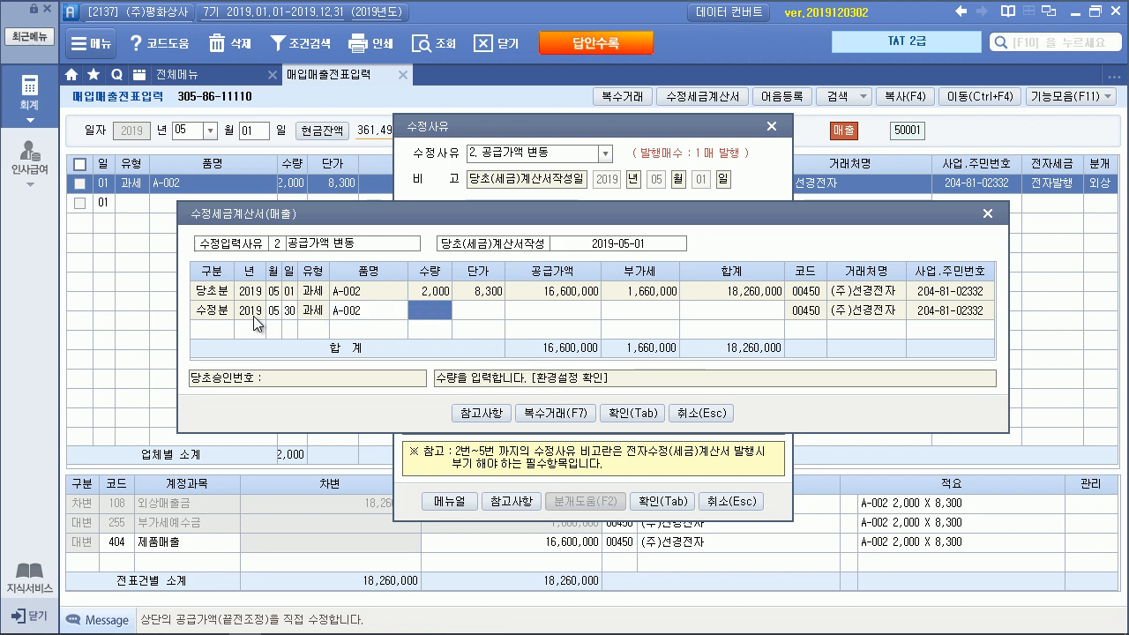
Enter 2,000 units at -300 (-600,000 supply), accept, and load the May 30 vouchers
{"action": "type", "text": "3"}
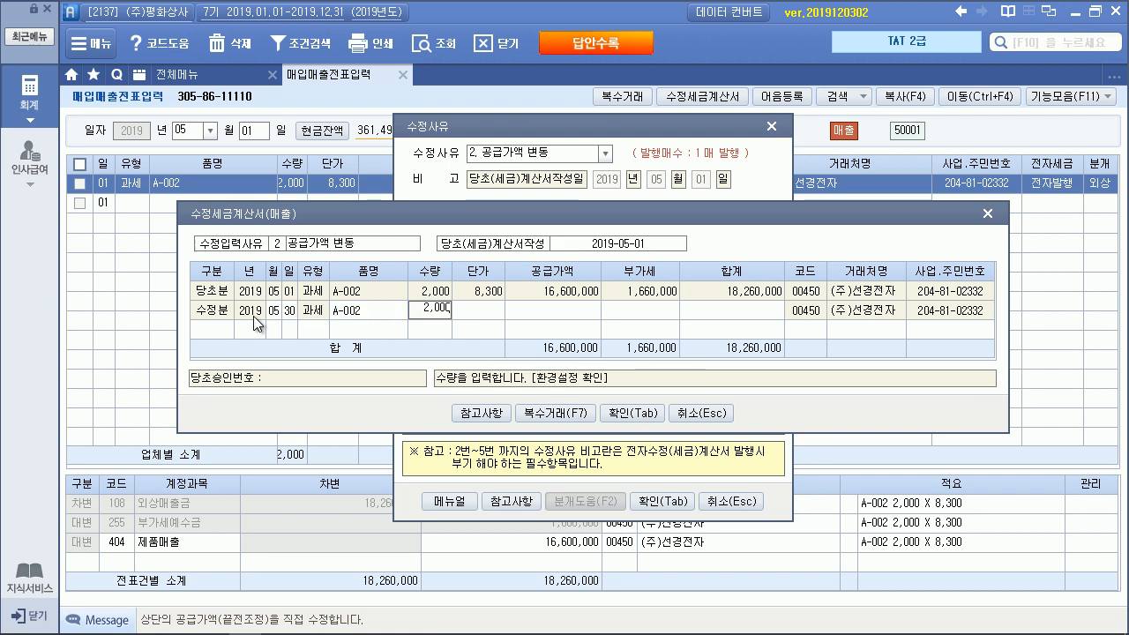
{"action": "key", "text": "Return"}
{"action": "type", "text": "-300"}
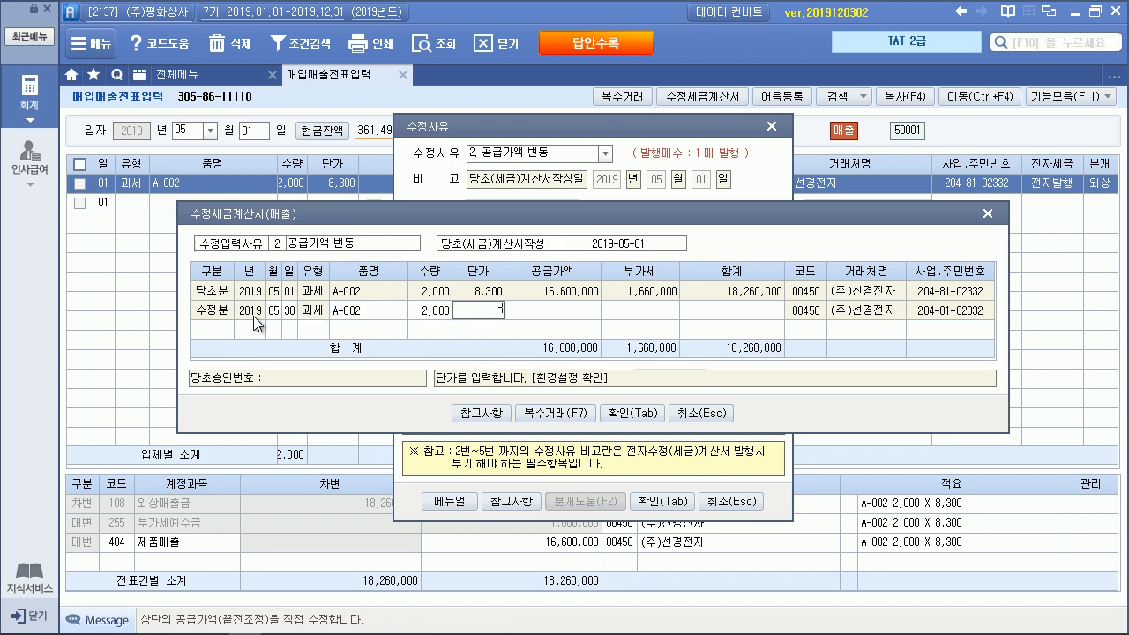
{"action": "key", "text": "Return"}
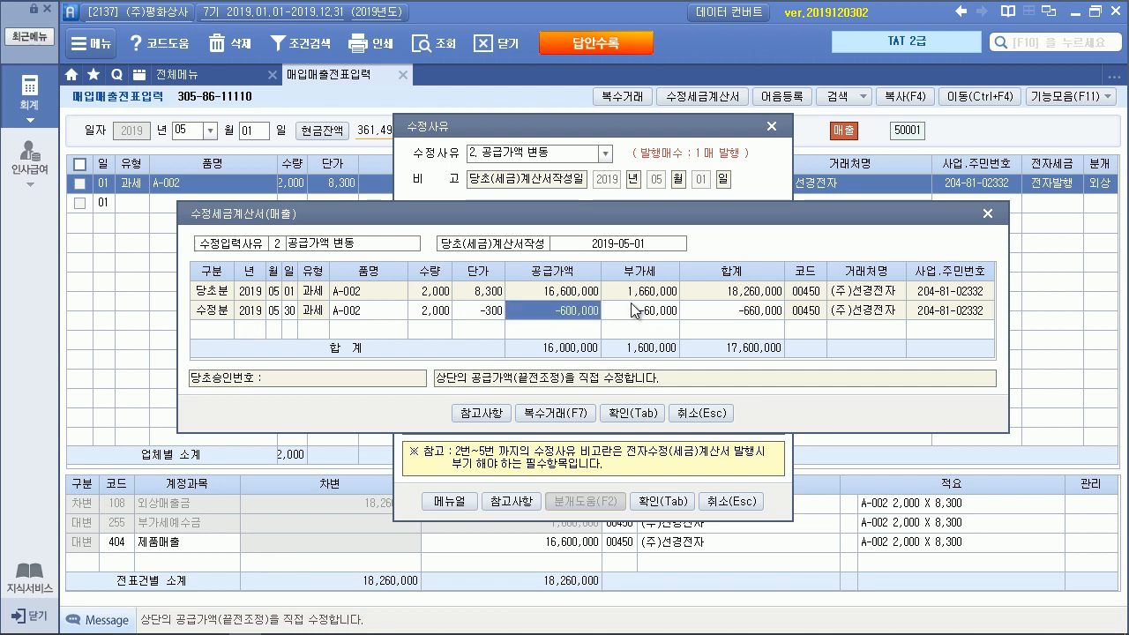
{"action": "left_click", "coordinate": [635, 412]}
{"action": "left_click", "coordinate": [572, 372]}
{"action": "left_click", "coordinate": [256, 132]}
{"action": "type", "text": "30"}
{"action": "key", "text": "Return"}
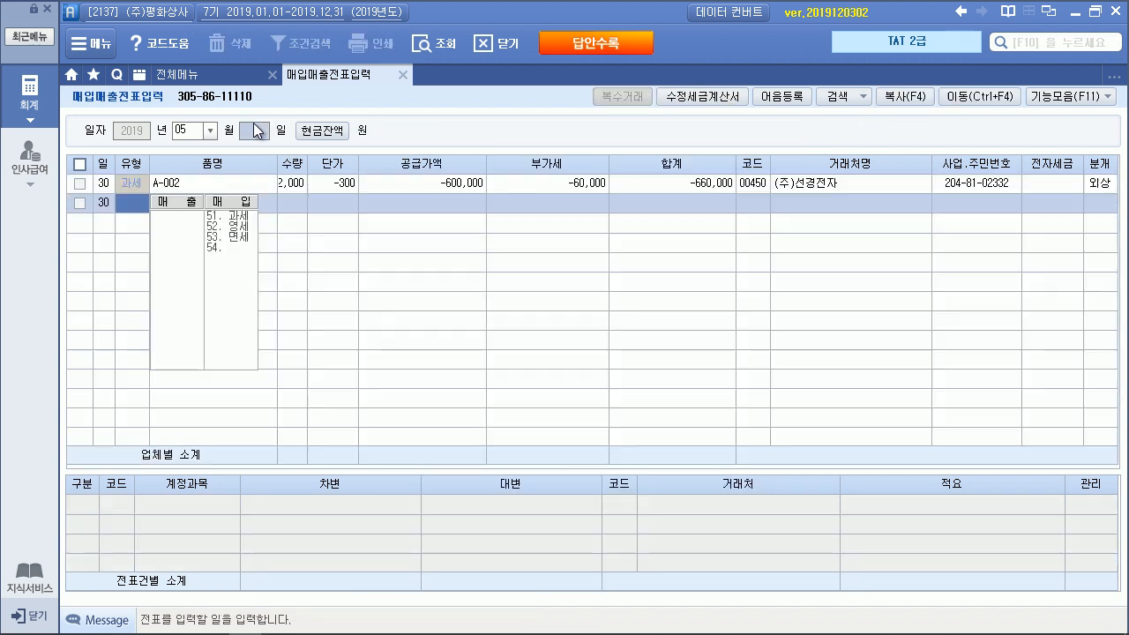
Inspect the 05-30 voucher's 제품매출, 부가세예수금 and 외상매출금 lines, then show the full menu
{"action": "left_click", "coordinate": [571, 185]}
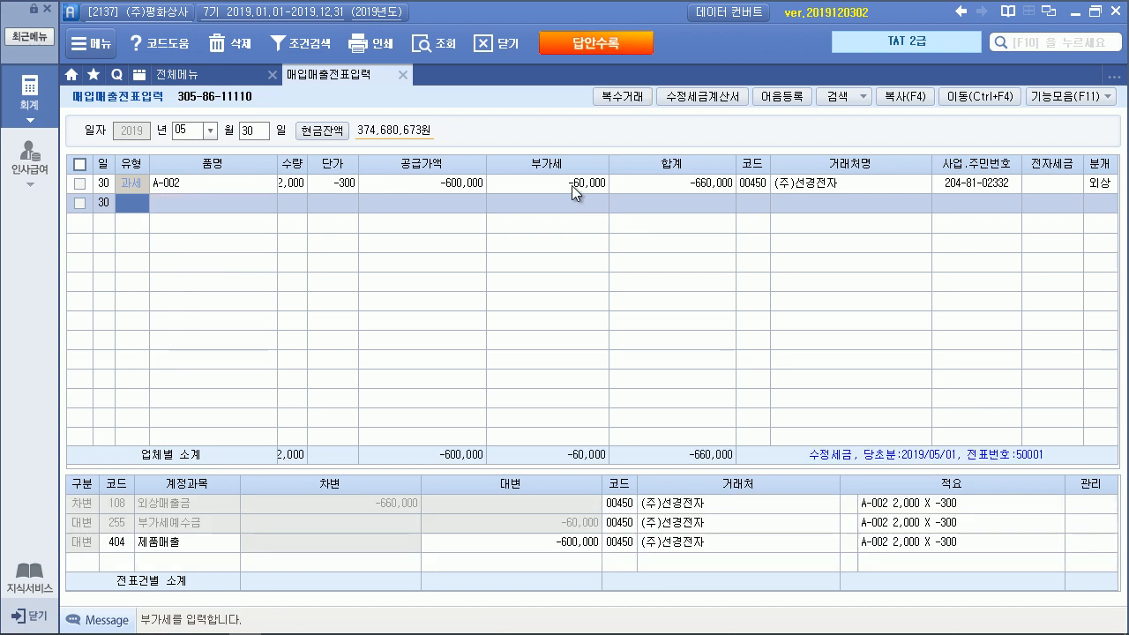
{"action": "left_click", "coordinate": [1090, 186]}
{"action": "left_click", "coordinate": [585, 540]}
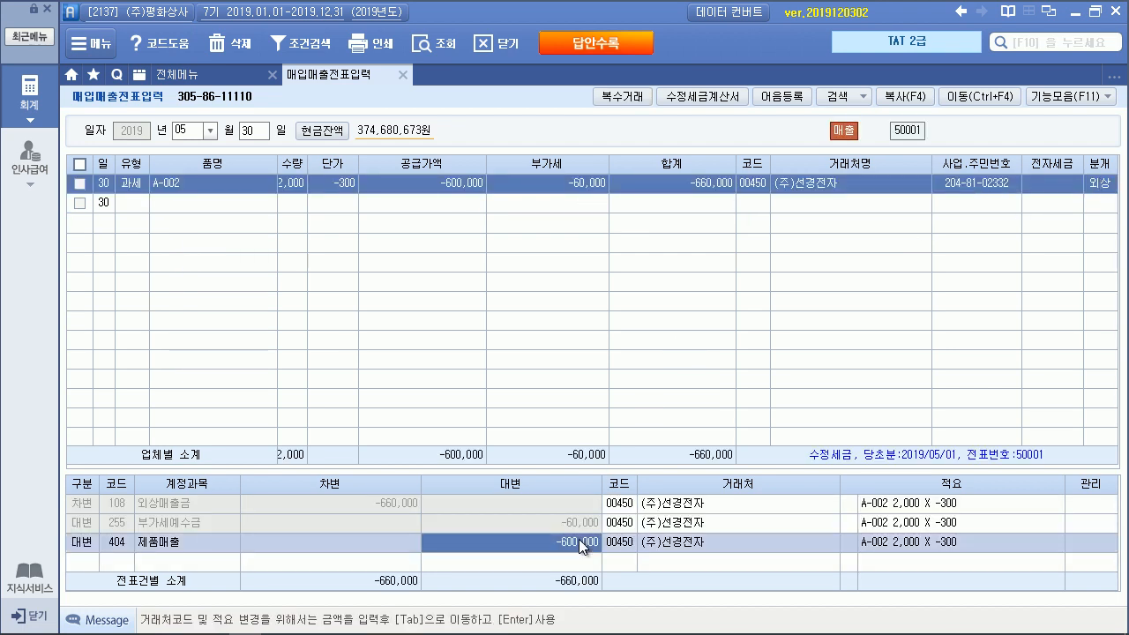
{"action": "left_click", "coordinate": [569, 527]}
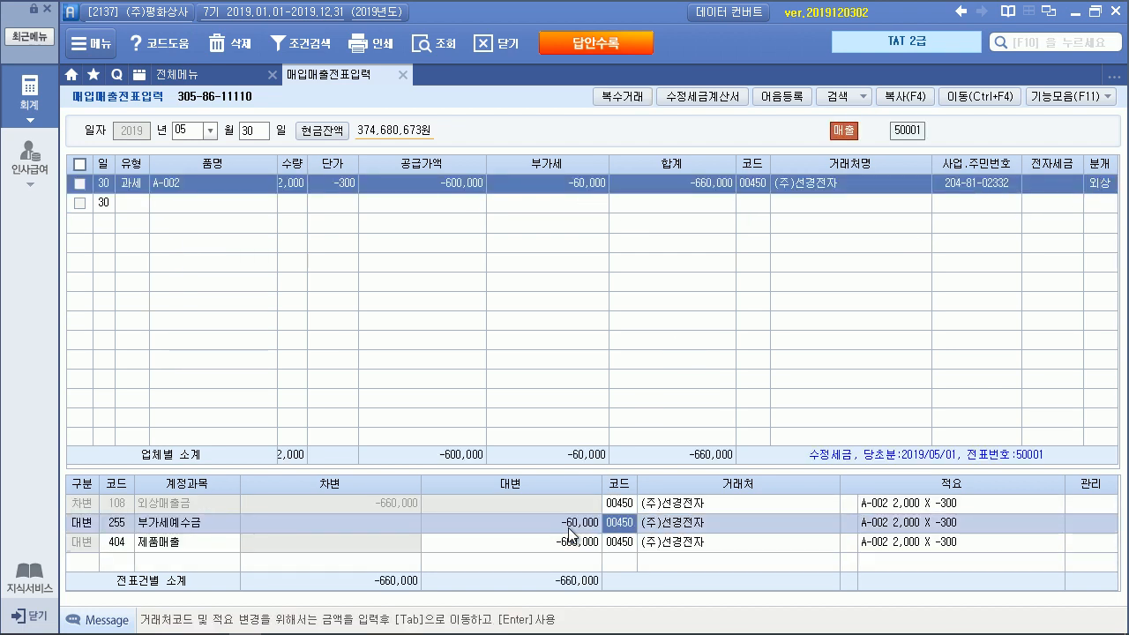
{"action": "left_click", "coordinate": [351, 502]}
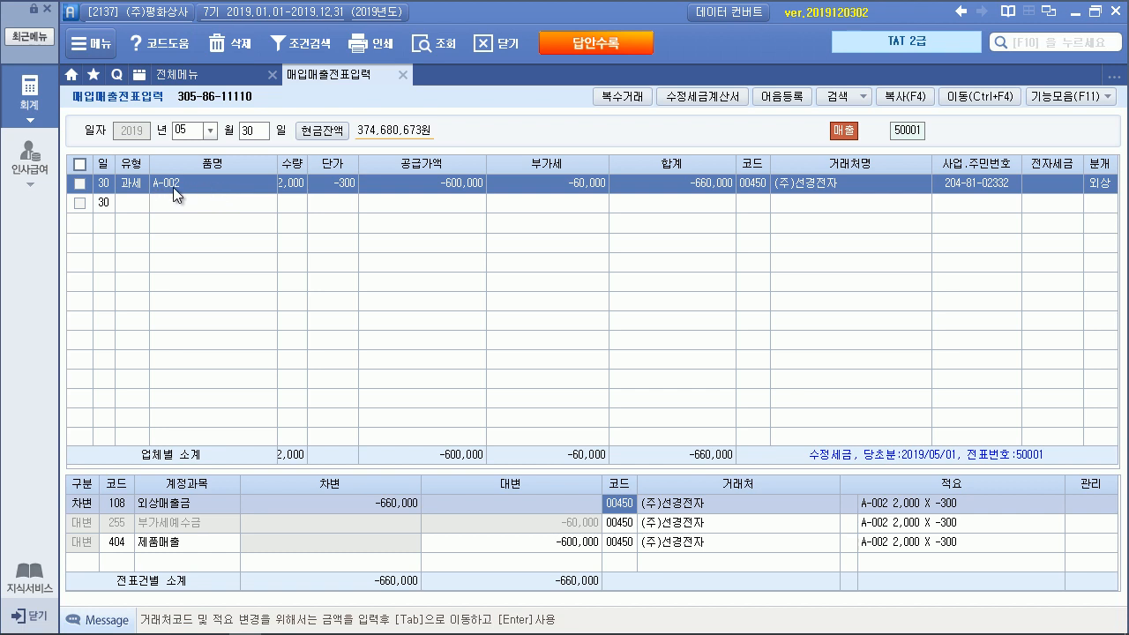
{"action": "left_click", "coordinate": [225, 74]}
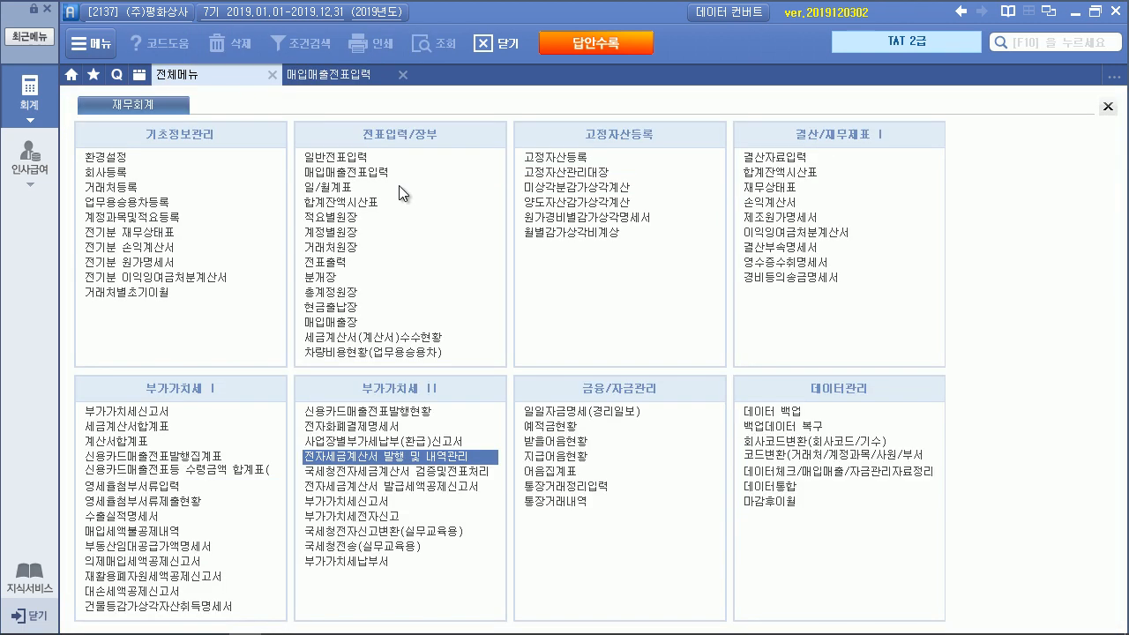
List May 30 e-tax invoices for customer (주)선경전자 (code 00450)
{"action": "left_click", "coordinate": [412, 454]}
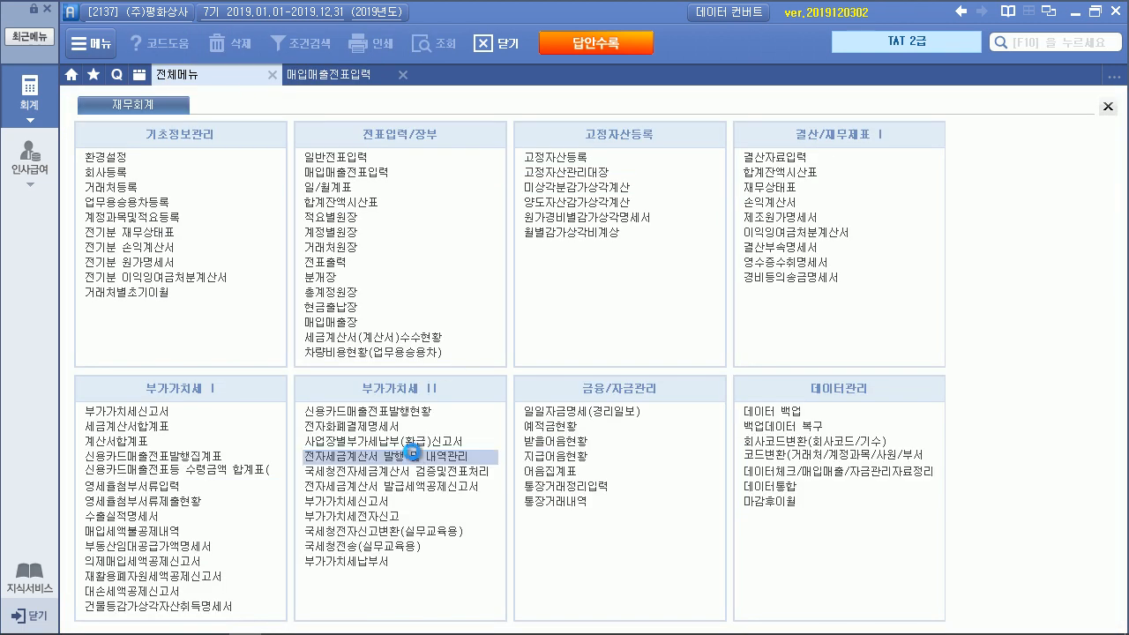
{"action": "type", "text": "05300530"}
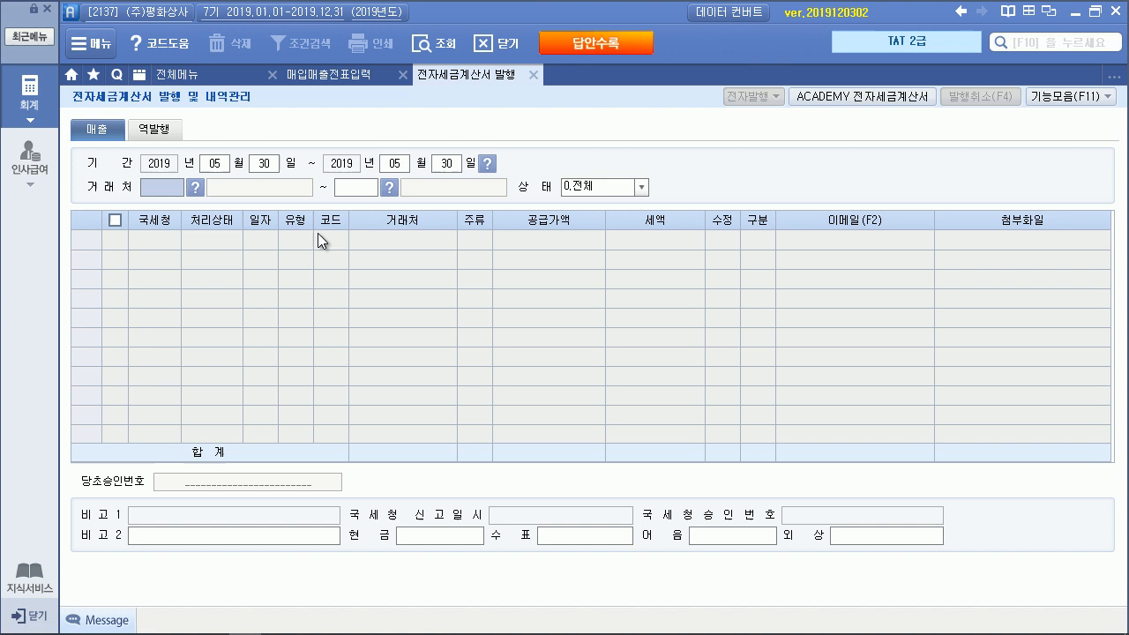
{"action": "key", "text": "F2"}
{"action": "type", "text": "서녕"}
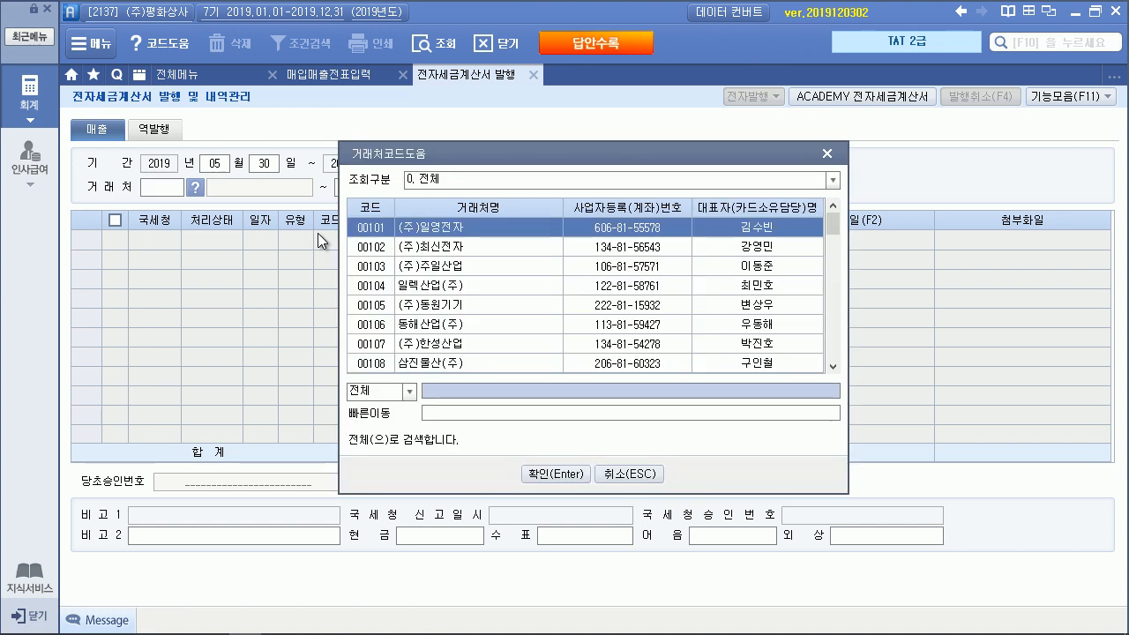
{"action": "key", "text": "Return"}
{"action": "type", "text": "선경"}
{"action": "key", "text": "Return"}
{"action": "key", "text": "Return"}
{"action": "type", "text": "450"}
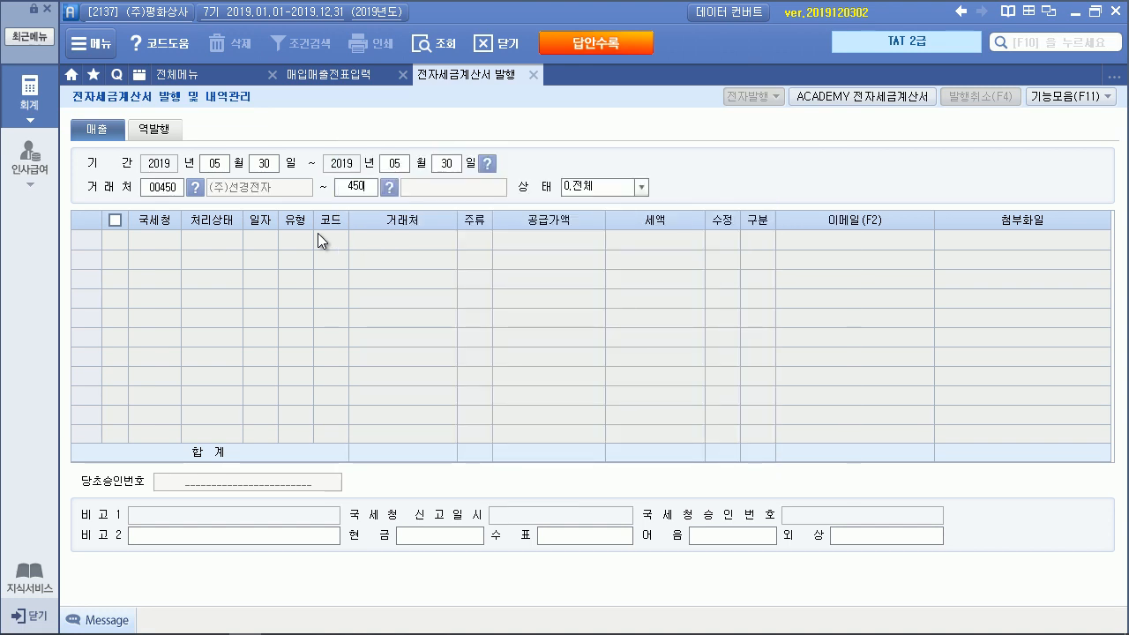
{"action": "key", "text": "Return"}
{"action": "key", "text": "Return"}
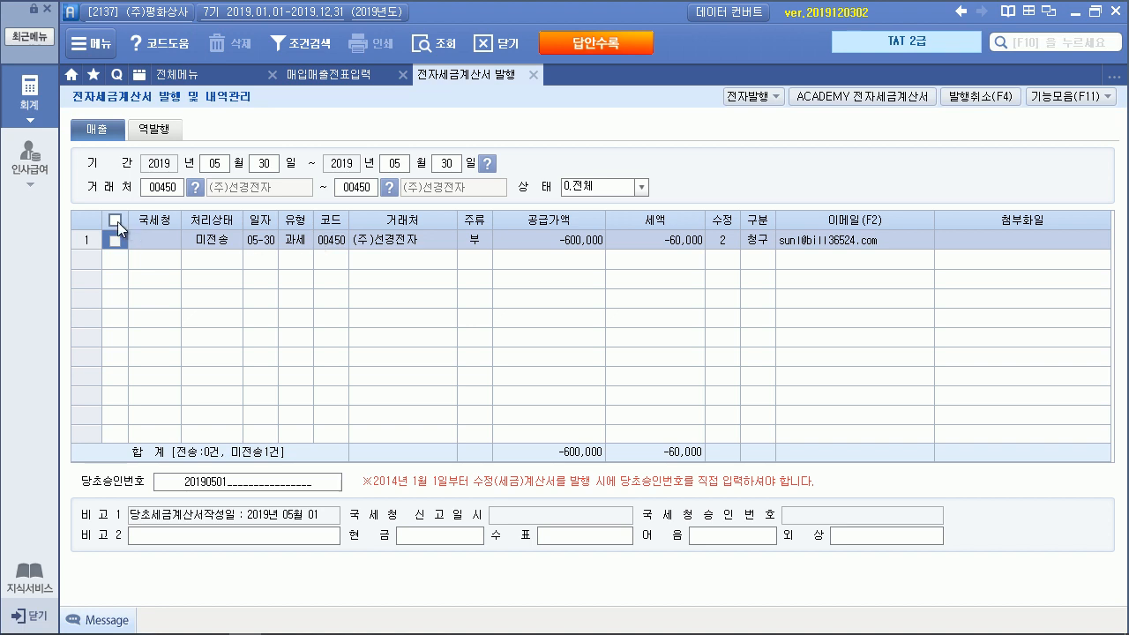
Issue the amended invoice electronically, then open the Bill36524 e-invoice service
{"action": "left_click", "coordinate": [732, 98]}
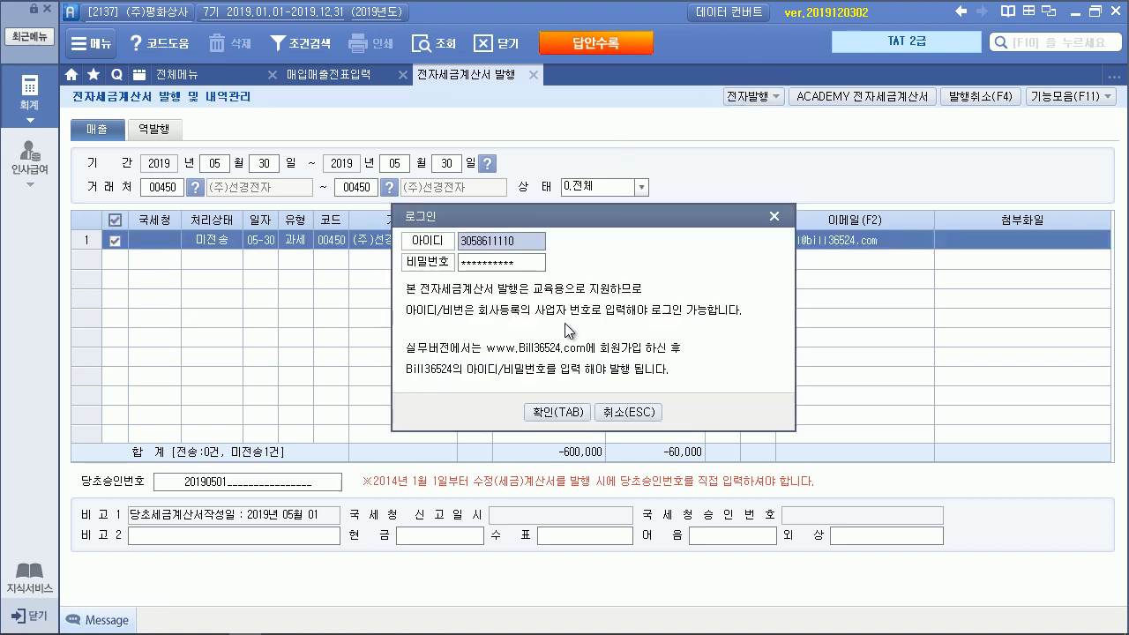
{"action": "left_click", "coordinate": [549, 411]}
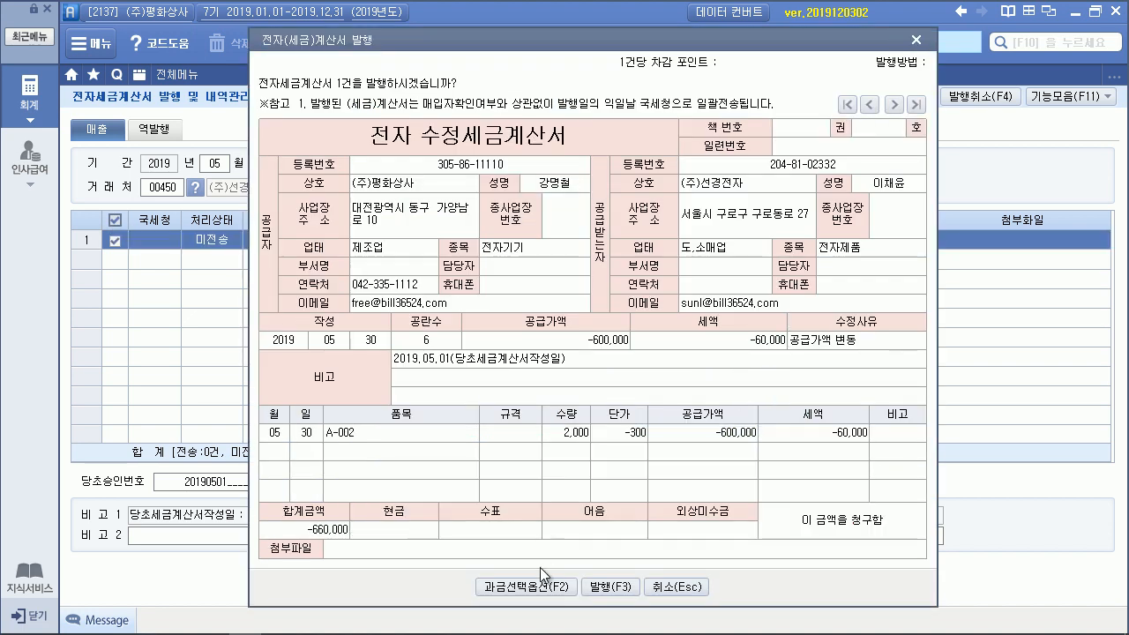
{"action": "left_click", "coordinate": [605, 588]}
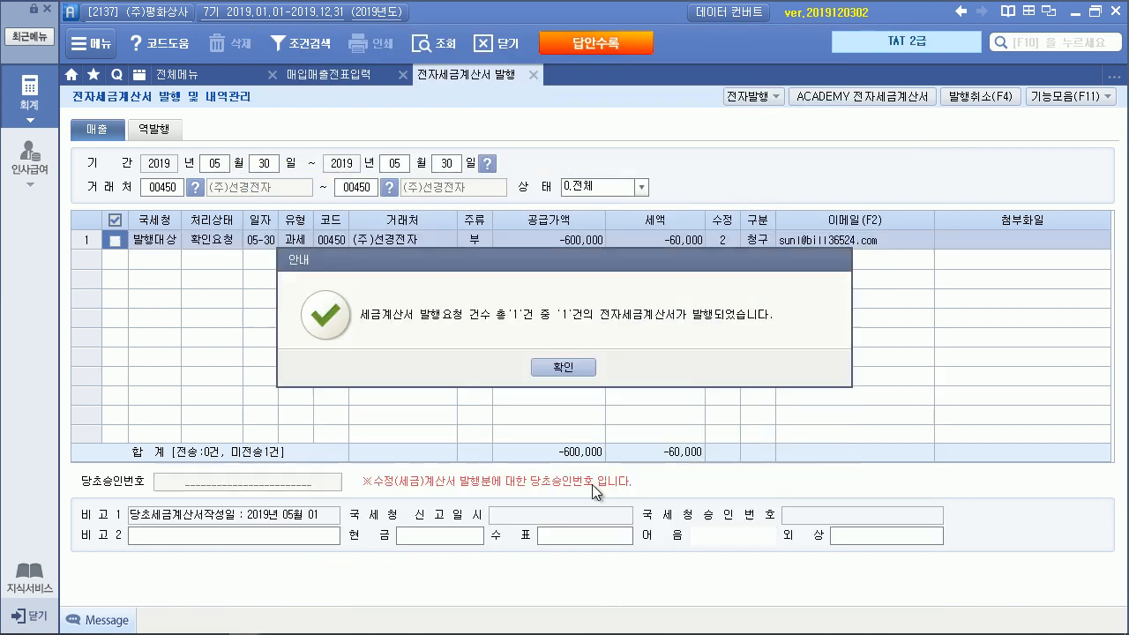
{"action": "left_click", "coordinate": [567, 365]}
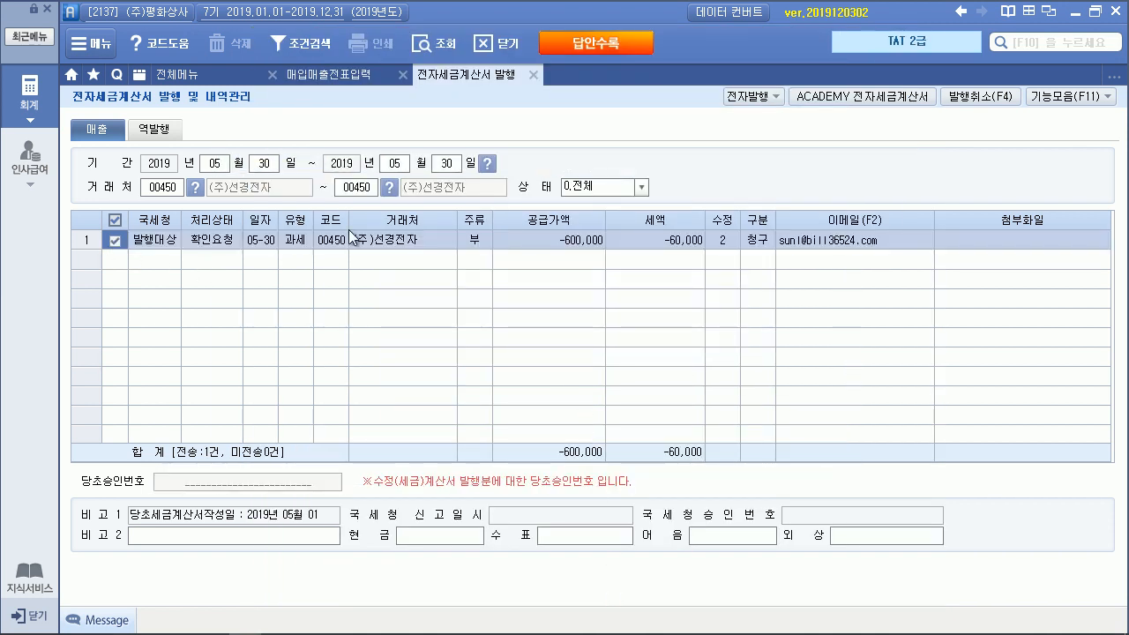
{"action": "left_click", "coordinate": [858, 101]}
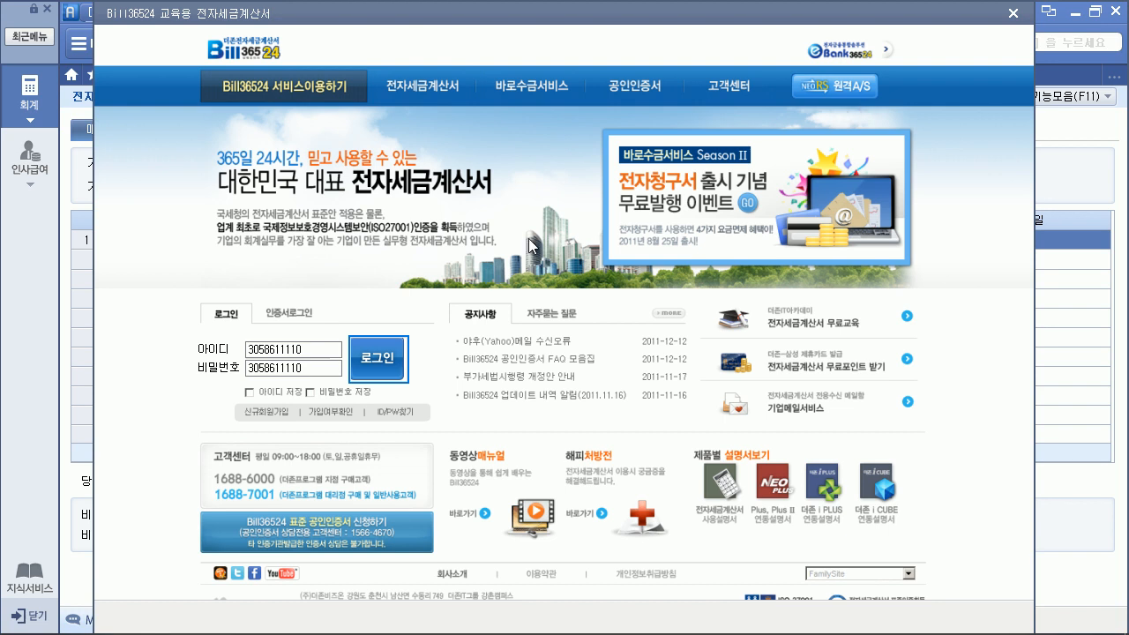
Log in, list the 미전송 sales invoices, send the (주)선경전자 amended invoice, and close the DzDialog window
{"action": "left_click", "coordinate": [379, 365]}
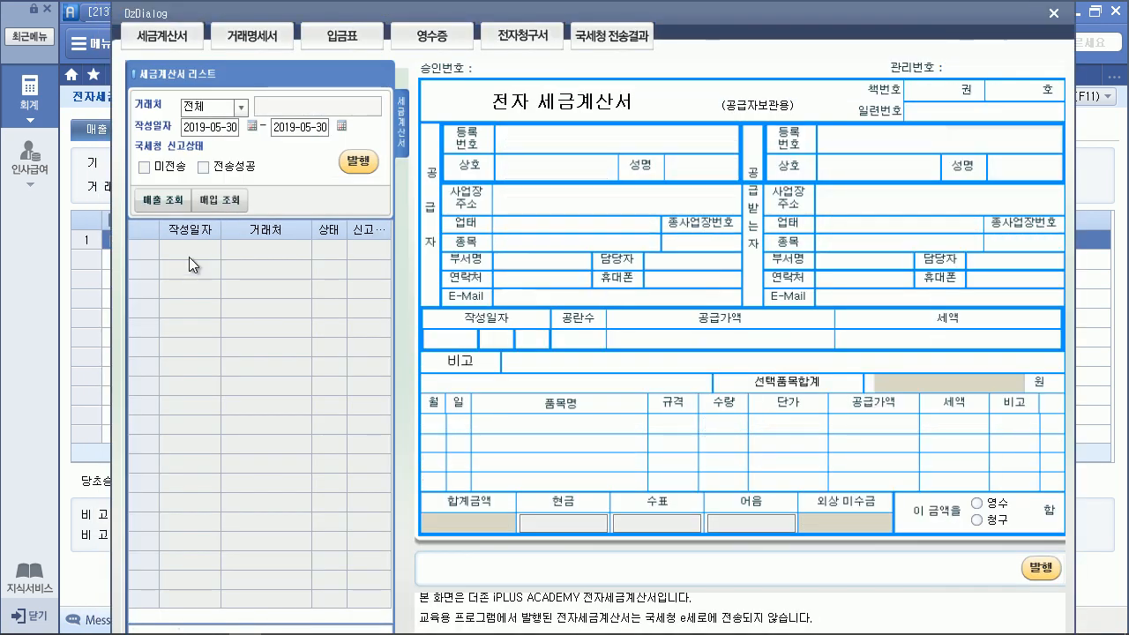
{"action": "left_click", "coordinate": [143, 167]}
{"action": "left_click", "coordinate": [163, 200]}
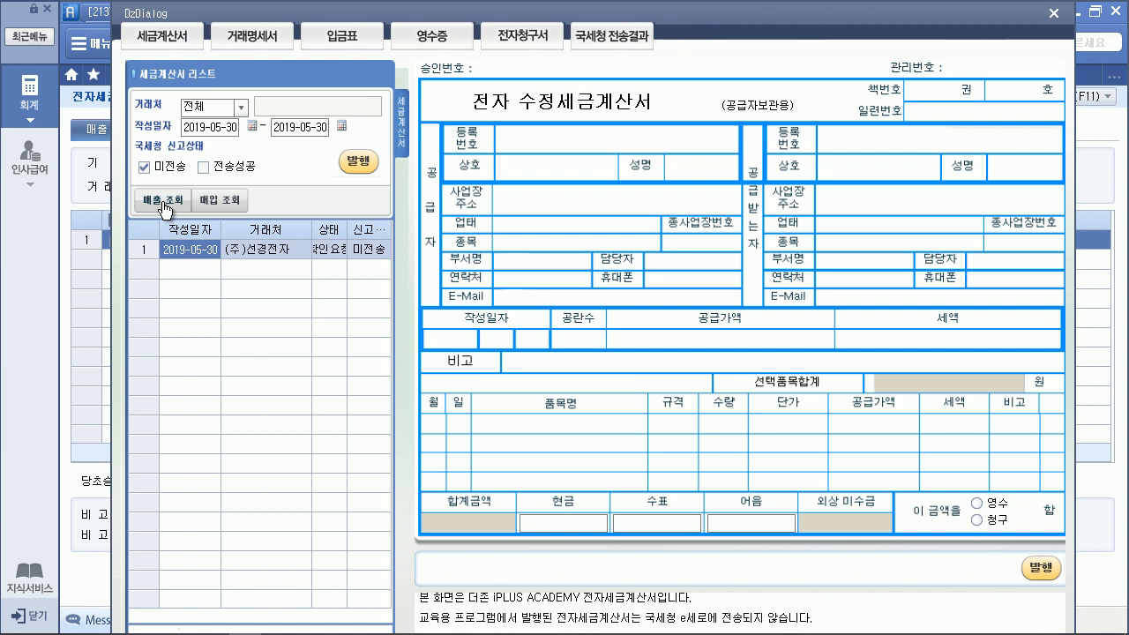
{"action": "left_click", "coordinate": [1046, 574]}
{"action": "left_click", "coordinate": [557, 366]}
{"action": "left_click", "coordinate": [556, 366]}
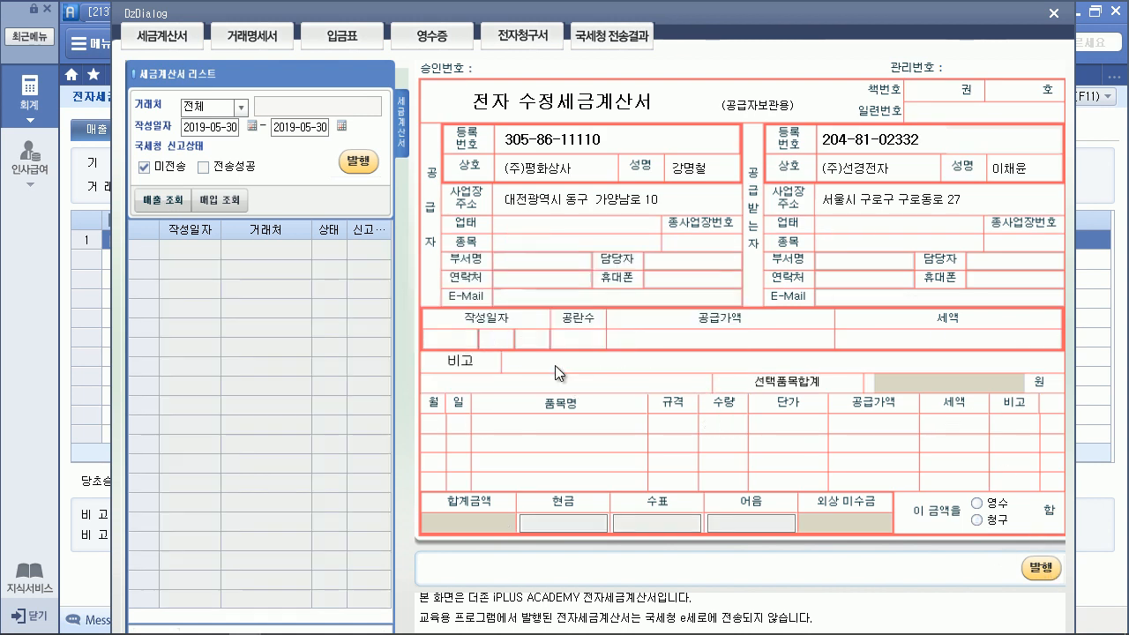
{"action": "left_click", "coordinate": [1054, 10]}
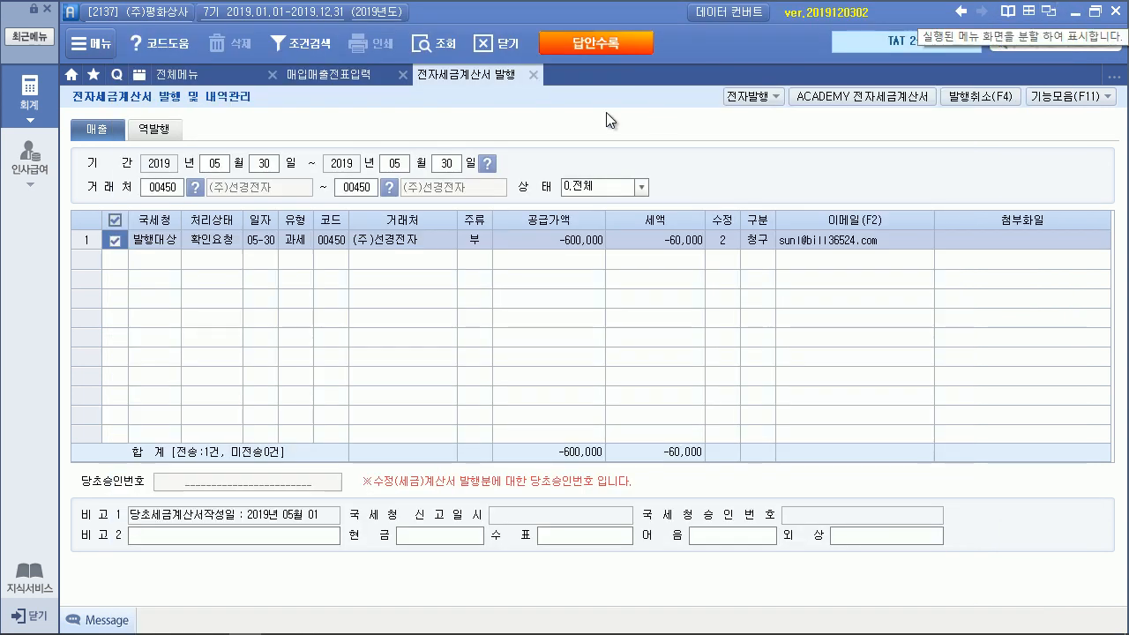
Refresh the 매입매출전표입력 list so the 05-30 voucher shows 전자발행 as its e-tax status
{"action": "left_click", "coordinate": [362, 79]}
{"action": "left_click", "coordinate": [1050, 183]}
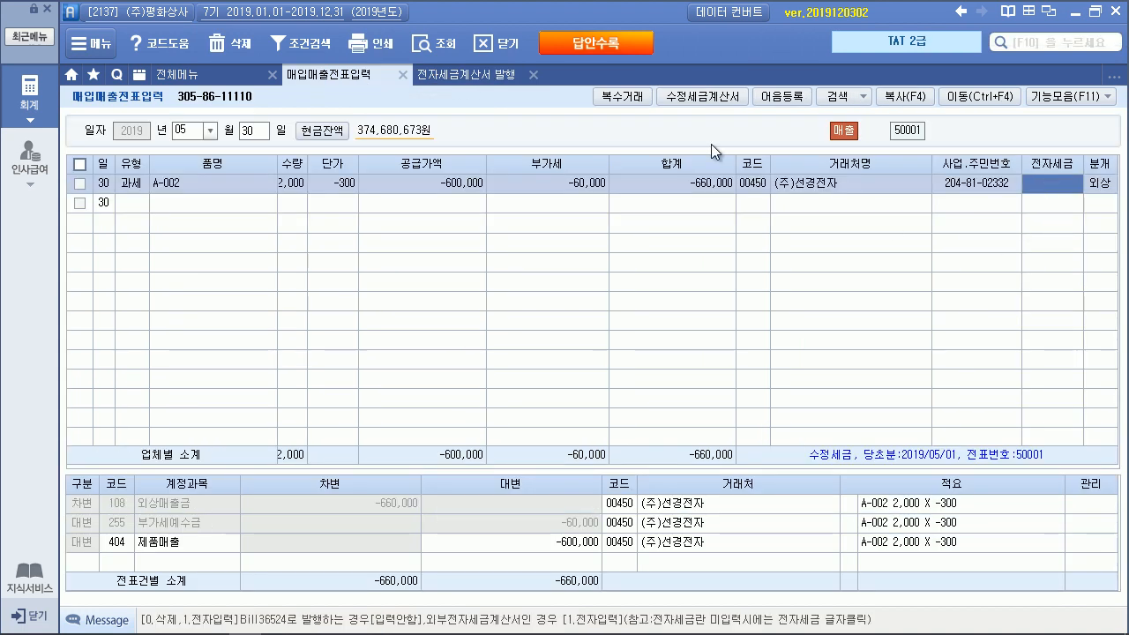
{"action": "left_click", "coordinate": [433, 42]}
{"action": "left_click", "coordinate": [1045, 182]}
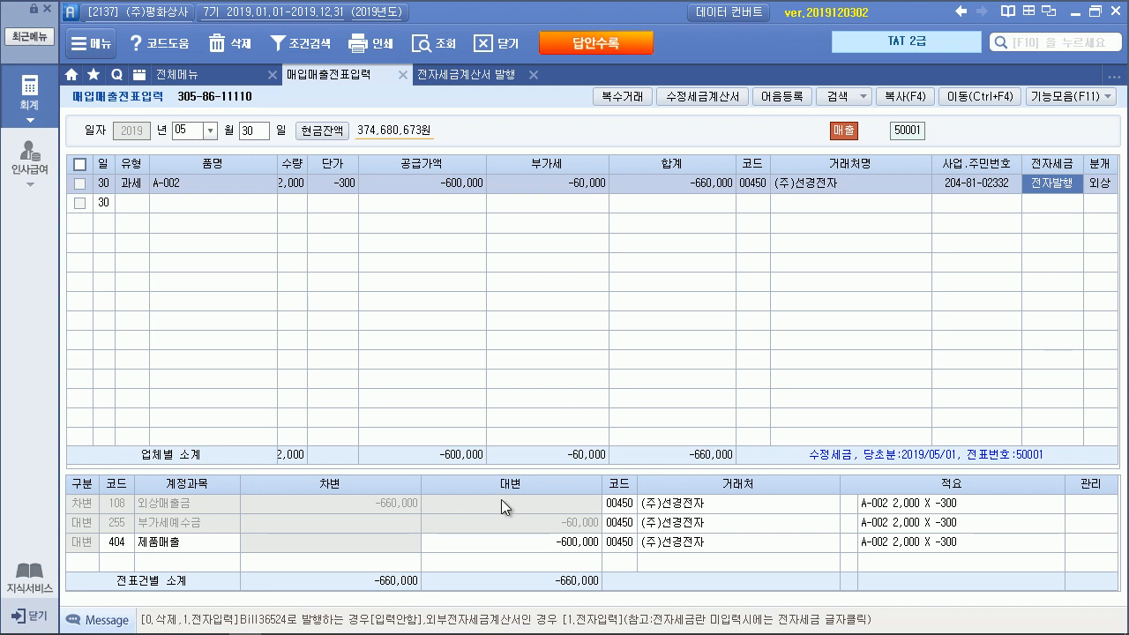
Minimize Smart A and scroll the exam PDF to problem 3's 자료 2 invoices
{"action": "key", "text": "super+Down"}
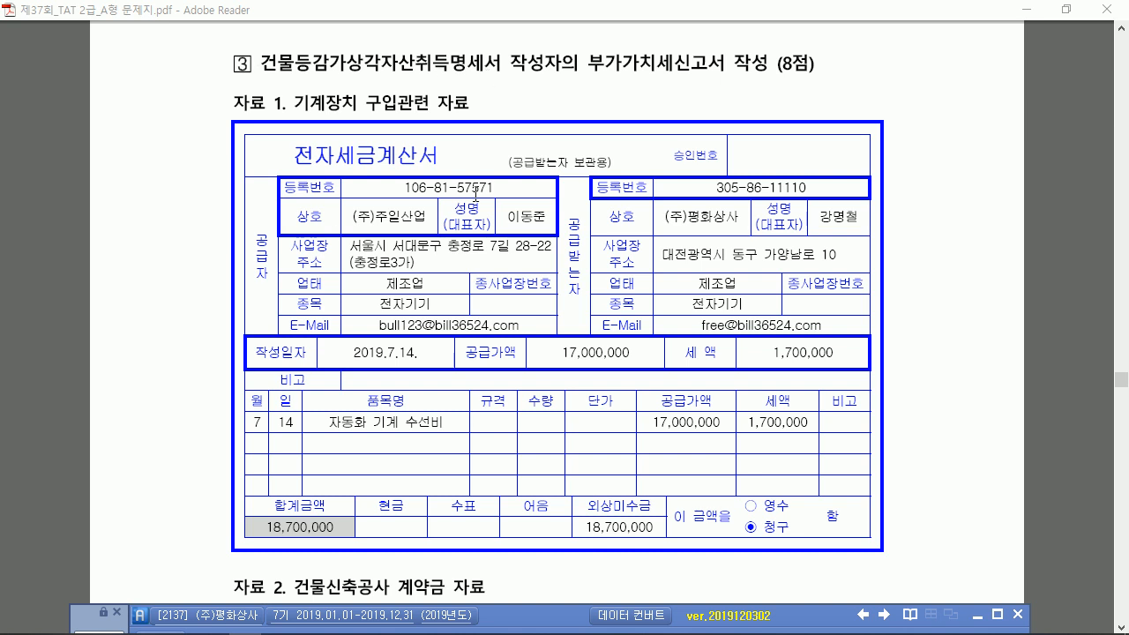
{"action": "scroll", "coordinate": [362, 279], "scroll_direction": "down", "scroll_amount": 2}
{"action": "scroll", "coordinate": [362, 277], "scroll_direction": "down", "scroll_amount": 10}
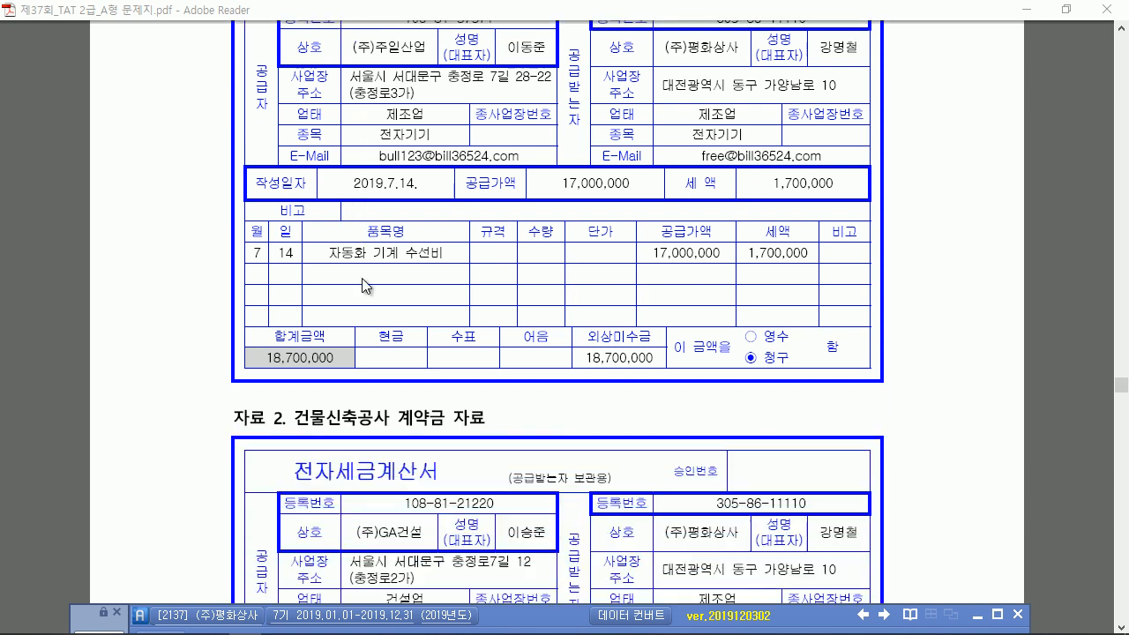
{"action": "scroll", "coordinate": [361, 278], "scroll_direction": "down", "scroll_amount": 15}
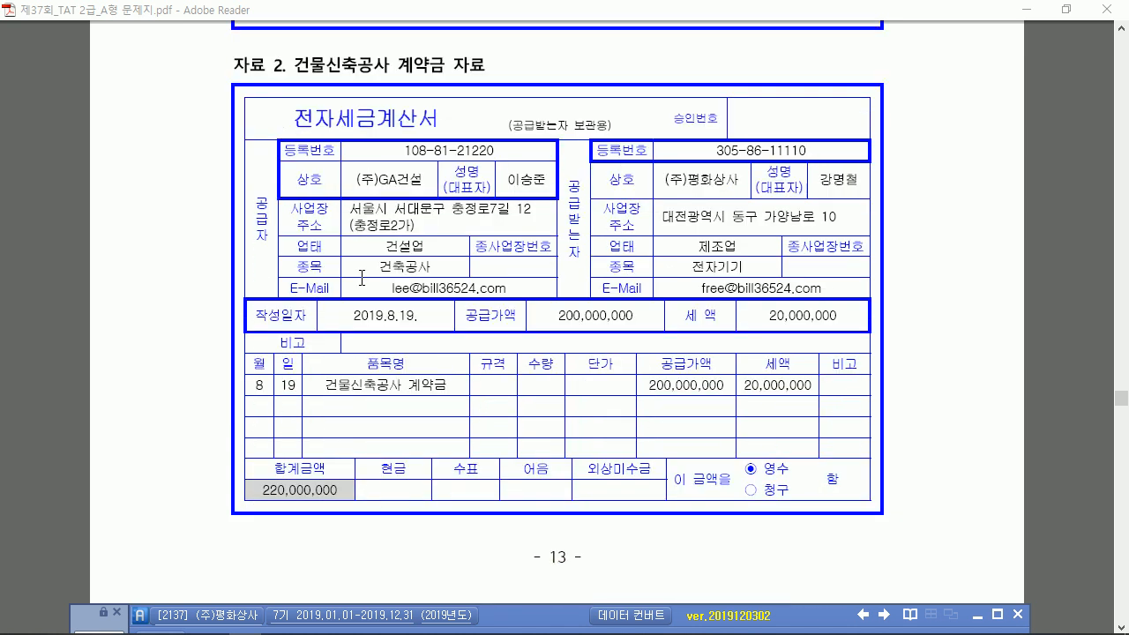
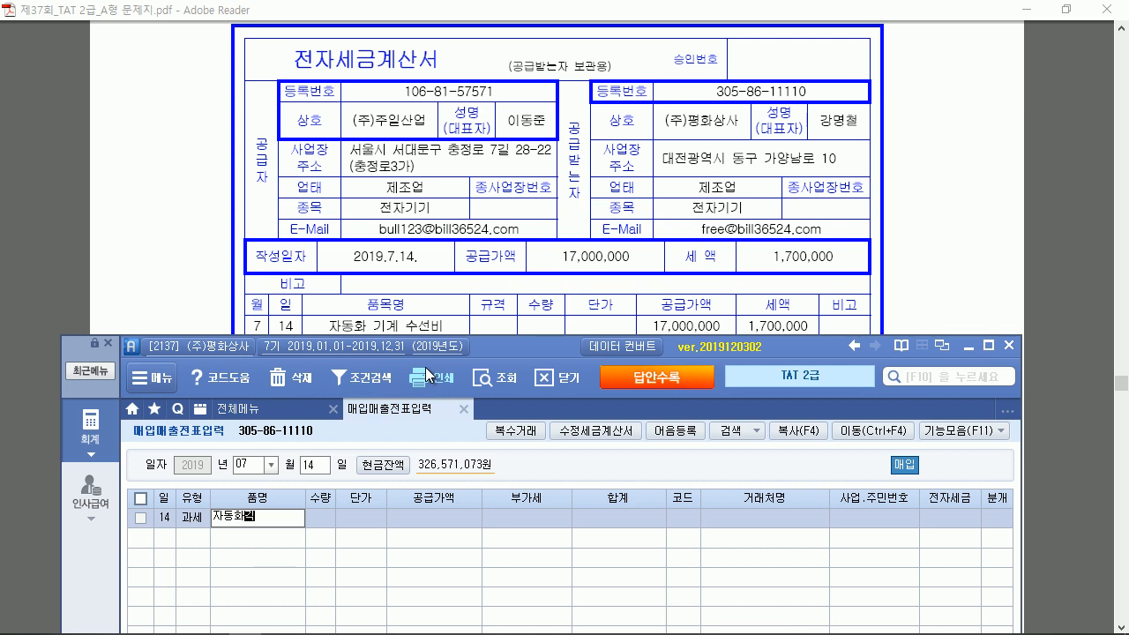
Enter item 자동화기계수선비 with a 17,000,000 supply amount and accept the 1,700,000 VAT
{"action": "type", "text": "비"}
{"action": "key", "text": "Return"}
{"action": "key", "text": "Return"}
{"action": "key", "text": "Return"}
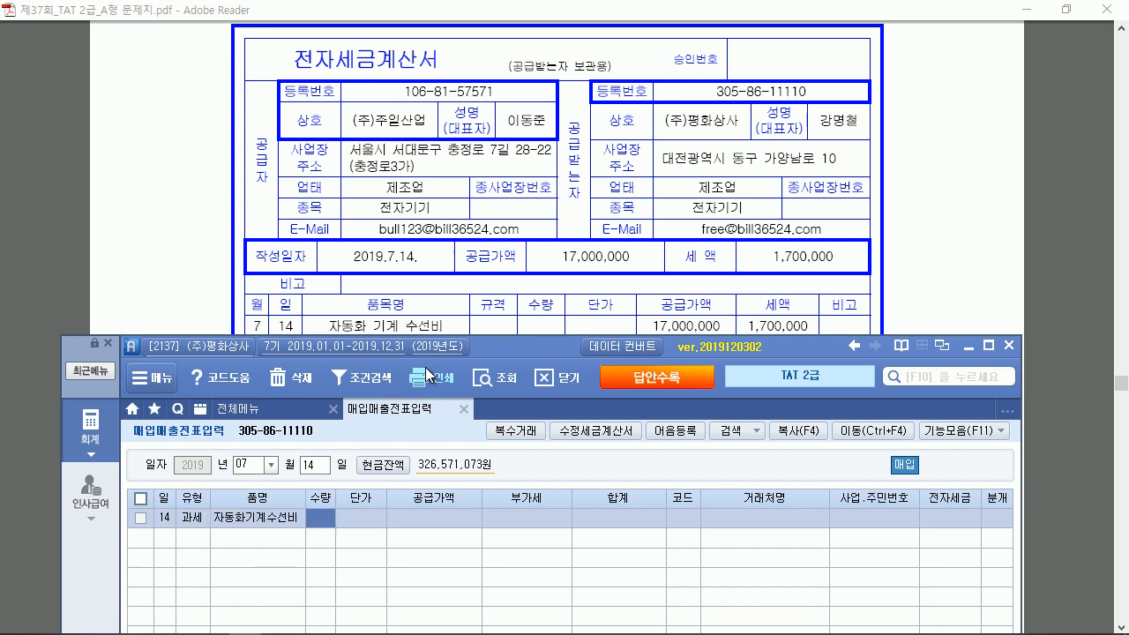
{"action": "type", "text": "17,000,000"}
{"action": "key", "text": "Return"}
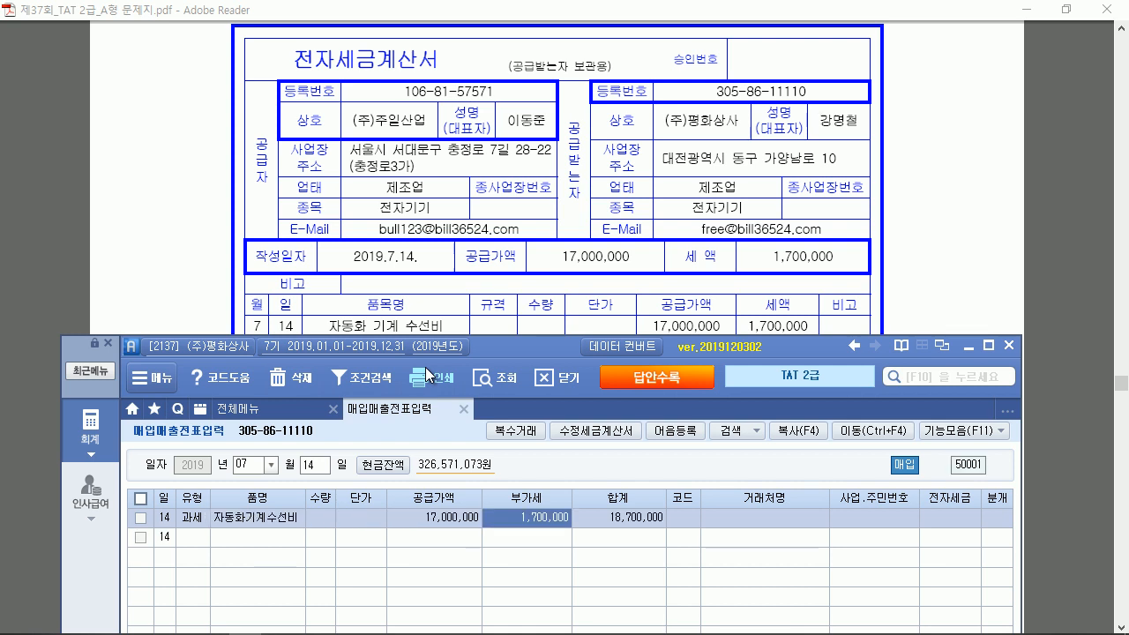
{"action": "key", "text": "Return"}
Set the vendor to (주)주일산업, e-invoice 1 (전자입력) and journal type 3 (혼합)
{"action": "type", "text": "평화"}
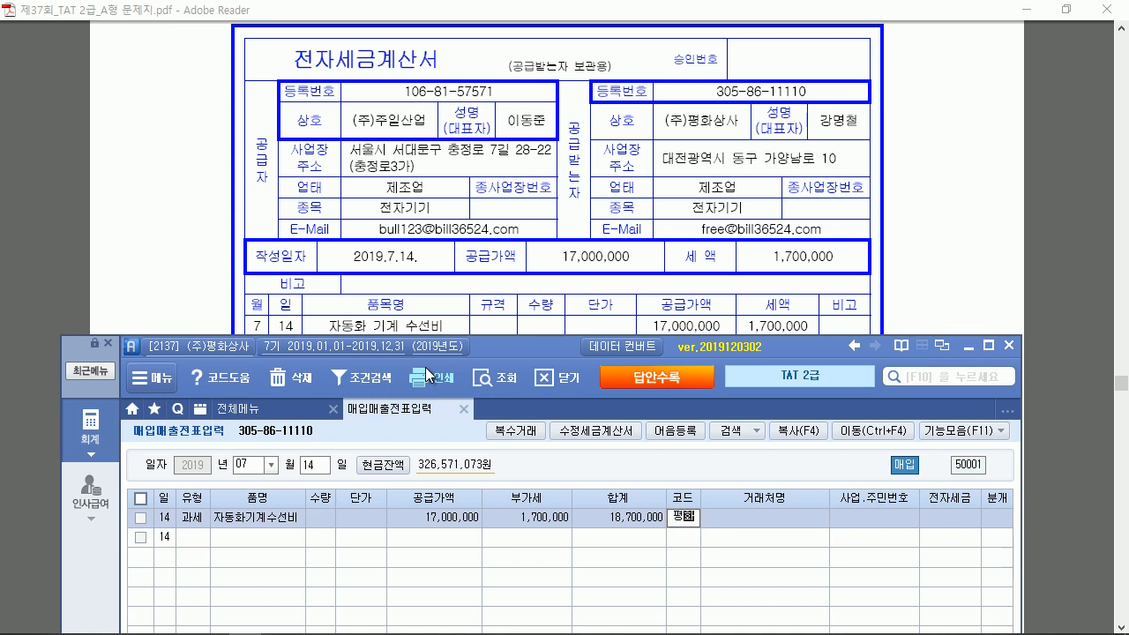
{"action": "key", "text": "BackSpace"}
{"action": "key", "text": "BackSpace"}
{"action": "key", "text": "BackSpace"}
{"action": "type", "text": "주일"}
{"action": "key", "text": "Return"}
{"action": "key", "text": "Return"}
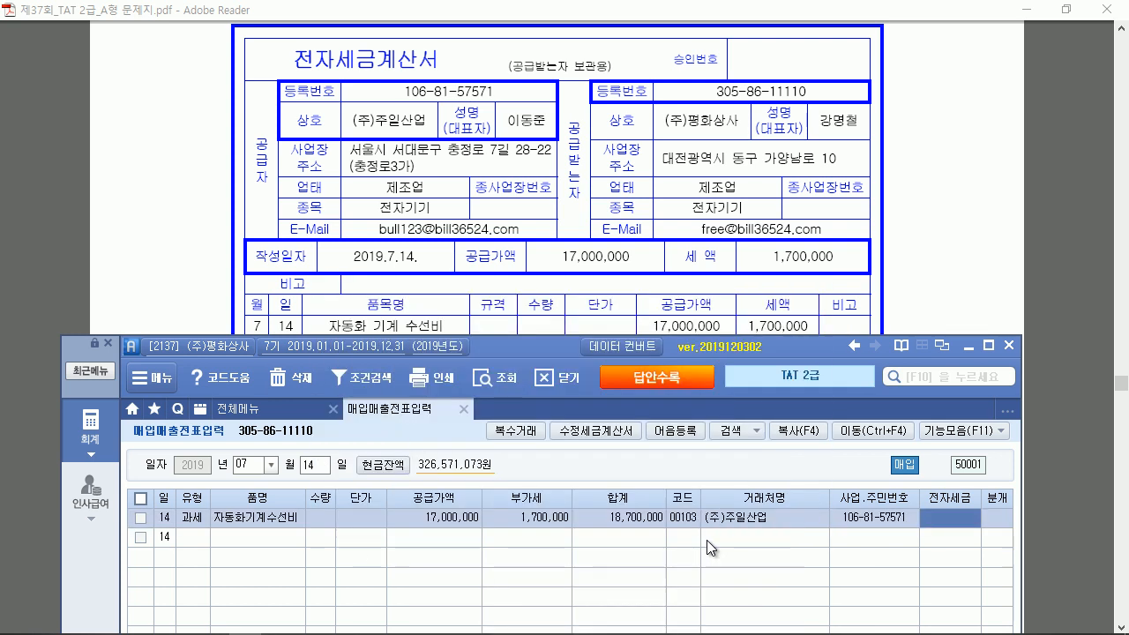
{"action": "type", "text": "1"}
{"action": "key", "text": "Return"}
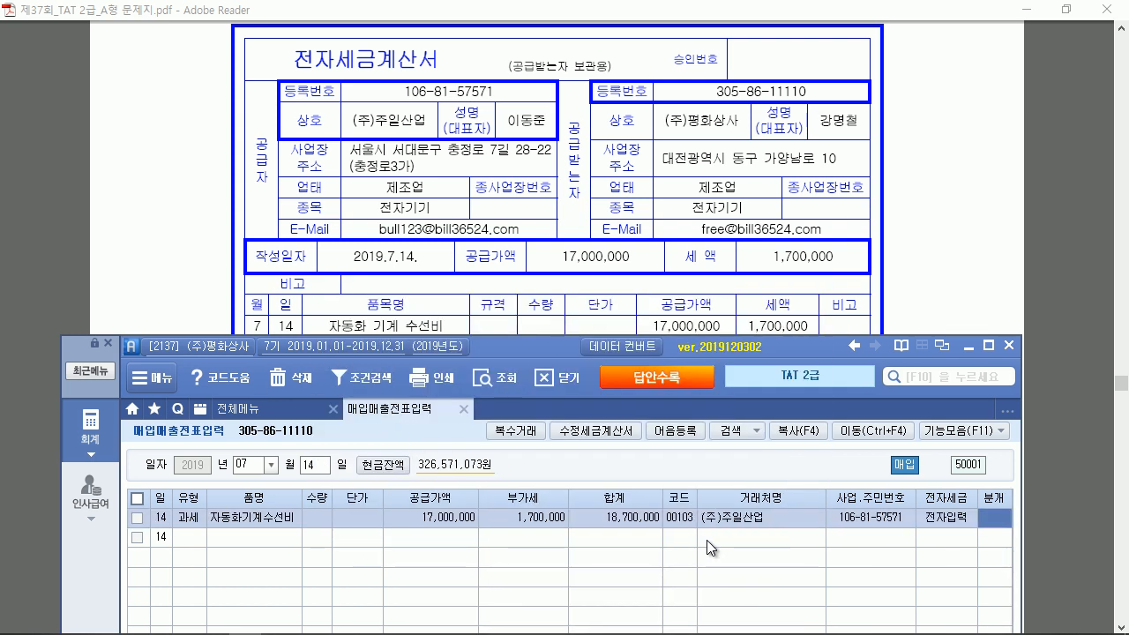
{"action": "type", "text": "3"}
{"action": "key", "text": "Return"}
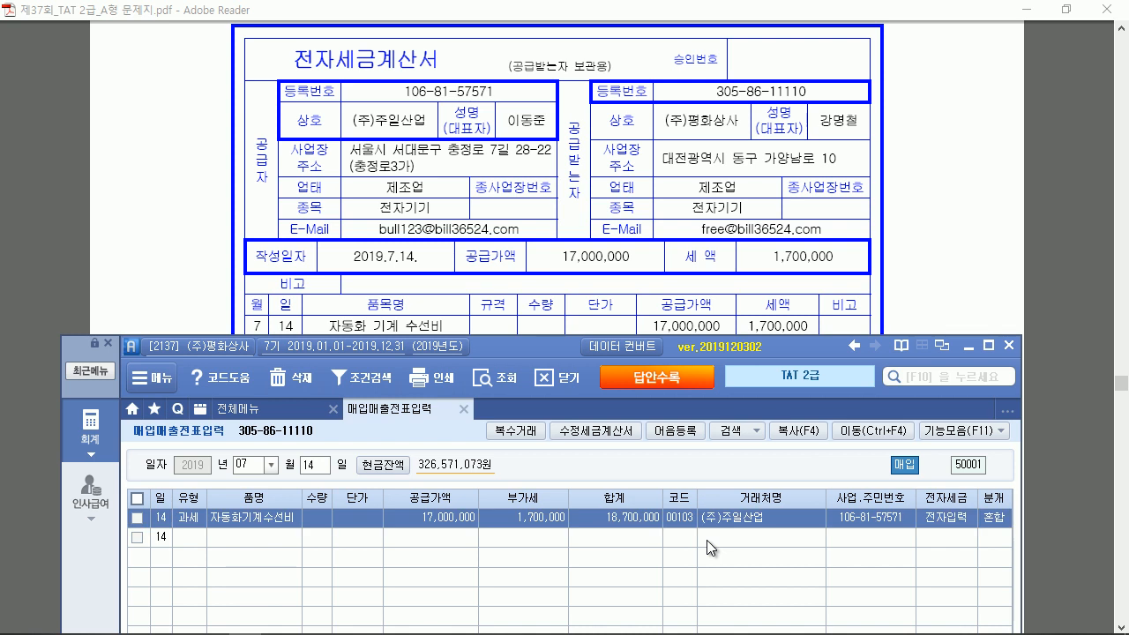
Change the debit account from 원재료 to 206 기계장치 for 17,000,000
{"action": "left_click", "coordinate": [988, 345]}
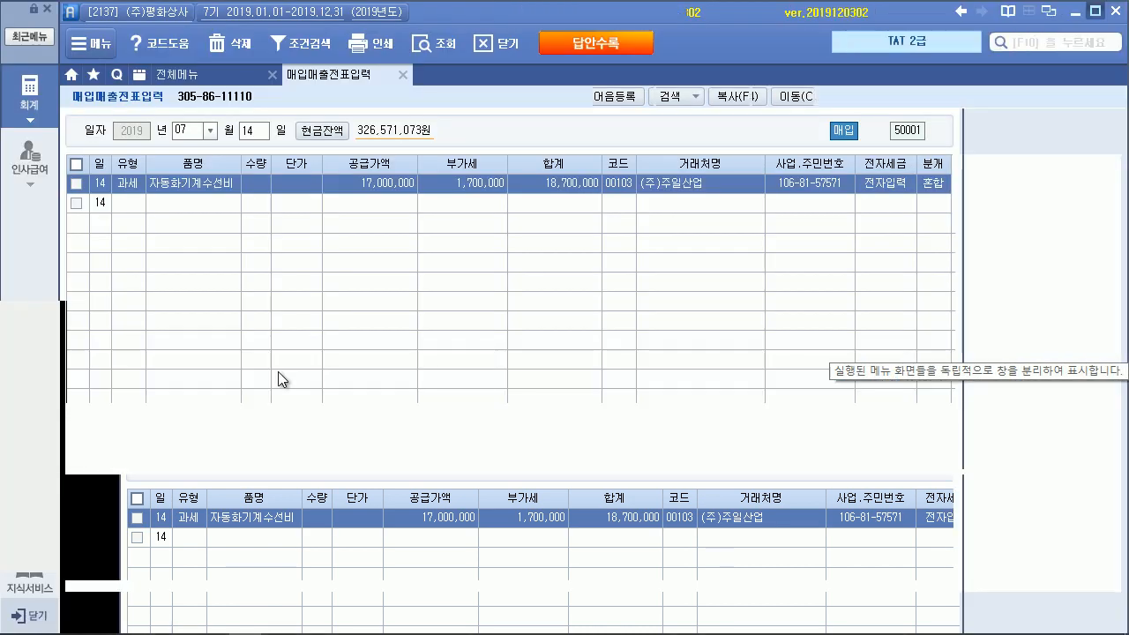
{"action": "left_click", "coordinate": [118, 522]}
{"action": "type", "text": "기계"}
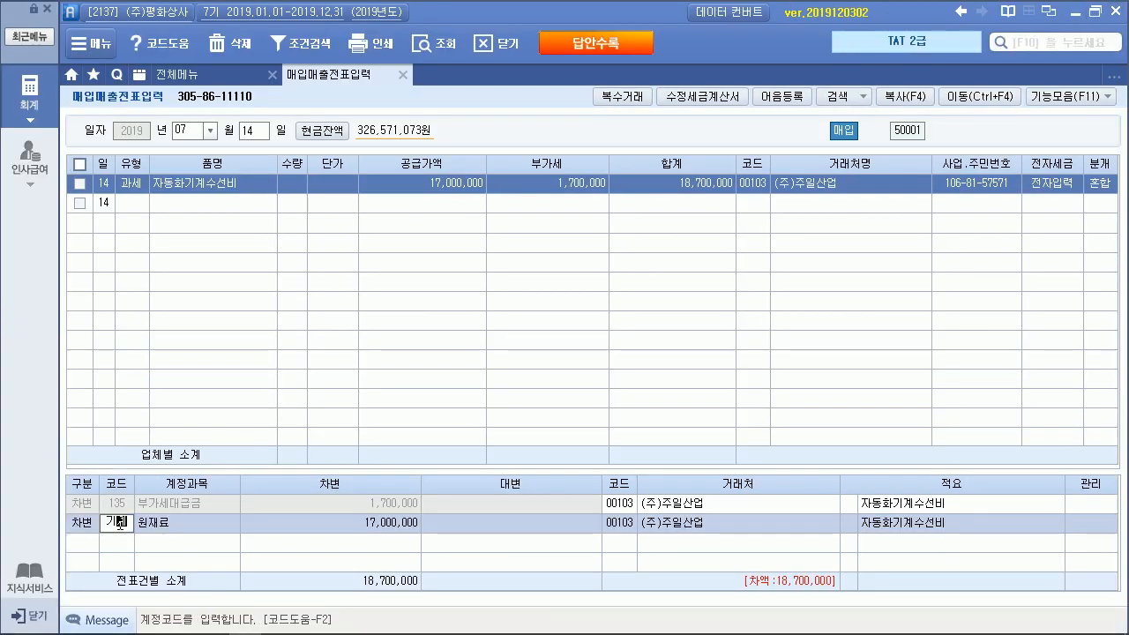
{"action": "key", "text": "Return"}
Add a credit line to 253 미지급금 for 18,700,000 to balance the entry
{"action": "key", "text": "Return"}
{"action": "type", "text": "4미지"}
{"action": "key", "text": "Return"}
{"action": "key", "text": "Down"}
{"action": "key", "text": "Up"}
{"action": "key", "text": "Return"}
{"action": "type", "text": "18700000"}
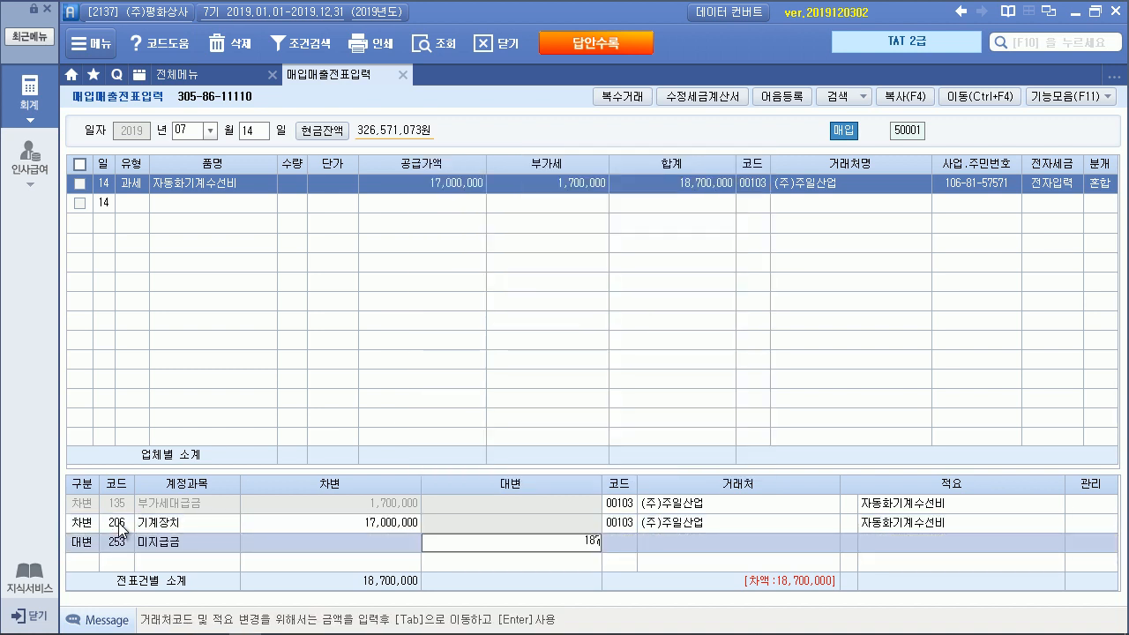
{"action": "key", "text": "Return"}
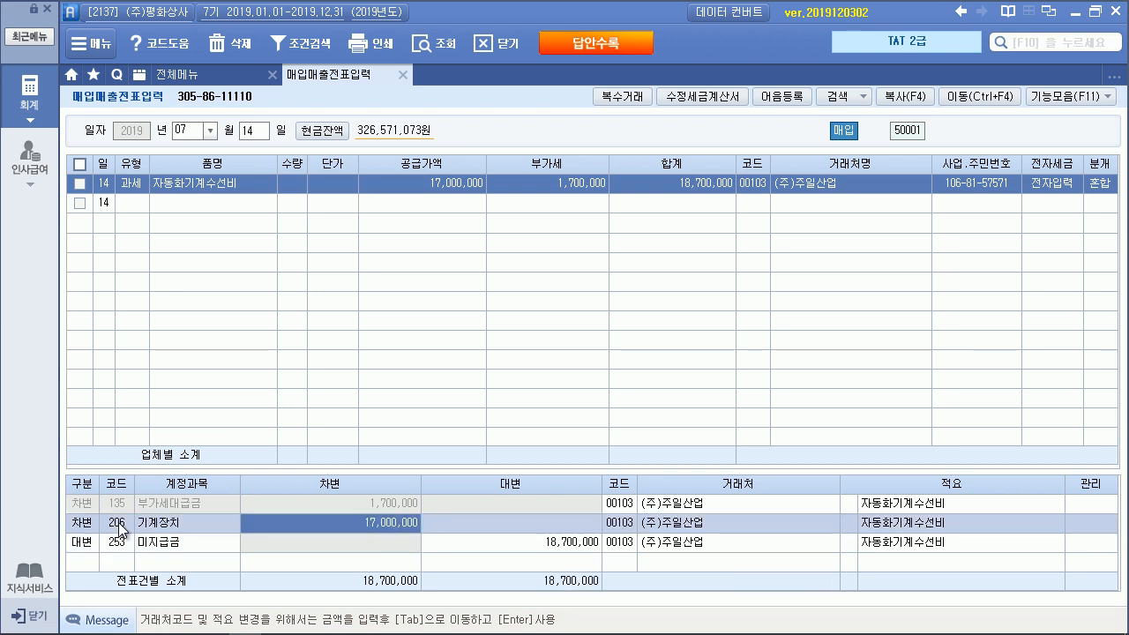
{"action": "left_click", "coordinate": [118, 522]}
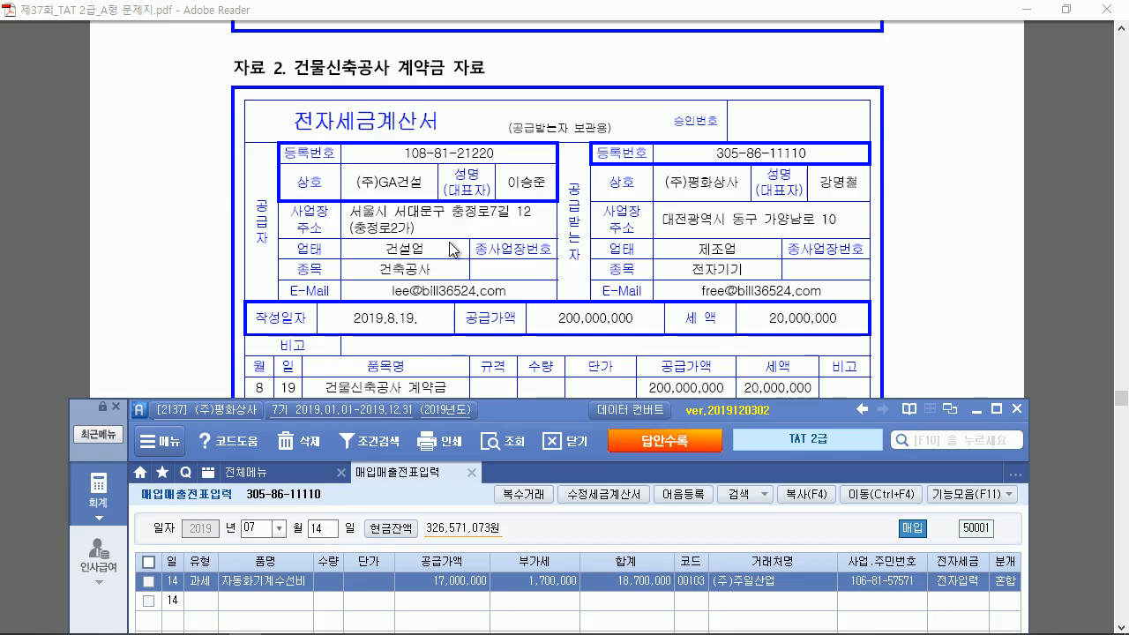
Add an 08/19 type 51 row for 건물신축공사계약금, 200,000,000 supply plus 20,000,000 VAT
{"action": "left_click", "coordinate": [265, 526]}
{"action": "type", "text": "0819"}
{"action": "key", "text": "Return"}
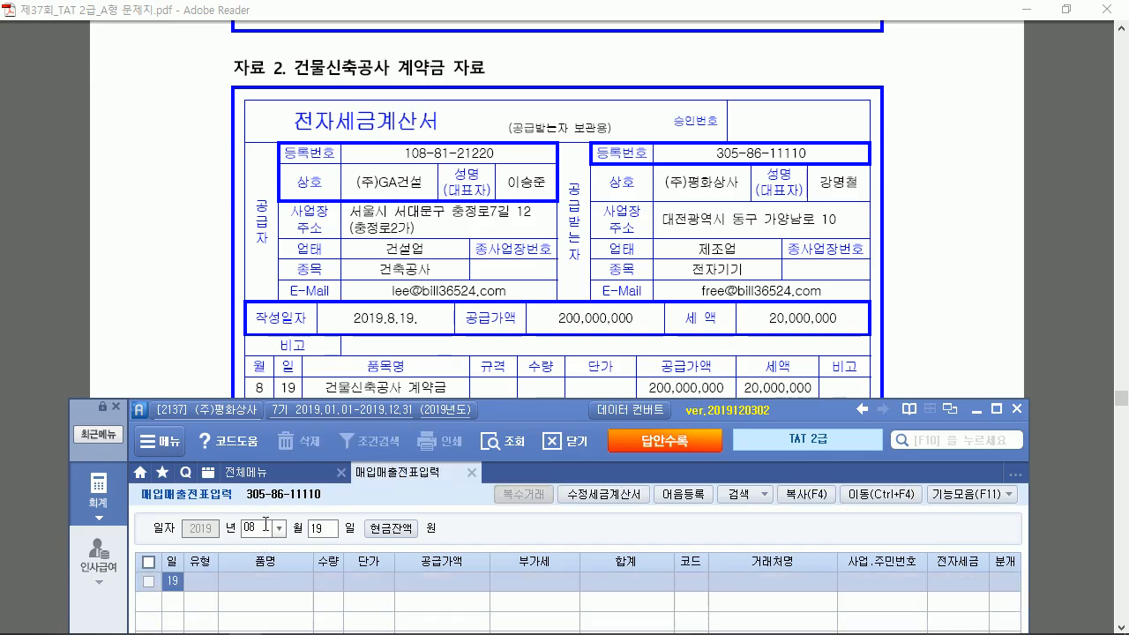
{"action": "type", "text": "51"}
{"action": "key", "text": "Return"}
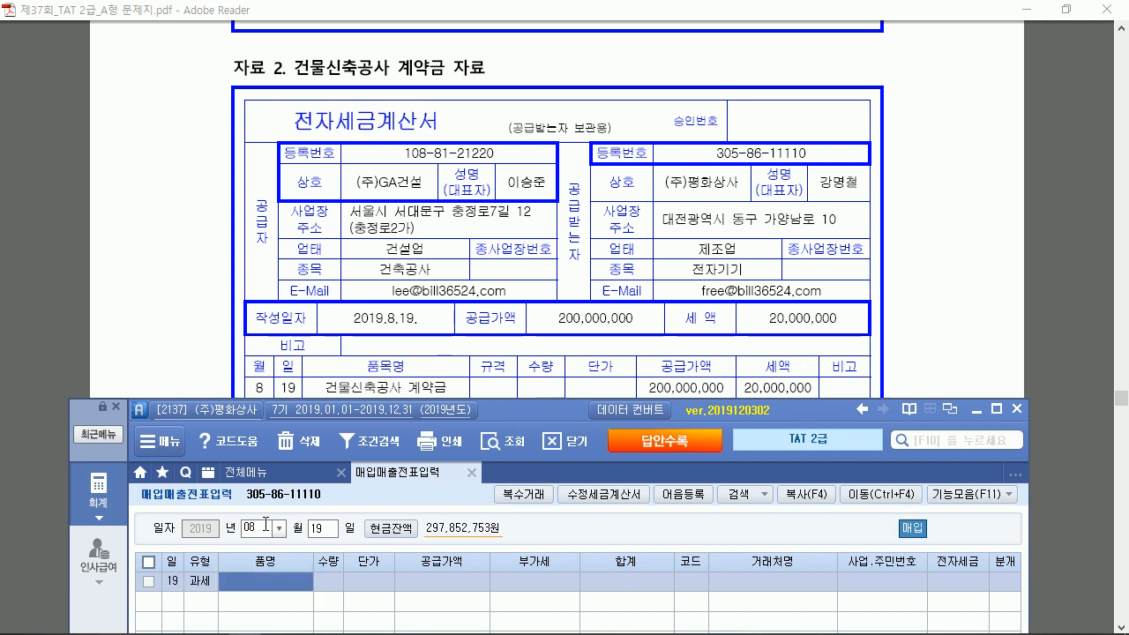
{"action": "type", "text": "건물신축"}
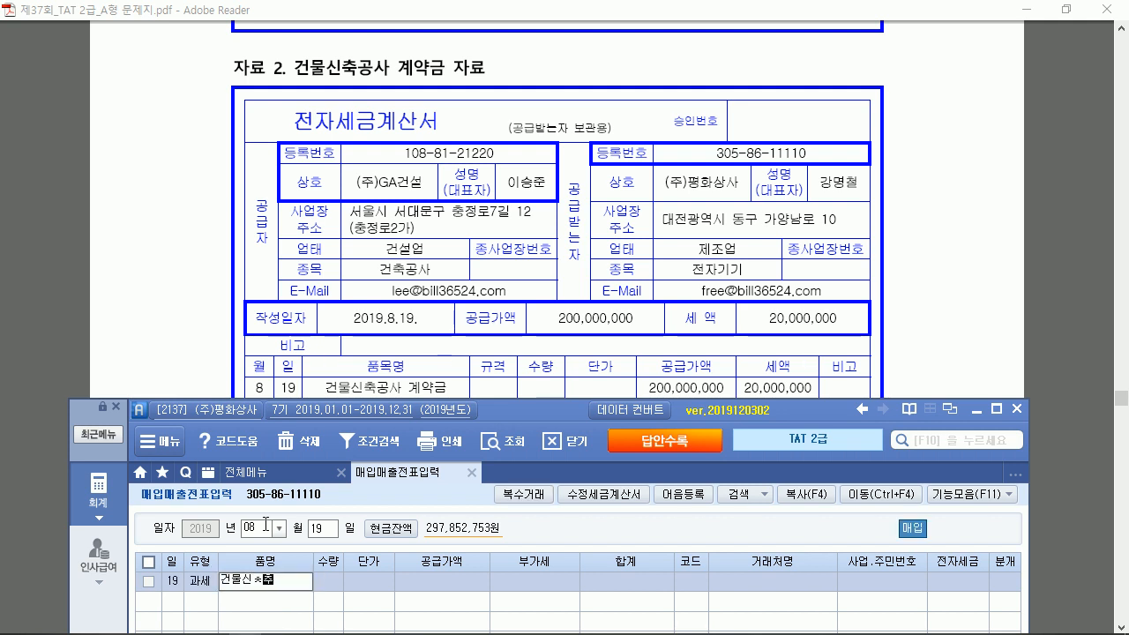
{"action": "type", "text": "공사계약금"}
{"action": "key", "text": "Return"}
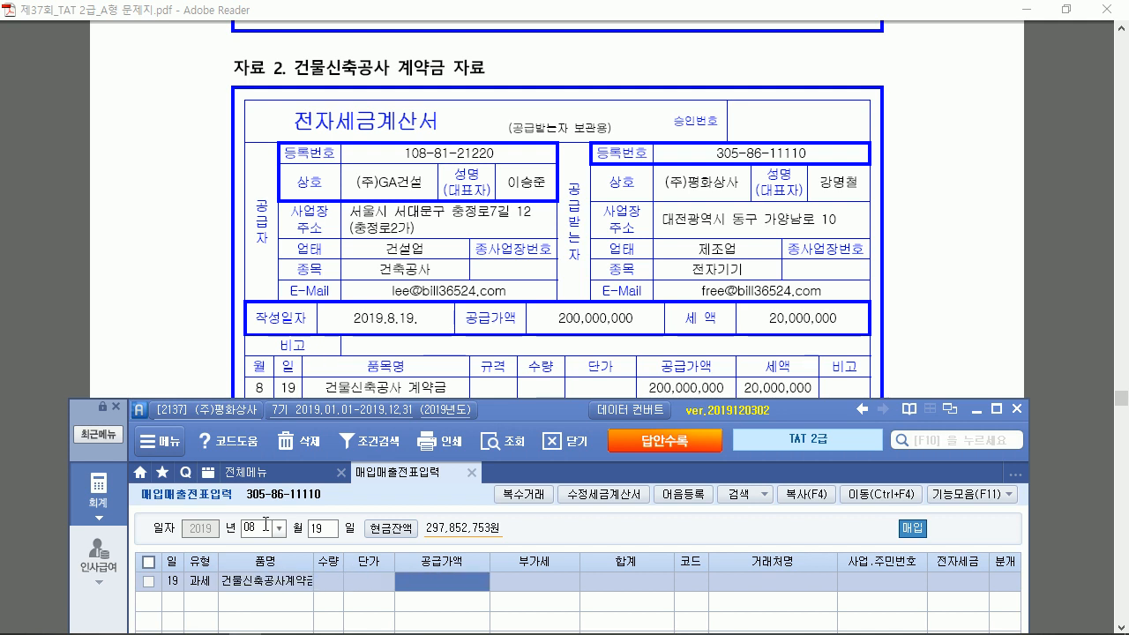
{"action": "type", "text": "200000000"}
{"action": "key", "text": "Return"}
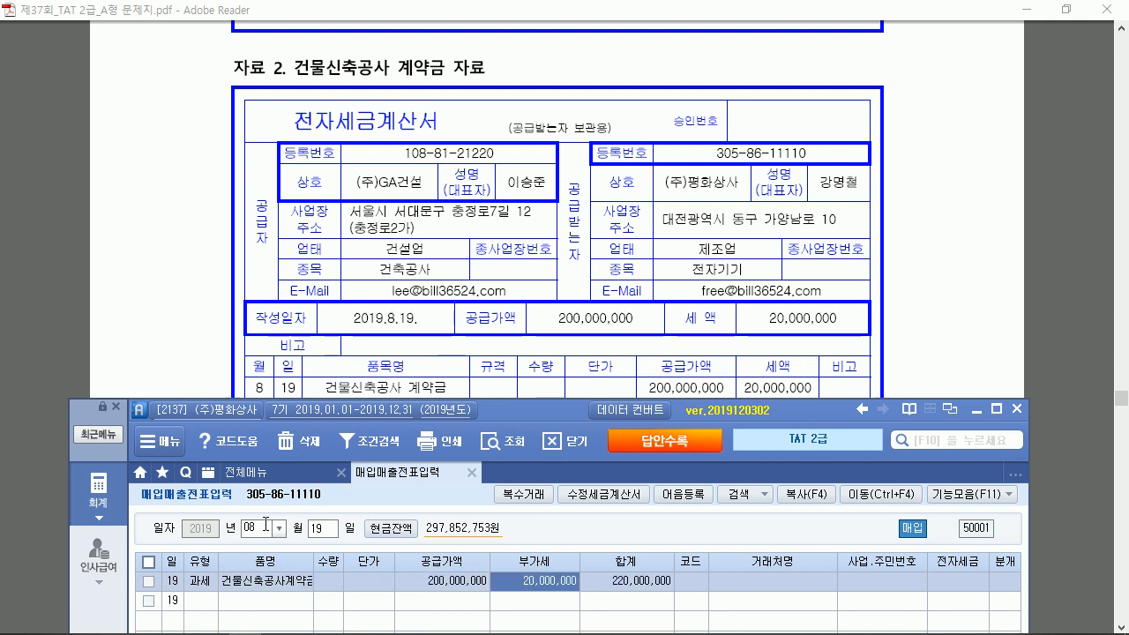
{"action": "key", "text": "Return"}
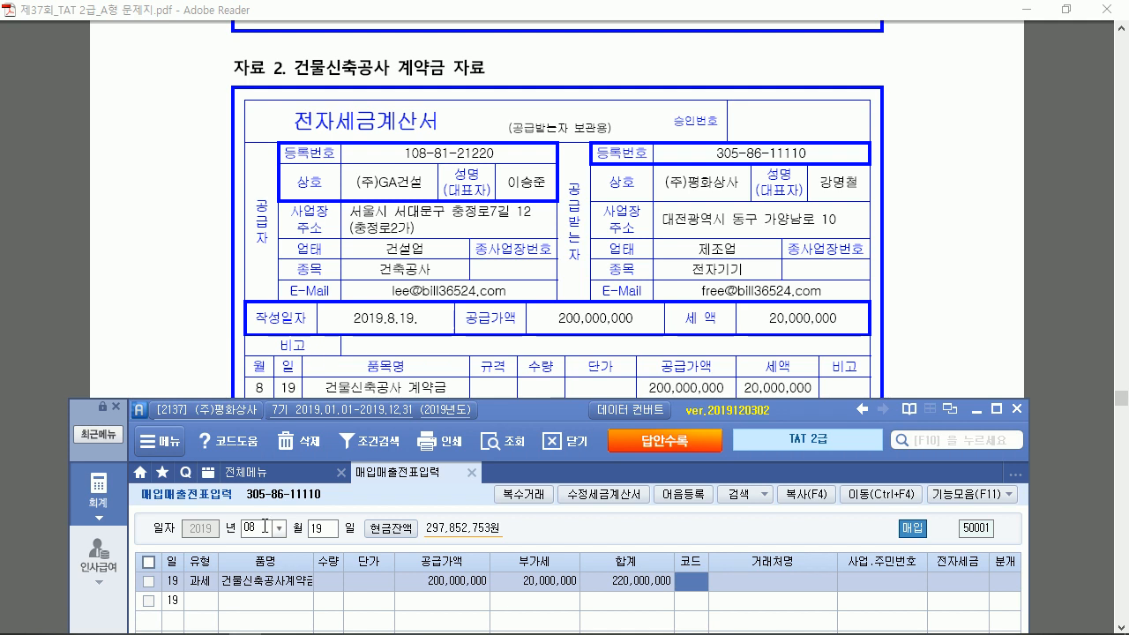
Set vendor (주)GA건설, 전자입력 and journal type 3 (혼합) for the row
{"action": "type", "text": "GA"}
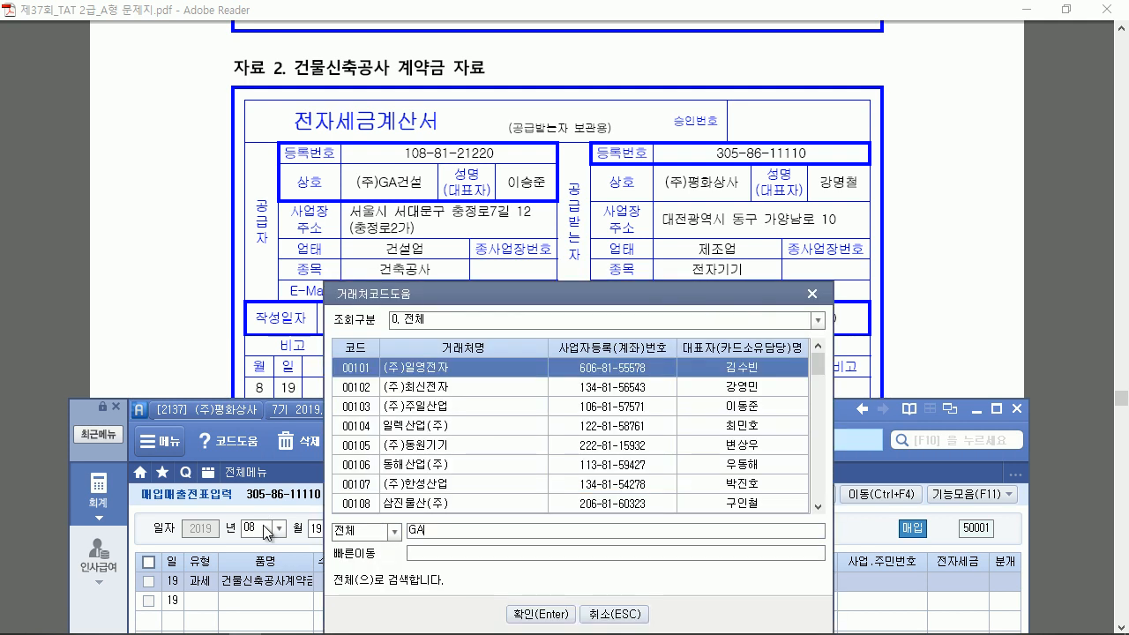
{"action": "key", "text": "Return"}
{"action": "key", "text": "Return"}
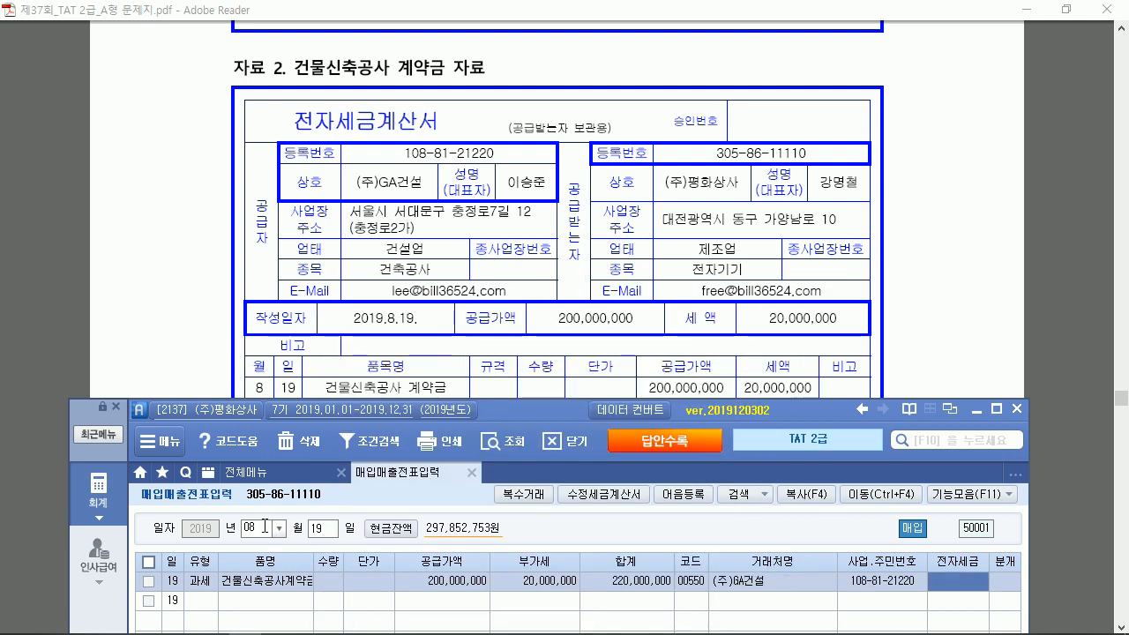
{"action": "key", "text": "Return"}
{"action": "type", "text": "3"}
{"action": "key", "text": "Return"}
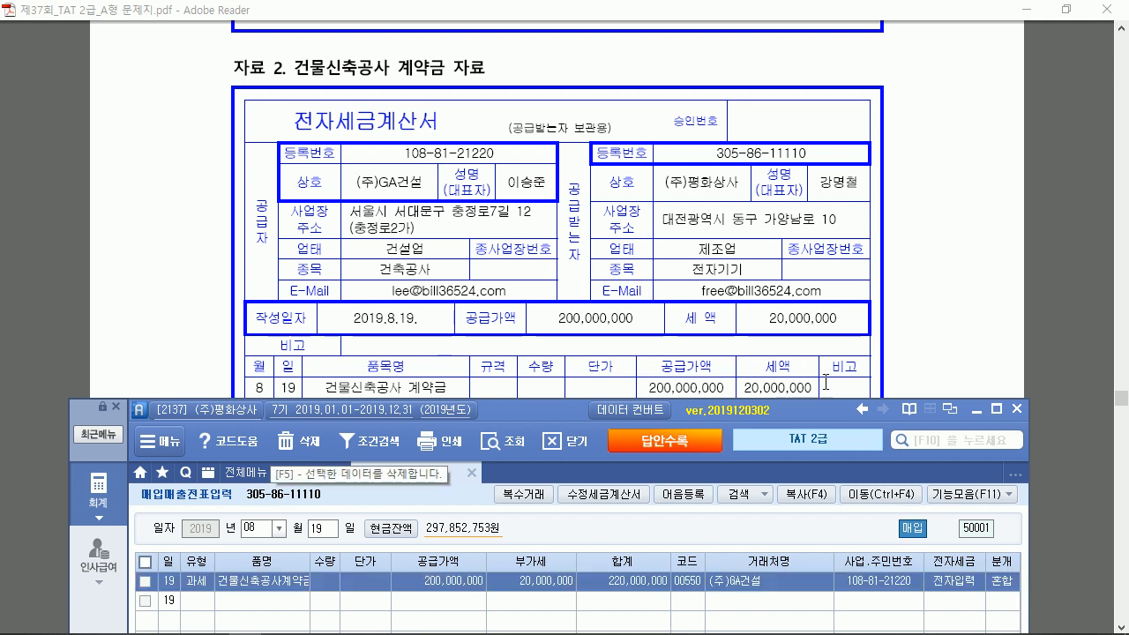
{"action": "left_click", "coordinate": [995, 409]}
Replace the debit account with 214 건설중인자산 by searching 건설
{"action": "left_click", "coordinate": [150, 522]}
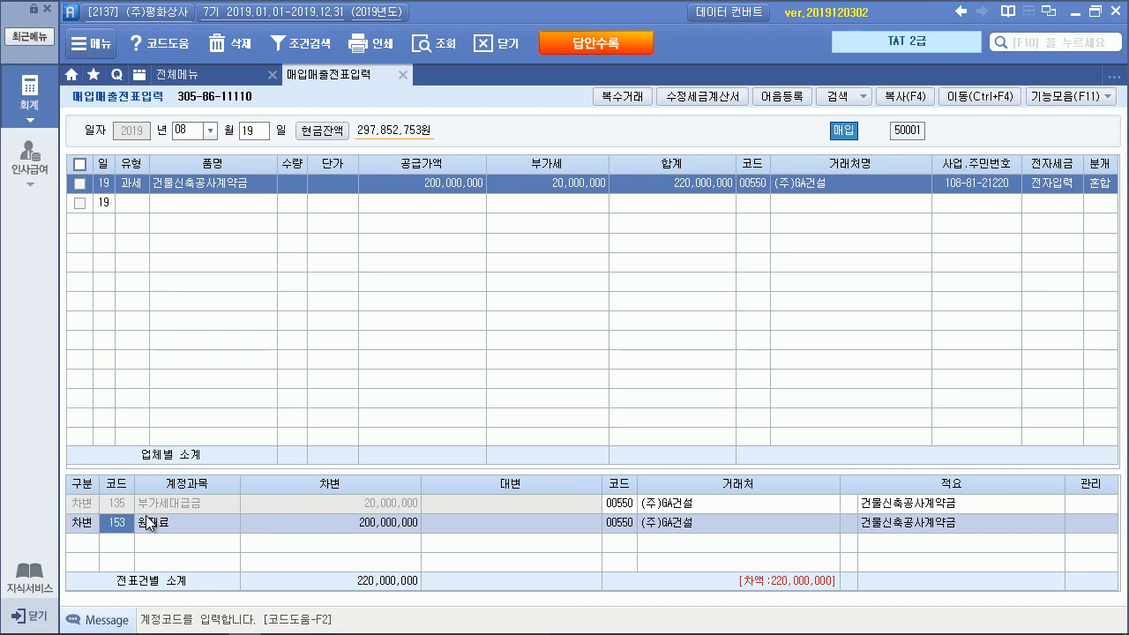
{"action": "type", "text": "RJSTJ"}
{"action": "key", "text": "BackSpace"}
{"action": "key", "text": "BackSpace"}
{"action": "key", "text": "BackSpace"}
{"action": "key", "text": "BackSpace"}
{"action": "key", "text": "BackSpace"}
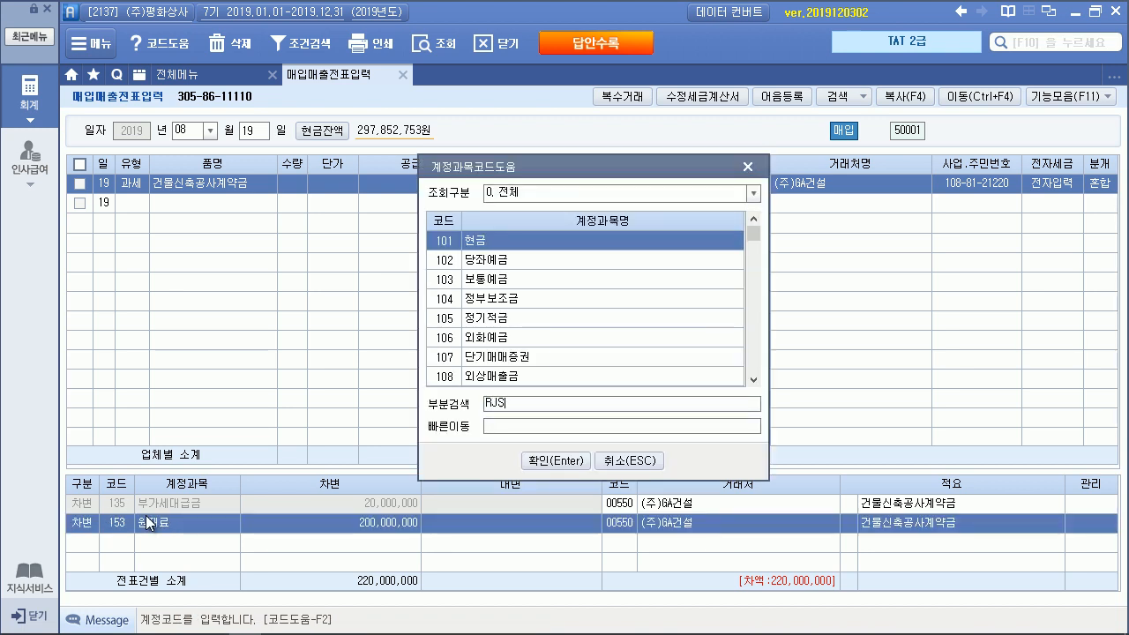
{"action": "type", "text": "건서f"}
{"action": "key", "text": "Return"}
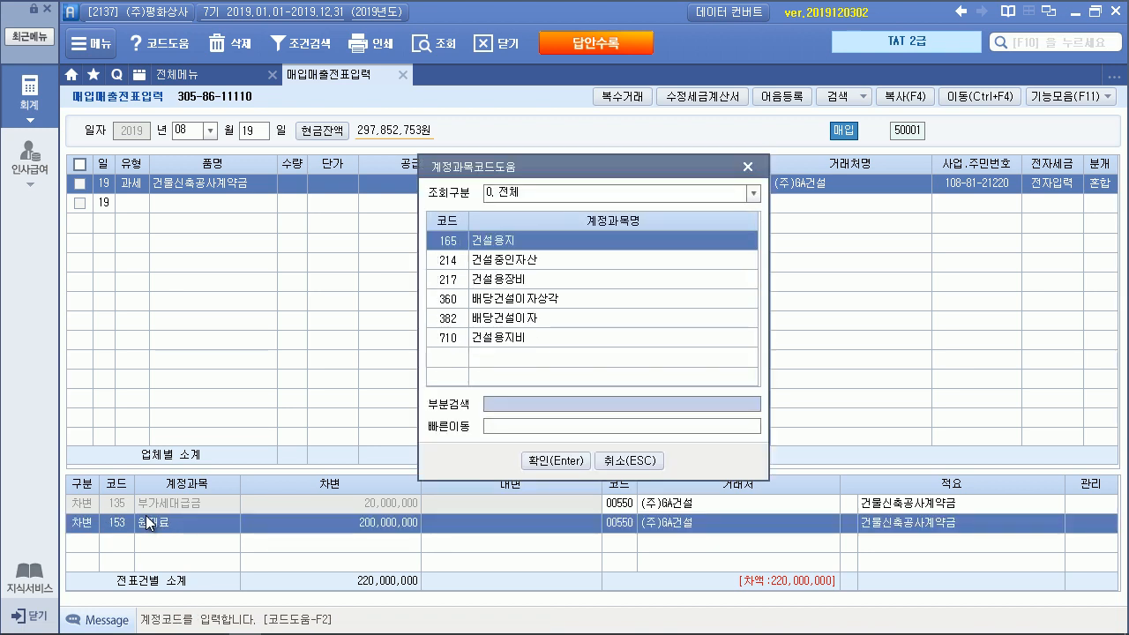
{"action": "key", "text": "Down"}
{"action": "key", "text": "Return"}
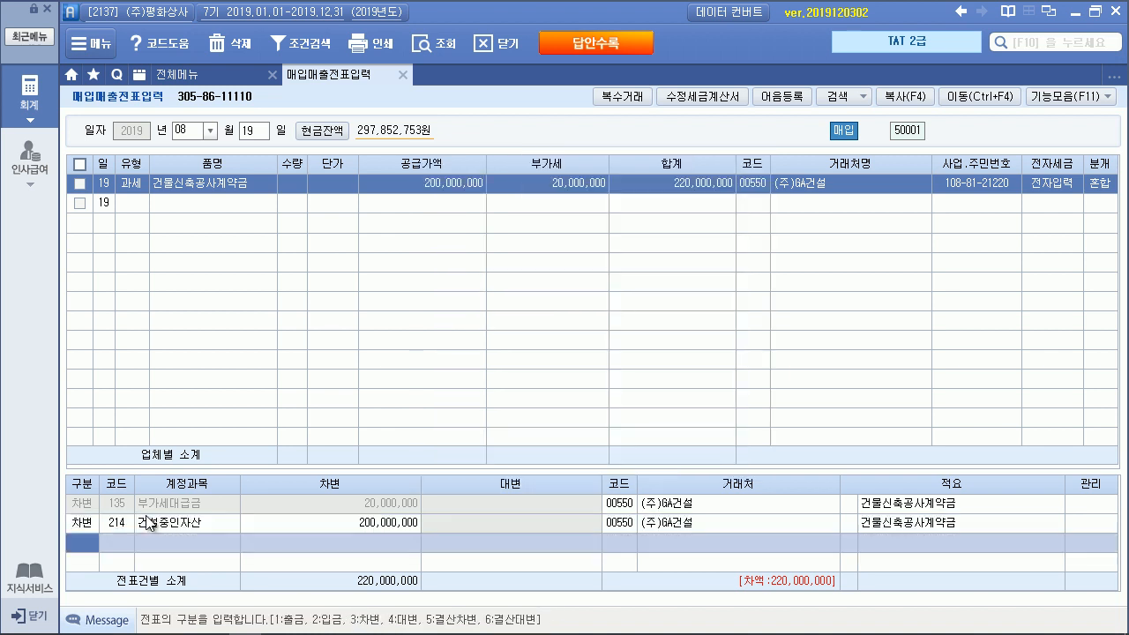
Credit 103 보통예금 for 220,000,000 and link it to vendor 국민은행(보통)
{"action": "type", "text": "4103"}
{"action": "key", "text": "Return"}
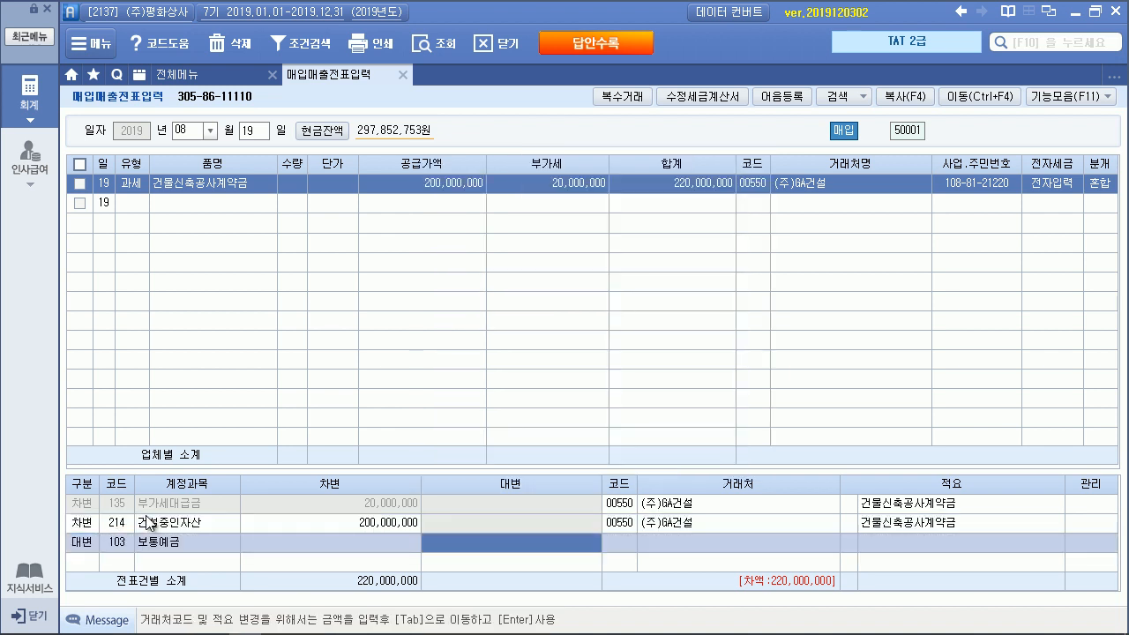
{"action": "type", "text": "220,000,000"}
{"action": "key", "text": "Return"}
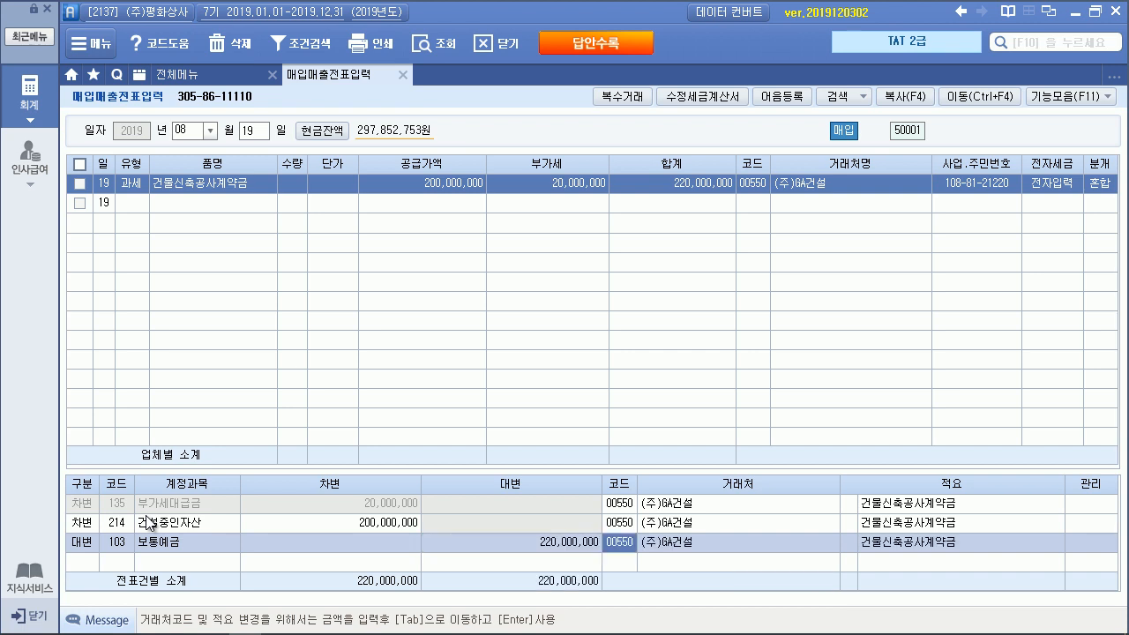
{"action": "key", "text": "Up"}
{"action": "key", "text": "F2"}
{"action": "key", "text": "Escape"}
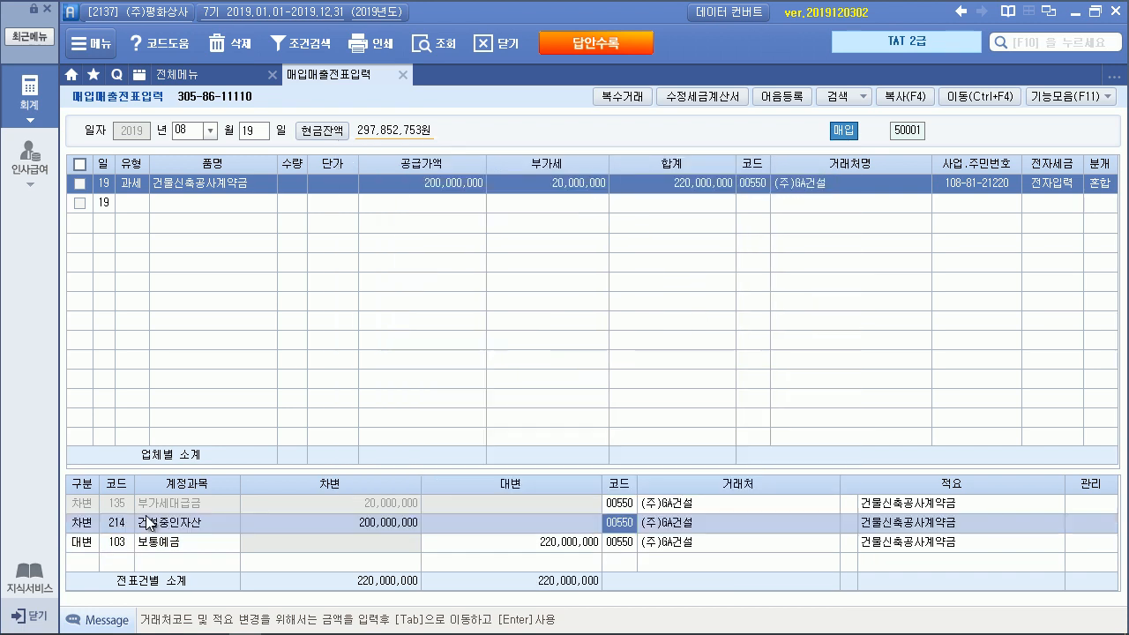
{"action": "key", "text": "Down"}
{"action": "key", "text": "F2"}
{"action": "type", "text": "국민"}
{"action": "key", "text": "Return"}
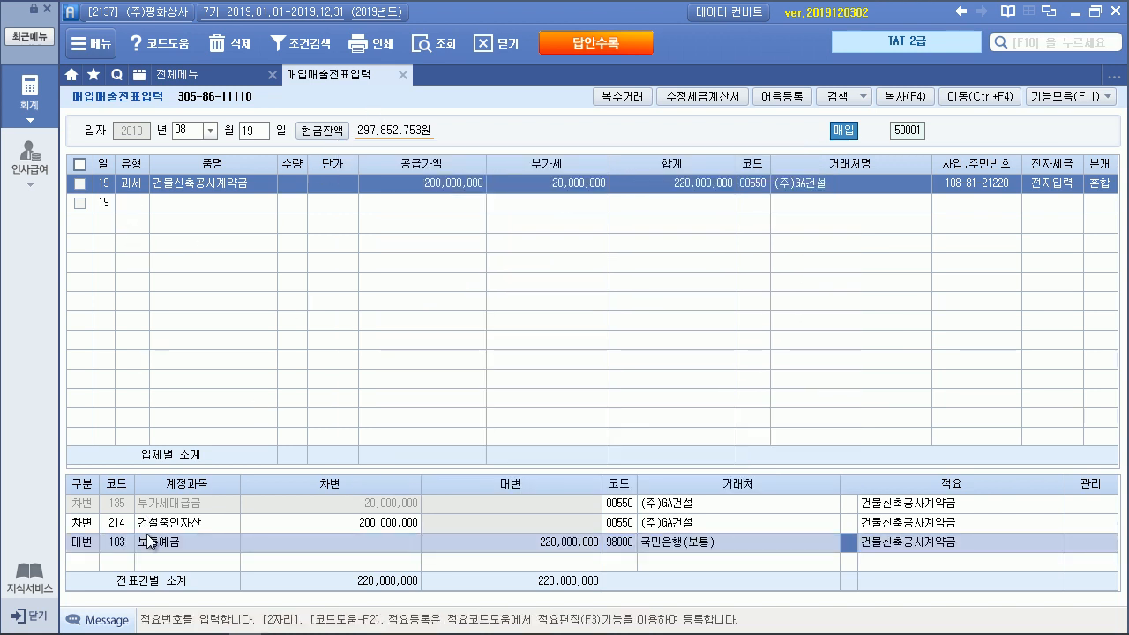
{"action": "left_click", "coordinate": [120, 522]}
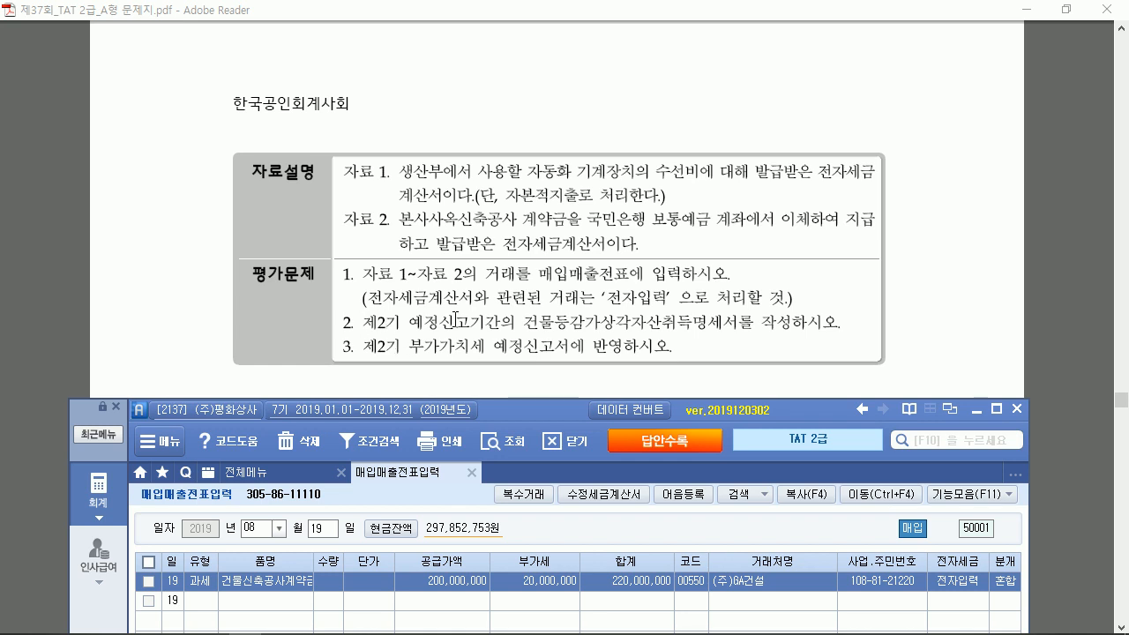
Close 매입매출전표입력 and open 건물등감가상각자산취득명세서 from the full menu
{"action": "left_click", "coordinate": [995, 409]}
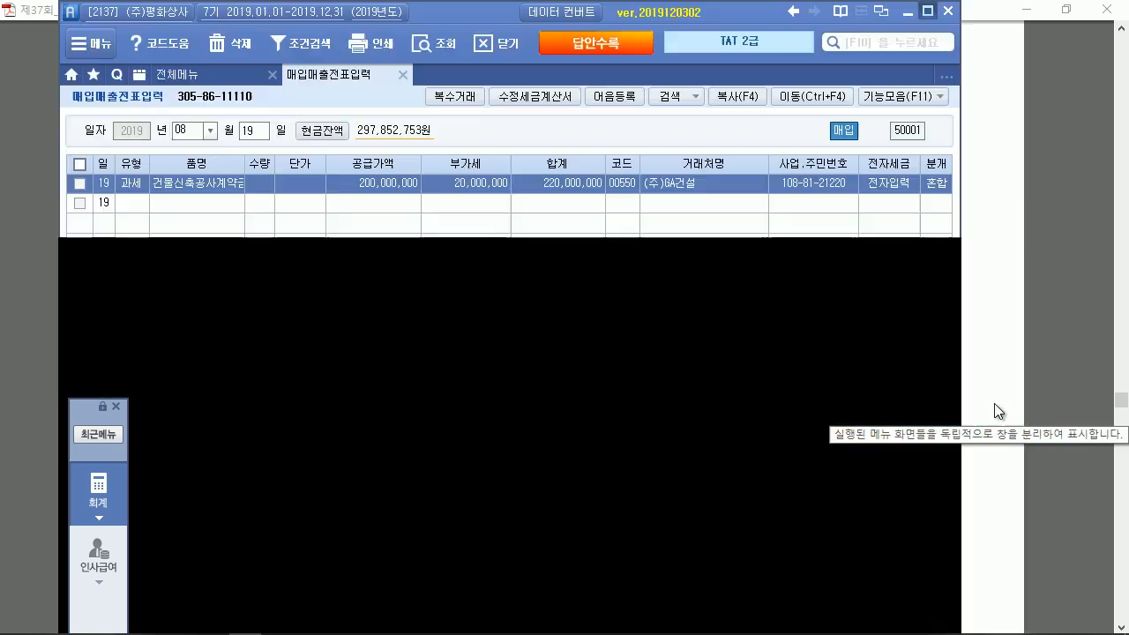
{"action": "left_click", "coordinate": [402, 74]}
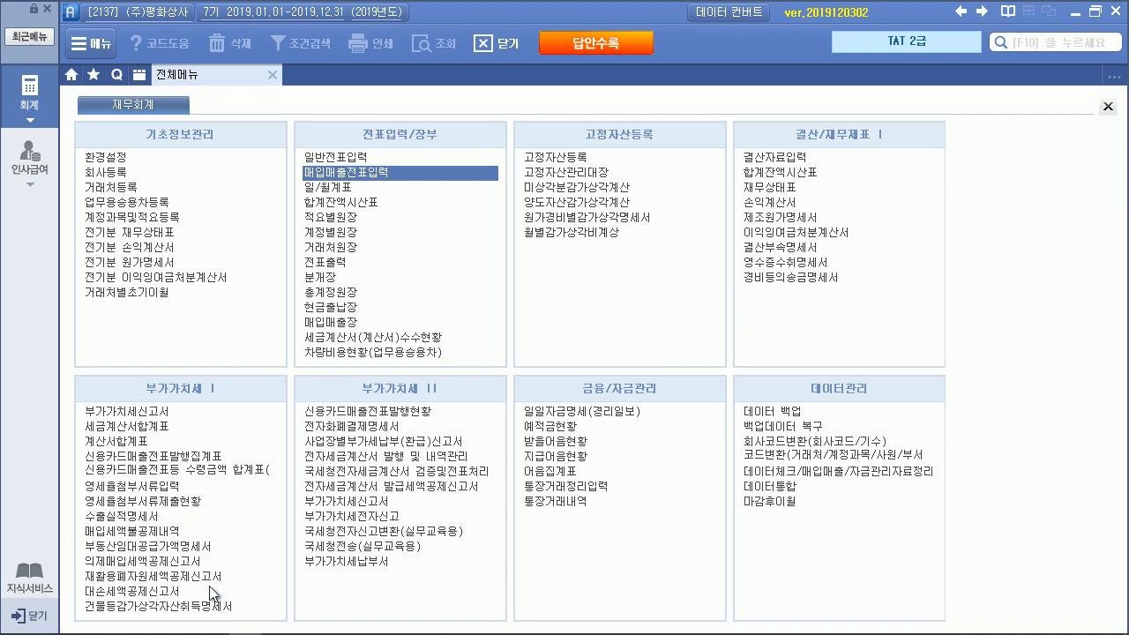
{"action": "left_click", "coordinate": [202, 608]}
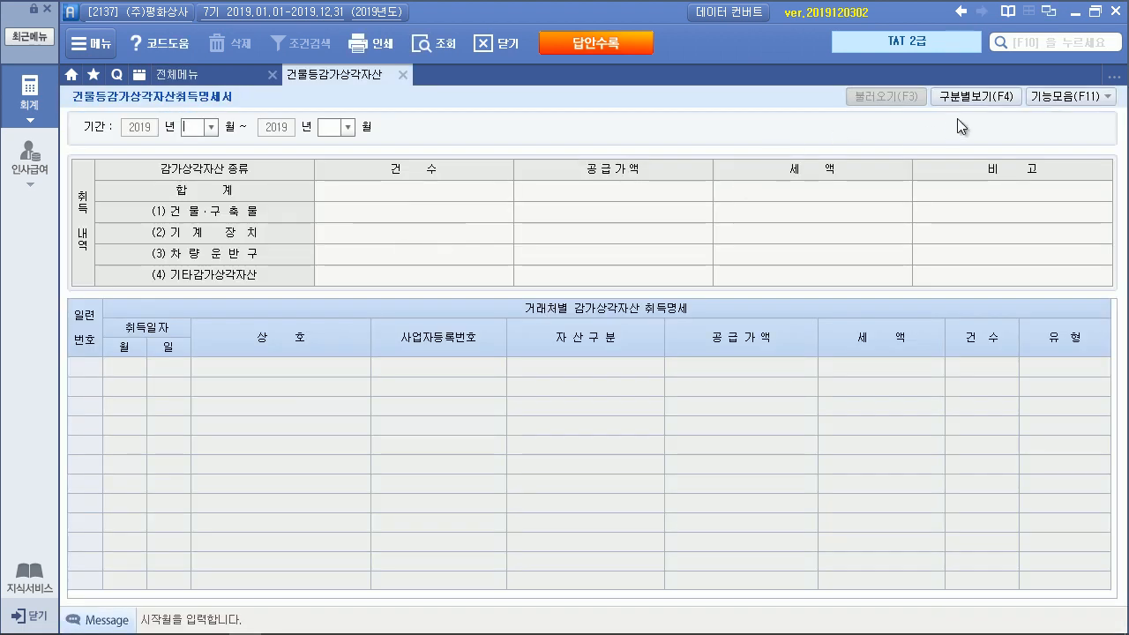
Set the period to July–September and review the 202, 214 and 206 accounts in the import dialog
{"action": "type", "text": "07"}
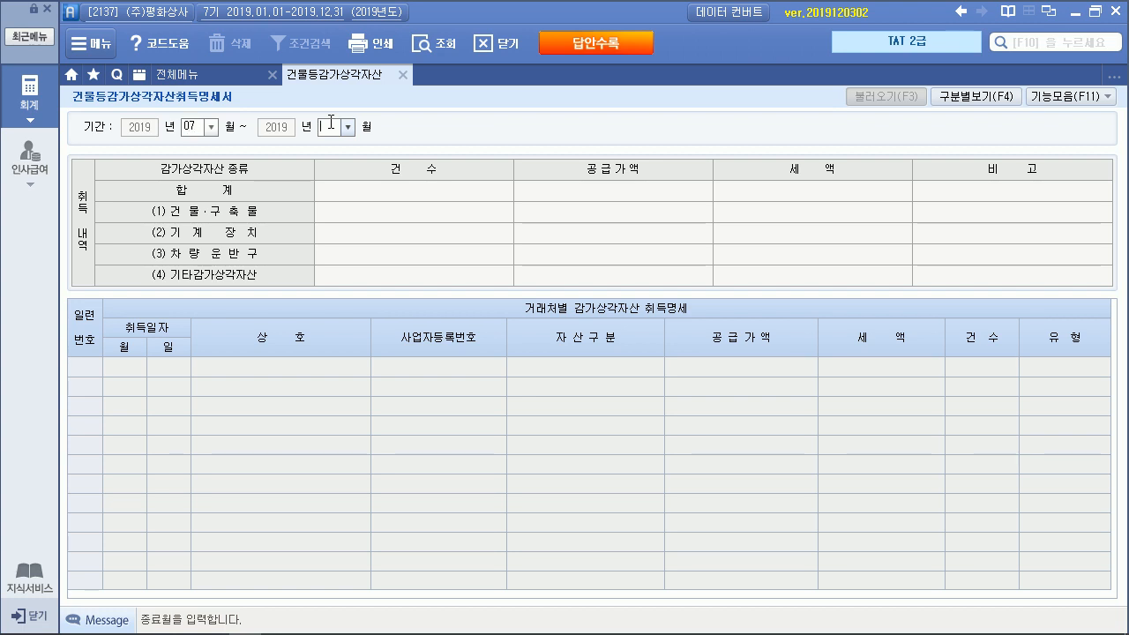
{"action": "type", "text": "09"}
{"action": "key", "text": "Return"}
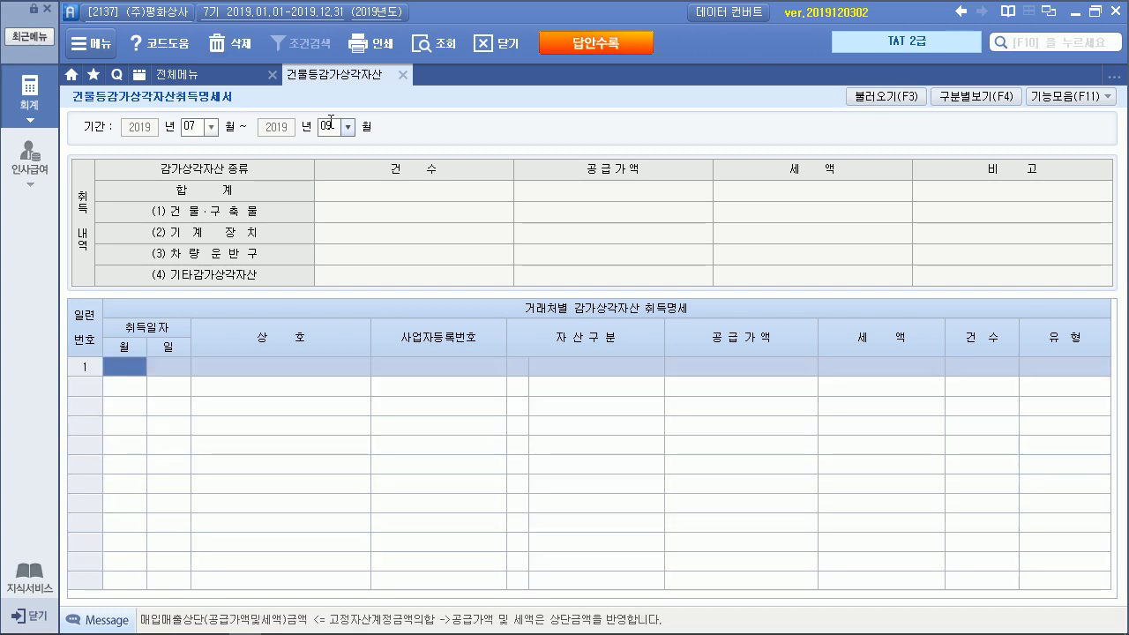
{"action": "left_click", "coordinate": [907, 95]}
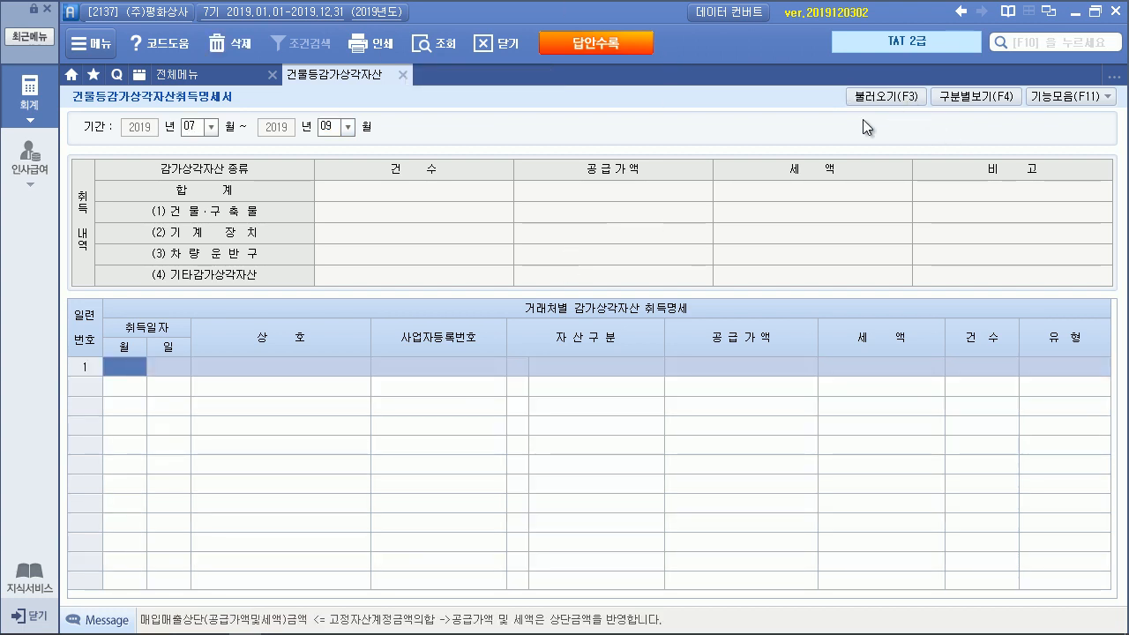
{"action": "left_click", "coordinate": [607, 148]}
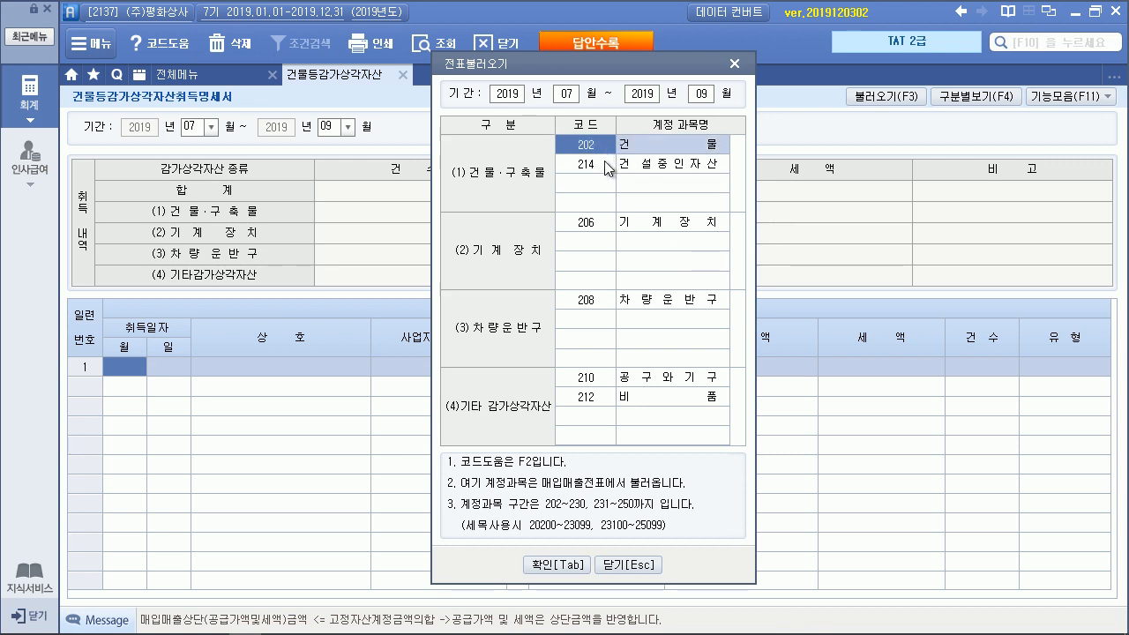
{"action": "left_click", "coordinate": [608, 166]}
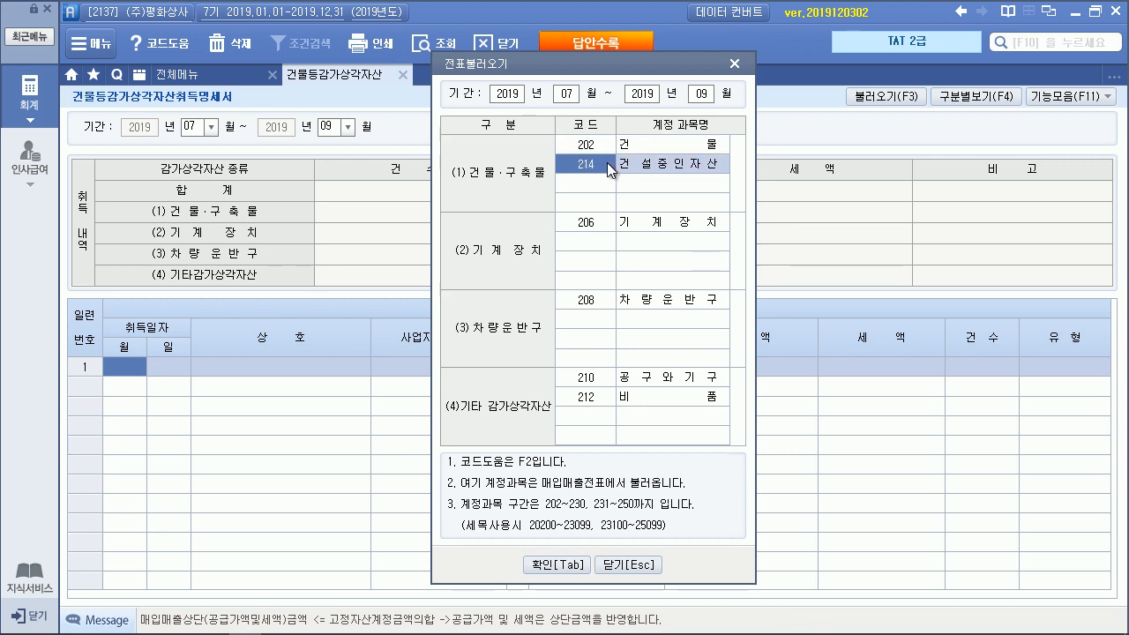
{"action": "left_click", "coordinate": [602, 221]}
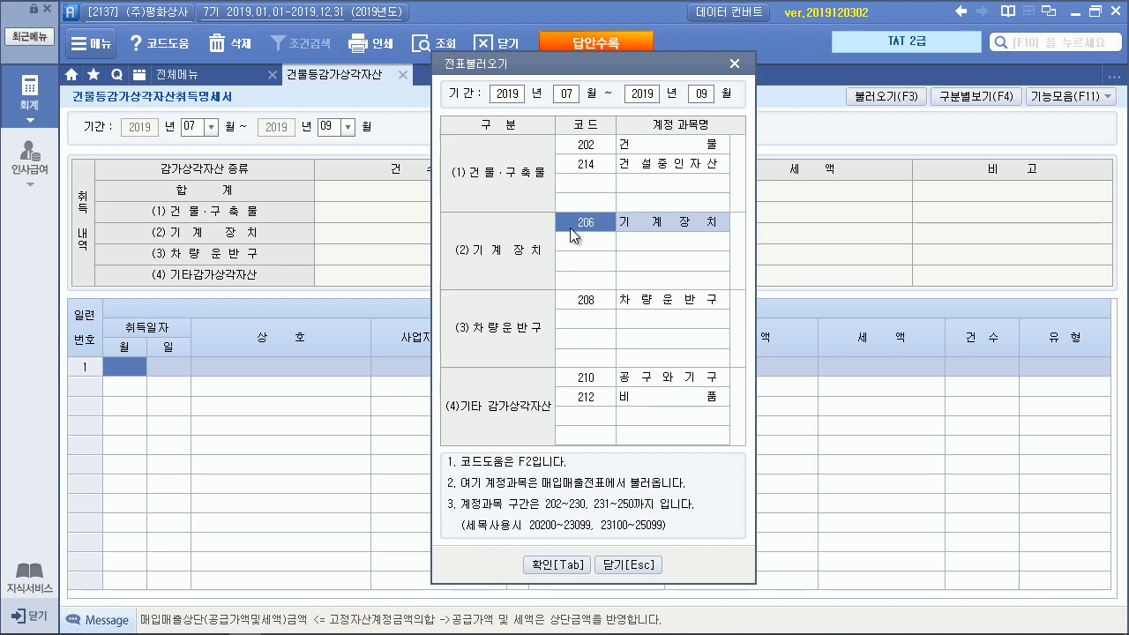
{"action": "left_click", "coordinate": [599, 149]}
{"action": "left_click", "coordinate": [598, 165]}
{"action": "left_click", "coordinate": [595, 233]}
{"action": "left_click", "coordinate": [592, 221]}
{"action": "left_click", "coordinate": [593, 297]}
{"action": "left_click", "coordinate": [596, 397]}
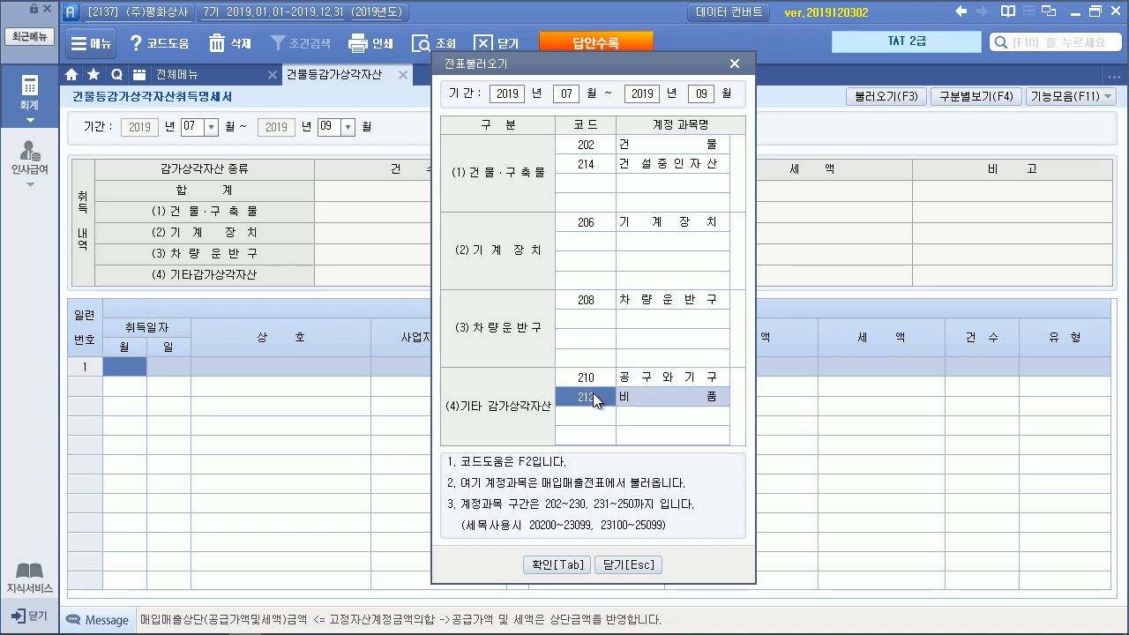
{"action": "left_click", "coordinate": [586, 228]}
{"action": "left_click", "coordinate": [593, 164]}
{"action": "left_click", "coordinate": [596, 150]}
{"action": "left_click", "coordinate": [596, 167]}
{"action": "left_click", "coordinate": [592, 221]}
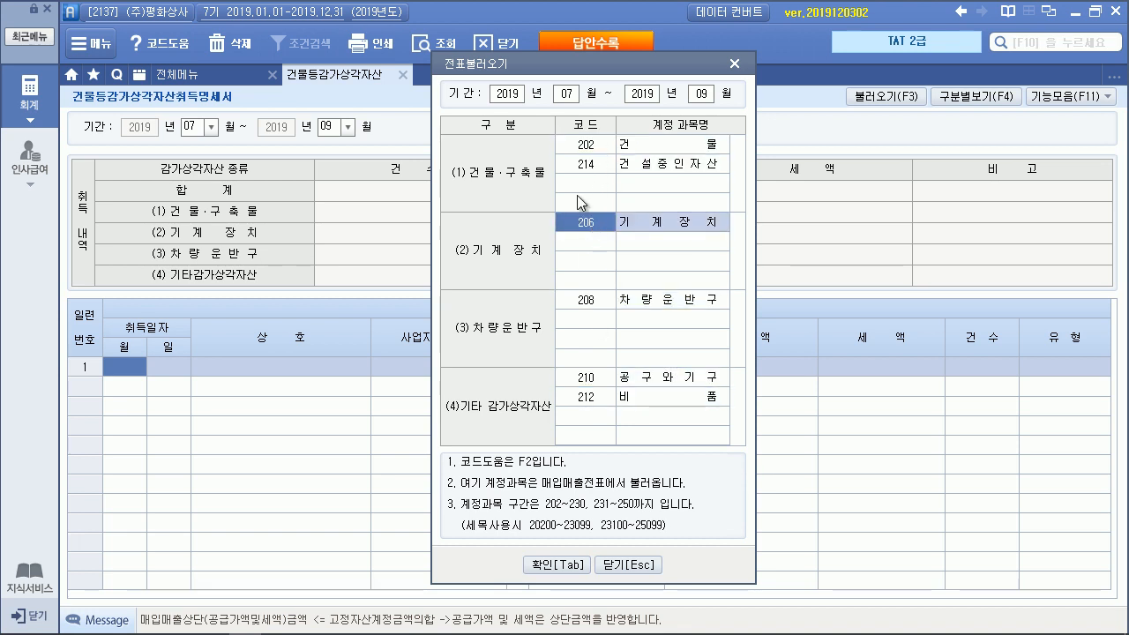
{"action": "left_click", "coordinate": [592, 164]}
{"action": "left_click", "coordinate": [590, 227]}
Import the machinery and building vouchers (217,000,000 plus 21,700,000 tax), check them, and close the statement
{"action": "left_click", "coordinate": [554, 565]}
{"action": "left_click", "coordinate": [550, 371]}
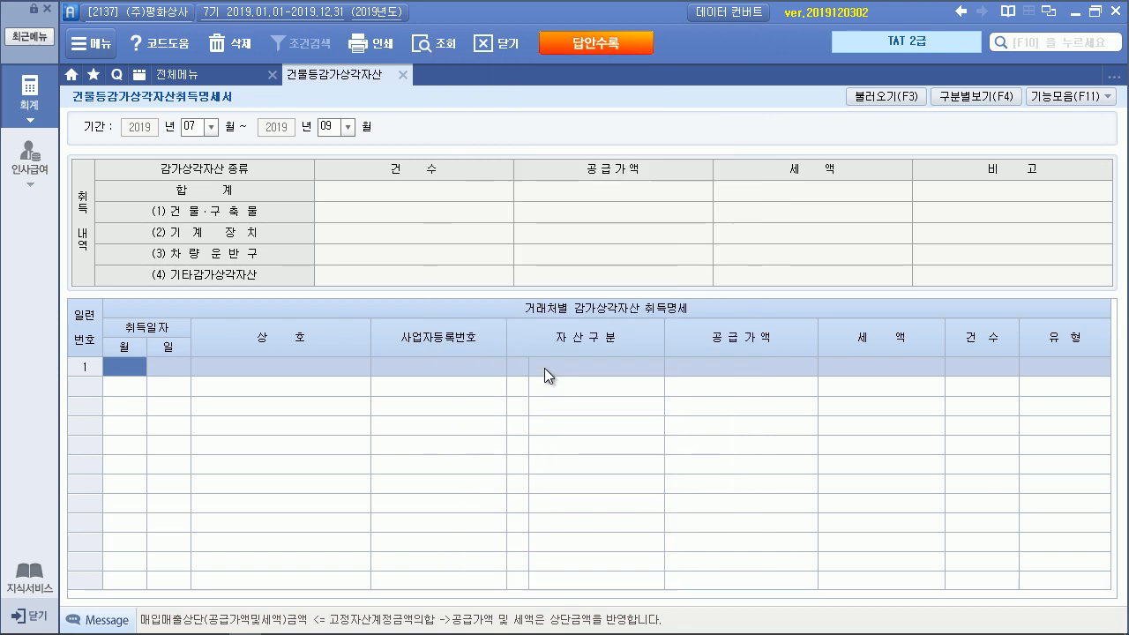
{"action": "left_click", "coordinate": [714, 370]}
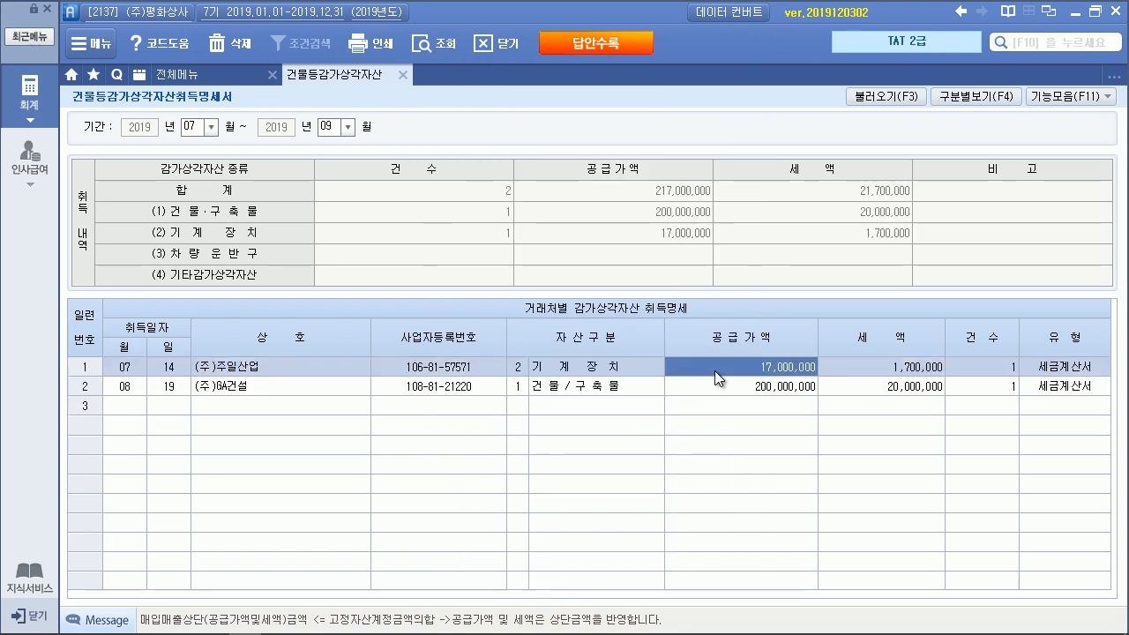
{"action": "left_click", "coordinate": [714, 390]}
{"action": "left_click", "coordinate": [712, 371]}
{"action": "left_click", "coordinate": [719, 385]}
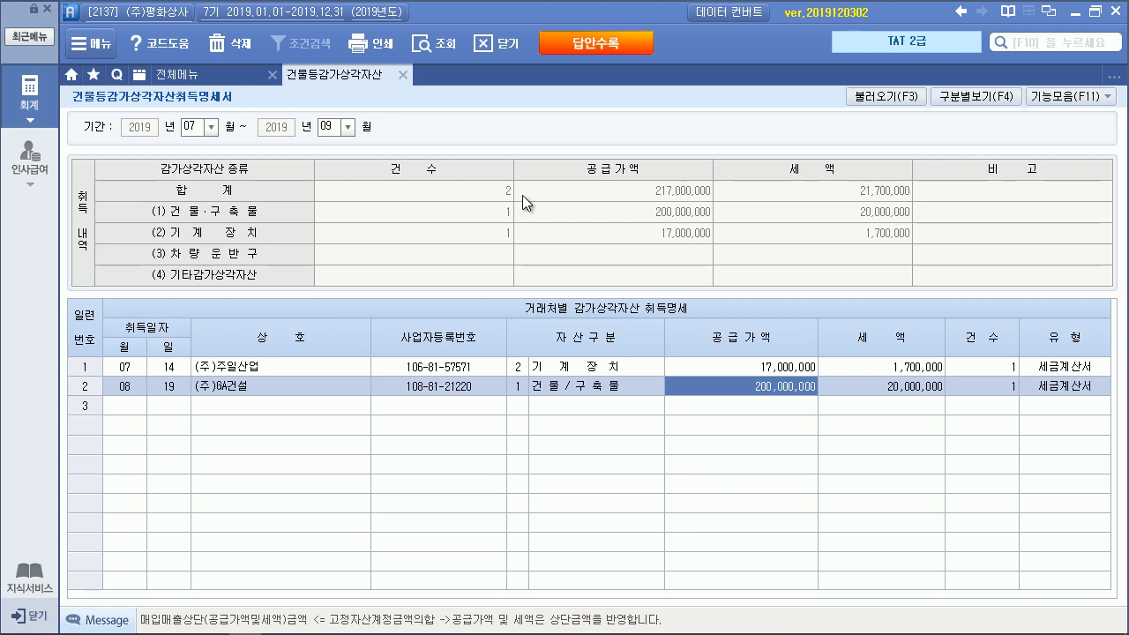
{"action": "left_click", "coordinate": [403, 75]}
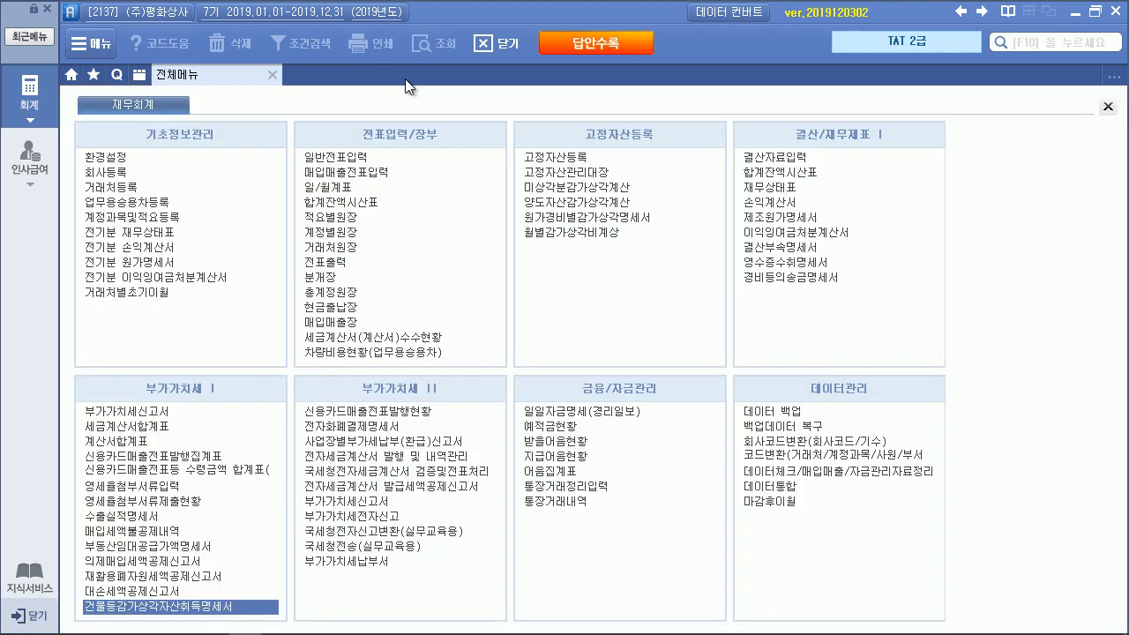
Save the 07/01–09/30 VAT return showing 217,000,000 fixed-asset purchases with 21,700,000 tax
{"action": "left_click", "coordinate": [181, 410]}
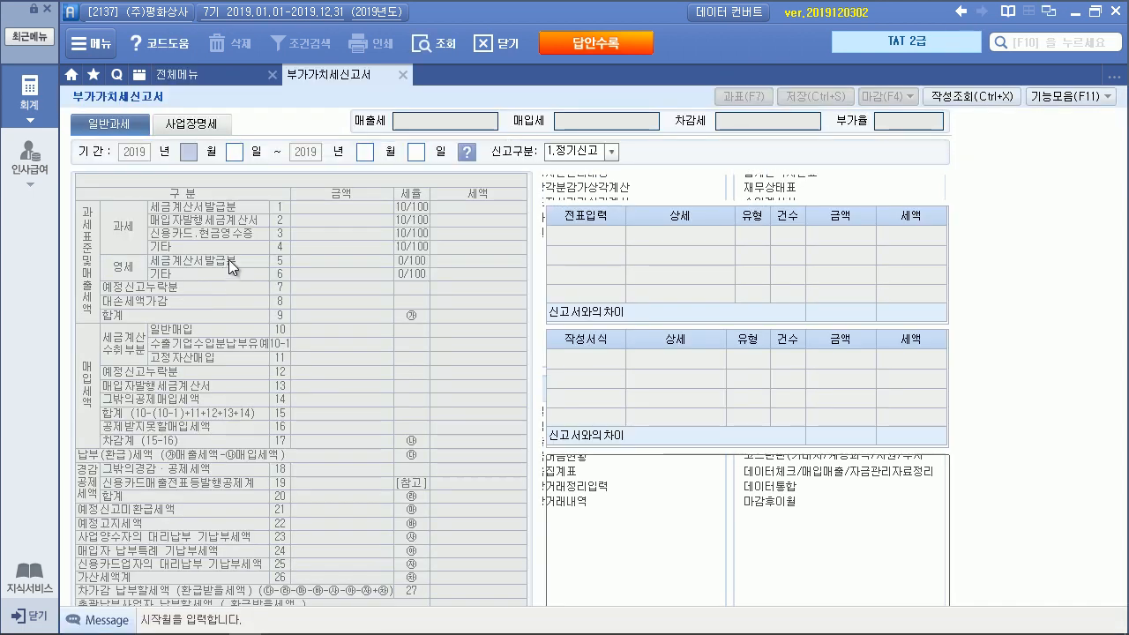
{"action": "type", "text": "10930"}
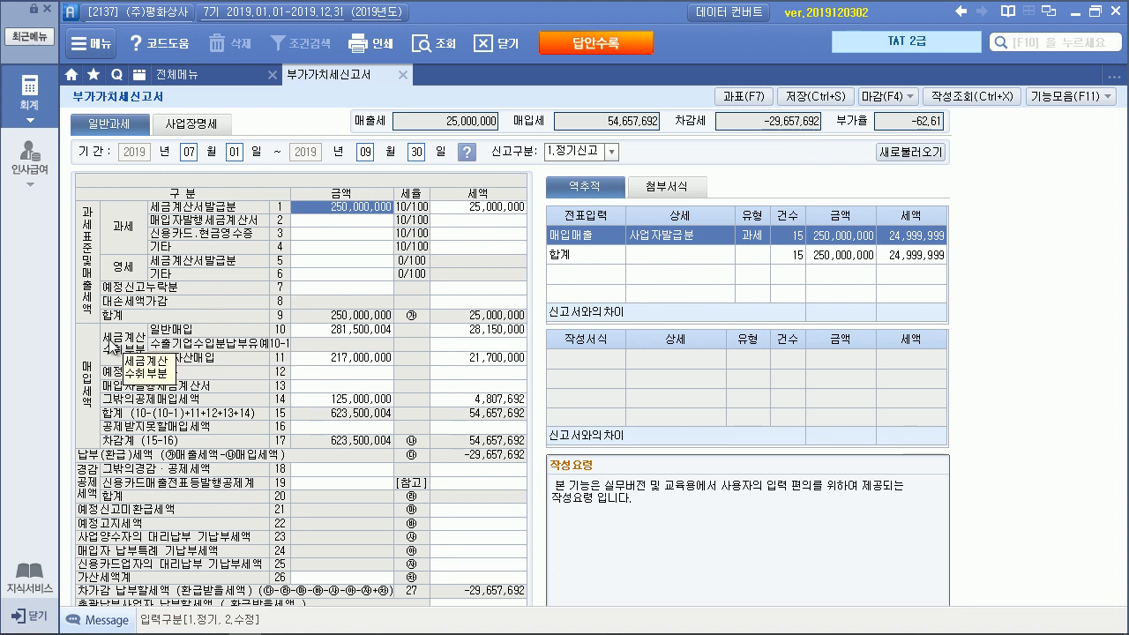
{"action": "left_click", "coordinate": [346, 361]}
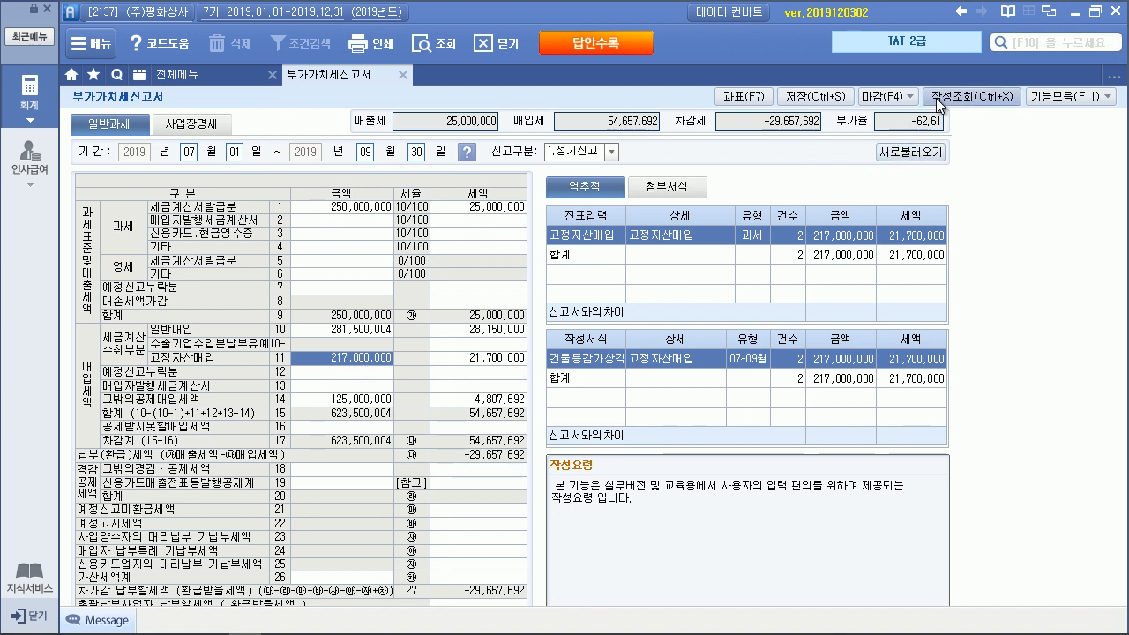
{"action": "left_click", "coordinate": [830, 99]}
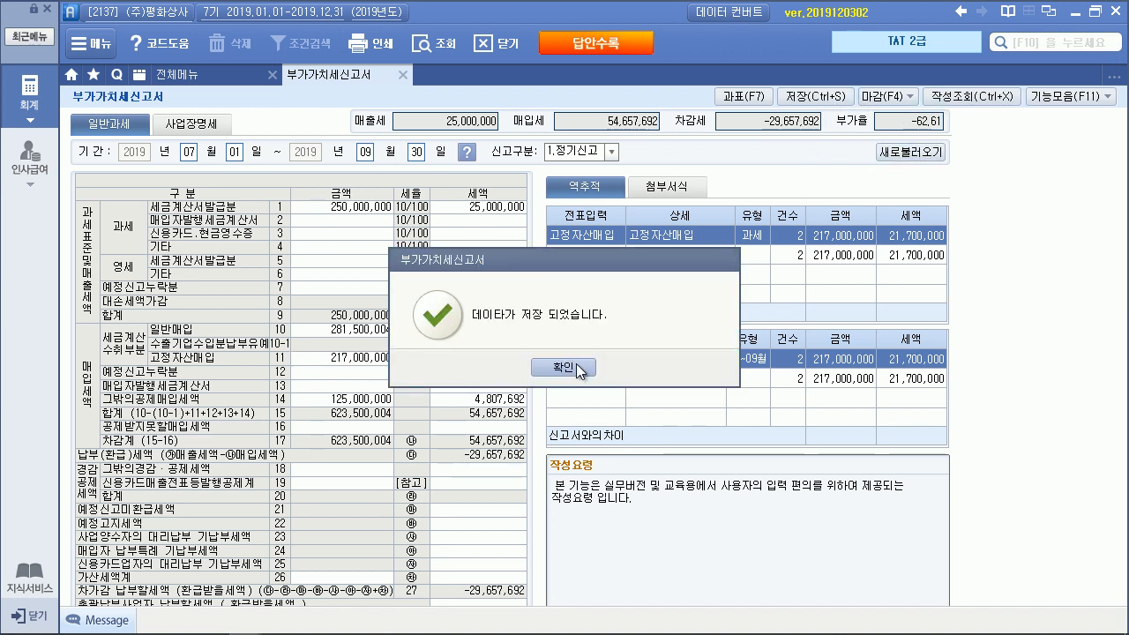
{"action": "left_click", "coordinate": [576, 367]}
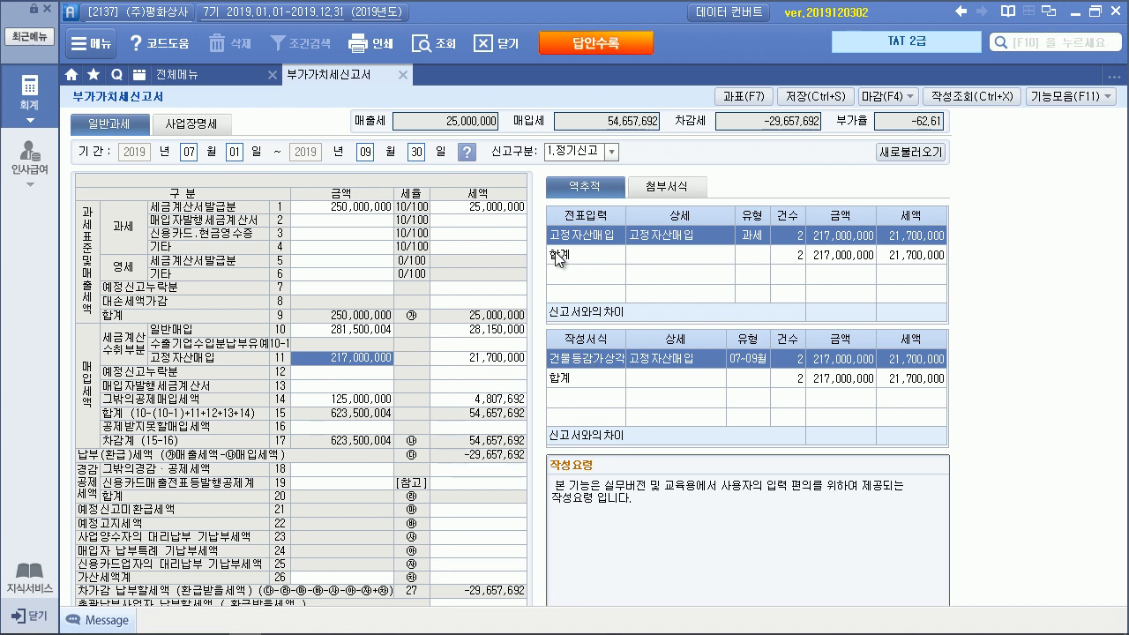
{"action": "key", "text": "alt+Tab"}
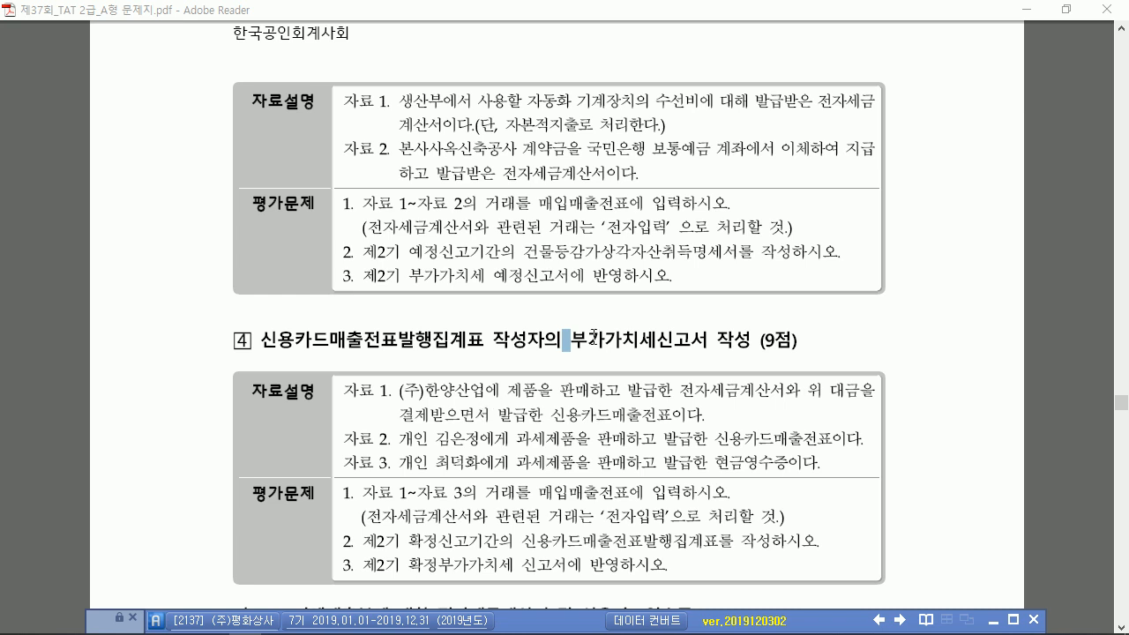
Read task 4's December 1 invoice (2,100,000 plus 210,000 VAT), then open 매입매출전표입력 in Smart A
{"action": "scroll", "coordinate": [603, 273], "scroll_direction": "down", "scroll_amount": 7}
{"action": "scroll", "coordinate": [603, 262], "scroll_direction": "down", "scroll_amount": 5}
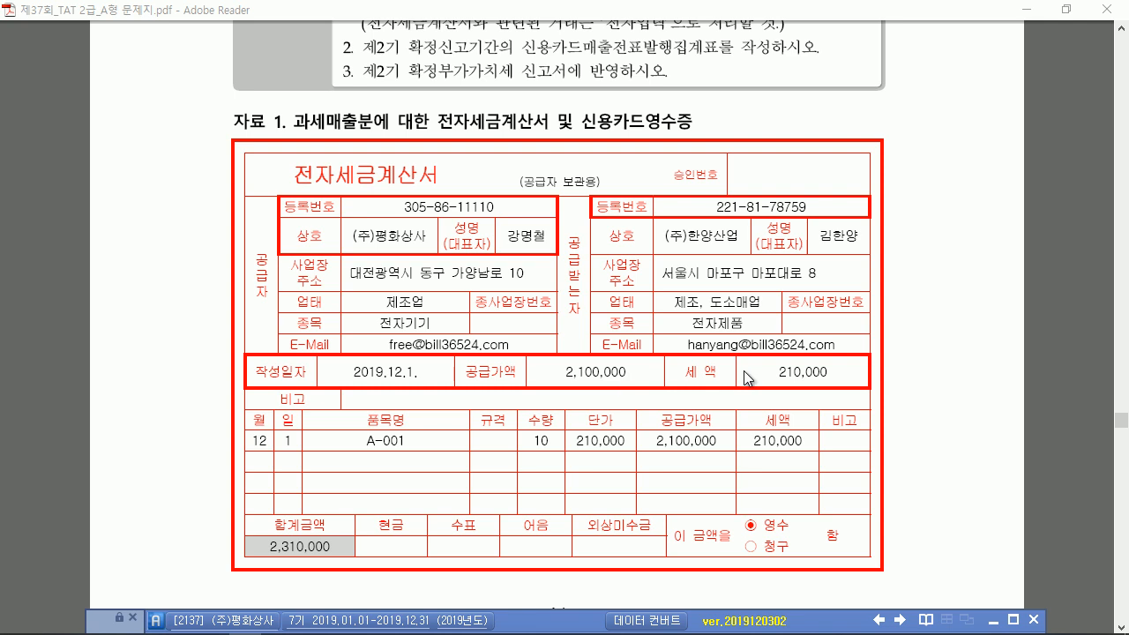
{"action": "scroll", "coordinate": [549, 264], "scroll_direction": "down", "scroll_amount": 6}
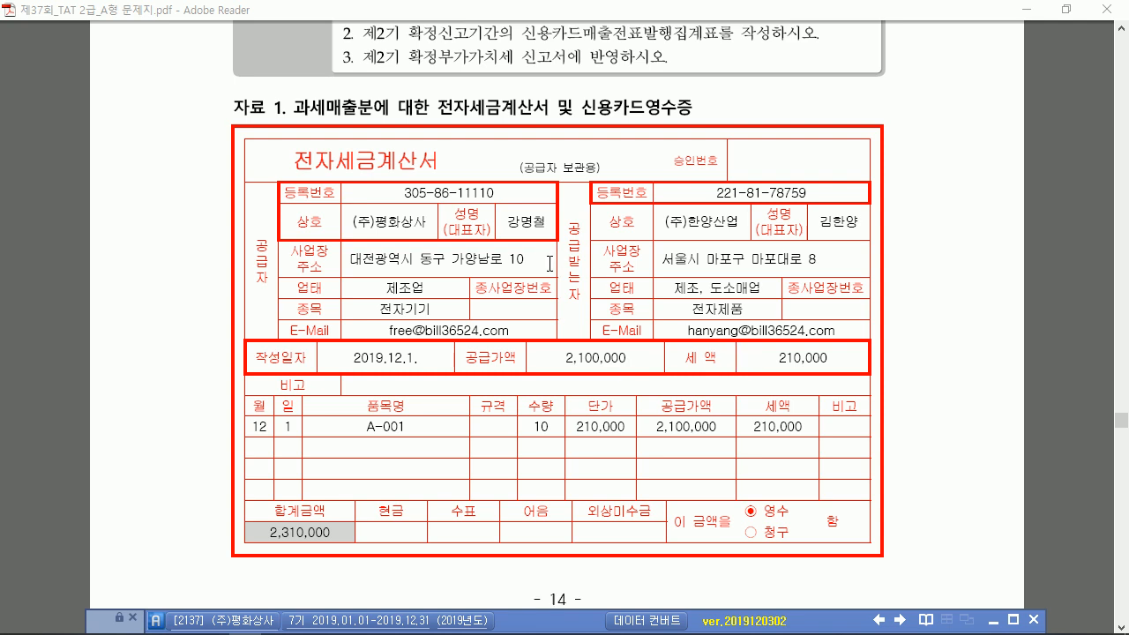
{"action": "scroll", "coordinate": [523, 281], "scroll_direction": "up", "scroll_amount": 6}
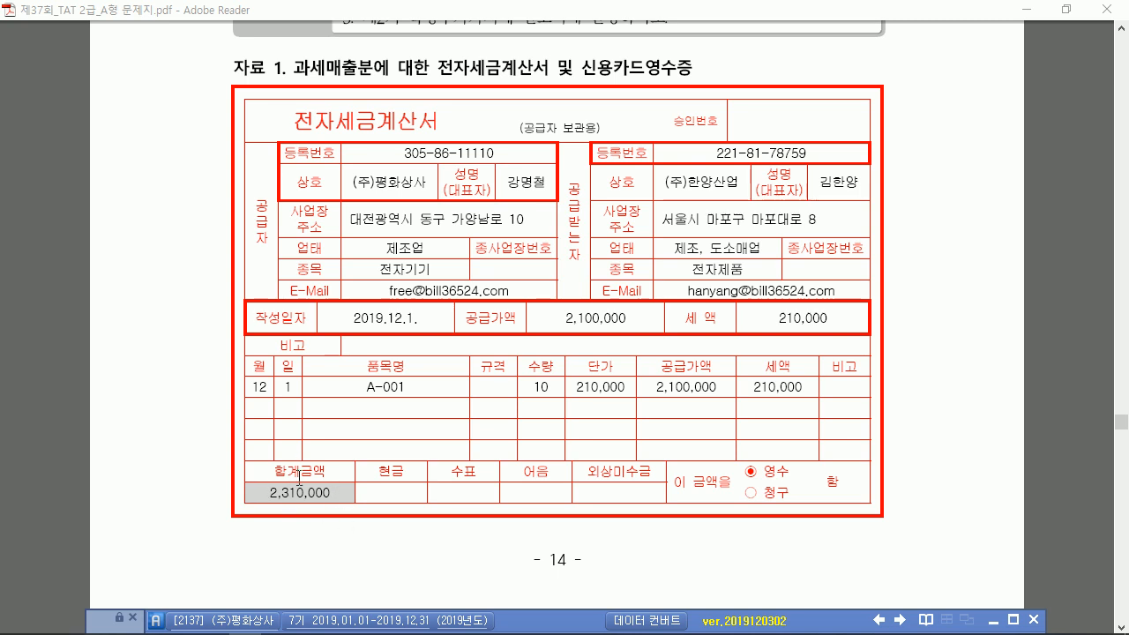
{"action": "scroll", "coordinate": [416, 345], "scroll_direction": "down", "scroll_amount": 6}
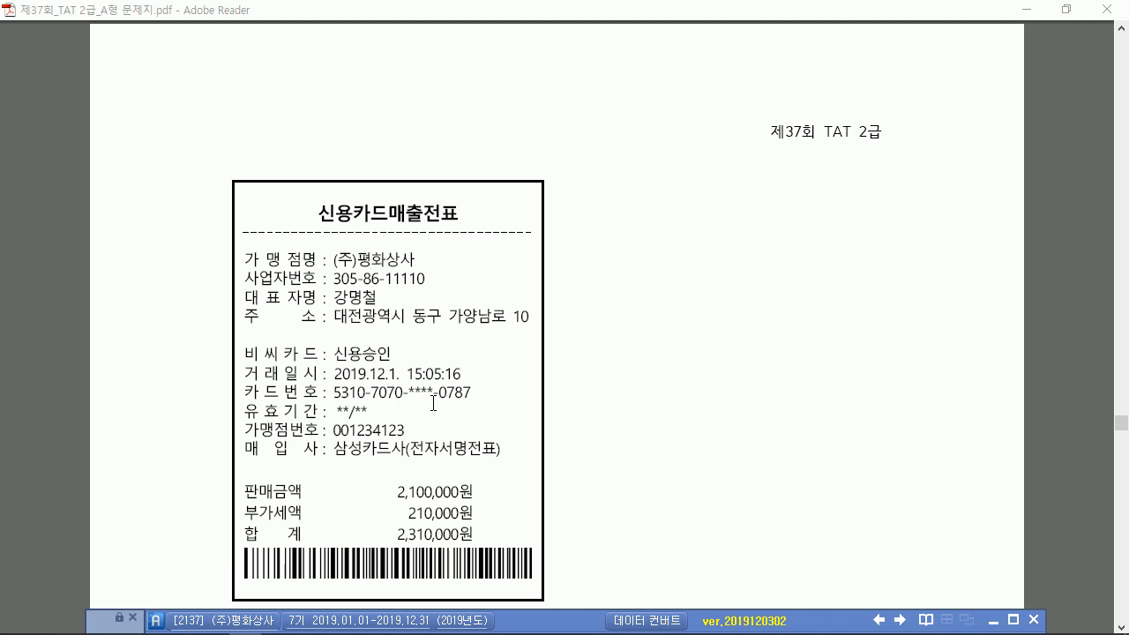
{"action": "scroll", "coordinate": [434, 399], "scroll_direction": "up", "scroll_amount": 5}
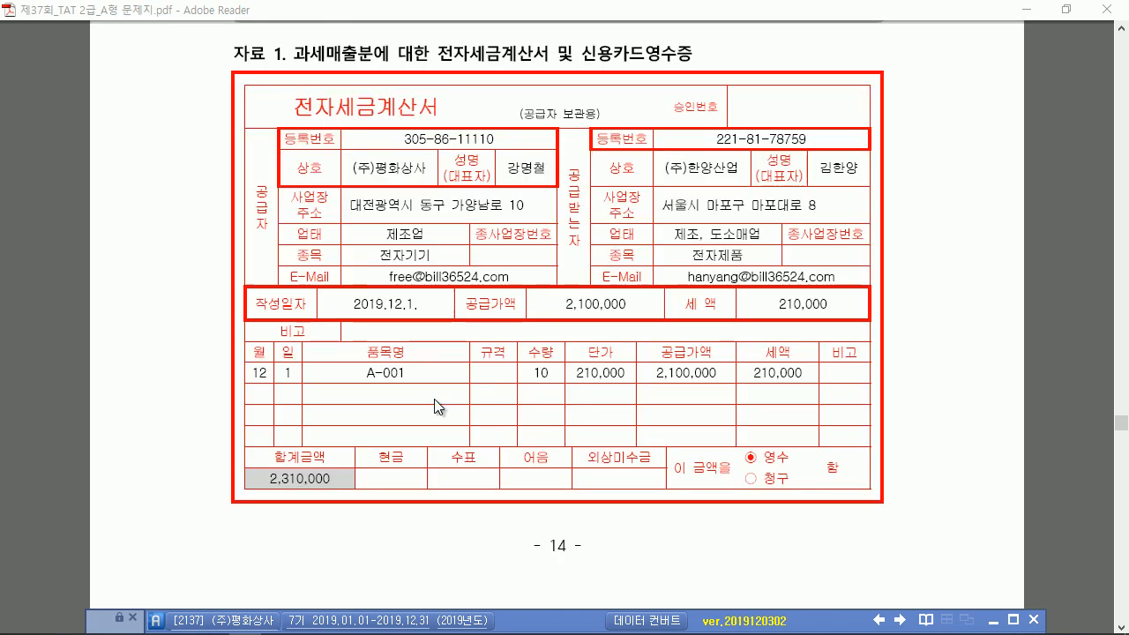
{"action": "left_click_drag", "start_coordinate": [600, 617], "coordinate": [594, 387]}
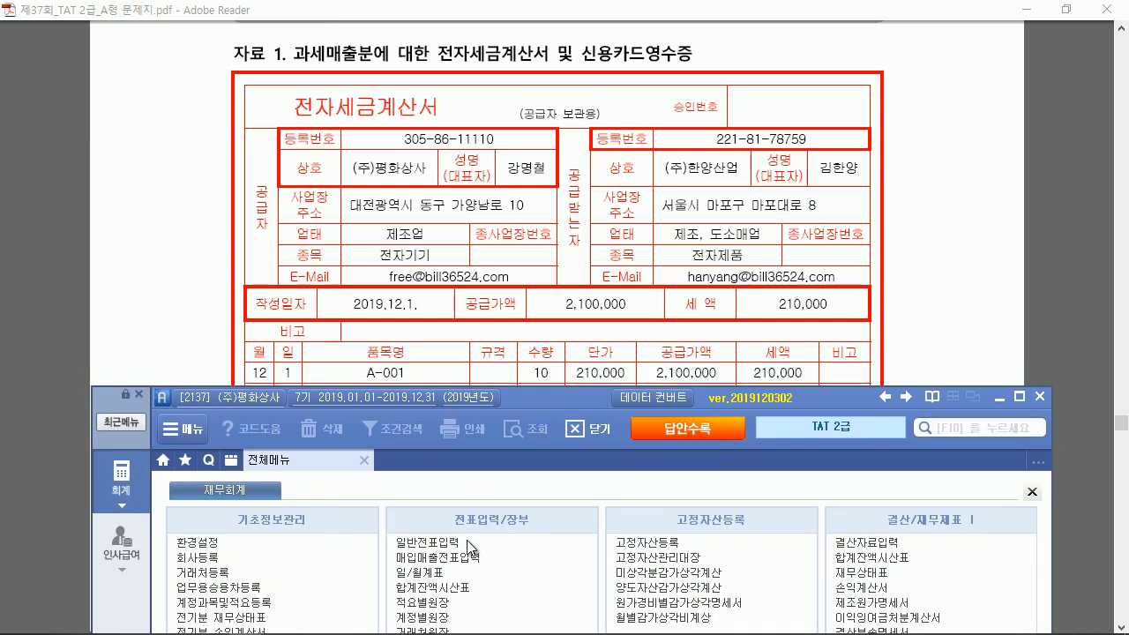
{"action": "left_click", "coordinate": [465, 553]}
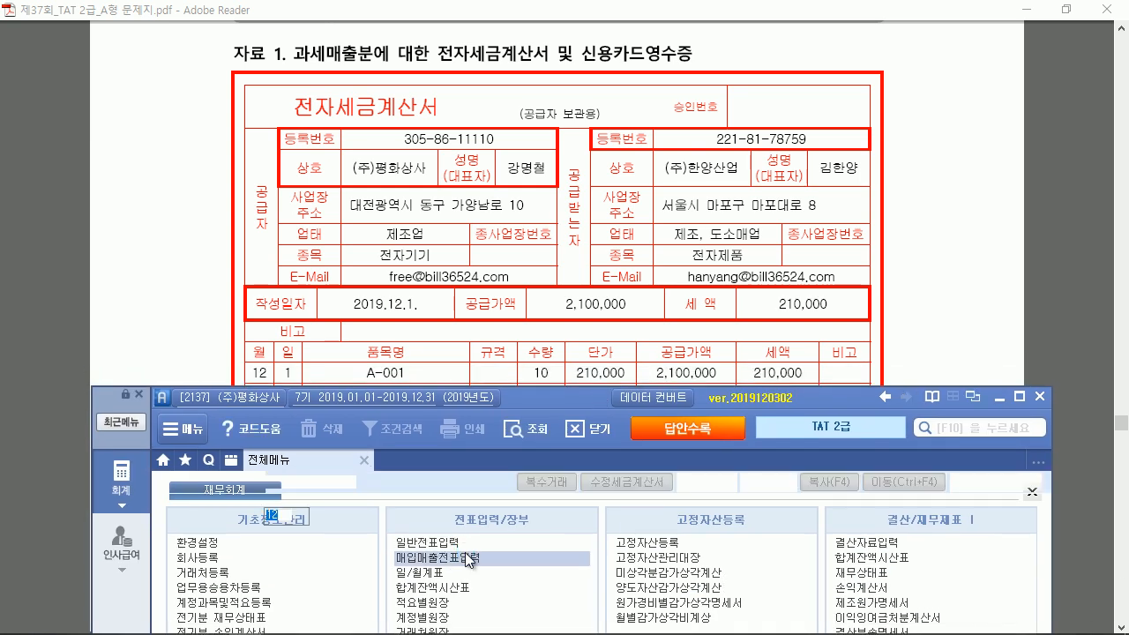
Enter a 12/01 type 11 sale of A-001, 10 units at 210,000, customer 00112, electronically issued
{"action": "key", "text": "Return"}
{"action": "type", "text": "1"}
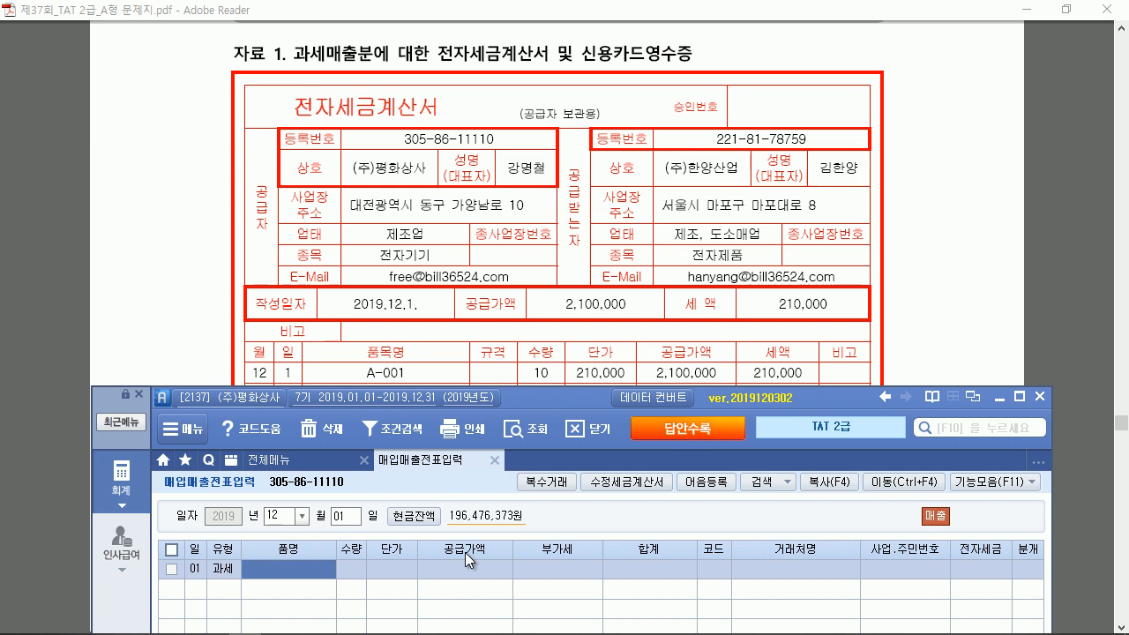
{"action": "type", "text": "1A-001"}
{"action": "key", "text": "Return"}
{"action": "type", "text": "10"}
{"action": "key", "text": "Return"}
{"action": "type", "text": "210,000"}
{"action": "key", "text": "Return"}
{"action": "key", "text": "Return"}
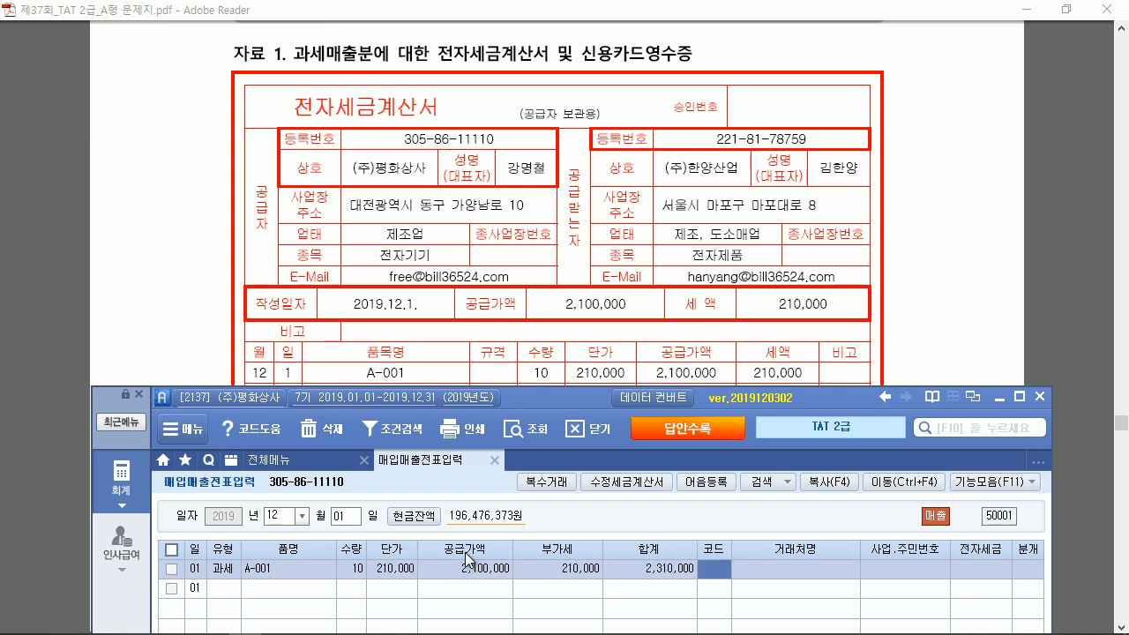
{"action": "type", "text": "0112"}
{"action": "key", "text": "Return"}
{"action": "key", "text": "Return"}
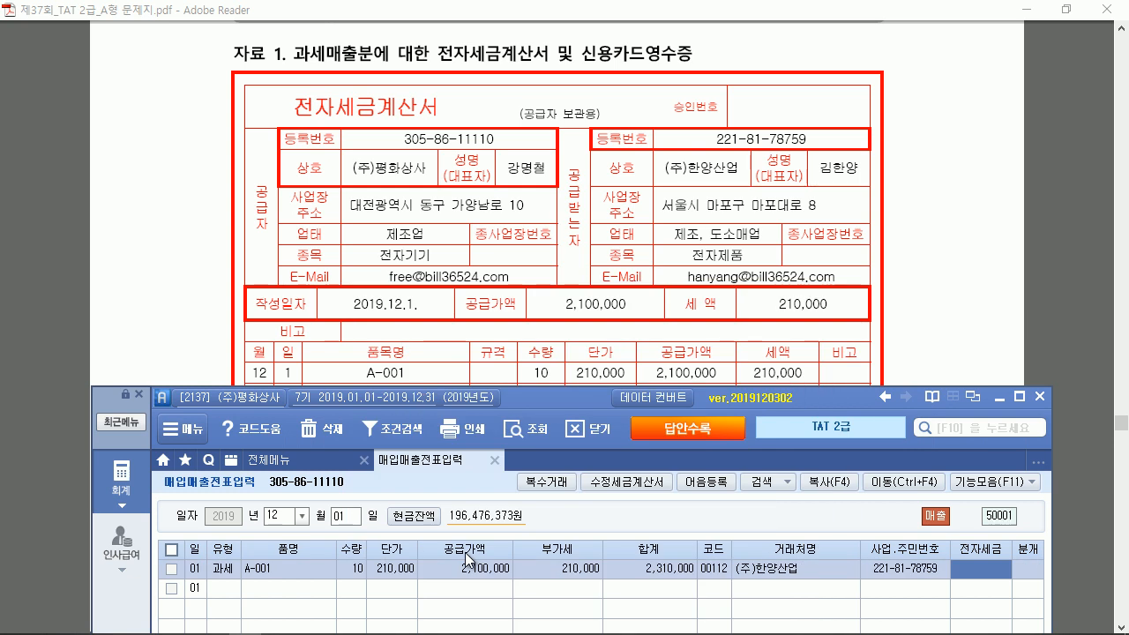
{"action": "key", "text": "1"}
{"action": "key", "text": "Return"}
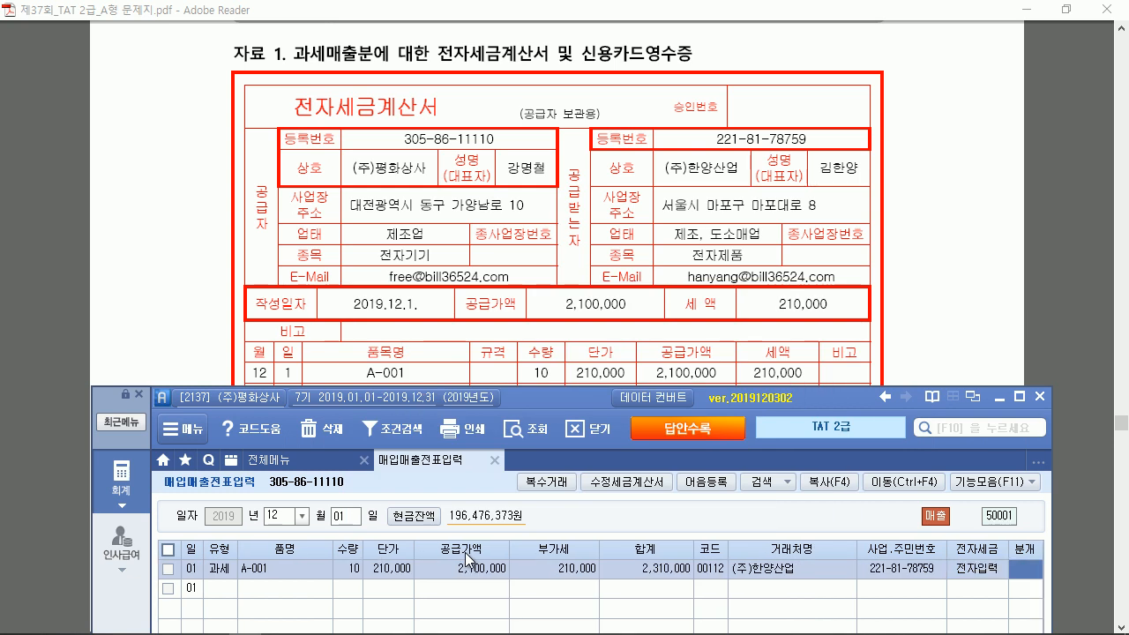
Journal the sale as card type 4 with card company 99600 삼성카드
{"action": "scroll", "coordinate": [563, 237], "scroll_direction": "down", "scroll_amount": 5}
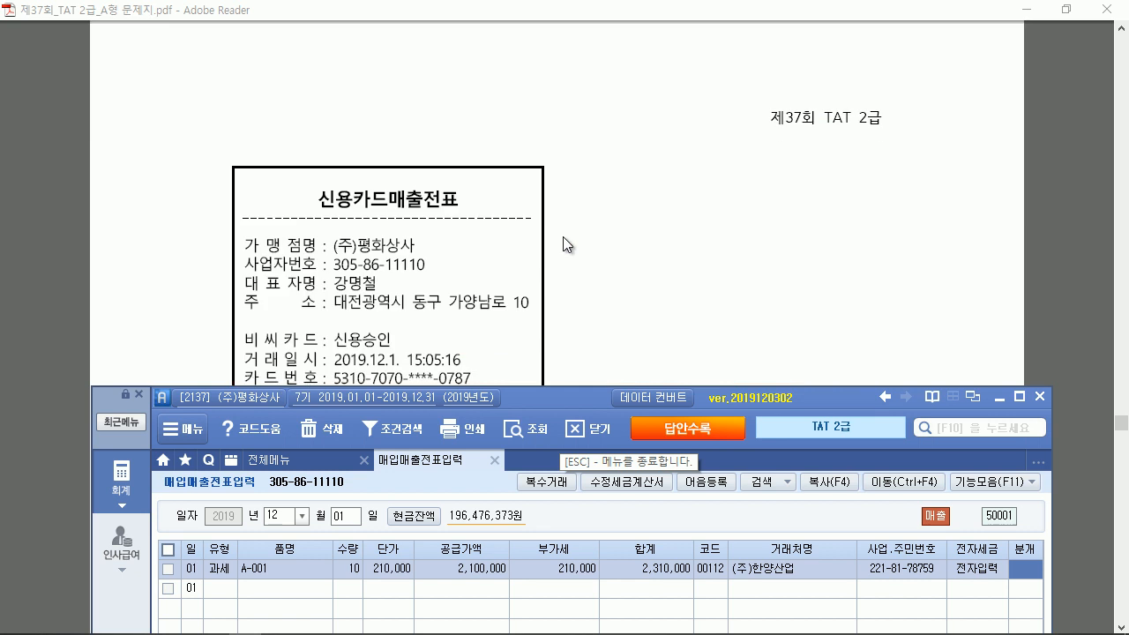
{"action": "scroll", "coordinate": [562, 236], "scroll_direction": "down", "scroll_amount": 3}
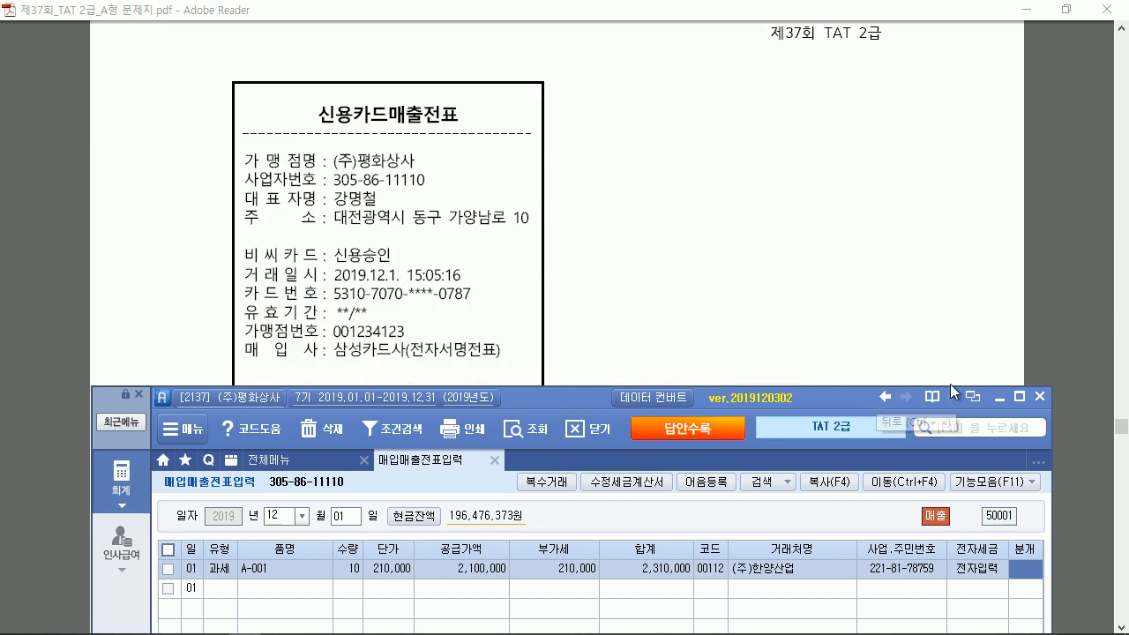
{"action": "left_click", "coordinate": [1021, 399]}
{"action": "type", "text": "4"}
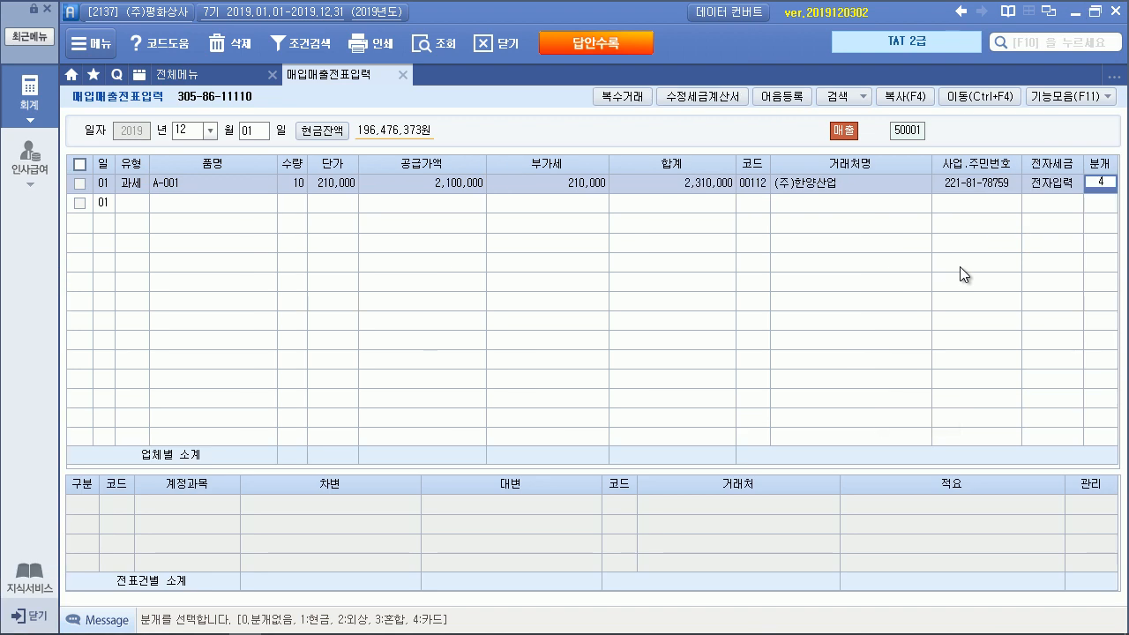
{"action": "key", "text": "Return"}
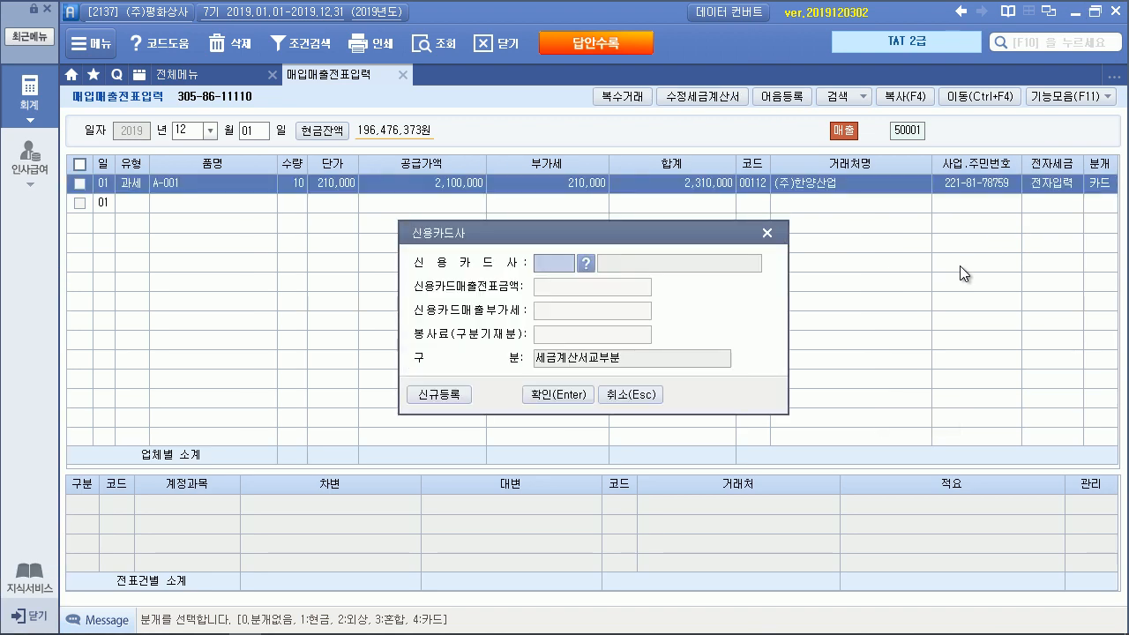
{"action": "left_click", "coordinate": [588, 264]}
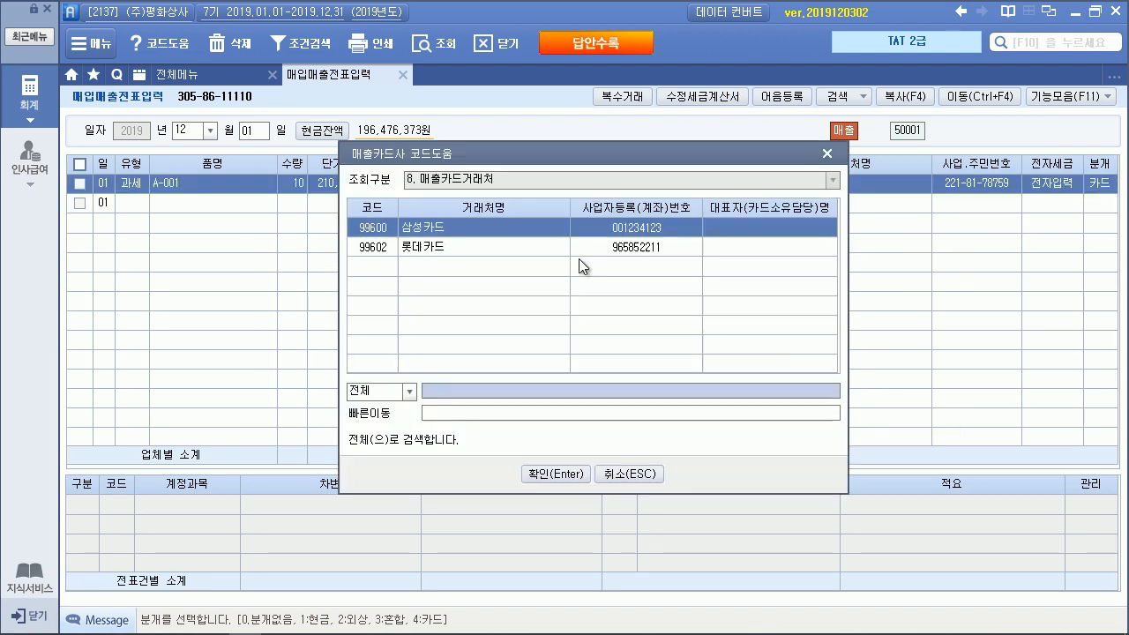
{"action": "double_click", "coordinate": [477, 229]}
{"action": "left_click", "coordinate": [534, 401]}
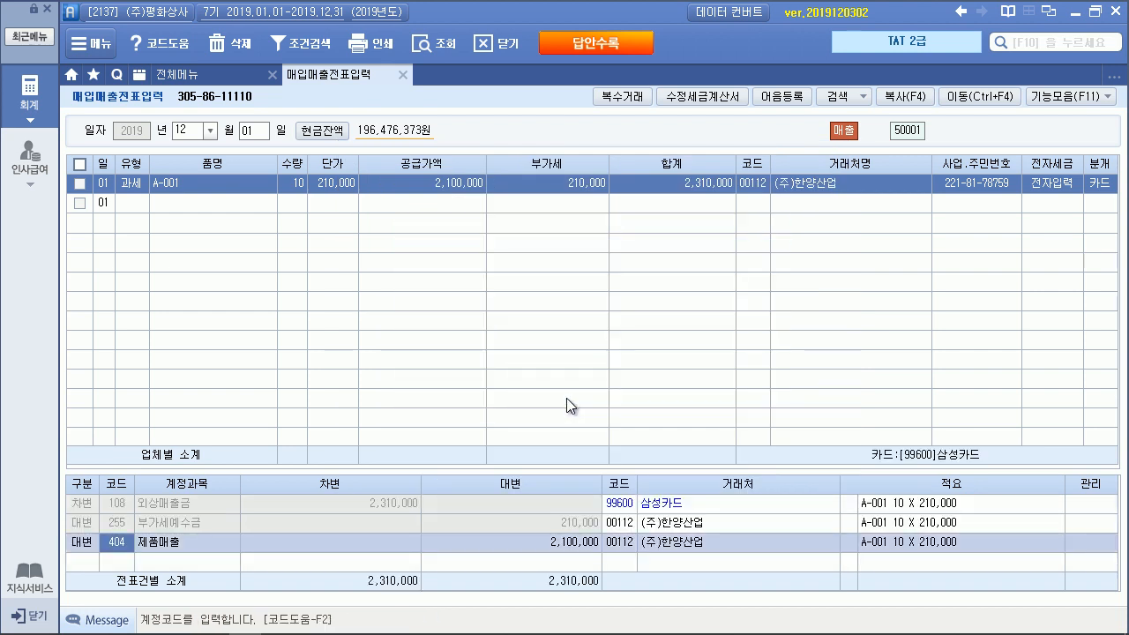
{"action": "key", "text": "alt+Tab"}
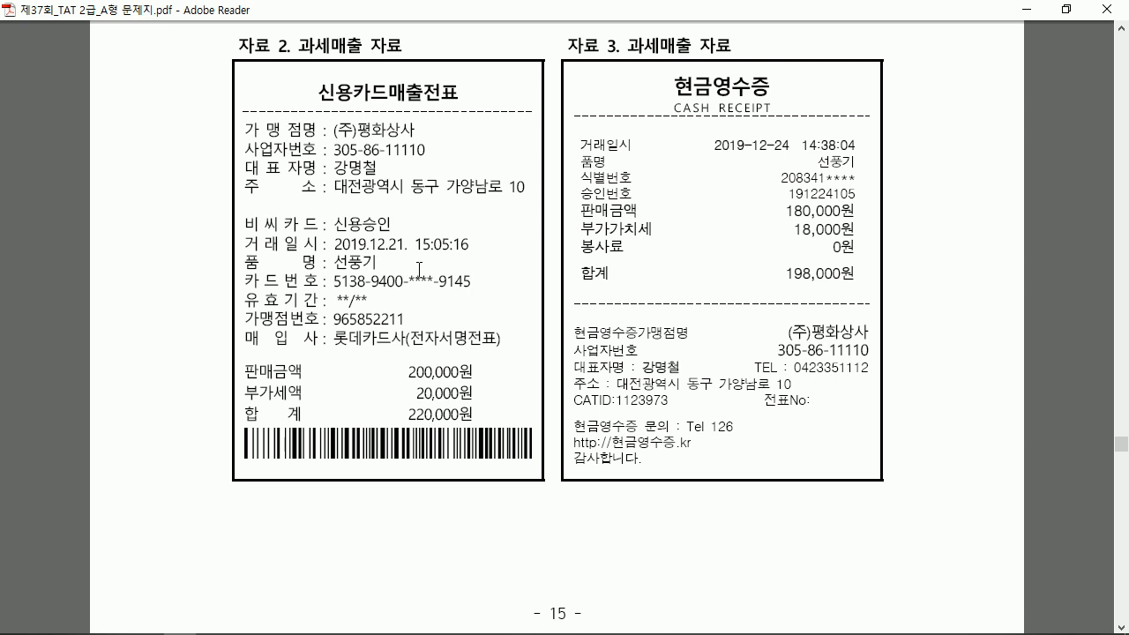
Start a December 21 purchase-sales entry of type 17 (카과) in Smart A
{"action": "scroll", "coordinate": [418, 218], "scroll_direction": "down", "scroll_amount": 1}
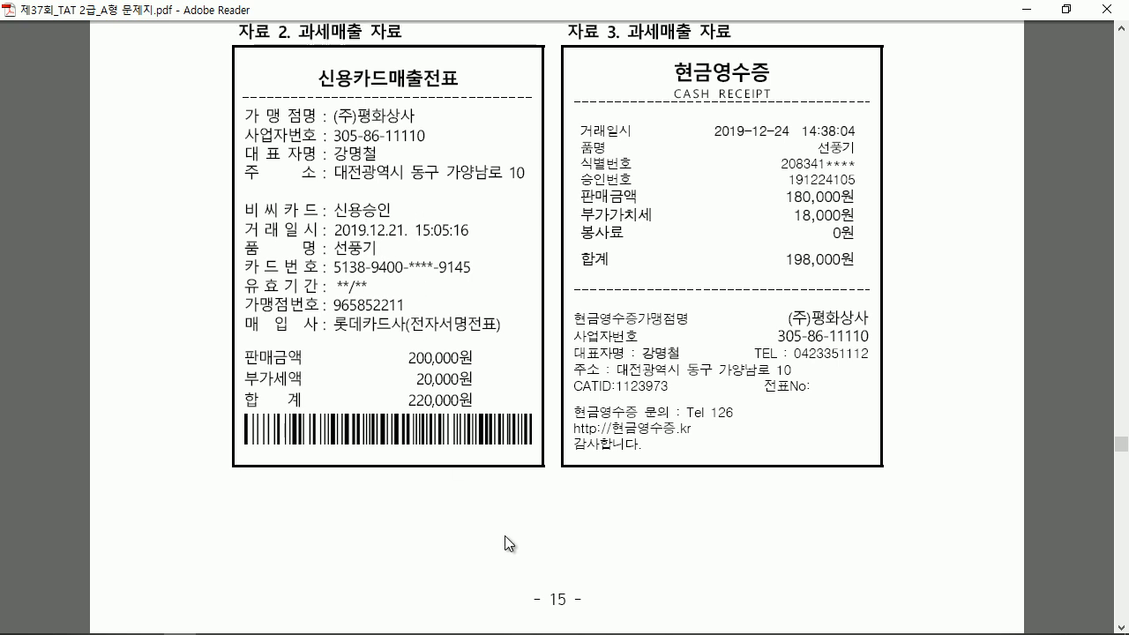
{"action": "mouse_move", "coordinate": [357, 624]}
{"action": "left_click", "coordinate": [278, 622]}
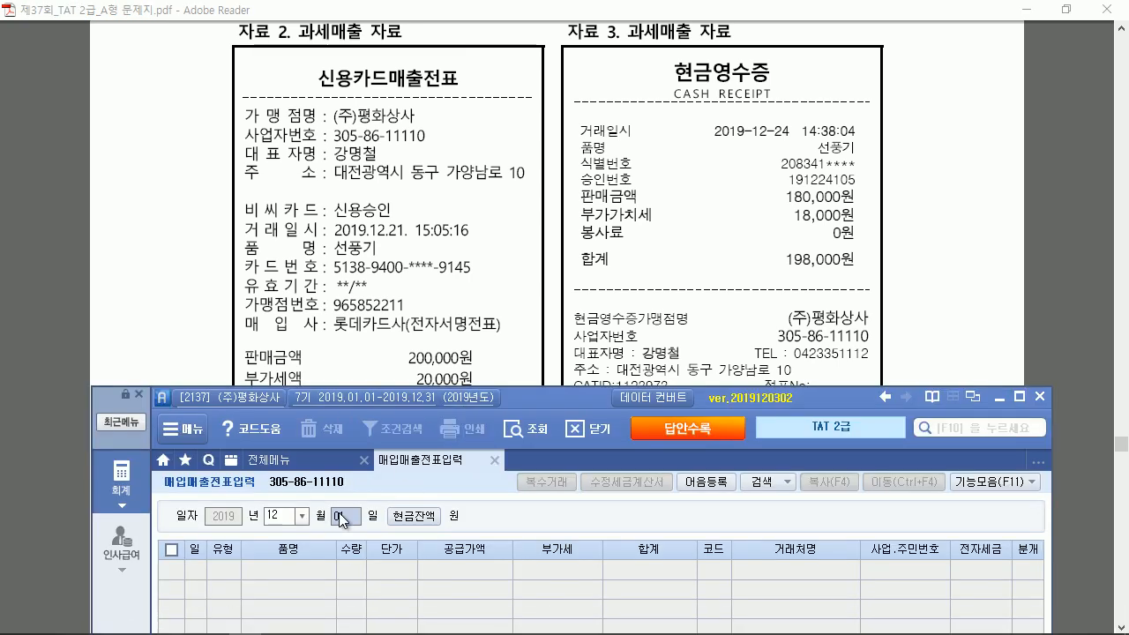
{"action": "type", "text": "21"}
{"action": "key", "text": "Return"}
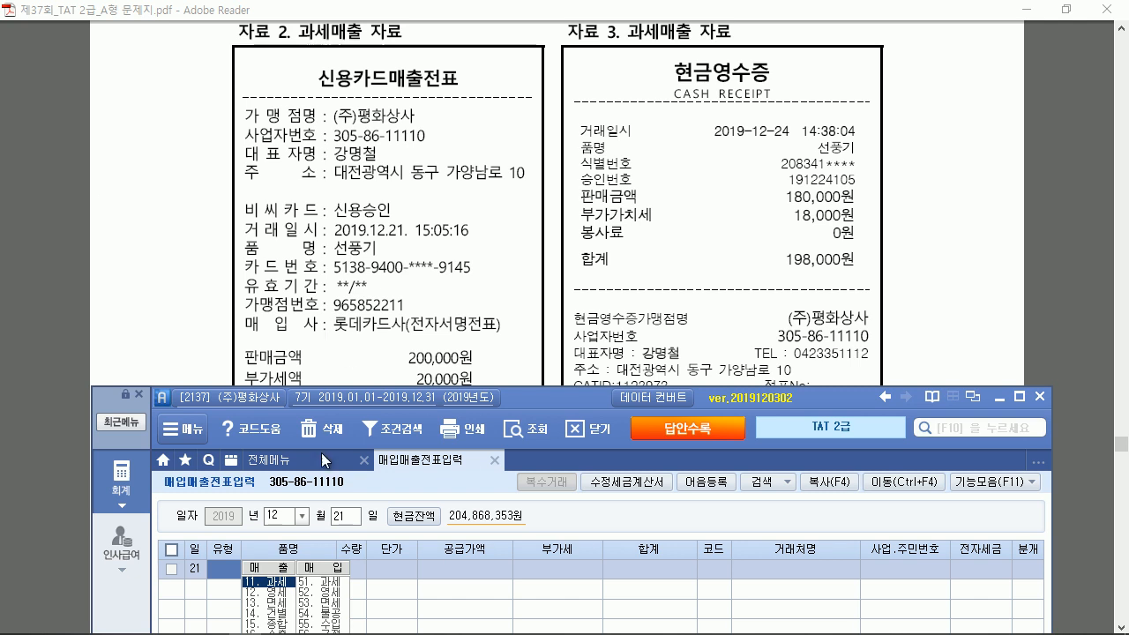
{"action": "type", "text": "17"}
{"action": "key", "text": "Return"}
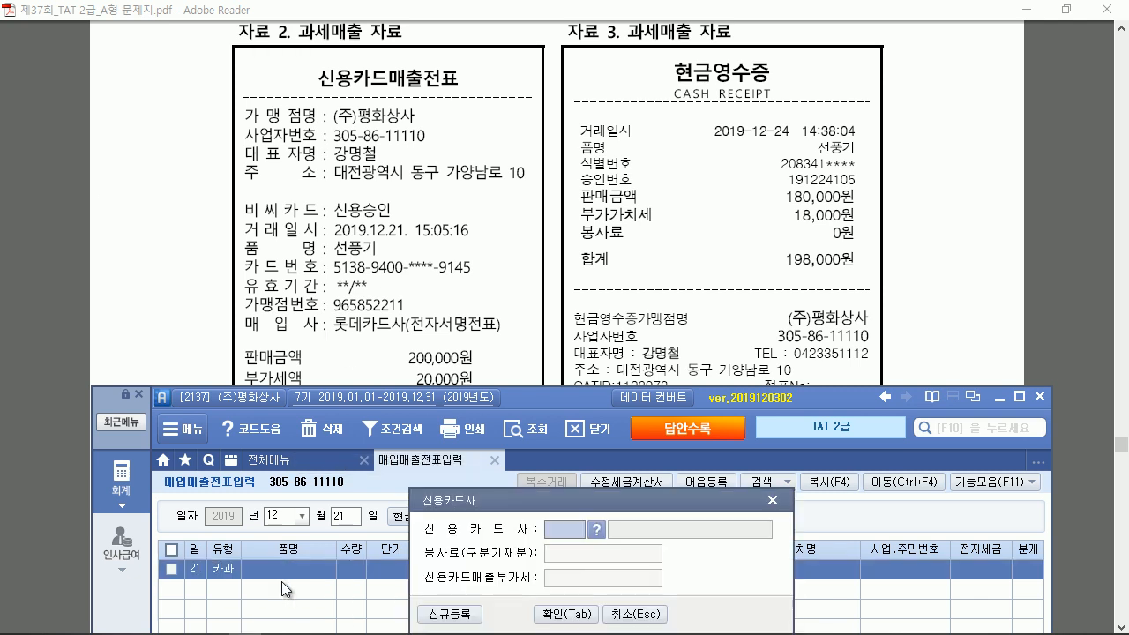
Choose 롯데카드 as the card company and enter the item 선풍기
{"action": "key", "text": "F2"}
{"action": "key", "text": "Down"}
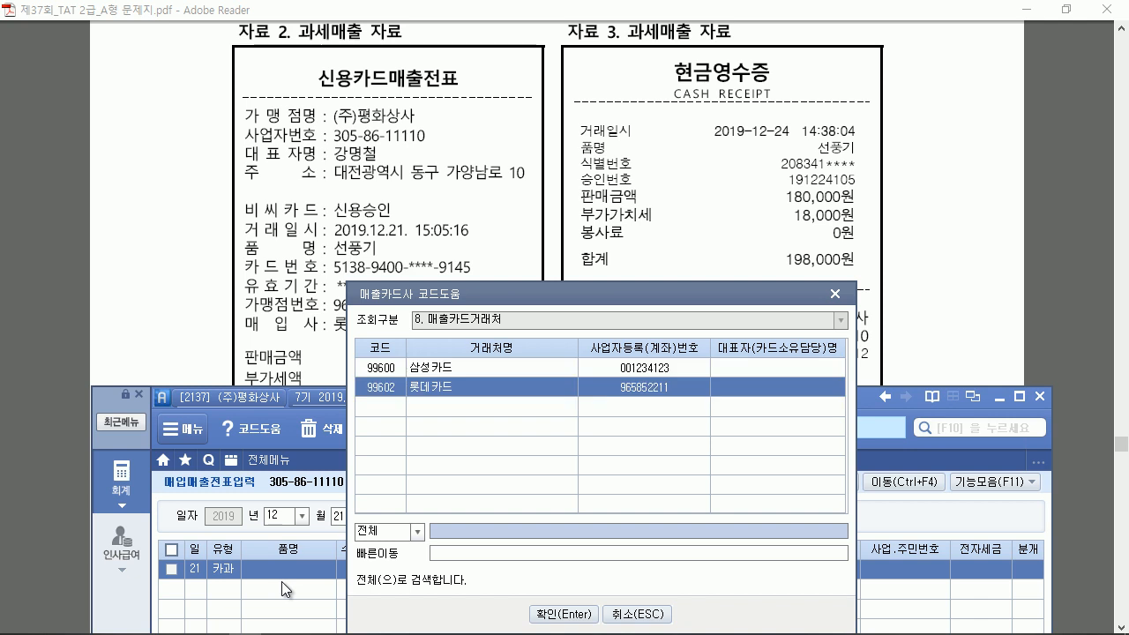
{"action": "key", "text": "Return"}
{"action": "key", "text": "Return"}
{"action": "type", "text": "선풍기"}
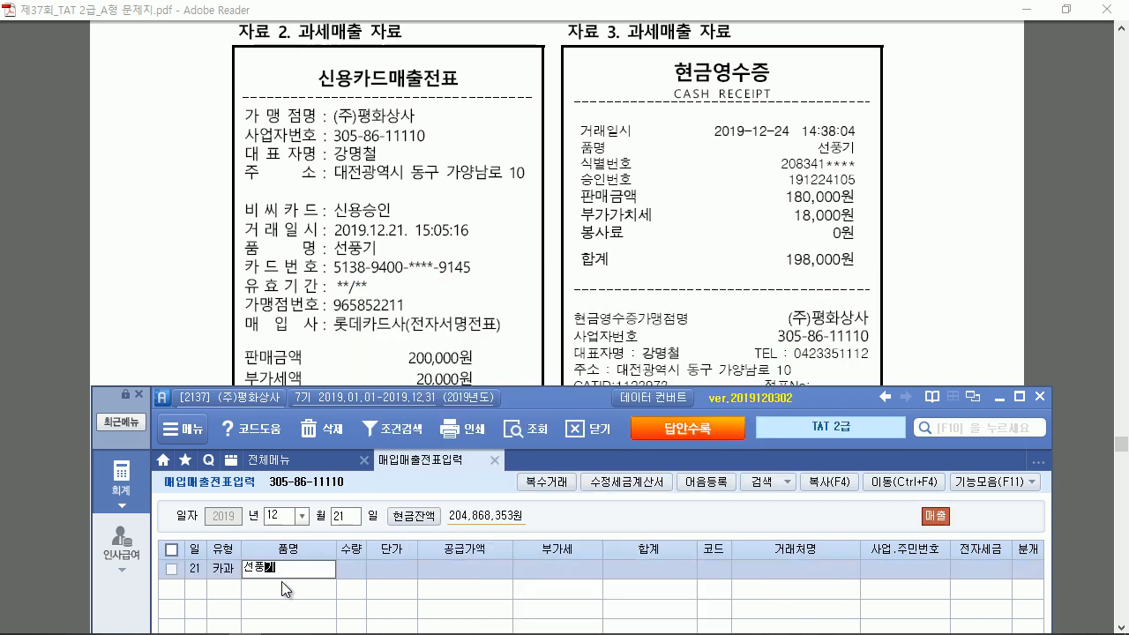
{"action": "key", "text": "Return"}
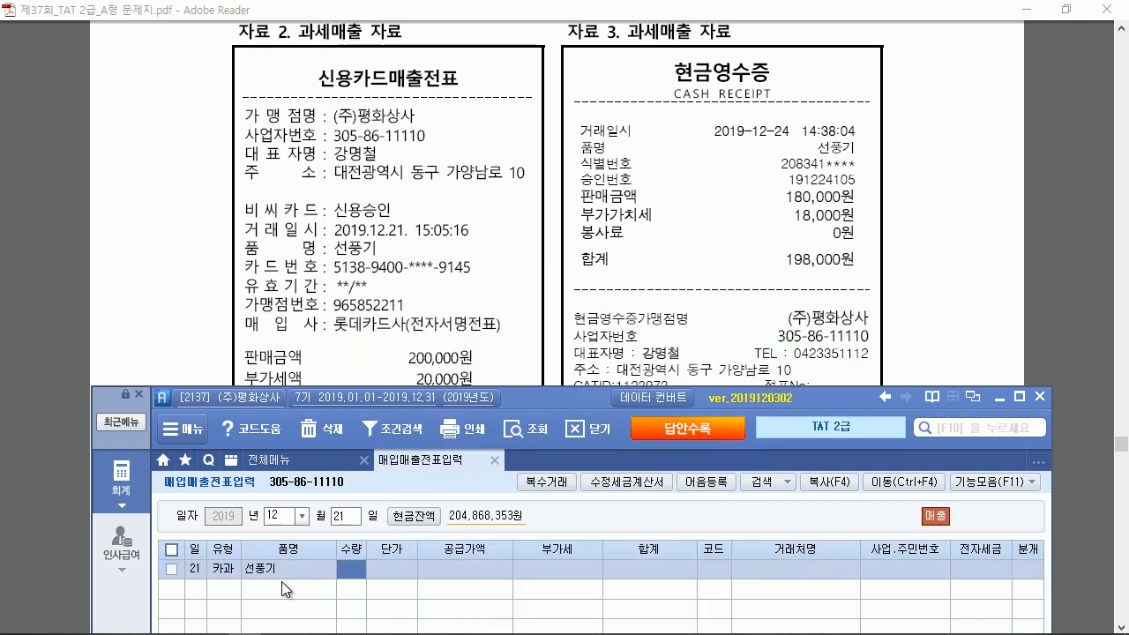
Enter the 220,000 total (200,000 supply, 20,000 VAT) and pick the individual customer by name
{"action": "left_click_drag", "start_coordinate": [561, 391], "coordinate": [556, 417]}
{"action": "left_click", "coordinate": [430, 596]}
{"action": "type", "text": "220,000"}
{"action": "key", "text": "Return"}
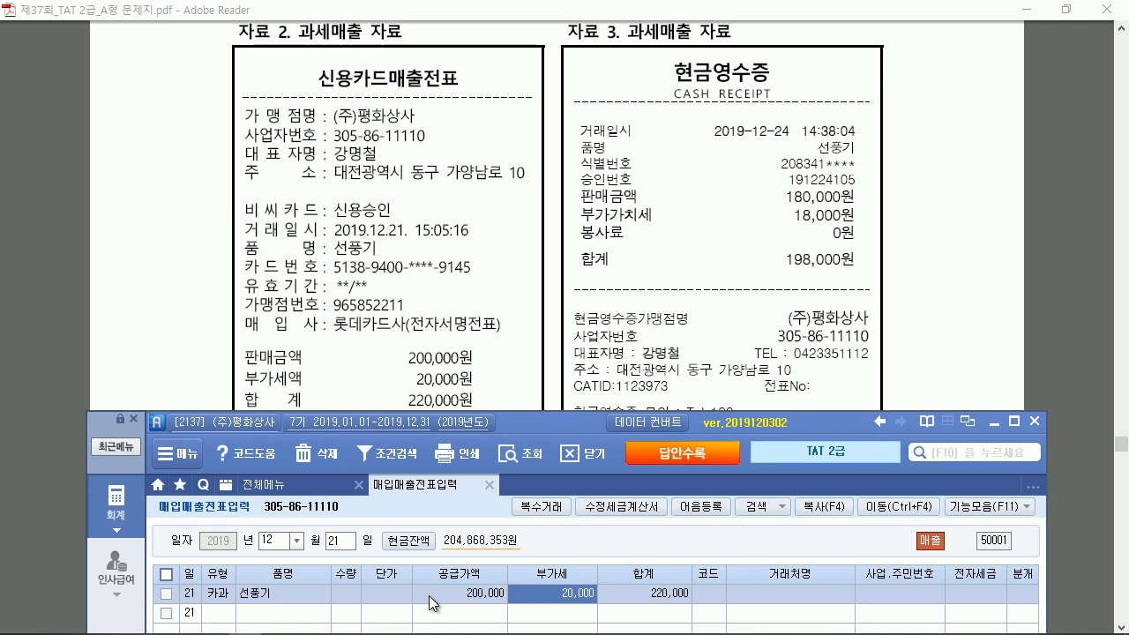
{"action": "key", "text": "Return"}
{"action": "type", "text": "김뱀"}
{"action": "key", "text": "Return"}
{"action": "key", "text": "Return"}
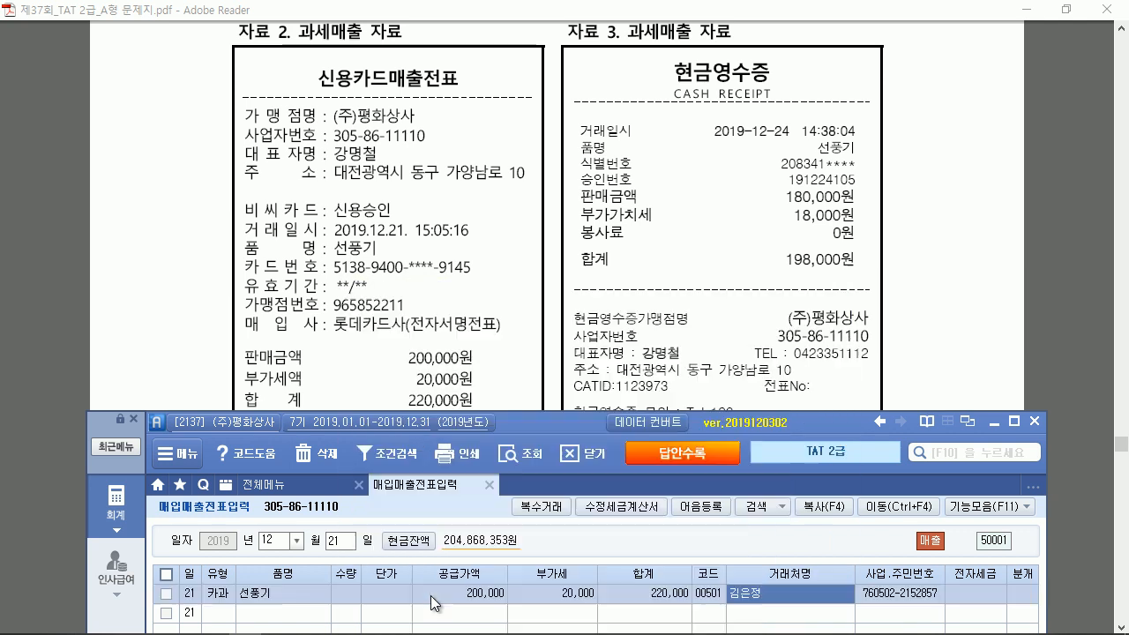
{"action": "key", "text": "Return"}
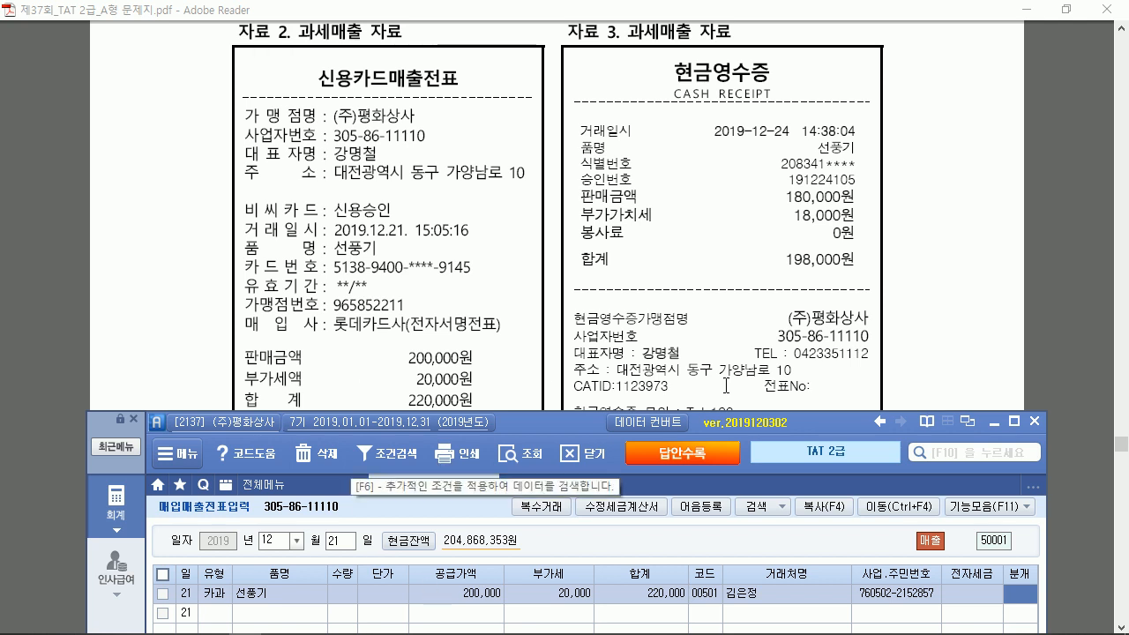
Set 분개 to 4 (card), check the 롯데카드 receivable line, and mark a 자료 3 note
{"action": "left_click", "coordinate": [1015, 422]}
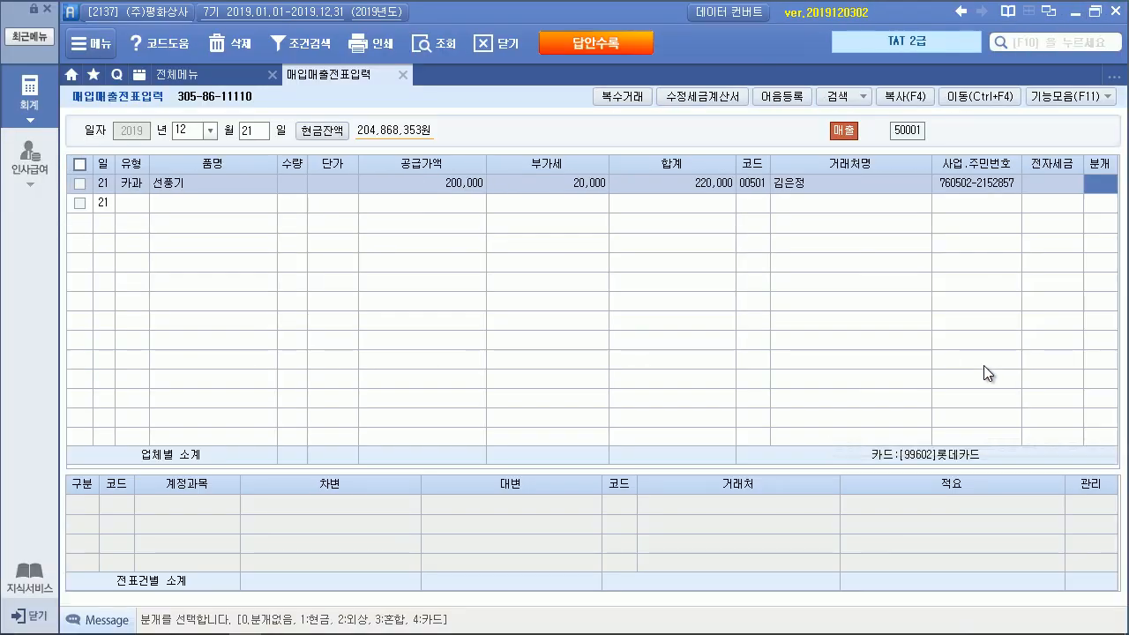
{"action": "key", "text": "4"}
{"action": "key", "text": "Return"}
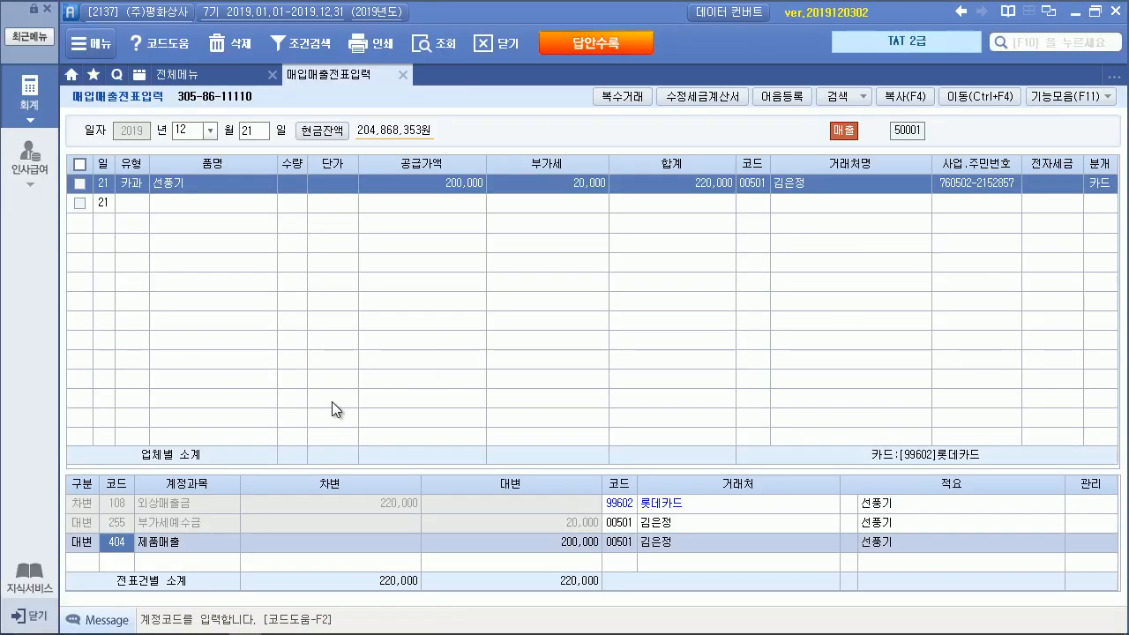
{"action": "left_click", "coordinate": [617, 504]}
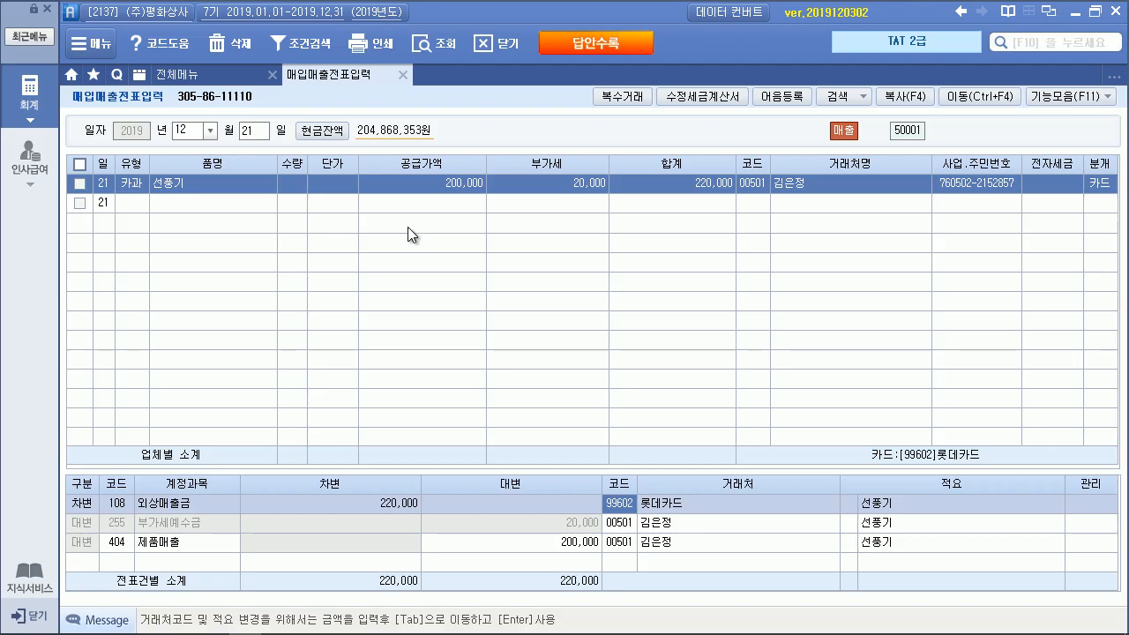
{"action": "key", "text": "alt+Tab"}
{"action": "left_click_drag", "start_coordinate": [399, 225], "coordinate": [818, 226]}
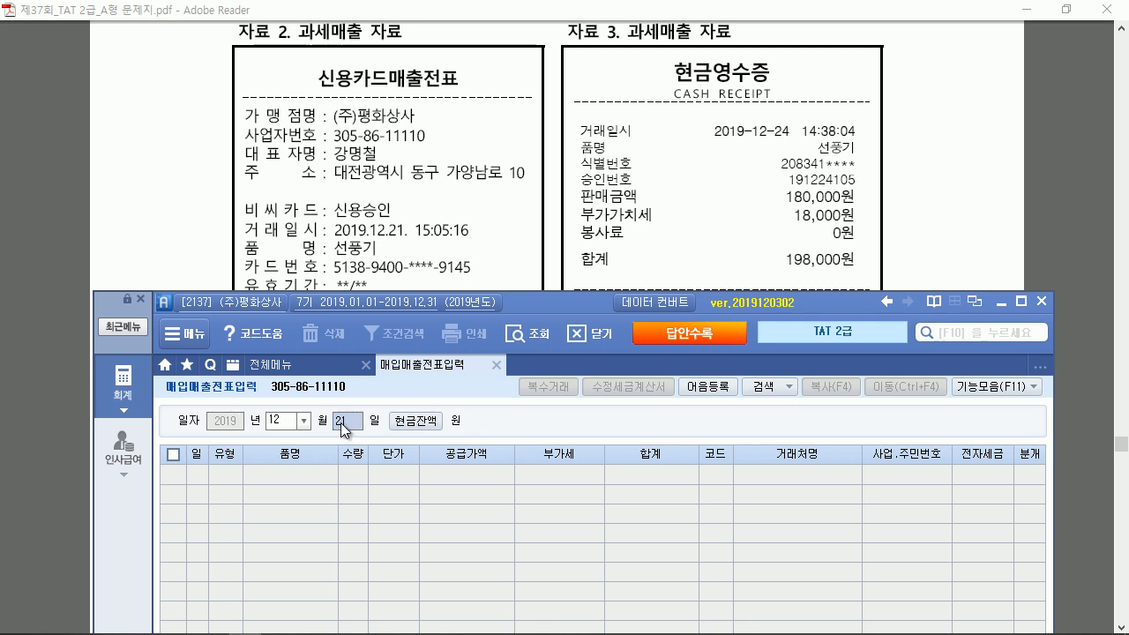
Redo the December 24 entry as type 22 (현과) for the item 선풍기
{"action": "type", "text": "24"}
{"action": "key", "text": "Return"}
{"action": "key", "text": "Return"}
{"action": "type", "text": "22"}
{"action": "key", "text": "Return"}
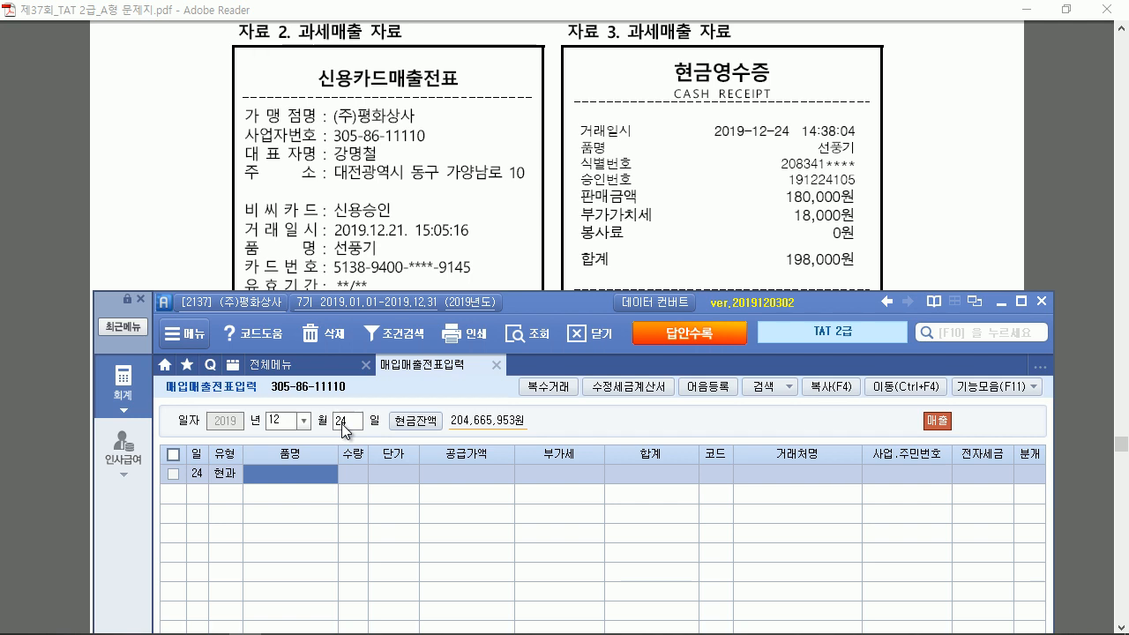
{"action": "left_click", "coordinate": [343, 422]}
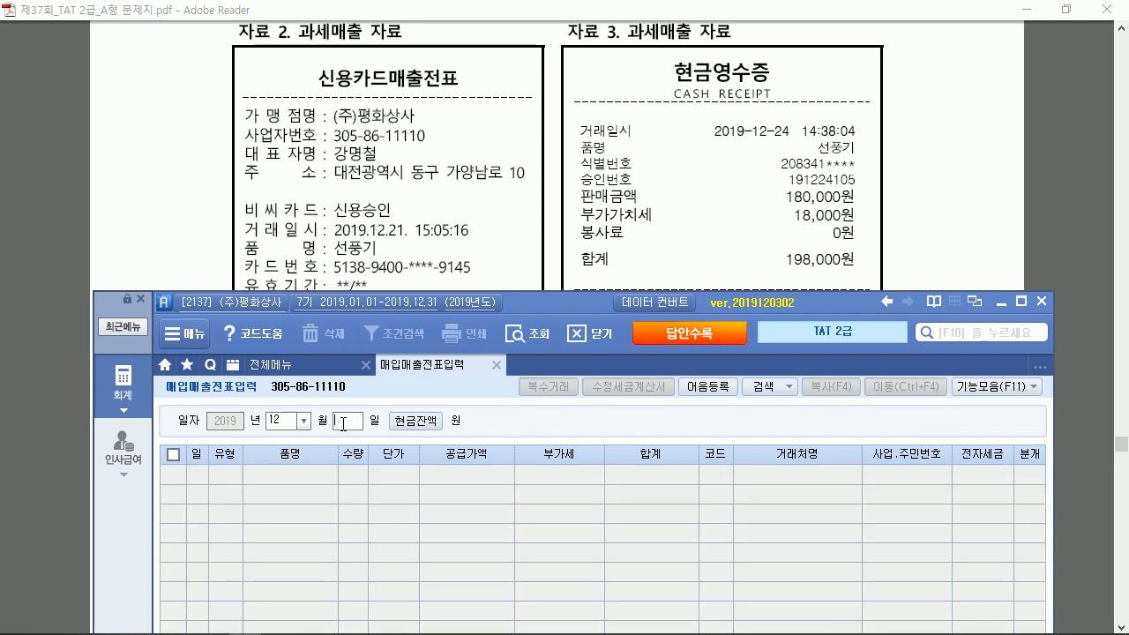
{"action": "type", "text": "24"}
{"action": "key", "text": "Return"}
{"action": "key", "text": "Return"}
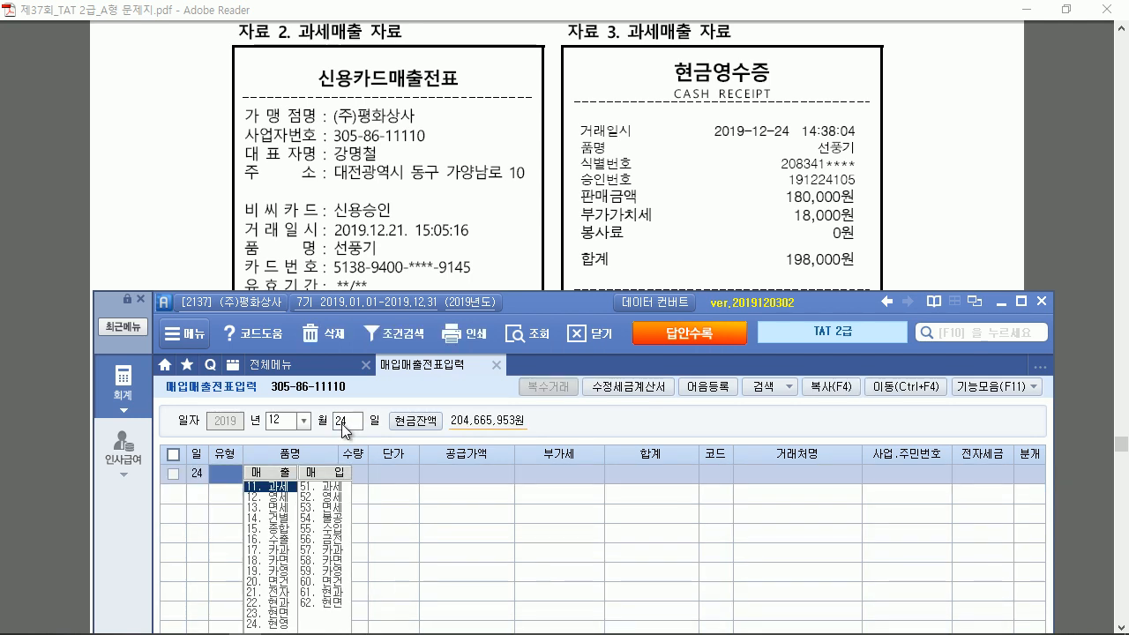
{"action": "type", "text": "22"}
{"action": "key", "text": "Return"}
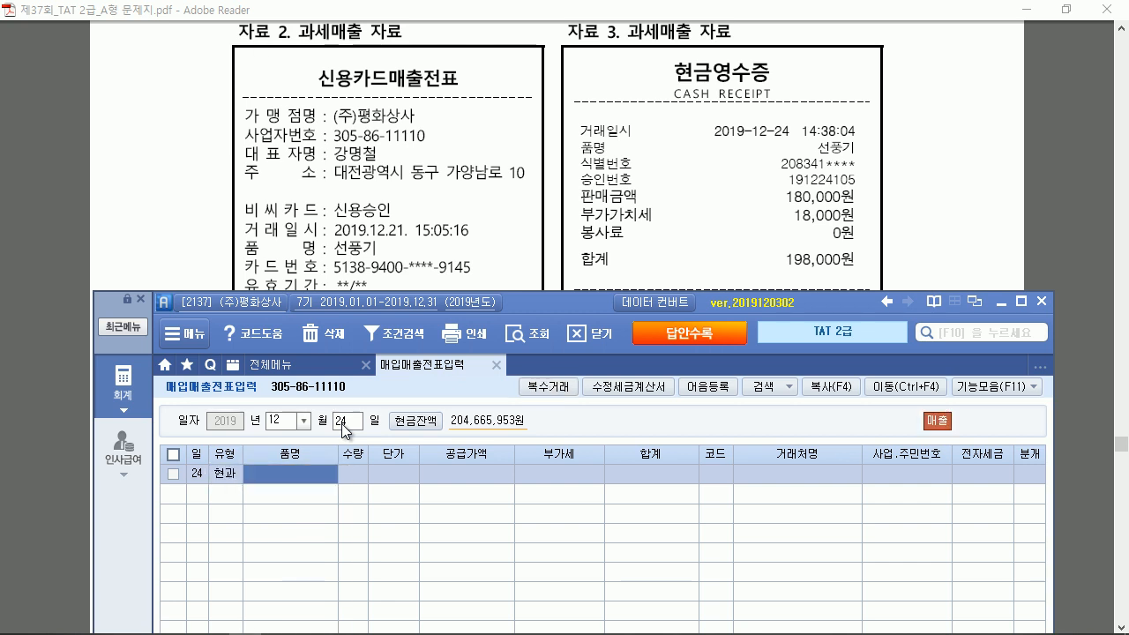
{"action": "type", "text": "선풍기"}
{"action": "key", "text": "Return"}
{"action": "key", "text": "Return"}
{"action": "key", "text": "Return"}
Enter the 198,000 total (180,000 + 18,000 VAT), pick the customer, and journal as 현금 (1)
{"action": "type", "text": "198000"}
{"action": "key", "text": "Return"}
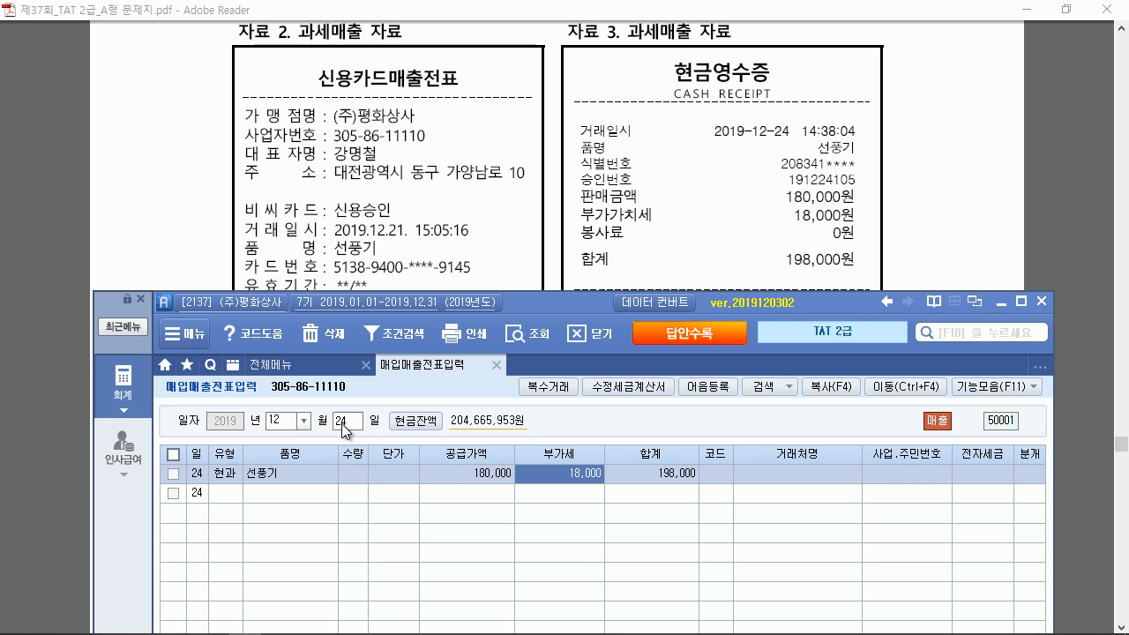
{"action": "key", "text": "Return"}
{"action": "type", "text": "최덕"}
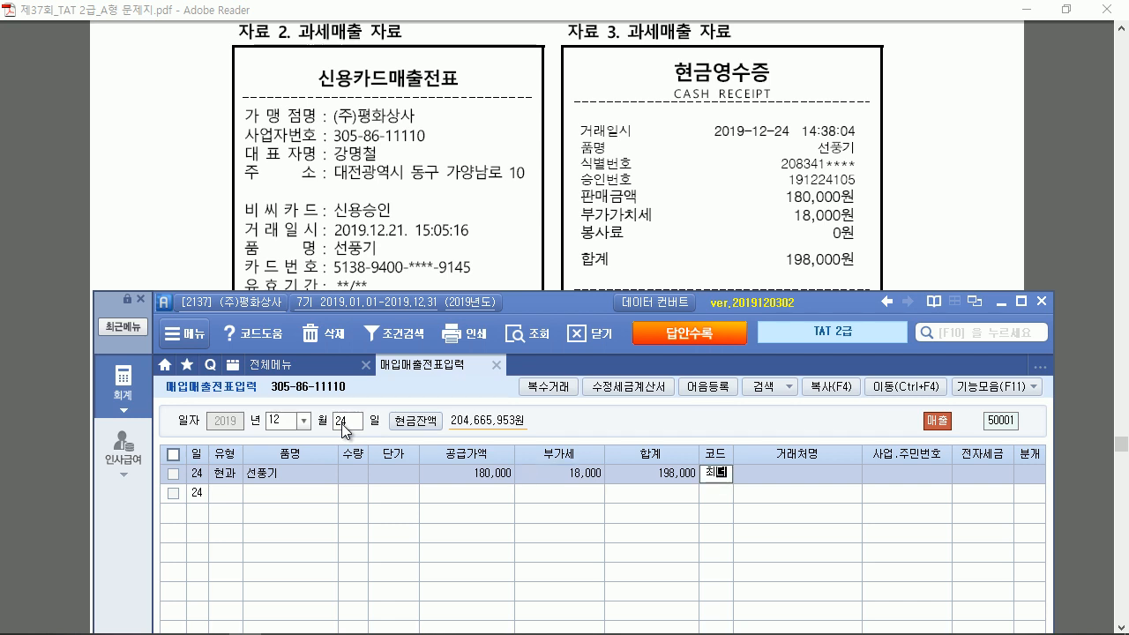
{"action": "key", "text": "Return"}
{"action": "key", "text": "Return"}
{"action": "key", "text": "Return"}
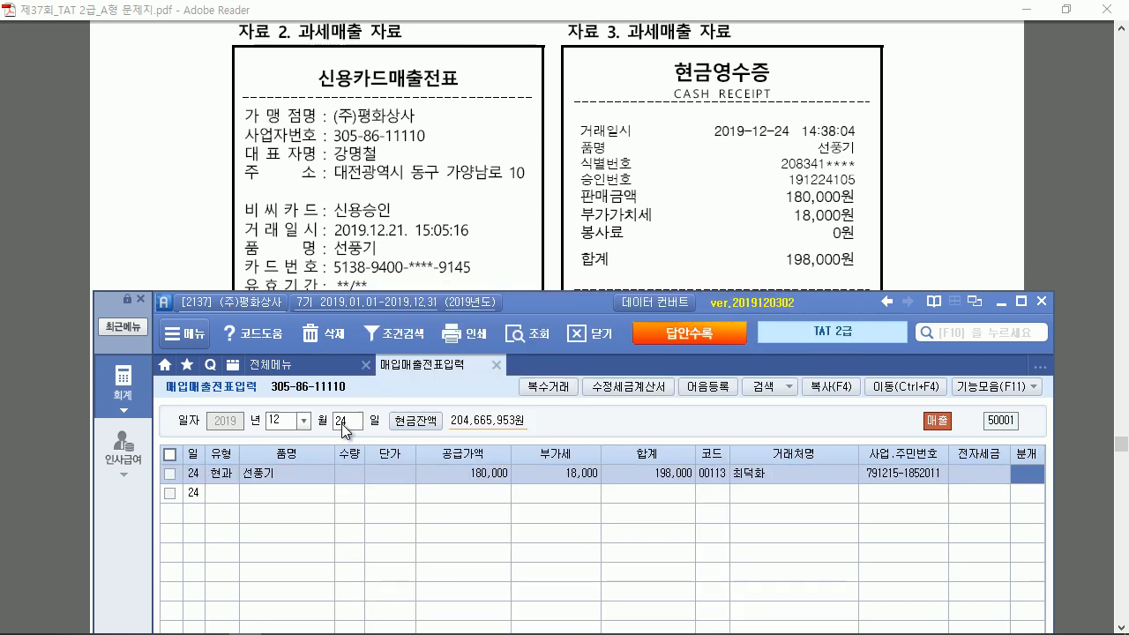
{"action": "type", "text": "1"}
{"action": "key", "text": "Return"}
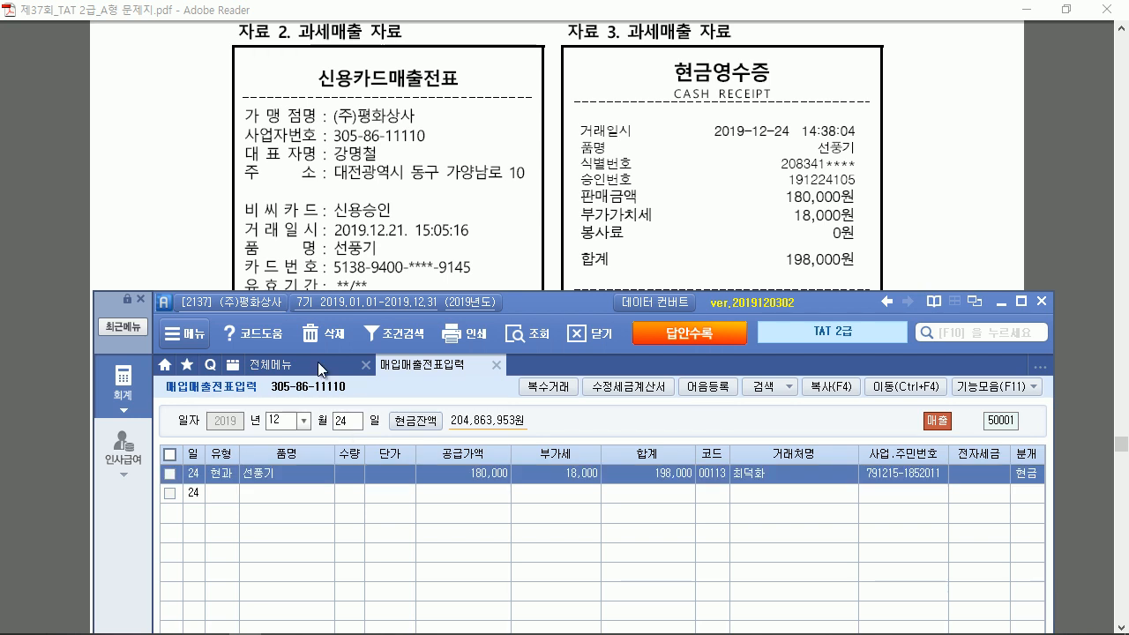
{"action": "double_click", "coordinate": [531, 293]}
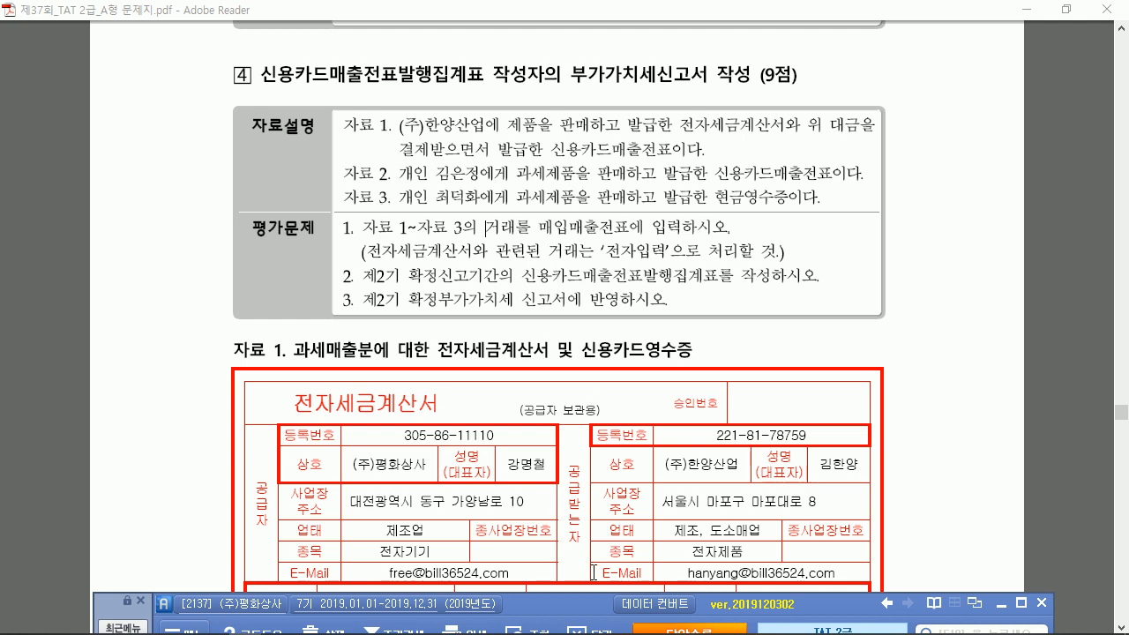
Maximize Smart A over the exam PDF and show its 전체메뉴 page
{"action": "double_click", "coordinate": [588, 605]}
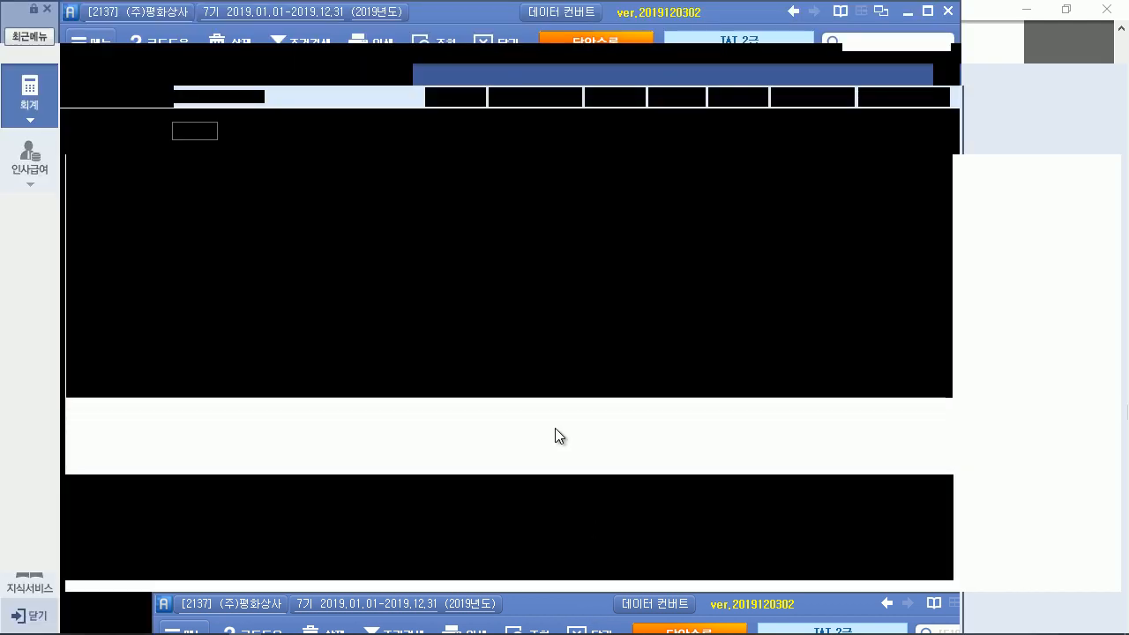
{"action": "left_click", "coordinate": [195, 81]}
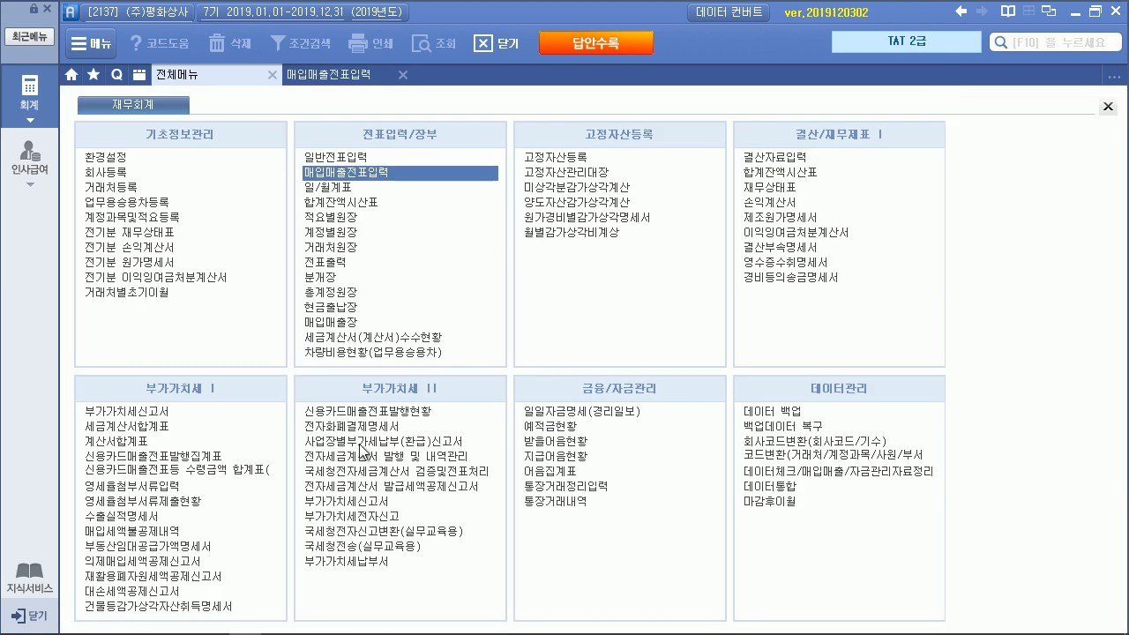
Open 신용카드매출전표발행집계표 for months 10 to 12 and load the voucher data
{"action": "left_click", "coordinate": [176, 457]}
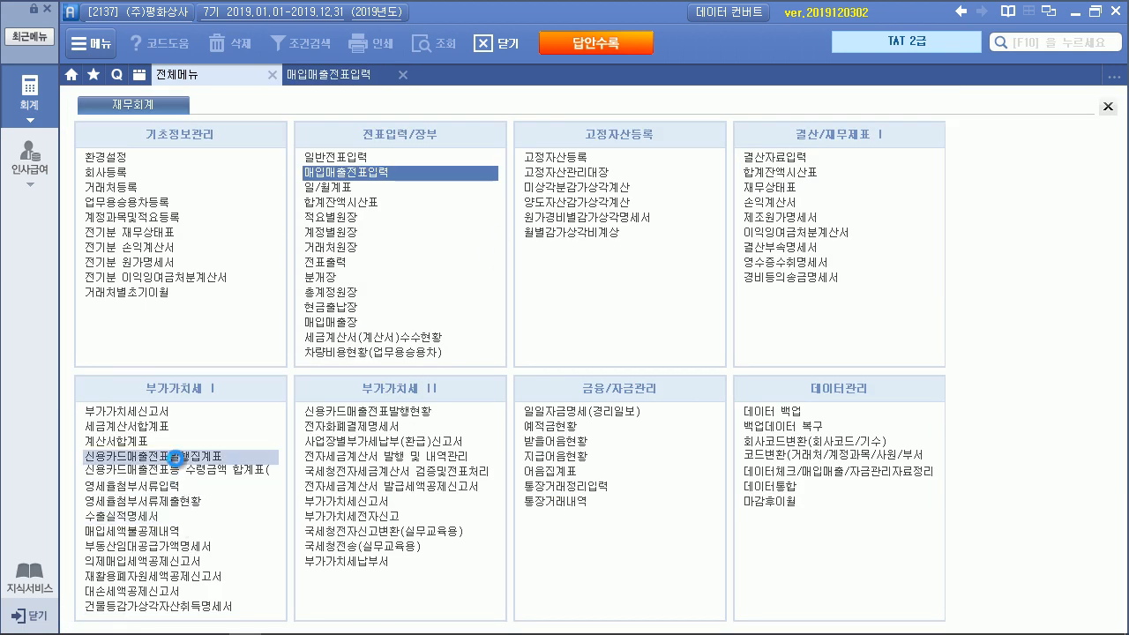
{"action": "type", "text": "10"}
{"action": "key", "text": "Return"}
{"action": "type", "text": "12"}
{"action": "key", "text": "Return"}
{"action": "left_click", "coordinate": [964, 99]}
{"action": "left_click", "coordinate": [528, 367]}
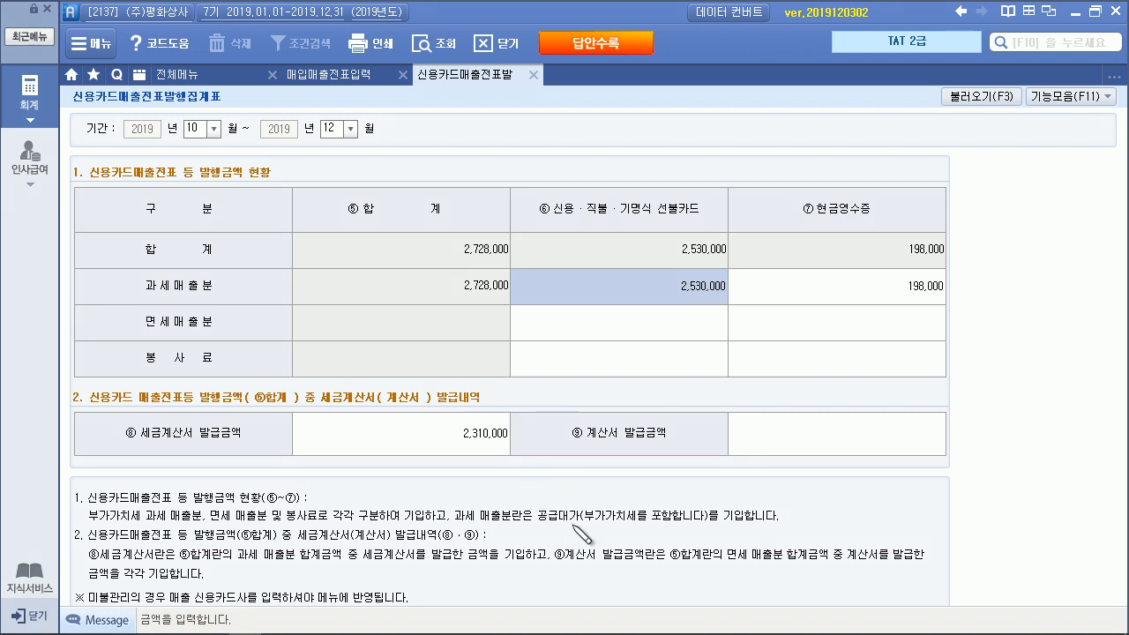
Pen-mark the card and cash receipt columns and the 2,530,000 total, then erase the marks
{"action": "left_click_drag", "start_coordinate": [543, 522], "coordinate": [705, 521]}
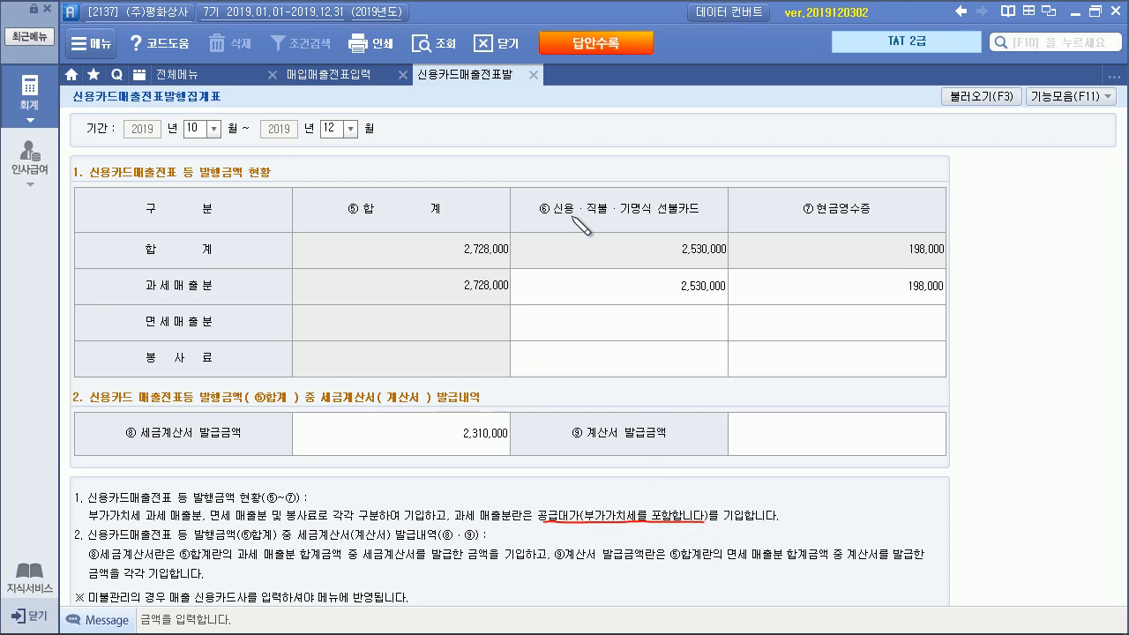
{"action": "left_click_drag", "start_coordinate": [569, 217], "coordinate": [573, 215]}
{"action": "mouse_move", "coordinate": [851, 225]}
{"action": "left_mouse_down"}
{"action": "mouse_move", "coordinate": [813, 210]}
{"action": "mouse_move", "coordinate": [827, 220]}
{"action": "left_mouse_up"}
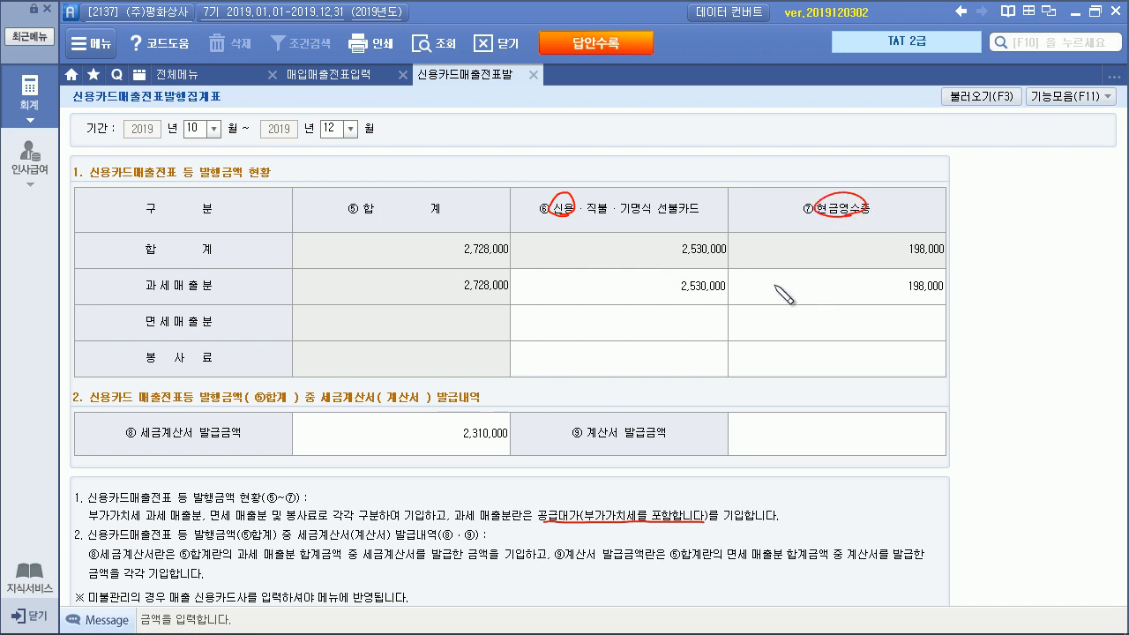
{"action": "left_click_drag", "start_coordinate": [678, 298], "coordinate": [723, 299]}
{"action": "left_click_drag", "start_coordinate": [623, 317], "coordinate": [707, 323]}
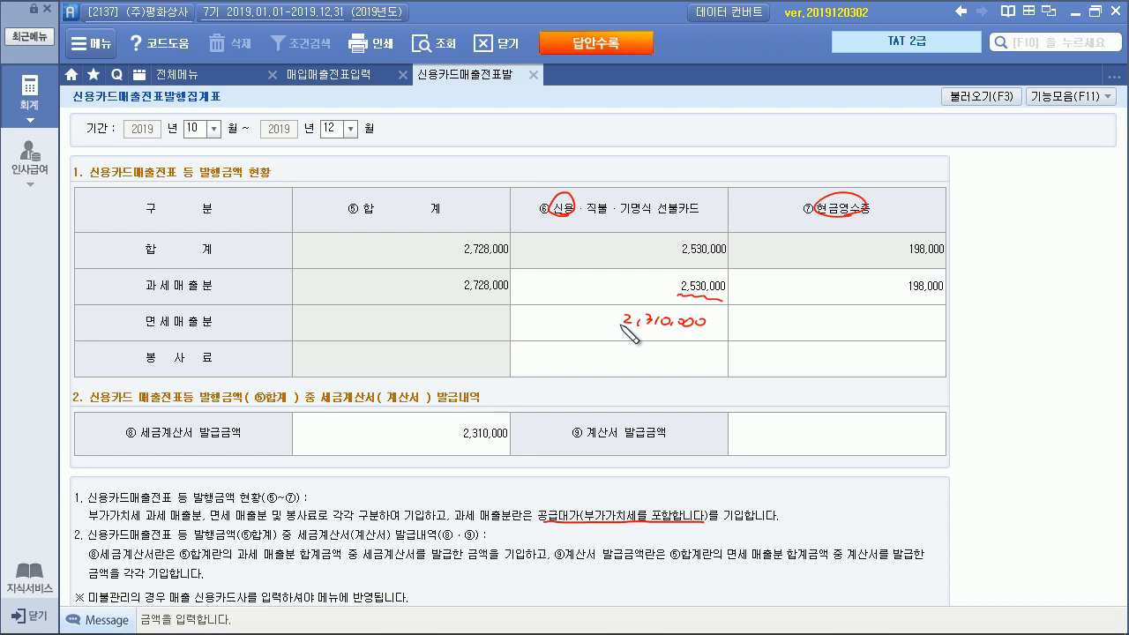
{"action": "key", "text": "Escape"}
{"action": "key", "text": "Escape"}
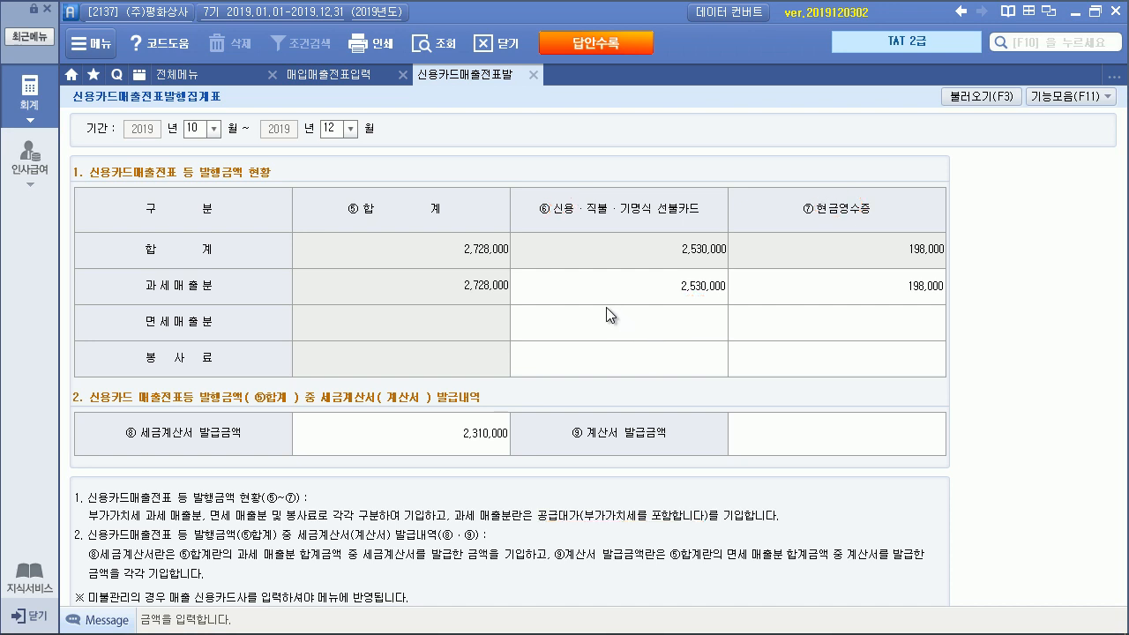
{"action": "left_click", "coordinate": [247, 626]}
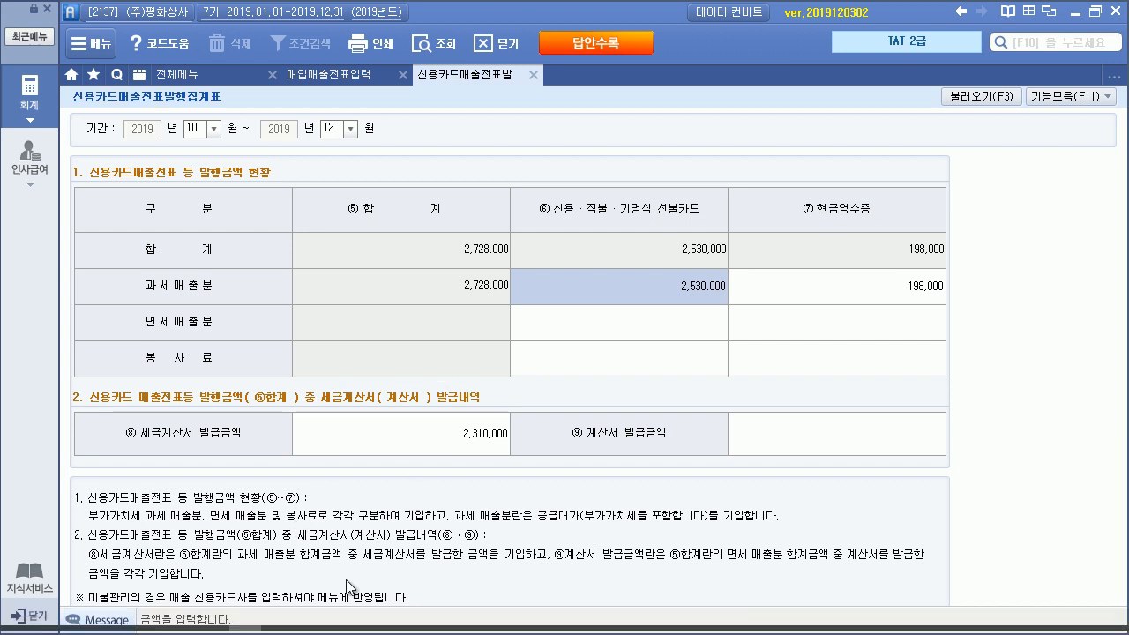
{"action": "left_click", "coordinate": [179, 628]}
Scroll through 자료 1–3 in the exam PDF, then return to the credit card summary
{"action": "scroll", "coordinate": [507, 404], "scroll_direction": "down", "scroll_amount": 5}
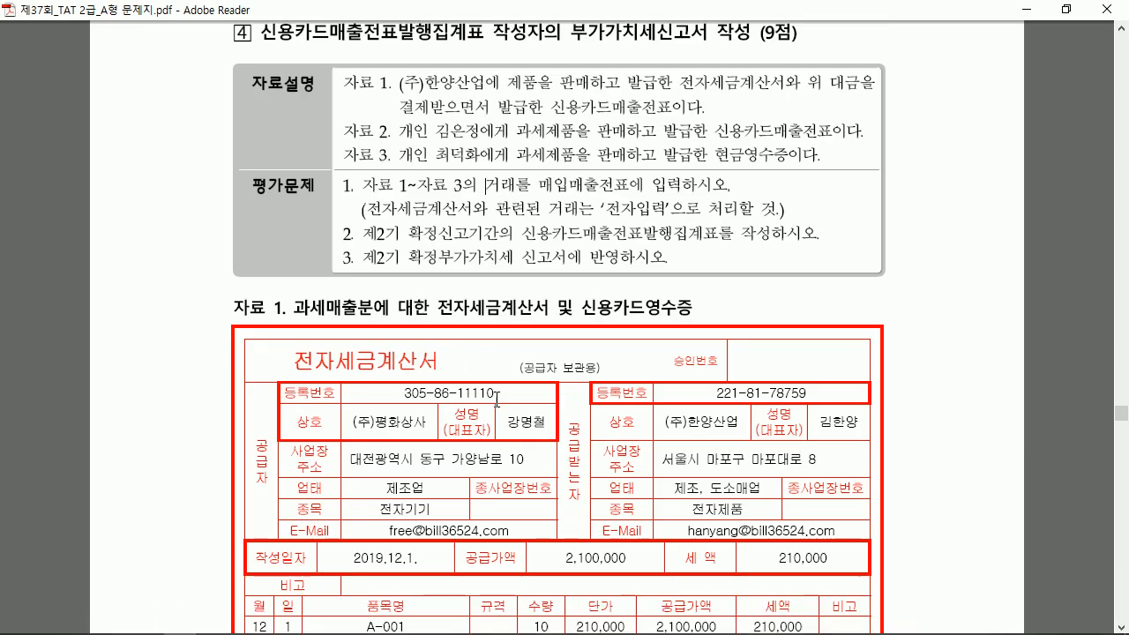
{"action": "scroll", "coordinate": [509, 404], "scroll_direction": "down", "scroll_amount": 5}
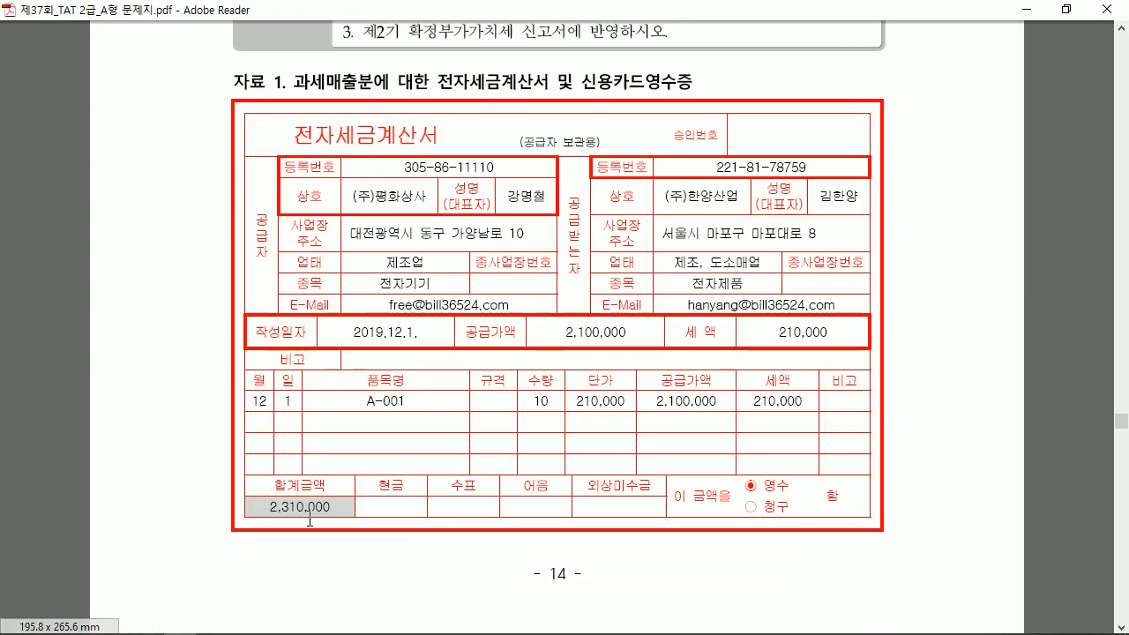
{"action": "scroll", "coordinate": [380, 473], "scroll_direction": "down", "scroll_amount": 10}
{"action": "scroll", "coordinate": [380, 472], "scroll_direction": "down", "scroll_amount": 3}
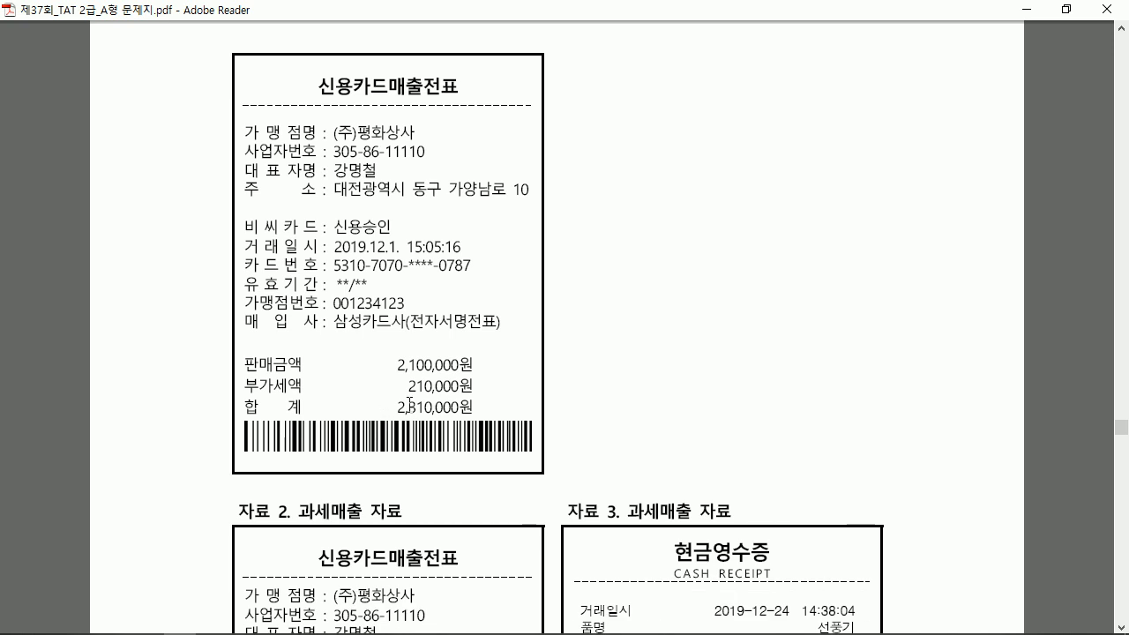
{"action": "scroll", "coordinate": [409, 403], "scroll_direction": "down", "scroll_amount": 6}
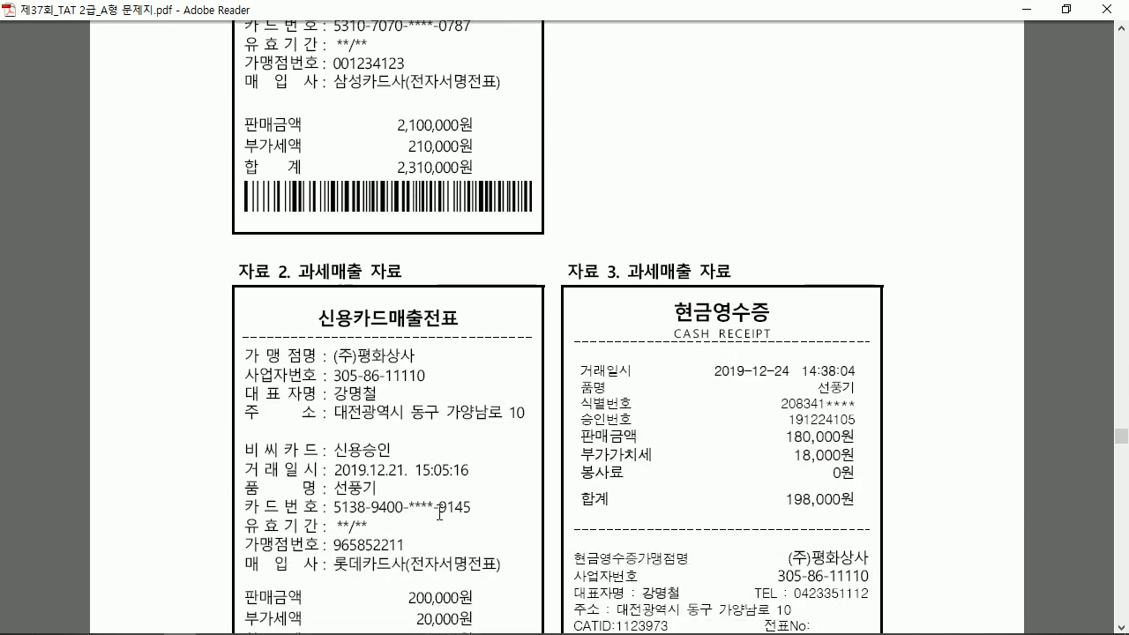
{"action": "scroll", "coordinate": [439, 513], "scroll_direction": "down", "scroll_amount": 1}
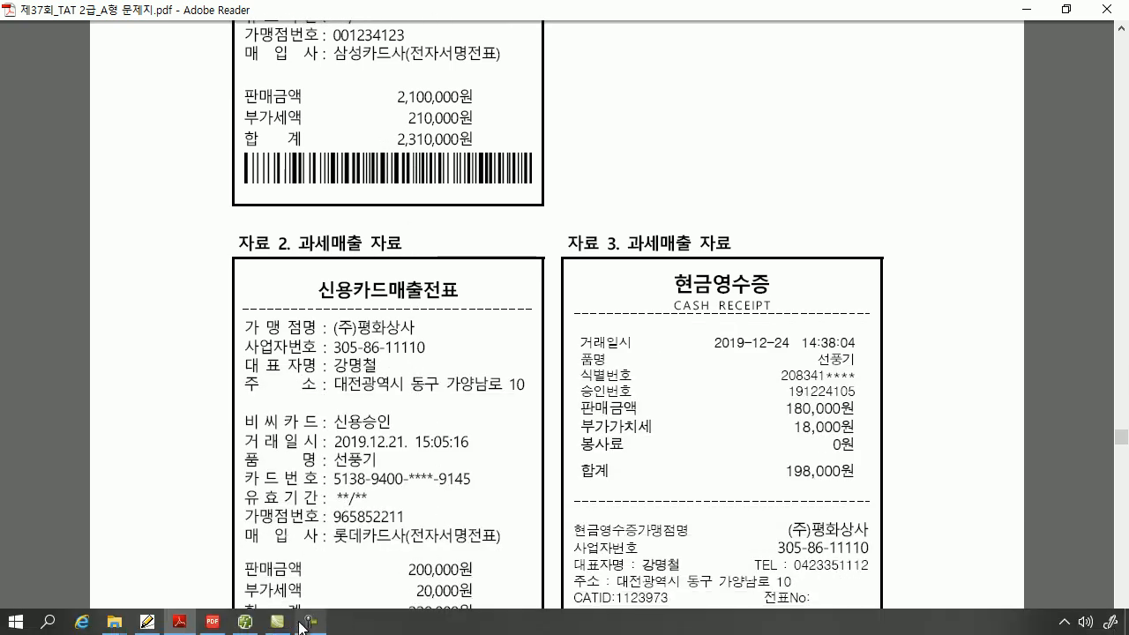
{"action": "left_click", "coordinate": [246, 626]}
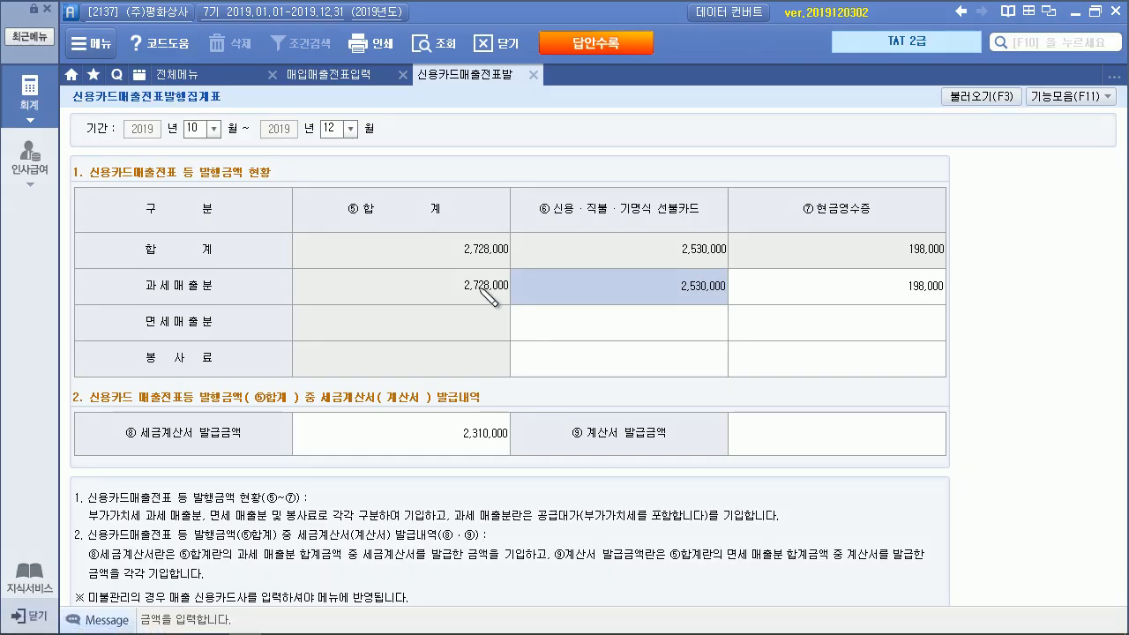
Pen-annotate the 2,310,000, 220,000 and 198,000 figures, erase the notes, and close the summary
{"action": "left_click_drag", "start_coordinate": [598, 314], "coordinate": [685, 319]}
{"action": "mouse_move", "coordinate": [617, 334]}
{"action": "left_mouse_down"}
{"action": "mouse_move", "coordinate": [650, 347]}
{"action": "mouse_move", "coordinate": [685, 335]}
{"action": "left_mouse_up"}
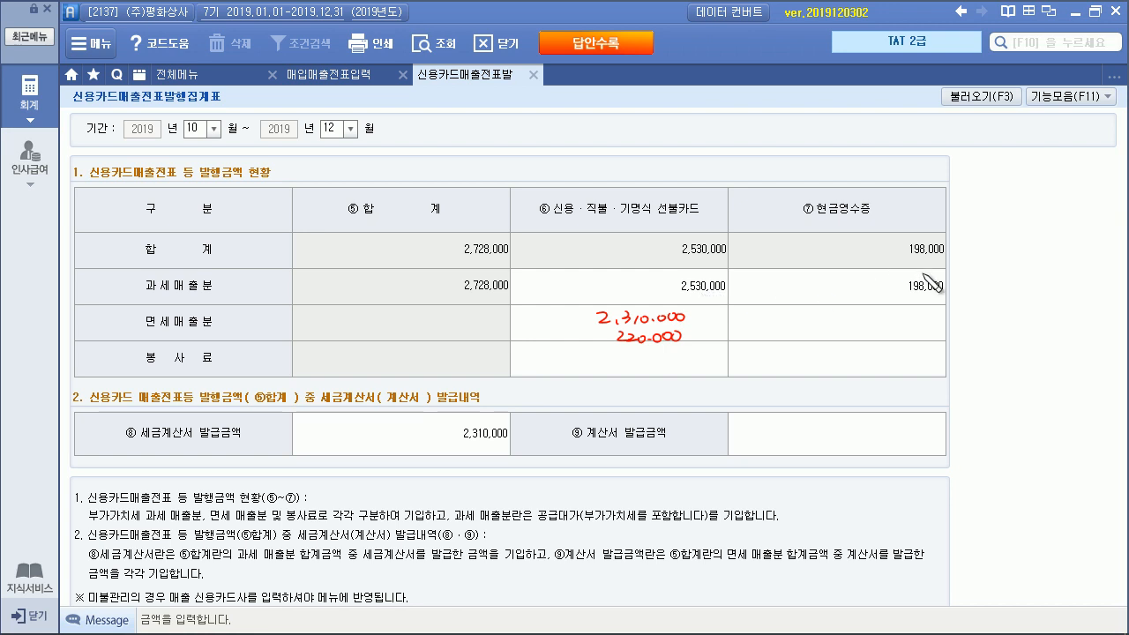
{"action": "mouse_move", "coordinate": [593, 306]}
{"action": "left_mouse_down"}
{"action": "mouse_move", "coordinate": [588, 328]}
{"action": "mouse_move", "coordinate": [680, 304]}
{"action": "mouse_move", "coordinate": [689, 326]}
{"action": "mouse_move", "coordinate": [582, 326]}
{"action": "mouse_move", "coordinate": [486, 406]}
{"action": "mouse_move", "coordinate": [493, 401]}
{"action": "left_mouse_up"}
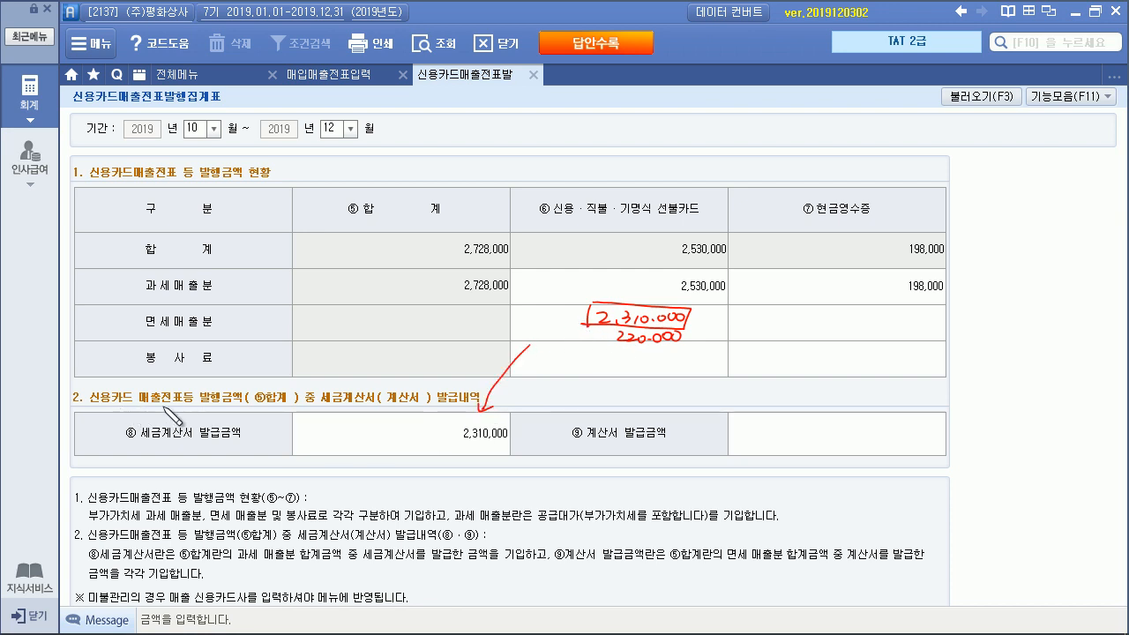
{"action": "mouse_move", "coordinate": [341, 407]}
{"action": "left_mouse_down"}
{"action": "mouse_move", "coordinate": [460, 405]}
{"action": "mouse_move", "coordinate": [510, 438]}
{"action": "left_mouse_up"}
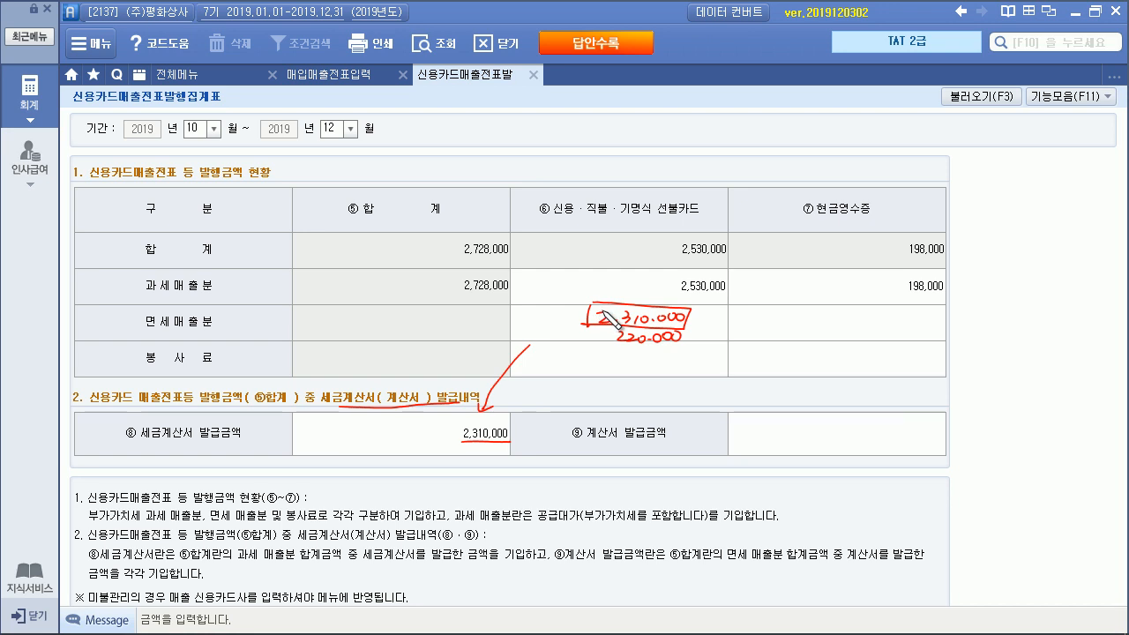
{"action": "left_click_drag", "start_coordinate": [614, 345], "coordinate": [682, 344]}
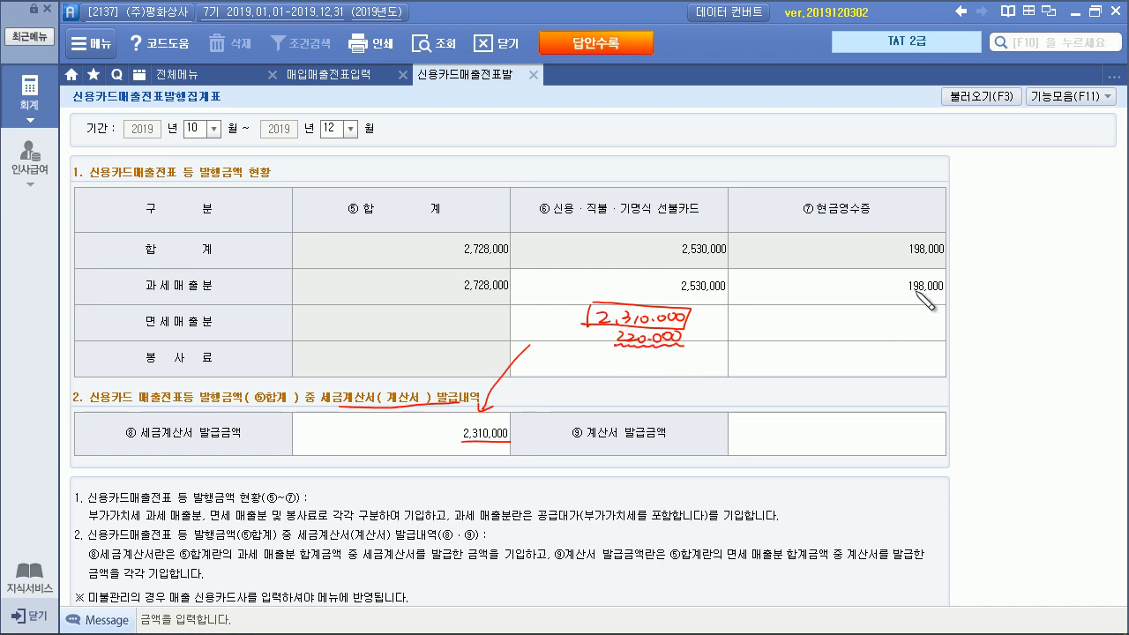
{"action": "left_click_drag", "start_coordinate": [907, 297], "coordinate": [945, 297]}
{"action": "left_click_drag", "start_coordinate": [667, 355], "coordinate": [677, 361]}
{"action": "left_click_drag", "start_coordinate": [680, 356], "coordinate": [732, 350]}
{"action": "mouse_move", "coordinate": [738, 349]}
{"action": "left_mouse_down"}
{"action": "mouse_move", "coordinate": [780, 350]}
{"action": "mouse_move", "coordinate": [724, 374]}
{"action": "mouse_move", "coordinate": [780, 372]}
{"action": "left_mouse_up"}
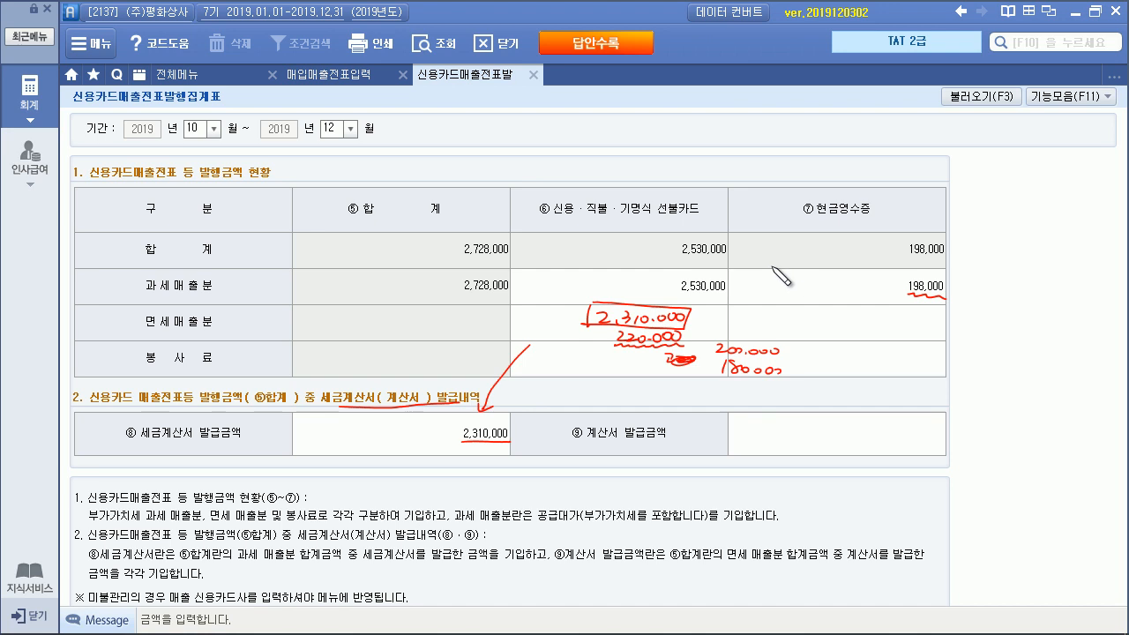
{"action": "key", "text": "e"}
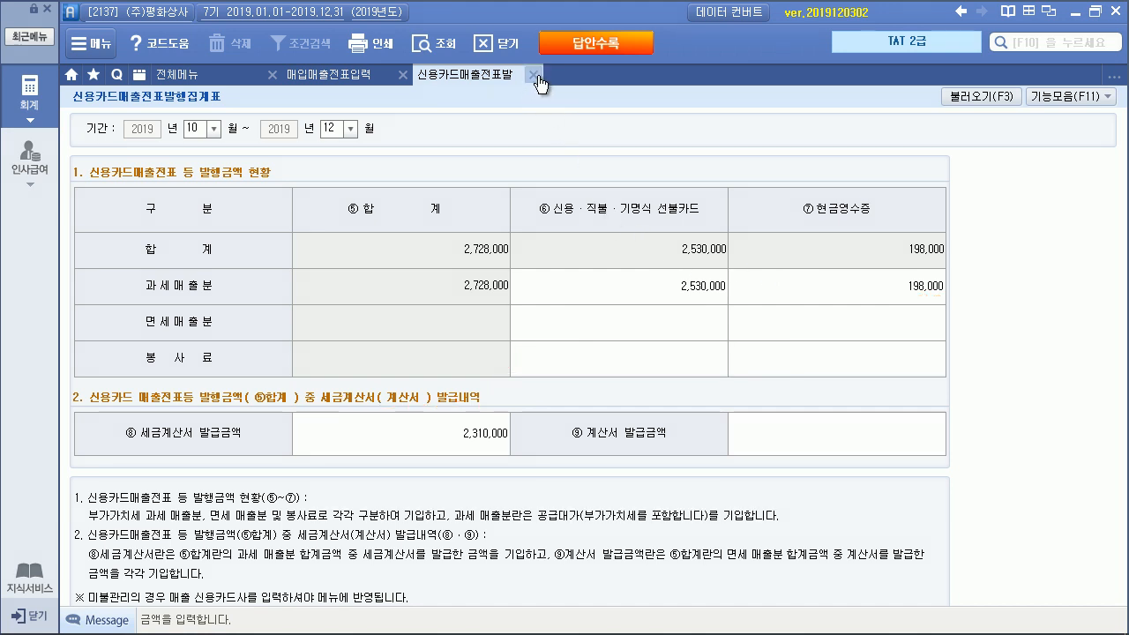
{"action": "key", "text": "Escape"}
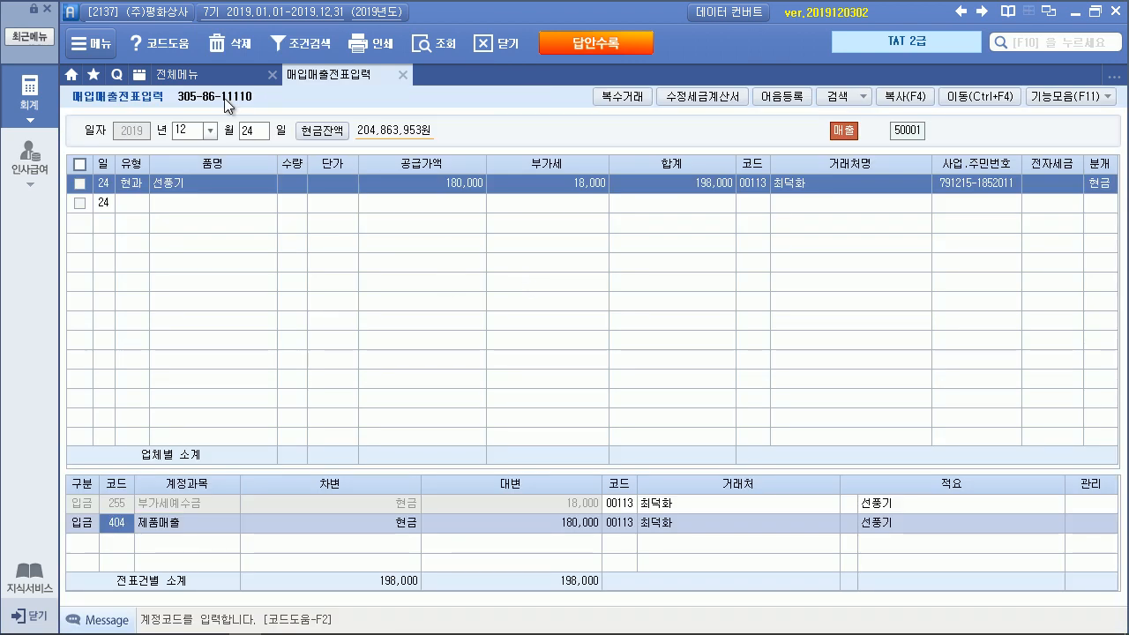
Open the VAT return for October–December and load the regular return amounts
{"action": "left_click", "coordinate": [180, 74]}
{"action": "left_click", "coordinate": [204, 412]}
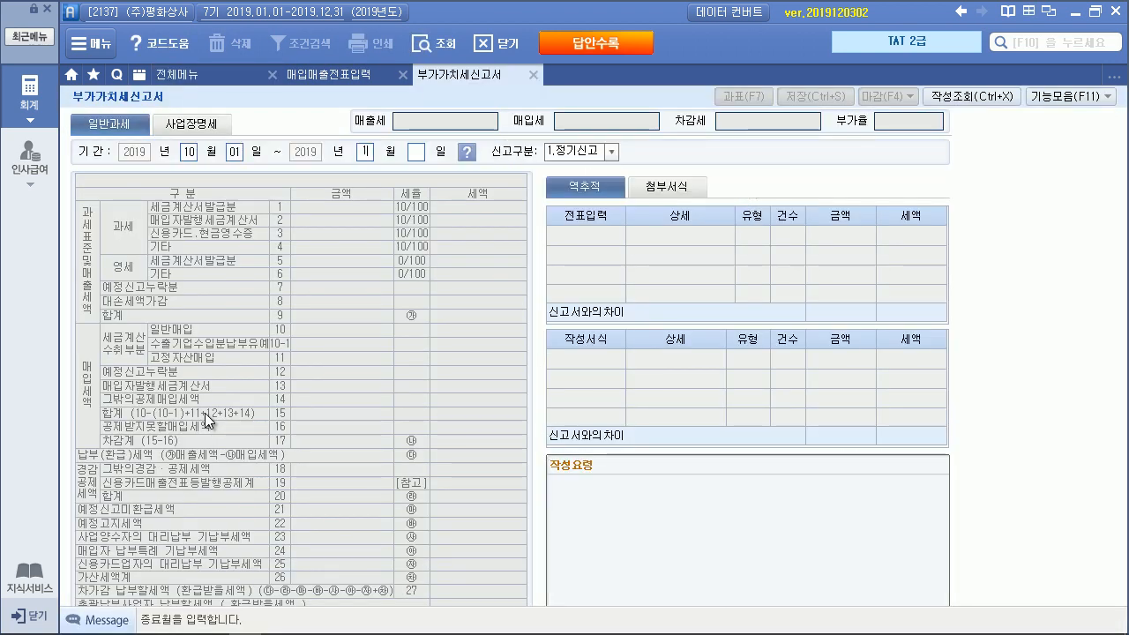
{"action": "type", "text": "12"}
{"action": "key", "text": "Return"}
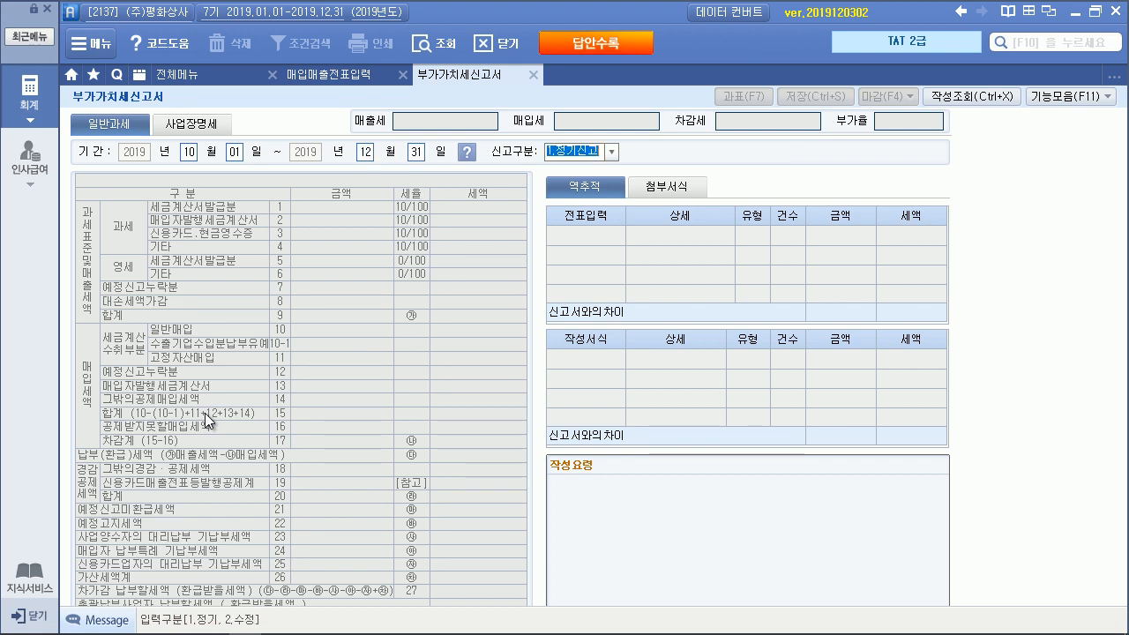
{"action": "key", "text": "Return"}
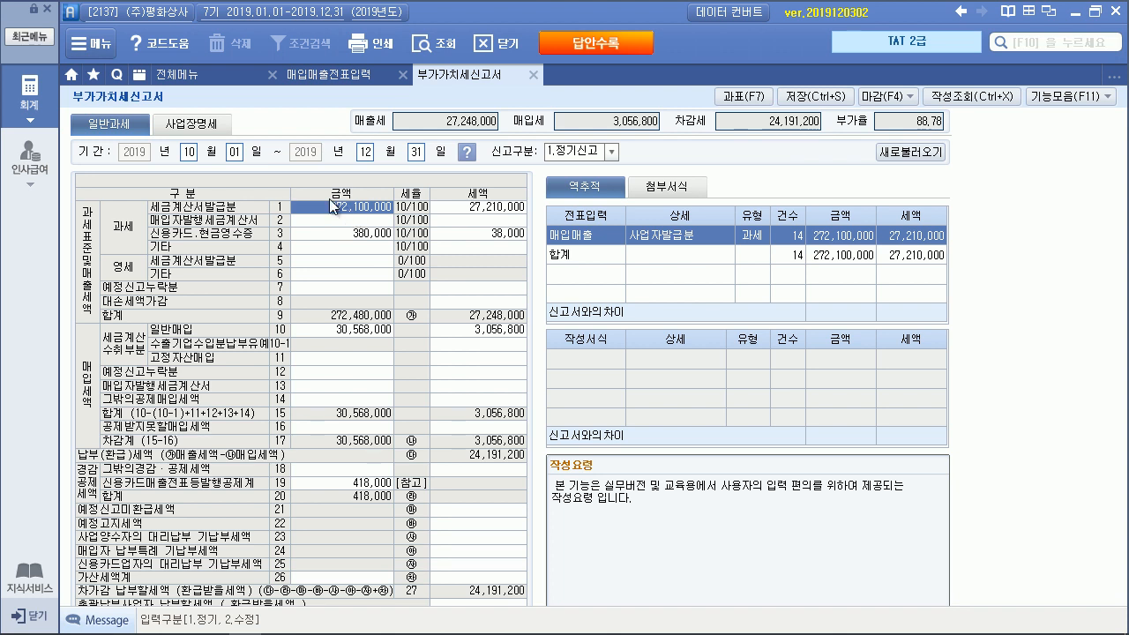
Trace the 380,000 card and cash receipts amount in row 3, then save the return
{"action": "left_click", "coordinate": [362, 234]}
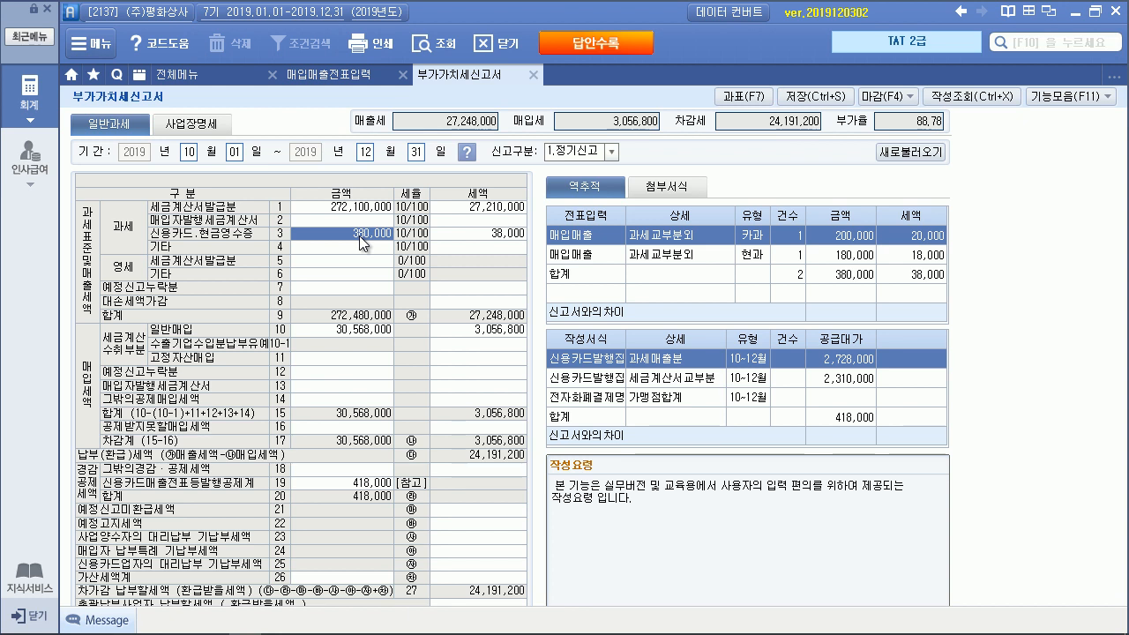
{"action": "left_click", "coordinate": [847, 237]}
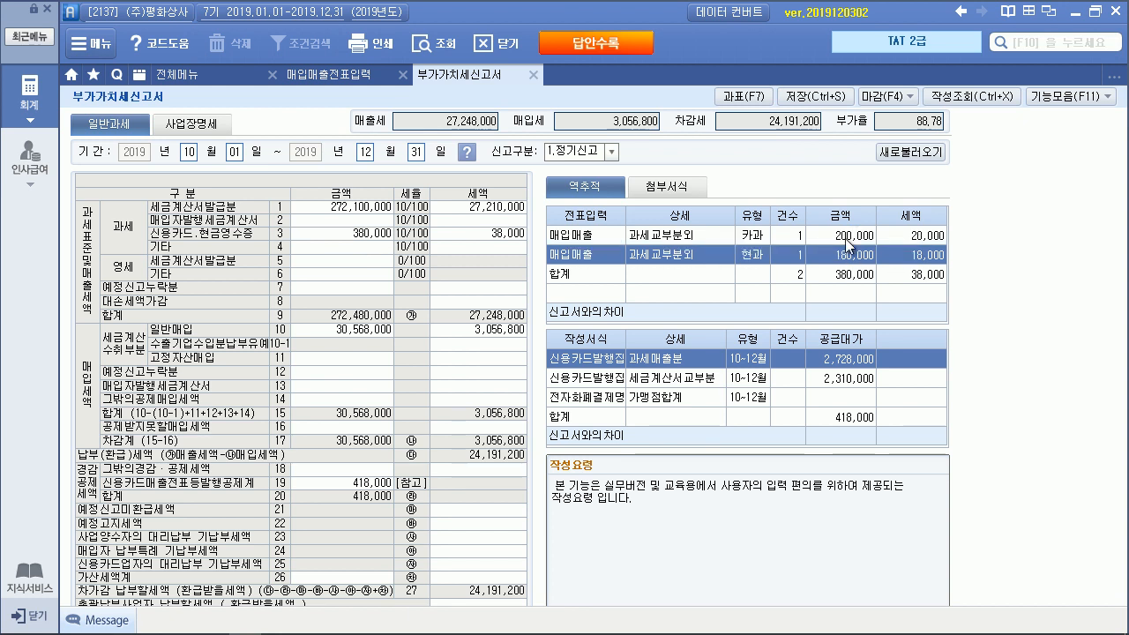
{"action": "left_click", "coordinate": [358, 234]}
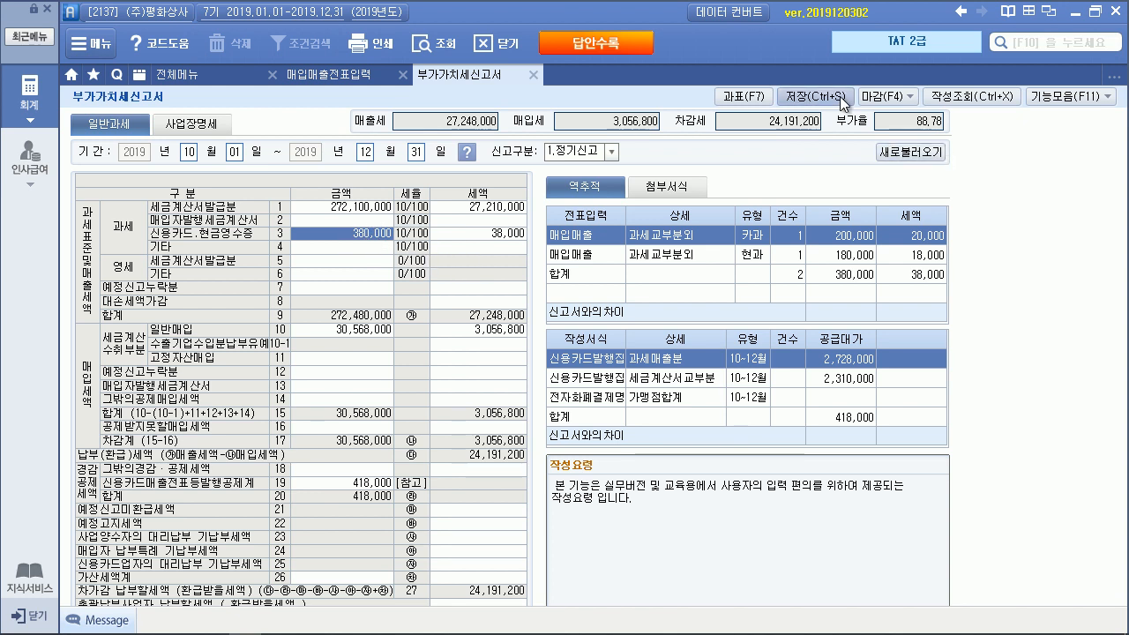
{"action": "left_click", "coordinate": [559, 365]}
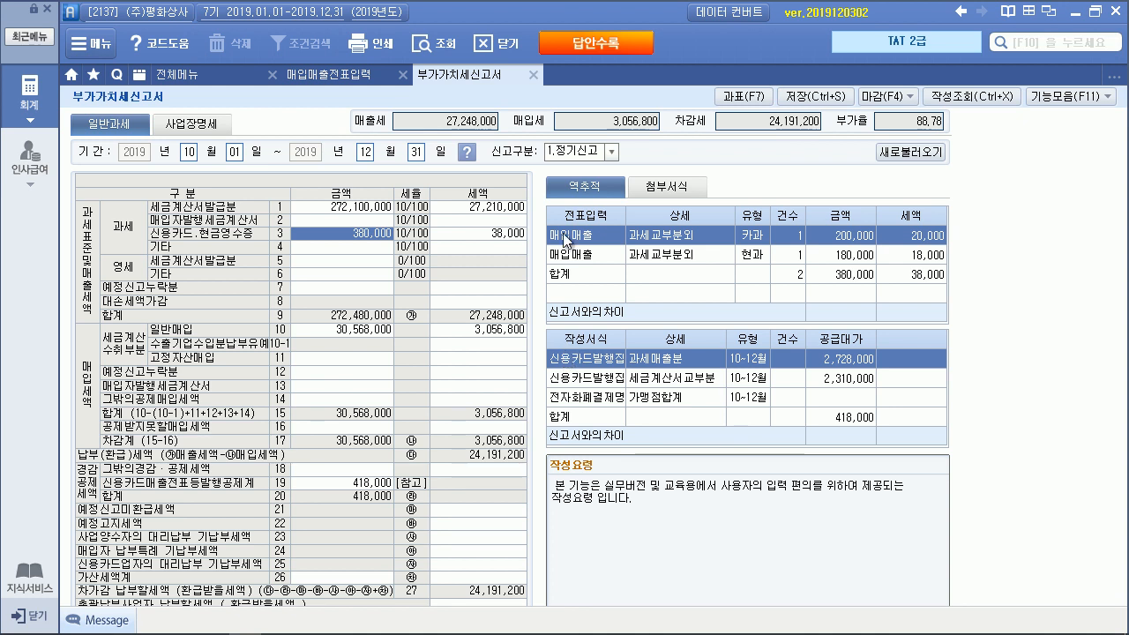
{"action": "key", "text": "alt+Tab"}
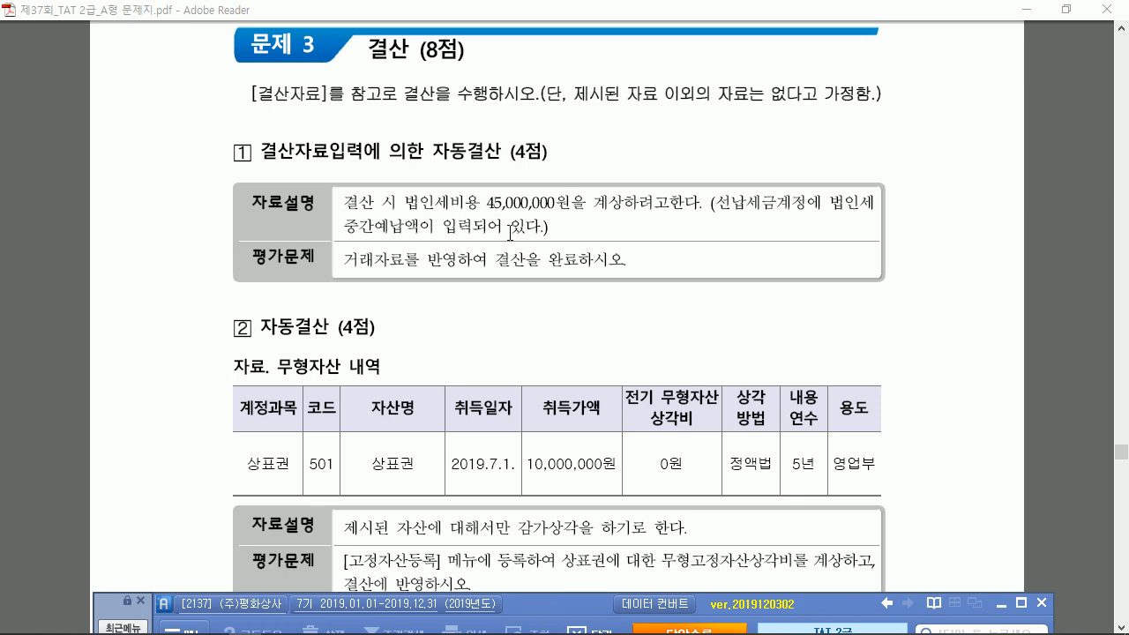
Open 합계잔액시산표 as of December 31 and select 선납세금 at 27,500,000
{"action": "left_click_drag", "start_coordinate": [575, 609], "coordinate": [546, 308]}
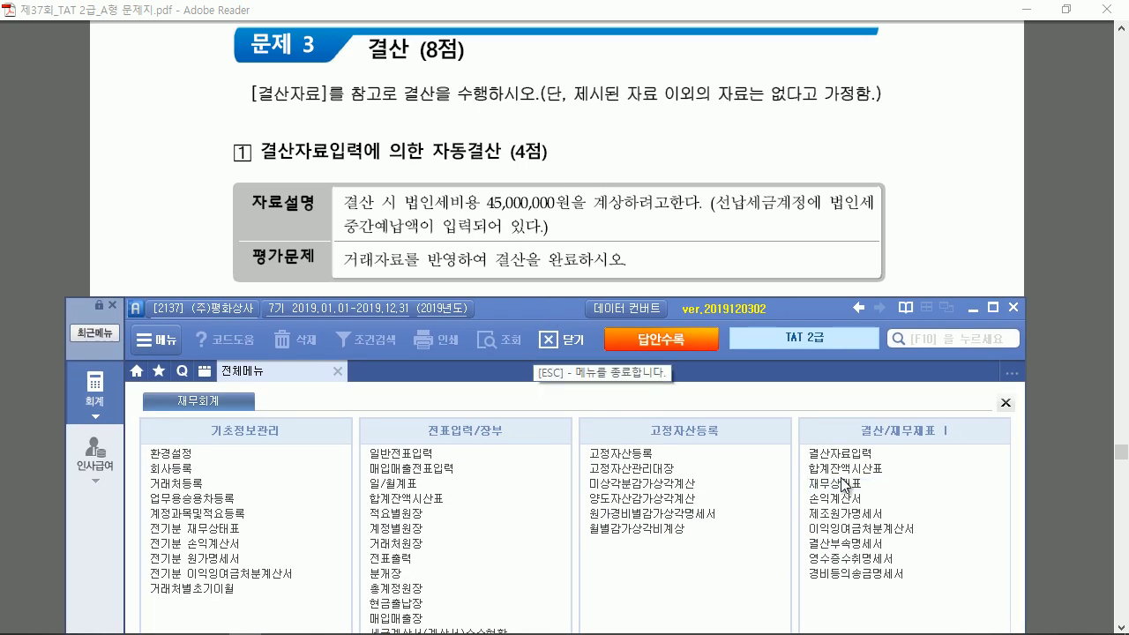
{"action": "left_click", "coordinate": [842, 468]}
{"action": "type", "text": "3"}
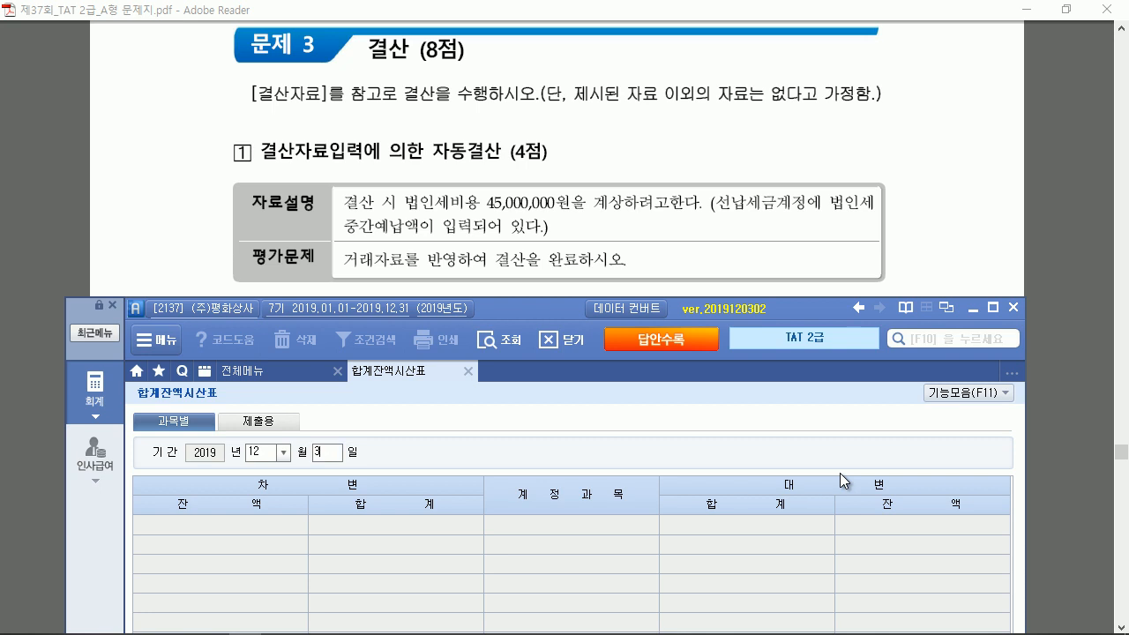
{"action": "type", "text": "1"}
{"action": "key", "text": "Return"}
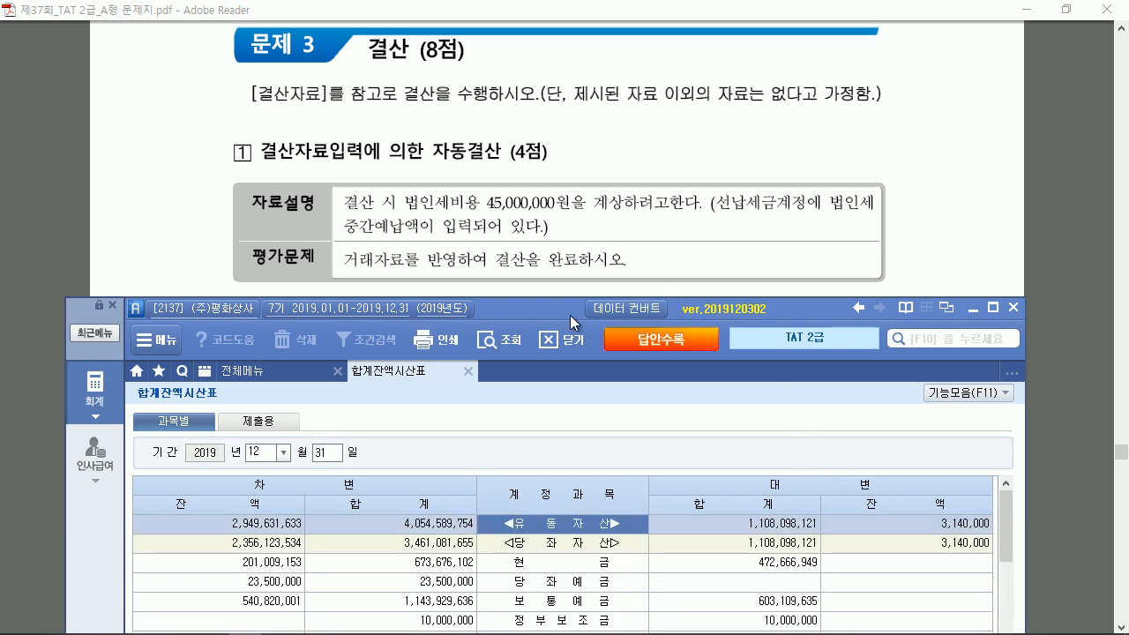
{"action": "double_click", "coordinate": [570, 315]}
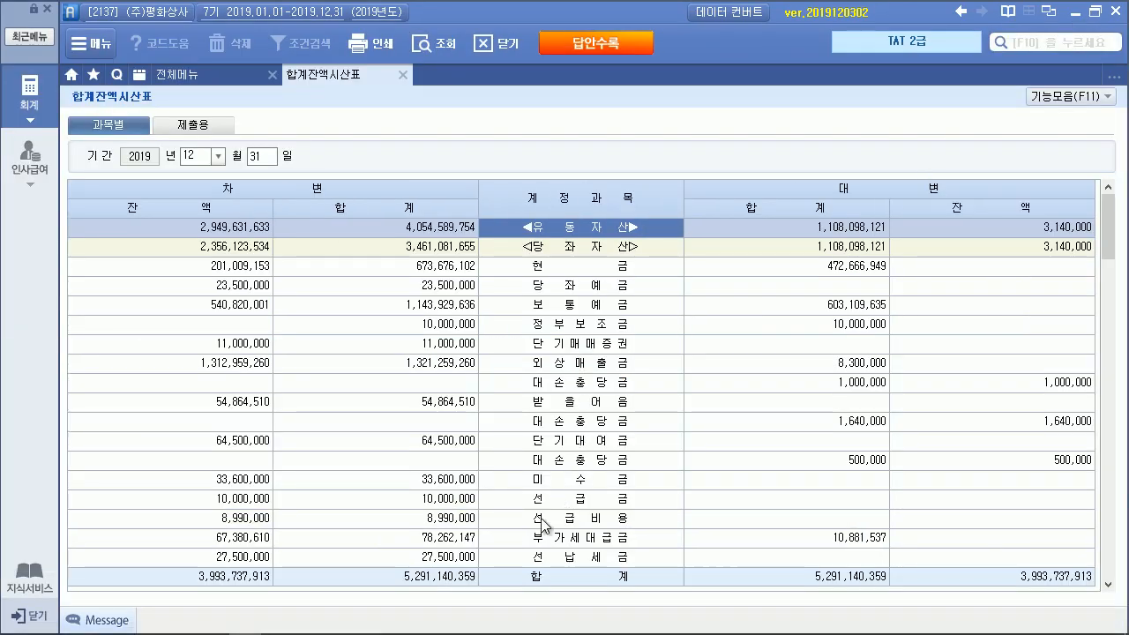
{"action": "left_click", "coordinate": [559, 557]}
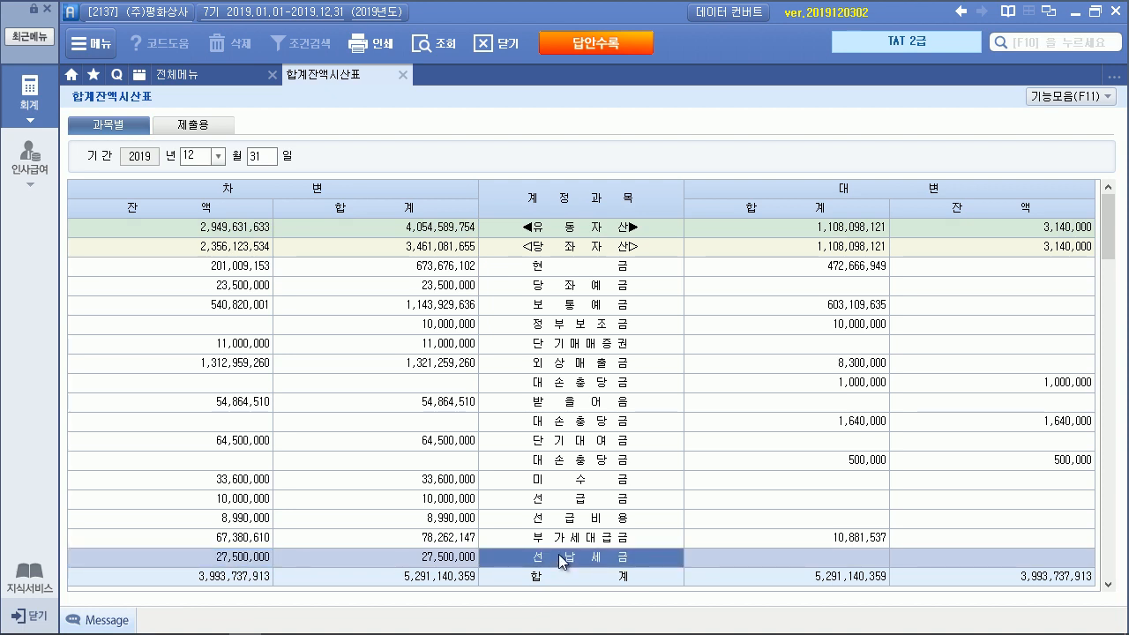
Move Smart A below the problem text and handwrite the 45,000,000 amount with a divider
{"action": "left_click", "coordinate": [1095, 15]}
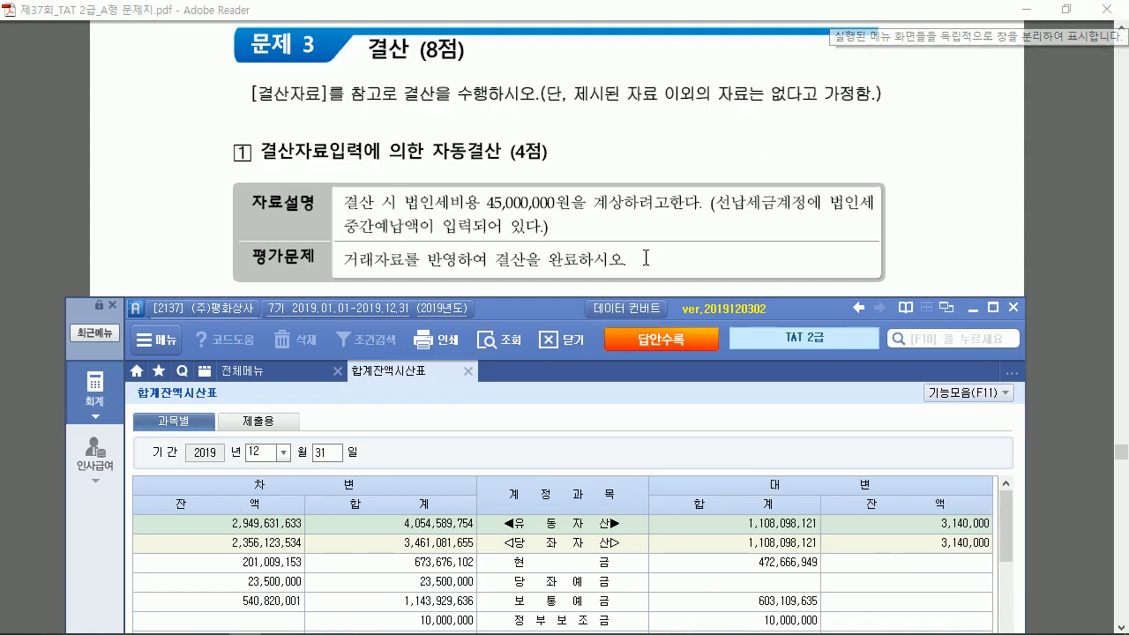
{"action": "left_click_drag", "start_coordinate": [566, 308], "coordinate": [561, 429]}
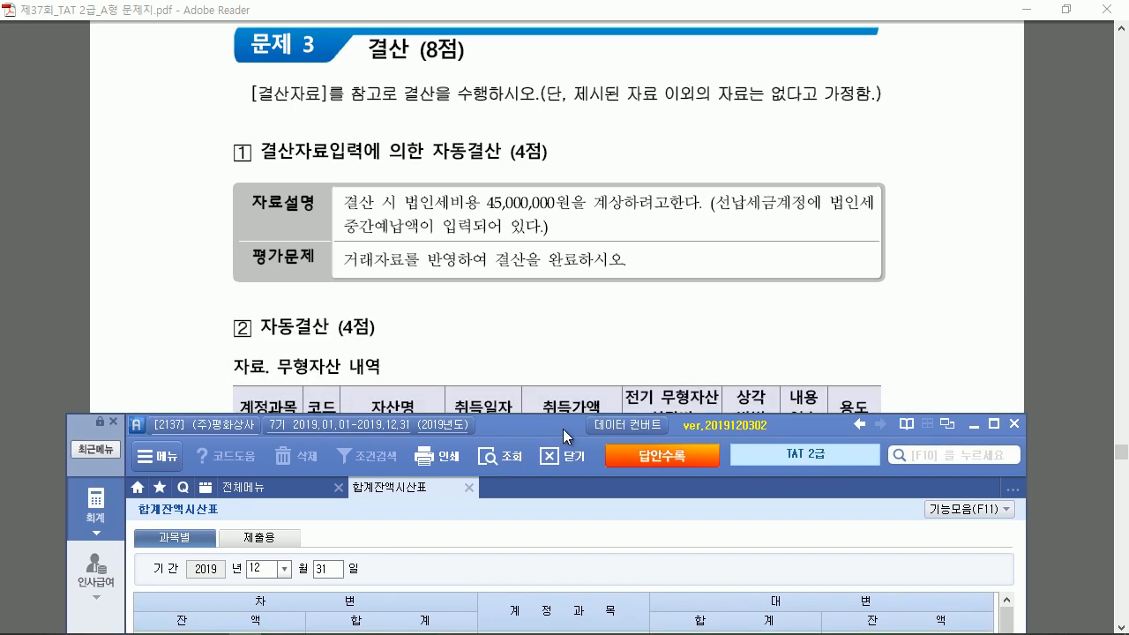
{"action": "mouse_move", "coordinate": [607, 119]}
{"action": "left_mouse_down"}
{"action": "mouse_move", "coordinate": [697, 115]}
{"action": "mouse_move", "coordinate": [673, 116]}
{"action": "mouse_move", "coordinate": [708, 126]}
{"action": "left_mouse_up"}
{"action": "left_click_drag", "start_coordinate": [717, 126], "coordinate": [714, 123]}
{"action": "left_click", "coordinate": [720, 128]}
{"action": "mouse_move", "coordinate": [727, 123]}
{"action": "left_mouse_down"}
{"action": "mouse_move", "coordinate": [739, 124]}
{"action": "mouse_move", "coordinate": [754, 161]}
{"action": "left_mouse_up"}
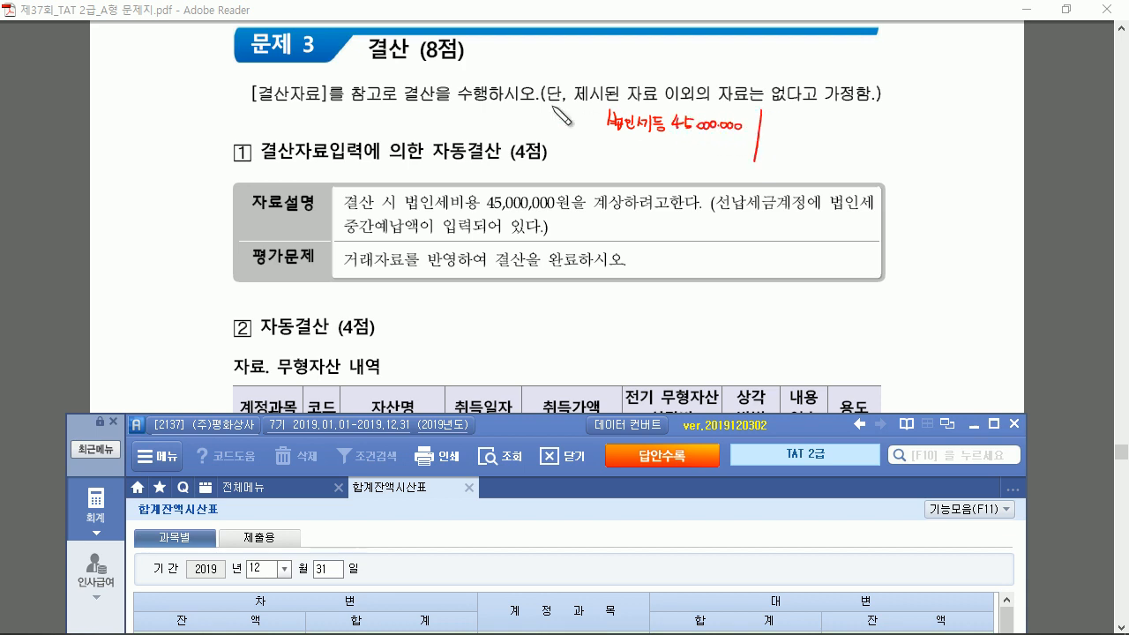
Add 12/31, split into 선납세금 27,500,000 and 미지급세금 17,500,000, marked ① and ②
{"action": "left_click_drag", "start_coordinate": [553, 111], "coordinate": [554, 122]}
{"action": "left_click_drag", "start_coordinate": [558, 112], "coordinate": [575, 131]}
{"action": "left_click_drag", "start_coordinate": [581, 121], "coordinate": [581, 132]}
{"action": "mouse_move", "coordinate": [781, 126]}
{"action": "left_mouse_down"}
{"action": "mouse_move", "coordinate": [827, 127]}
{"action": "mouse_move", "coordinate": [833, 139]}
{"action": "mouse_move", "coordinate": [953, 128]}
{"action": "left_mouse_up"}
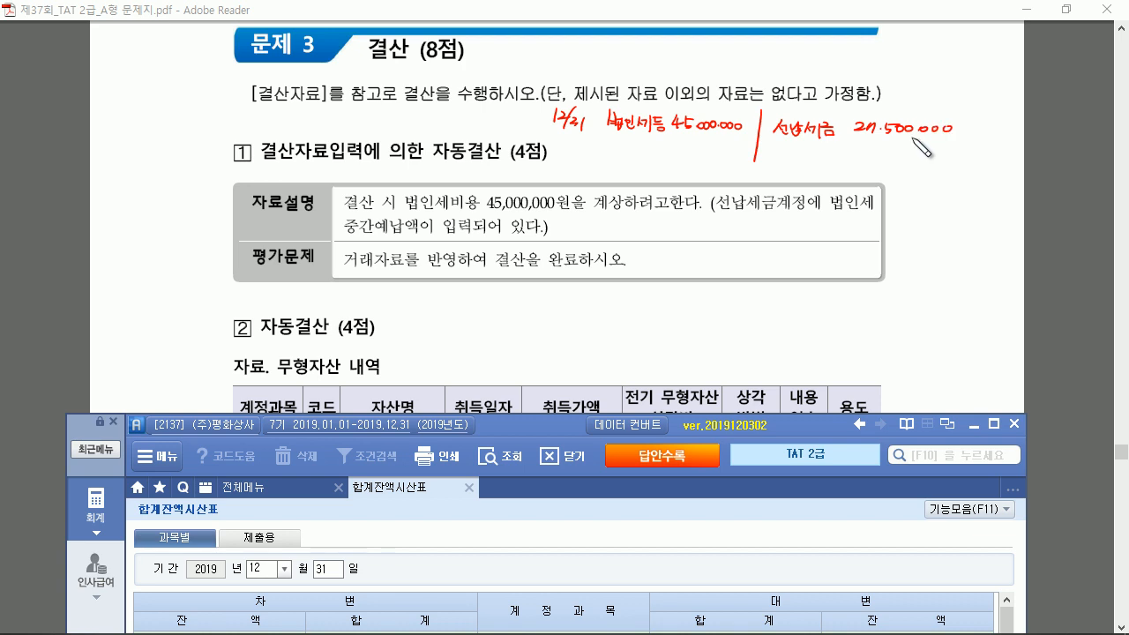
{"action": "left_click_drag", "start_coordinate": [776, 154], "coordinate": [966, 155]}
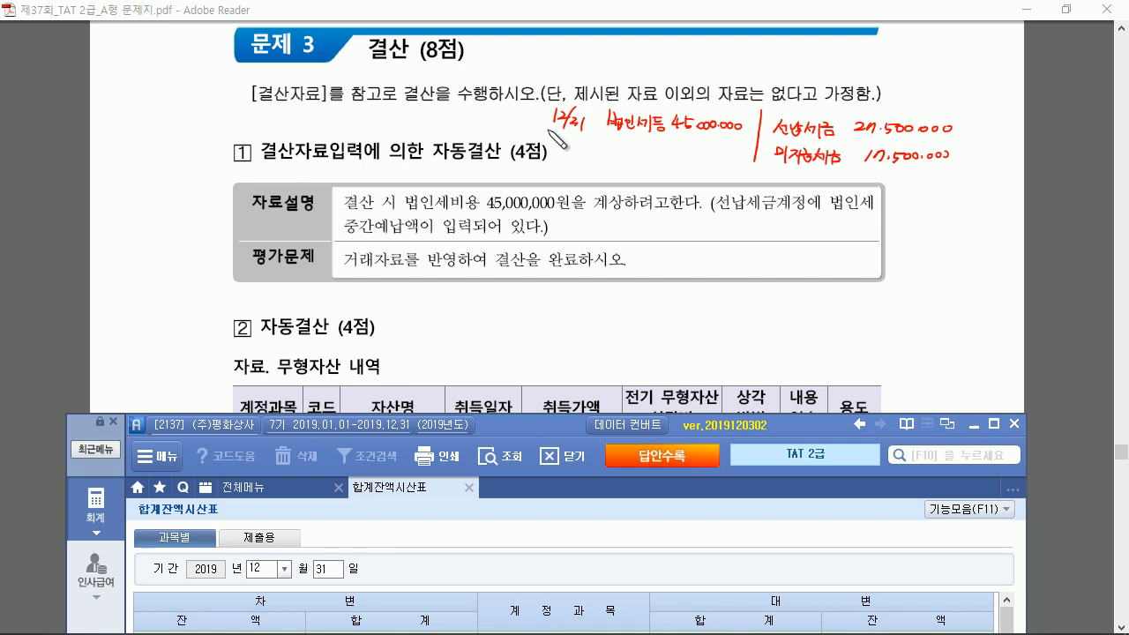
{"action": "left_click_drag", "start_coordinate": [529, 115], "coordinate": [540, 125]}
{"action": "mouse_move", "coordinate": [573, 225]}
{"action": "left_mouse_down"}
{"action": "mouse_move", "coordinate": [582, 240]}
{"action": "mouse_move", "coordinate": [654, 226]}
{"action": "mouse_move", "coordinate": [958, 231]}
{"action": "left_mouse_up"}
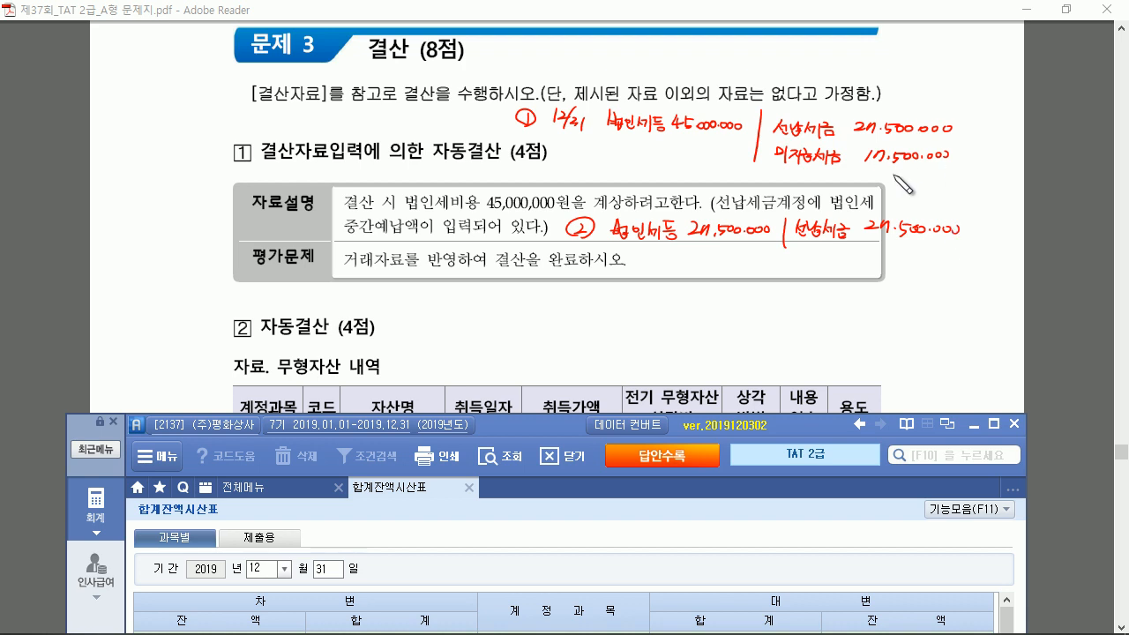
Brace and underline note ② and the 법인세등 17,500,000 line, then return to Smart A's 전체메뉴
{"action": "mouse_move", "coordinate": [612, 234]}
{"action": "left_mouse_down"}
{"action": "mouse_move", "coordinate": [617, 282]}
{"action": "mouse_move", "coordinate": [640, 291]}
{"action": "mouse_move", "coordinate": [791, 287]}
{"action": "left_mouse_up"}
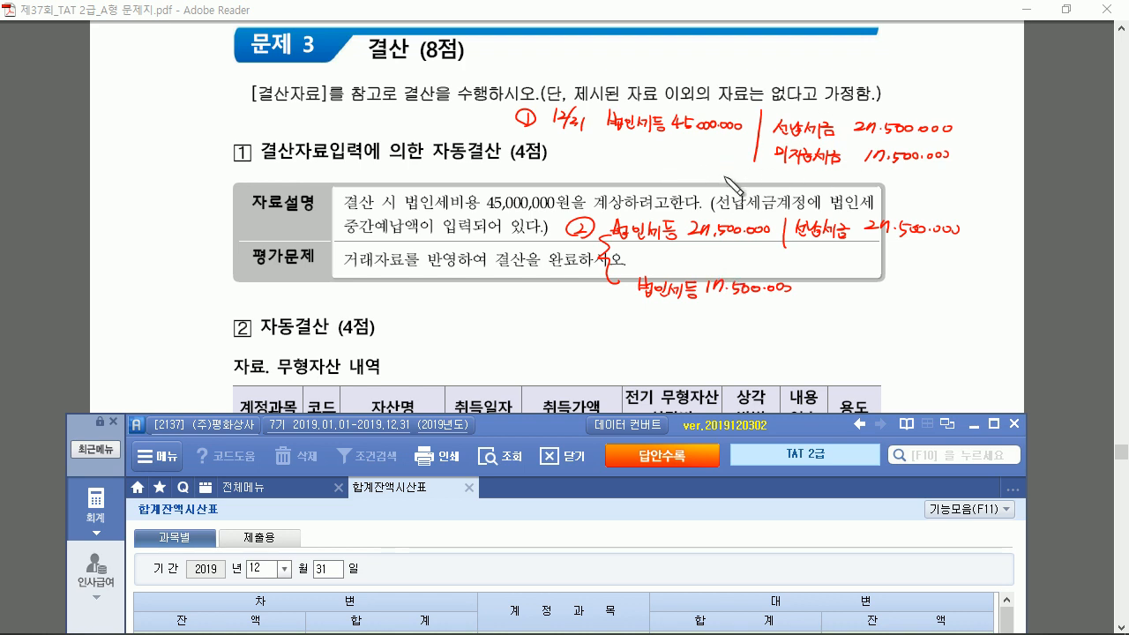
{"action": "left_click_drag", "start_coordinate": [640, 241], "coordinate": [932, 250]}
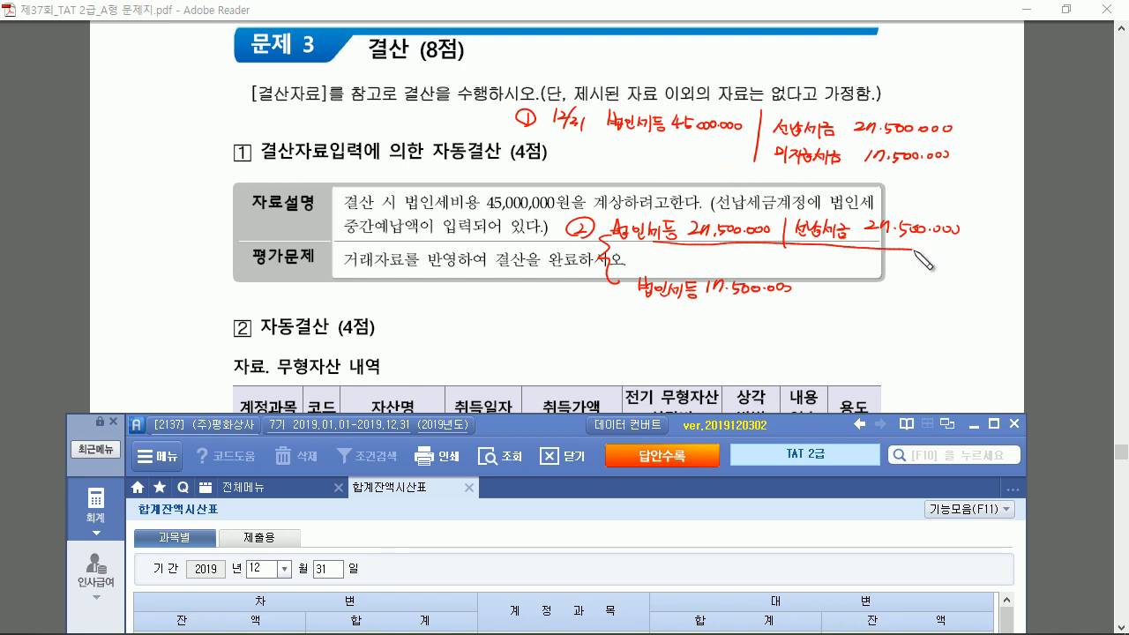
{"action": "left_click_drag", "start_coordinate": [648, 302], "coordinate": [787, 303]}
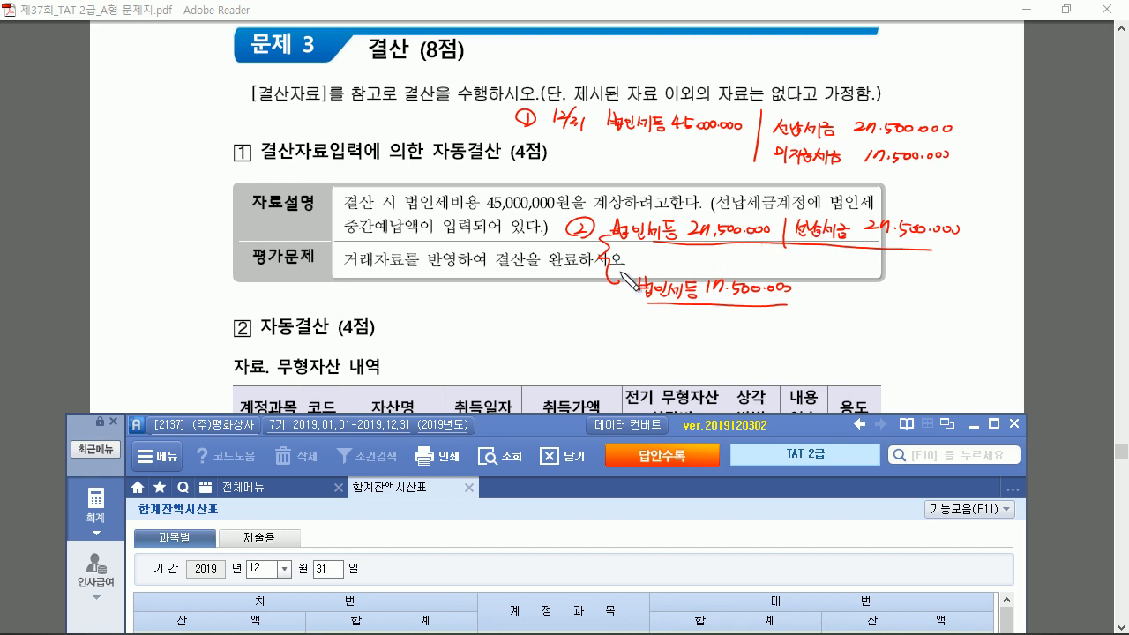
{"action": "left_click", "coordinate": [300, 486]}
Start a December 31 general journal entry debiting 998 법인세등 27,500,000
{"action": "left_click", "coordinate": [419, 569]}
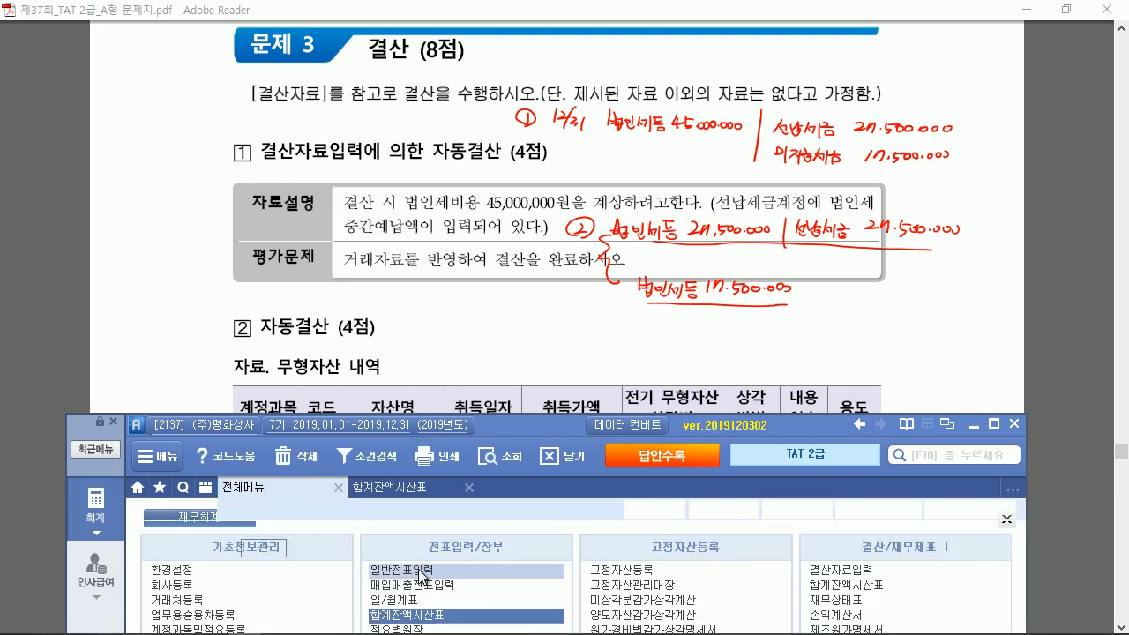
{"action": "left_click_drag", "start_coordinate": [523, 427], "coordinate": [538, 315]}
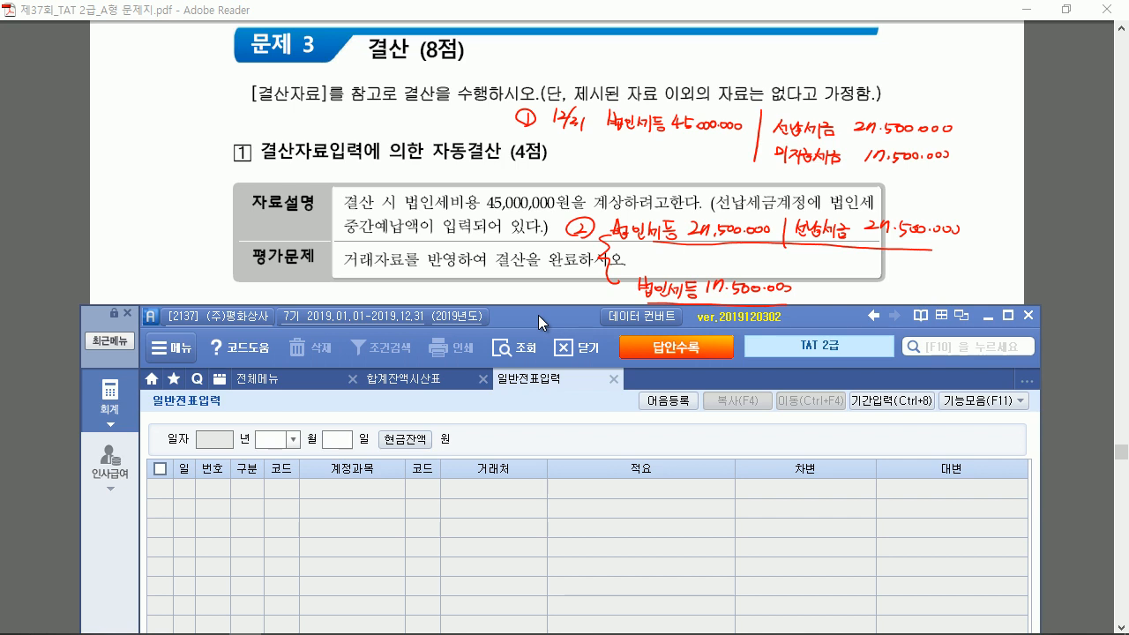
{"action": "type", "text": "31"}
{"action": "key", "text": "Return"}
{"action": "type", "text": "3"}
{"action": "key", "text": "Return"}
{"action": "type", "text": "법인"}
{"action": "key", "text": "Return"}
{"action": "key", "text": "Down"}
{"action": "key", "text": "Down"}
{"action": "key", "text": "Down"}
{"action": "key", "text": "Down"}
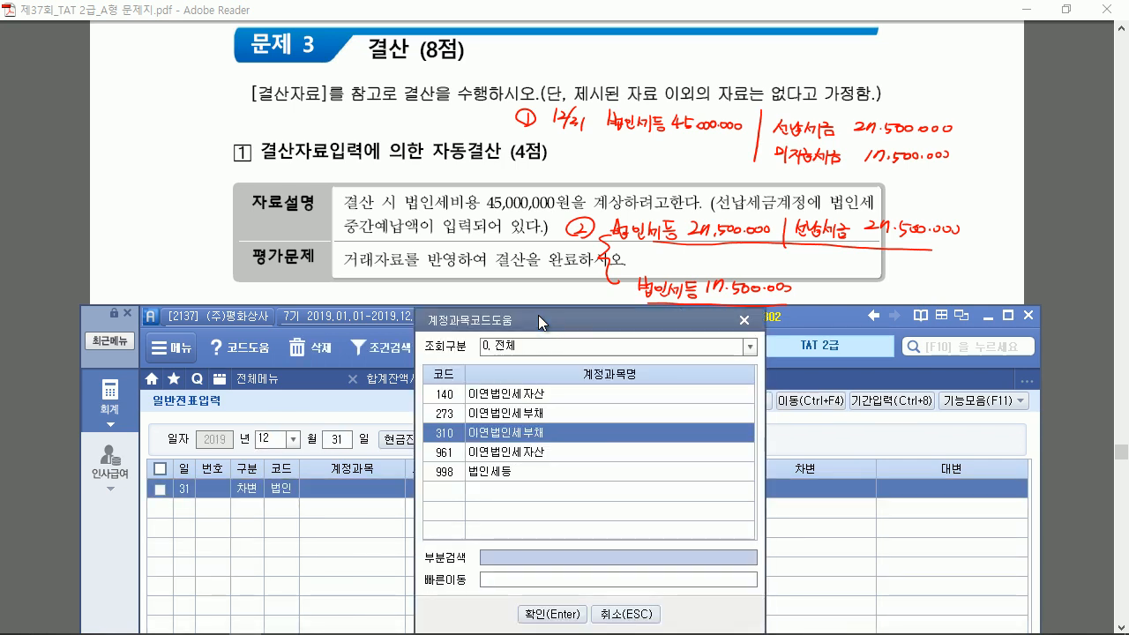
{"action": "key", "text": "Return"}
{"action": "key", "text": "Return"}
{"action": "key", "text": "Return"}
{"action": "type", "text": "27,500,000"}
Credit 136 선납세금 27,500,000, then return to the full menu with the window maximized
{"action": "key", "text": "Return"}
{"action": "type", "text": "4"}
{"action": "key", "text": "Return"}
{"action": "type", "text": "선납"}
{"action": "key", "text": "Return"}
{"action": "key", "text": "Return"}
{"action": "key", "text": "Return"}
{"action": "key", "text": "Return"}
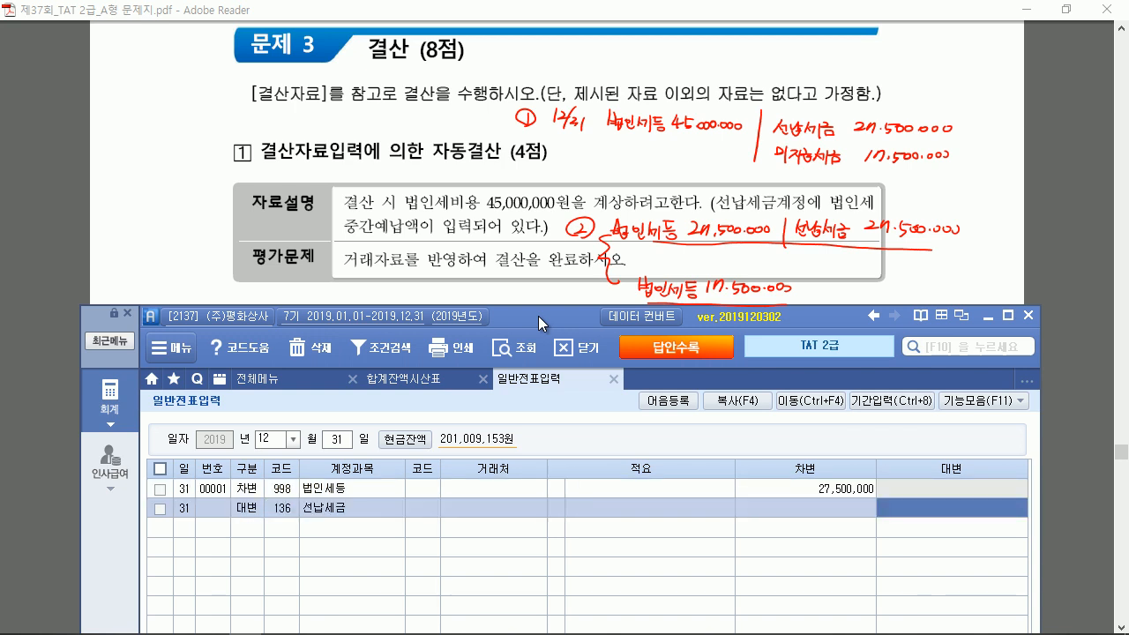
{"action": "type", "text": "27,"}
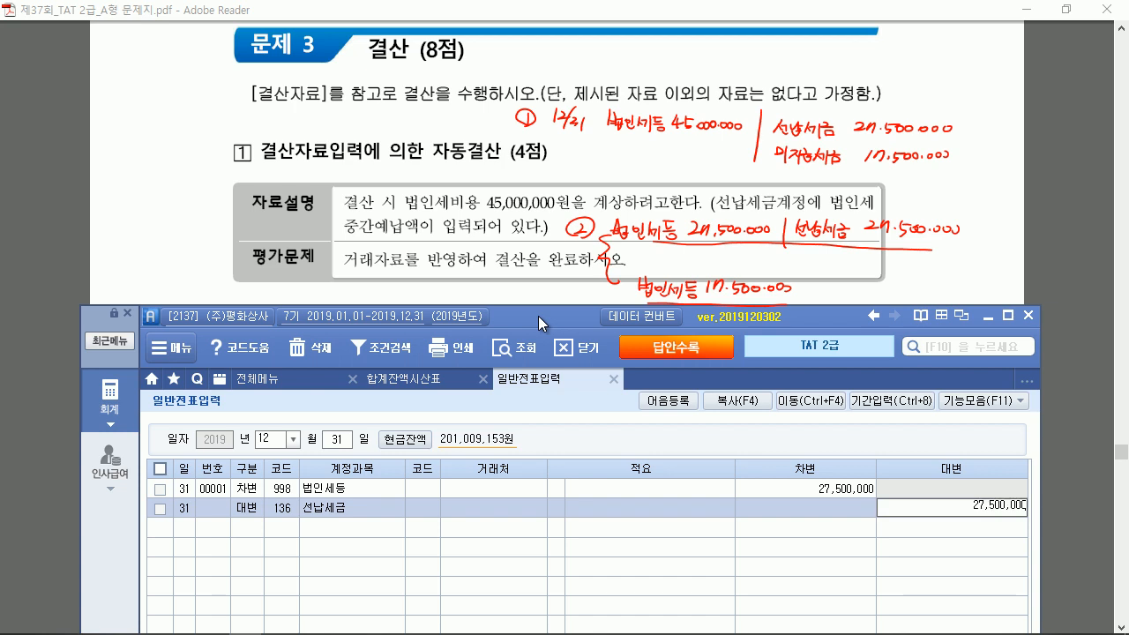
{"action": "type", "text": "500,000"}
{"action": "key", "text": "Return"}
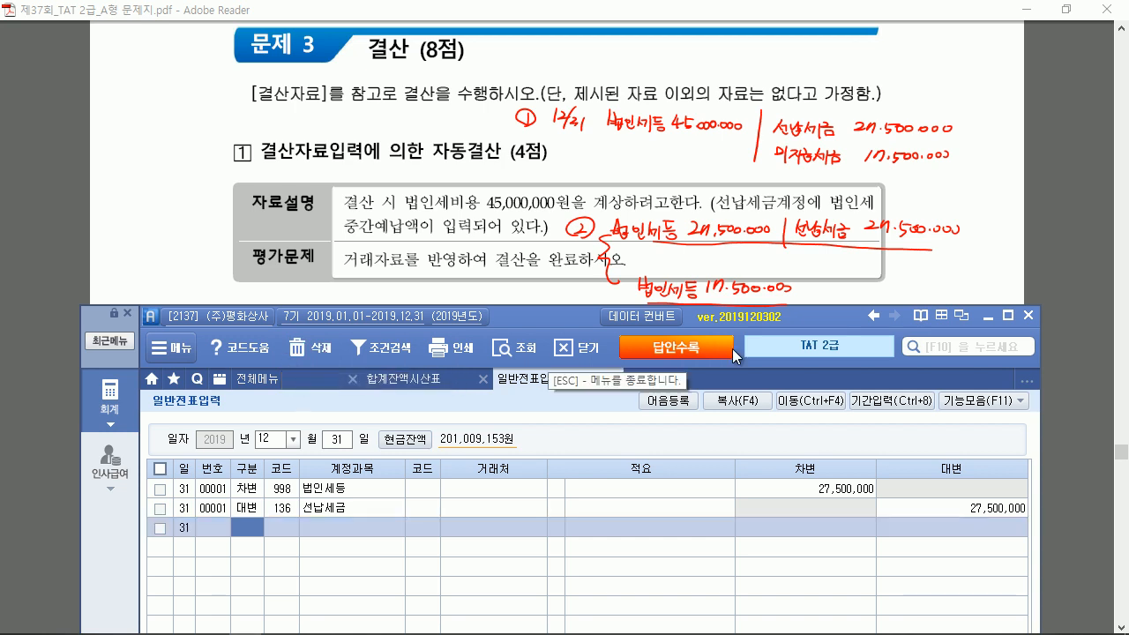
{"action": "left_click", "coordinate": [292, 382]}
{"action": "left_click", "coordinate": [1007, 314]}
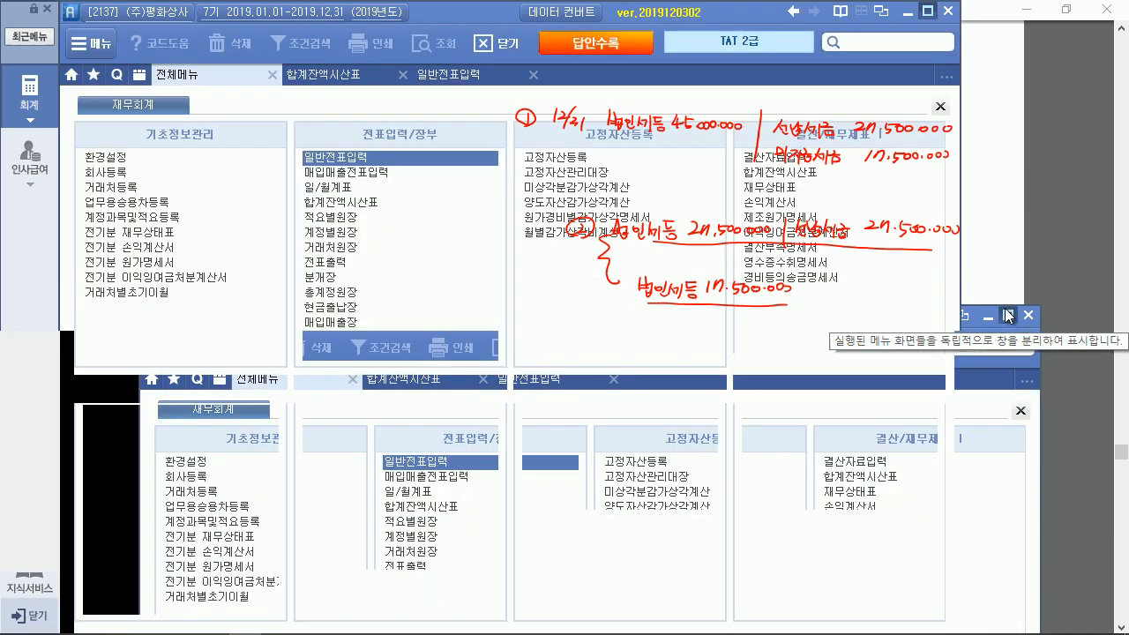
Open 결산자료입력 for months 01 to 12 and scroll to the 법인세등 line
{"action": "left_click", "coordinate": [781, 158]}
{"action": "type", "text": "01"}
{"action": "key", "text": "Return"}
{"action": "type", "text": "12"}
{"action": "key", "text": "Return"}
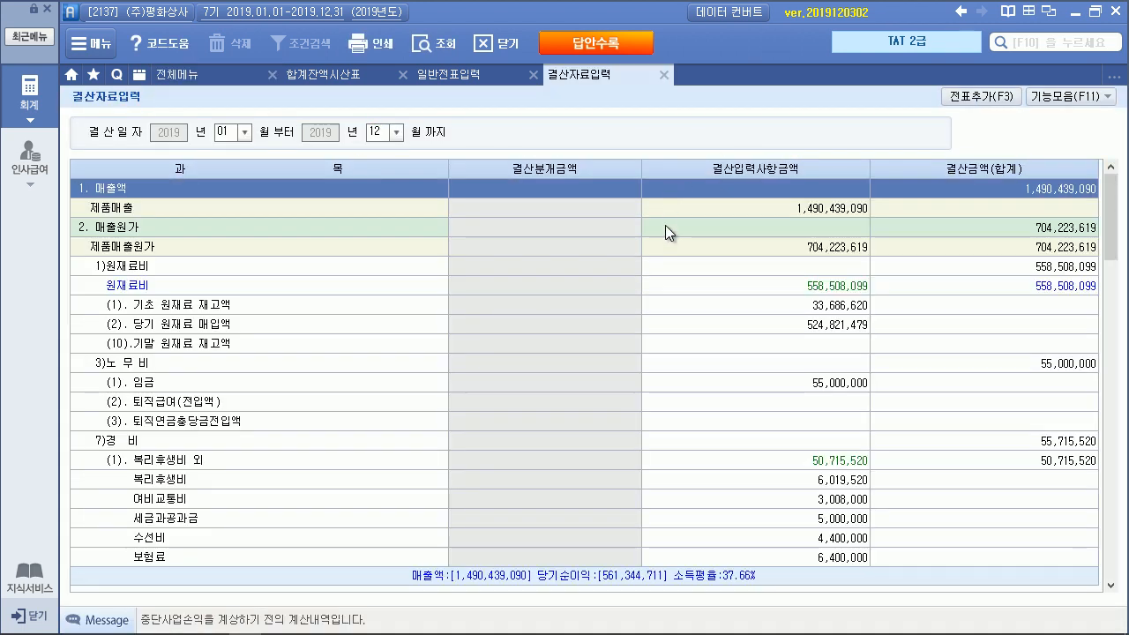
{"action": "scroll", "coordinate": [667, 230], "scroll_direction": "down", "scroll_amount": 20}
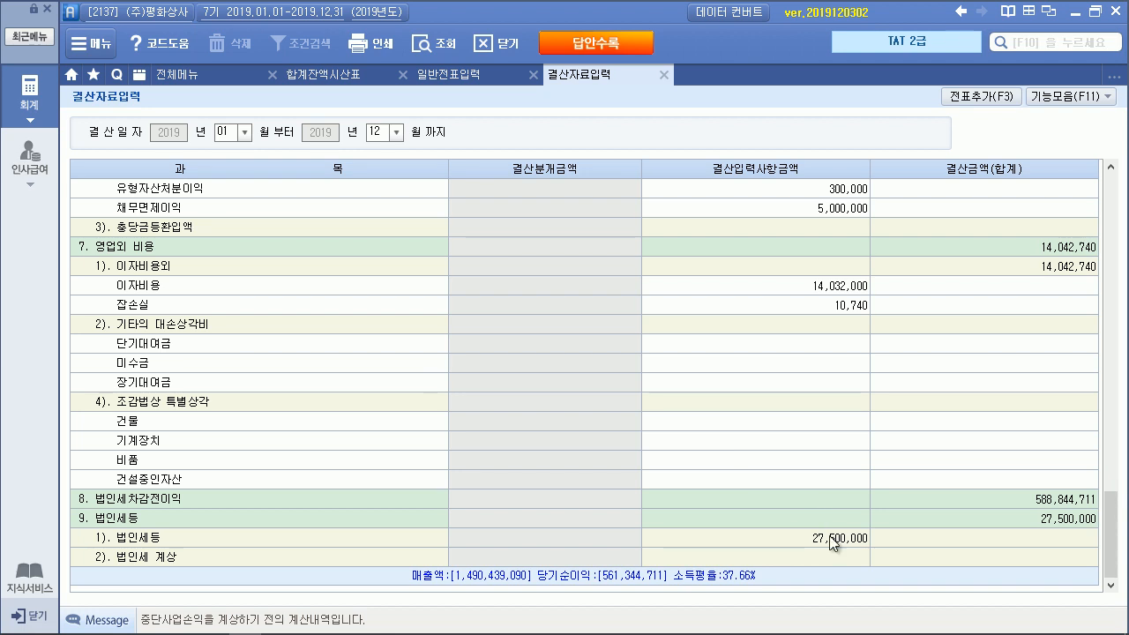
Enter 17,500,000 as 법인세 계상, giving a 45,000,000 total, and add the closing vouchers
{"action": "left_click", "coordinate": [830, 540]}
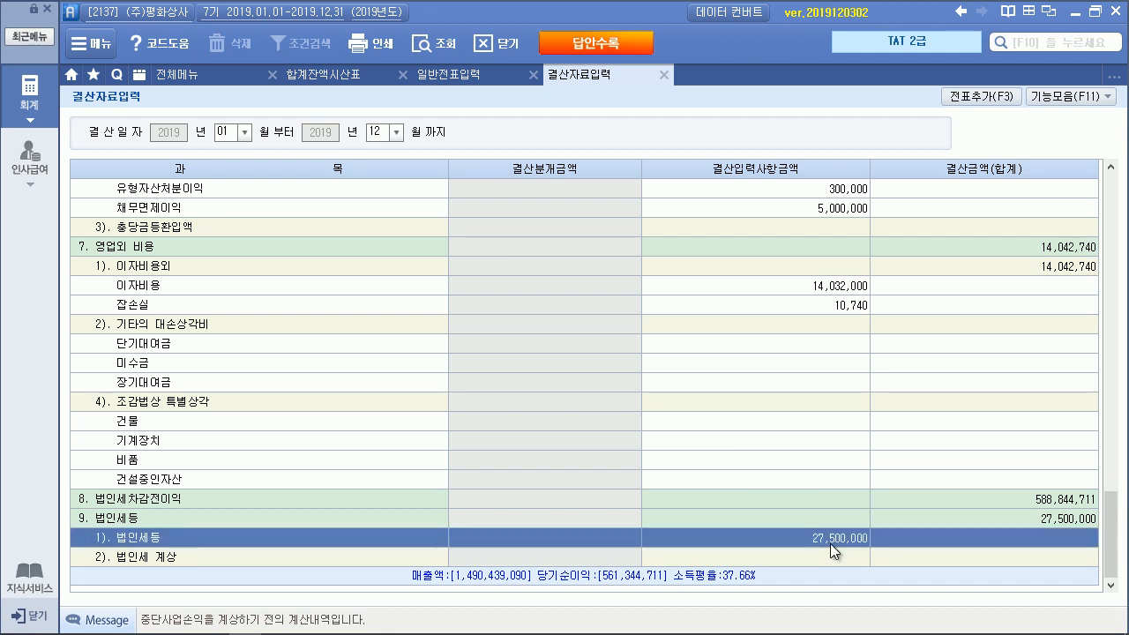
{"action": "left_click", "coordinate": [820, 553]}
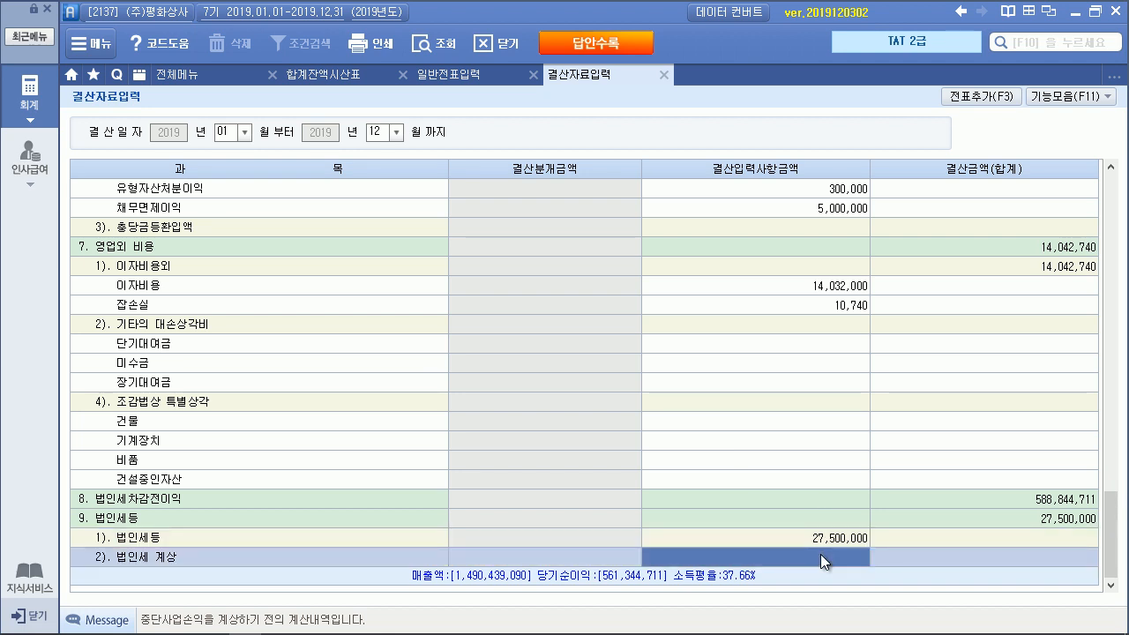
{"action": "type", "text": "1"}
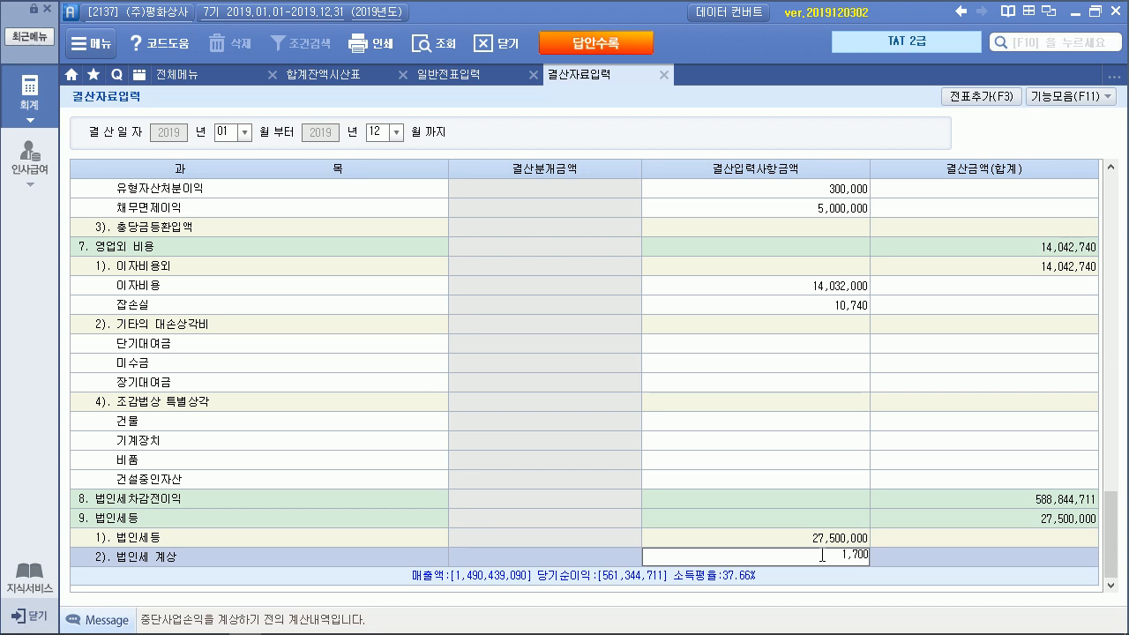
{"action": "type", "text": "7,500,000"}
{"action": "key", "text": "Return"}
{"action": "left_click", "coordinate": [912, 523]}
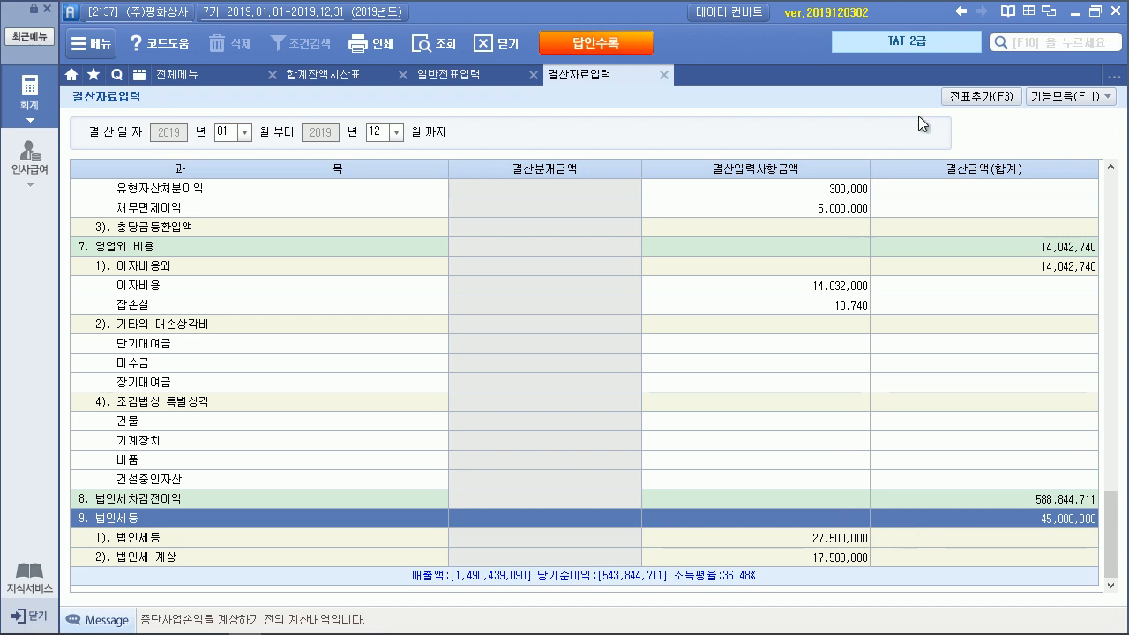
{"action": "left_click", "coordinate": [960, 102]}
{"action": "key", "text": "alt+Tab"}
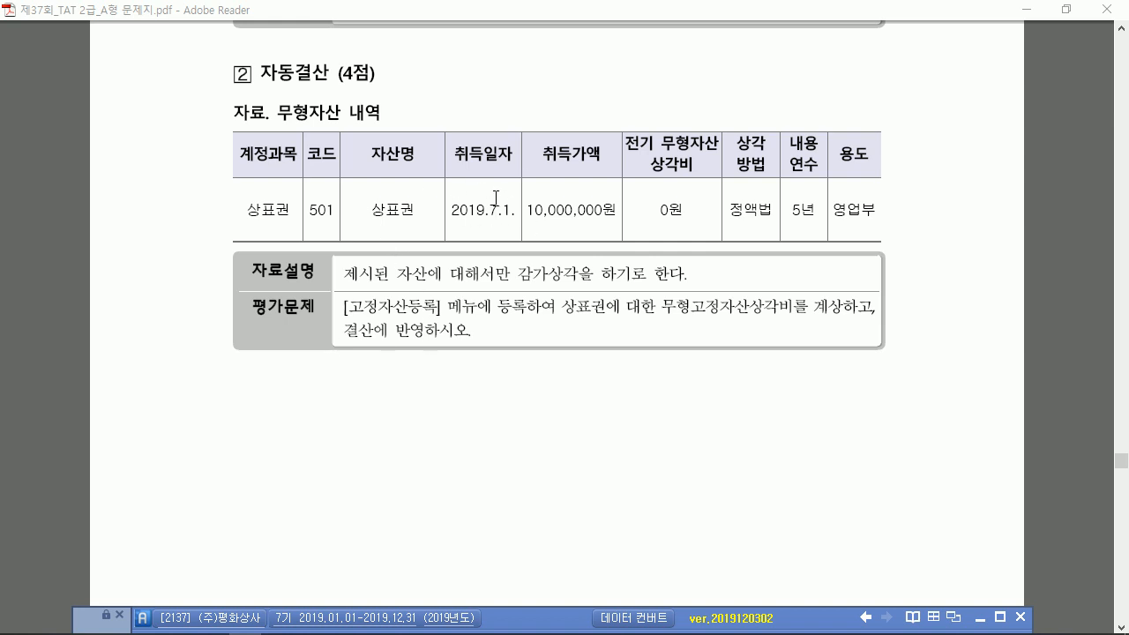
In 고정자산등록, add asset 000501 상표권 under account 233, acquired 2019-07-01
{"action": "scroll", "coordinate": [512, 208], "scroll_direction": "down", "scroll_amount": 3}
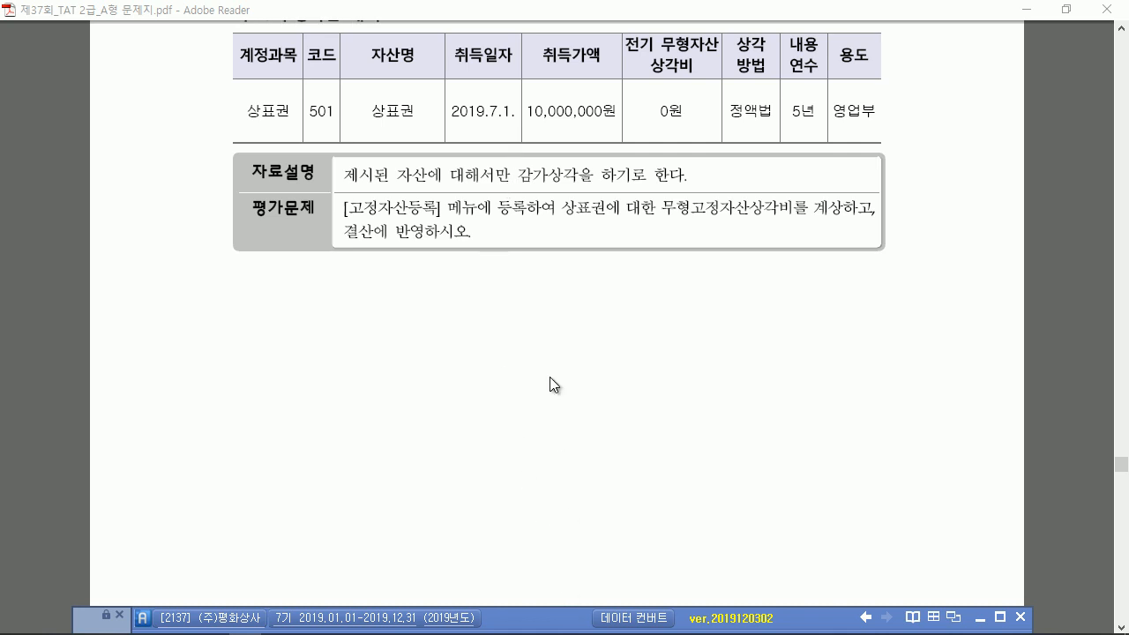
{"action": "left_click_drag", "start_coordinate": [559, 618], "coordinate": [547, 160]}
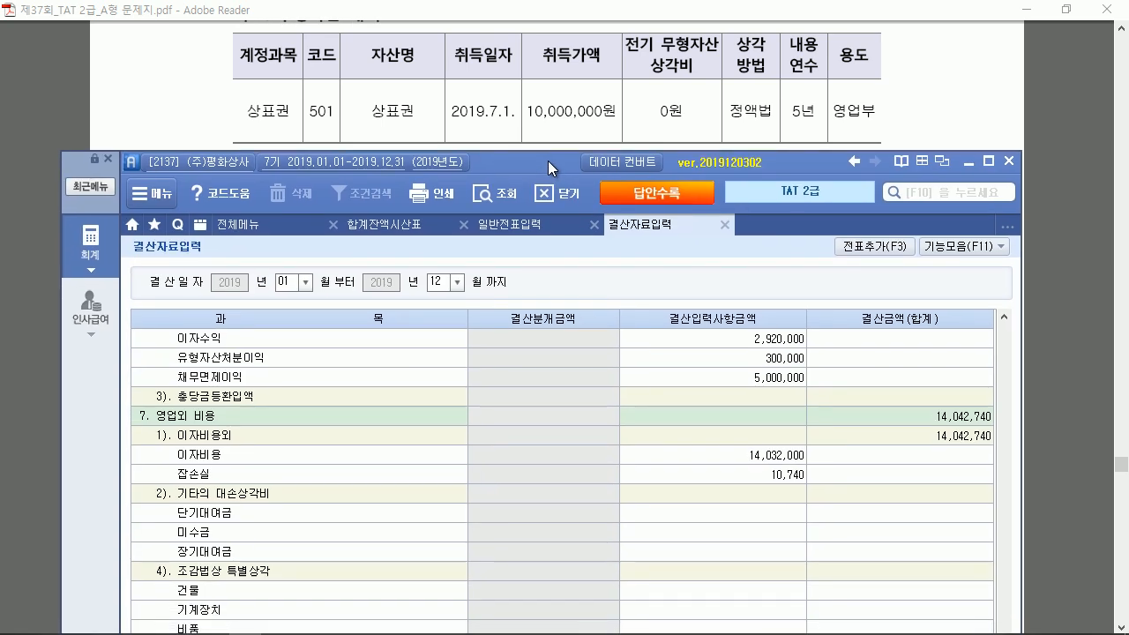
{"action": "left_click", "coordinate": [282, 228]}
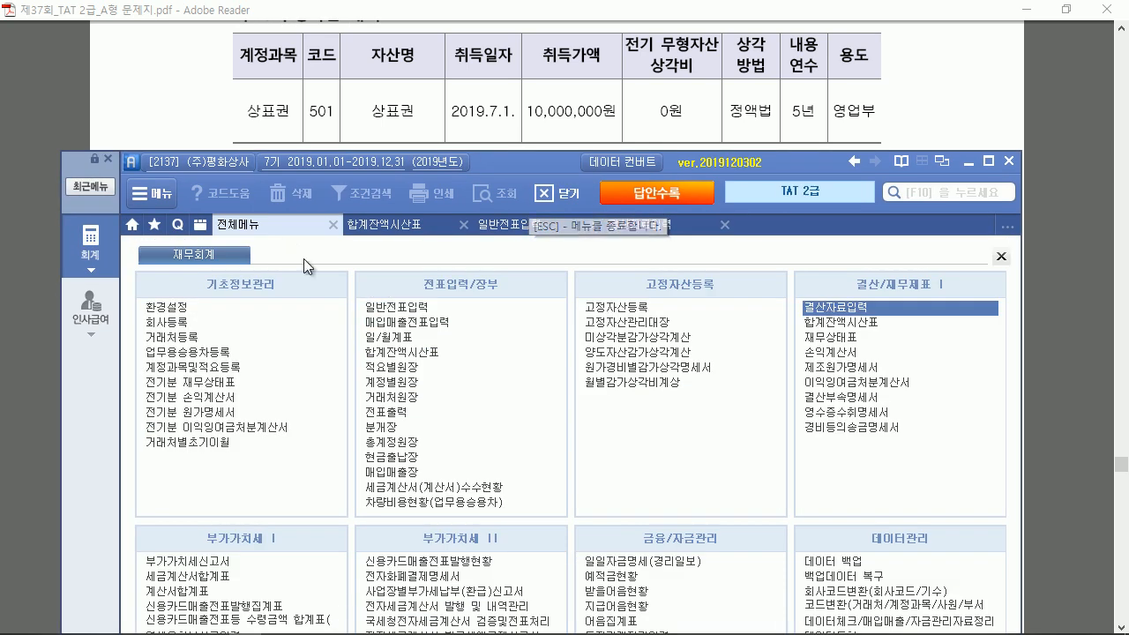
{"action": "left_click", "coordinate": [609, 306]}
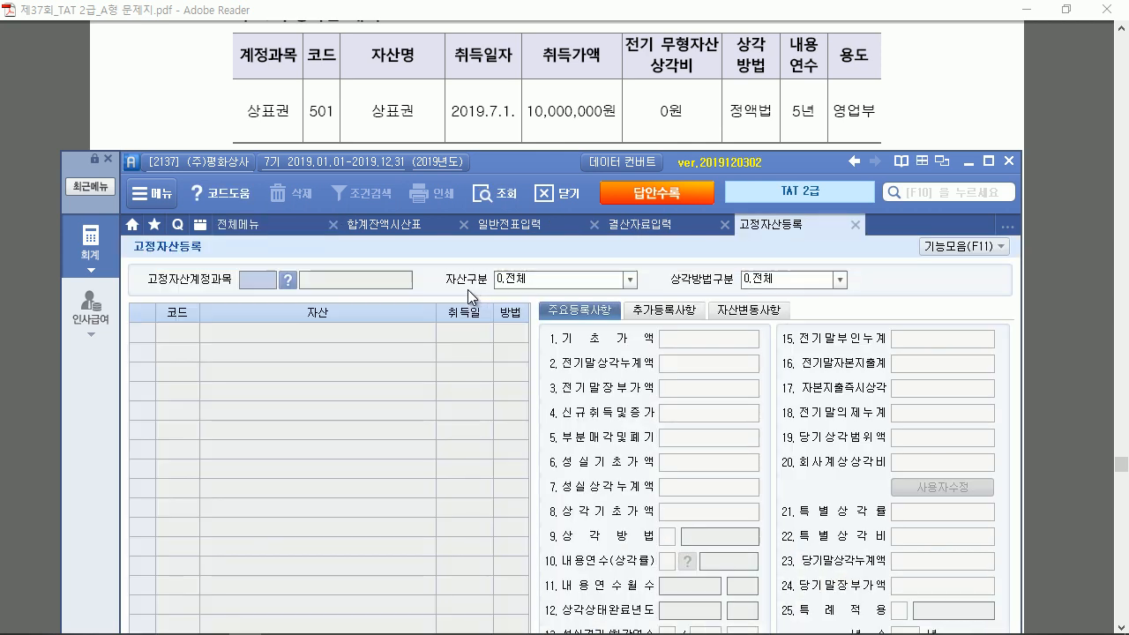
{"action": "key", "text": "F2"}
{"action": "type", "text": "상표권"}
{"action": "key", "text": "Return"}
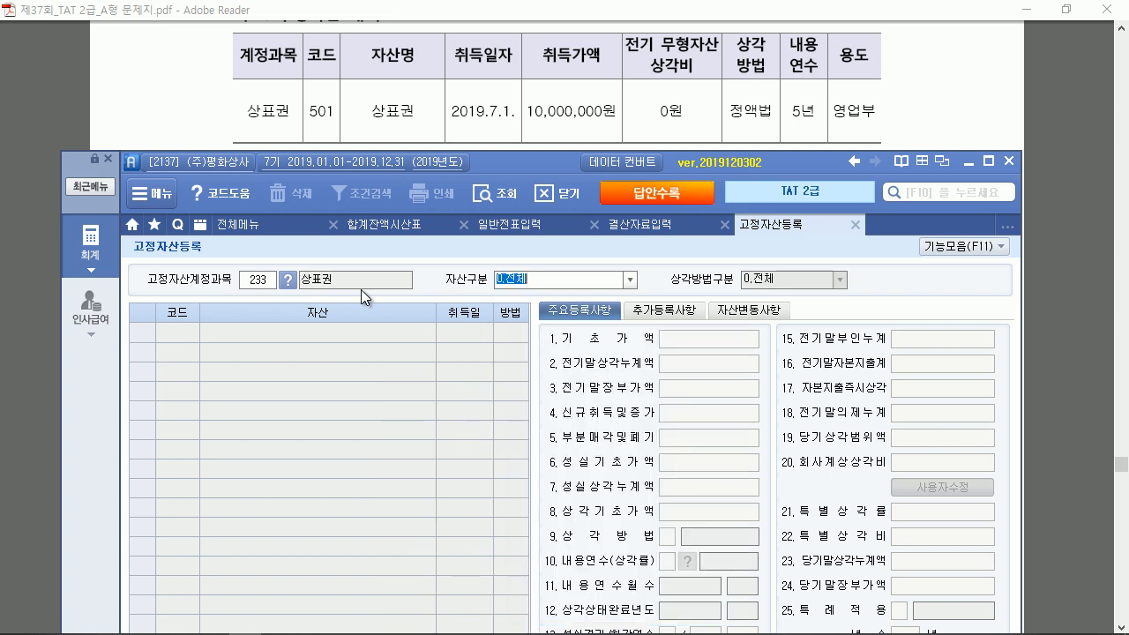
{"action": "key", "text": "Return"}
{"action": "type", "text": "501"}
{"action": "key", "text": "Return"}
{"action": "type", "text": "상표권"}
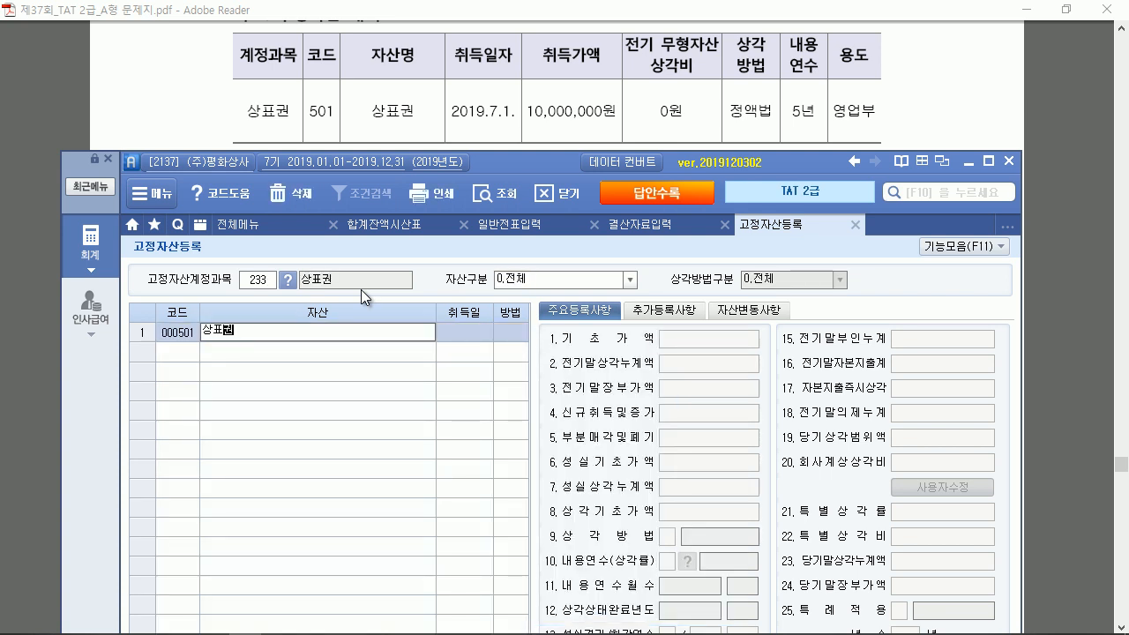
{"action": "key", "text": "Return"}
{"action": "type", "text": "2019-07-0"}
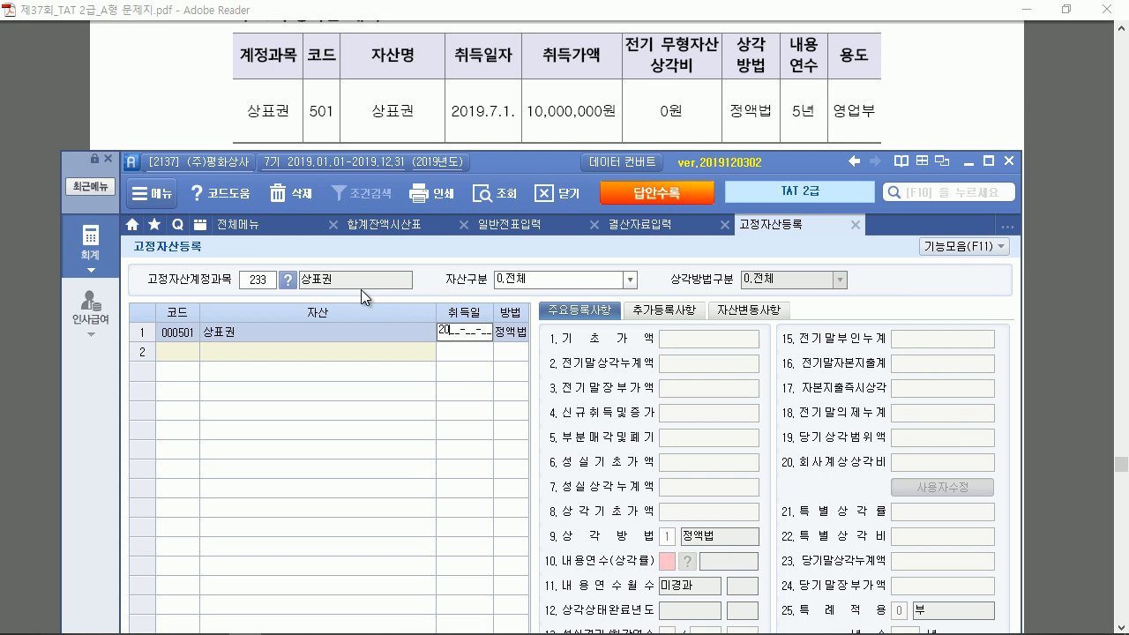
{"action": "type", "text": "1"}
{"action": "key", "text": "Return"}
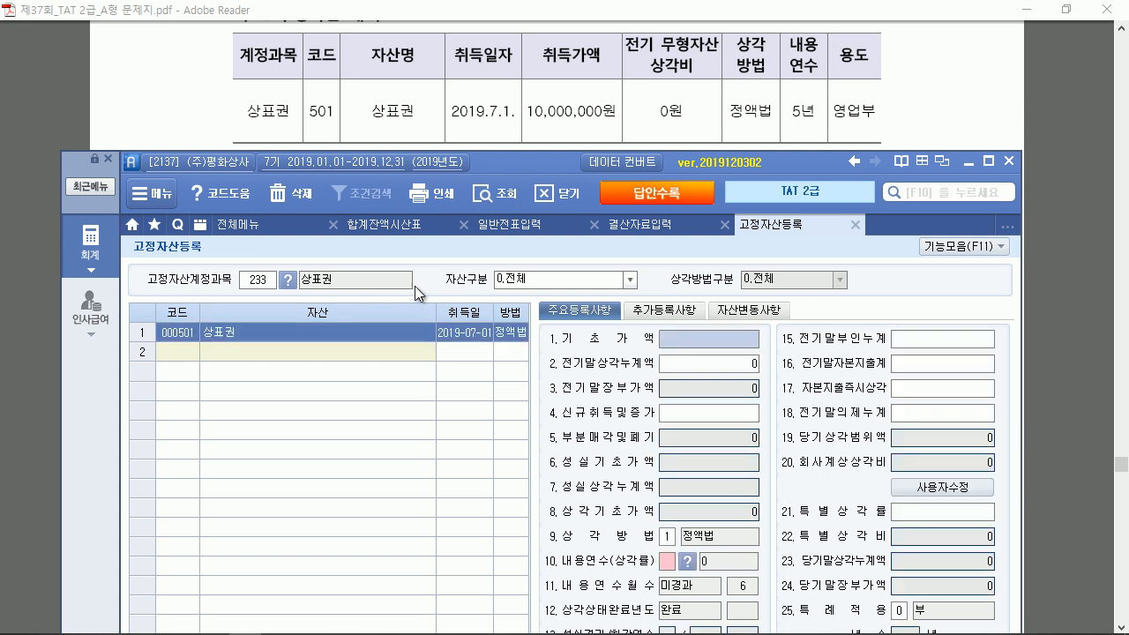
Give the 상표권 asset a 10,000,000 cost, 5-year useful life and 800번대 expense type
{"action": "left_click", "coordinate": [684, 408]}
{"action": "type", "text": "10,"}
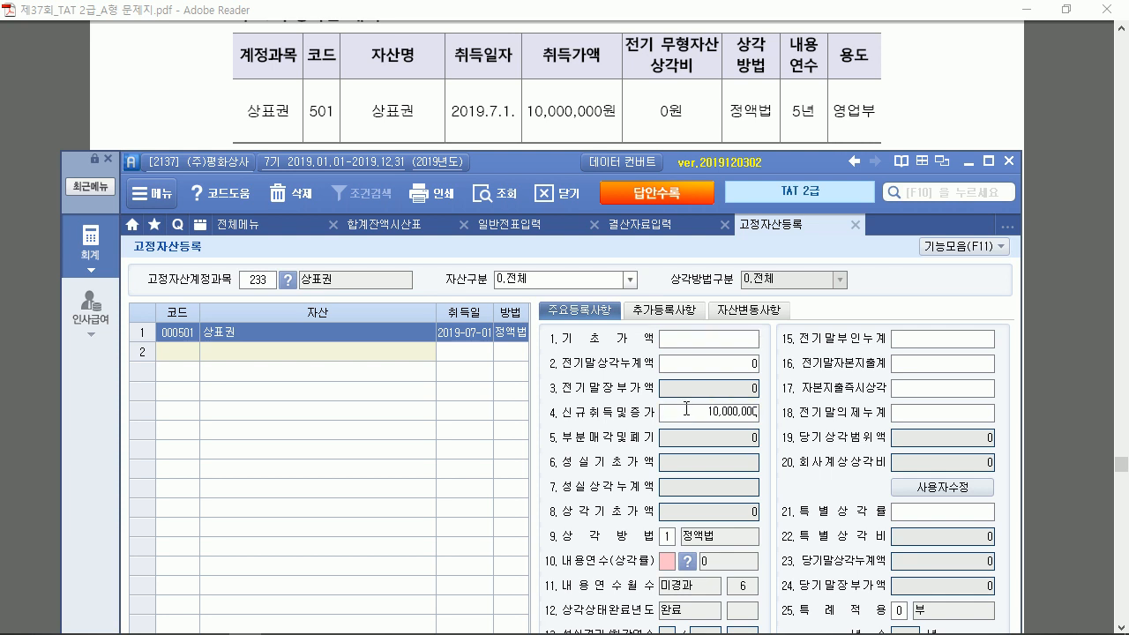
{"action": "type", "text": "000,000"}
{"action": "key", "text": "Return"}
{"action": "left_click", "coordinate": [664, 563]}
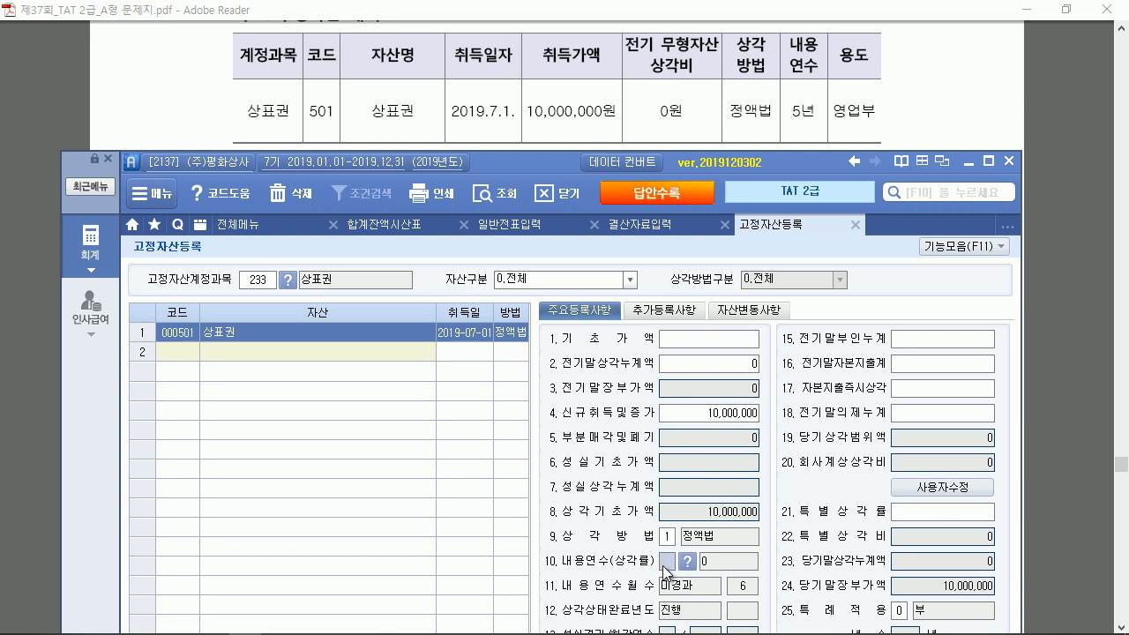
{"action": "type", "text": "5"}
{"action": "key", "text": "Return"}
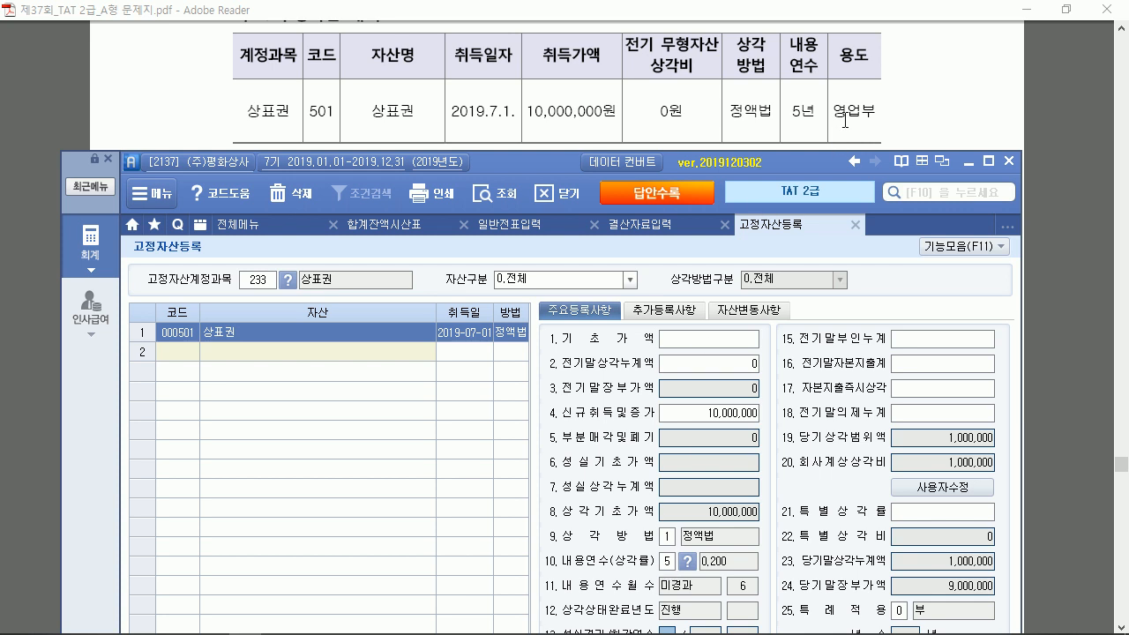
{"action": "left_click", "coordinate": [990, 164]}
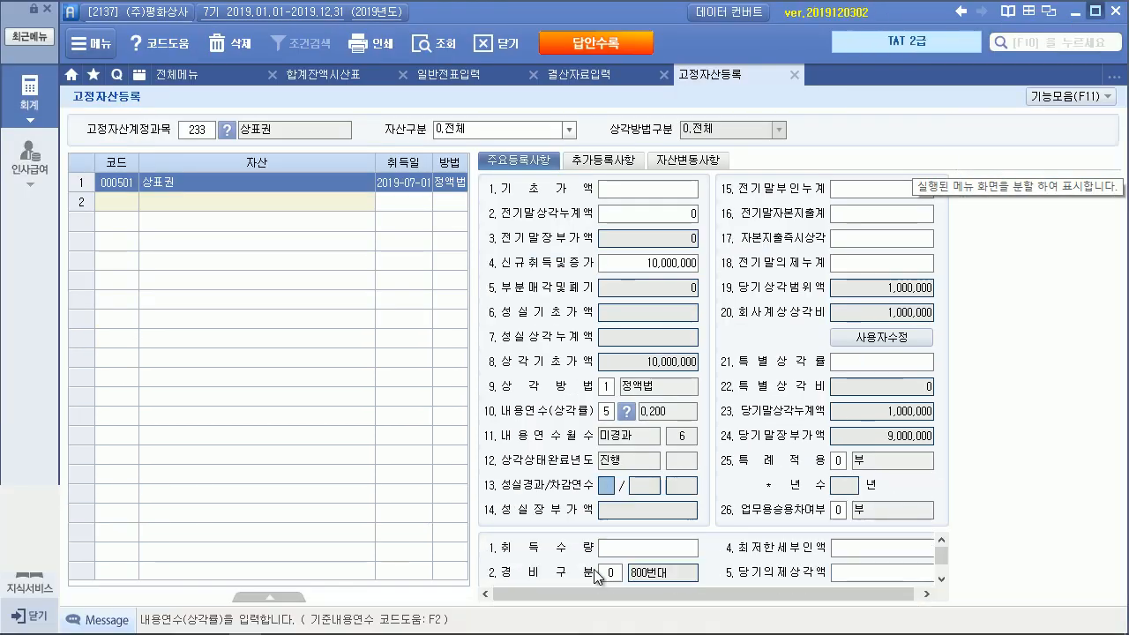
{"action": "left_click", "coordinate": [610, 576]}
{"action": "left_click", "coordinate": [667, 571]}
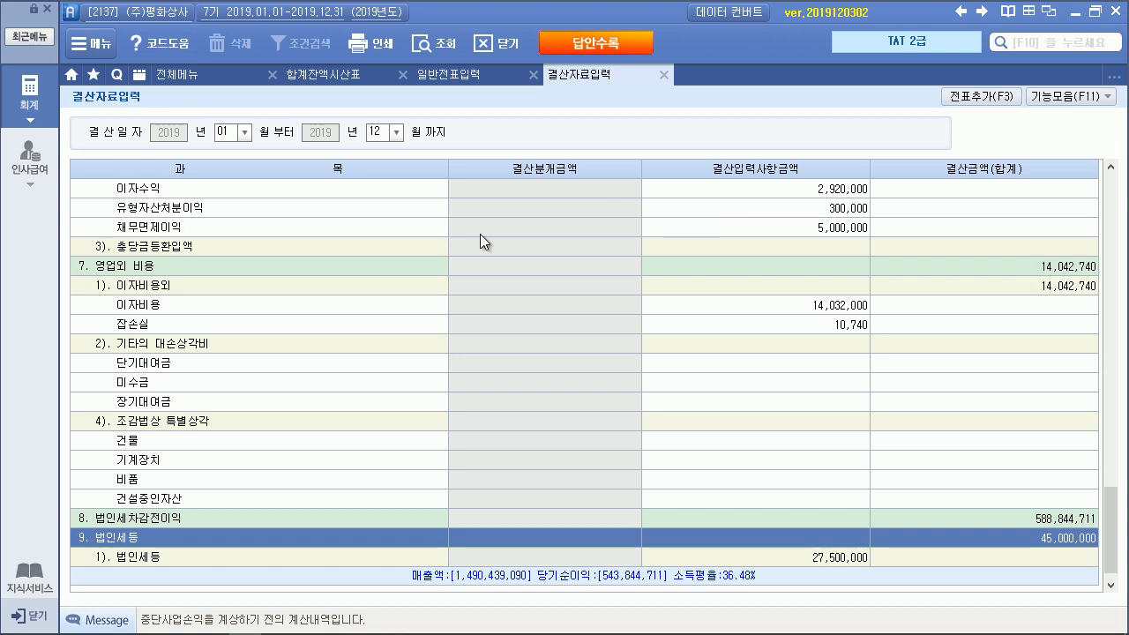
Enter 1,000,000 상표권 amortisation under 무형고정자산상각 and confirm adding the closing vouchers
{"action": "left_click_drag", "start_coordinate": [1111, 526], "coordinate": [1124, 439]}
{"action": "left_click", "coordinate": [323, 363]}
{"action": "left_click", "coordinate": [344, 500]}
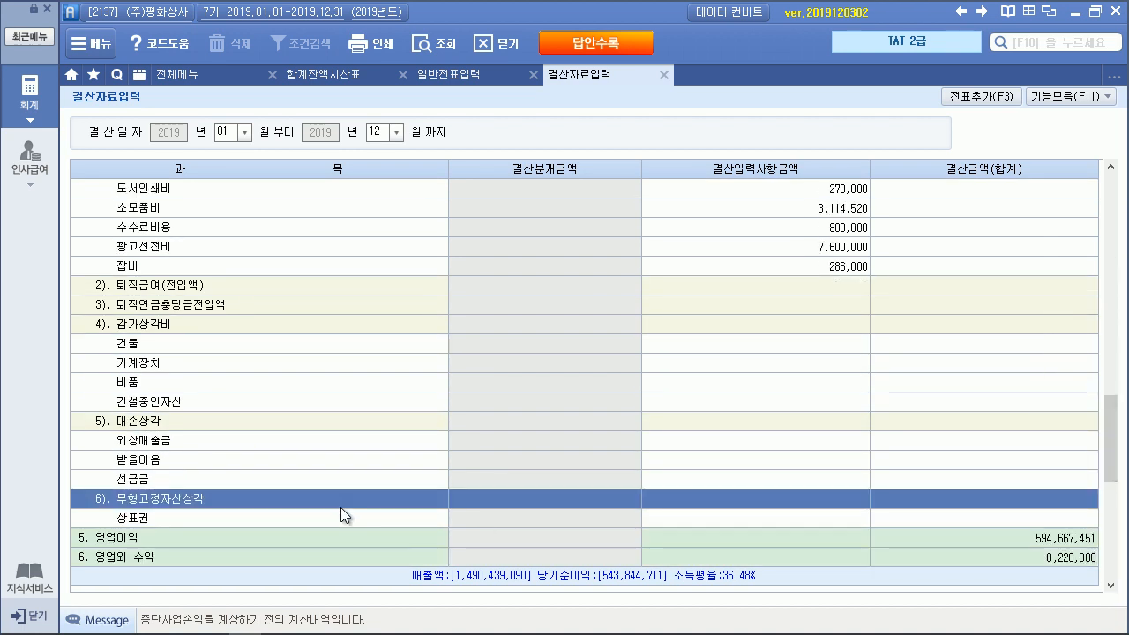
{"action": "left_click", "coordinate": [348, 518]}
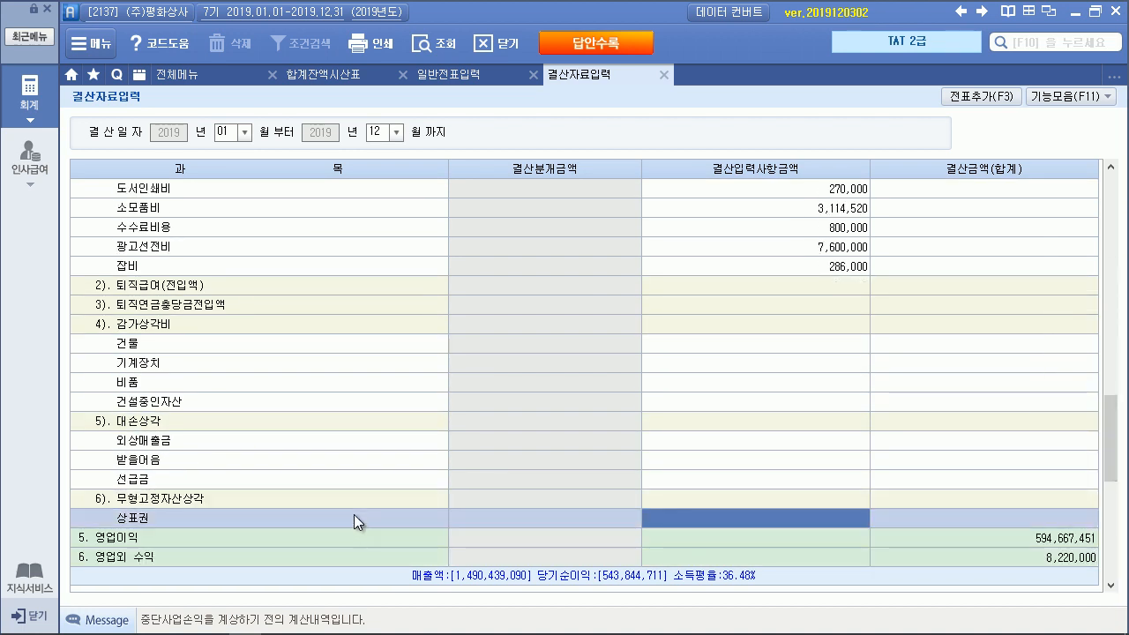
{"action": "type", "text": "1000000"}
{"action": "key", "text": "Return"}
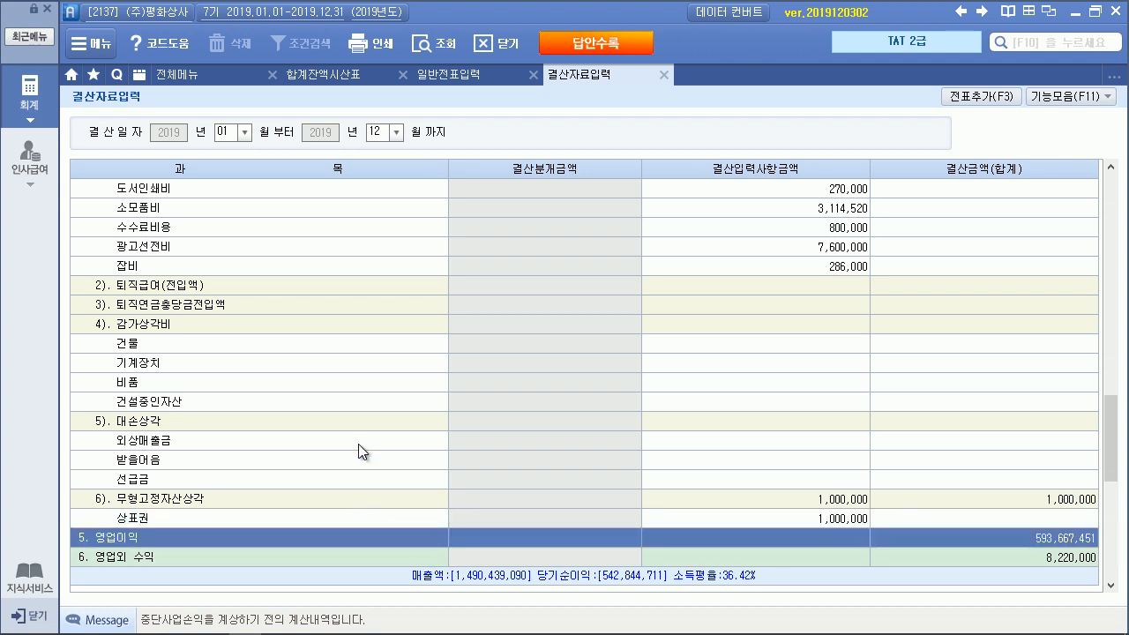
{"action": "left_click", "coordinate": [981, 95]}
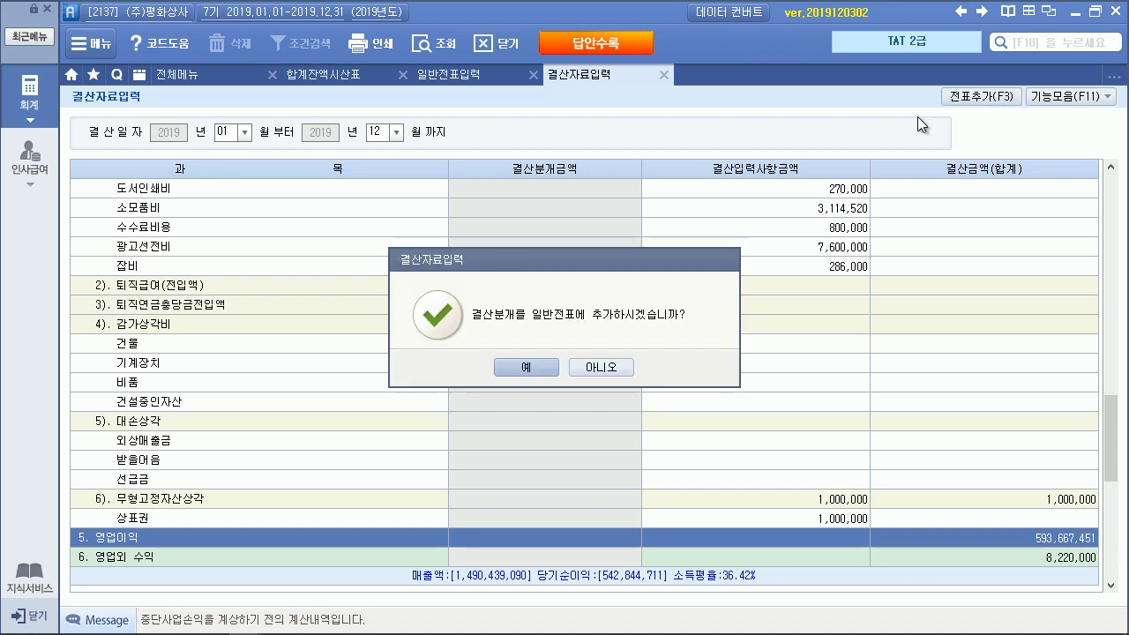
{"action": "left_click", "coordinate": [521, 365]}
{"action": "key", "text": "Return"}
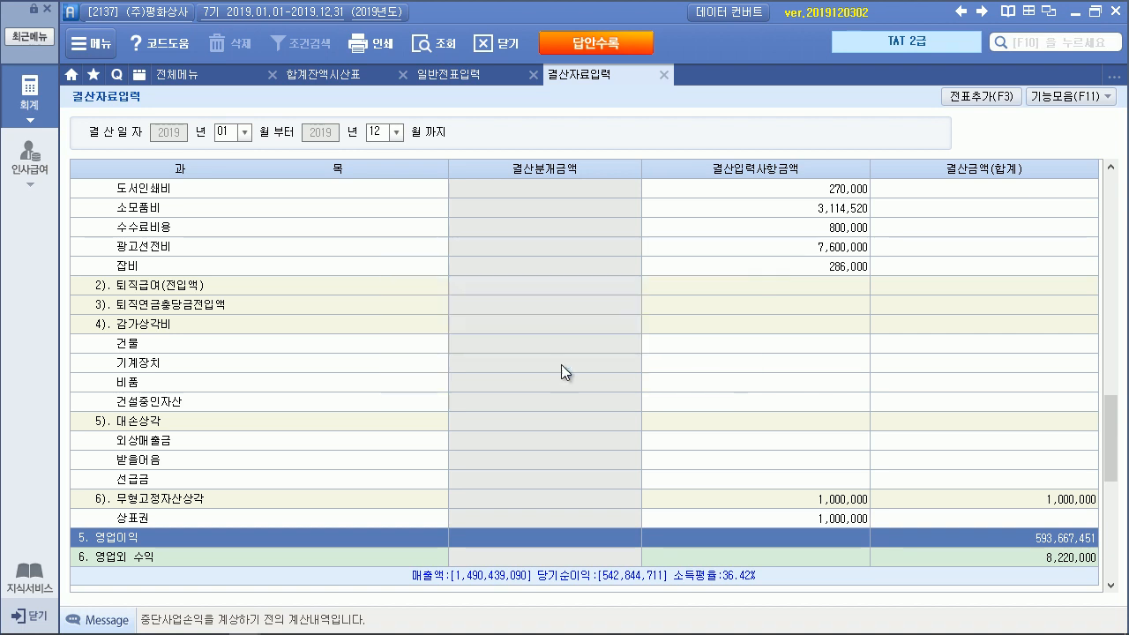
Reload the general journal and review closing vouchers 00010 (법인세) and 00009 (상표권 amortisation)
{"action": "left_click", "coordinate": [461, 78]}
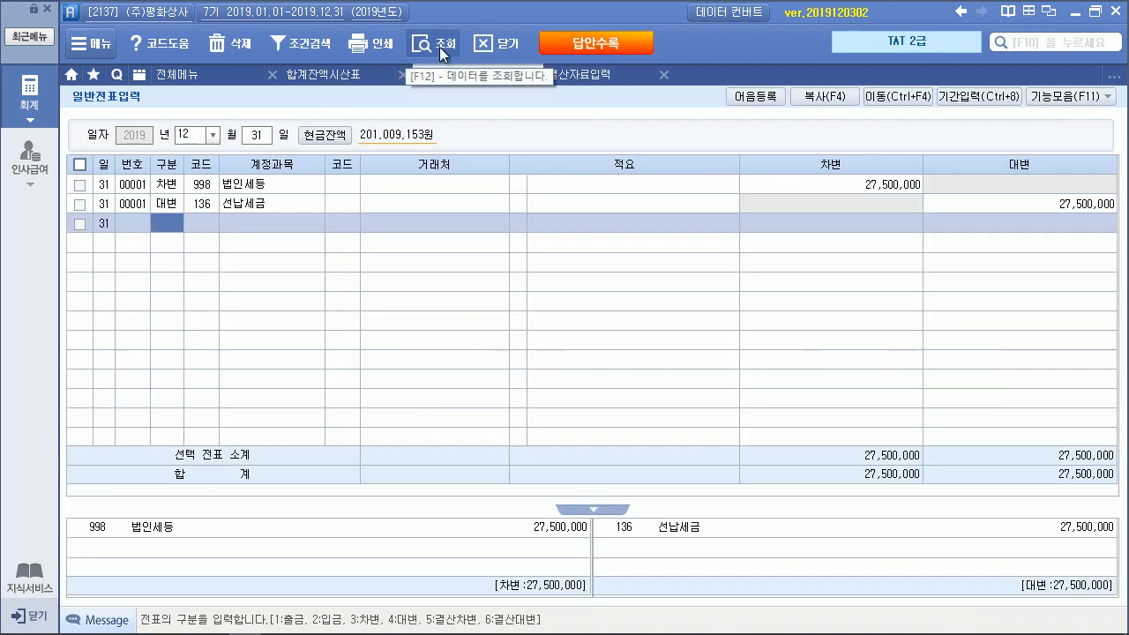
{"action": "left_click", "coordinate": [439, 46]}
{"action": "left_click", "coordinate": [280, 396]}
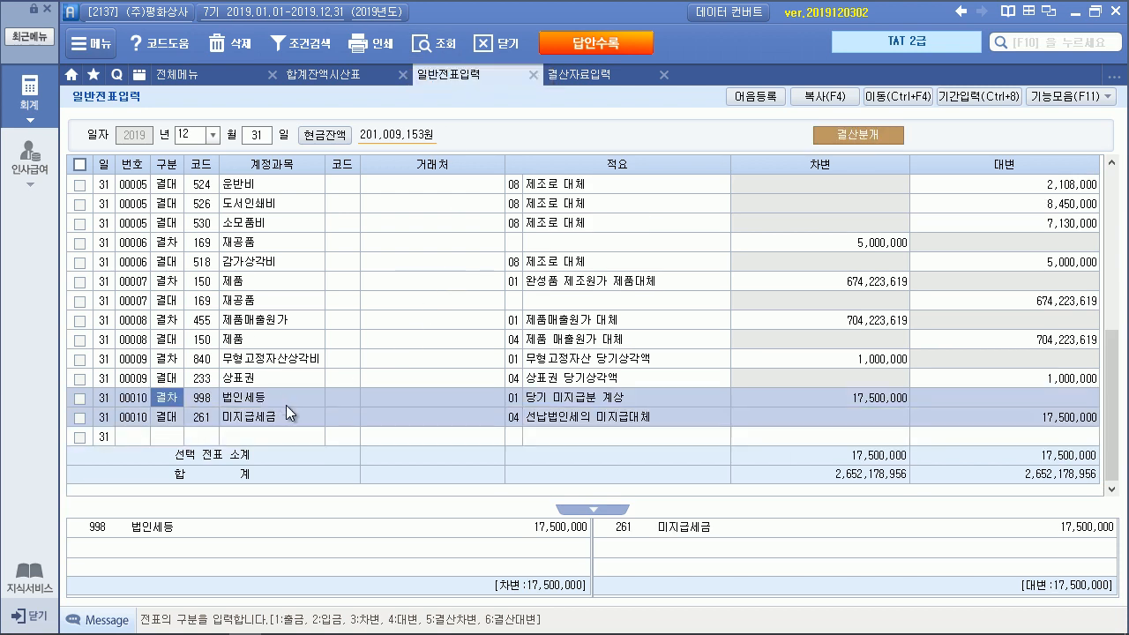
{"action": "left_click", "coordinate": [289, 412]}
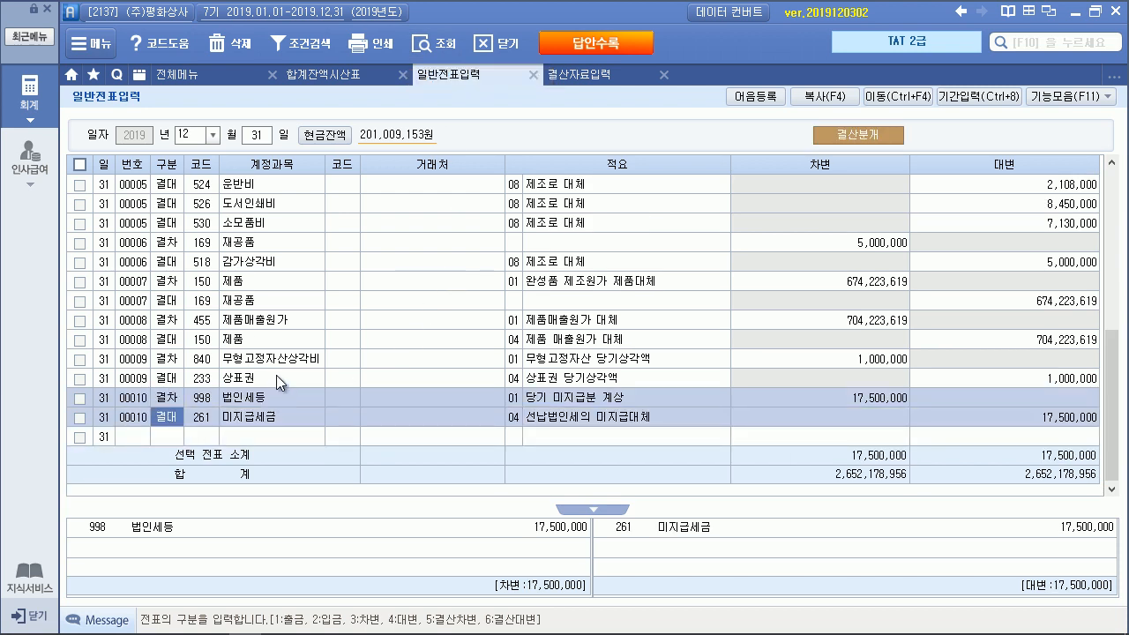
{"action": "left_click", "coordinate": [273, 363]}
{"action": "left_click", "coordinate": [275, 372]}
{"action": "left_click", "coordinate": [279, 363]}
{"action": "left_click", "coordinate": [281, 372]}
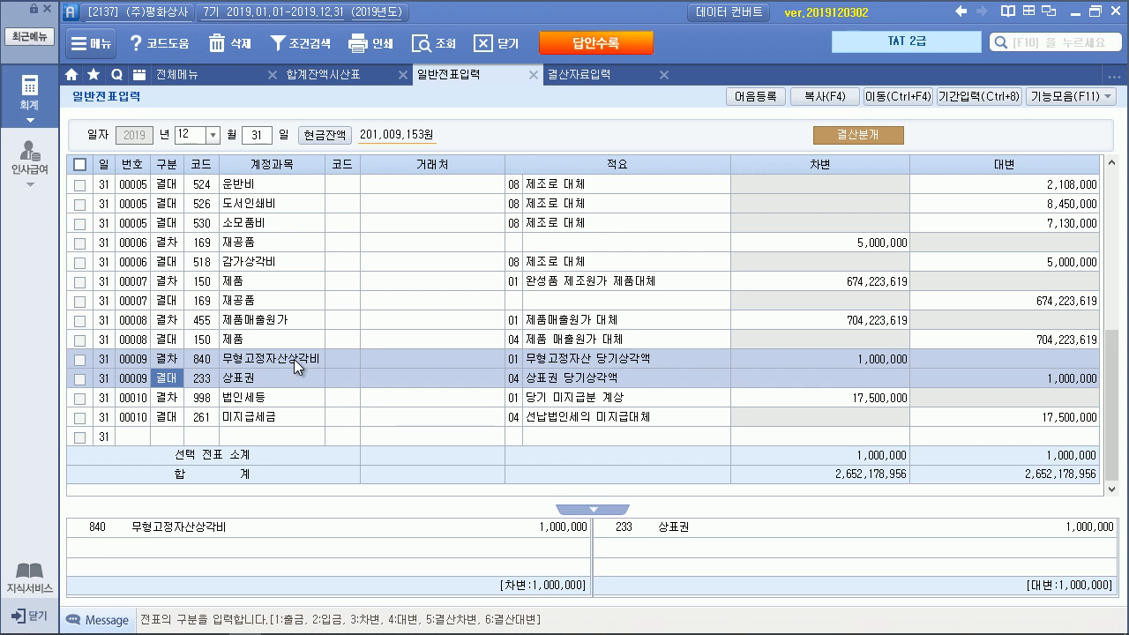
{"action": "key", "text": "alt+Tab"}
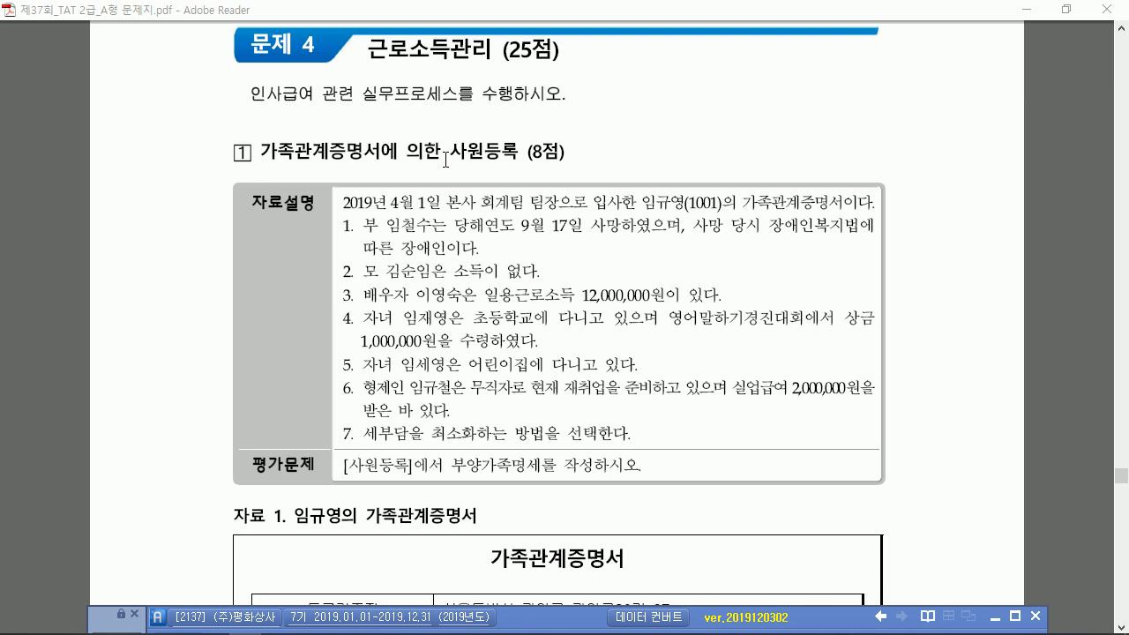
{"action": "scroll", "coordinate": [442, 157], "scroll_direction": "down", "scroll_amount": 3}
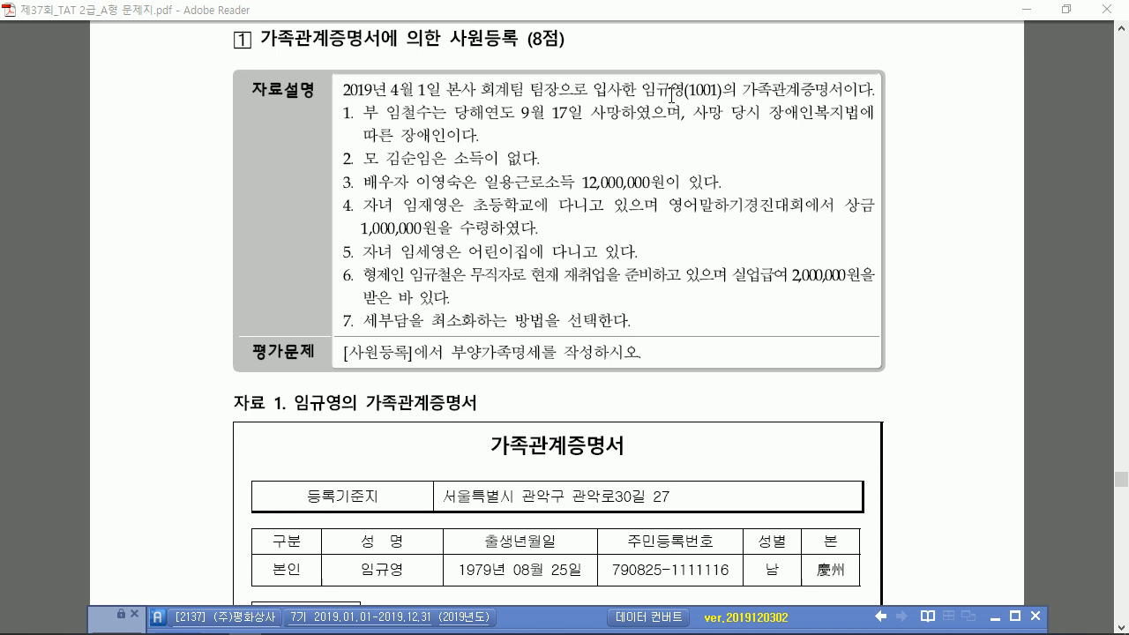
{"action": "scroll", "coordinate": [446, 119], "scroll_direction": "down", "scroll_amount": 2}
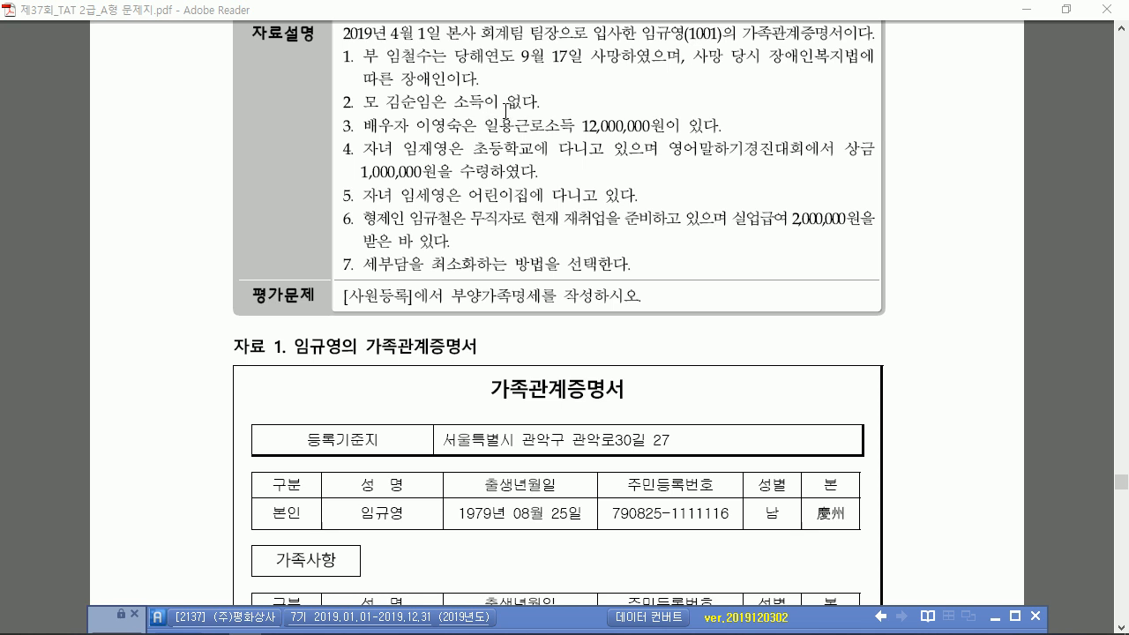
{"action": "scroll", "coordinate": [488, 99], "scroll_direction": "down", "scroll_amount": 1}
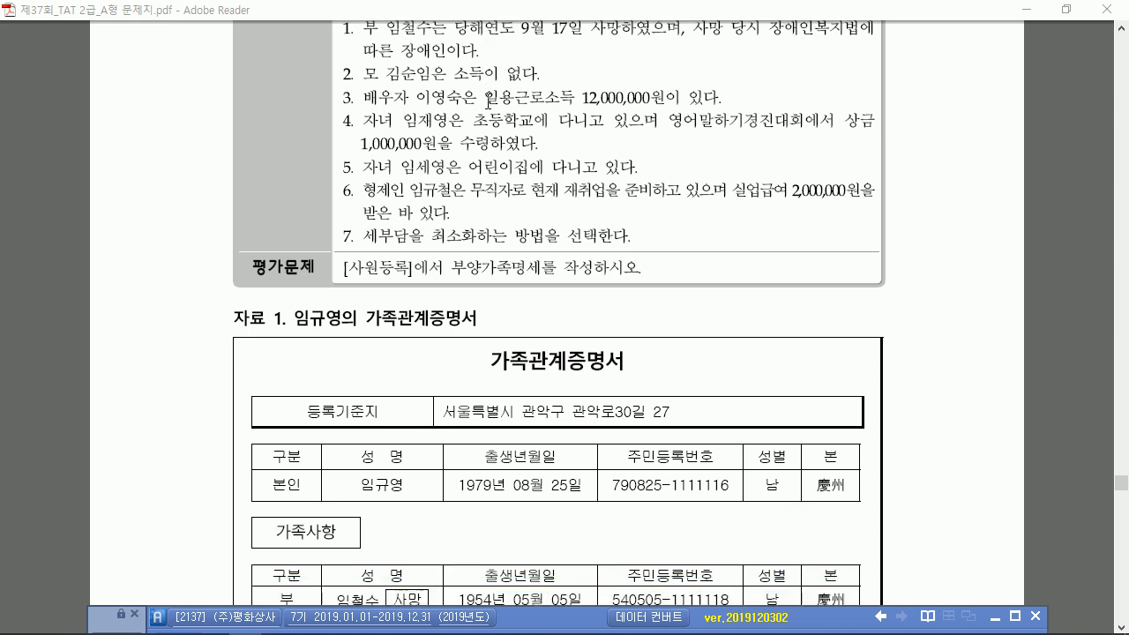
{"action": "scroll", "coordinate": [487, 99], "scroll_direction": "down", "scroll_amount": 2}
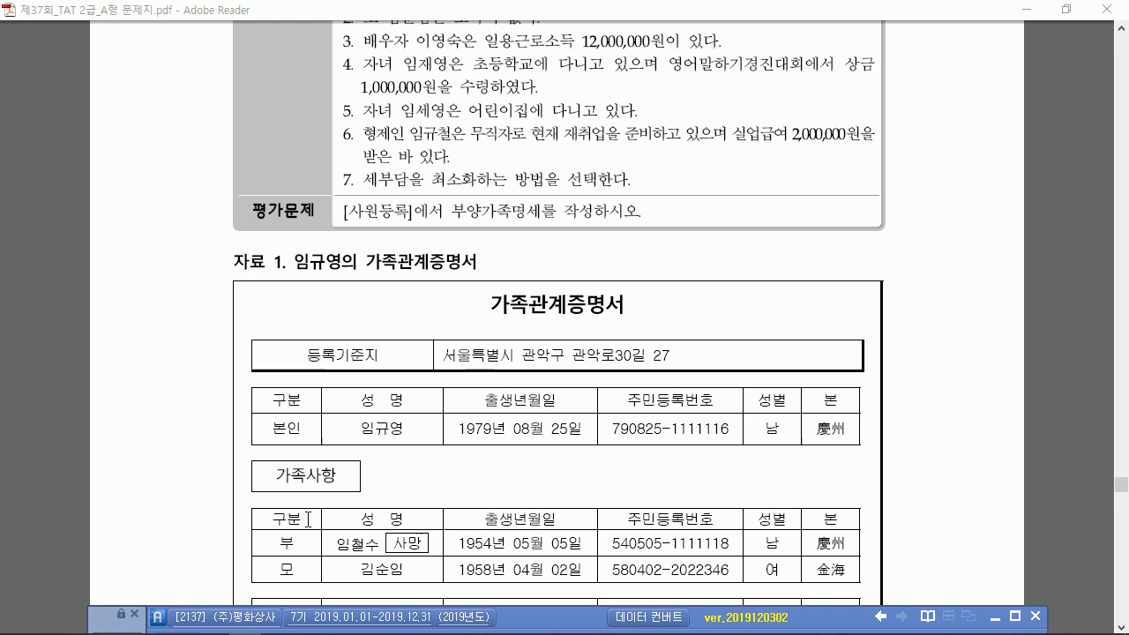
{"action": "scroll", "coordinate": [530, 426], "scroll_direction": "up", "scroll_amount": 1}
{"action": "scroll", "coordinate": [530, 425], "scroll_direction": "up", "scroll_amount": 2}
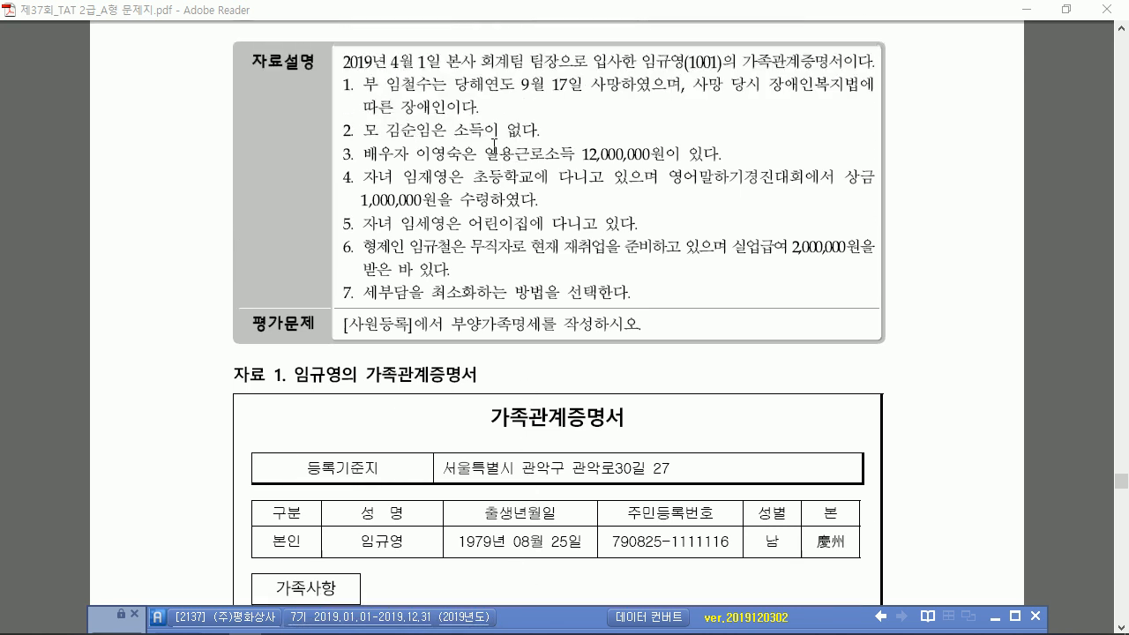
{"action": "scroll", "coordinate": [509, 275], "scroll_direction": "down", "scroll_amount": 2}
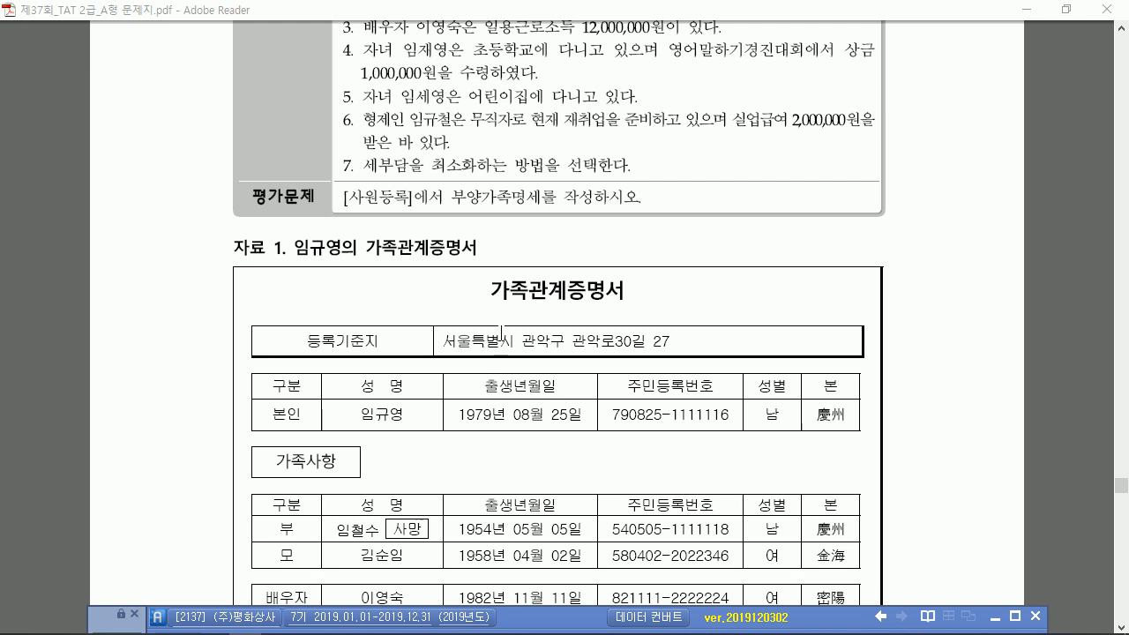
{"action": "scroll", "coordinate": [501, 334], "scroll_direction": "up", "scroll_amount": 2}
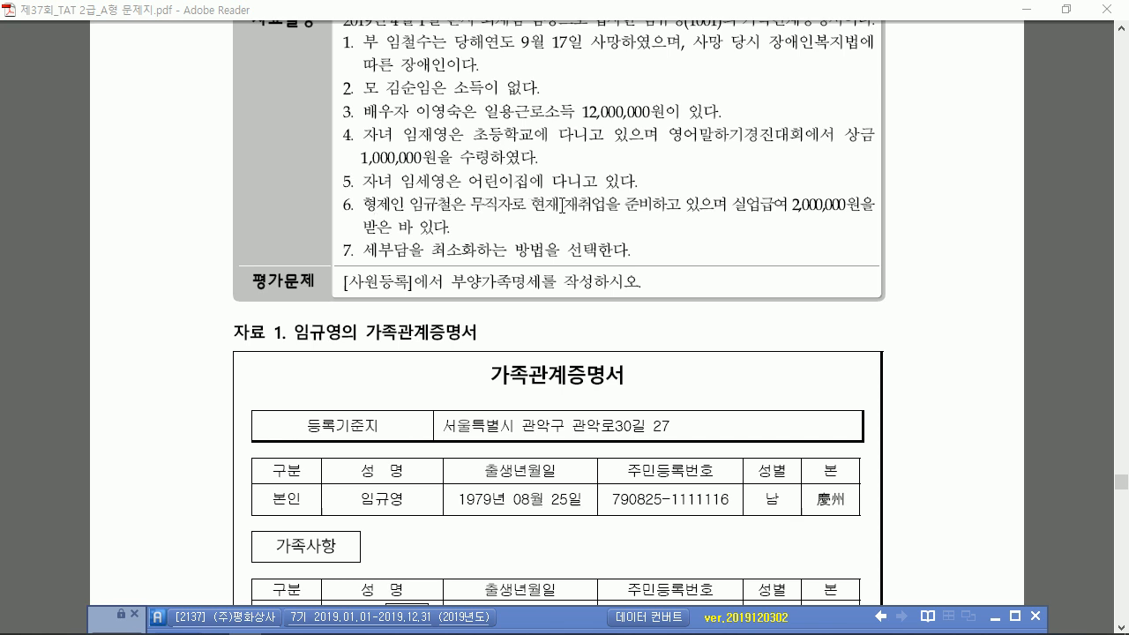
Review the family certificate rows in the PDF, then open 사원등록 under 인사관리
{"action": "scroll", "coordinate": [569, 209], "scroll_direction": "down", "scroll_amount": 4}
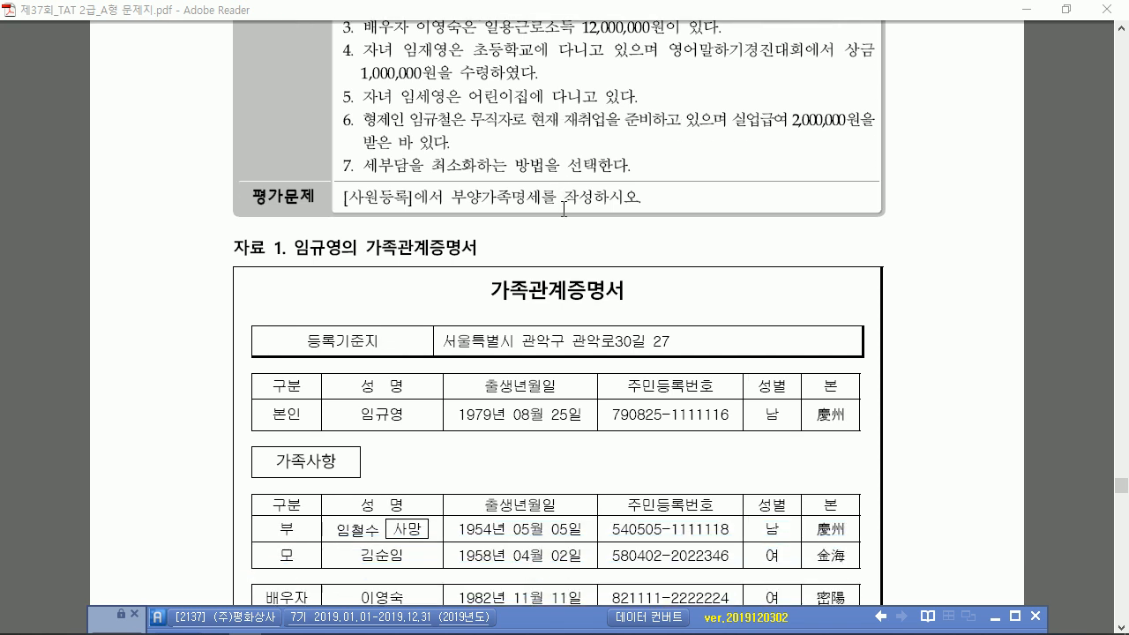
{"action": "scroll", "coordinate": [562, 213], "scroll_direction": "down", "scroll_amount": 3}
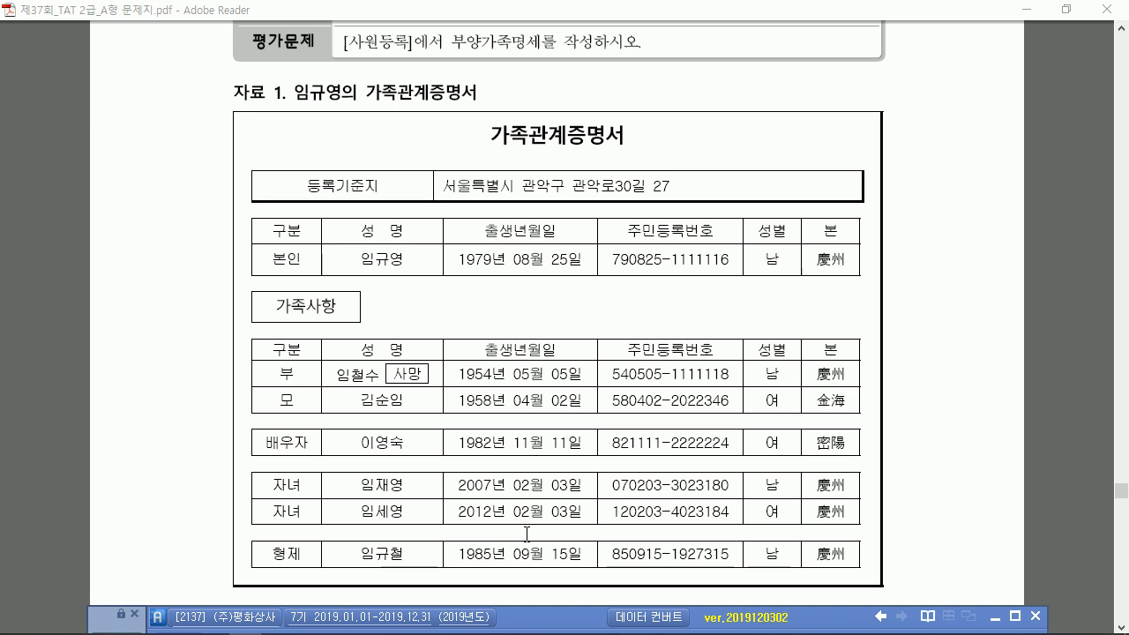
{"action": "scroll", "coordinate": [610, 343], "scroll_direction": "up", "scroll_amount": 2}
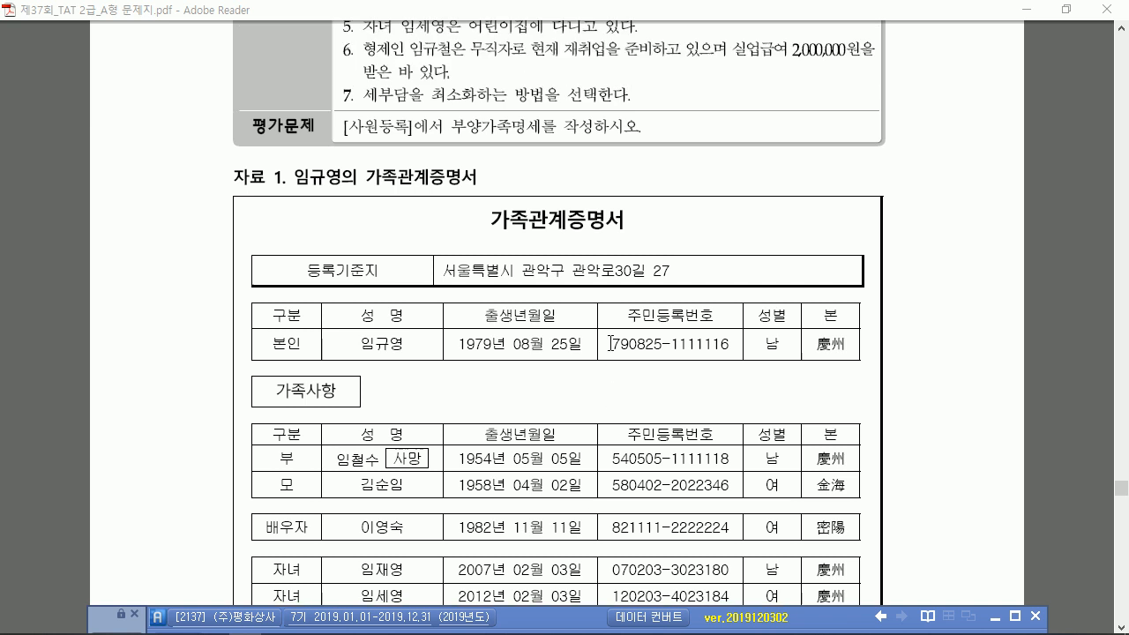
{"action": "scroll", "coordinate": [611, 343], "scroll_direction": "up", "scroll_amount": 1}
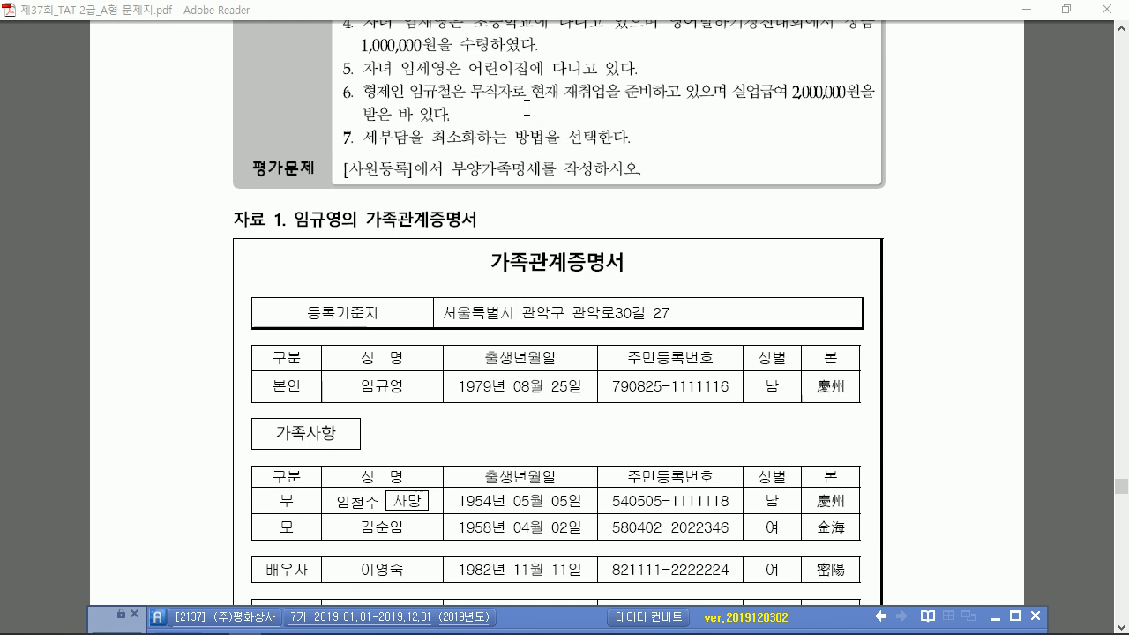
{"action": "scroll", "coordinate": [526, 106], "scroll_direction": "down", "scroll_amount": 5}
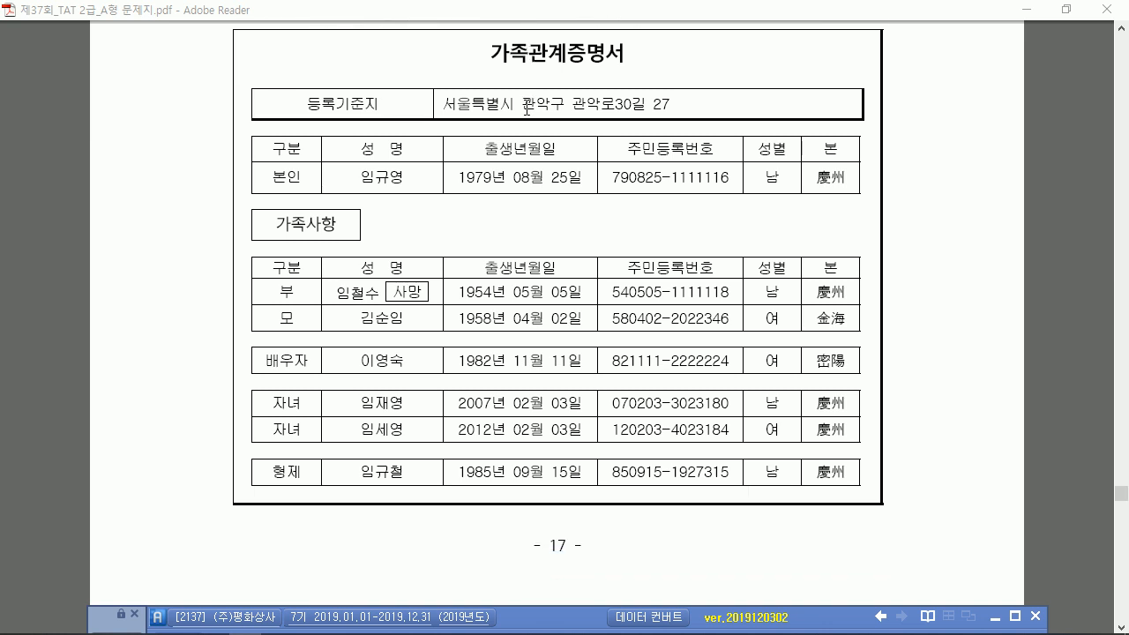
{"action": "scroll", "coordinate": [529, 113], "scroll_direction": "down", "scroll_amount": 12}
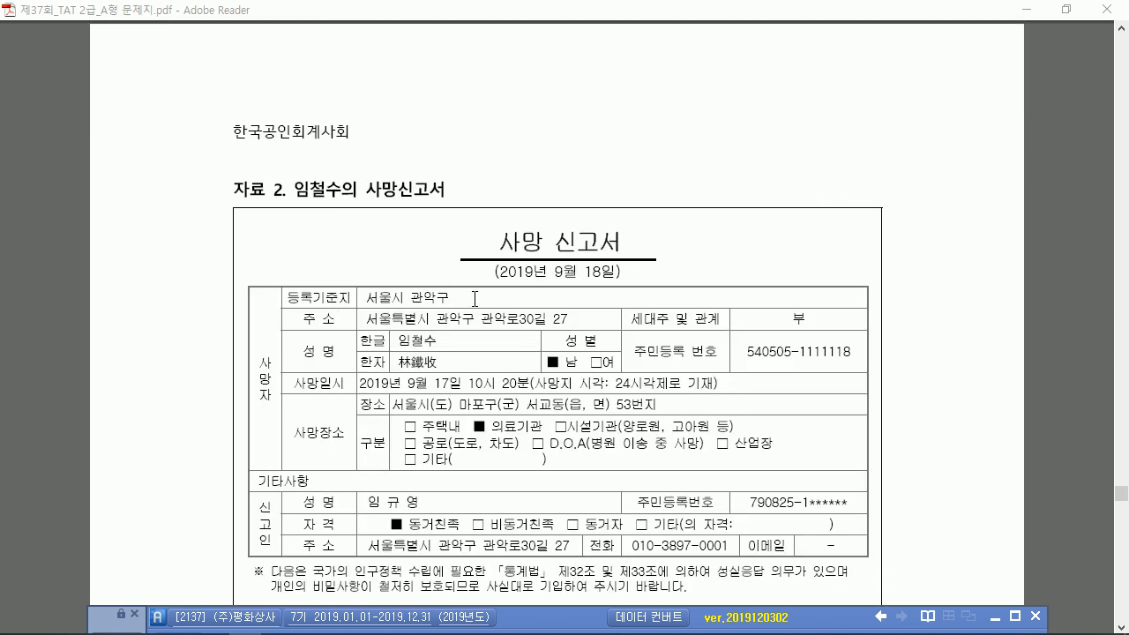
{"action": "scroll", "coordinate": [474, 299], "scroll_direction": "down", "scroll_amount": 2}
{"action": "scroll", "coordinate": [507, 304], "scroll_direction": "up", "scroll_amount": 14}
{"action": "scroll", "coordinate": [497, 279], "scroll_direction": "down", "scroll_amount": 1}
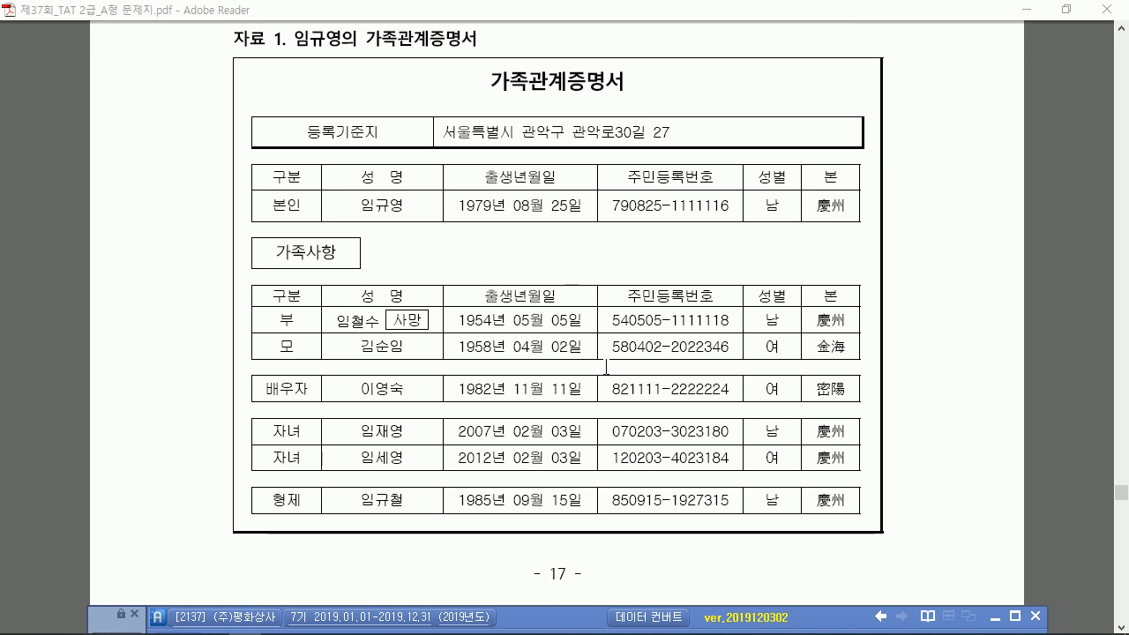
{"action": "left_click_drag", "start_coordinate": [541, 617], "coordinate": [515, 94]}
{"action": "left_click", "coordinate": [263, 239]}
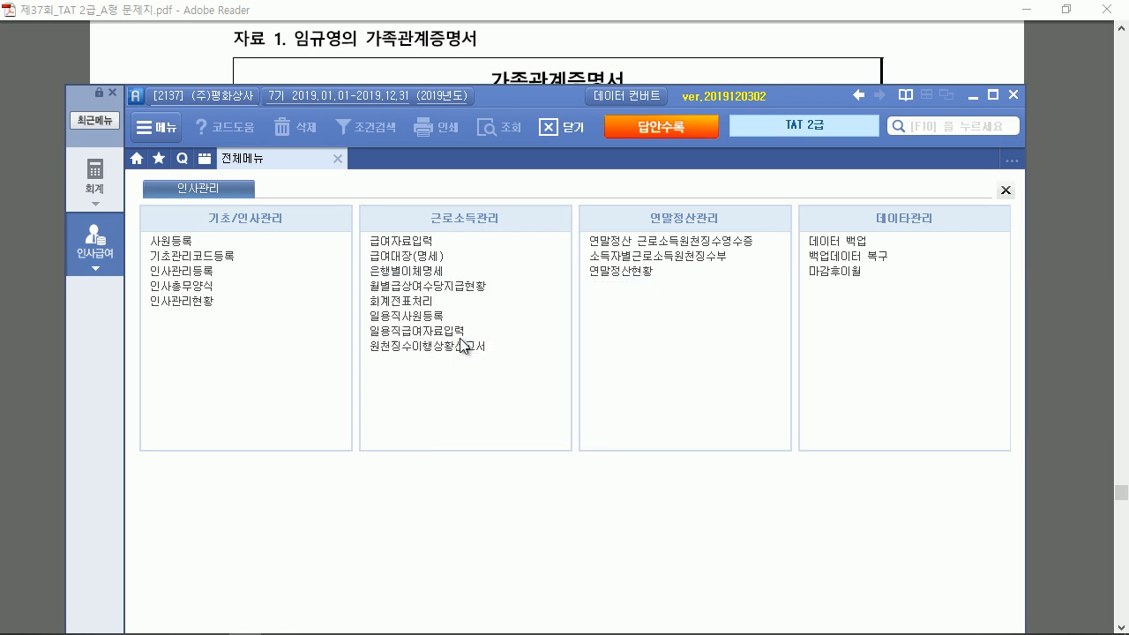
Load employee 1001 in the maximized registration screen and start a second dependent row
{"action": "left_click", "coordinate": [171, 240]}
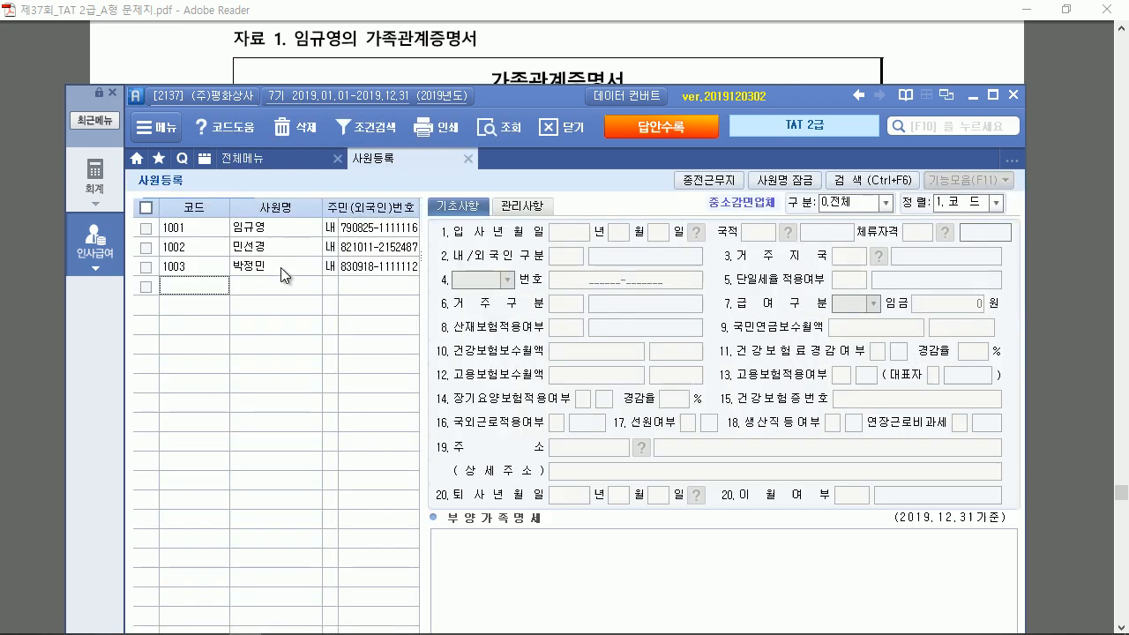
{"action": "left_click", "coordinate": [993, 94]}
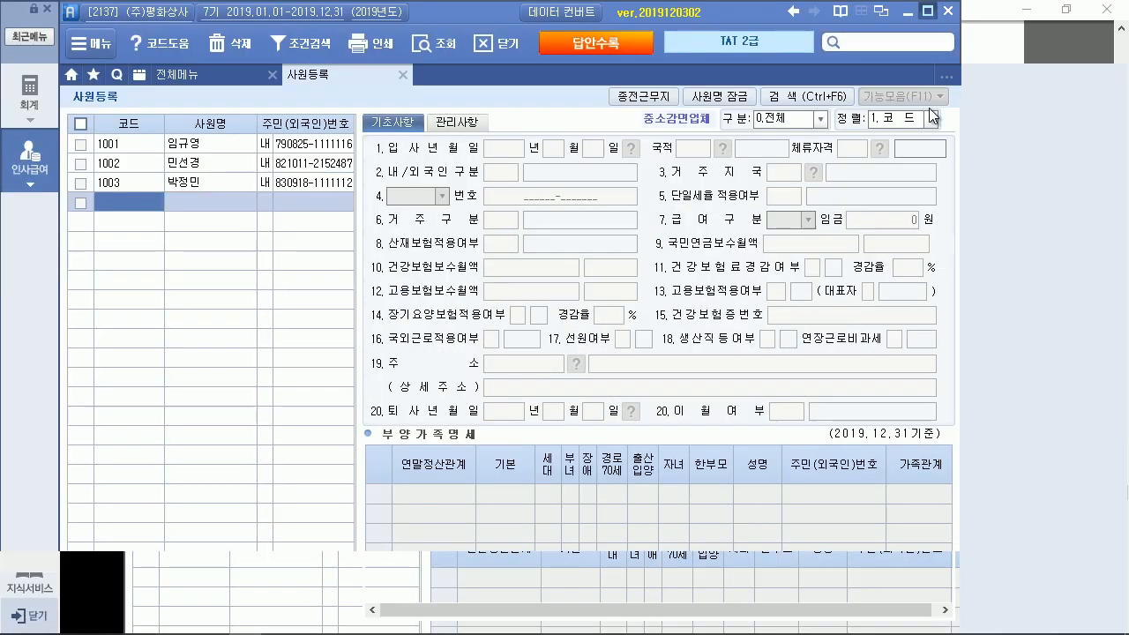
{"action": "left_click", "coordinate": [269, 145]}
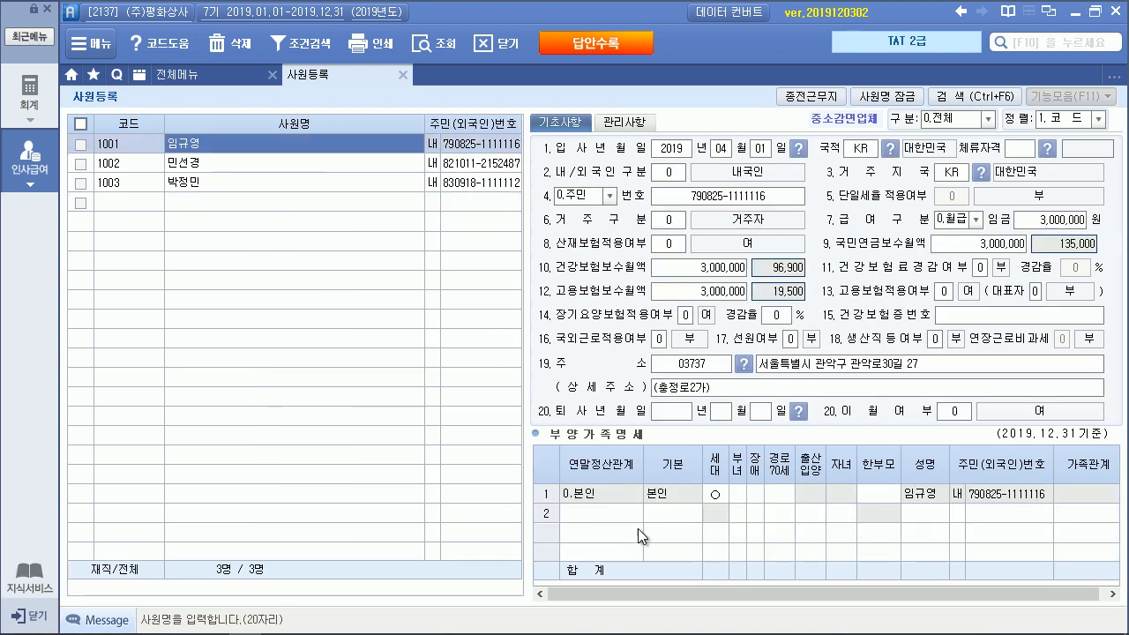
{"action": "left_click", "coordinate": [623, 516]}
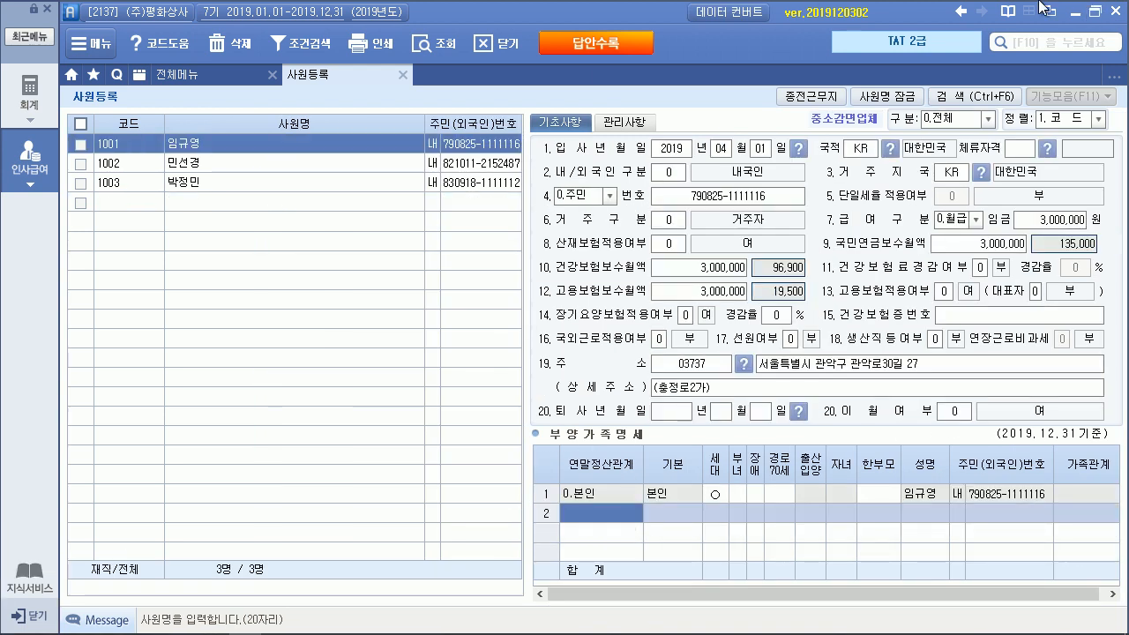
{"action": "left_click", "coordinate": [1094, 12]}
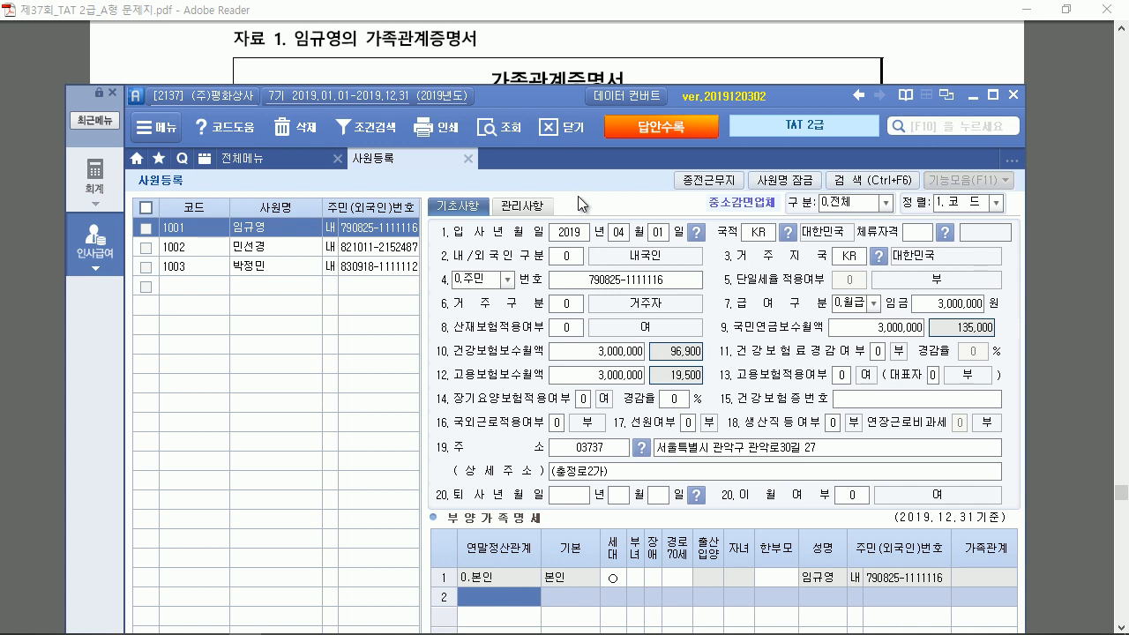
{"action": "left_click_drag", "start_coordinate": [537, 101], "coordinate": [537, 358]}
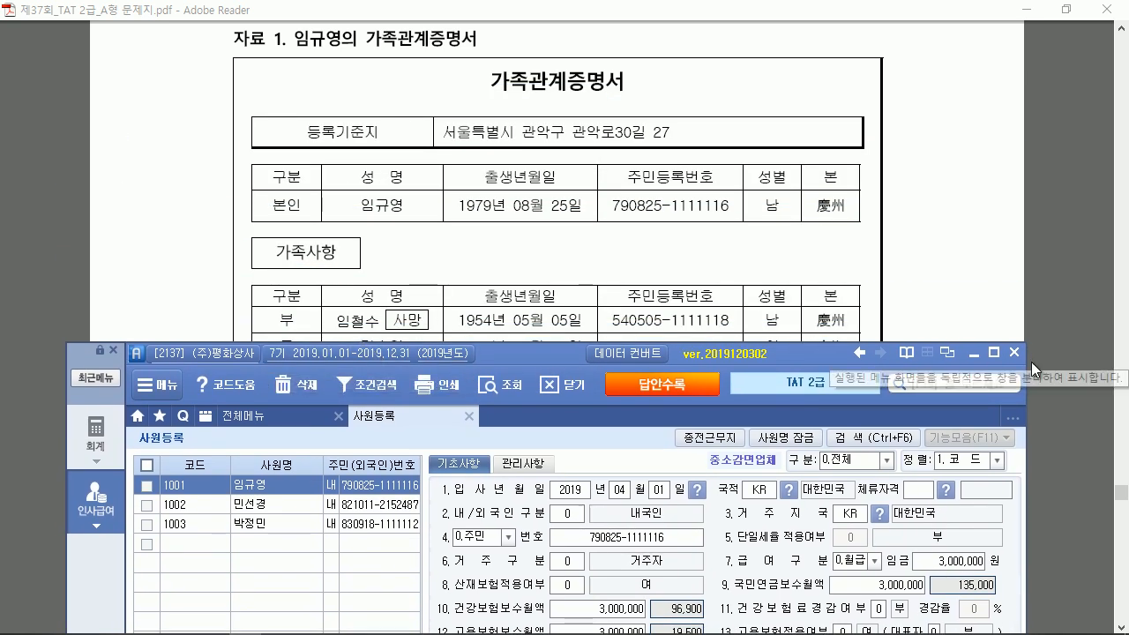
{"action": "left_click", "coordinate": [994, 352]}
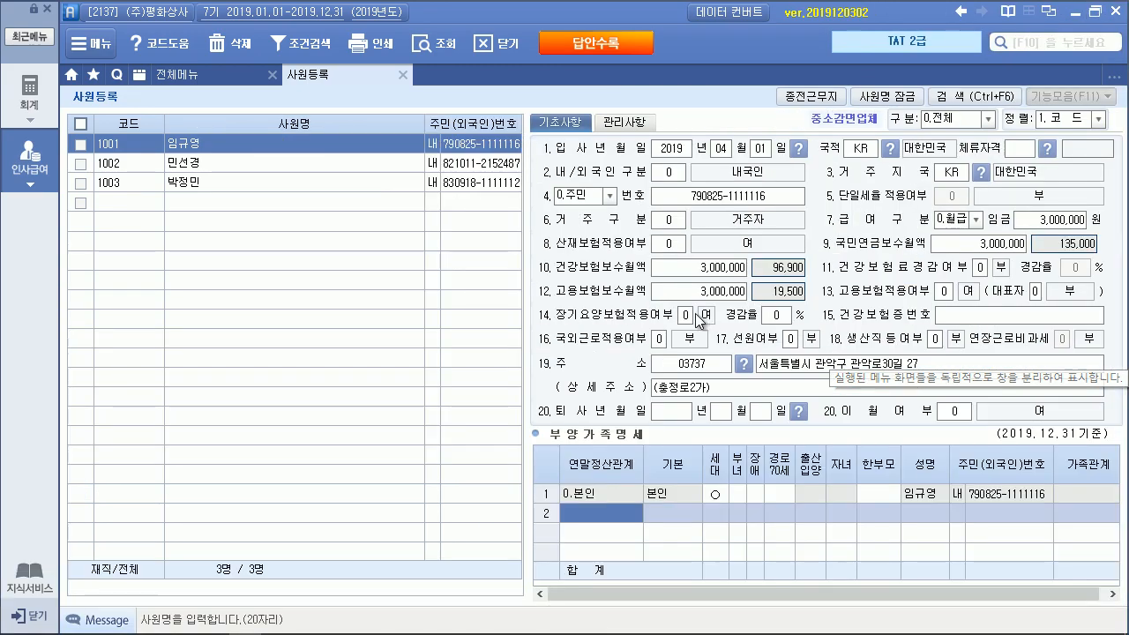
Set row 2's 연말정산관계 to 1.(소)직계존속 for the father, checking the PDF
{"action": "key", "text": "F2"}
{"action": "left_click", "coordinate": [598, 221]}
{"action": "double_click", "coordinate": [598, 222]}
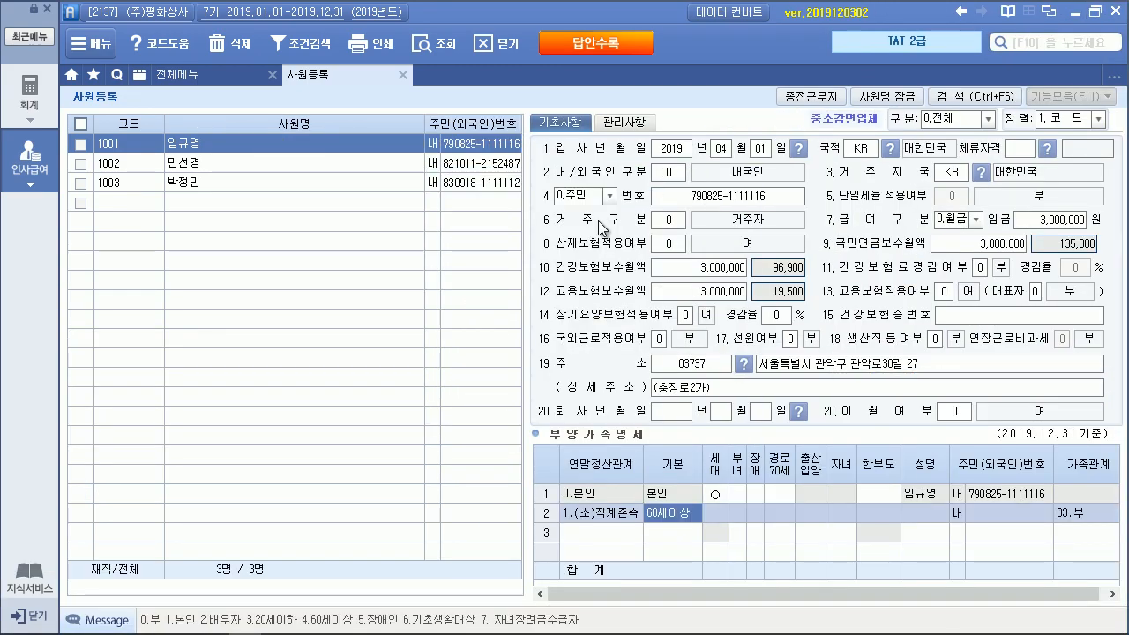
{"action": "key", "text": "Return"}
{"action": "key", "text": "Left"}
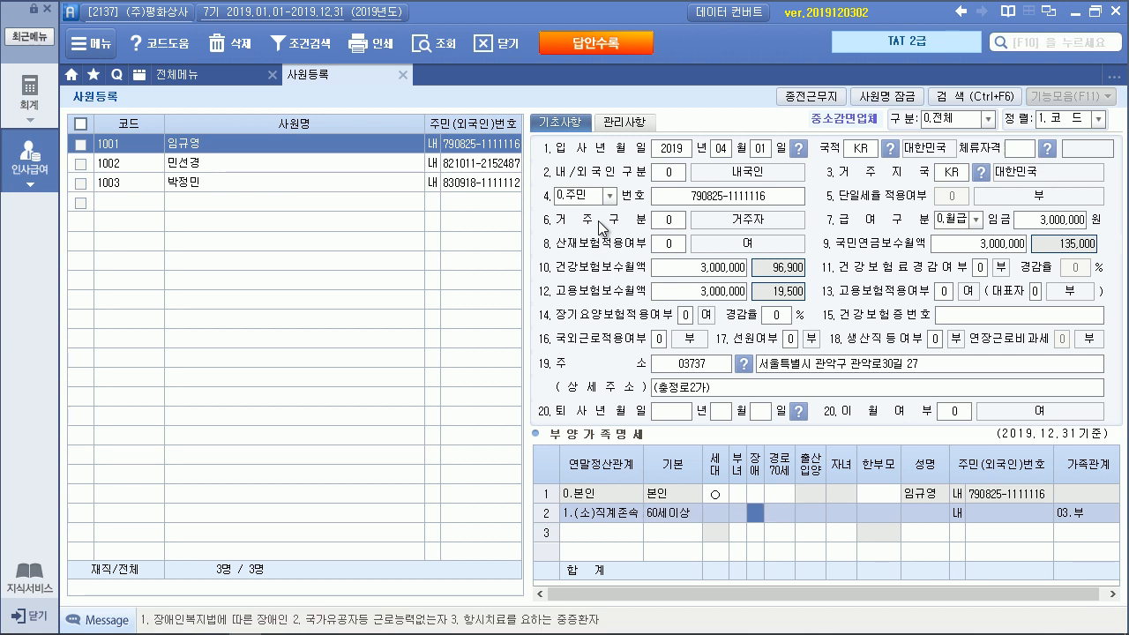
{"action": "left_click", "coordinate": [1094, 12]}
{"action": "scroll", "coordinate": [677, 224], "scroll_direction": "down", "scroll_amount": 5}
{"action": "scroll", "coordinate": [676, 224], "scroll_direction": "up", "scroll_amount": 7}
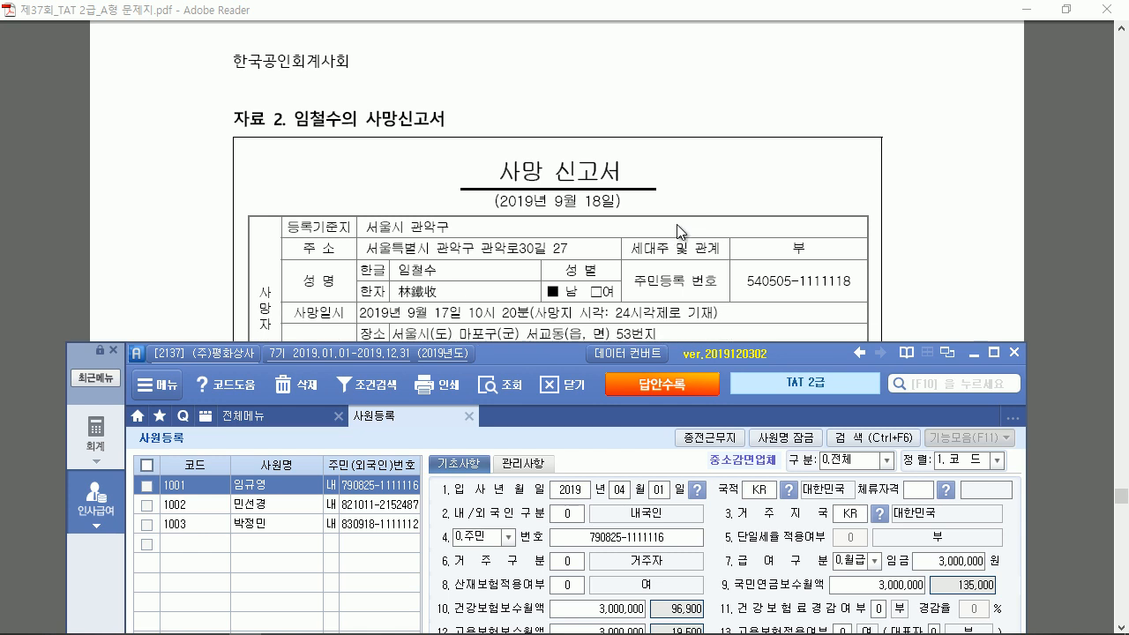
{"action": "scroll", "coordinate": [677, 223], "scroll_direction": "up", "scroll_amount": 4}
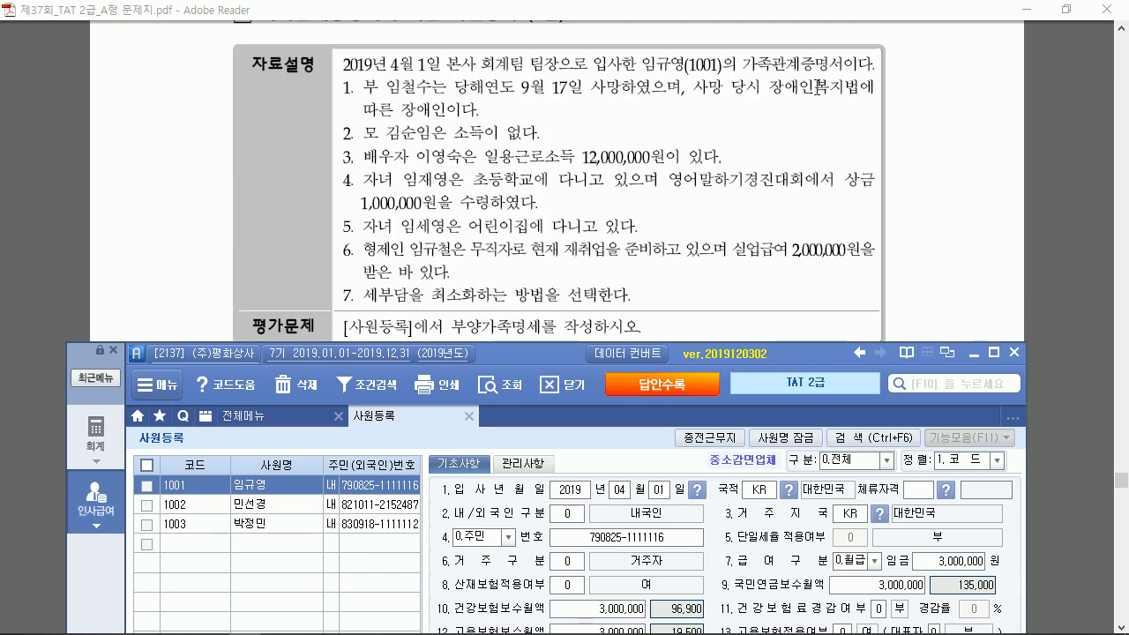
{"action": "left_click", "coordinate": [994, 352]}
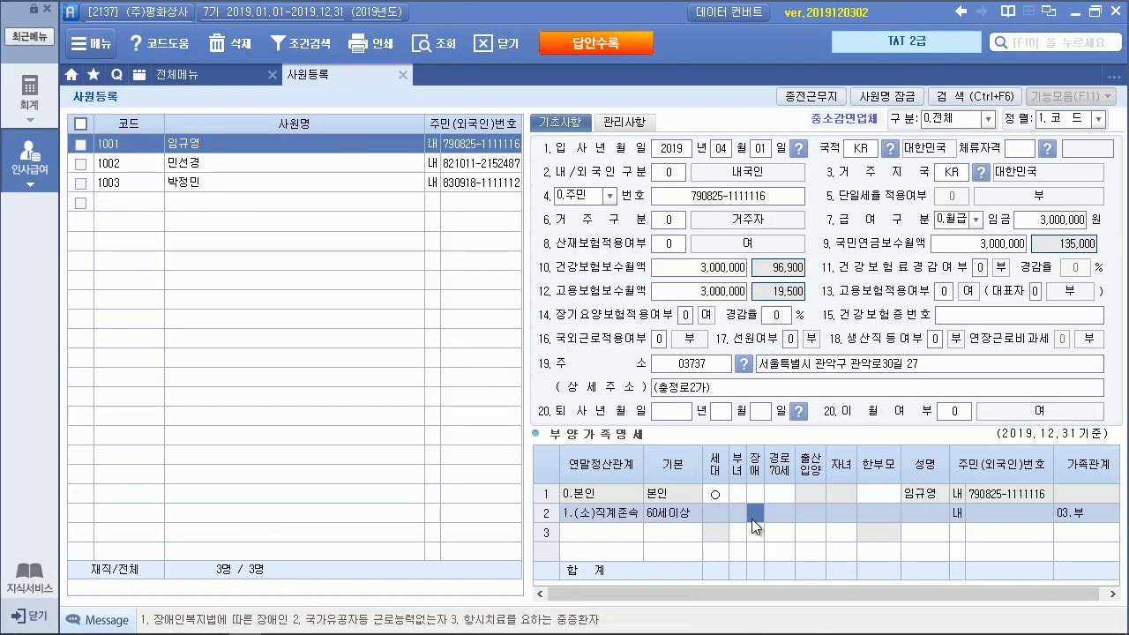
Mark the father with disability code 1 and enter his name and resident number
{"action": "type", "text": "1"}
{"action": "key", "text": "Return"}
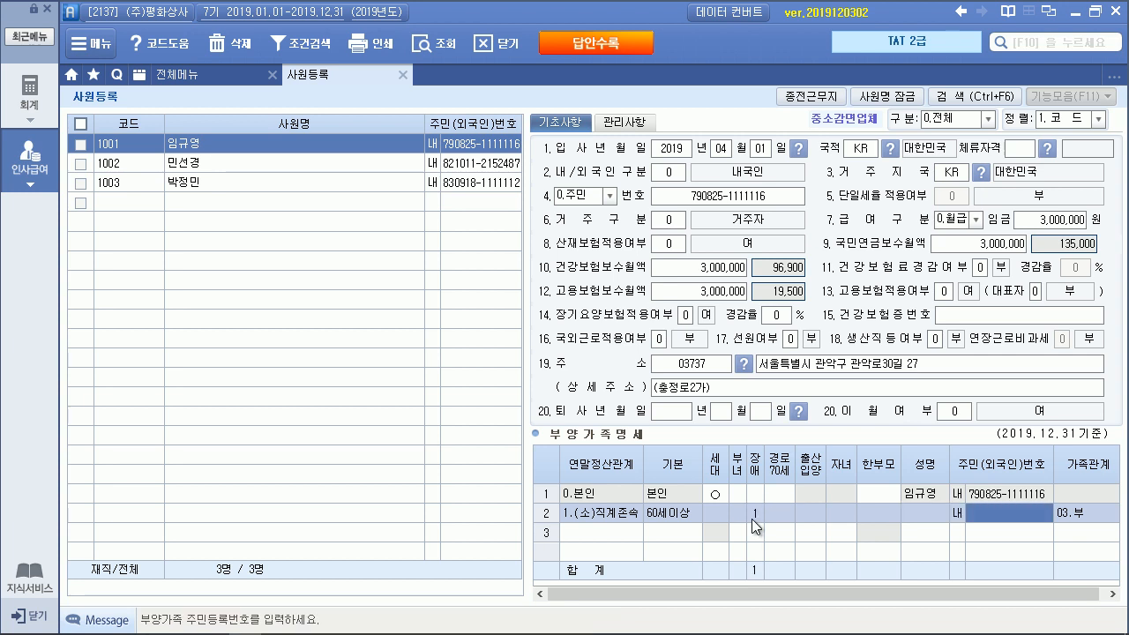
{"action": "key", "text": "Left"}
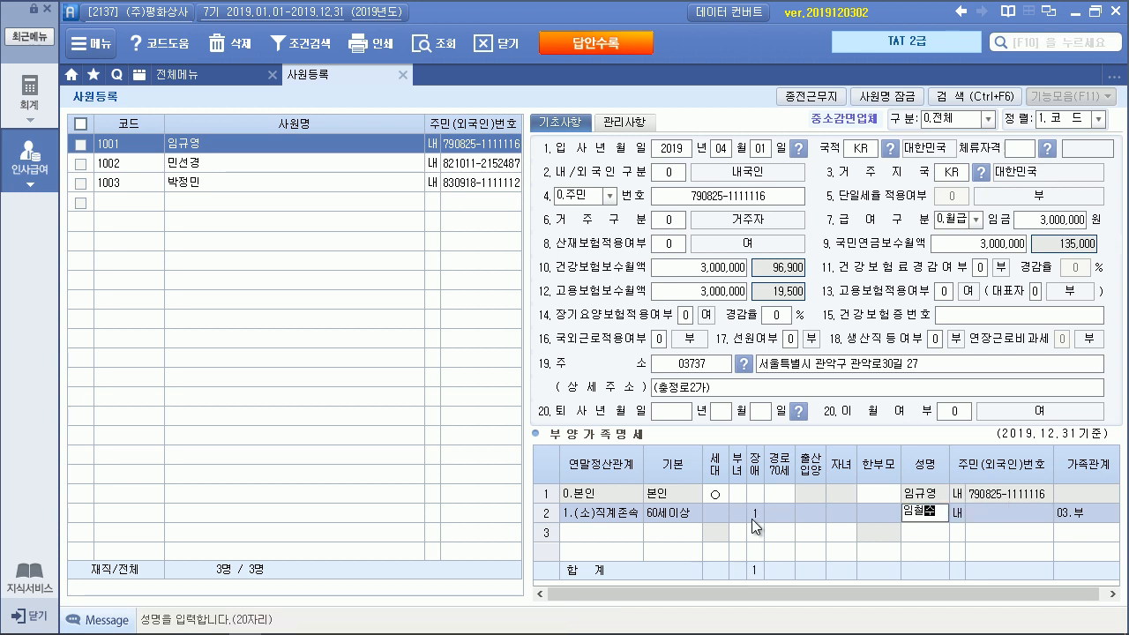
{"action": "key", "text": "Return"}
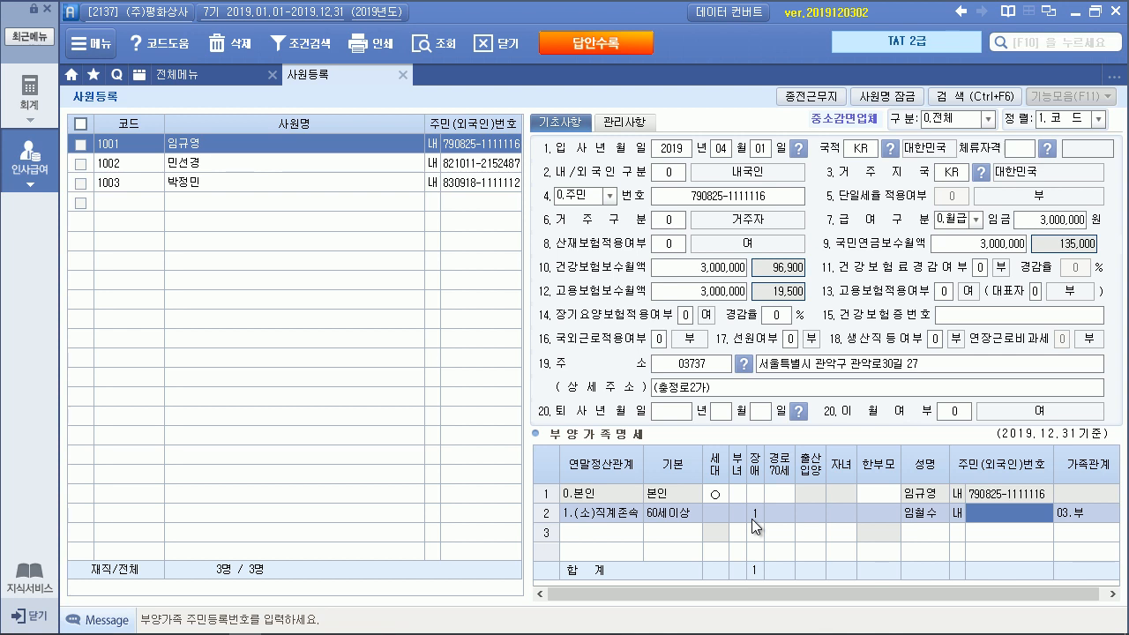
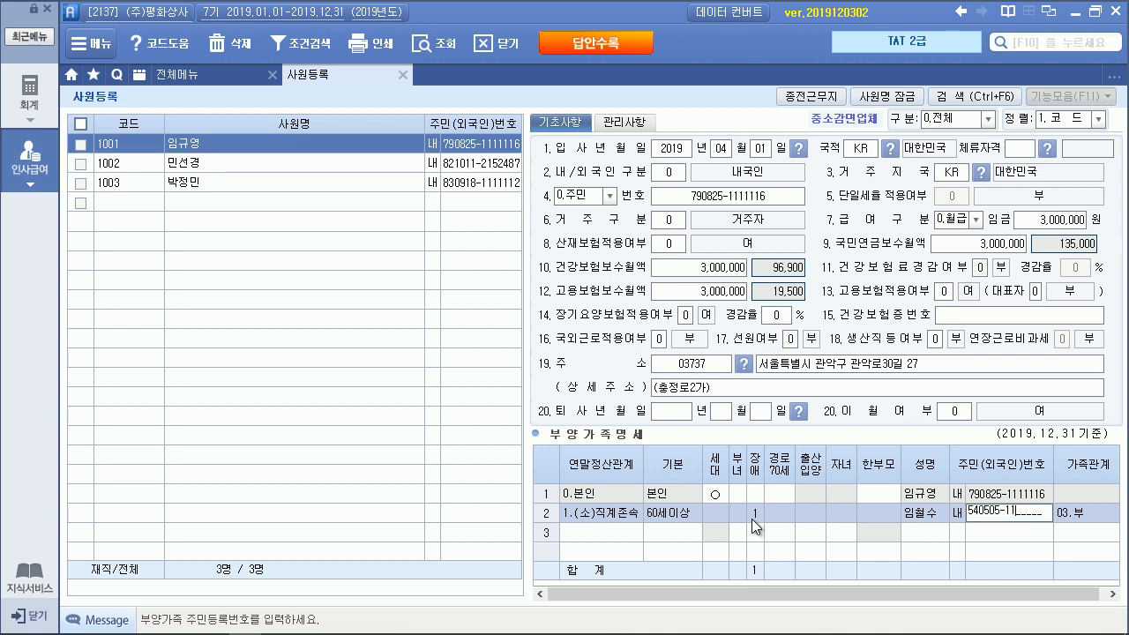
{"action": "key", "text": "Return"}
Add the mother as code 1 with her name and resident number
{"action": "key", "text": "Return"}
{"action": "type", "text": "1"}
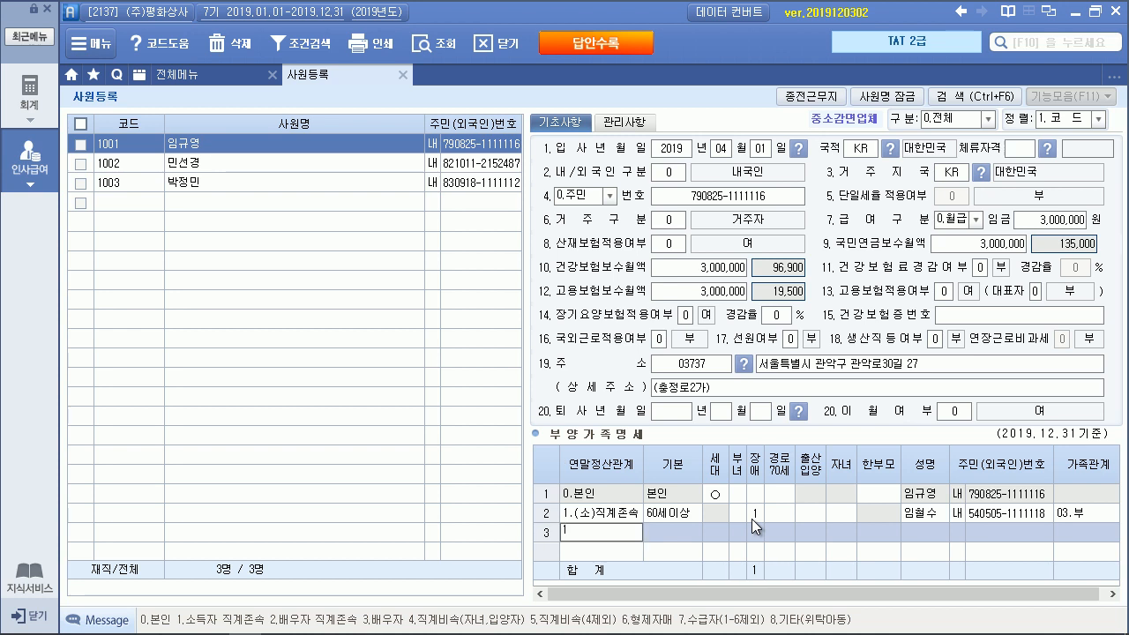
{"action": "key", "text": "Return"}
{"action": "key", "text": "Return"}
{"action": "key", "text": "Return"}
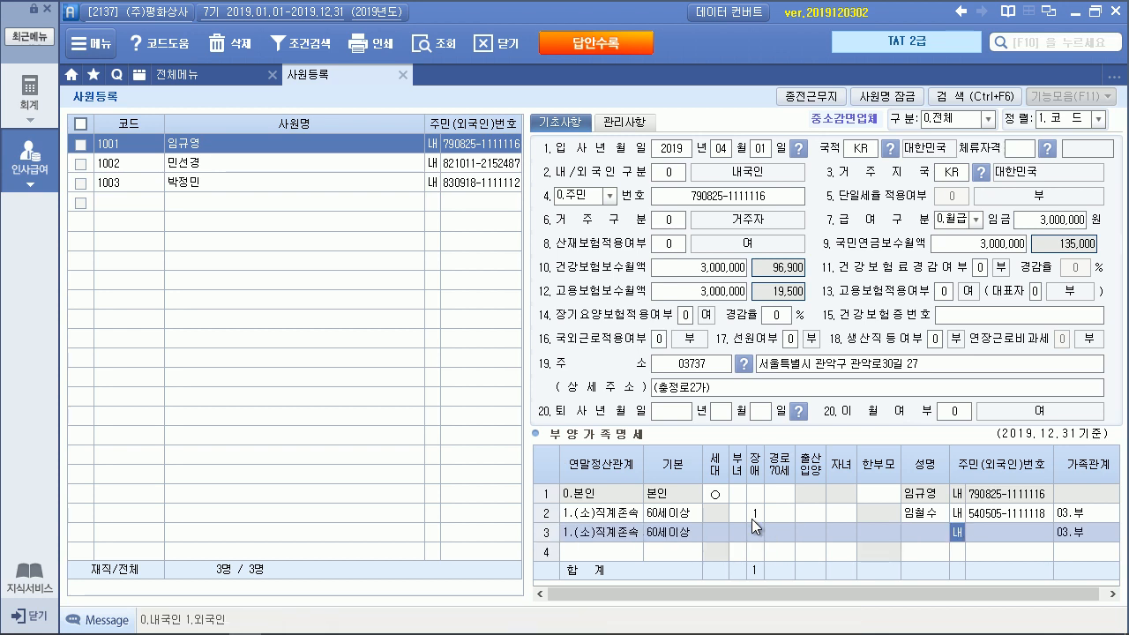
{"action": "key", "text": "Left"}
{"action": "key", "text": "Return"}
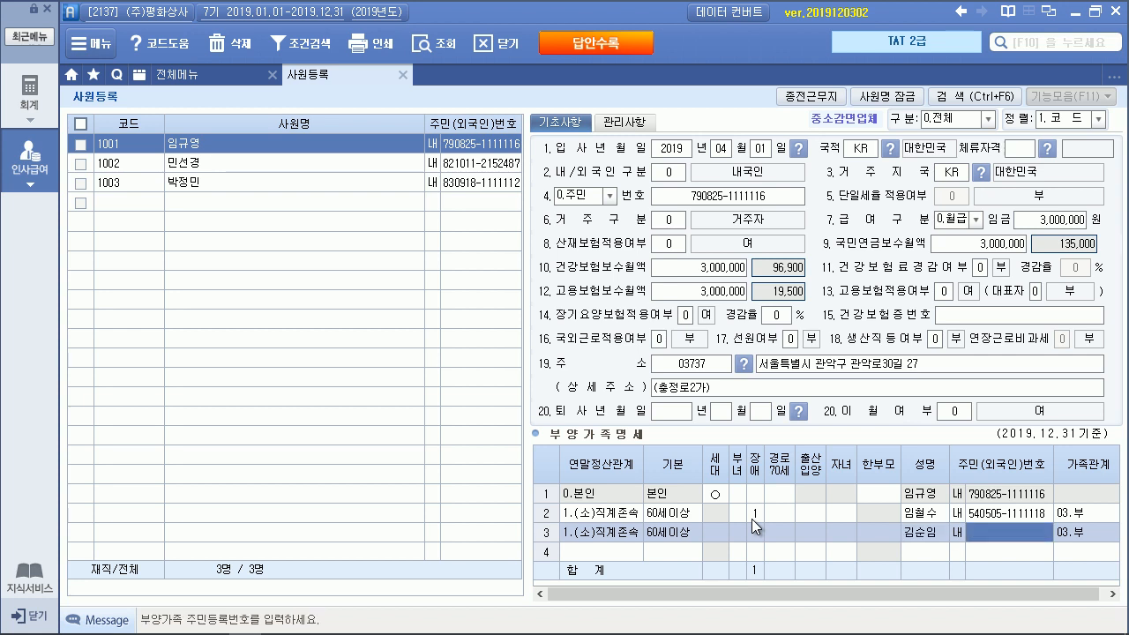
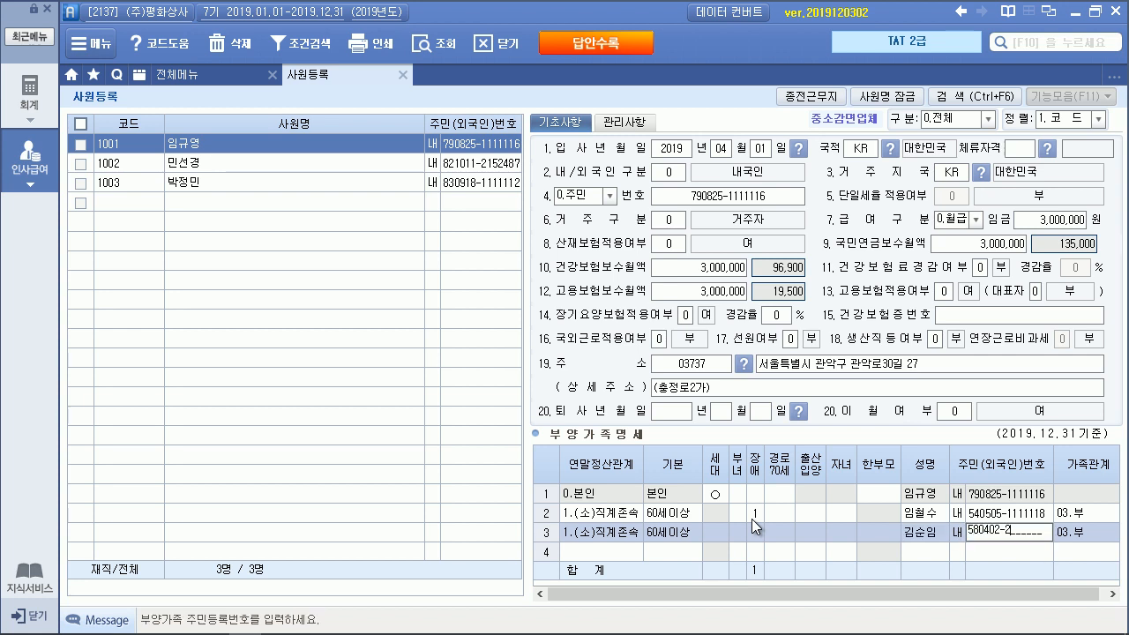
{"action": "key", "text": "Return"}
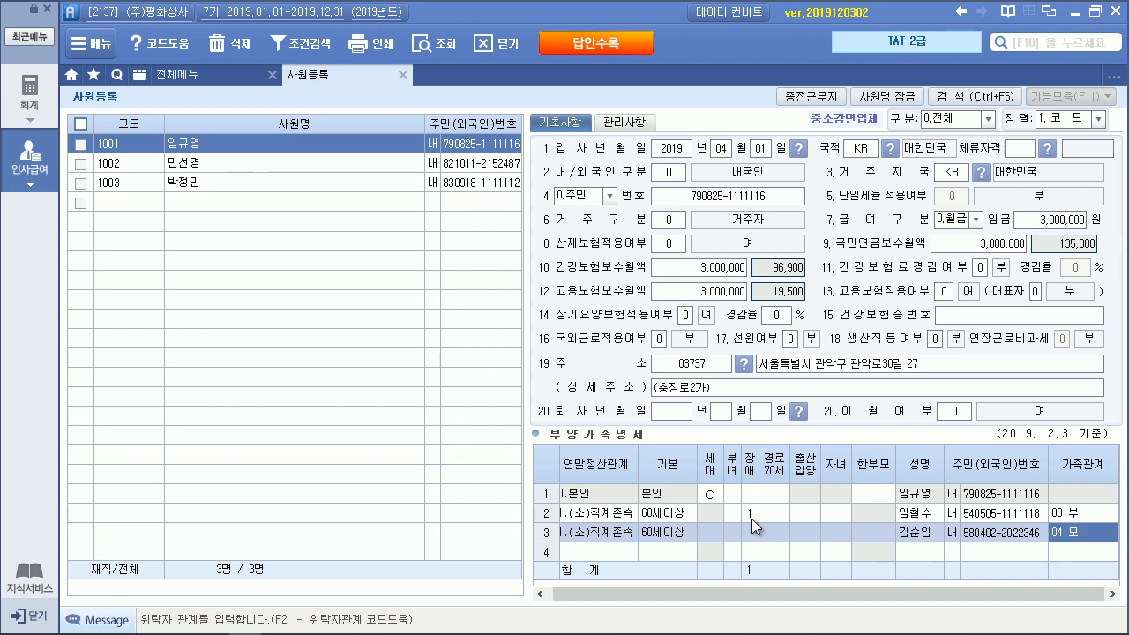
{"action": "key", "text": "Return"}
Add the spouse as code 3 with her name and resident number
{"action": "type", "text": "3"}
{"action": "key", "text": "Return"}
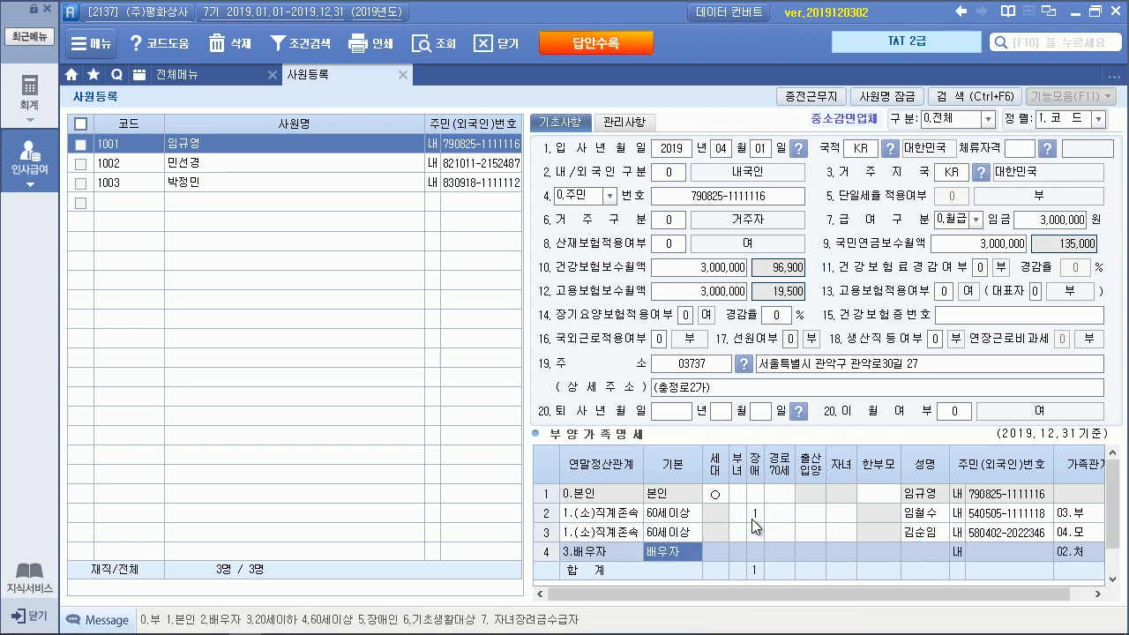
{"action": "key", "text": "Return"}
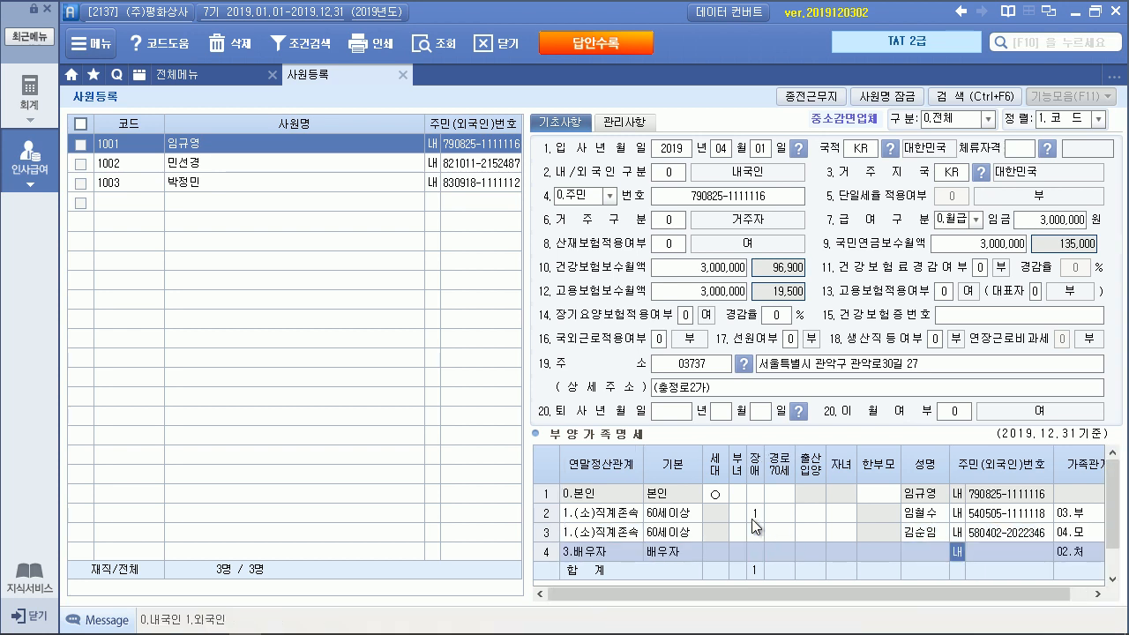
{"action": "key", "text": "Return"}
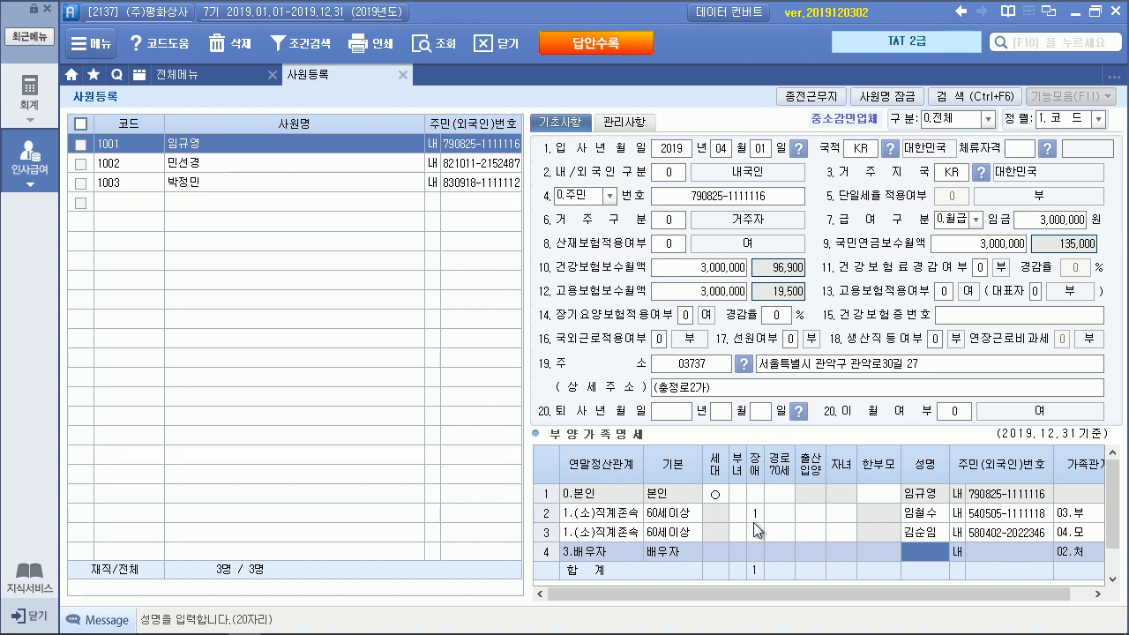
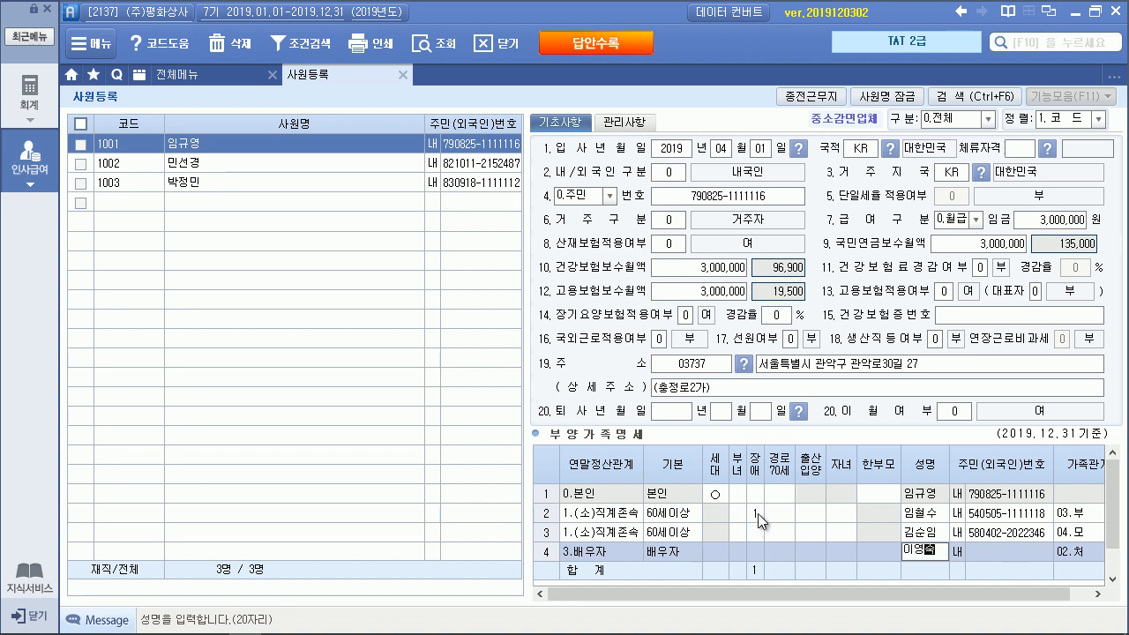
{"action": "key", "text": "Return"}
{"action": "key", "text": "Return"}
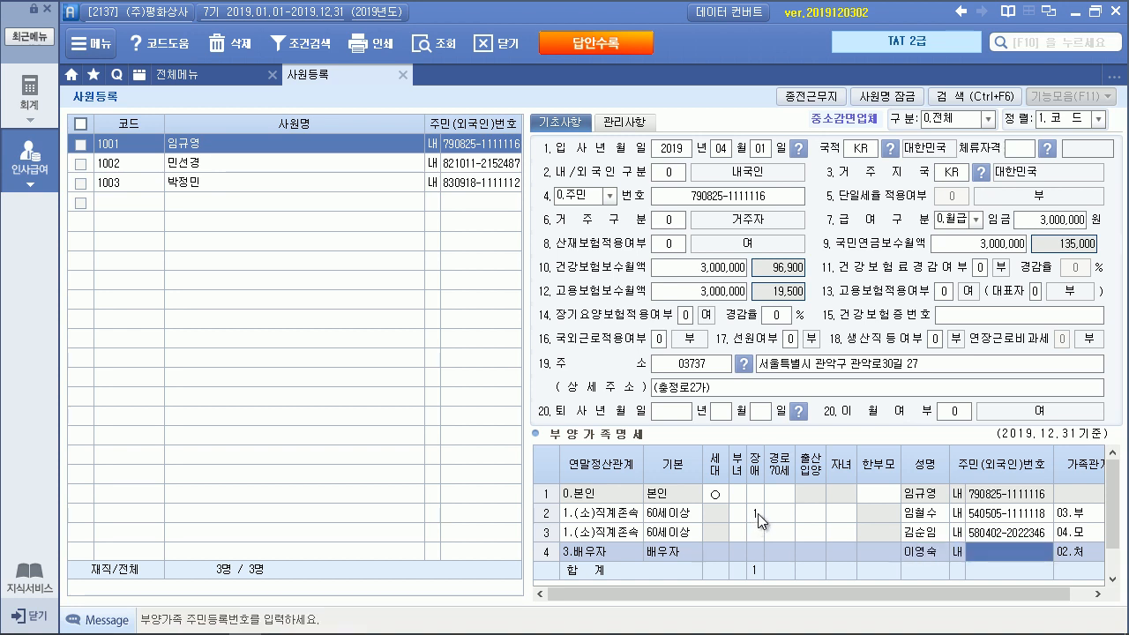
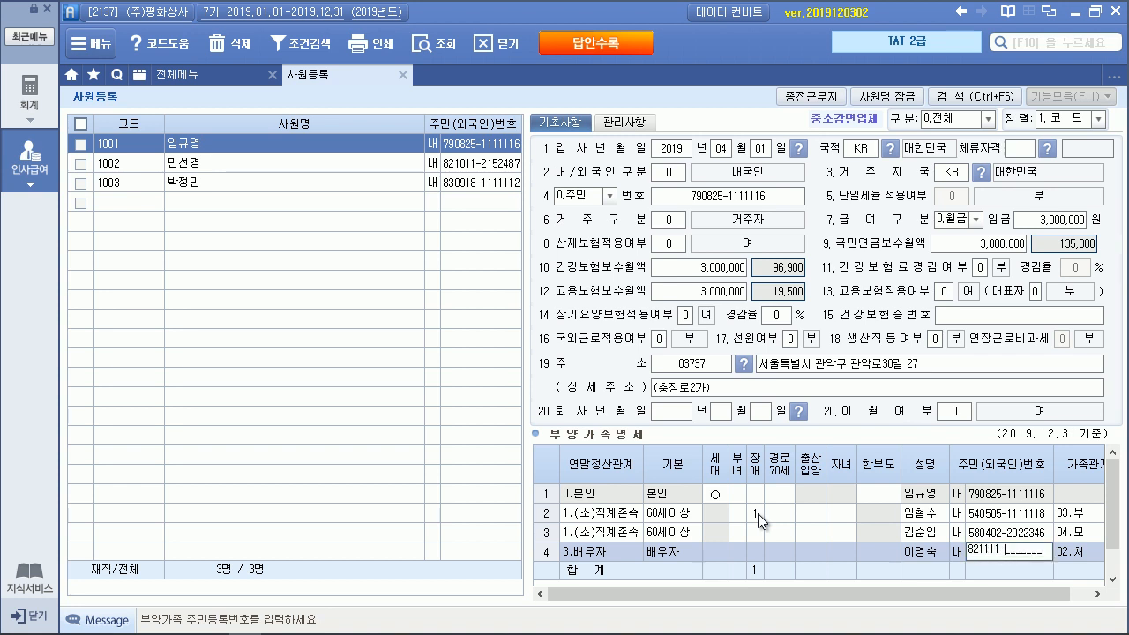
{"action": "key", "text": "Return"}
Add a code 4 (자녀) row and enter the first child's name, correcting it twice
{"action": "type", "text": "4"}
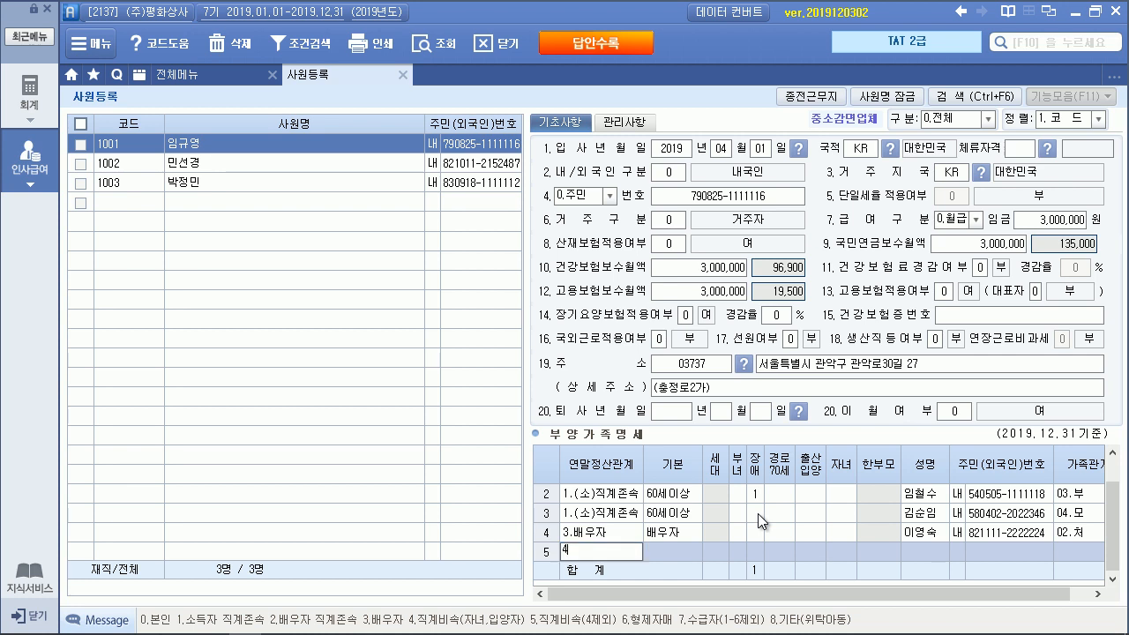
{"action": "key", "text": "Return"}
{"action": "key", "text": "Return"}
{"action": "key", "text": "Return"}
{"action": "key", "text": "Return"}
{"action": "key", "text": "Return"}
{"action": "key", "text": "Return"}
{"action": "key", "text": "Return"}
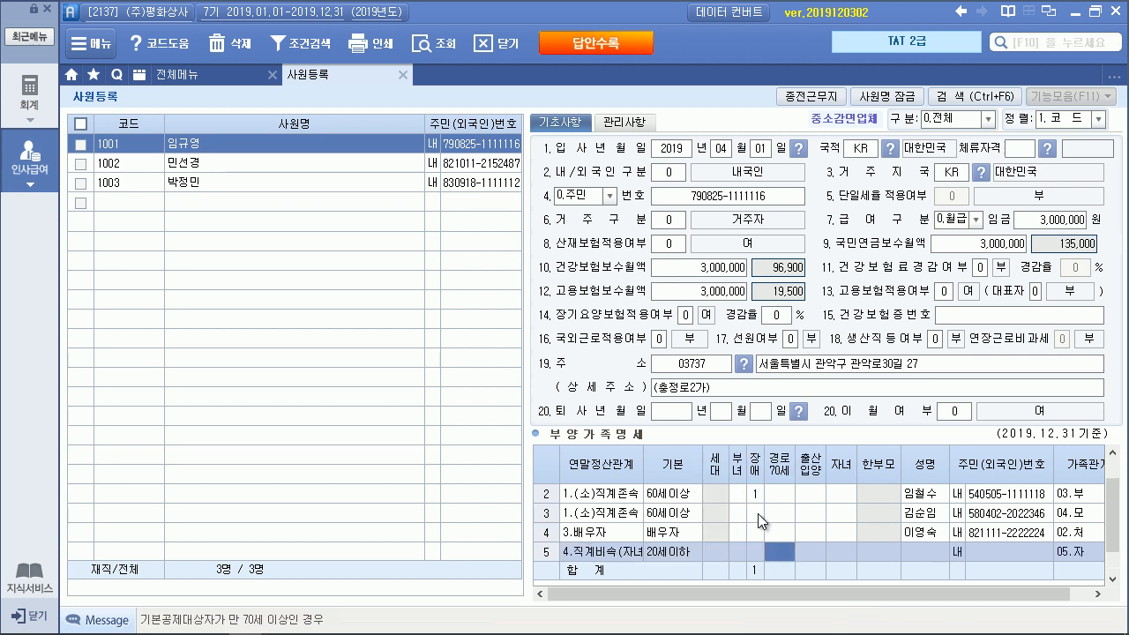
{"action": "key", "text": "Return"}
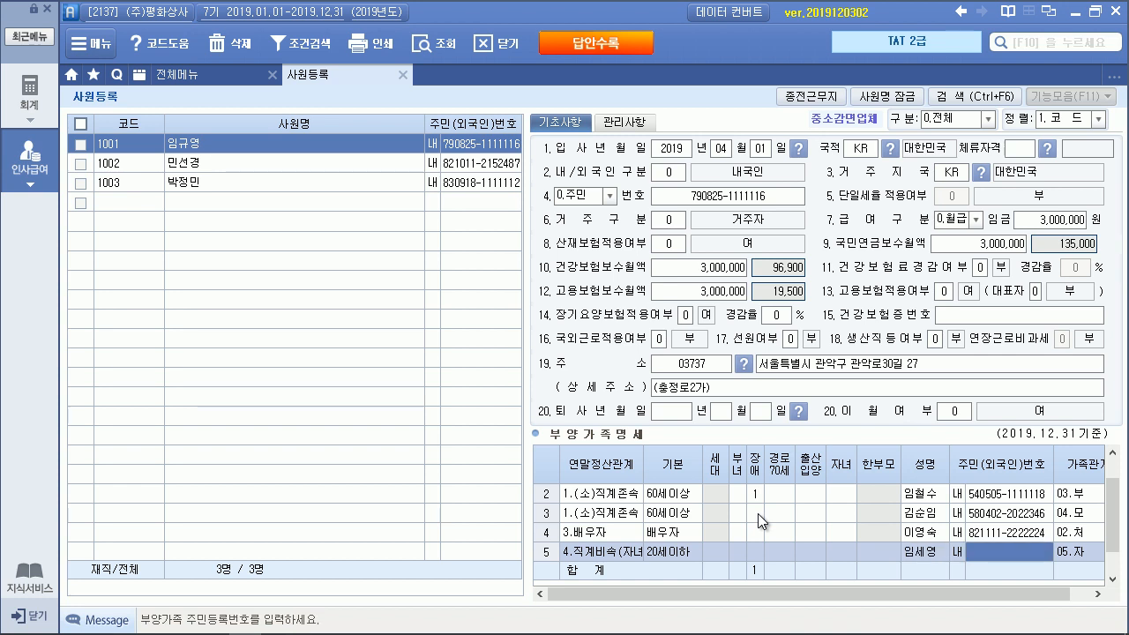
{"action": "type", "text": "12020"}
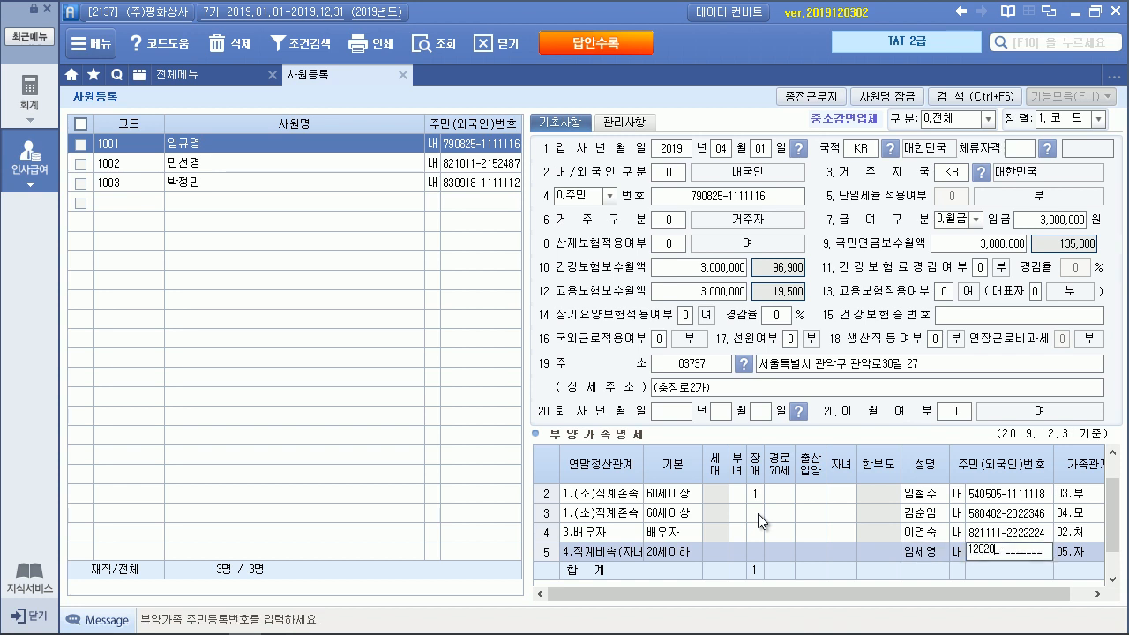
{"action": "key", "text": "BackSpace"}
{"action": "key", "text": "BackSpace"}
{"action": "key", "text": "BackSpace"}
{"action": "key", "text": "BackSpace"}
{"action": "key", "text": "Return"}
{"action": "key", "text": "Left"}
{"action": "key", "text": "Left"}
{"action": "key", "text": "Left"}
{"action": "key", "text": "Return"}
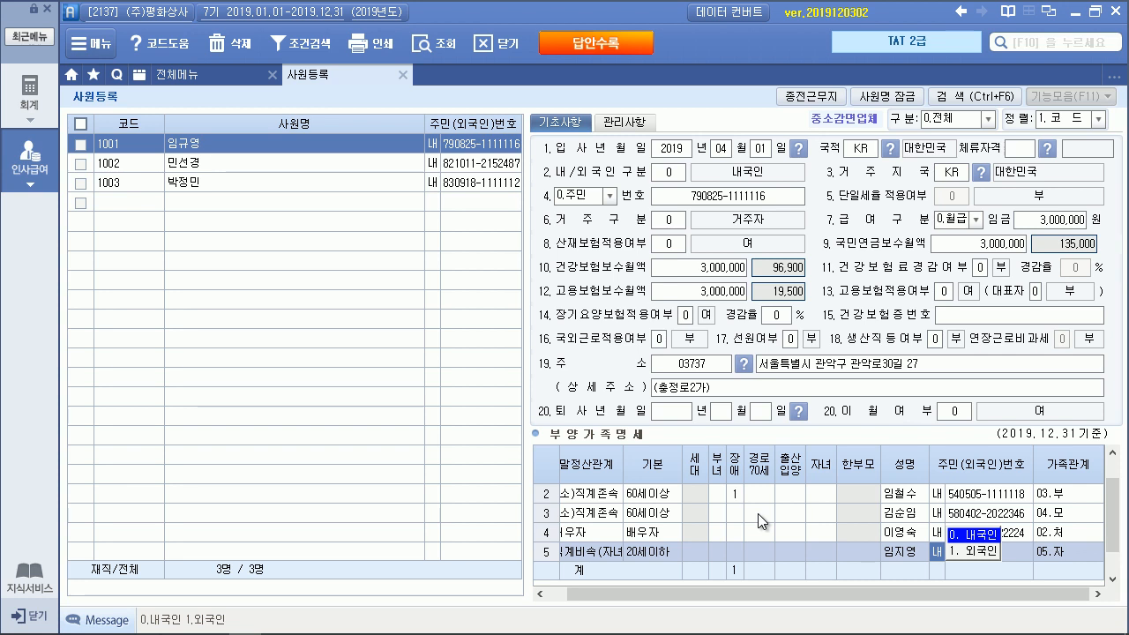
{"action": "key", "text": "Left"}
{"action": "key", "text": "Return"}
{"action": "key", "text": "Return"}
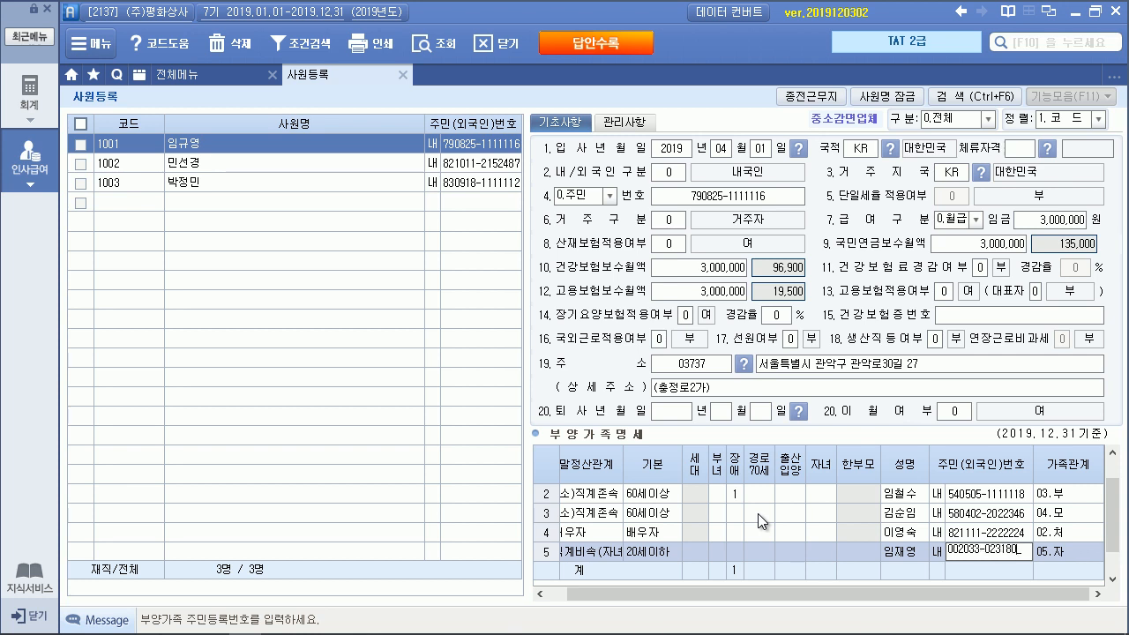
Enter the first child's resident registration number, fixing the mistyped digits
{"action": "key", "text": "Return"}
Add a second code 4 child row with the child's name and resident number
{"action": "key", "text": "Return"}
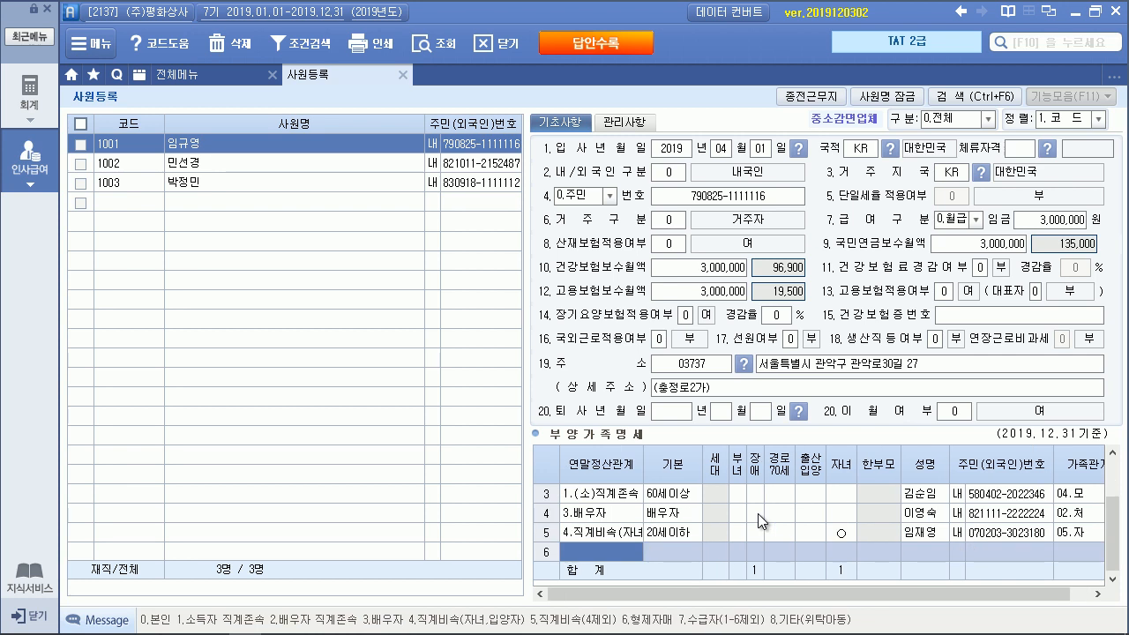
{"action": "type", "text": "4"}
{"action": "key", "text": "Return"}
{"action": "key", "text": "Return"}
{"action": "key", "text": "Return"}
{"action": "key", "text": "Return"}
{"action": "key", "text": "Return"}
{"action": "key", "text": "Return"}
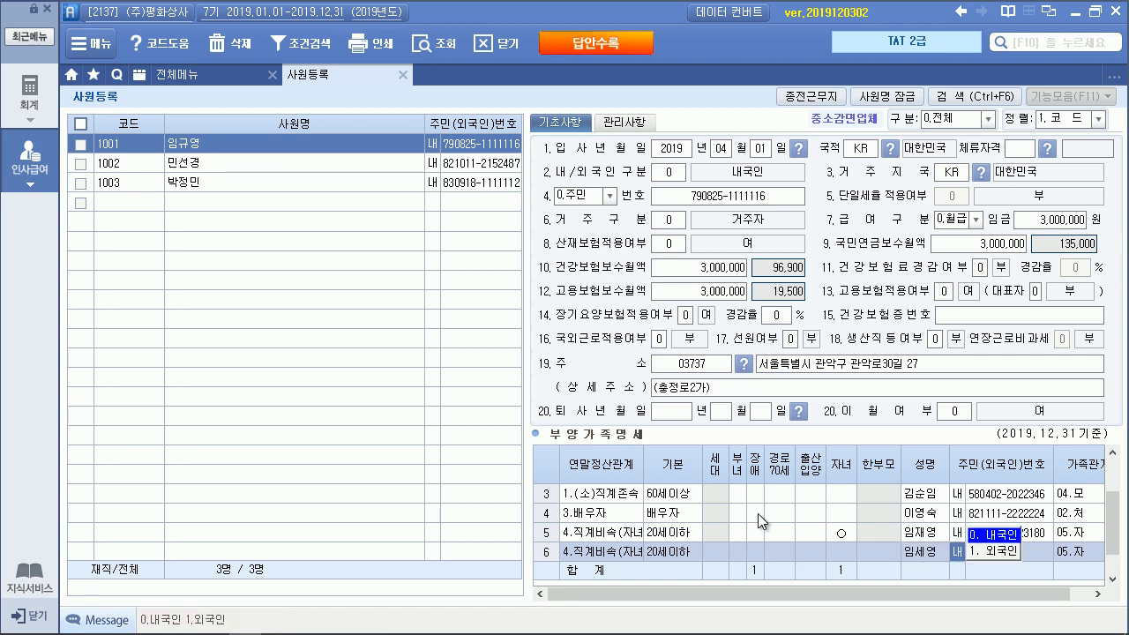
{"action": "key", "text": "Return"}
Add a code 6 (형제자매) brother row with basic deduction 0, his name and resident number
{"action": "key", "text": "Return"}
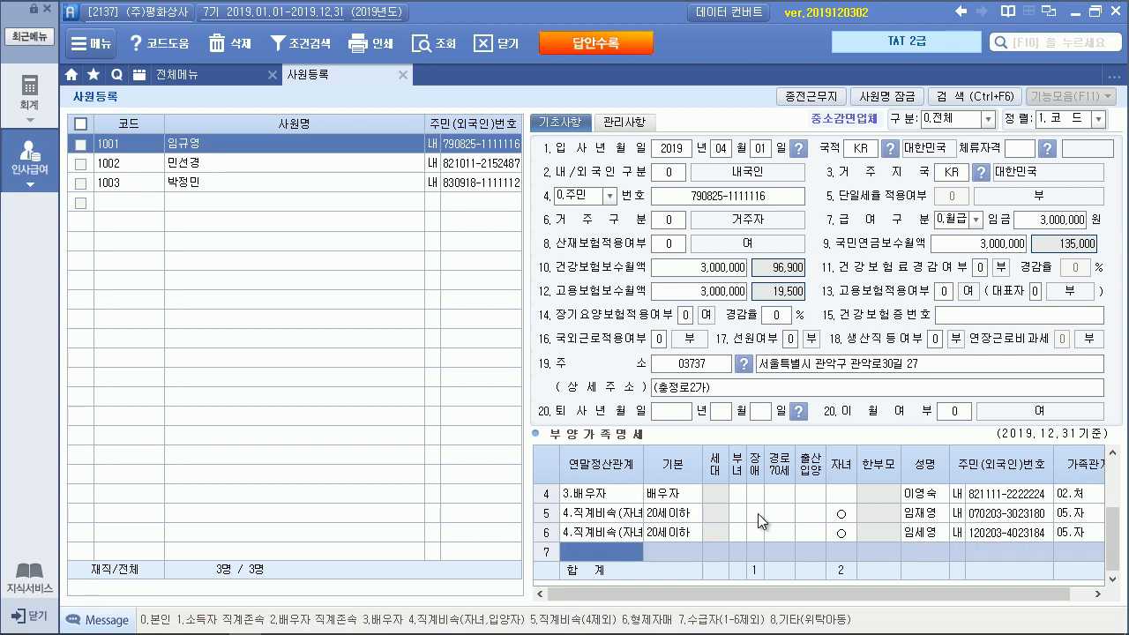
{"action": "type", "text": "6"}
{"action": "key", "text": "Return"}
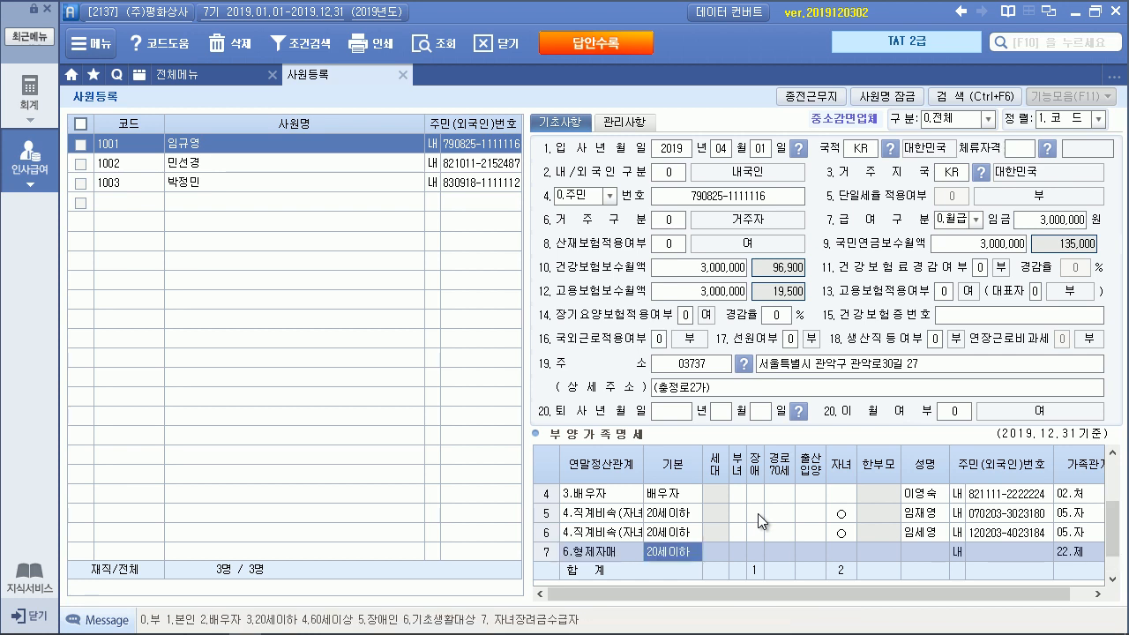
{"action": "type", "text": "0"}
{"action": "key", "text": "Return"}
{"action": "key", "text": "Return"}
{"action": "key", "text": "Return"}
{"action": "key", "text": "Return"}
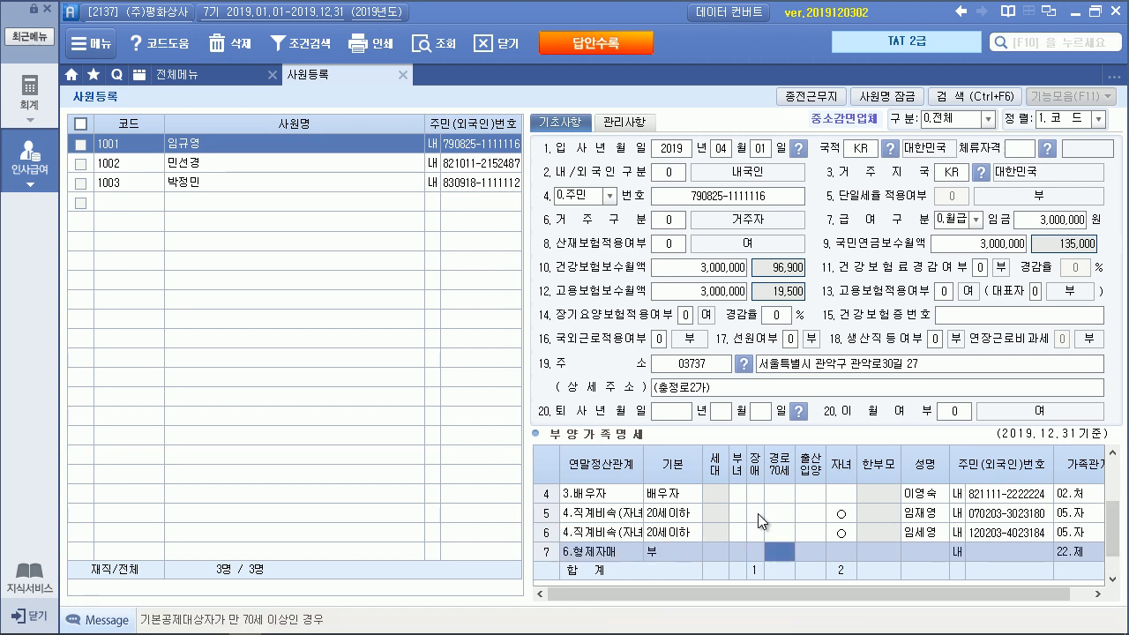
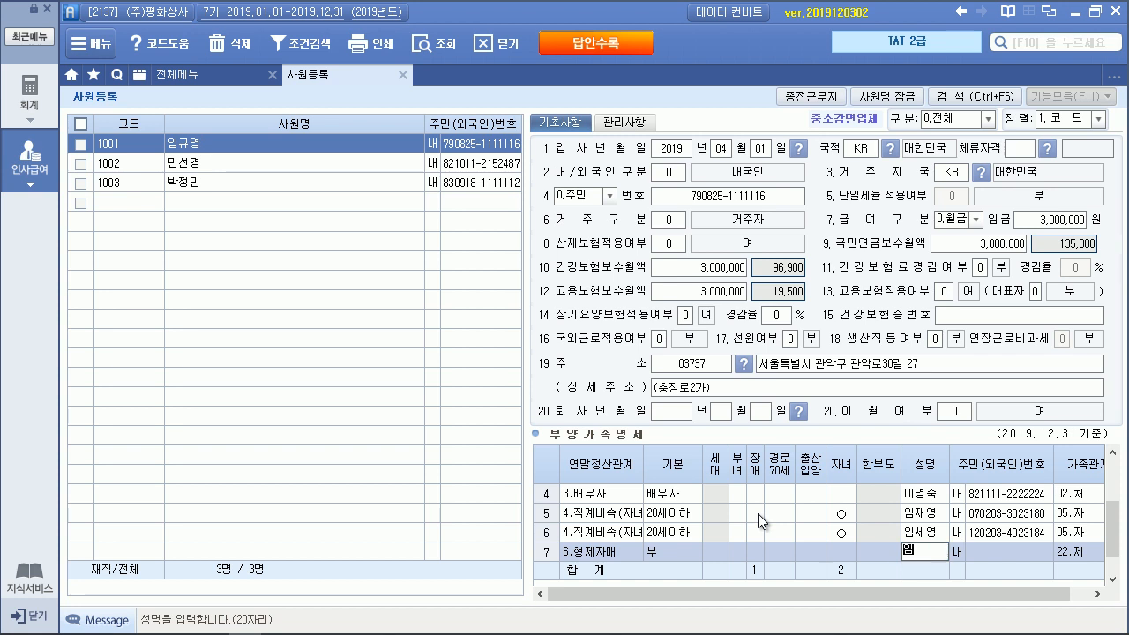
{"action": "key", "text": "Return"}
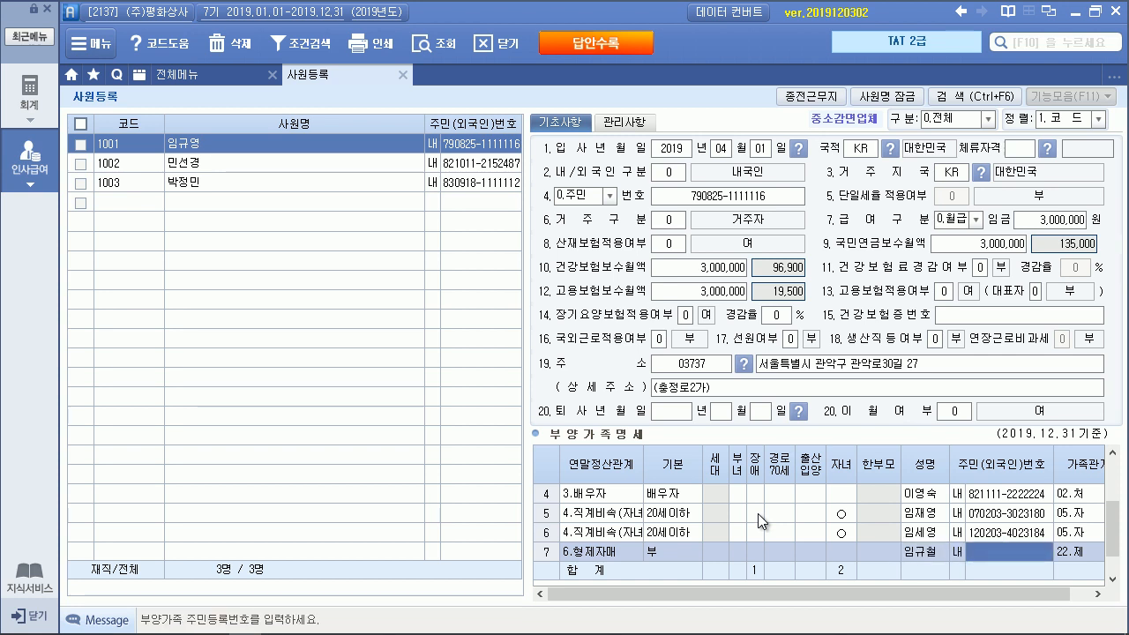
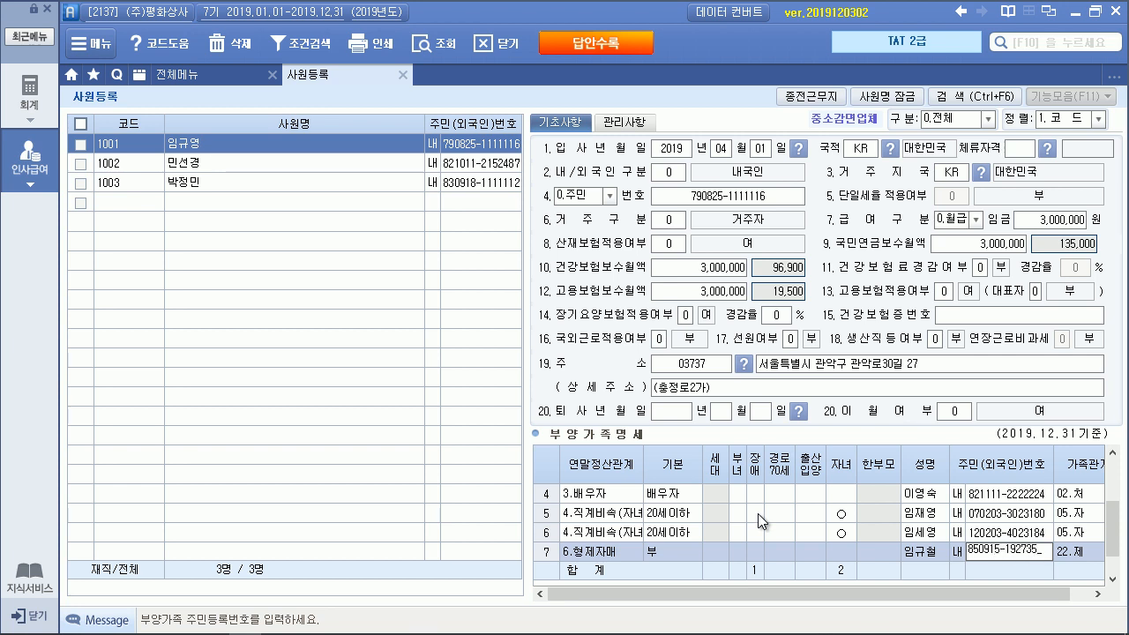
{"action": "key", "text": "Return"}
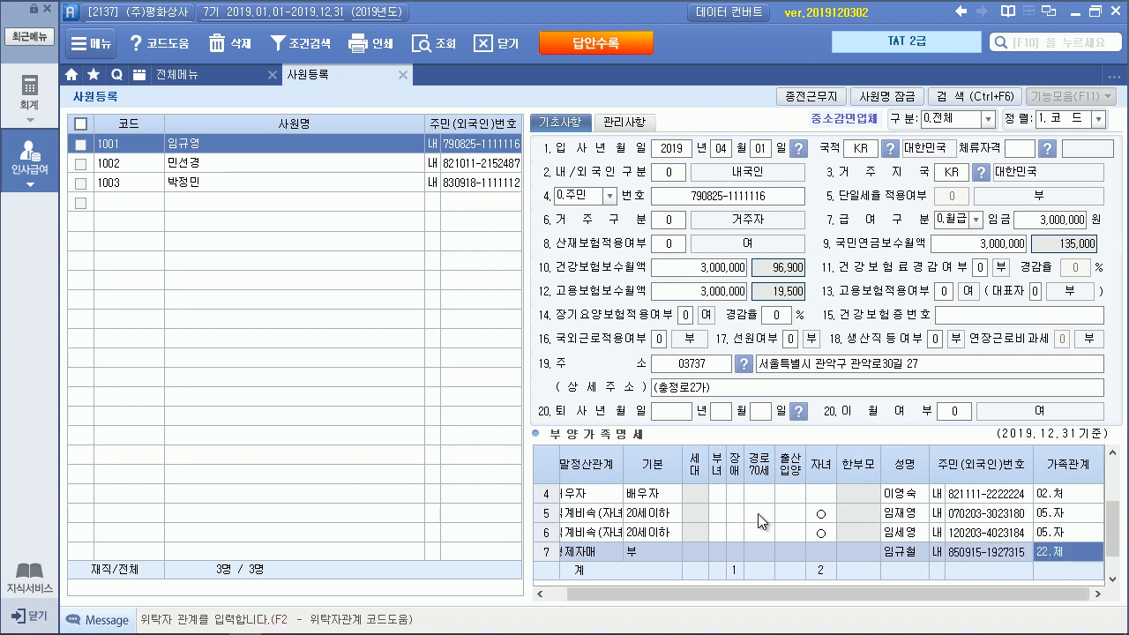
Enter 1 in the father's disability (장애) field in row 2
{"action": "scroll", "coordinate": [760, 512], "scroll_direction": "up", "scroll_amount": 2}
{"action": "left_click", "coordinate": [734, 511]}
{"action": "type", "text": "1"}
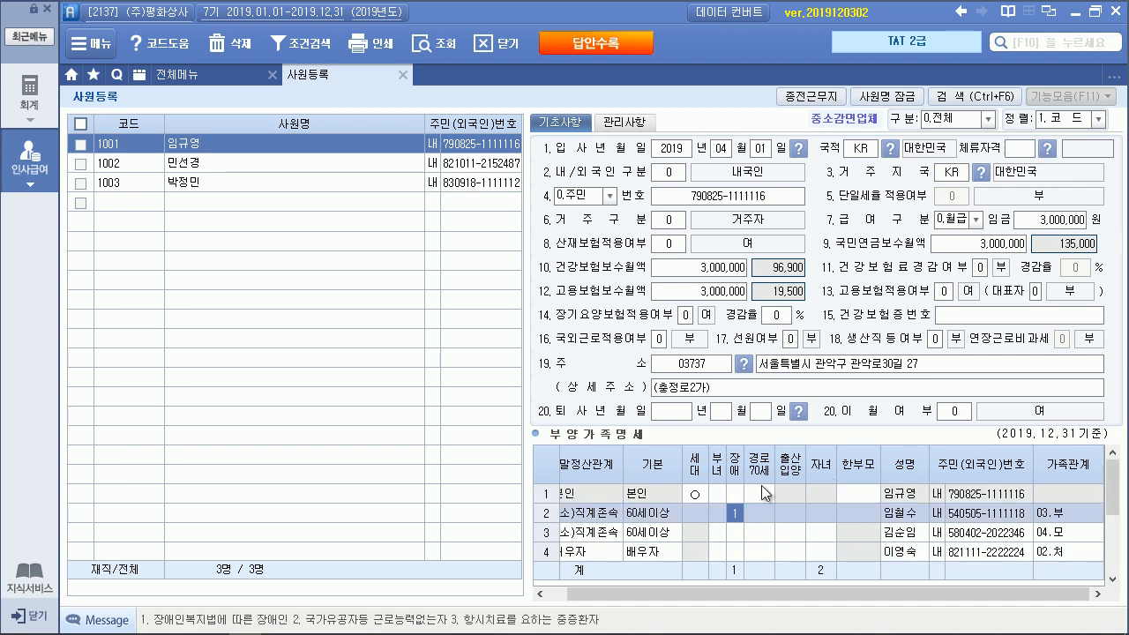
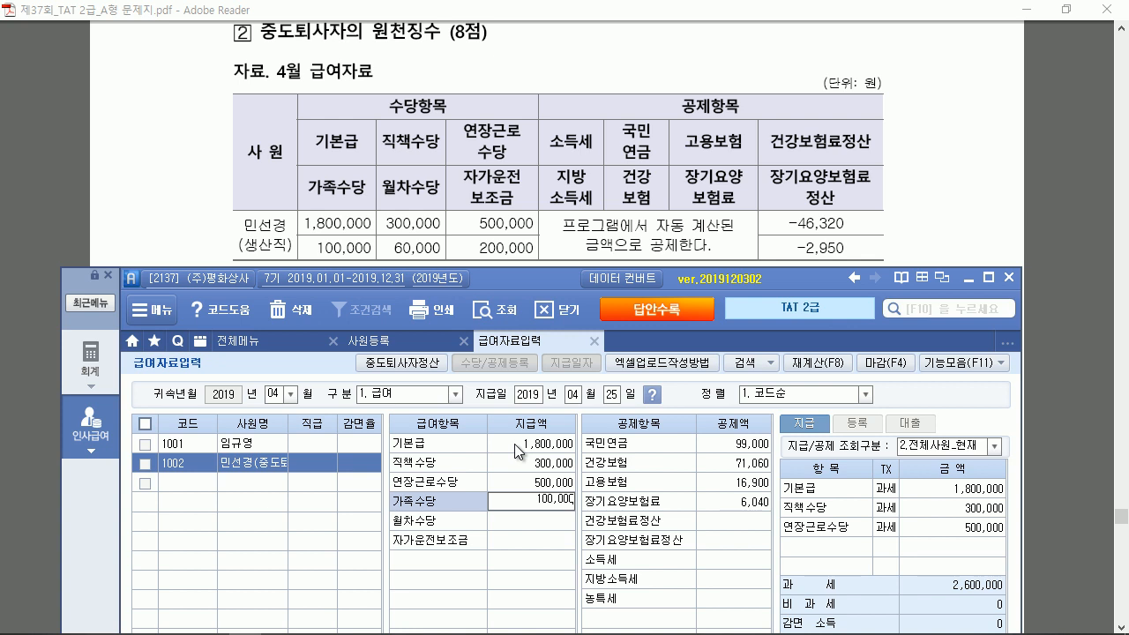
Enter the monthly-leave allowance of 60,000 and the car allowance of 200,000
{"action": "type", "text": "600000"}
{"action": "key", "text": "Return"}
{"action": "type", "text": "200,000"}
{"action": "key", "text": "Return"}
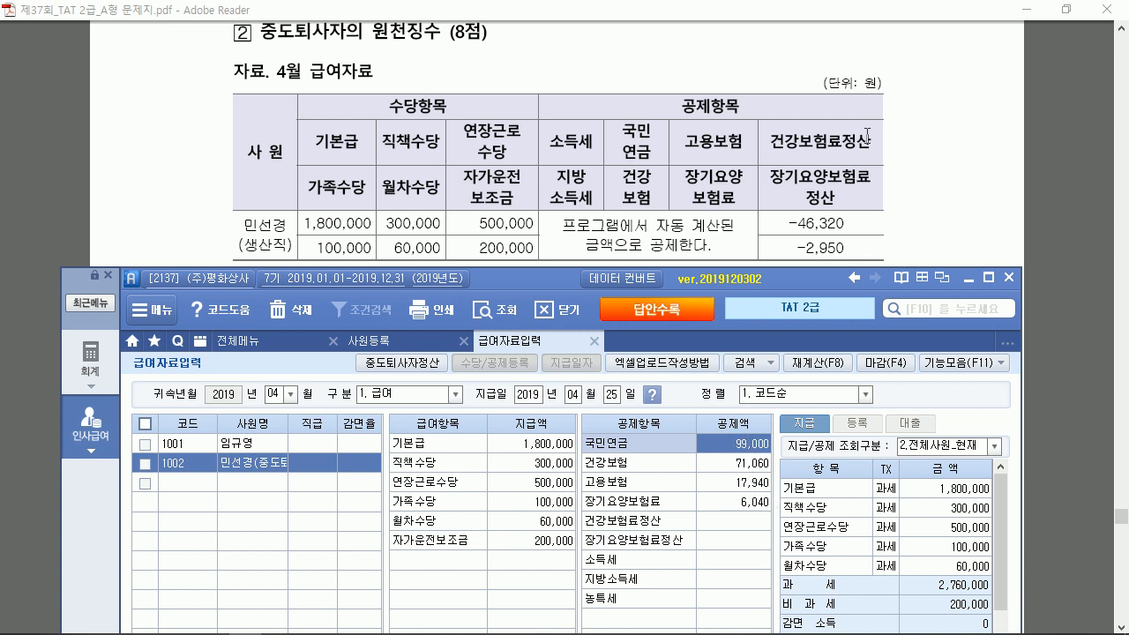
Enter the health insurance adjustment of -46,320 and the long-term care adjustment of -2,950
{"action": "left_click", "coordinate": [746, 517]}
{"action": "type", "text": "-46,320"}
{"action": "key", "text": "Return"}
{"action": "type", "text": "-"}
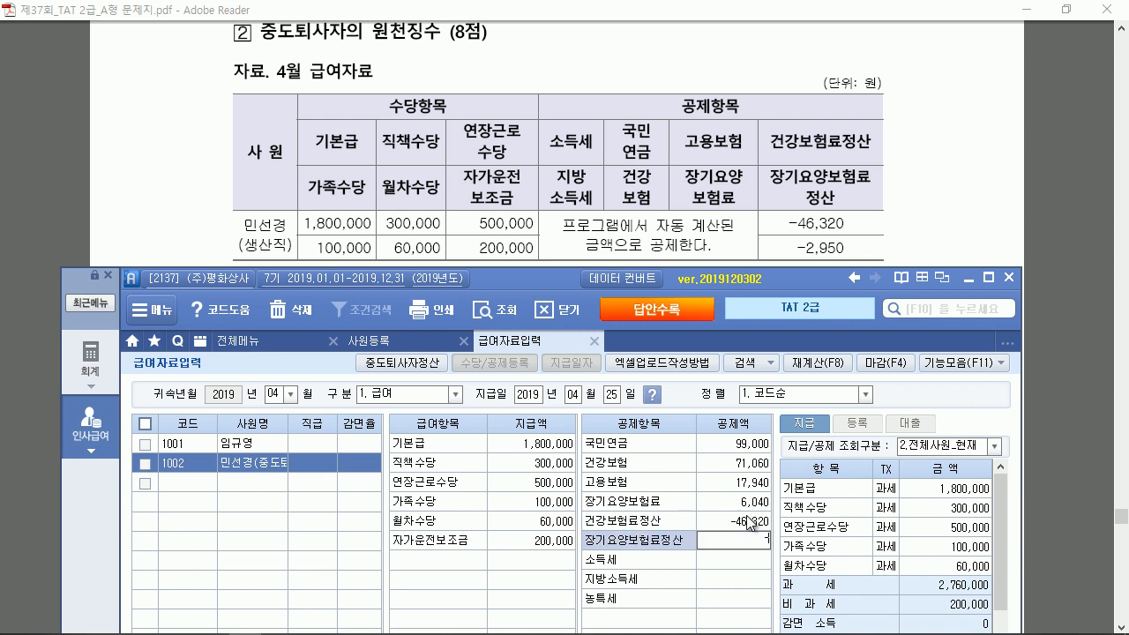
{"action": "type", "text": "2,950"}
{"action": "key", "text": "Return"}
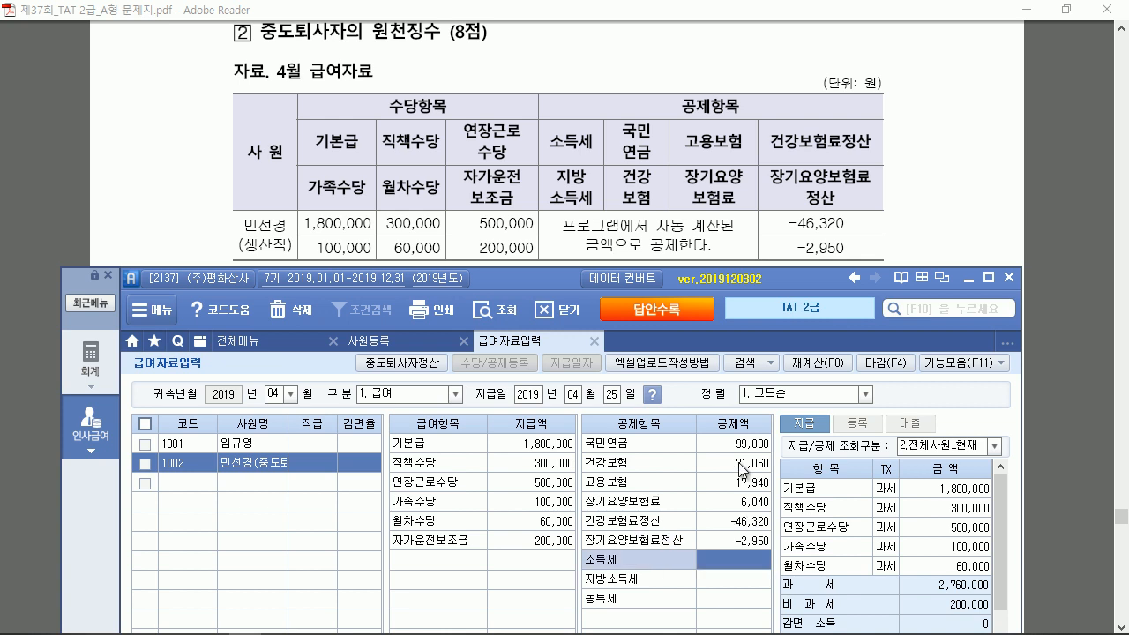
Review the year-end settlement calculation, then bring up the 기능모음 function list
{"action": "key", "text": "Return"}
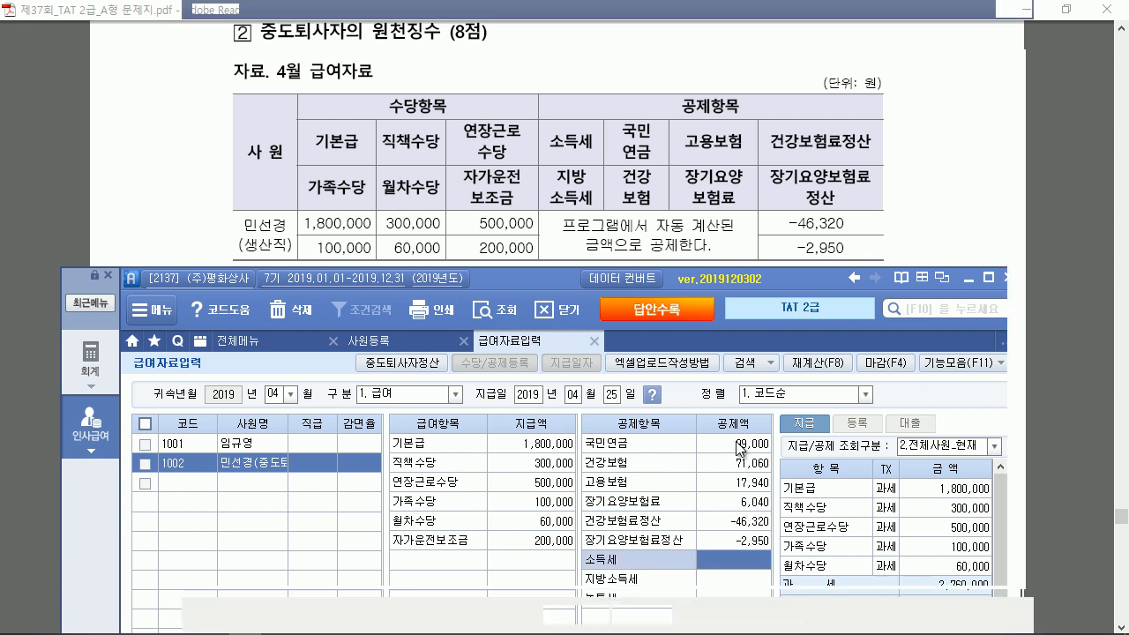
{"action": "left_click", "coordinate": [1013, 10]}
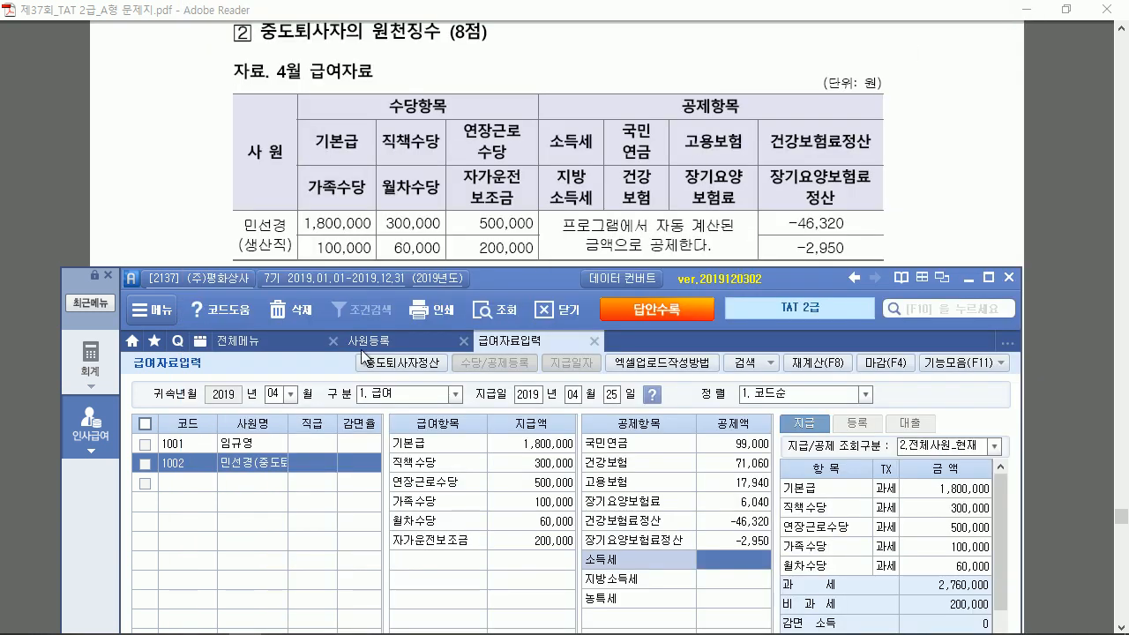
{"action": "left_click", "coordinate": [1001, 362]}
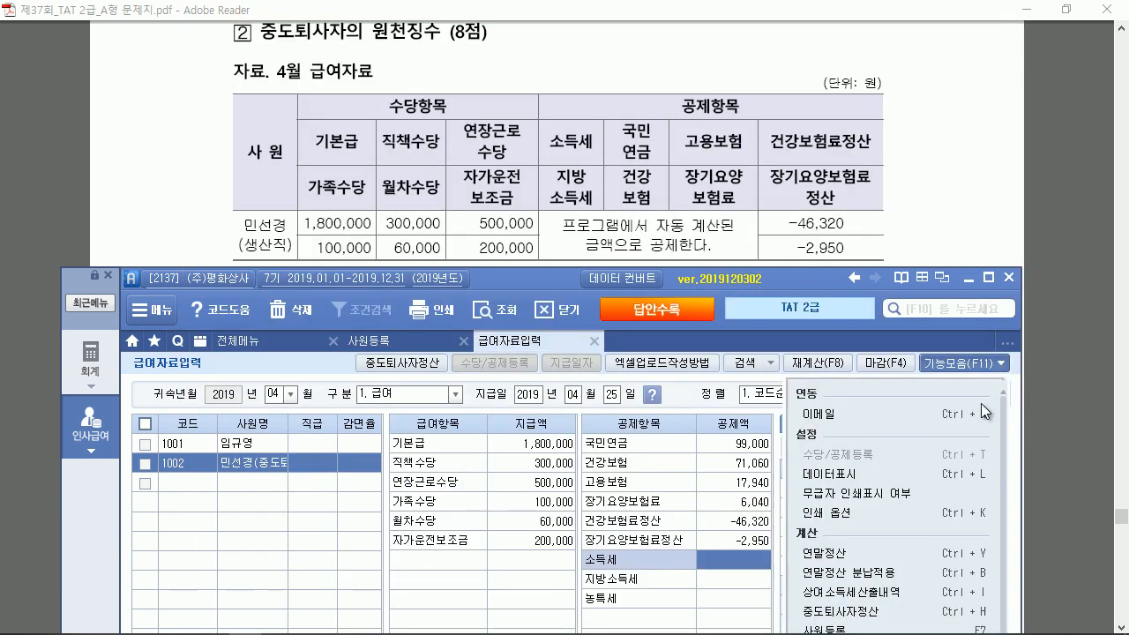
Run 중도퇴사자정산 and apply it, giving income tax -51,900
{"action": "left_click", "coordinate": [887, 611]}
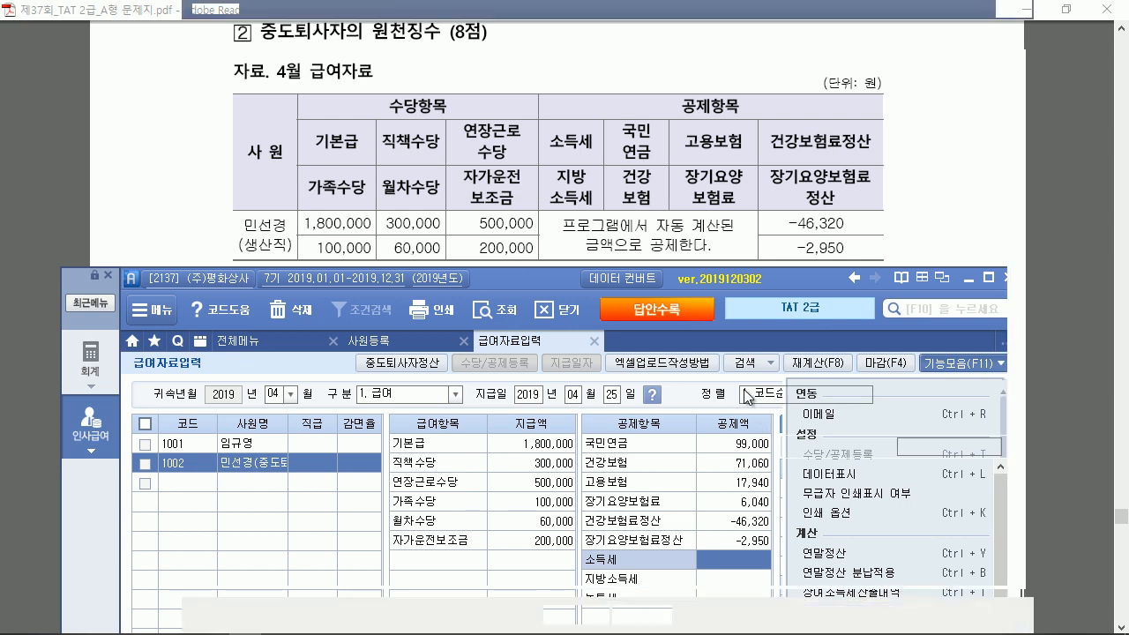
{"action": "scroll", "coordinate": [617, 238], "scroll_direction": "down", "scroll_amount": 5}
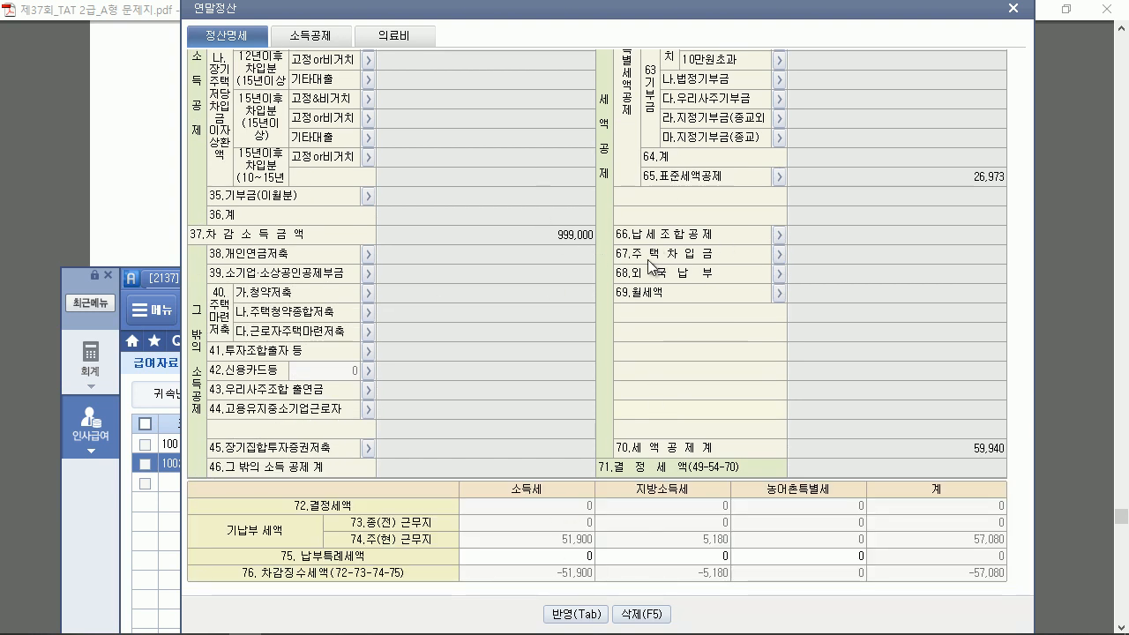
{"action": "left_click", "coordinate": [587, 615]}
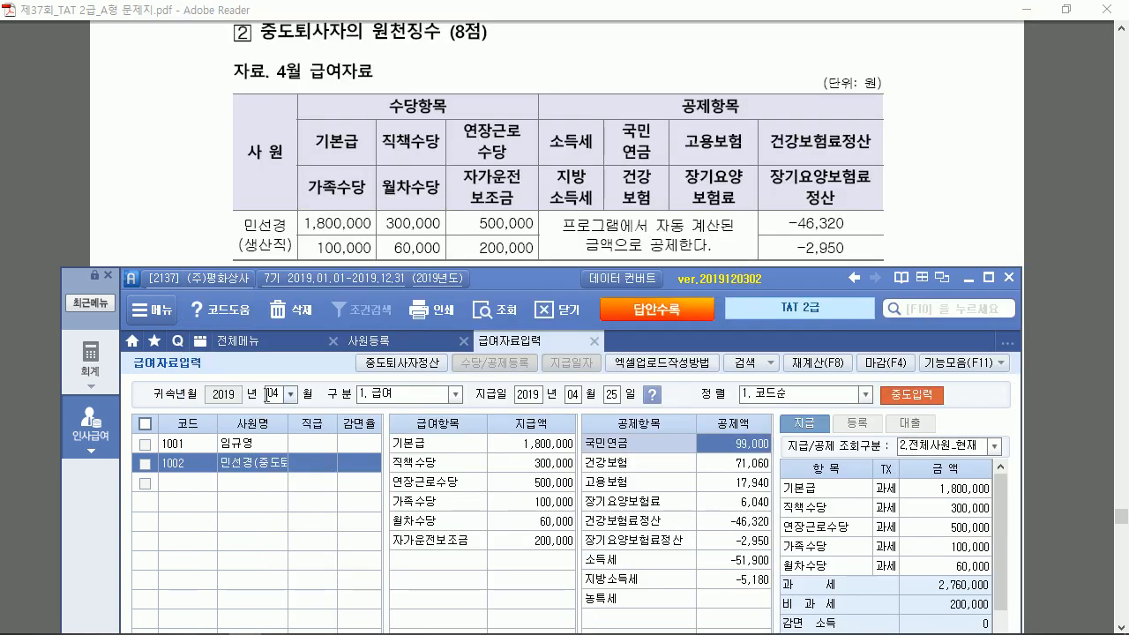
{"action": "left_click", "coordinate": [734, 567]}
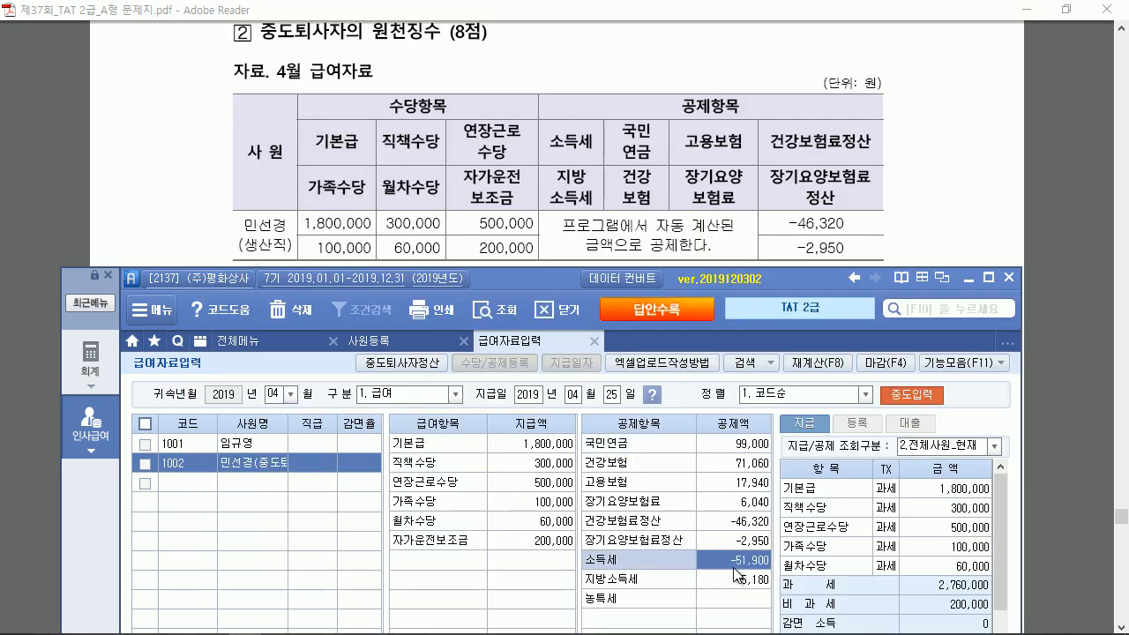
Close (마감) the April payroll and lower the window to read the task
{"action": "left_click", "coordinate": [869, 368]}
{"action": "left_click", "coordinate": [524, 369]}
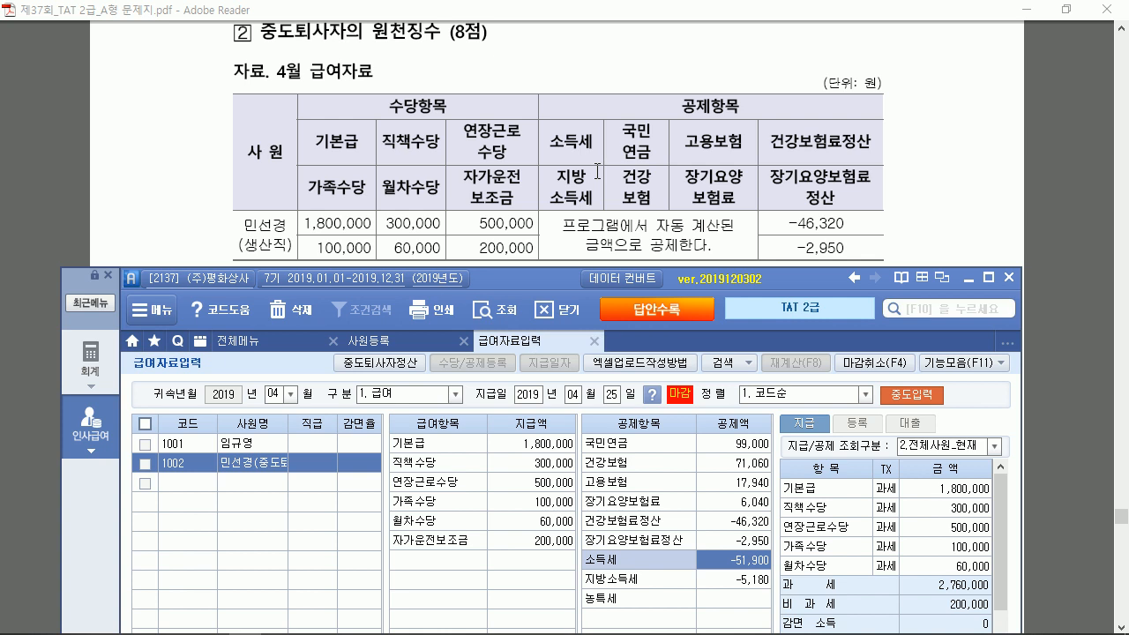
{"action": "left_click_drag", "start_coordinate": [565, 276], "coordinate": [574, 557]}
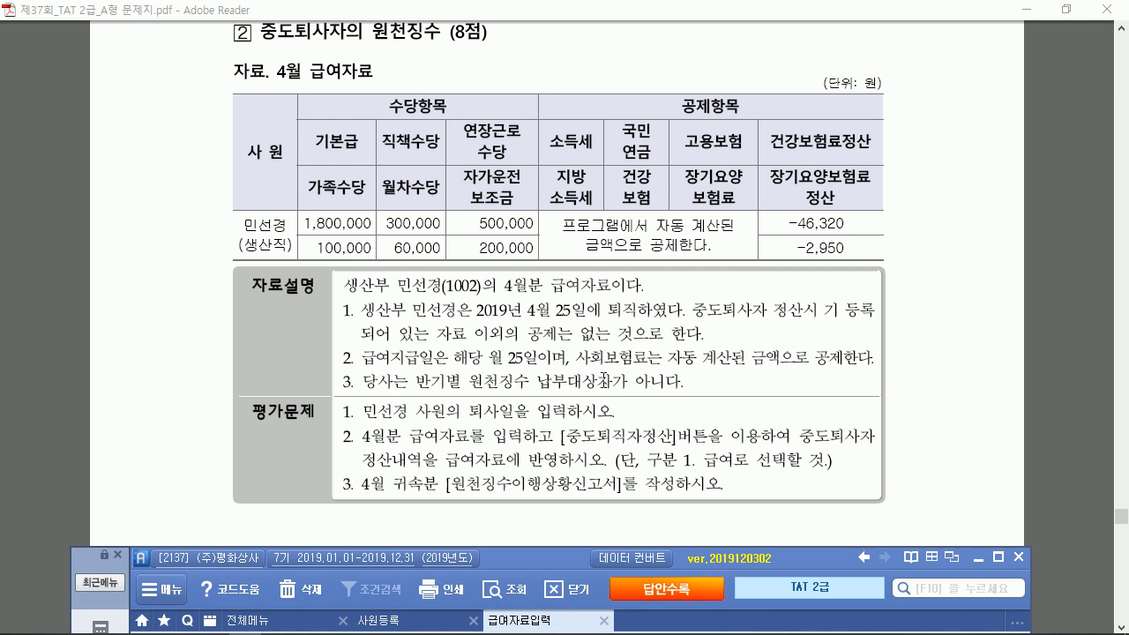
Load the 원천징수이행상황신고서 with attribution and payment periods of 2019-04
{"action": "left_click_drag", "start_coordinate": [570, 559], "coordinate": [566, 95]}
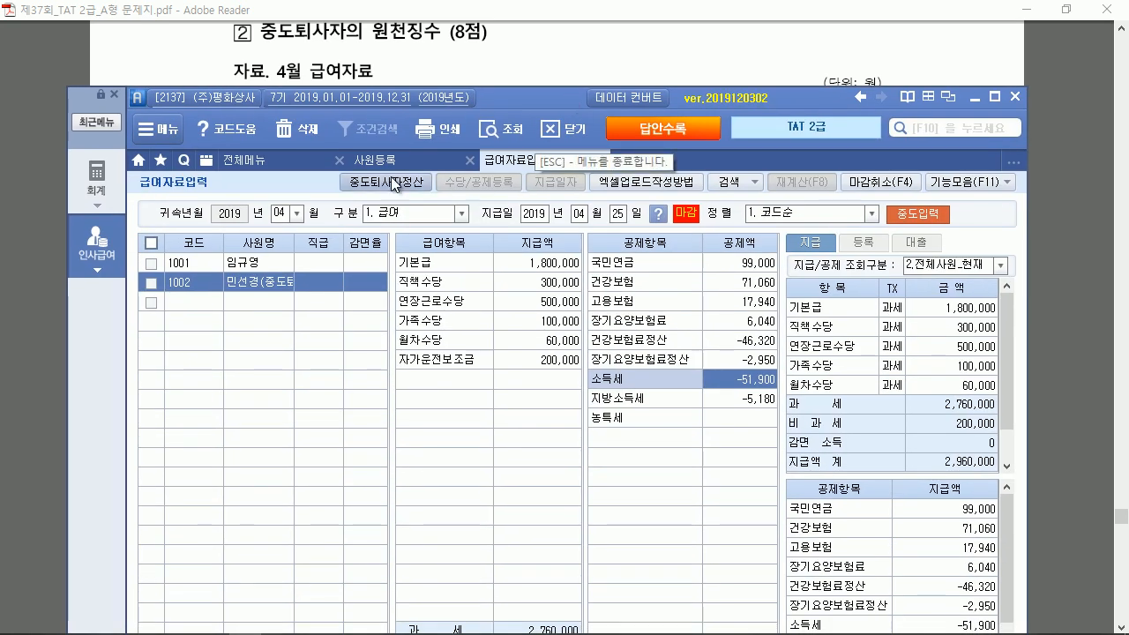
{"action": "left_click", "coordinate": [272, 162]}
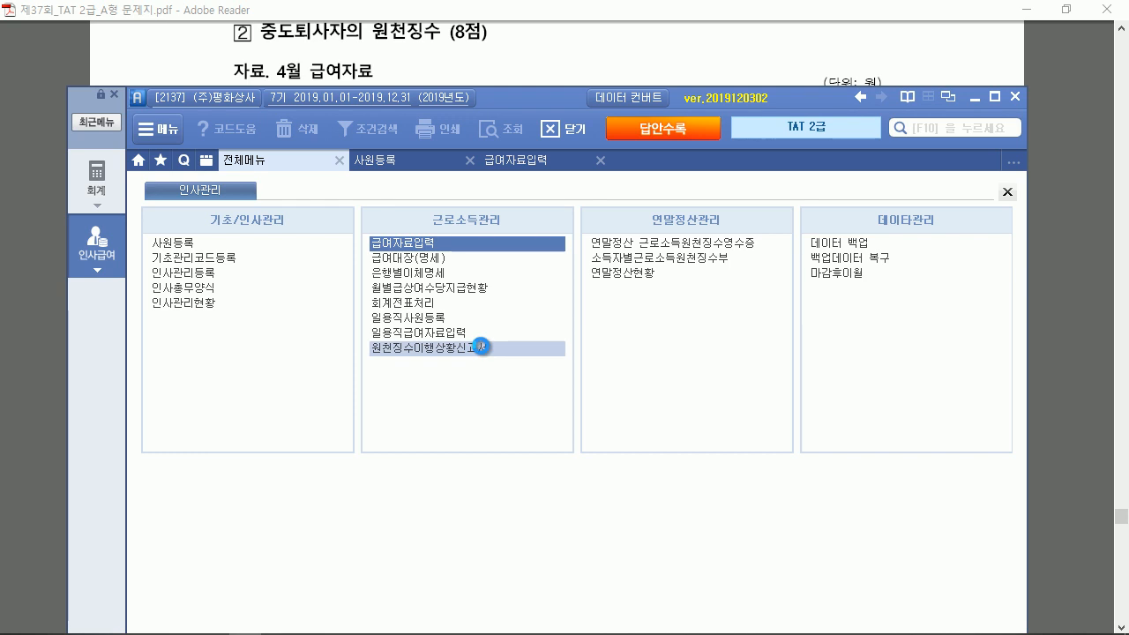
{"action": "left_click", "coordinate": [481, 346]}
{"action": "type", "text": "04"}
{"action": "key", "text": "Return"}
{"action": "type", "text": "04"}
{"action": "key", "text": "Return"}
{"action": "type", "text": "04"}
{"action": "key", "text": "Return"}
{"action": "type", "text": "04"}
{"action": "key", "text": "Return"}
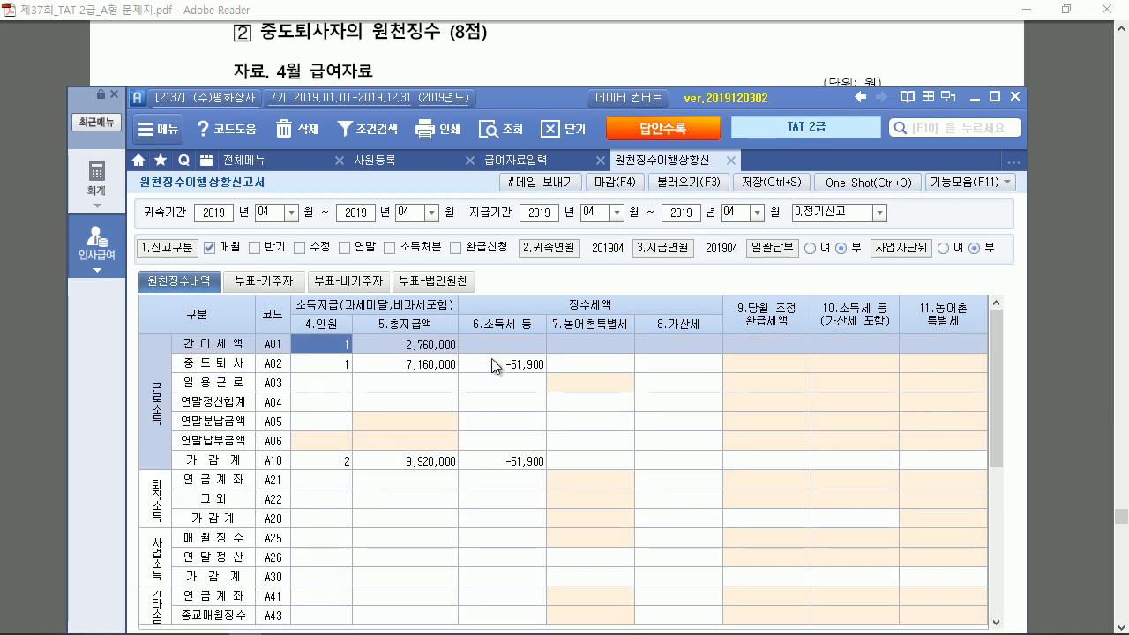
Check A01 total pay 2,760,000 and the mid-term retiree's 7,160,000 pay and -51,900 tax
{"action": "left_click", "coordinate": [412, 348]}
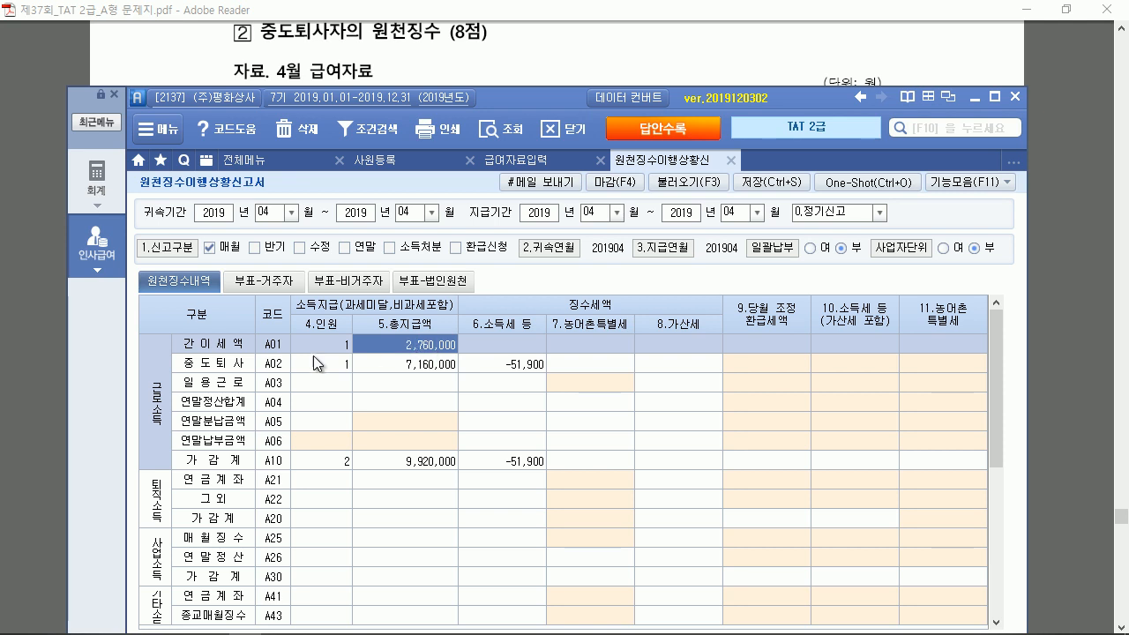
{"action": "key", "text": "Down"}
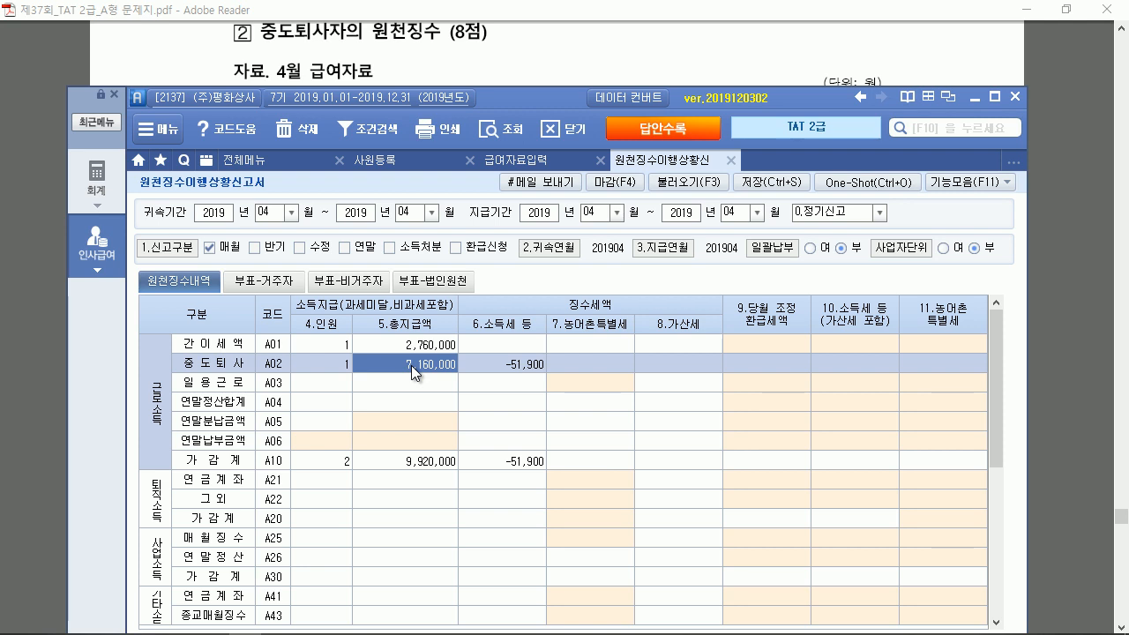
{"action": "left_click", "coordinate": [481, 363]}
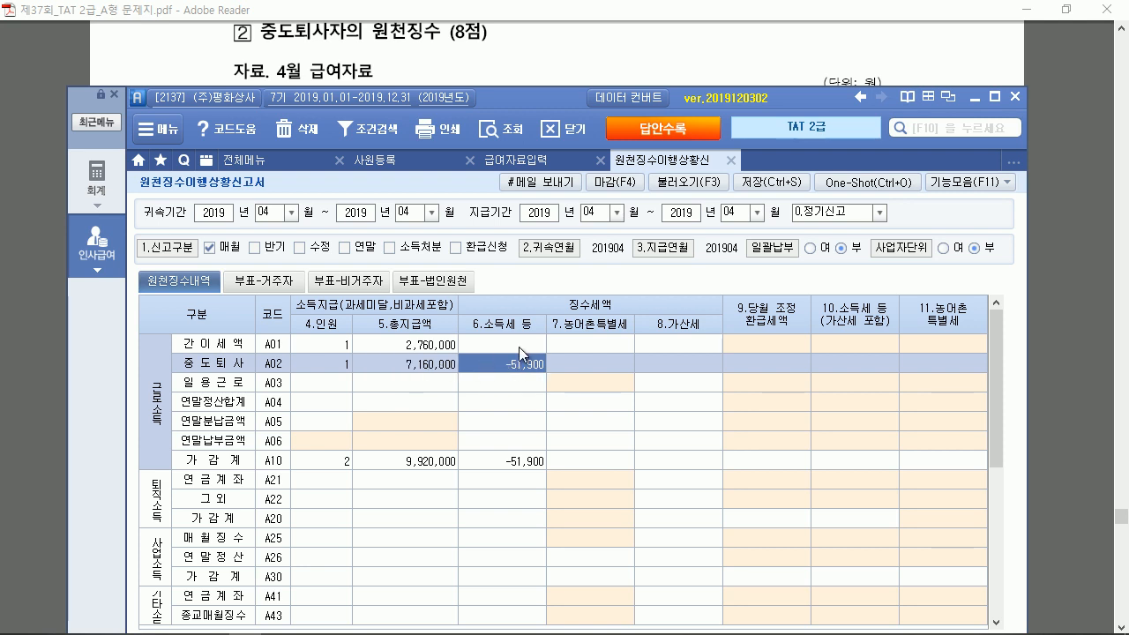
{"action": "left_click", "coordinate": [450, 346]}
{"action": "left_click", "coordinate": [444, 361]}
{"action": "left_click", "coordinate": [443, 346]}
{"action": "left_click", "coordinate": [440, 361]}
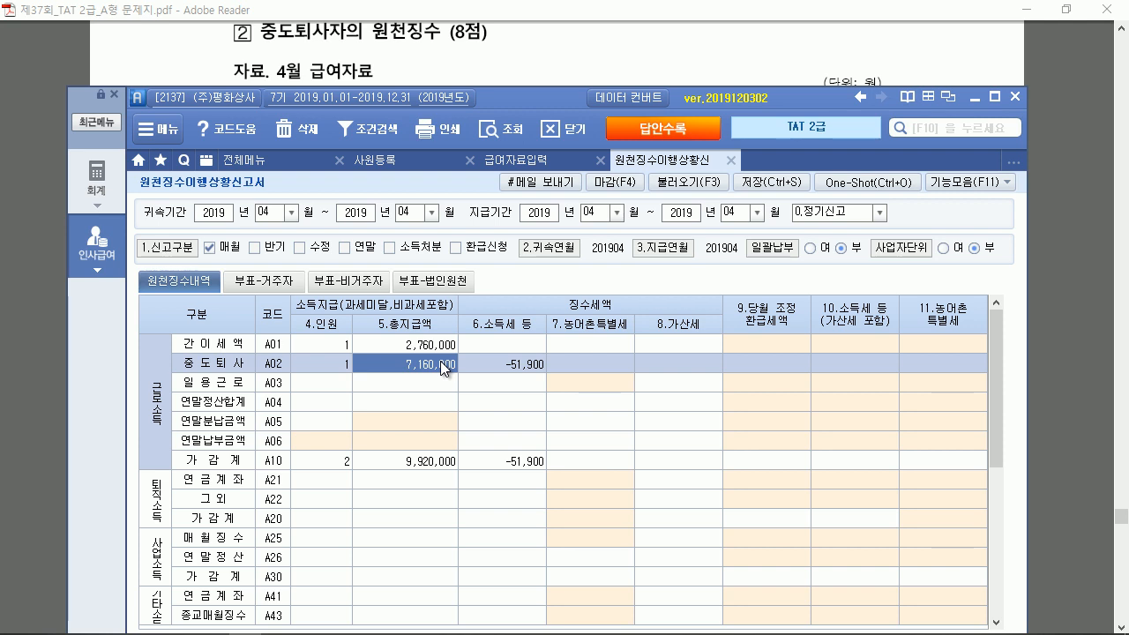
Save the withholding status report and close (마감) it
{"action": "left_click", "coordinate": [769, 184]}
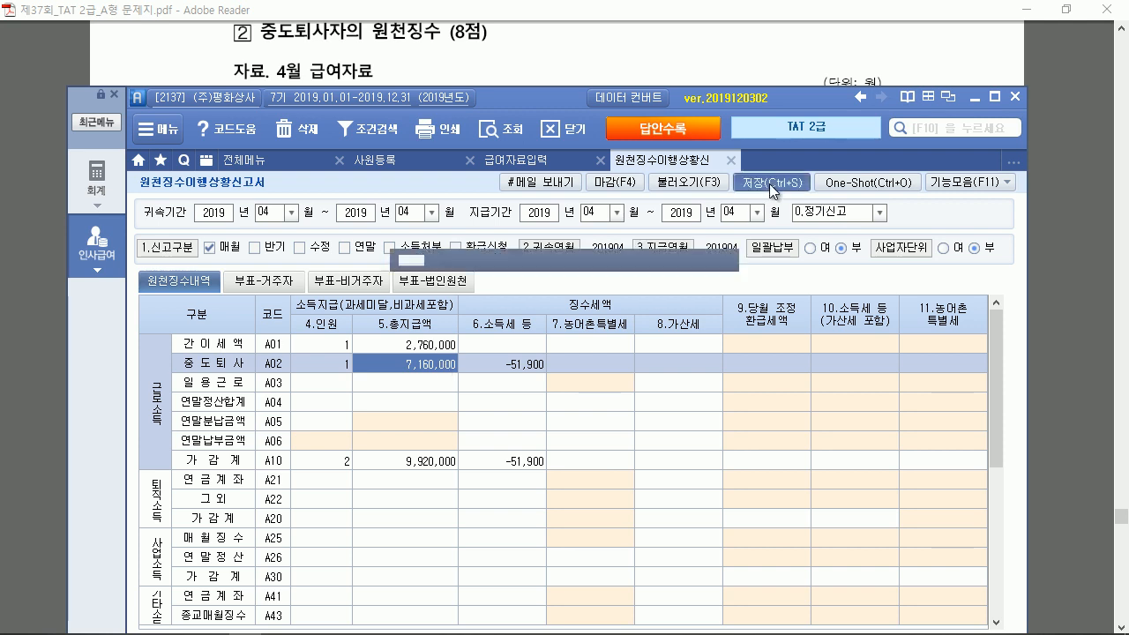
{"action": "left_click", "coordinate": [527, 367]}
{"action": "left_click", "coordinate": [613, 182]}
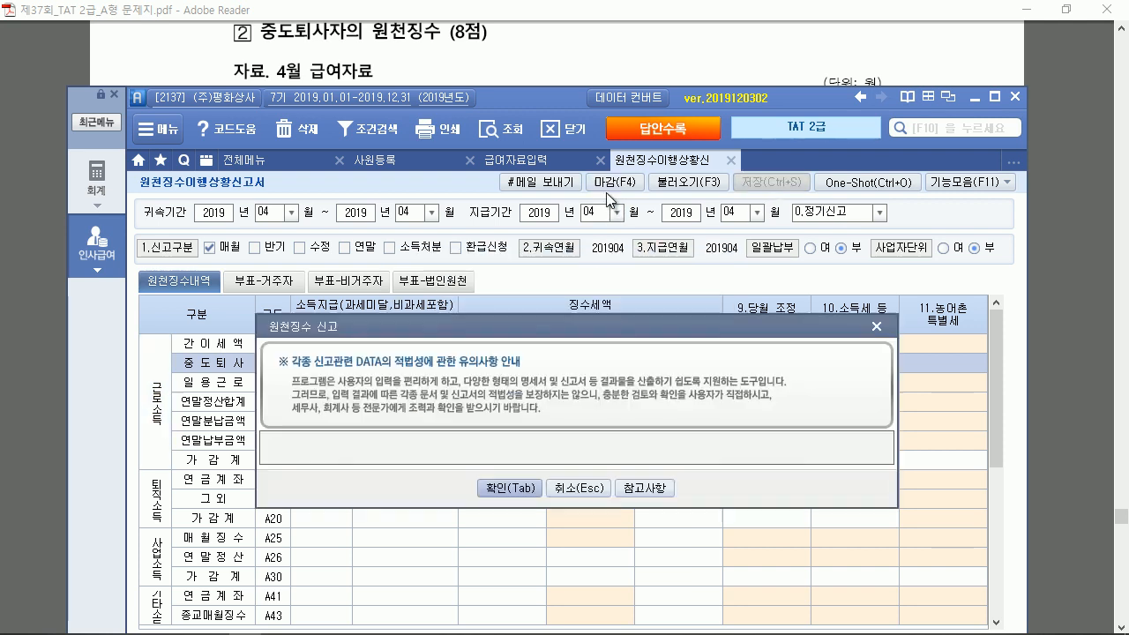
{"action": "left_click", "coordinate": [526, 488]}
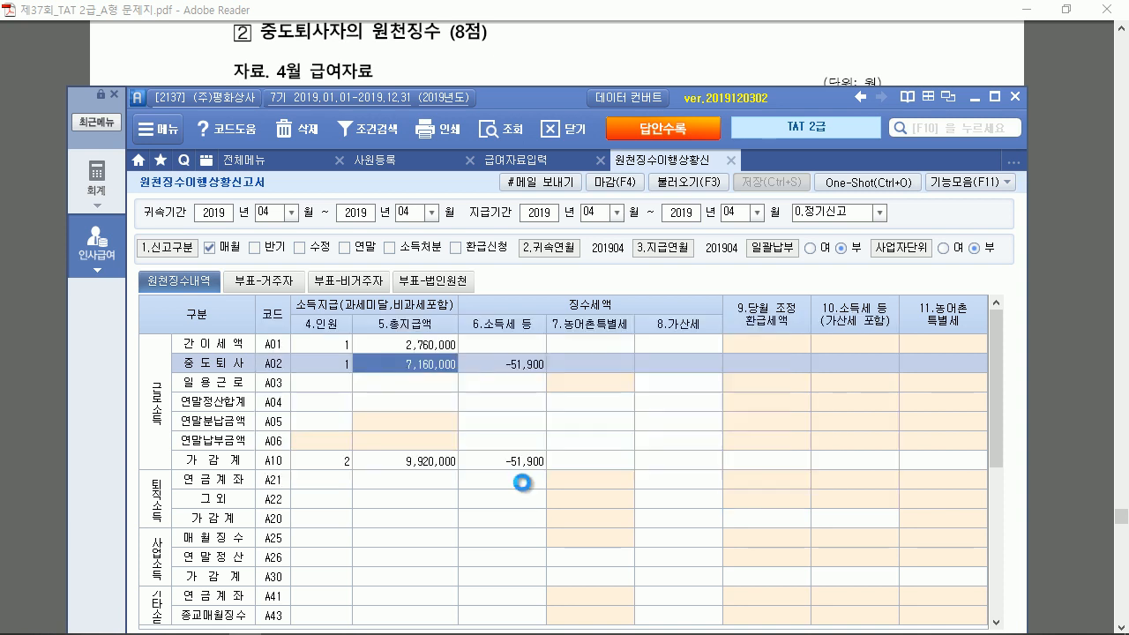
{"action": "left_click", "coordinate": [538, 368]}
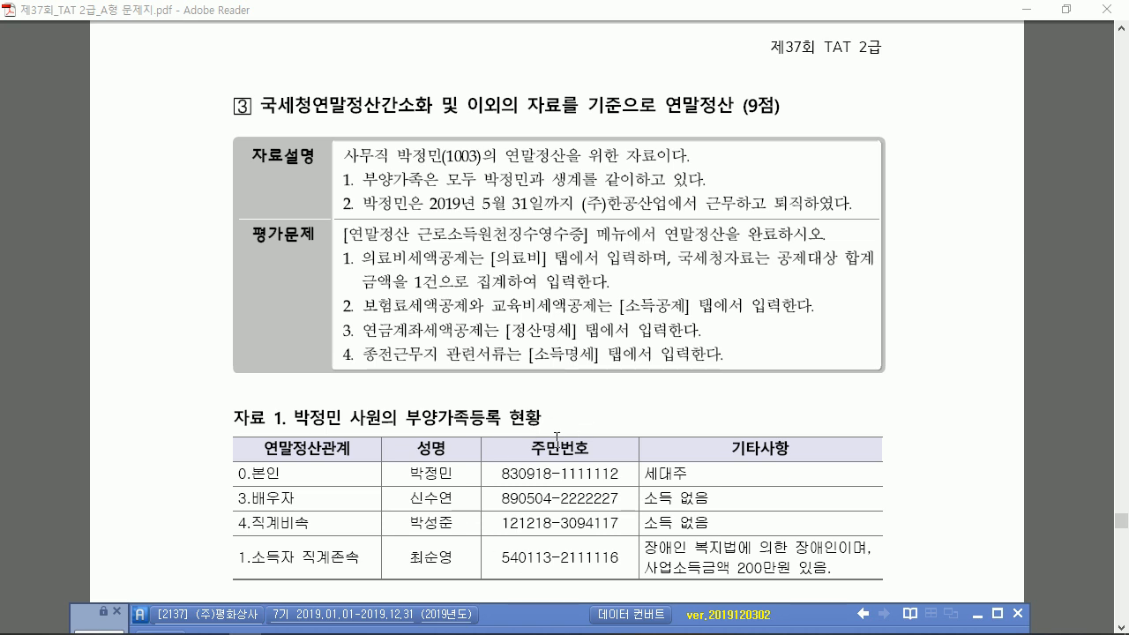
Scroll the exam PDF to problem 3, then open 사원등록 from Smart A's full menu
{"action": "scroll", "coordinate": [501, 297], "scroll_direction": "down", "scroll_amount": 2}
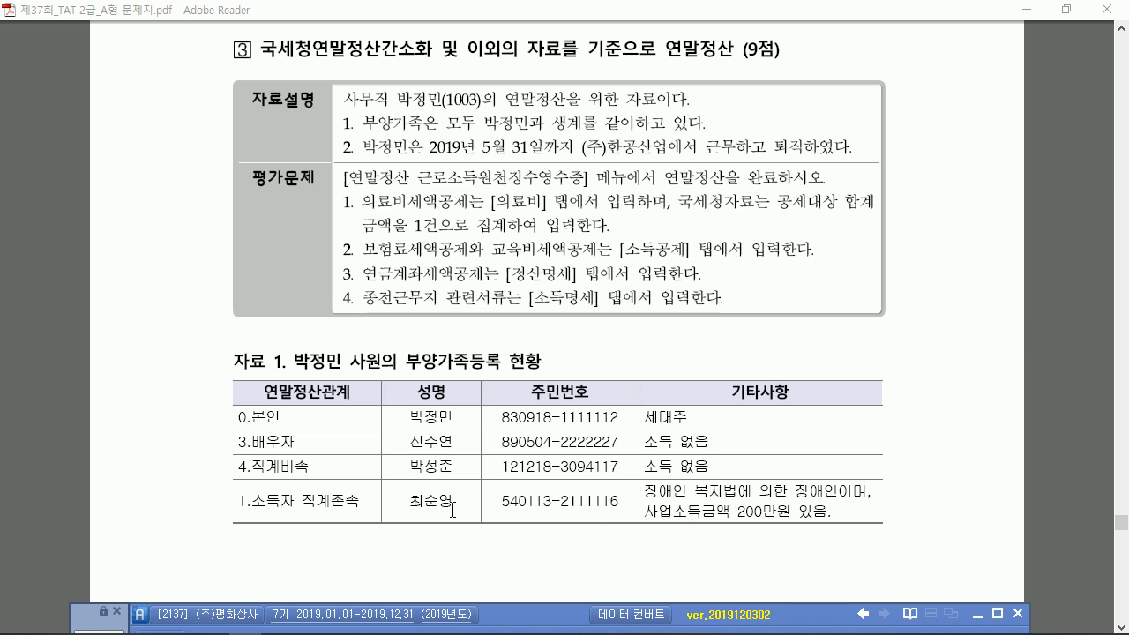
{"action": "left_click_drag", "start_coordinate": [509, 612], "coordinate": [512, 117]}
{"action": "left_click", "coordinate": [264, 259]}
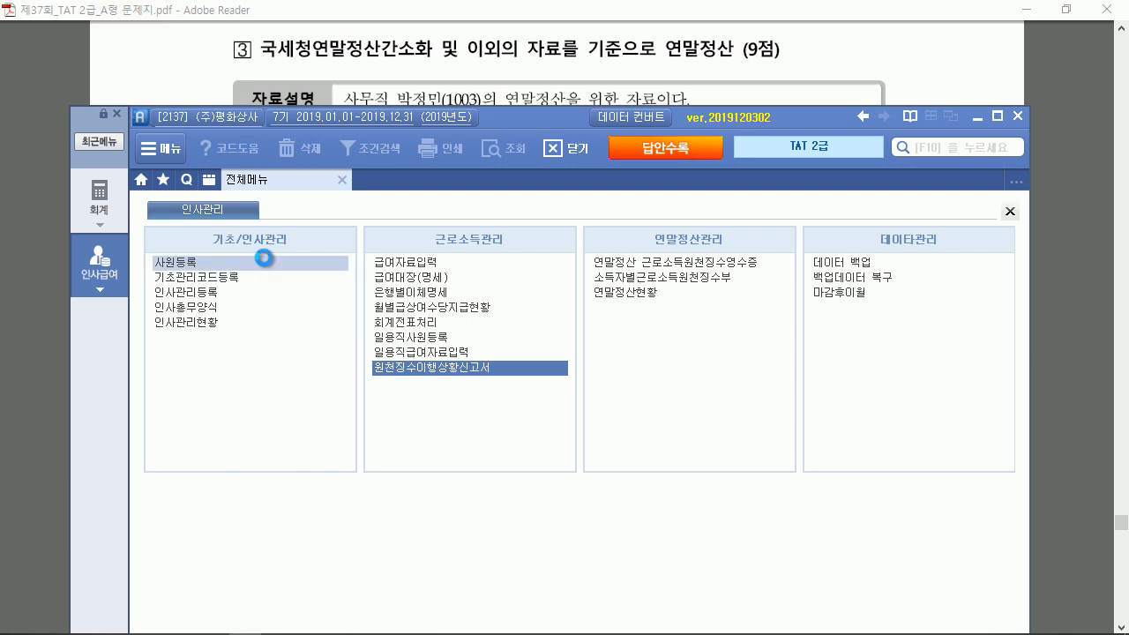
Review employee 1003's dependants and their basic deduction codes
{"action": "left_click", "coordinate": [269, 289]}
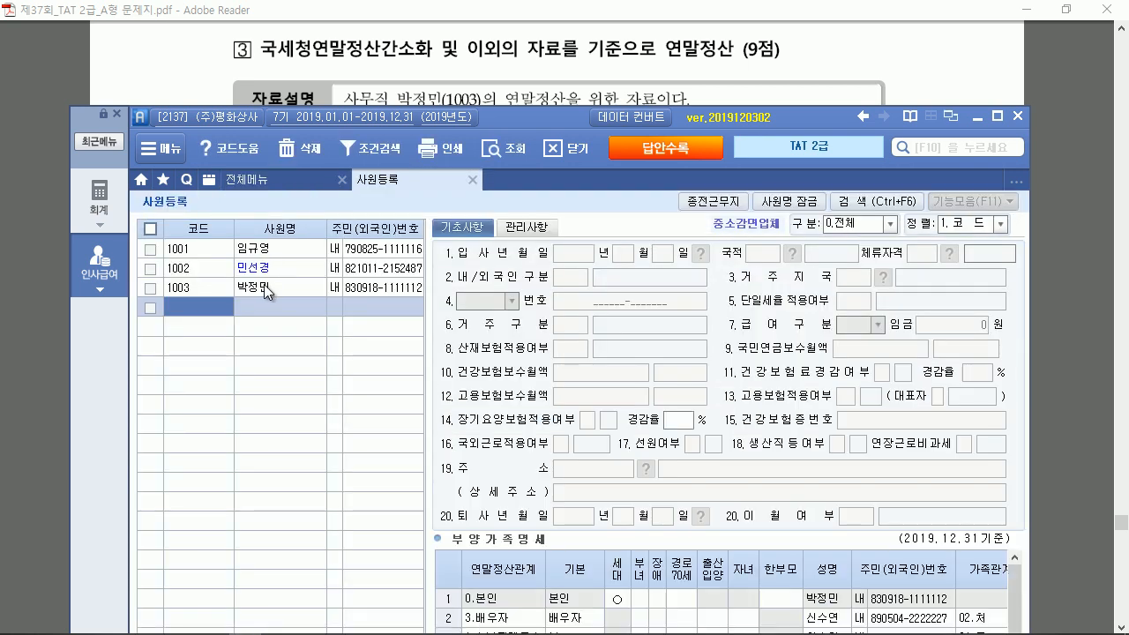
{"action": "double_click", "coordinate": [519, 124]}
{"action": "scroll", "coordinate": [641, 499], "scroll_direction": "down", "scroll_amount": 1}
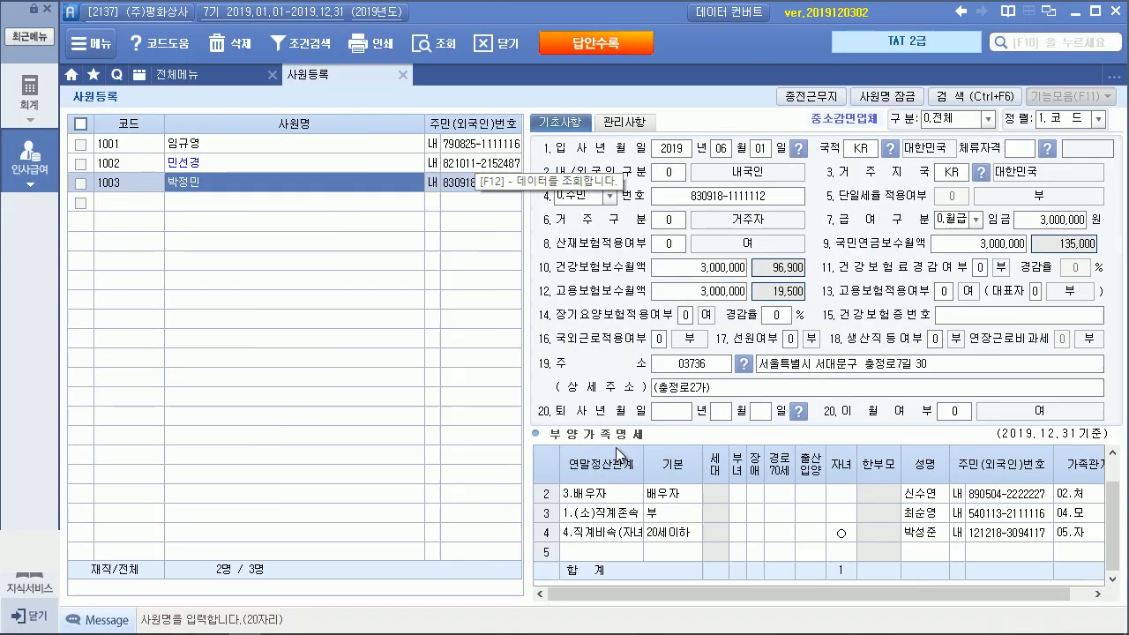
{"action": "left_click", "coordinate": [670, 496]}
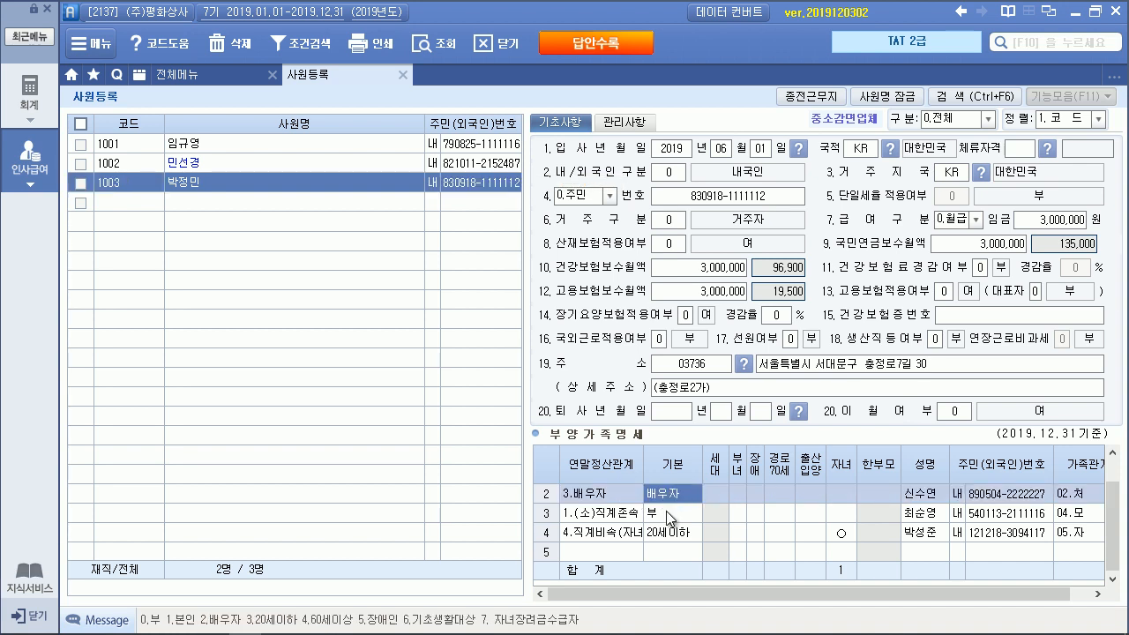
{"action": "left_click", "coordinate": [666, 511]}
{"action": "left_click", "coordinate": [669, 534]}
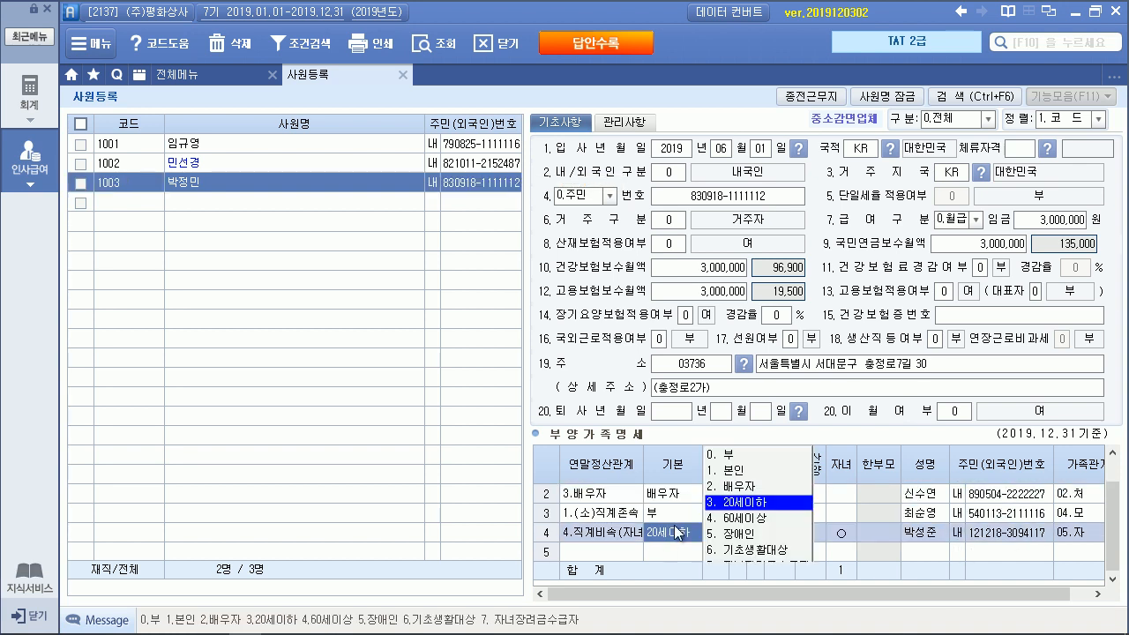
{"action": "scroll", "coordinate": [683, 508], "scroll_direction": "up", "scroll_amount": 1}
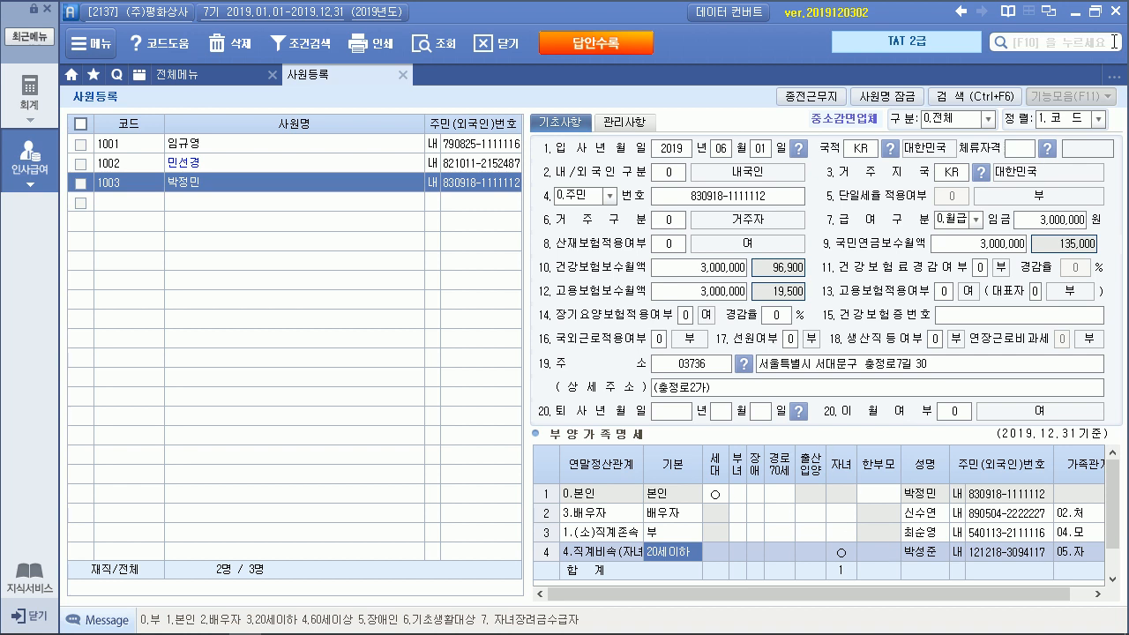
Close 사원등록 and shrink the Smart A window to reveal the PDF
{"action": "left_click", "coordinate": [403, 75]}
{"action": "left_click", "coordinate": [1096, 11]}
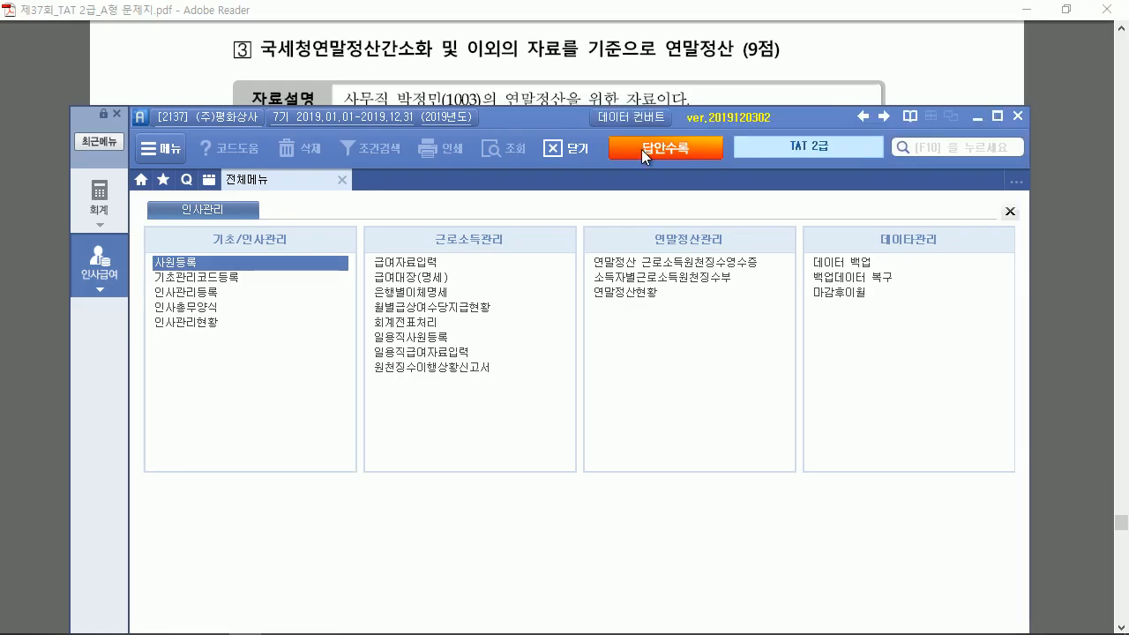
{"action": "left_click_drag", "start_coordinate": [564, 119], "coordinate": [571, 522]}
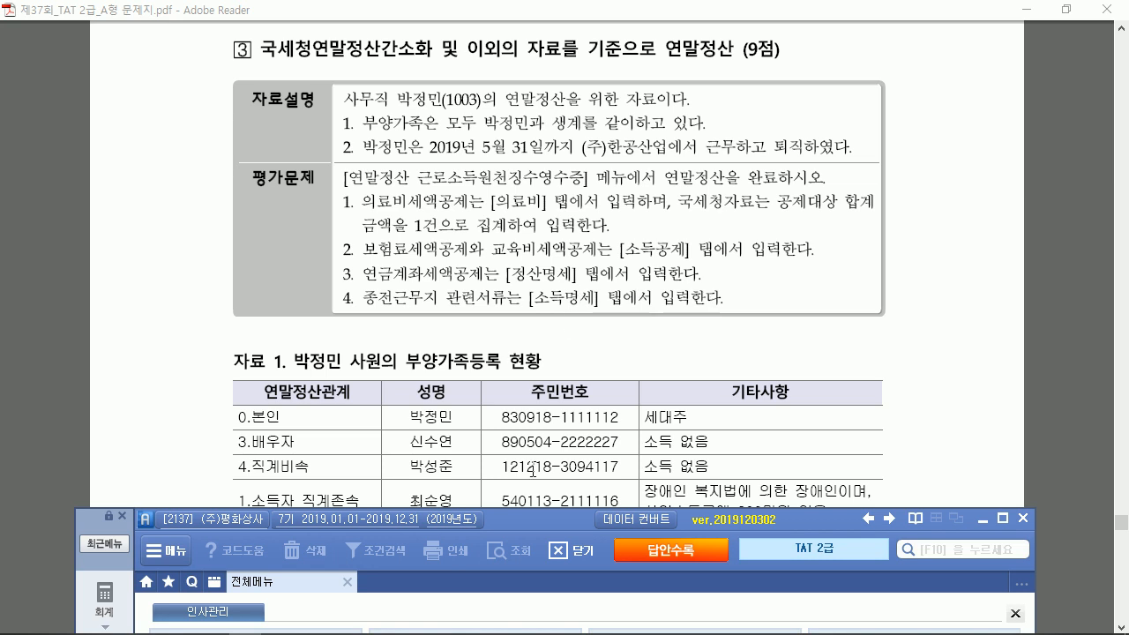
Open employee 1003's settlement receipt (31,000,000 pay) and add a 종전근무지 column under 소득명세
{"action": "double_click", "coordinate": [550, 526]}
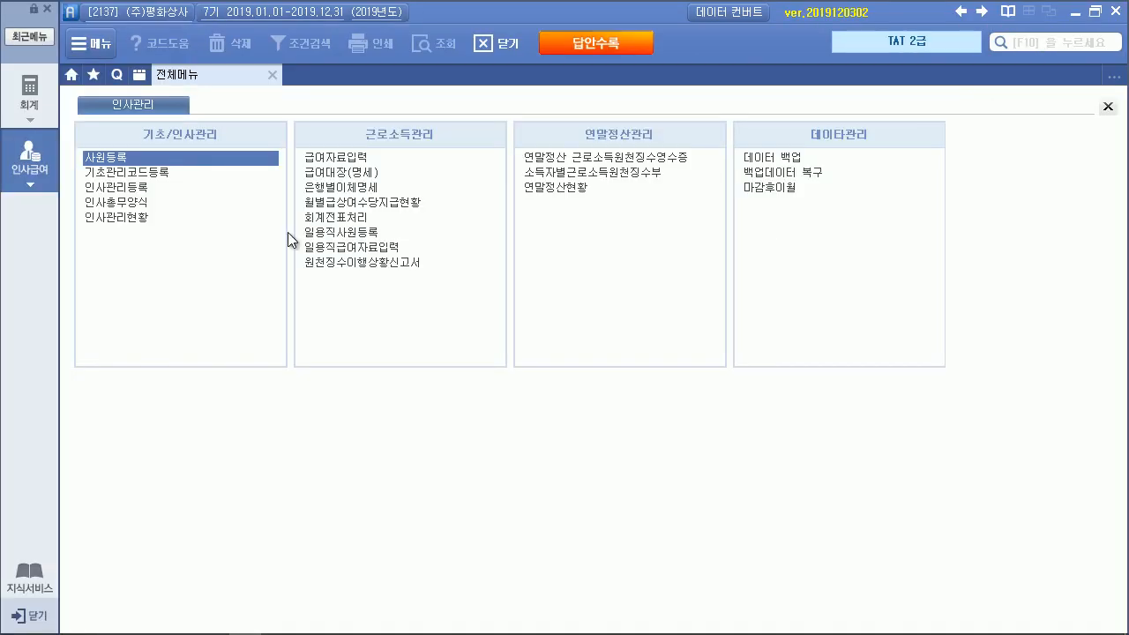
{"action": "left_click", "coordinate": [555, 159]}
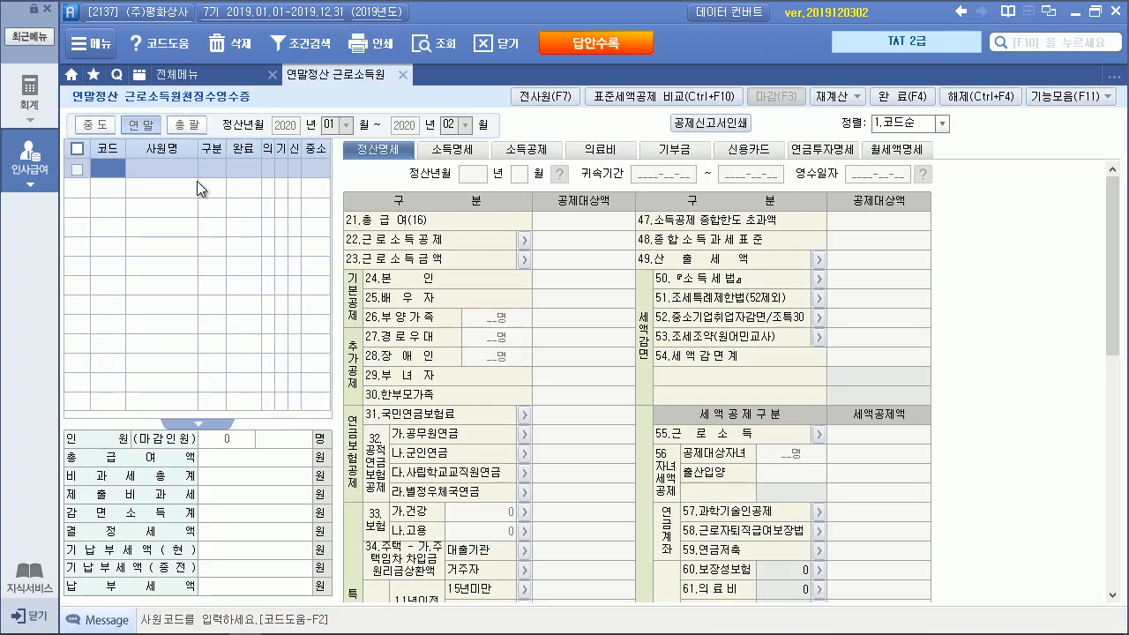
{"action": "key", "text": "F2"}
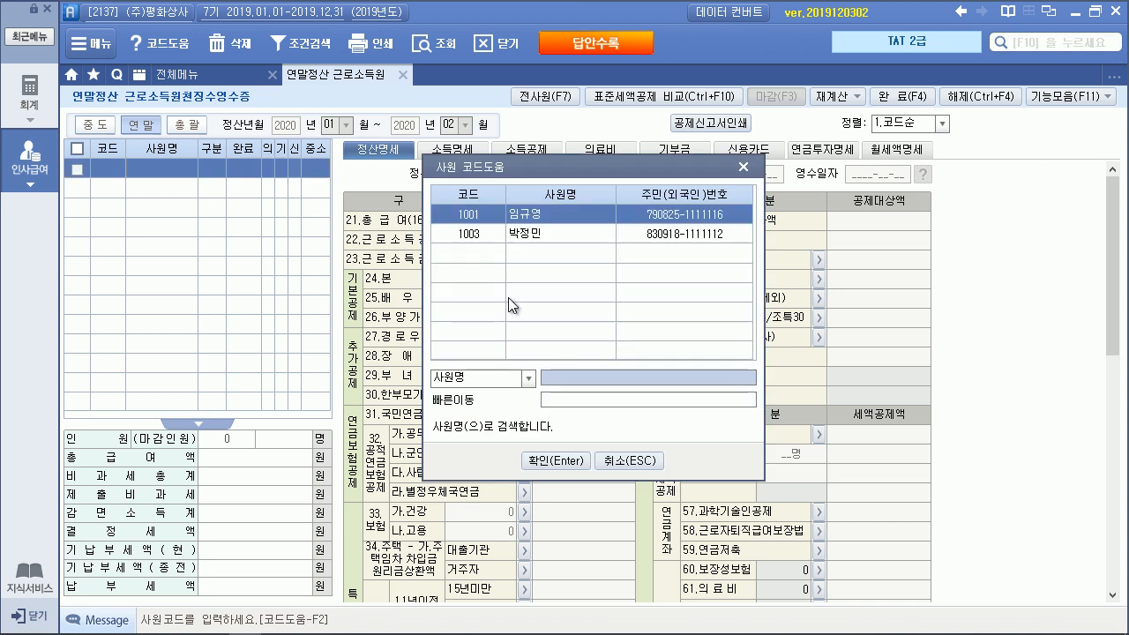
{"action": "double_click", "coordinate": [526, 236]}
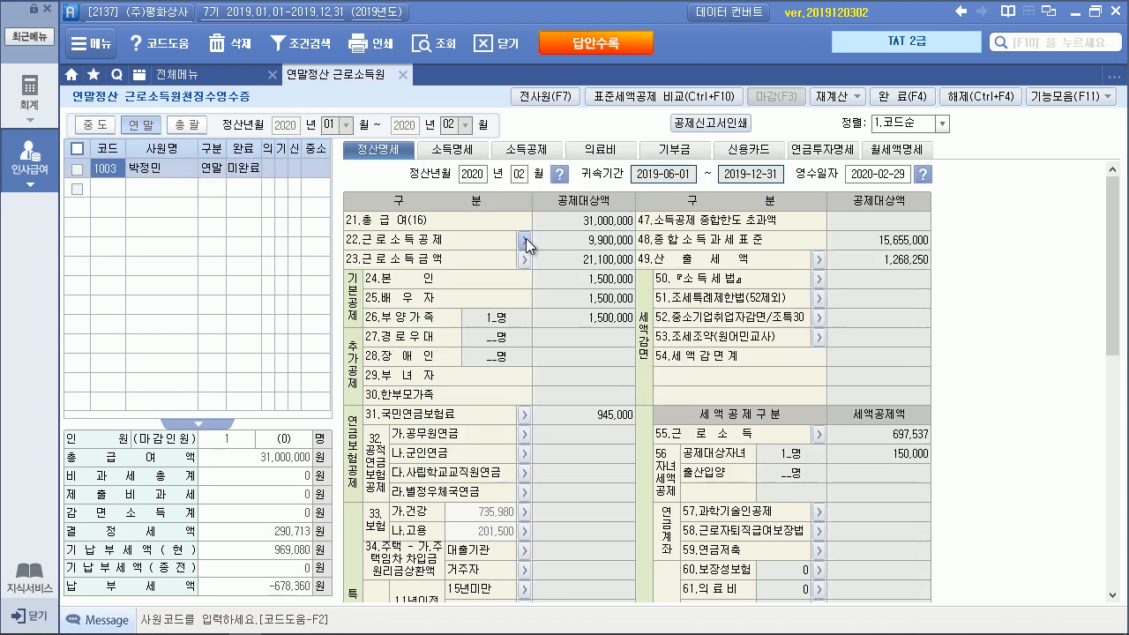
{"action": "left_click", "coordinate": [599, 222]}
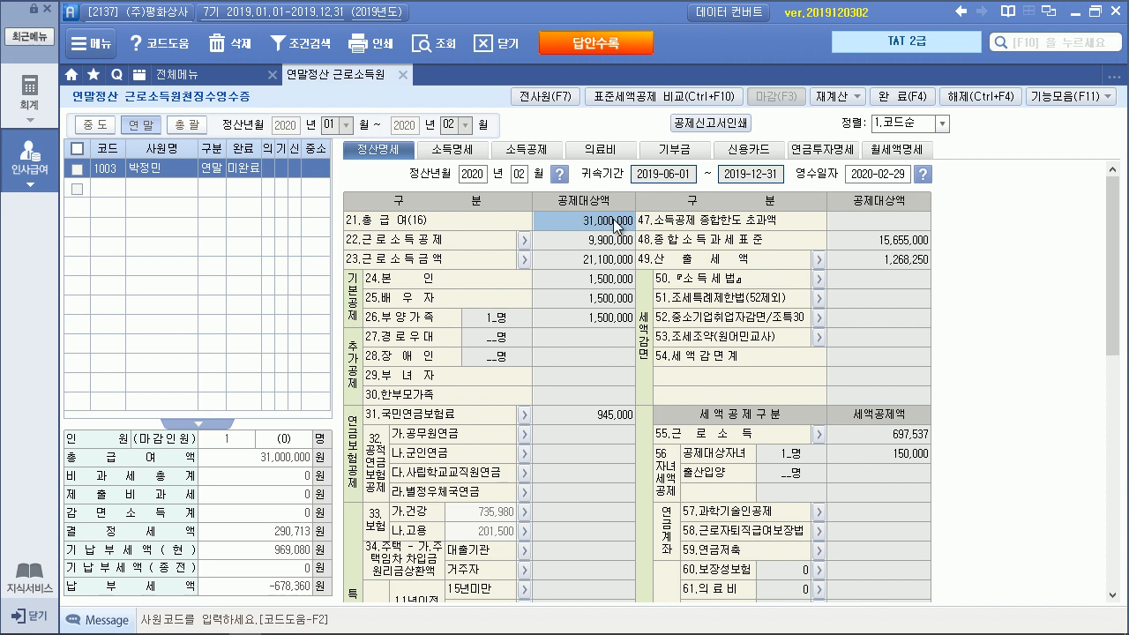
{"action": "left_click", "coordinate": [457, 152]}
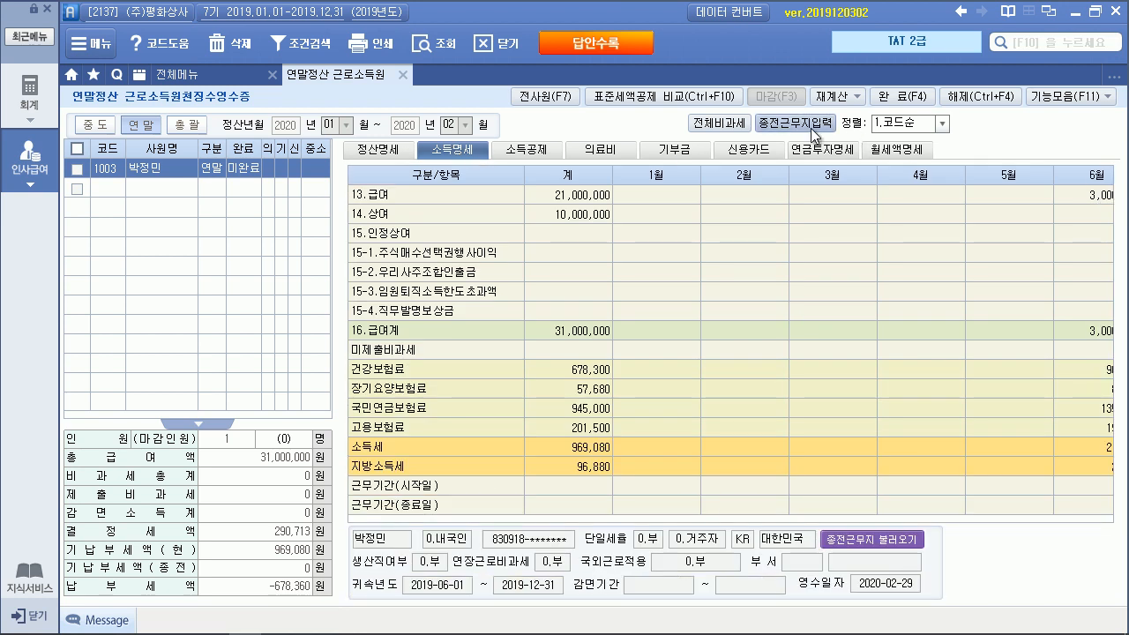
{"action": "left_click", "coordinate": [796, 122]}
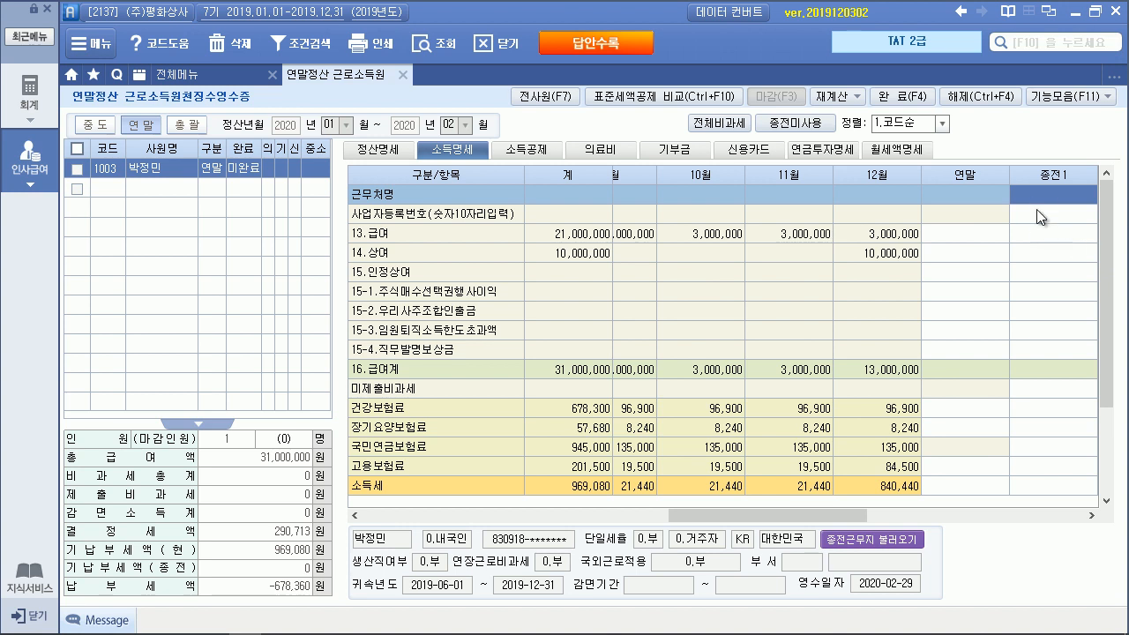
Scroll the PDF to the previous employer's receipt, marking its name, number and 3,000,000 bonus
{"action": "key", "text": "alt+Tab"}
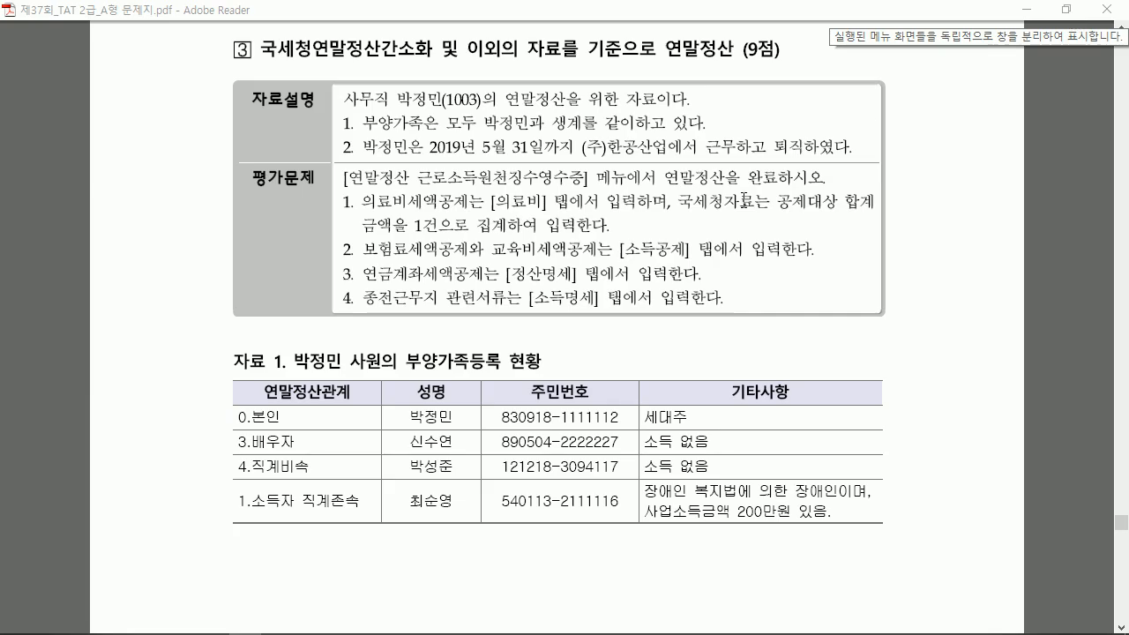
{"action": "scroll", "coordinate": [647, 294], "scroll_direction": "down", "scroll_amount": 2}
{"action": "scroll", "coordinate": [646, 294], "scroll_direction": "down", "scroll_amount": 10}
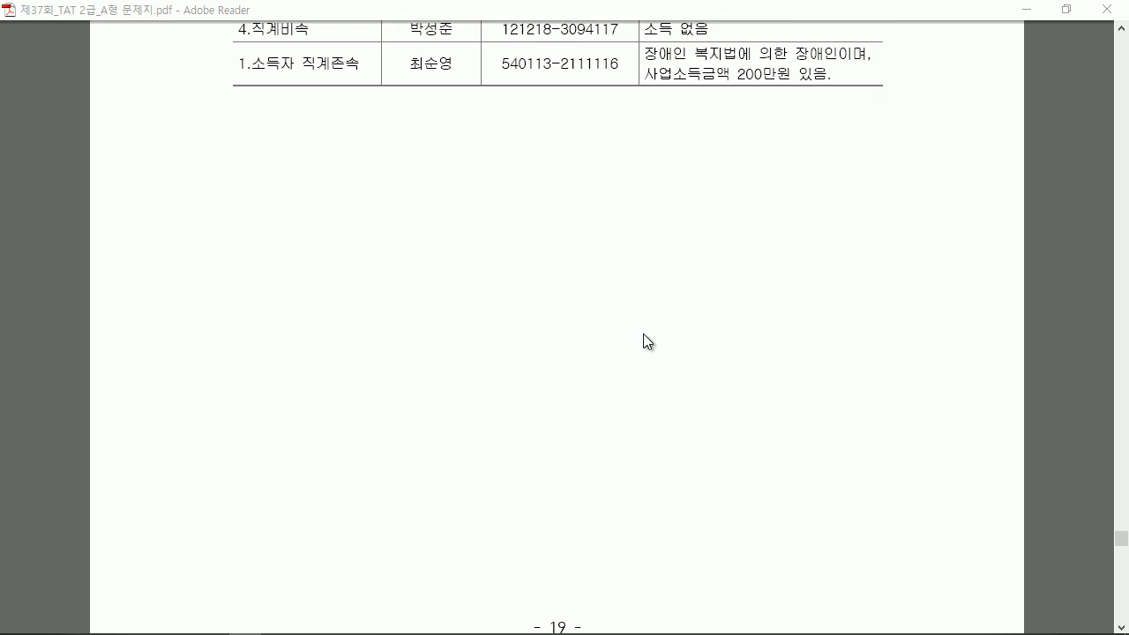
{"action": "scroll", "coordinate": [643, 335], "scroll_direction": "down", "scroll_amount": 5}
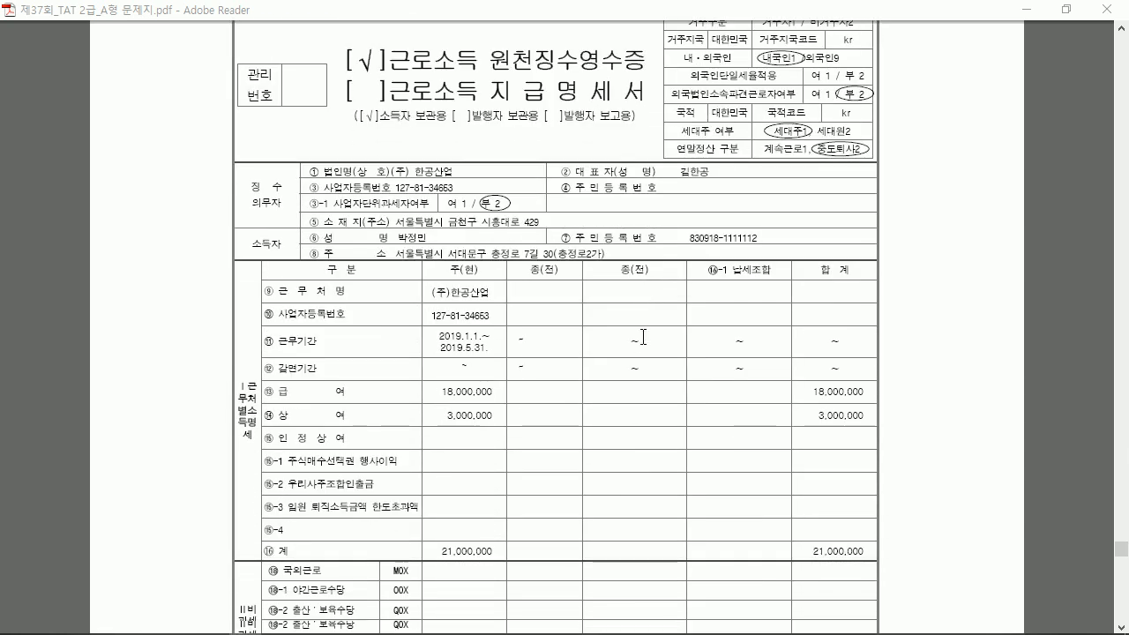
{"action": "scroll", "coordinate": [642, 337], "scroll_direction": "down", "scroll_amount": 1}
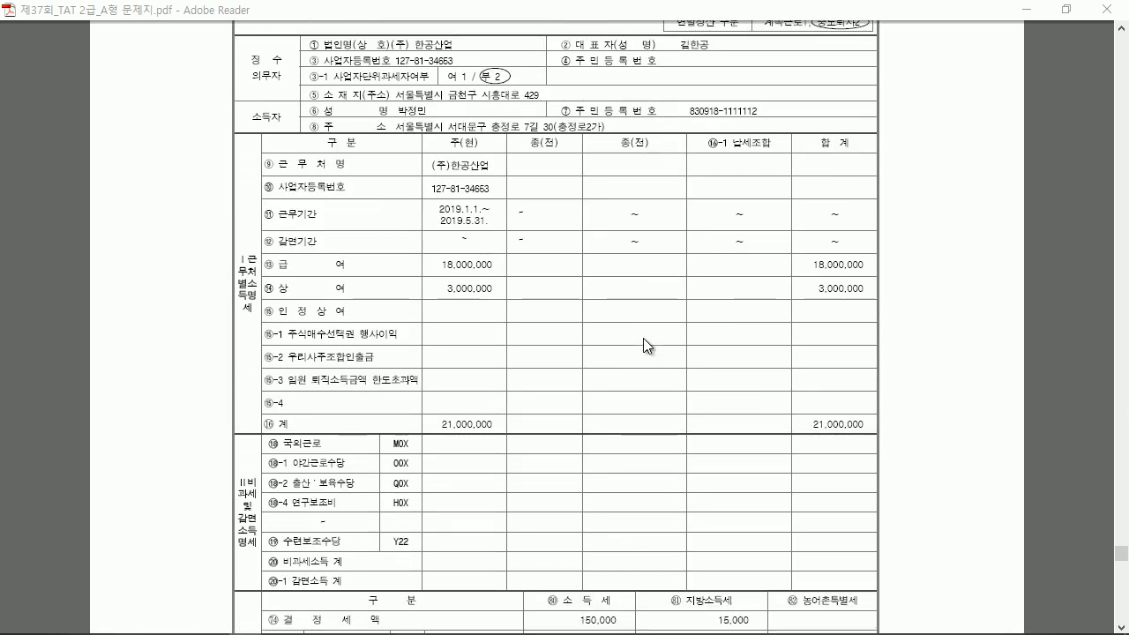
{"action": "scroll", "coordinate": [563, 292], "scroll_direction": "down", "scroll_amount": 1}
{"action": "scroll", "coordinate": [563, 292], "scroll_direction": "down", "scroll_amount": 2}
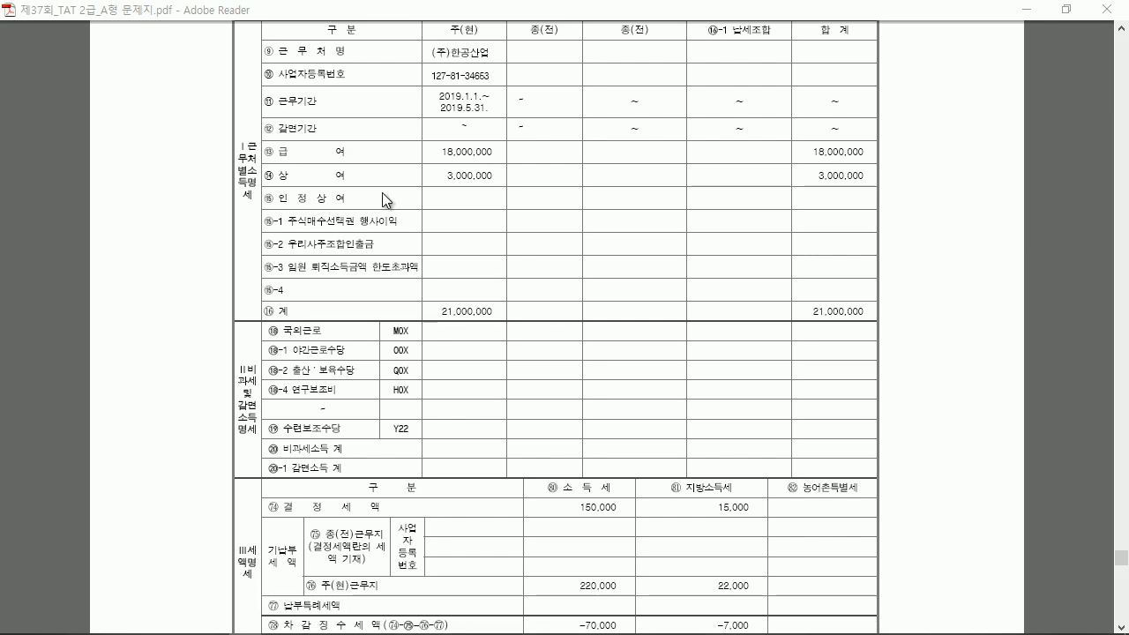
{"action": "mouse_move", "coordinate": [497, 47]}
{"action": "left_mouse_down"}
{"action": "mouse_move", "coordinate": [513, 42]}
{"action": "mouse_move", "coordinate": [517, 72]}
{"action": "mouse_move", "coordinate": [495, 115]}
{"action": "mouse_move", "coordinate": [513, 140]}
{"action": "left_mouse_up"}
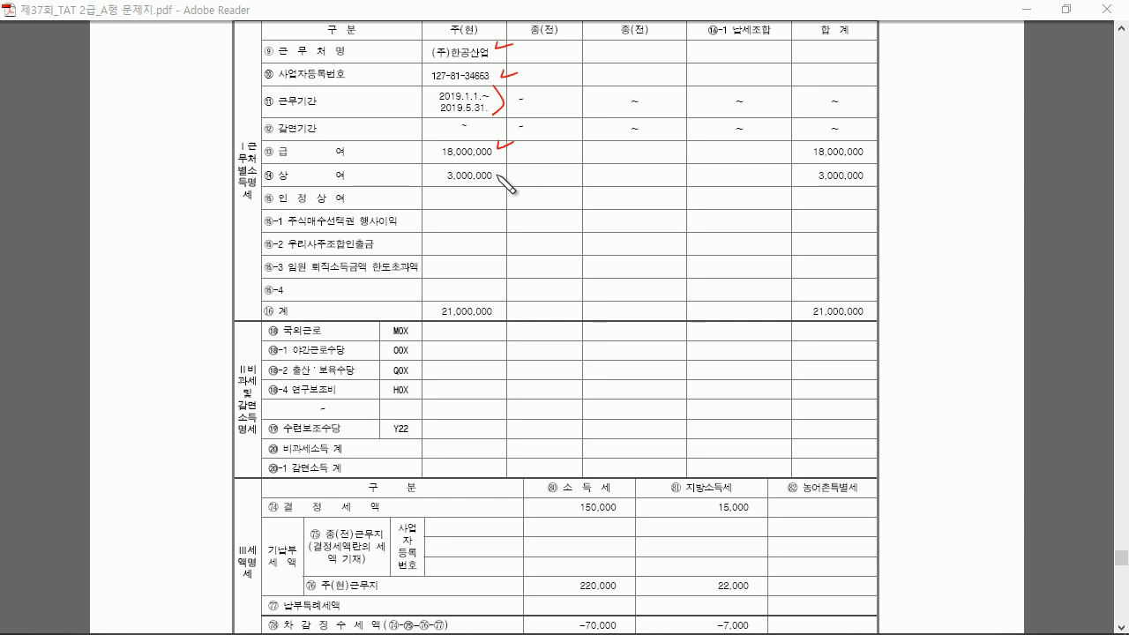
{"action": "left_click_drag", "start_coordinate": [474, 175], "coordinate": [491, 174]}
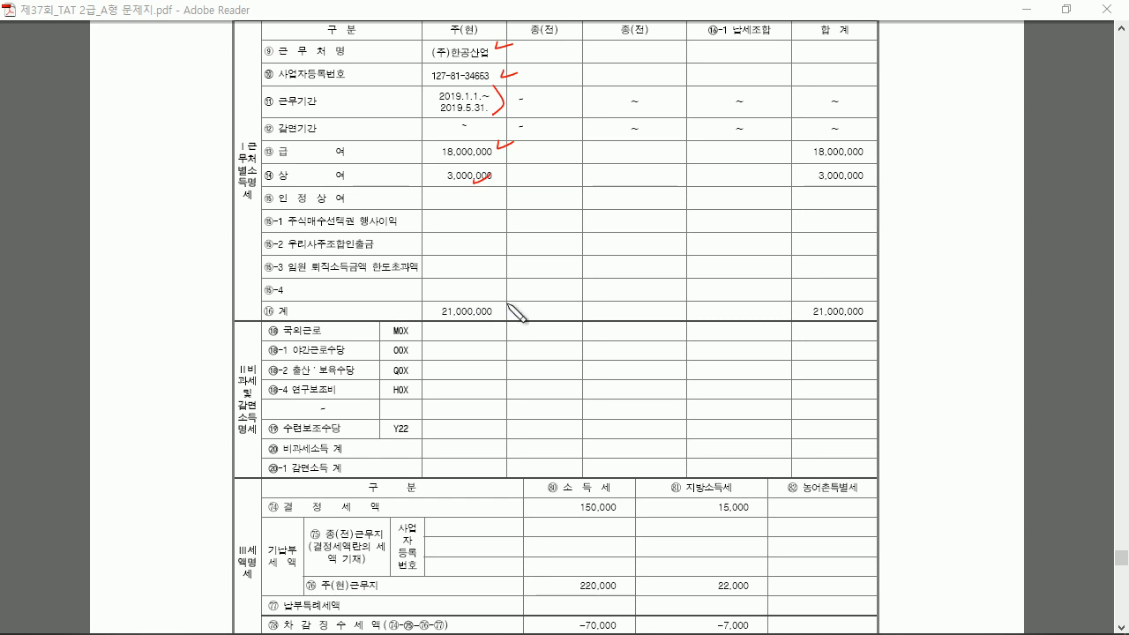
{"action": "key", "text": "e"}
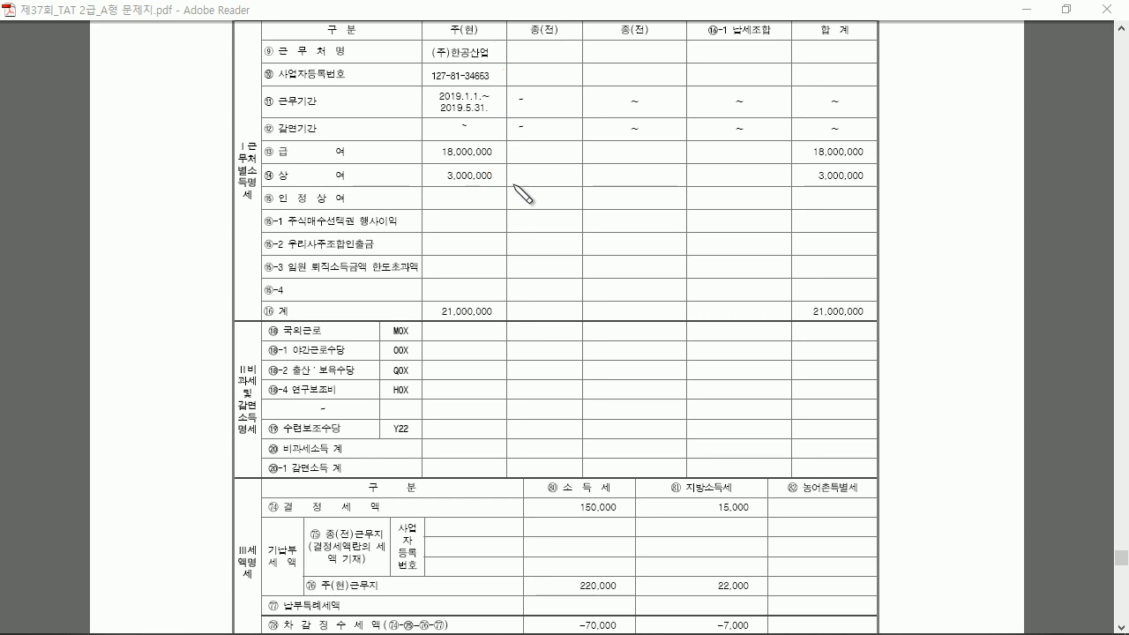
{"action": "scroll", "coordinate": [512, 183], "scroll_direction": "down", "scroll_amount": 3}
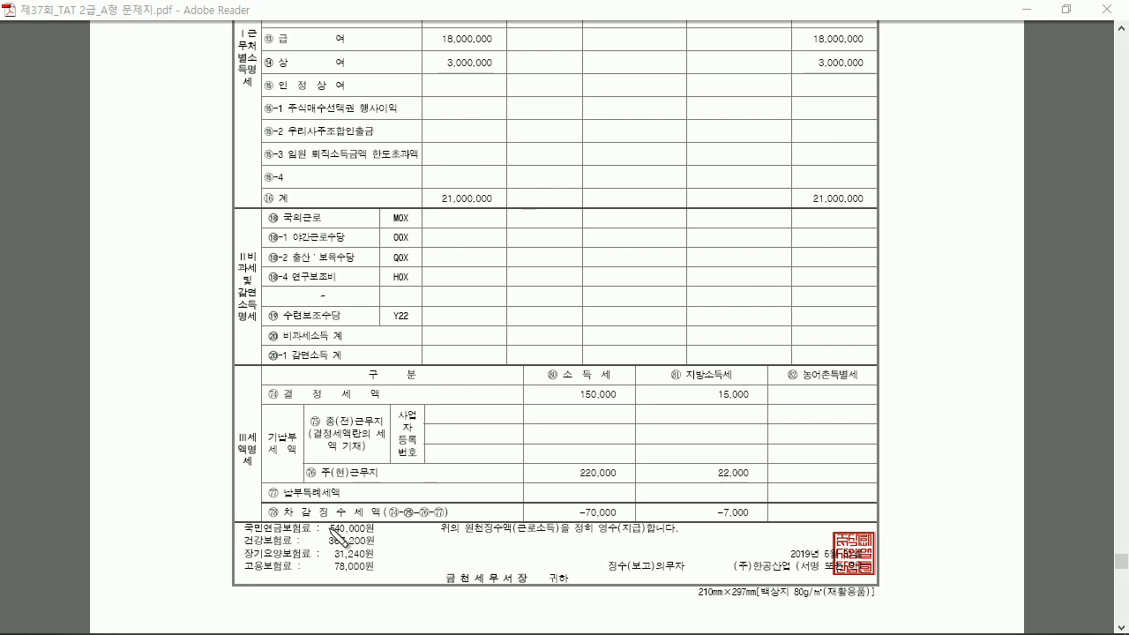
Mark premiums 540,000, 367,200, 31,240, 78,000 and taxes 150,000/15,000, 220,000, −70,000, then clear annotations
{"action": "mouse_move", "coordinate": [328, 530]}
{"action": "left_mouse_down"}
{"action": "mouse_move", "coordinate": [370, 531]}
{"action": "mouse_move", "coordinate": [374, 545]}
{"action": "left_mouse_up"}
{"action": "left_click_drag", "start_coordinate": [333, 558], "coordinate": [372, 557]}
{"action": "left_click_drag", "start_coordinate": [331, 571], "coordinate": [374, 570]}
{"action": "left_click_drag", "start_coordinate": [377, 534], "coordinate": [370, 577]}
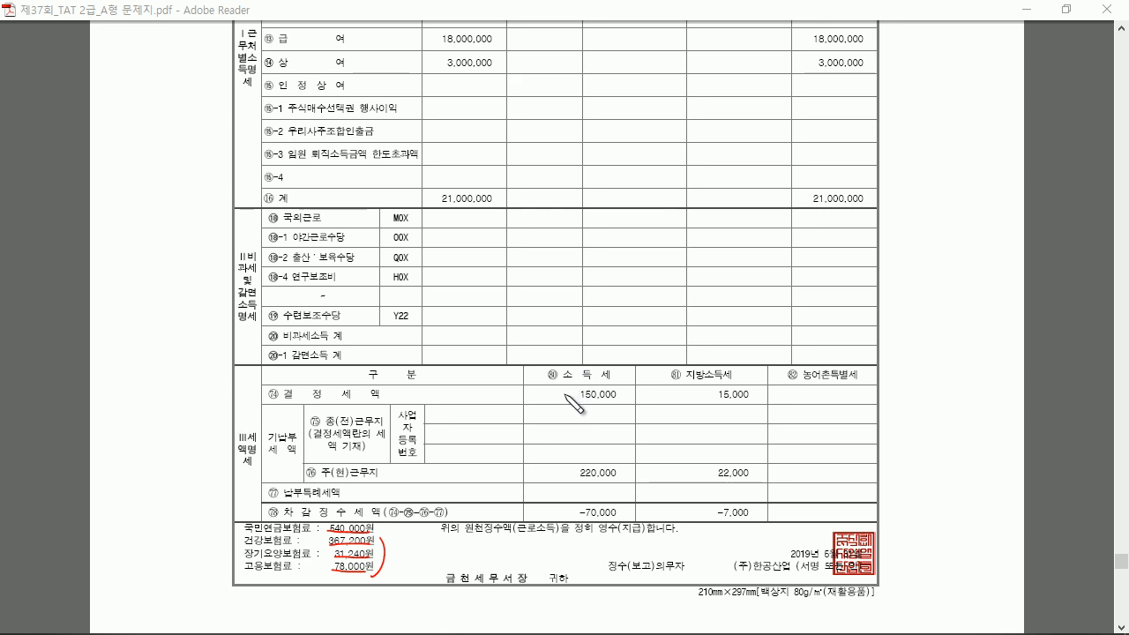
{"action": "left_click_drag", "start_coordinate": [572, 384], "coordinate": [587, 381]}
{"action": "left_click_drag", "start_coordinate": [557, 470], "coordinate": [568, 466]}
{"action": "left_click_drag", "start_coordinate": [567, 506], "coordinate": [575, 509]}
{"action": "mouse_move", "coordinate": [369, 408]}
{"action": "left_mouse_down"}
{"action": "mouse_move", "coordinate": [278, 409]}
{"action": "mouse_move", "coordinate": [386, 397]}
{"action": "left_mouse_up"}
{"action": "mouse_move", "coordinate": [620, 407]}
{"action": "left_mouse_down"}
{"action": "mouse_move", "coordinate": [578, 404]}
{"action": "mouse_move", "coordinate": [634, 407]}
{"action": "left_mouse_up"}
{"action": "left_click_drag", "start_coordinate": [746, 415], "coordinate": [742, 411]}
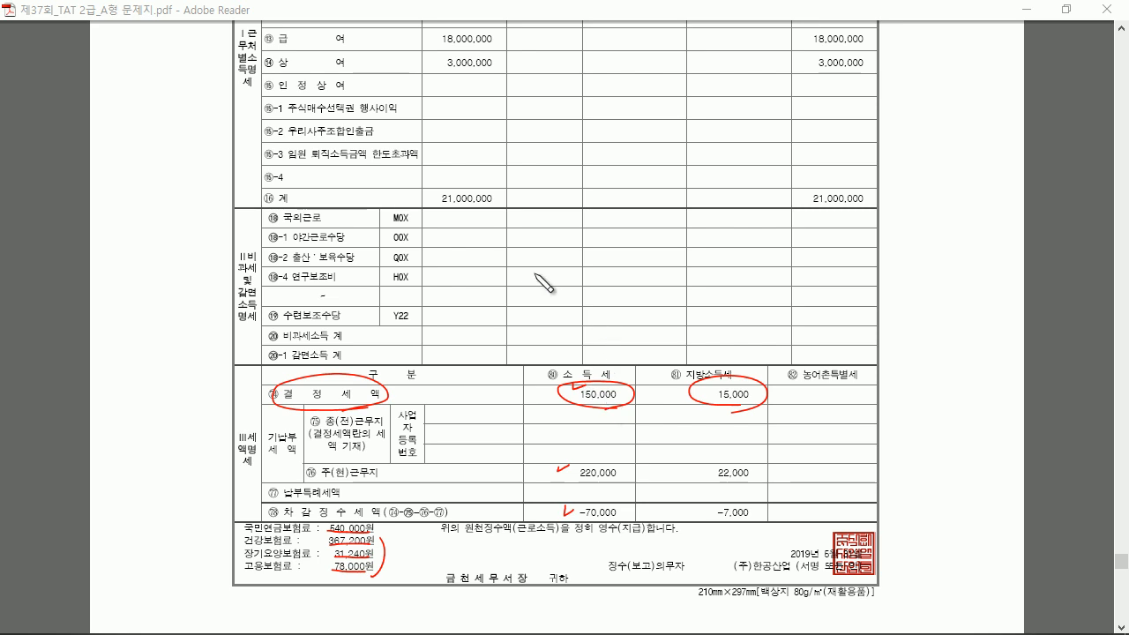
{"action": "key", "text": "Escape"}
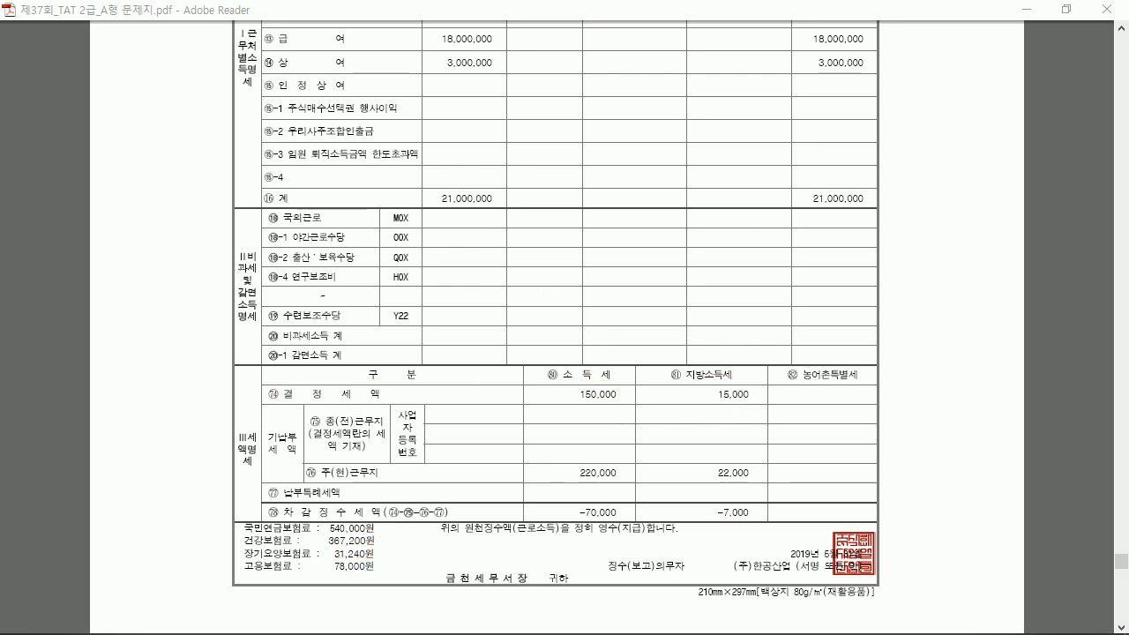
Enter previous employer (주)한공산업, its registration number, salary 18,000,000 and bonus 3,000,000
{"action": "left_click", "coordinate": [249, 620]}
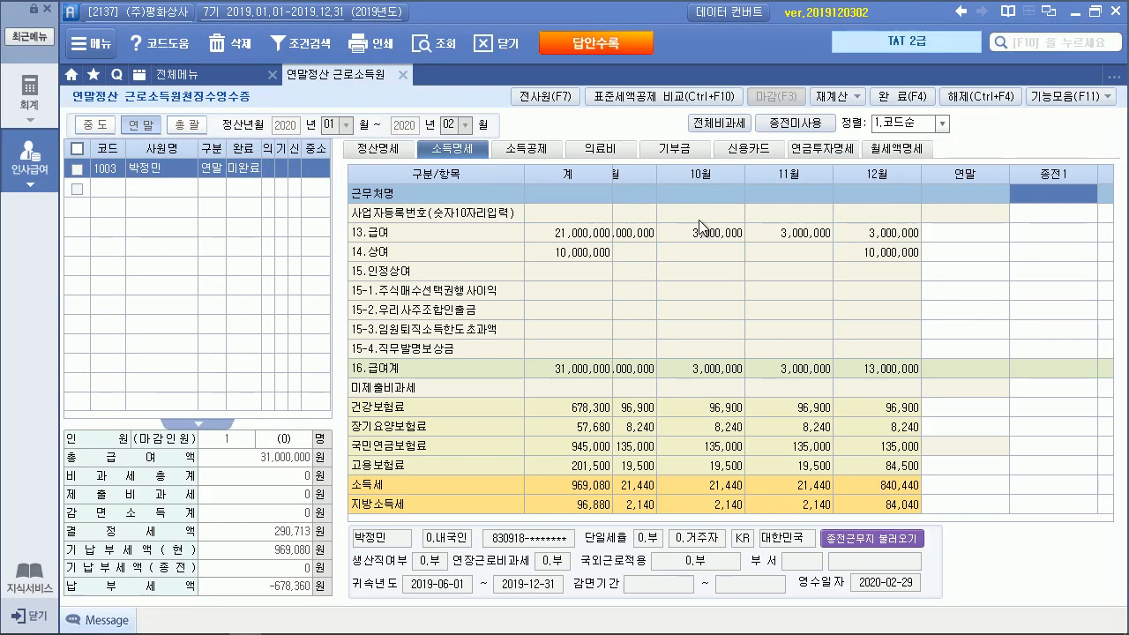
{"action": "type", "text": "("}
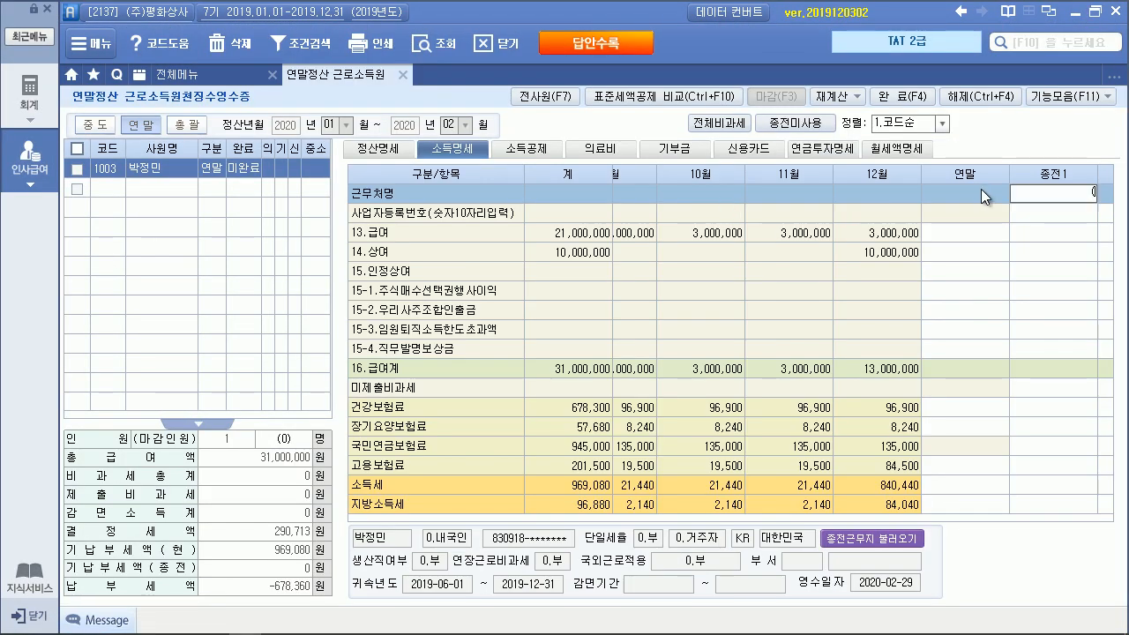
{"action": "type", "text": "주)한고산어"}
{"action": "key", "text": "BackSpace"}
{"action": "key", "text": "BackSpace"}
{"action": "key", "text": "BackSpace"}
{"action": "key", "text": "BackSpace"}
{"action": "type", "text": "공산업"}
{"action": "key", "text": "Return"}
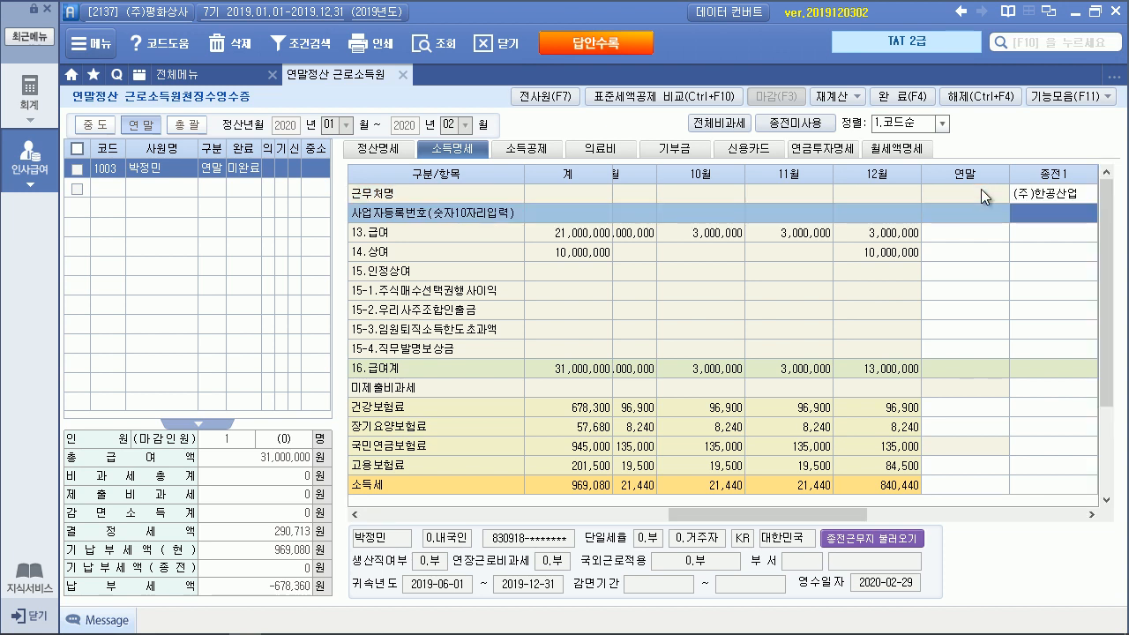
{"action": "key", "text": "Return"}
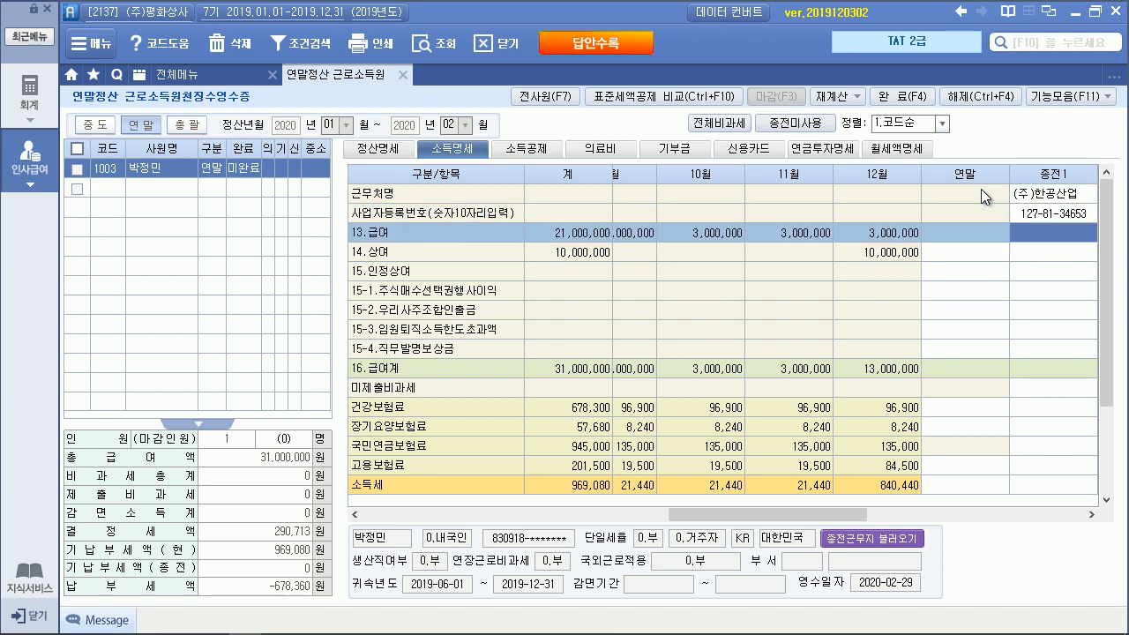
{"action": "type", "text": "18000000"}
{"action": "key", "text": "Return"}
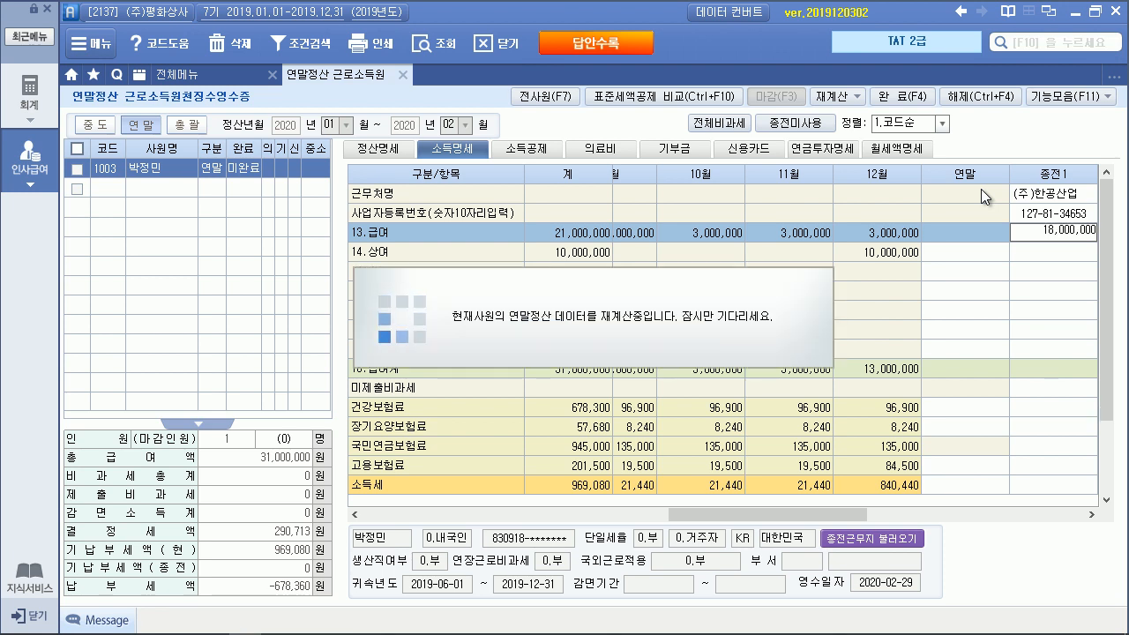
{"action": "type", "text": "3000000"}
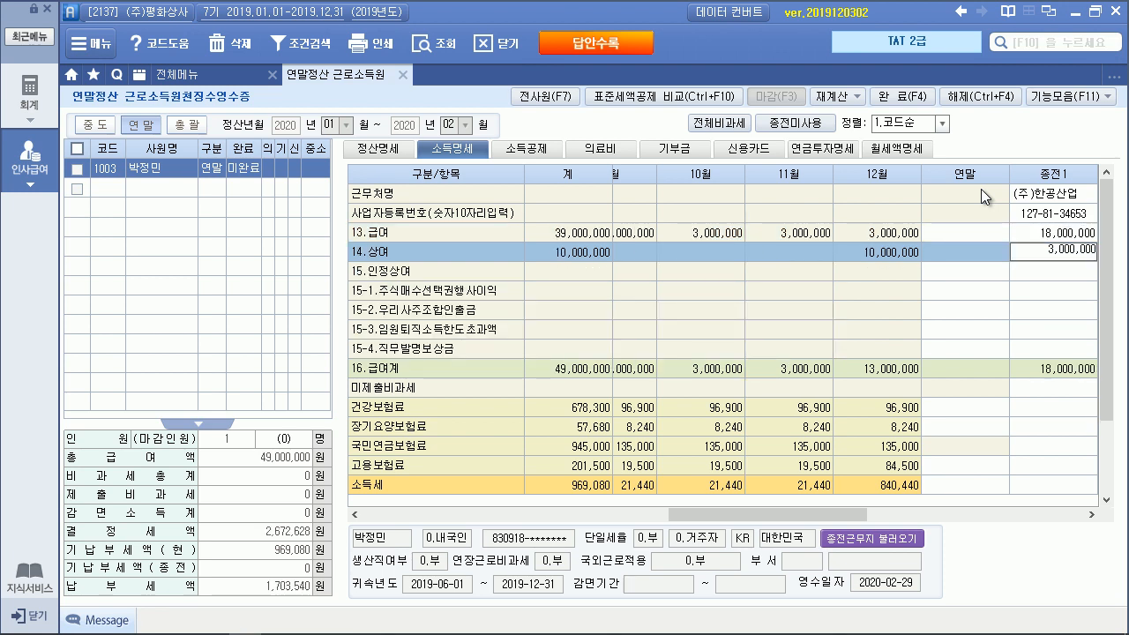
{"action": "key", "text": "Return"}
{"action": "key", "text": "Return"}
{"action": "key", "text": "Return"}
{"action": "key", "text": "Return"}
{"action": "key", "text": "Return"}
{"action": "key", "text": "Return"}
{"action": "key", "text": "Return"}
{"action": "key", "text": "Return"}
{"action": "key", "text": "Return"}
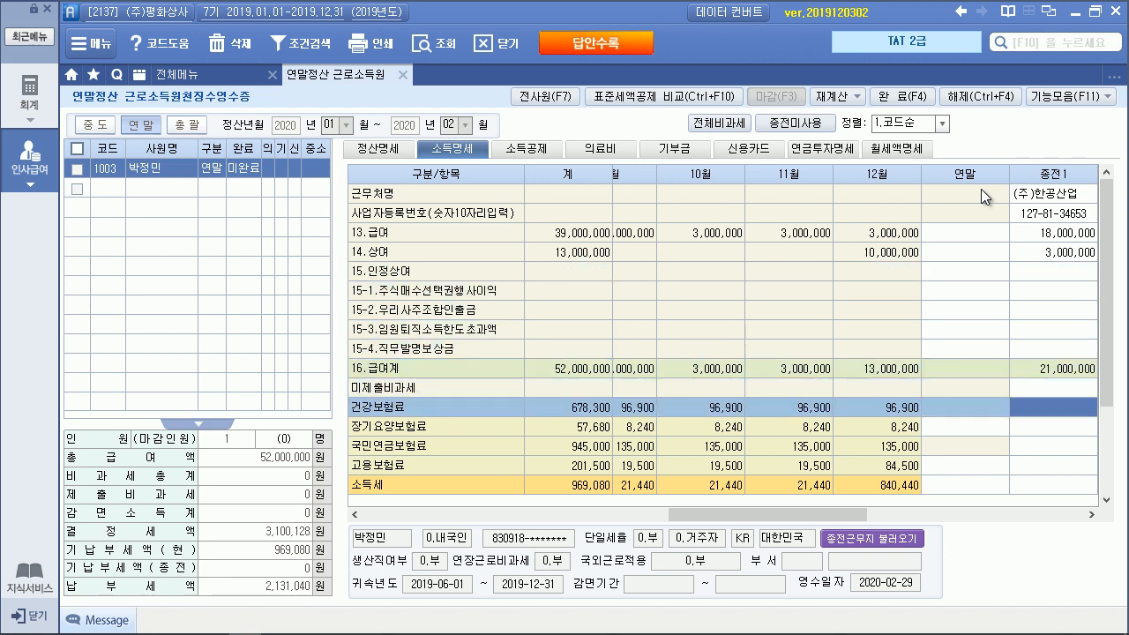
Enter previous premiums: health 367,200, long-term care 31,240, pension 540,000, employment 78,000
{"action": "type", "text": "367200"}
{"action": "key", "text": "Return"}
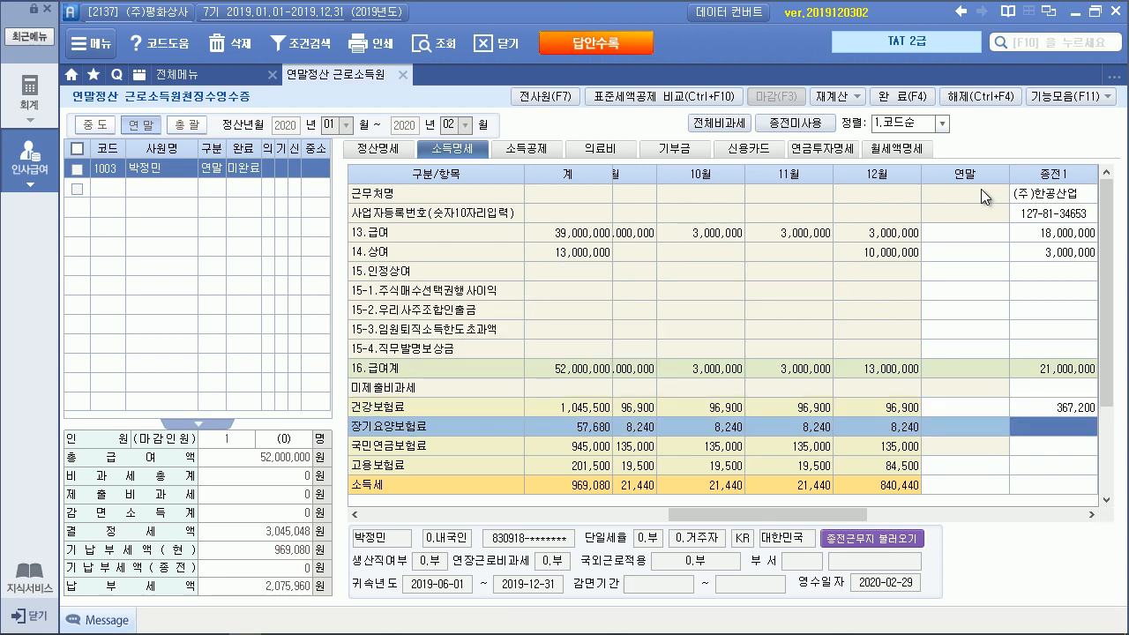
{"action": "type", "text": "31240"}
{"action": "key", "text": "Return"}
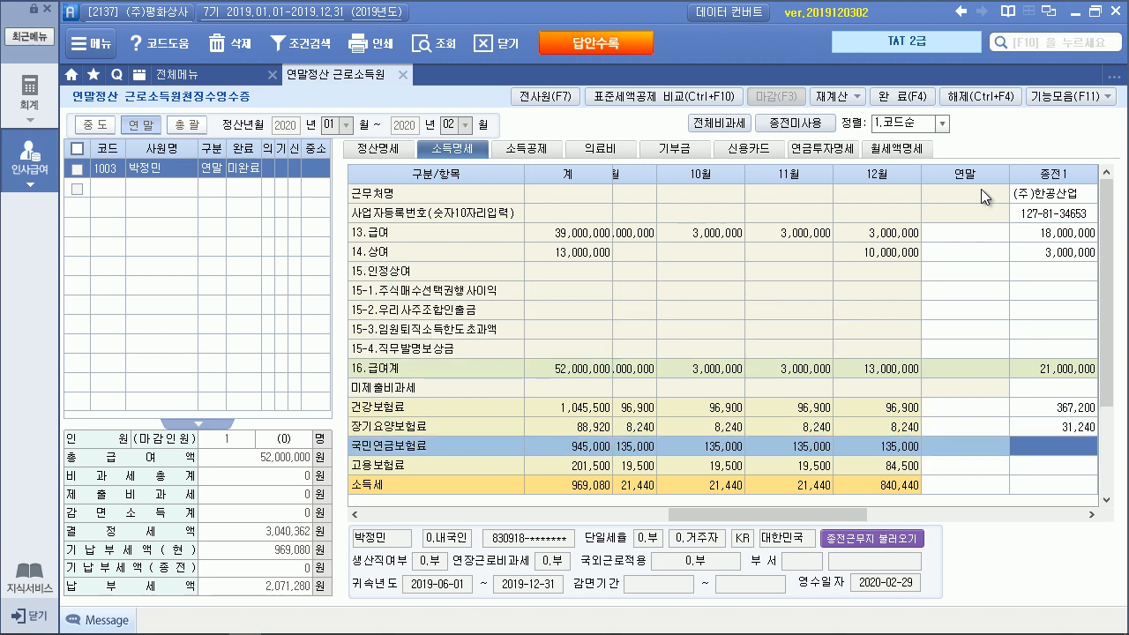
{"action": "type", "text": "5400000"}
{"action": "key", "text": "Return"}
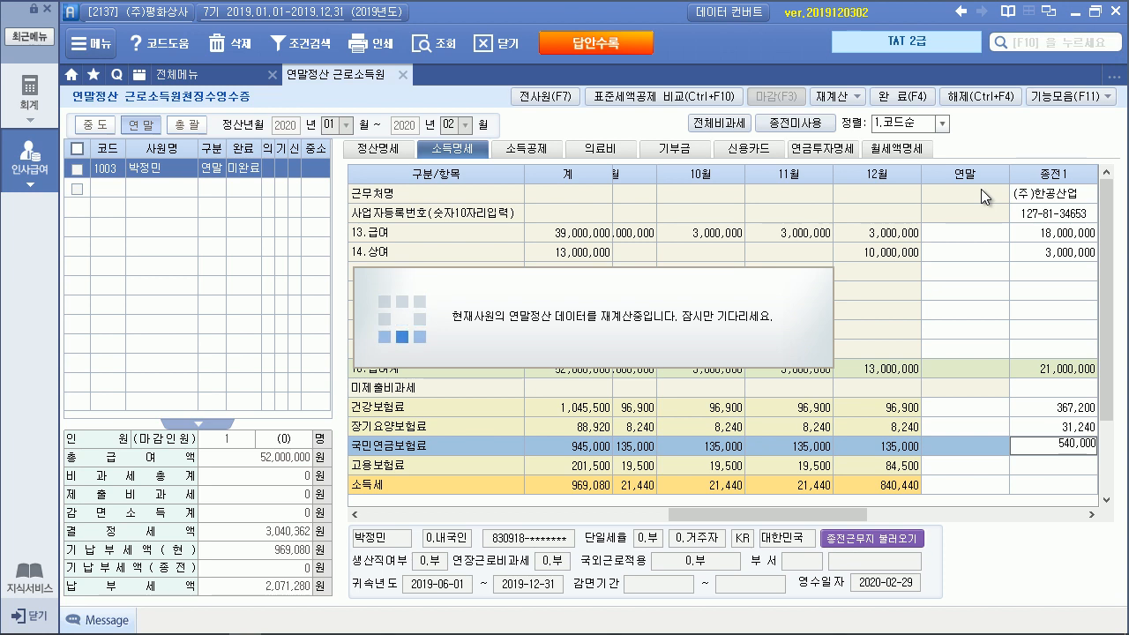
{"action": "type", "text": "780000"}
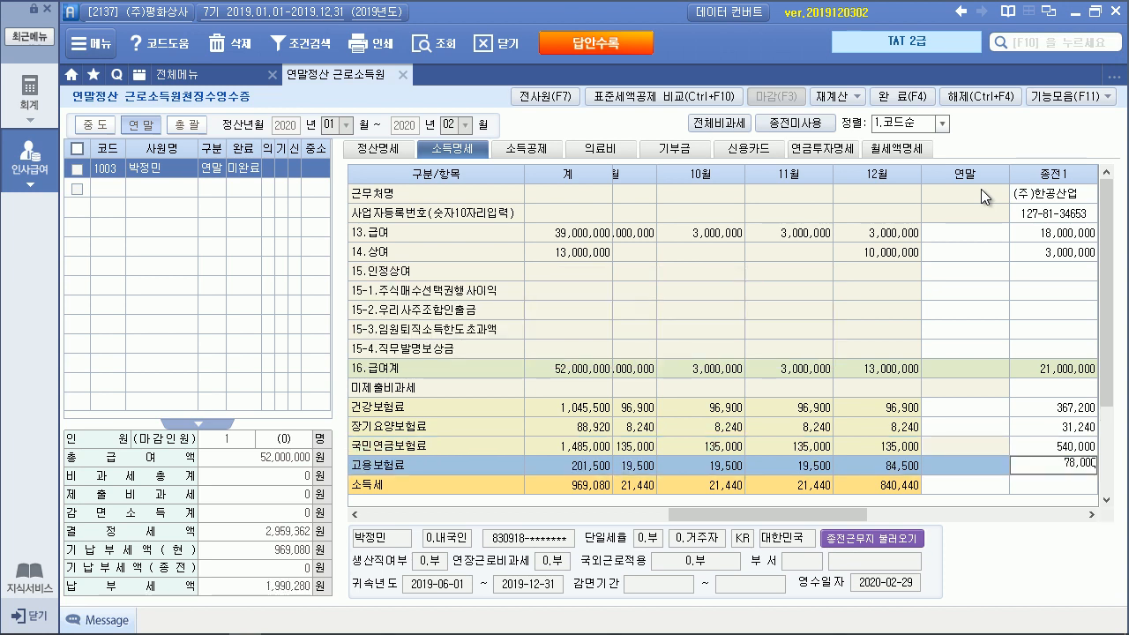
{"action": "key", "text": "Return"}
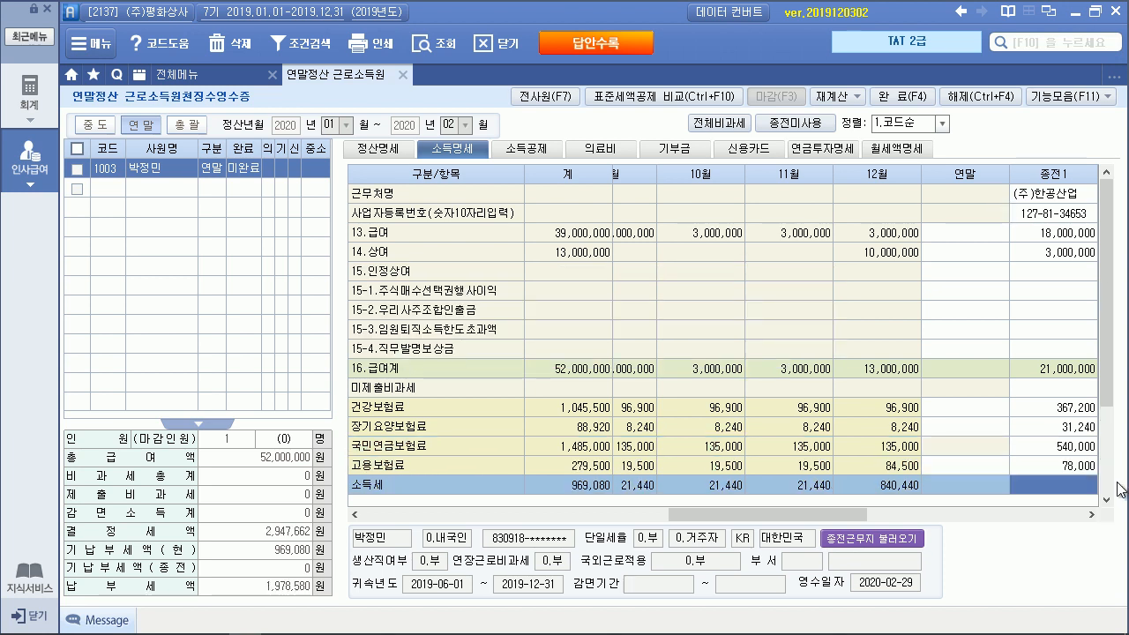
Enter income tax 150,000, local tax 15,000 and service period 2019-01-01 to 2019-05-31
{"action": "scroll", "coordinate": [1109, 480], "scroll_direction": "down", "scroll_amount": 2}
{"action": "left_click", "coordinate": [1045, 364]}
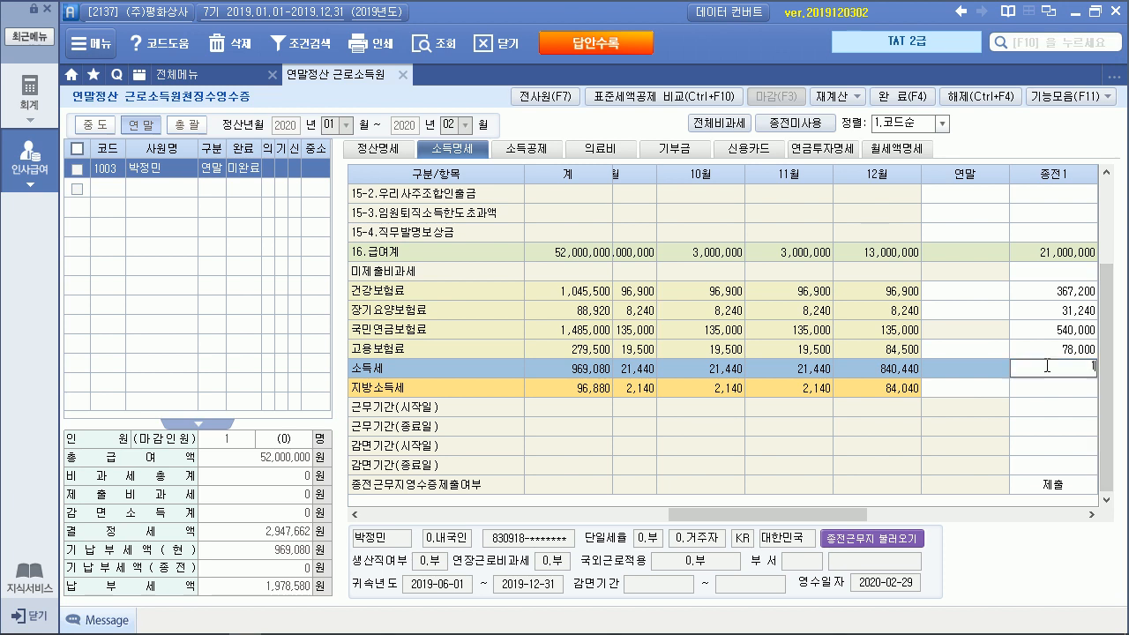
{"action": "type", "text": "150,000"}
{"action": "key", "text": "Return"}
{"action": "type", "text": "15000"}
{"action": "key", "text": "Return"}
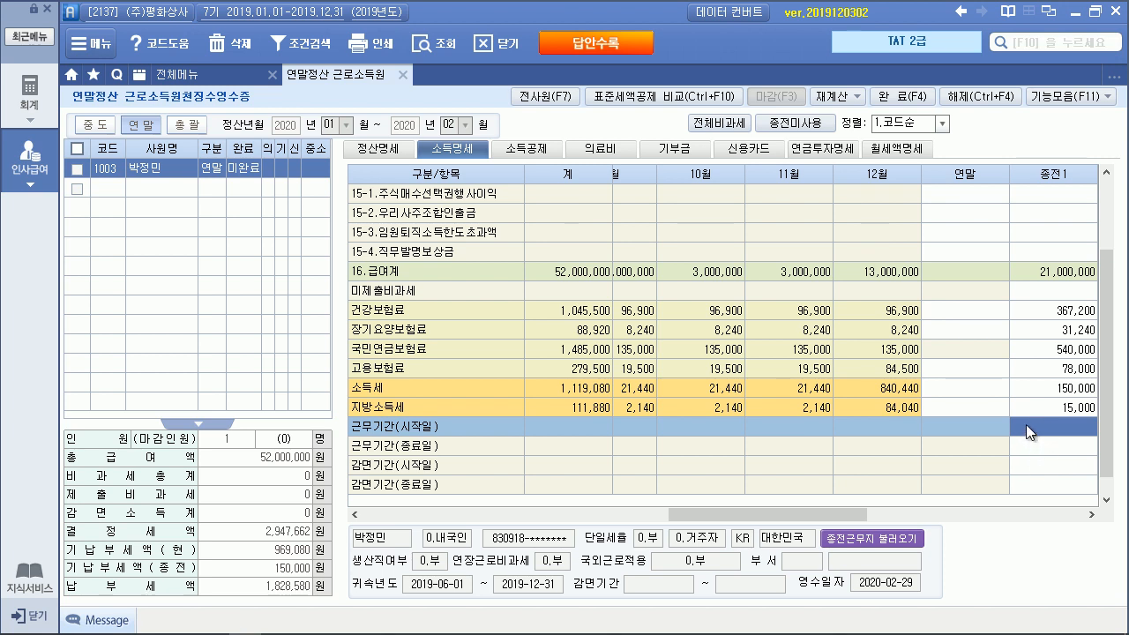
{"action": "type", "text": "201"}
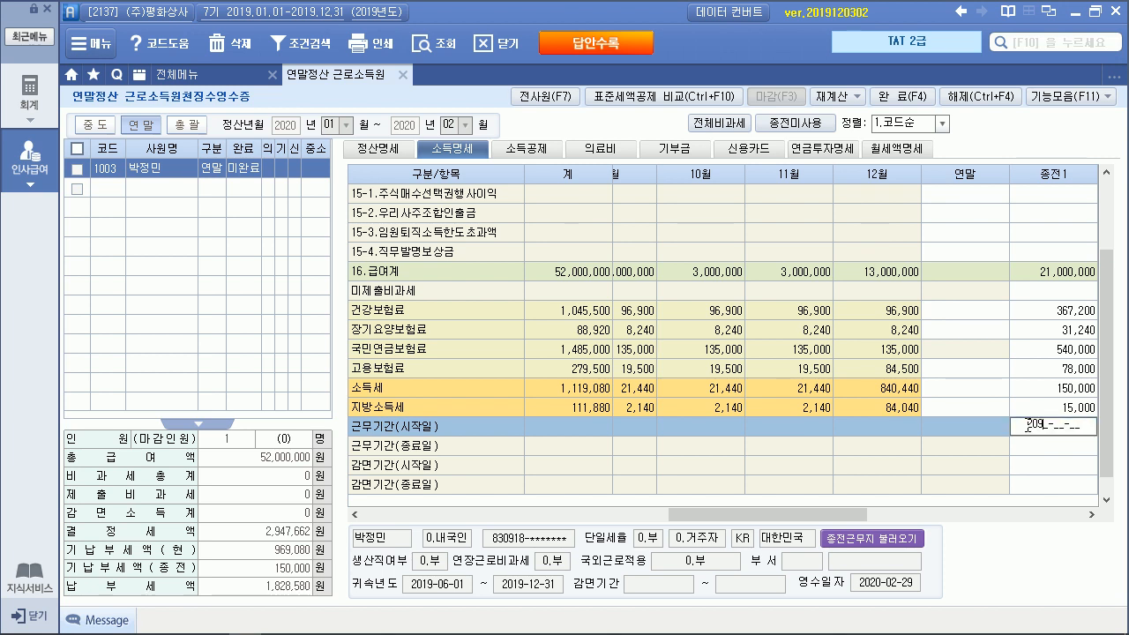
{"action": "type", "text": "9-01-01"}
{"action": "key", "text": "Return"}
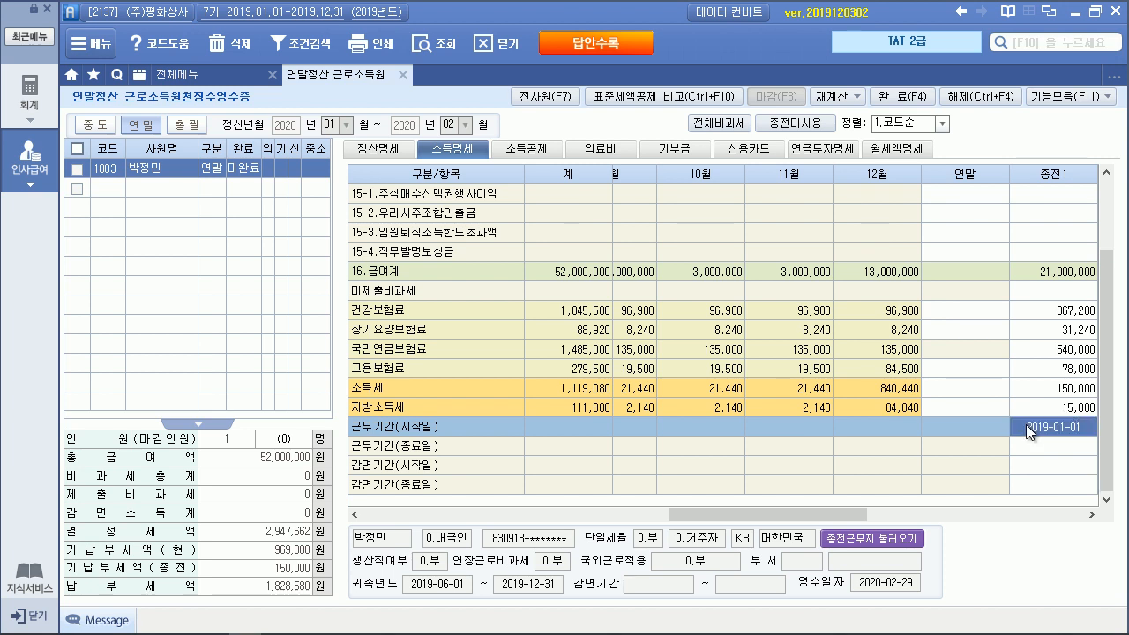
{"action": "key", "text": "Return"}
{"action": "type", "text": "201"}
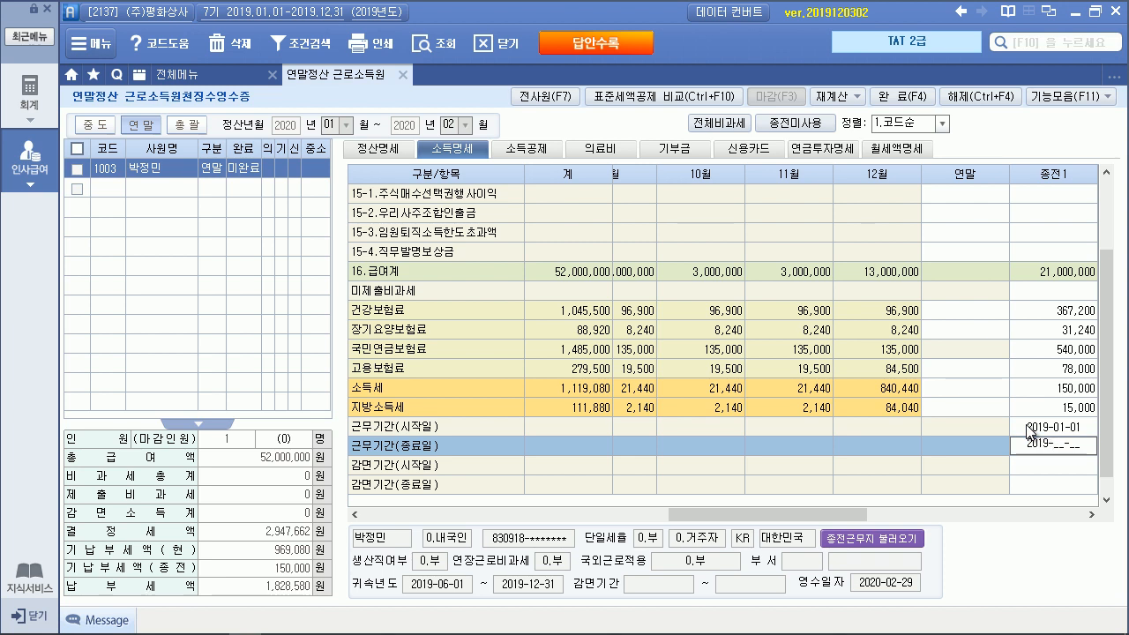
{"action": "type", "text": "9-05-31"}
{"action": "key", "text": "Return"}
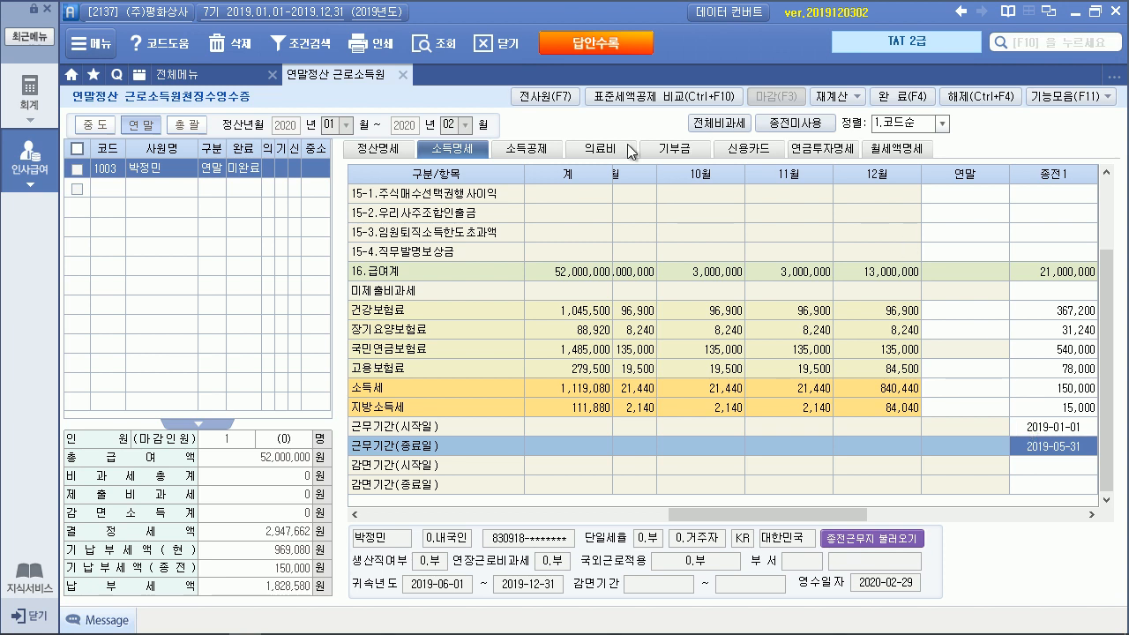
Recalculate via the 정산명세 tab, then switch to the exam PDF
{"action": "left_click", "coordinate": [386, 150]}
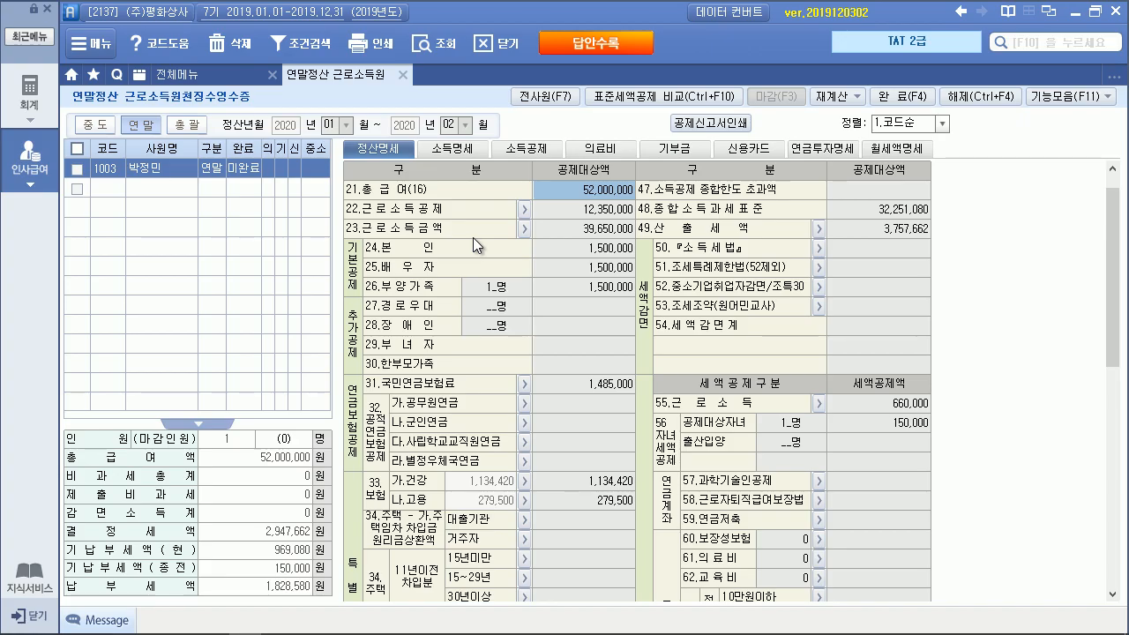
{"action": "key", "text": "alt+Tab"}
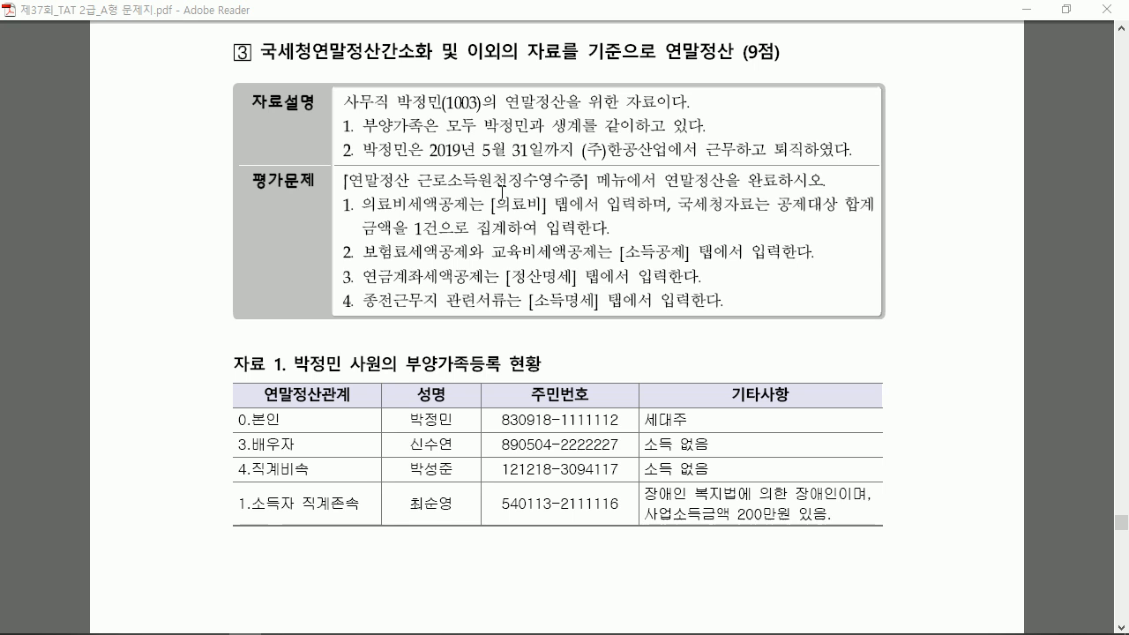
On 자료 3, mark the 1,200,000 보장성 premium as deductible and cross out 저축성, then return to Smart A
{"action": "scroll", "coordinate": [501, 192], "scroll_direction": "down", "scroll_amount": 10}
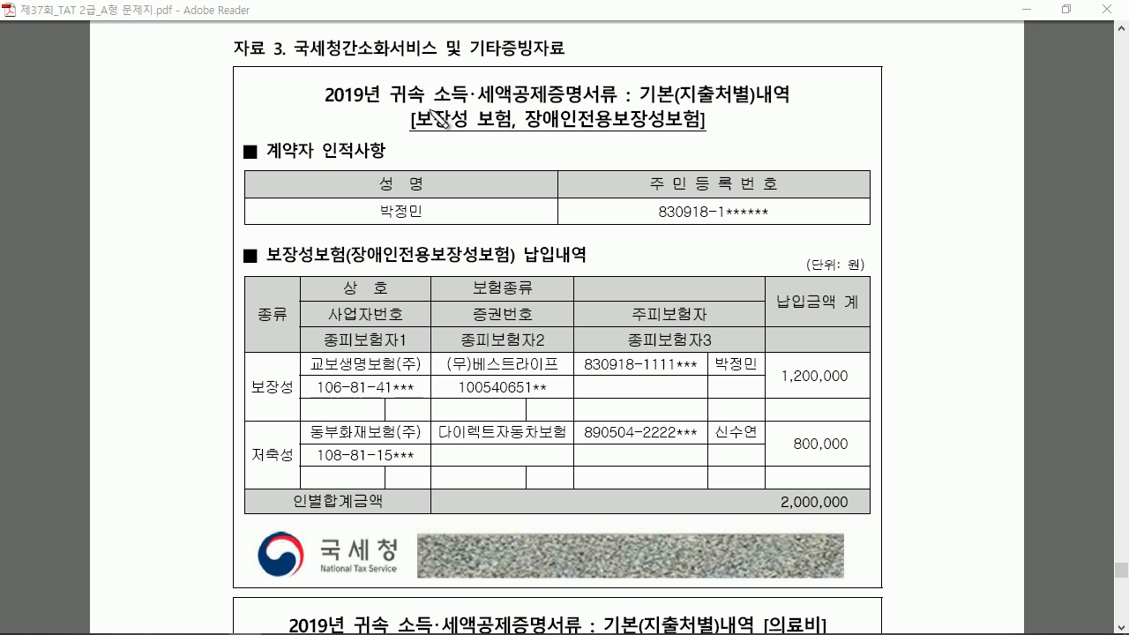
{"action": "left_click_drag", "start_coordinate": [424, 206], "coordinate": [441, 200]}
{"action": "left_click_drag", "start_coordinate": [704, 358], "coordinate": [717, 355]}
{"action": "left_click_drag", "start_coordinate": [711, 423], "coordinate": [725, 421]}
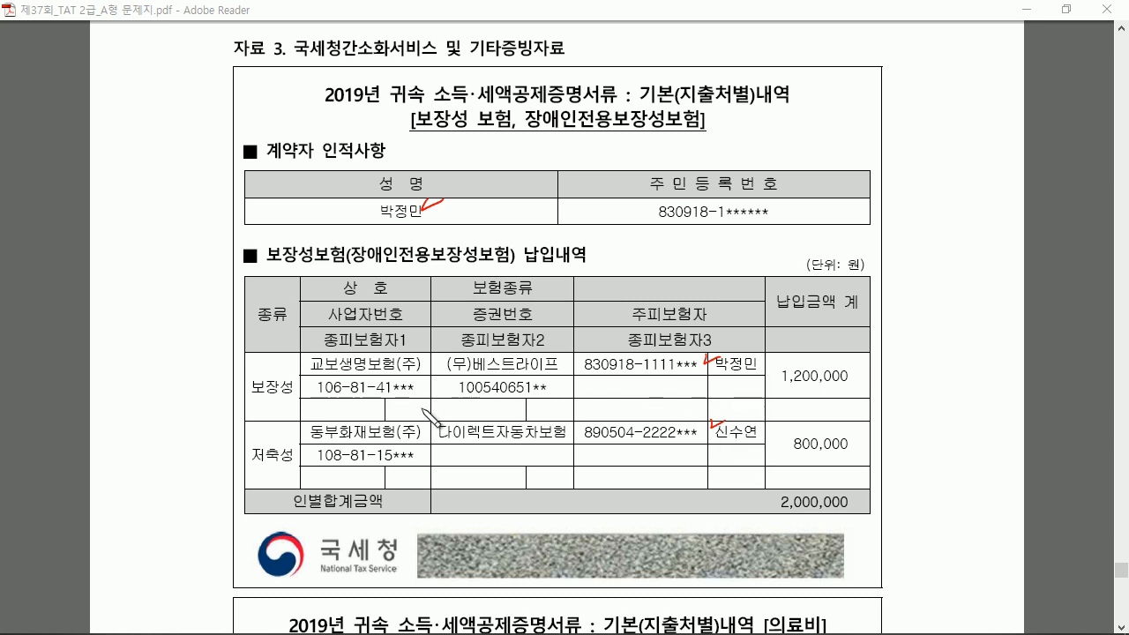
{"action": "mouse_move", "coordinate": [281, 372]}
{"action": "left_mouse_down"}
{"action": "mouse_move", "coordinate": [239, 392]}
{"action": "mouse_move", "coordinate": [281, 399]}
{"action": "left_mouse_up"}
{"action": "mouse_move", "coordinate": [288, 440]}
{"action": "left_mouse_down"}
{"action": "mouse_move", "coordinate": [259, 470]}
{"action": "mouse_move", "coordinate": [319, 476]}
{"action": "left_mouse_up"}
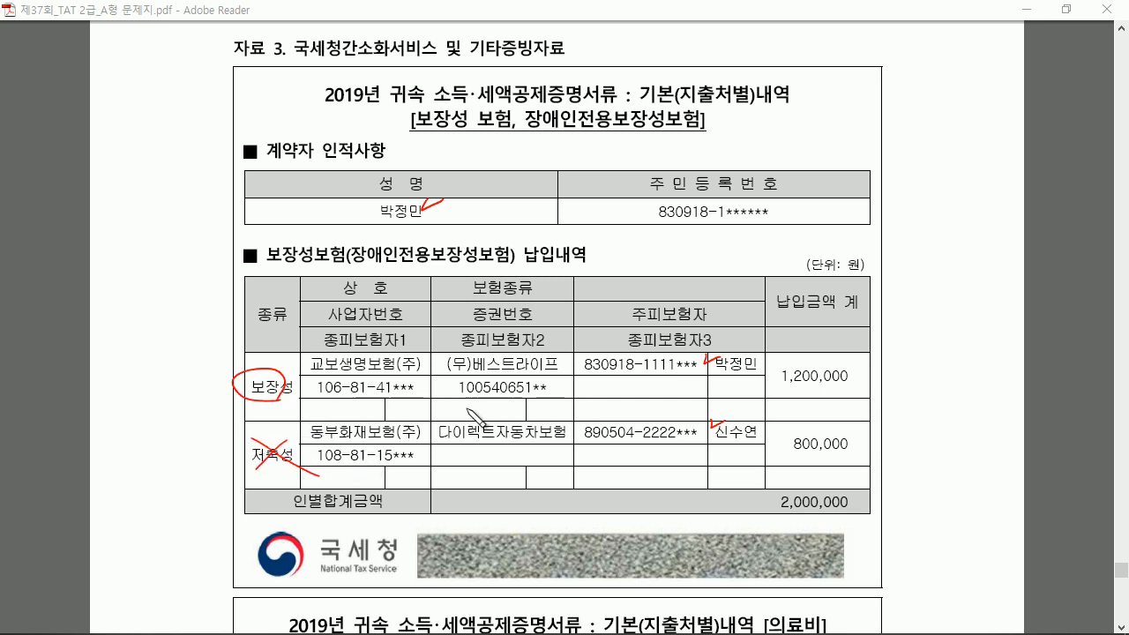
{"action": "mouse_move", "coordinate": [763, 388]}
{"action": "left_mouse_down"}
{"action": "mouse_move", "coordinate": [711, 376]}
{"action": "mouse_move", "coordinate": [741, 378]}
{"action": "left_mouse_up"}
{"action": "mouse_move", "coordinate": [838, 388]}
{"action": "left_mouse_down"}
{"action": "mouse_move", "coordinate": [822, 364]}
{"action": "mouse_move", "coordinate": [831, 392]}
{"action": "left_mouse_up"}
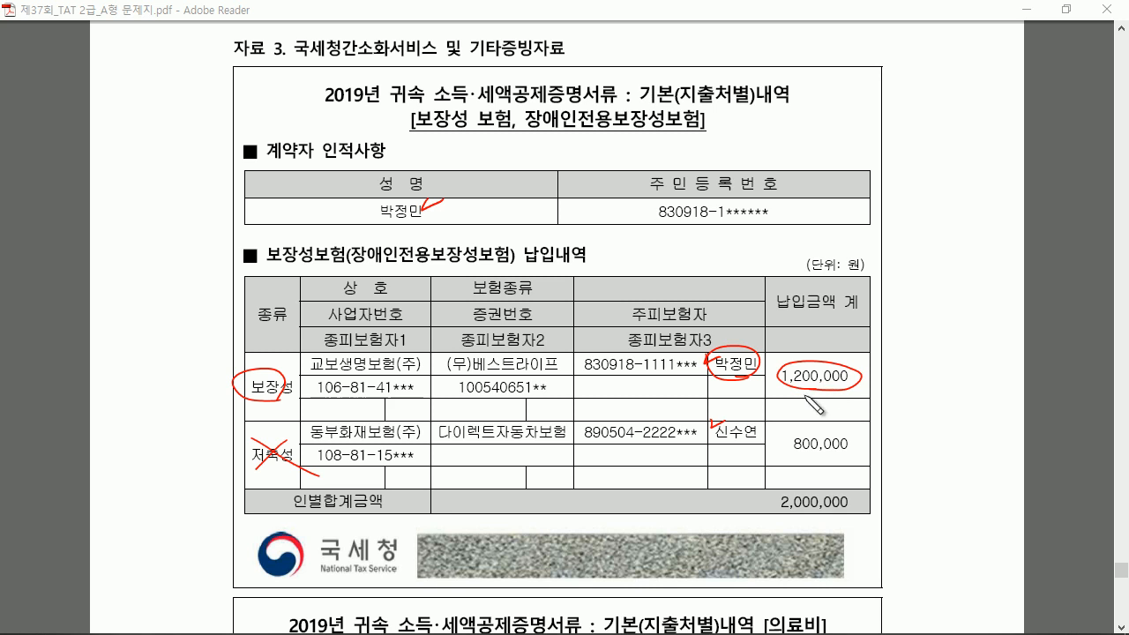
{"action": "key", "text": "Escape"}
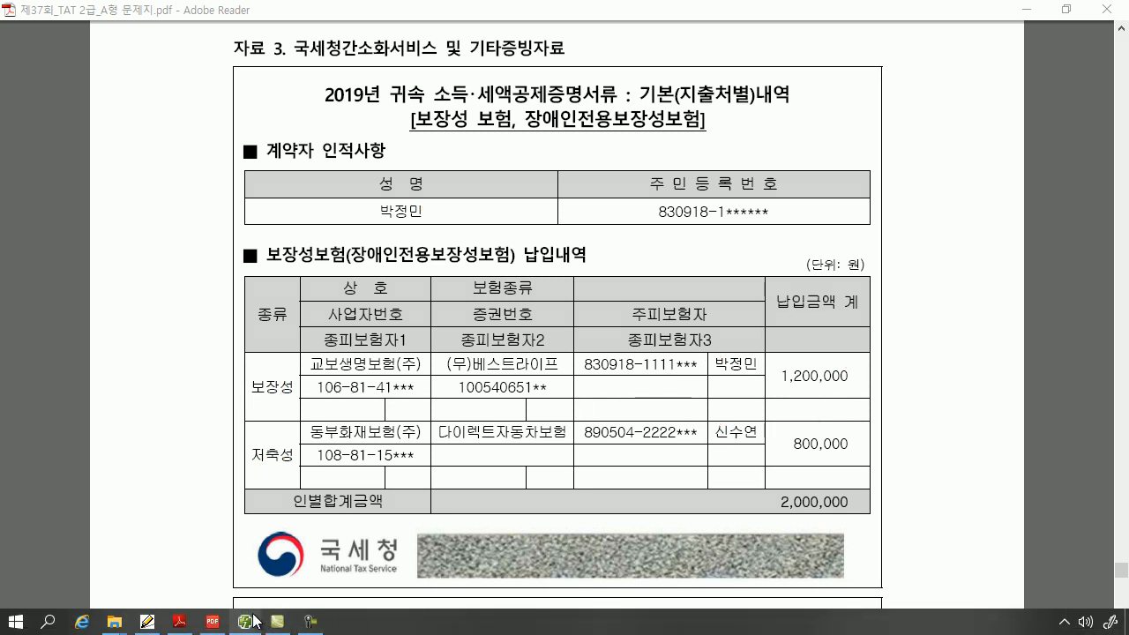
{"action": "left_click", "coordinate": [248, 623]}
Enter 1,200,000 as the employee's tax-office (국세청) protection-type insurance premium on the 소득공제 sheet
{"action": "left_click", "coordinate": [545, 149]}
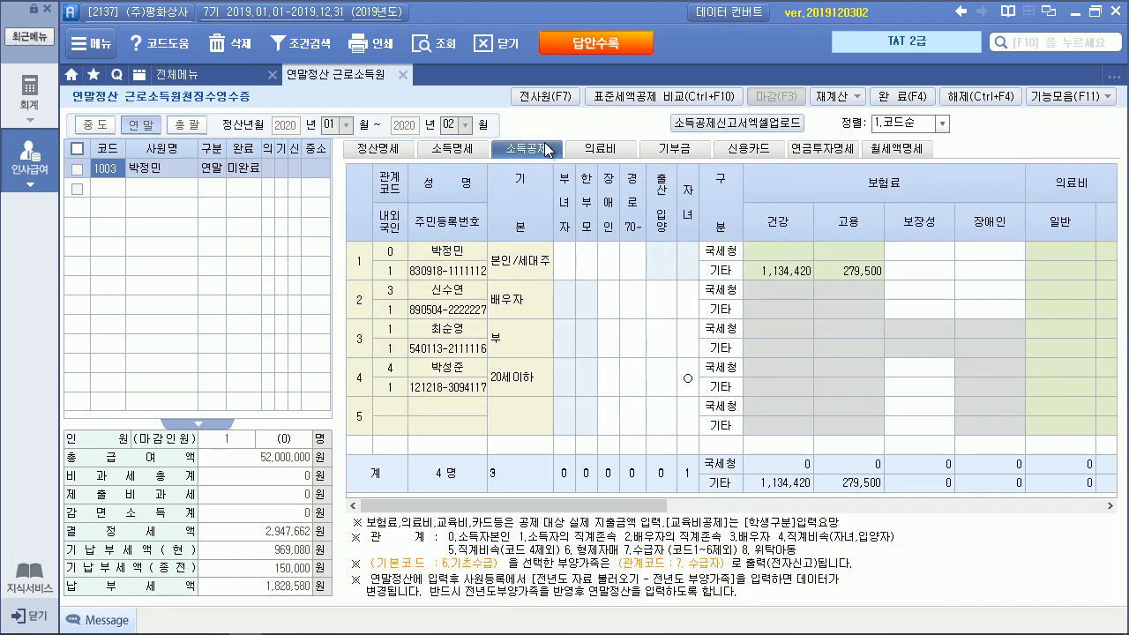
{"action": "left_click", "coordinate": [459, 252]}
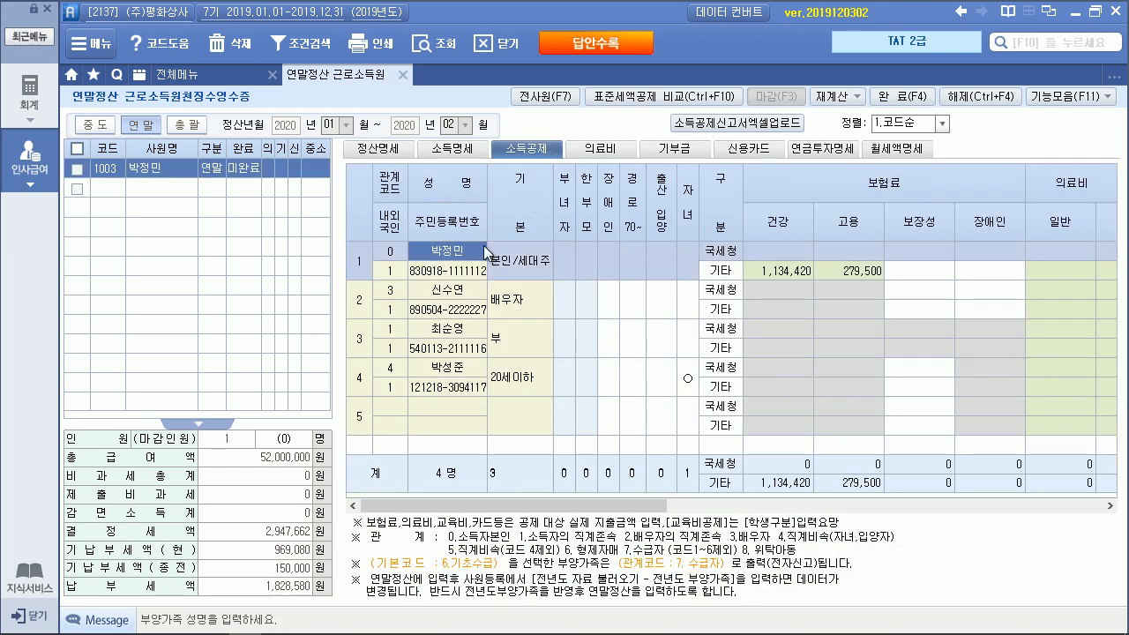
{"action": "left_click", "coordinate": [913, 250]}
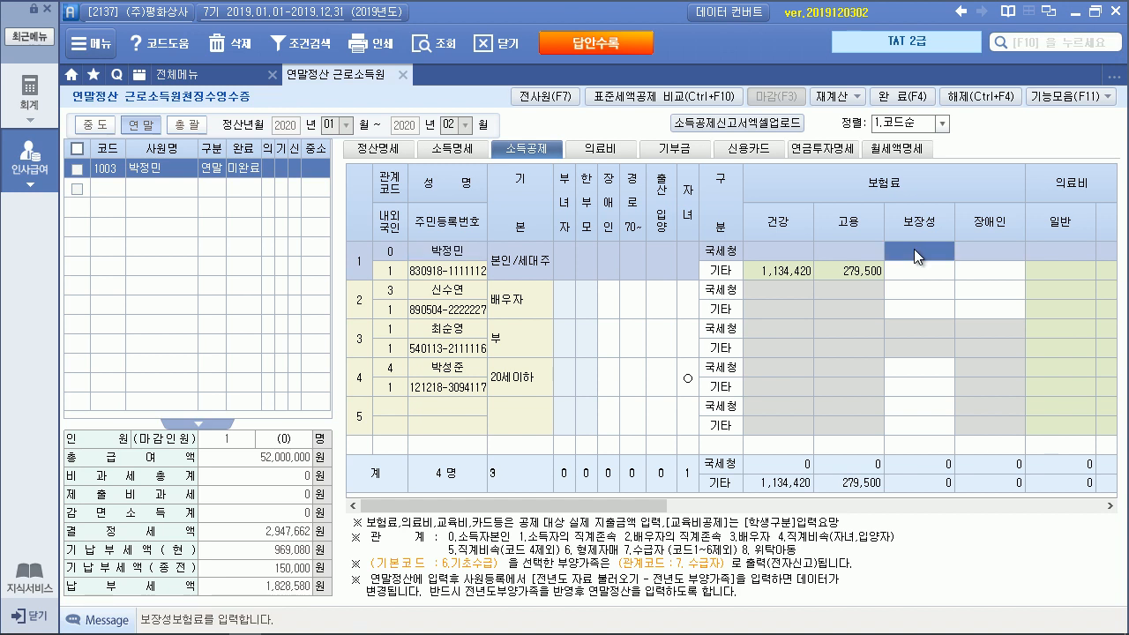
{"action": "type", "text": "1200000"}
{"action": "key", "text": "Return"}
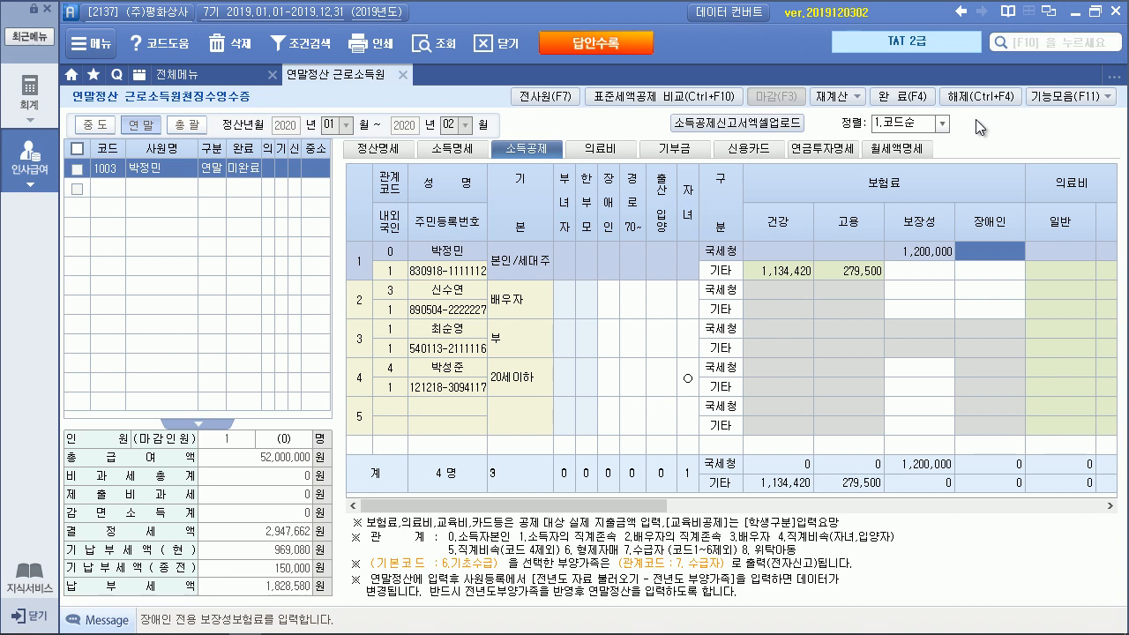
Review the PDF's medical expense statement, marking the 2,050,000 medical and 700,000 eyeglasses amounts
{"action": "key", "text": "alt+Tab"}
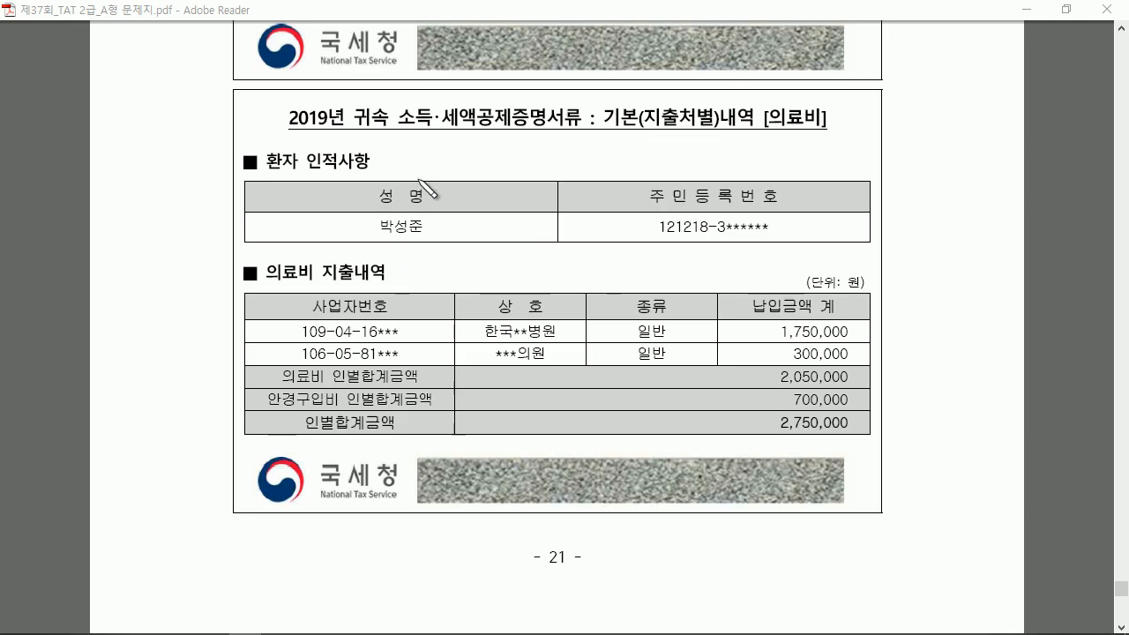
{"action": "mouse_move", "coordinate": [393, 234]}
{"action": "left_mouse_down"}
{"action": "mouse_move", "coordinate": [372, 226]}
{"action": "mouse_move", "coordinate": [440, 233]}
{"action": "left_mouse_up"}
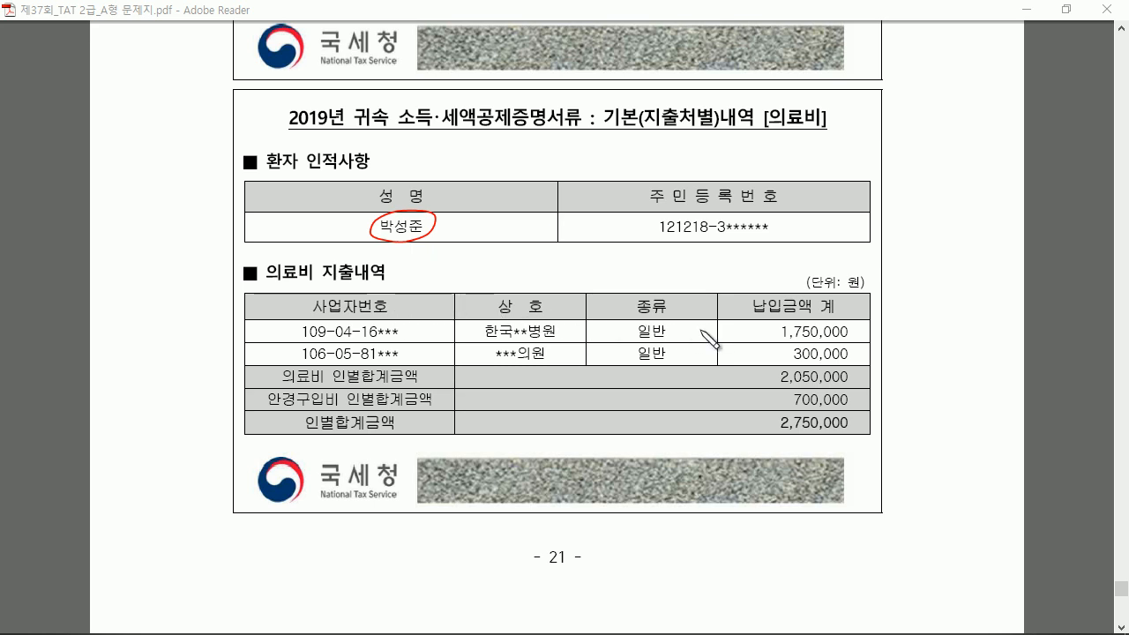
{"action": "left_click_drag", "start_coordinate": [779, 329], "coordinate": [775, 355]}
{"action": "mouse_move", "coordinate": [841, 379]}
{"action": "left_mouse_down"}
{"action": "mouse_move", "coordinate": [778, 383]}
{"action": "mouse_move", "coordinate": [836, 365]}
{"action": "mouse_move", "coordinate": [850, 381]}
{"action": "mouse_move", "coordinate": [820, 385]}
{"action": "left_mouse_up"}
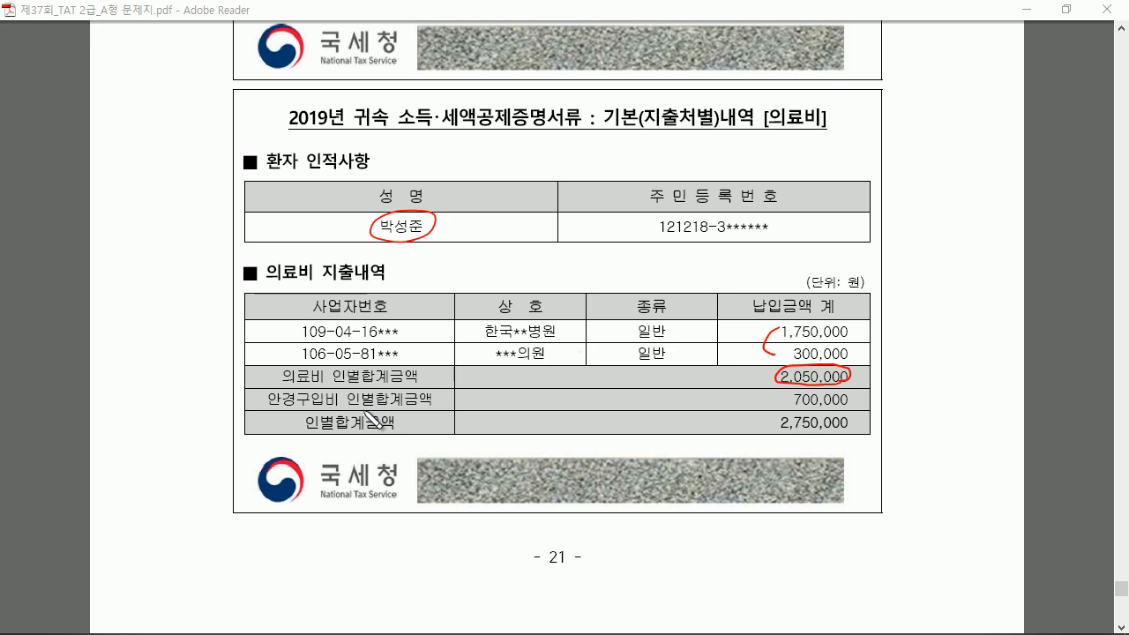
{"action": "left_click_drag", "start_coordinate": [278, 407], "coordinate": [314, 408]}
{"action": "mouse_move", "coordinate": [795, 401]}
{"action": "left_mouse_down"}
{"action": "mouse_move", "coordinate": [873, 394]}
{"action": "mouse_move", "coordinate": [929, 409]}
{"action": "left_mouse_up"}
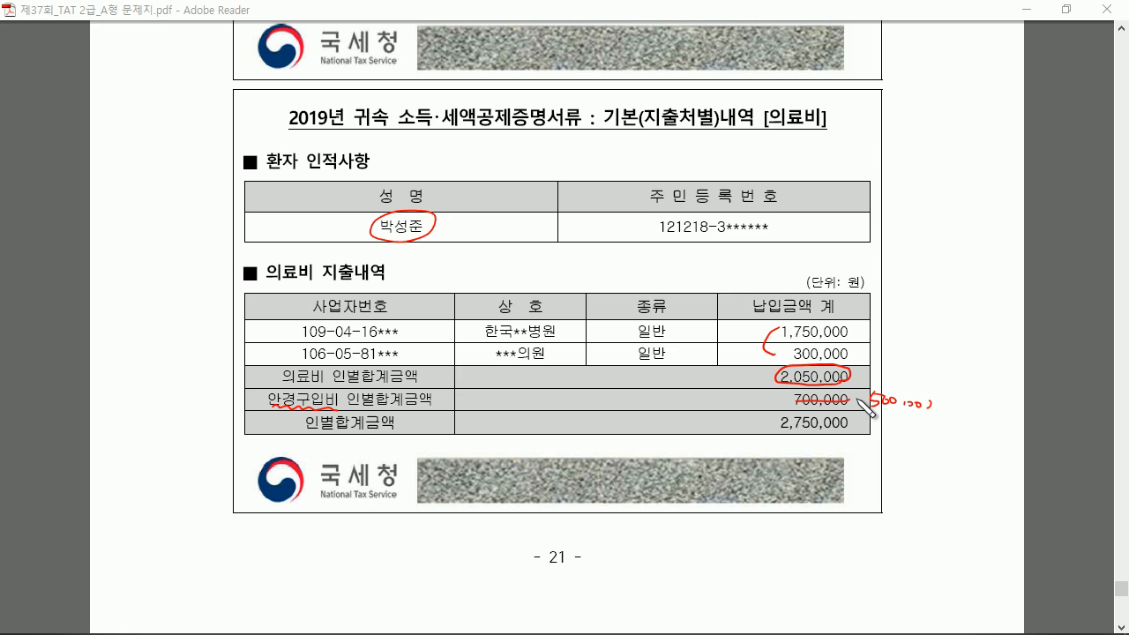
{"action": "key", "text": "Escape"}
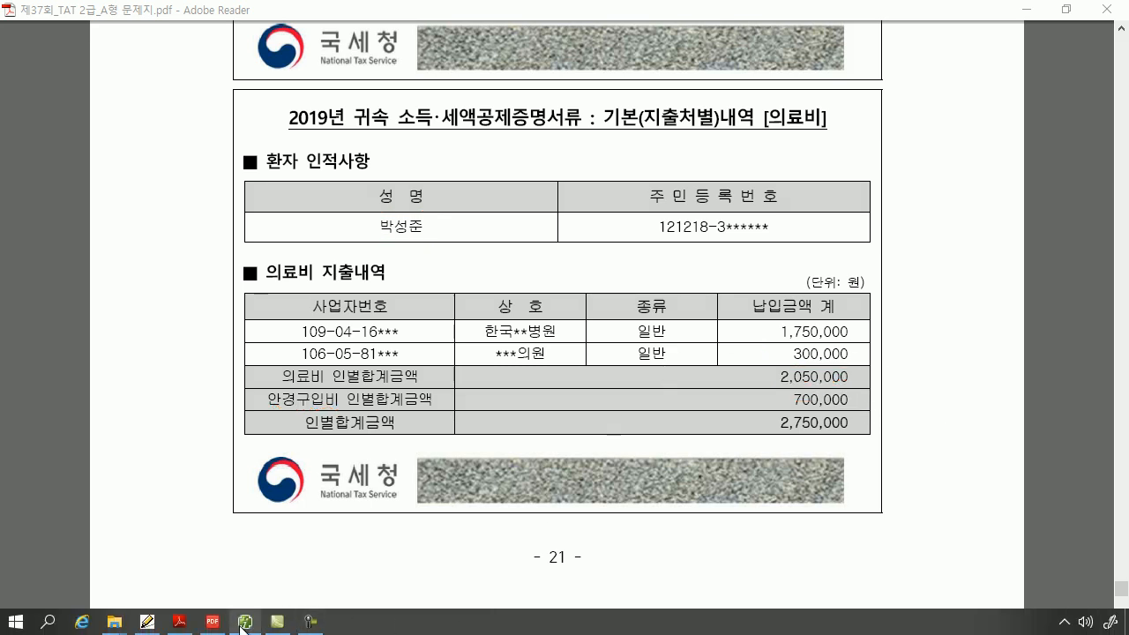
{"action": "left_click", "coordinate": [245, 625]}
Fill row 1 of the 의료비 sheet with the child dependant chosen from the F2 list
{"action": "left_click", "coordinate": [601, 154]}
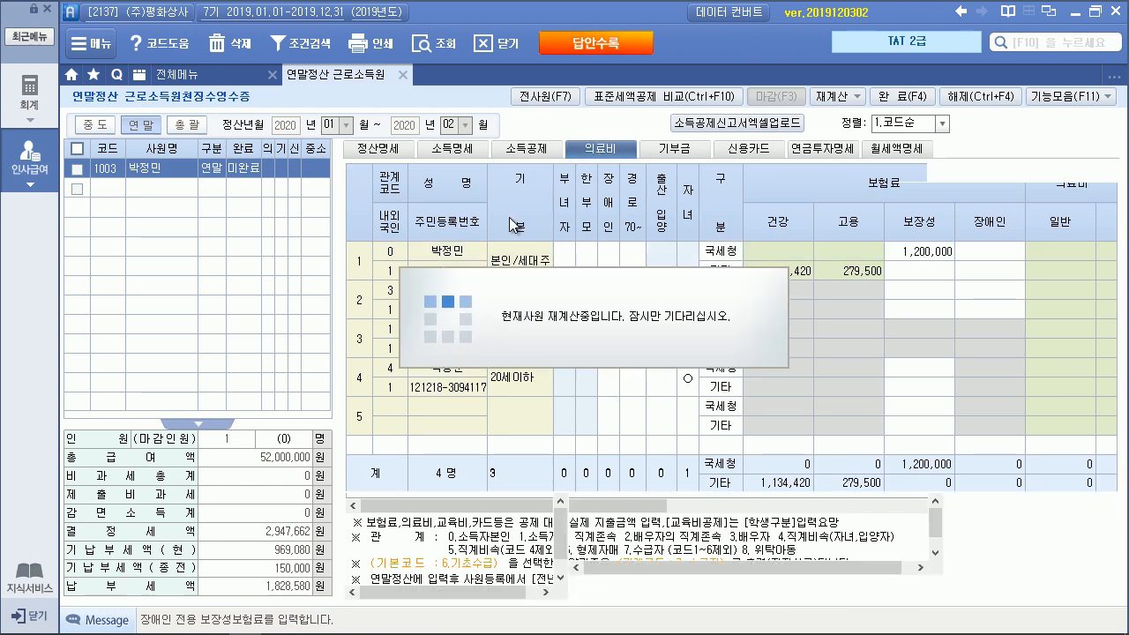
{"action": "left_click", "coordinate": [412, 249]}
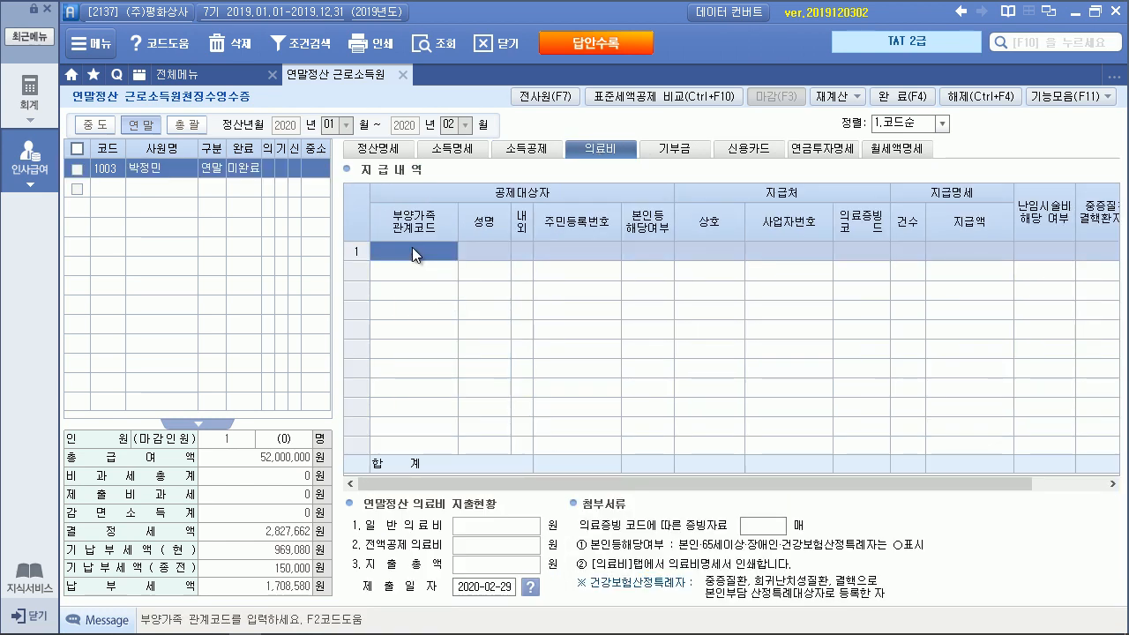
{"action": "key", "text": "F2"}
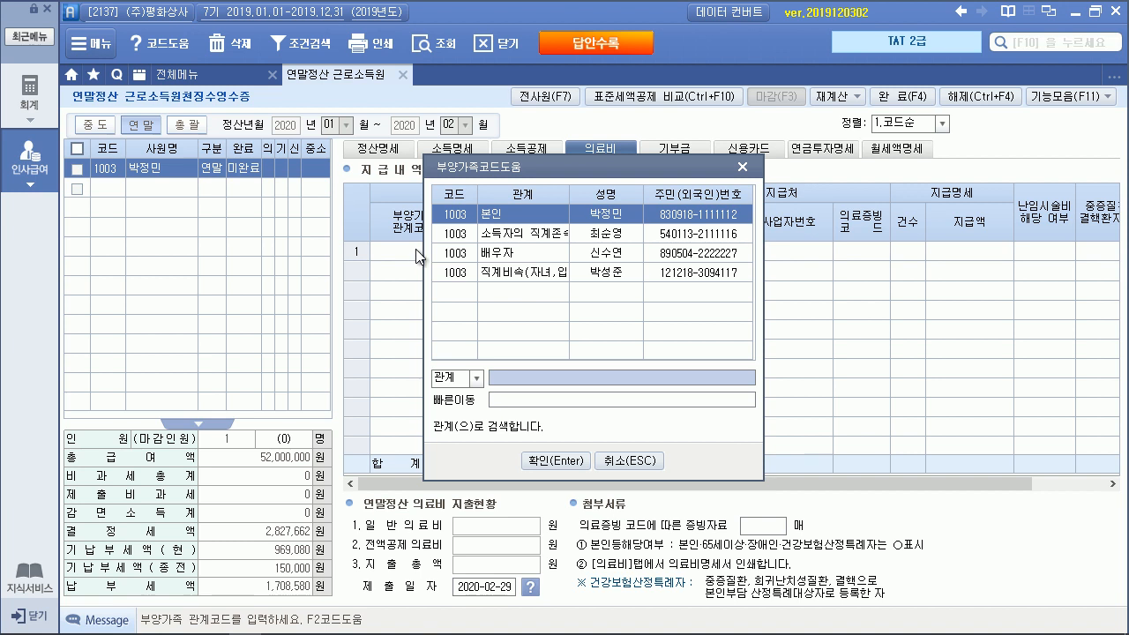
{"action": "double_click", "coordinate": [545, 271]}
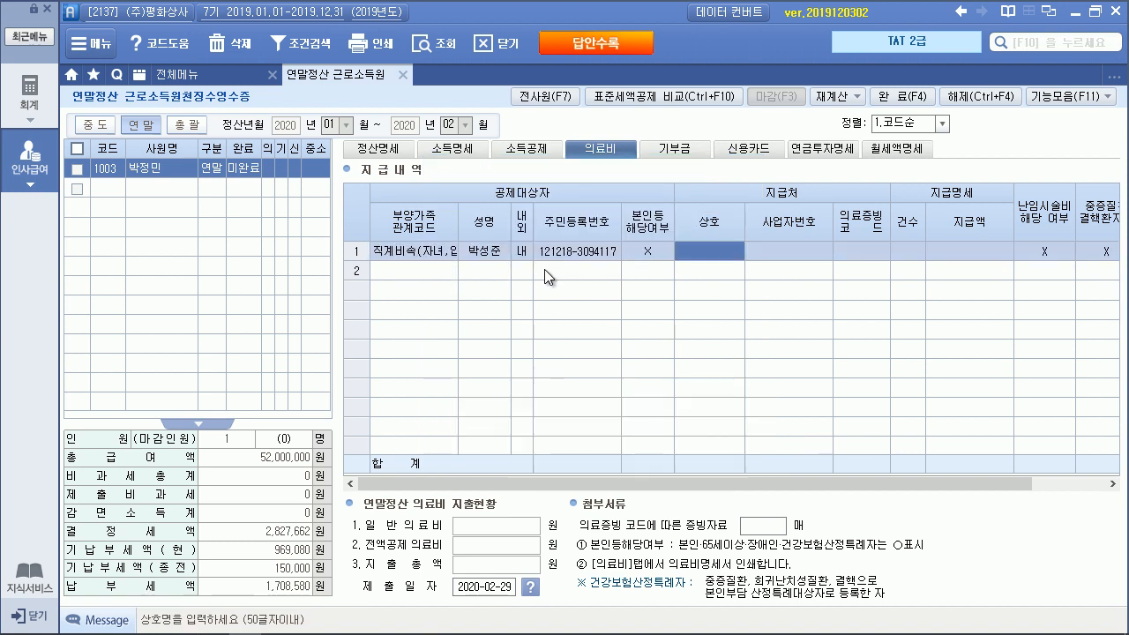
Set row 1's evidence code to 1.국세청, with 1 case and 2,550,000 paid
{"action": "left_click", "coordinate": [859, 248]}
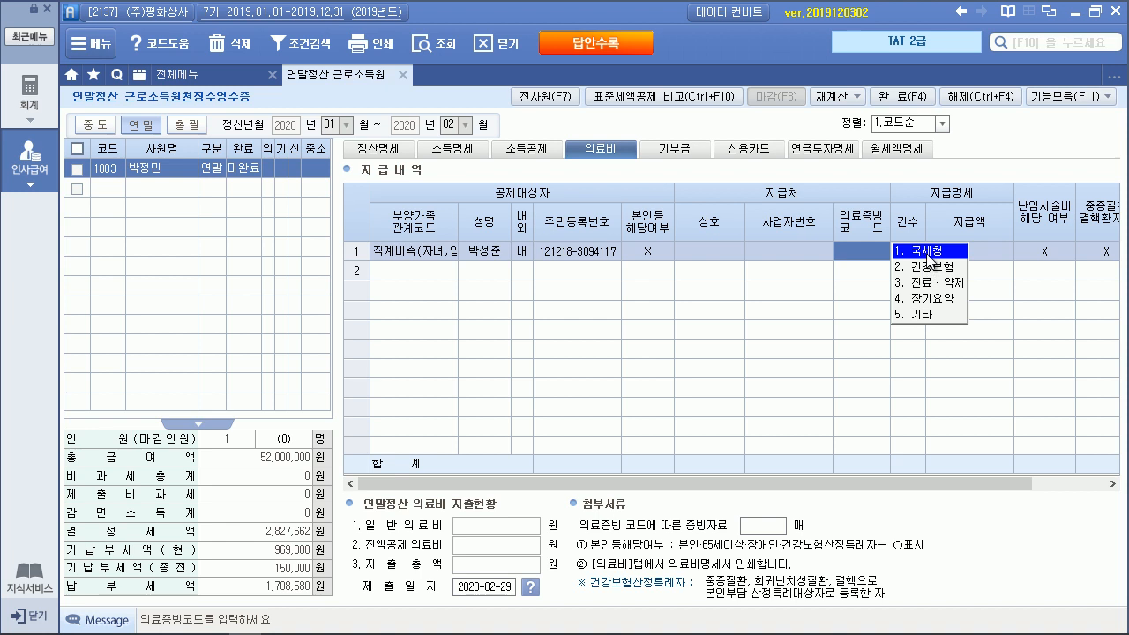
{"action": "left_click", "coordinate": [926, 252]}
{"action": "type", "text": "1"}
{"action": "key", "text": "Return"}
{"action": "type", "text": "2550"}
{"action": "key", "text": "Return"}
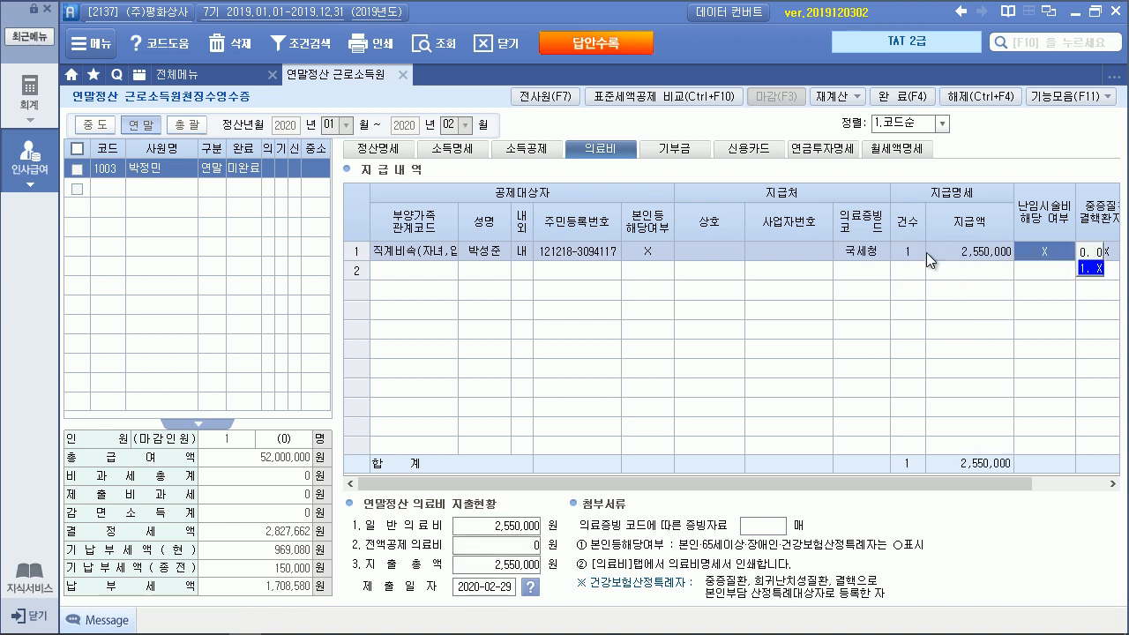
Check the postpartum care setting and return to row 1's payment amount
{"action": "left_click", "coordinate": [1078, 484]}
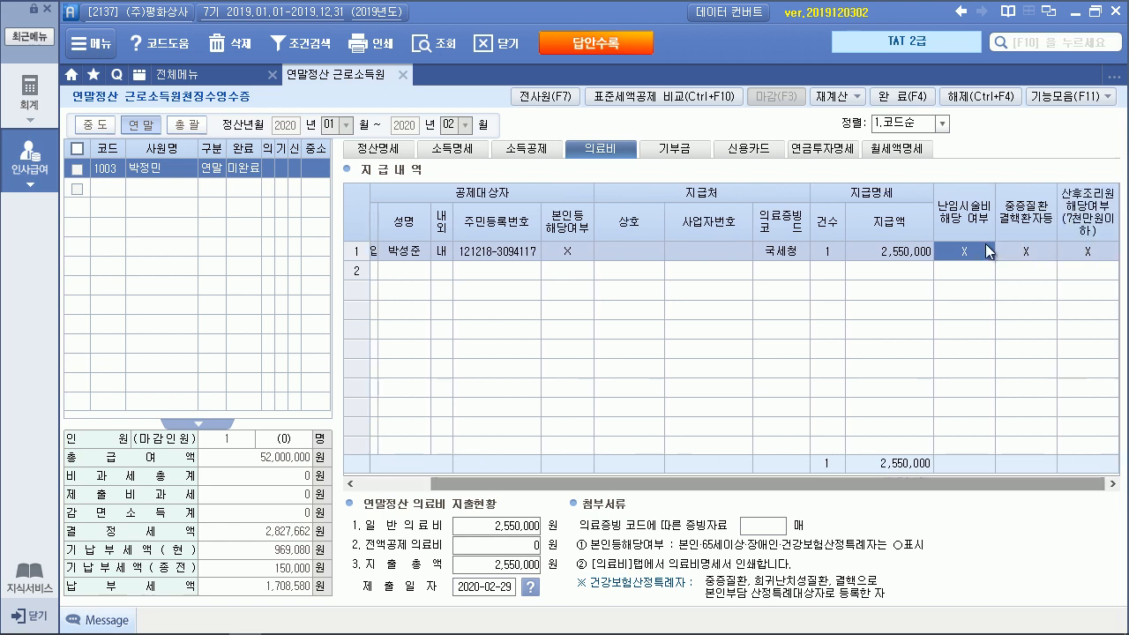
{"action": "left_click", "coordinate": [1073, 256]}
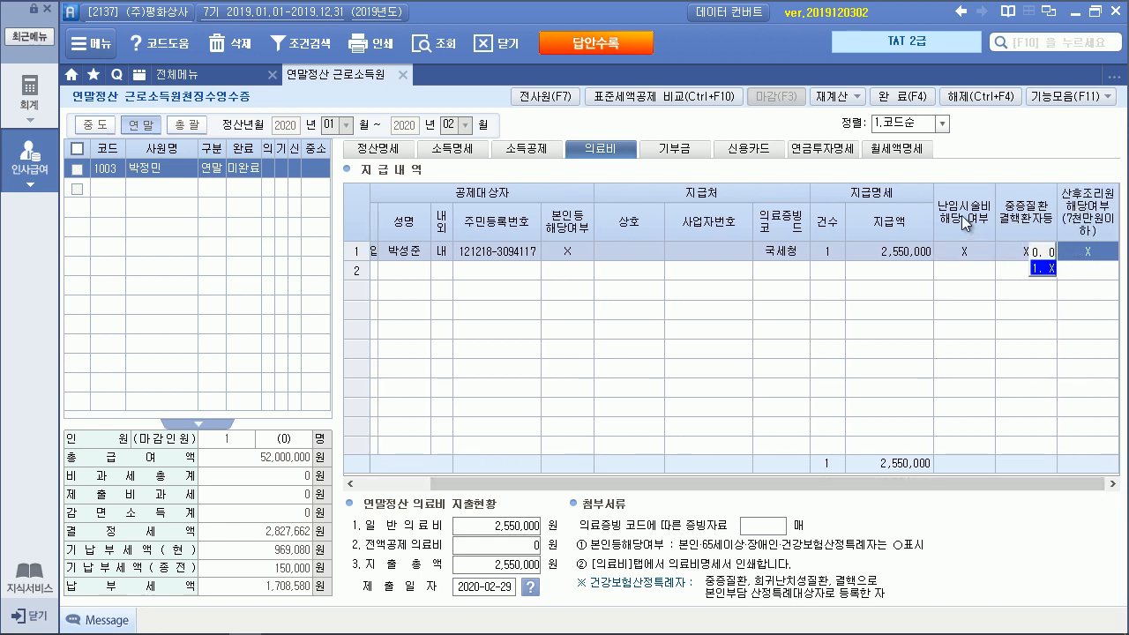
{"action": "left_click", "coordinate": [889, 252]}
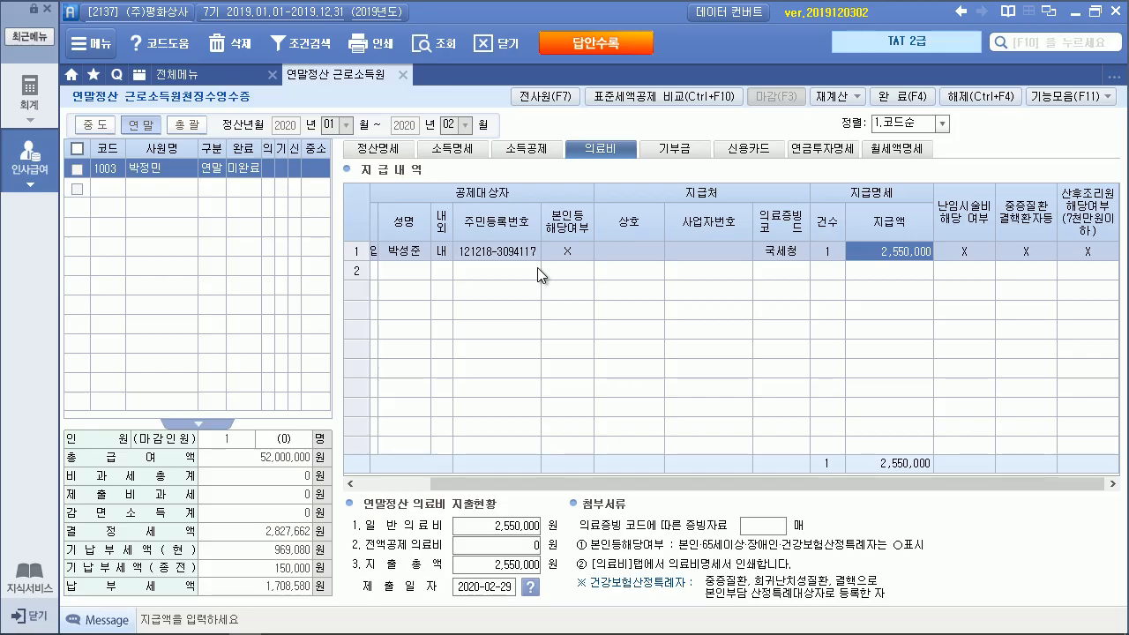
{"action": "key", "text": "alt+Tab"}
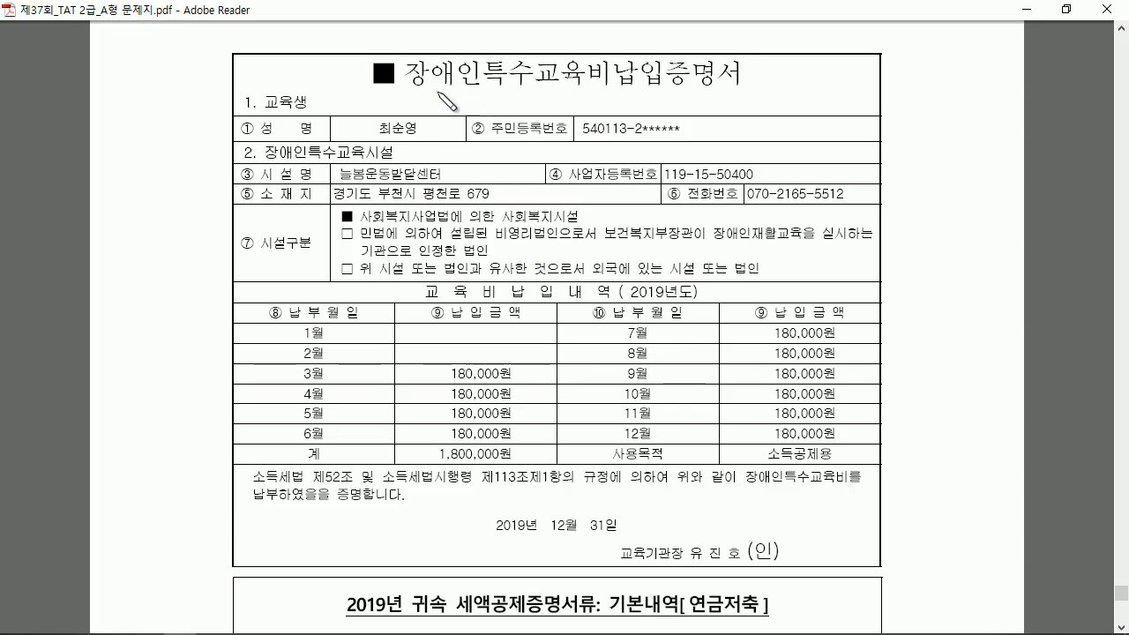
Review the special education payment certificate, marking the student's name and the 1,800,000원 total
{"action": "left_click_drag", "start_coordinate": [421, 92], "coordinate": [582, 83]}
{"action": "mouse_move", "coordinate": [413, 138]}
{"action": "left_mouse_down"}
{"action": "mouse_move", "coordinate": [388, 142]}
{"action": "mouse_move", "coordinate": [429, 133]}
{"action": "left_mouse_up"}
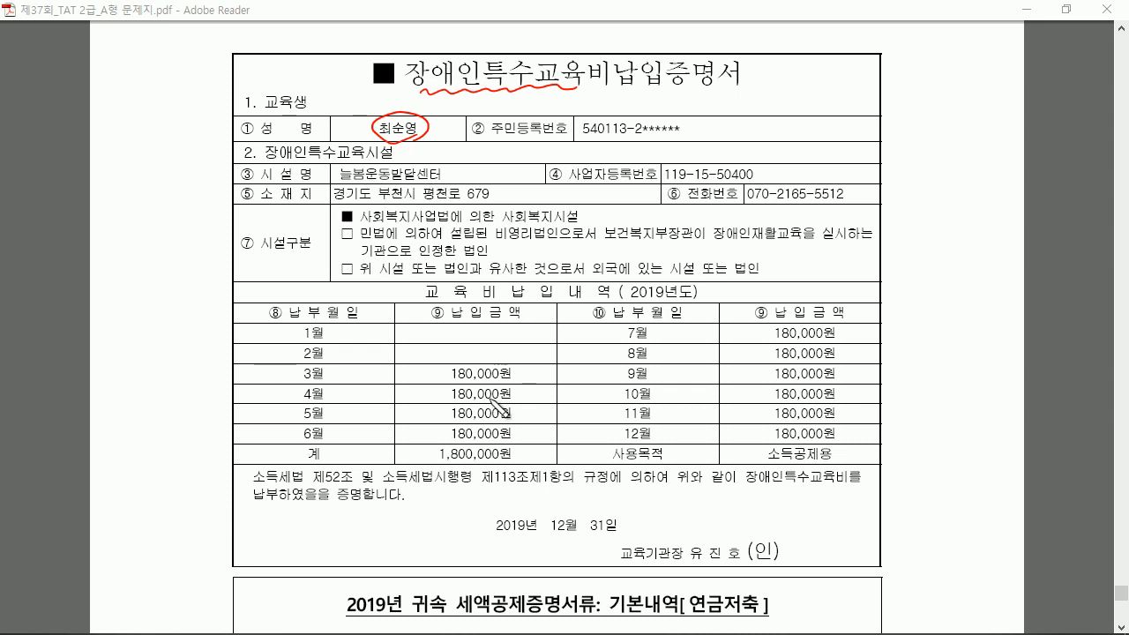
{"action": "mouse_move", "coordinate": [496, 462]}
{"action": "left_mouse_down"}
{"action": "mouse_move", "coordinate": [445, 454]}
{"action": "mouse_move", "coordinate": [510, 460]}
{"action": "left_mouse_up"}
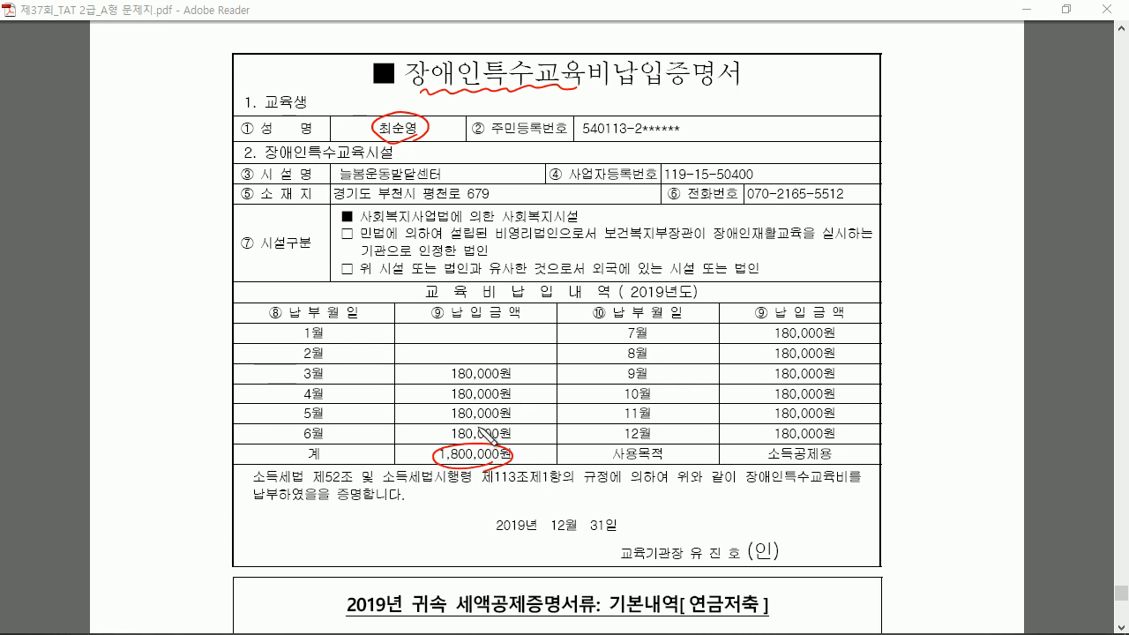
{"action": "key", "text": "Escape"}
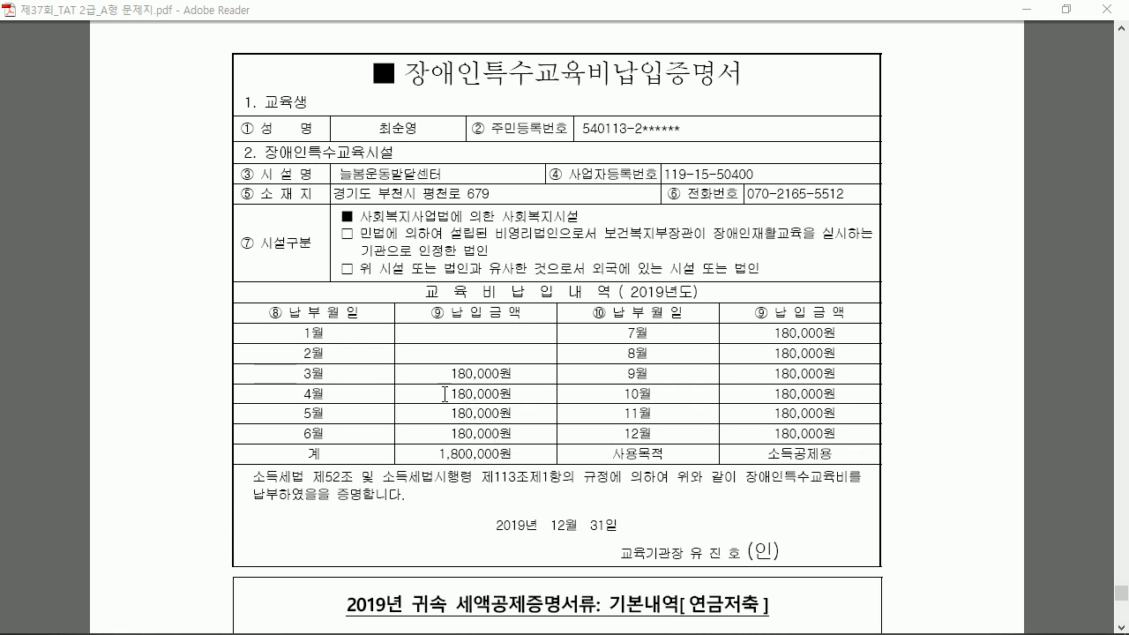
{"action": "left_click", "coordinate": [248, 622]}
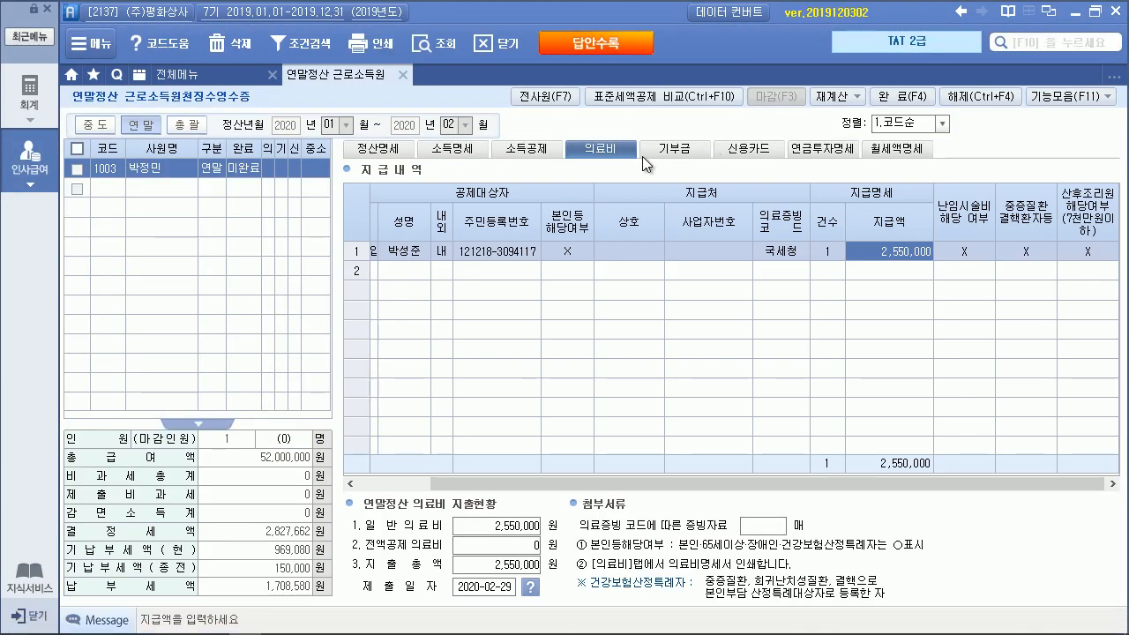
Select the father's row 3 기타 sub-row in the 소득공제 grid
{"action": "left_click", "coordinate": [548, 151]}
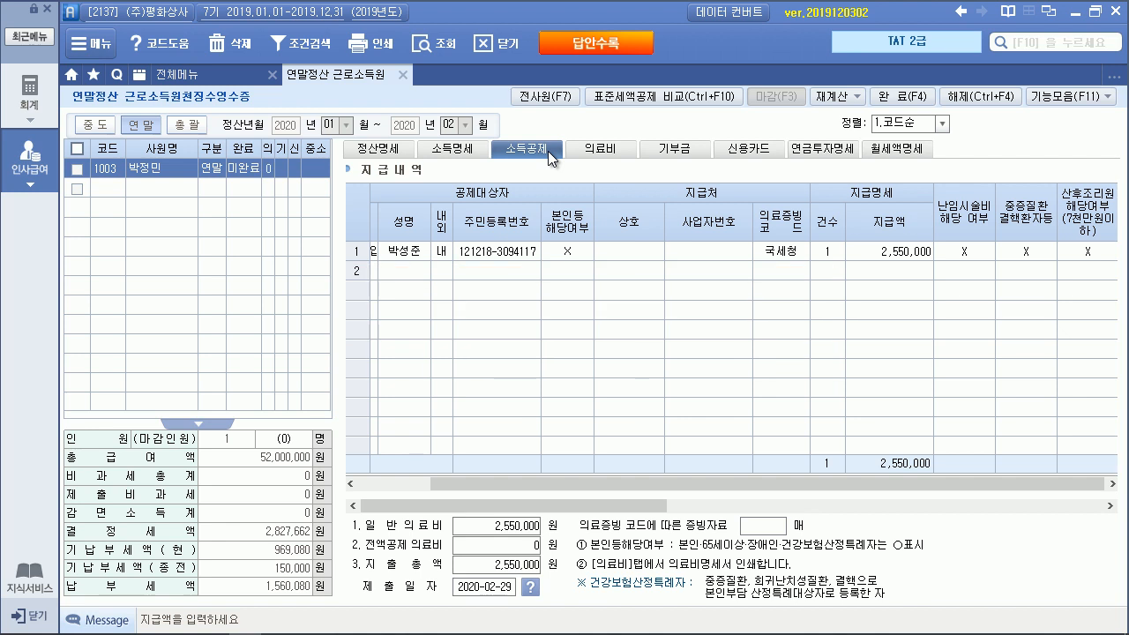
{"action": "left_click", "coordinate": [481, 327]}
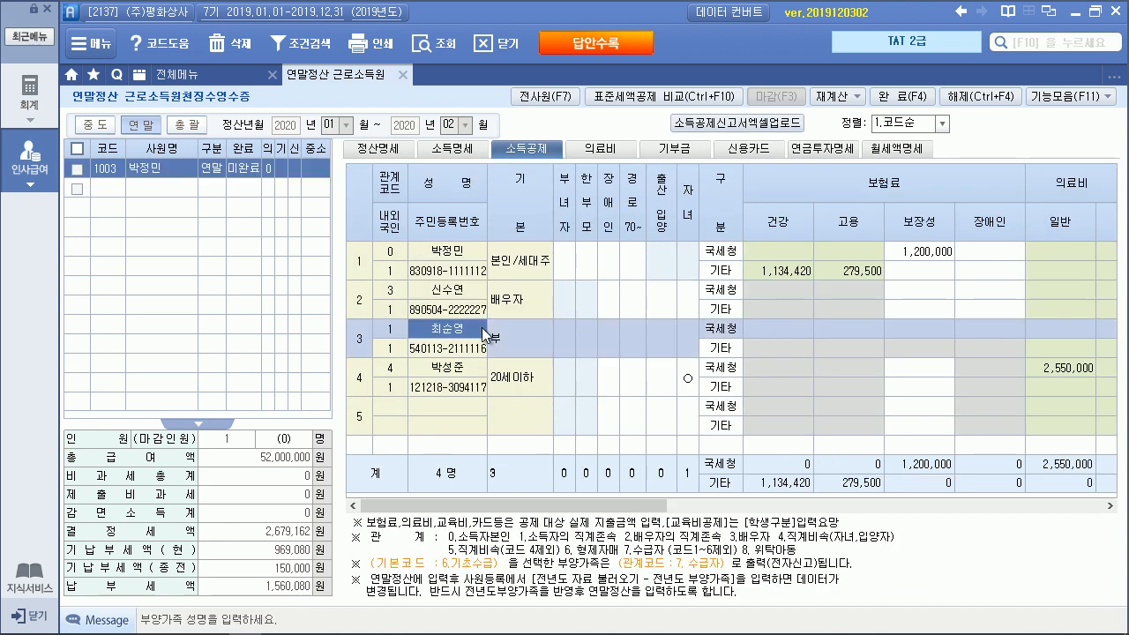
{"action": "left_click_drag", "start_coordinate": [646, 510], "coordinate": [685, 515]}
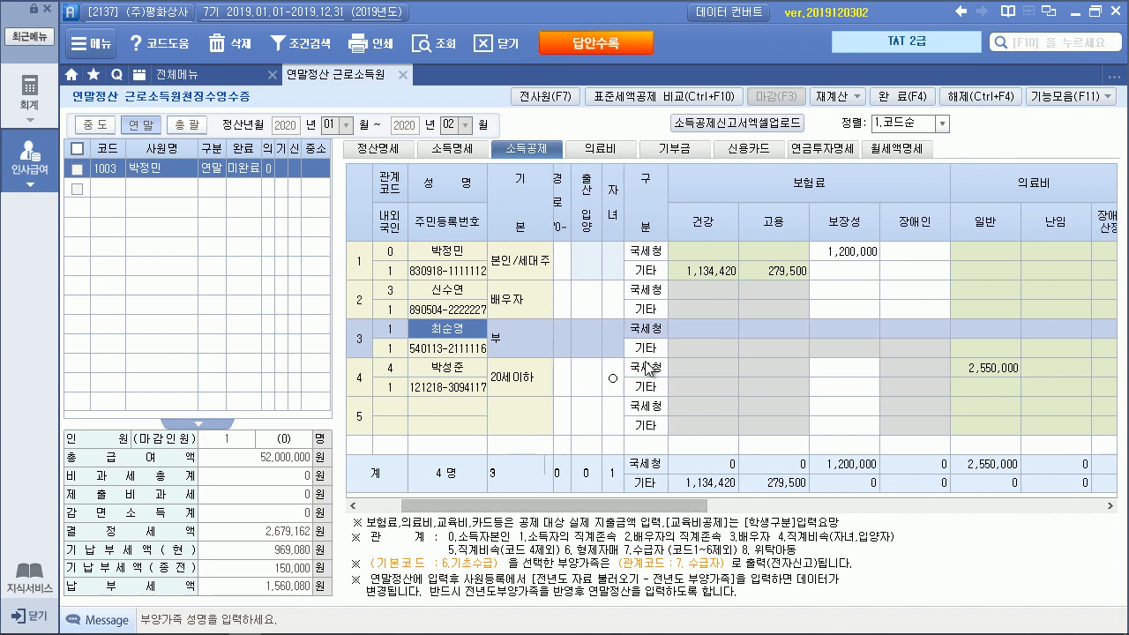
{"action": "left_click", "coordinate": [648, 353]}
{"action": "left_click", "coordinate": [648, 331]}
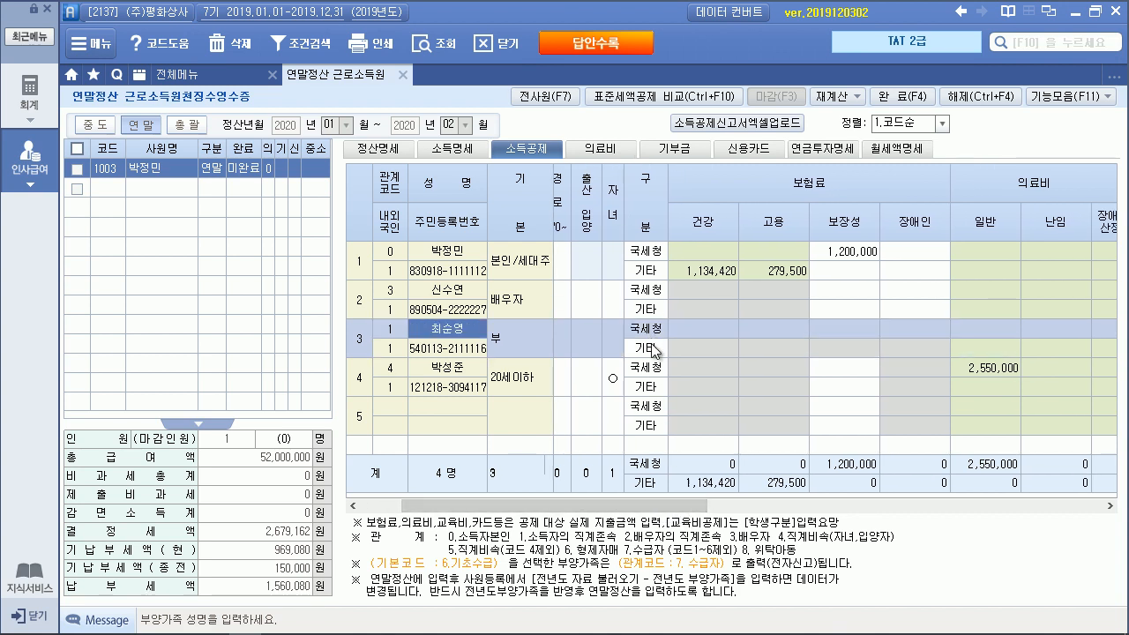
{"action": "left_click", "coordinate": [653, 353]}
Enter 1,800,000 in row 3's 교육비 장애인 특수교육 cell
{"action": "left_click_drag", "start_coordinate": [622, 510], "coordinate": [805, 499]}
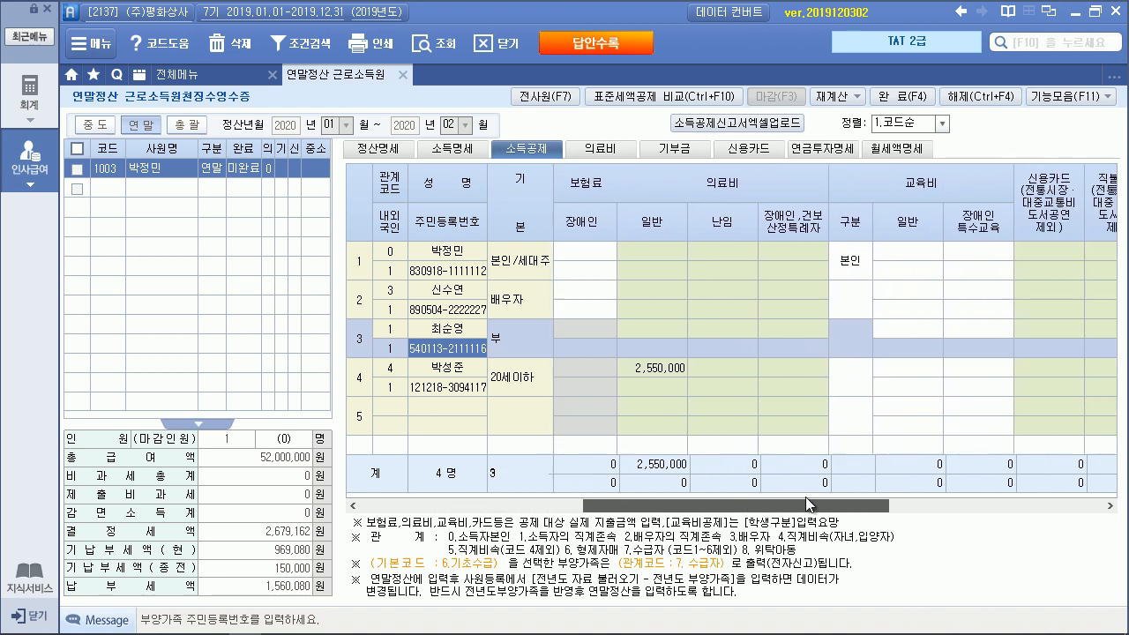
{"action": "left_click", "coordinate": [840, 353]}
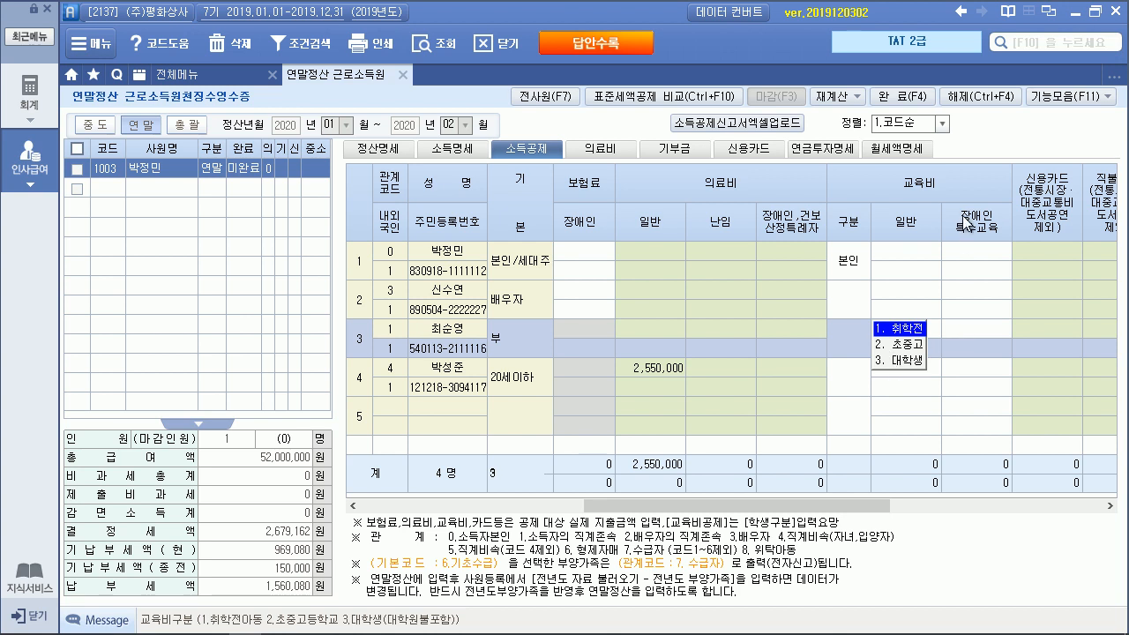
{"action": "left_click", "coordinate": [971, 342]}
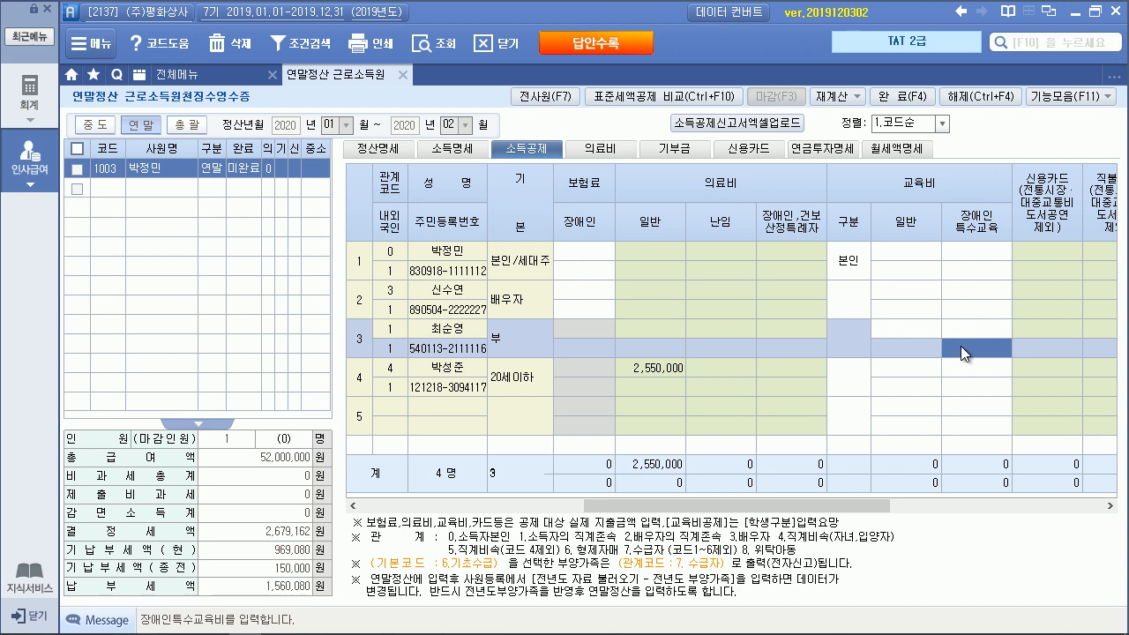
{"action": "type", "text": "1,800,000"}
{"action": "key", "text": "Return"}
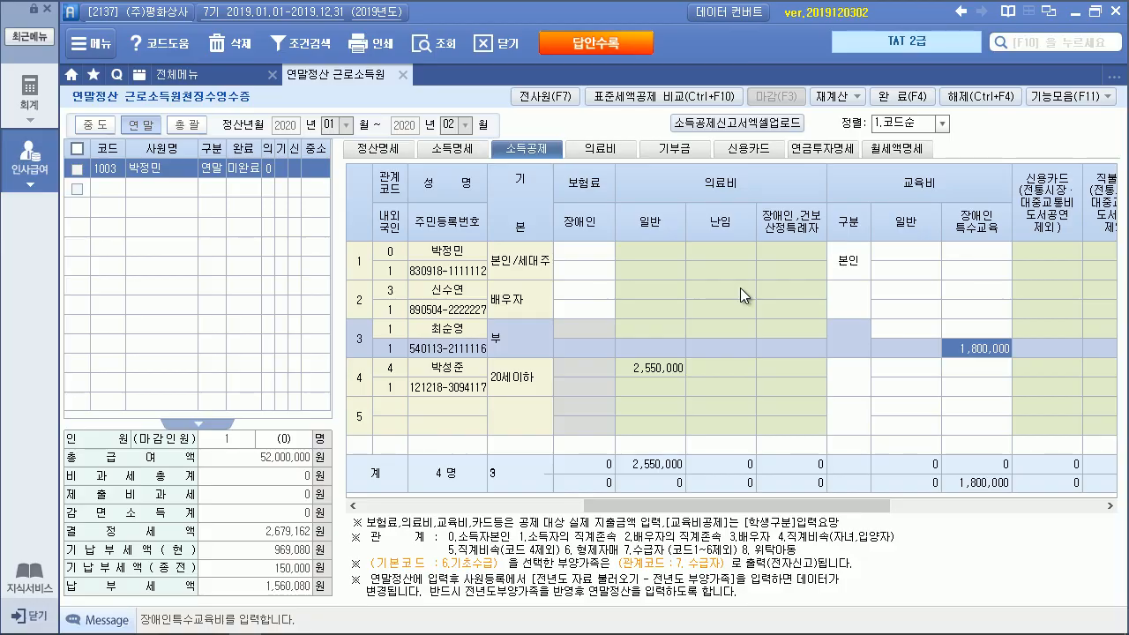
{"action": "key", "text": "alt+Tab"}
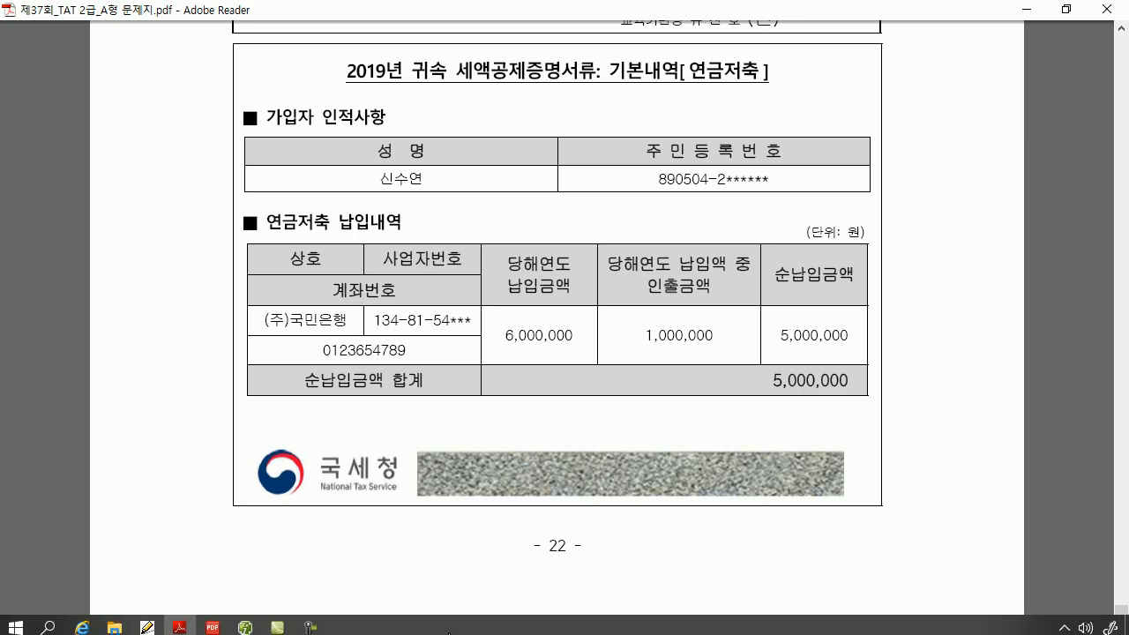
Return to the accounting program after viewing the pension savings page
{"action": "left_click", "coordinate": [245, 622]}
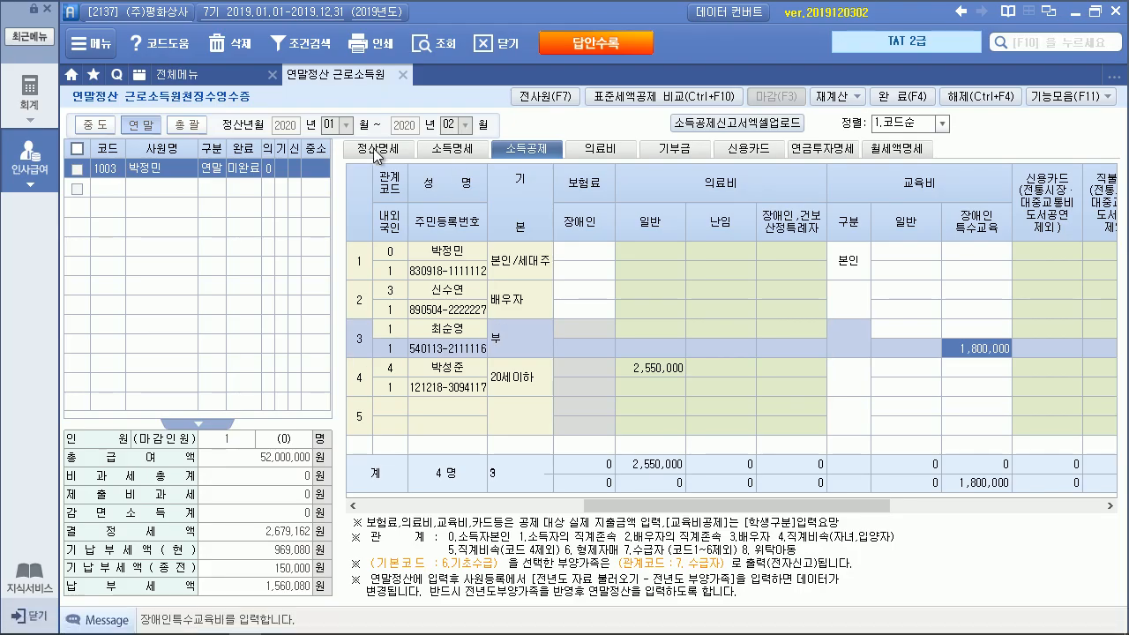
Open the 정산명세 summary and review the 연금계좌 pension account details
{"action": "left_click", "coordinate": [379, 155]}
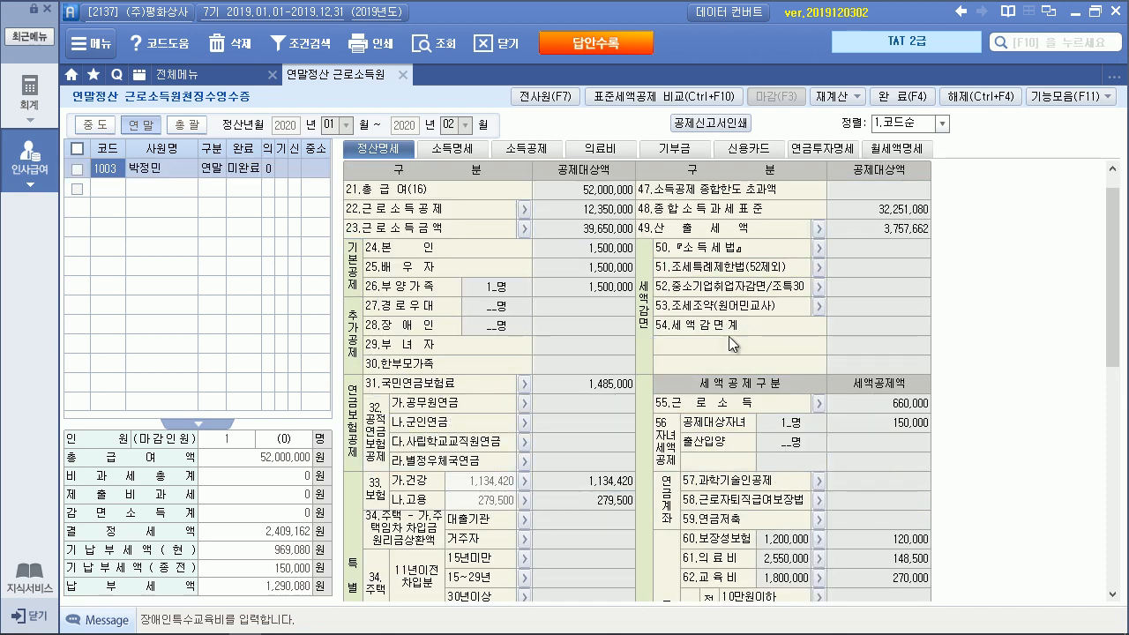
{"action": "left_click", "coordinate": [818, 520]}
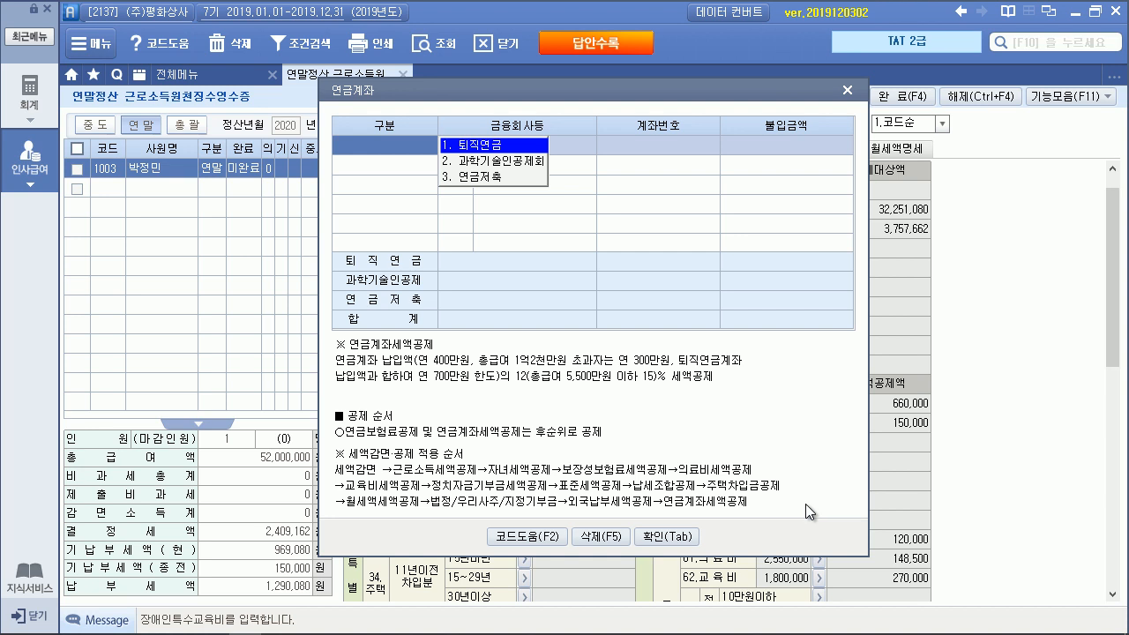
{"action": "left_click", "coordinate": [846, 90]}
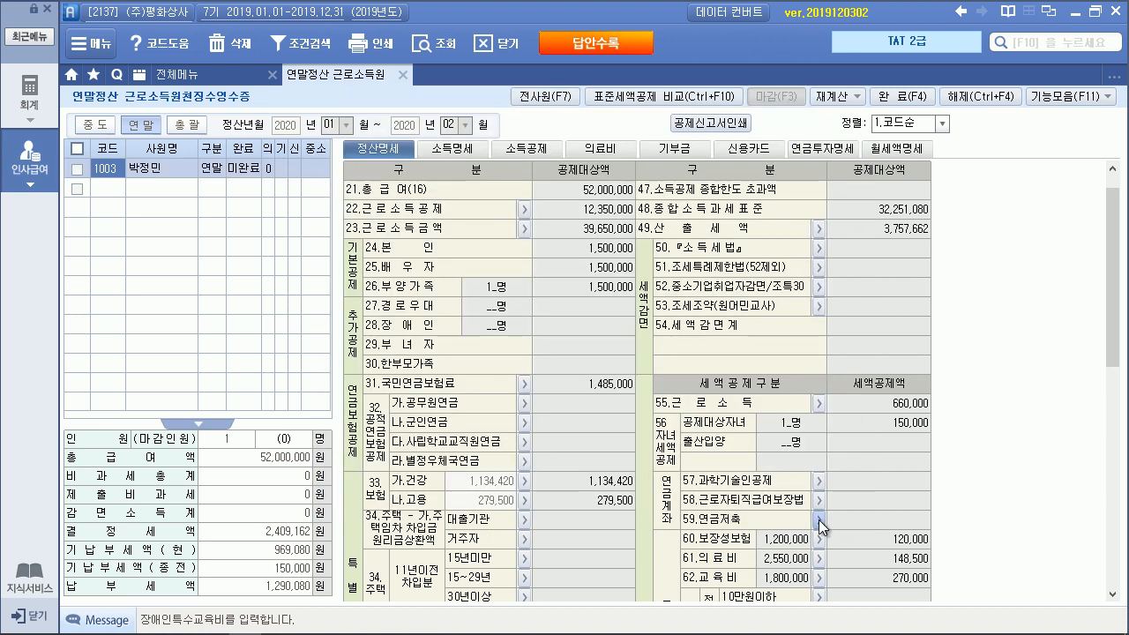
{"action": "left_click", "coordinate": [818, 520]}
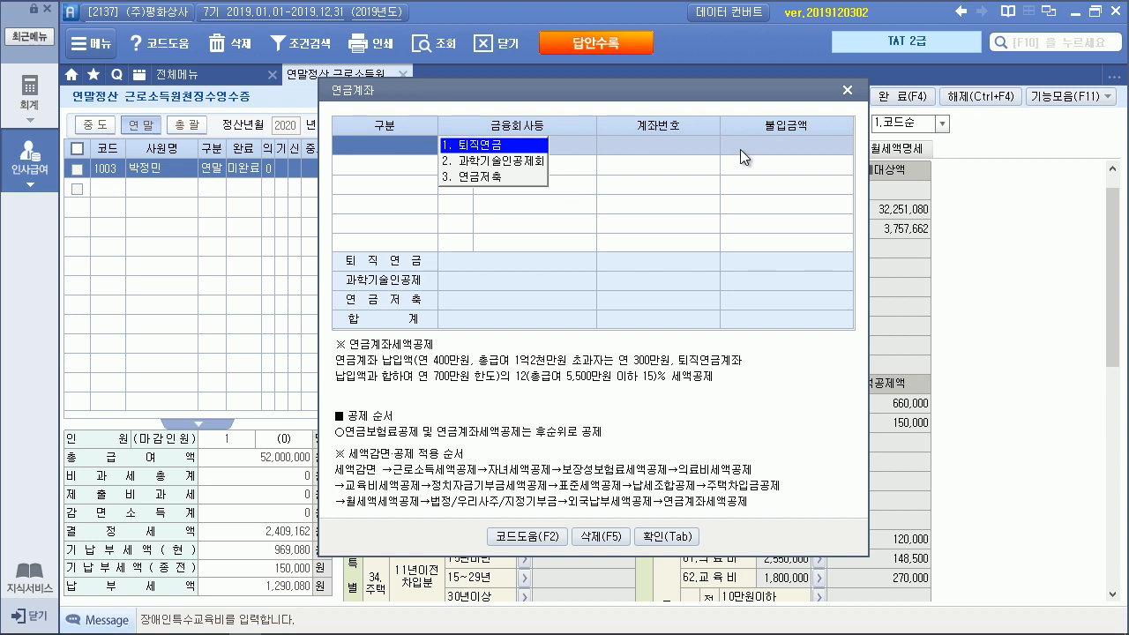
{"action": "key", "text": "Escape"}
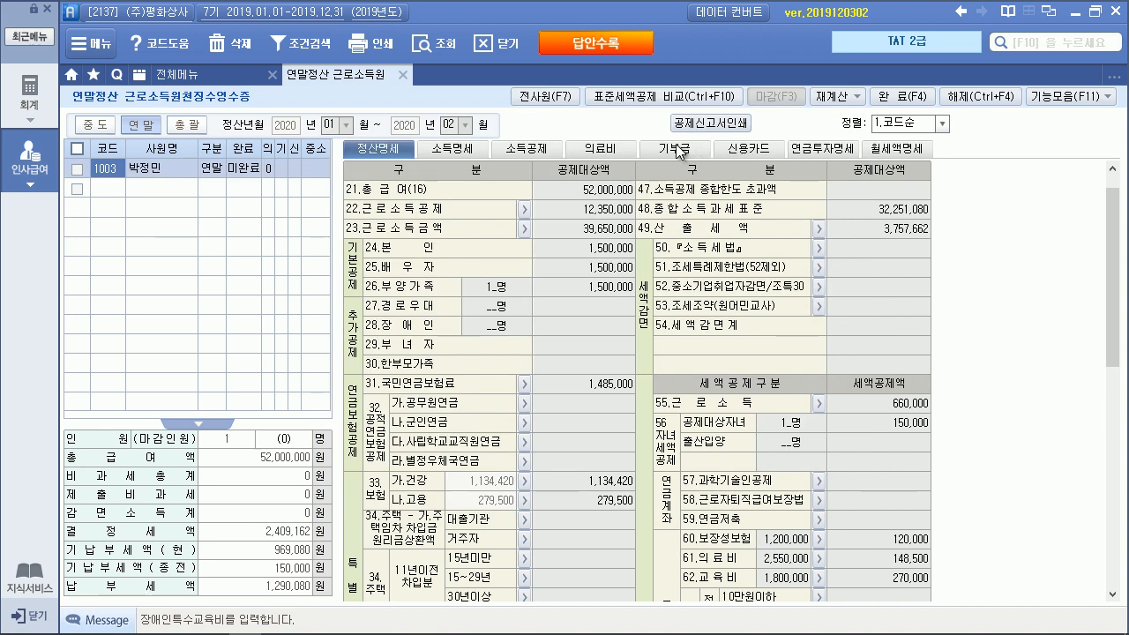
Mark employee 1003's settlement as 완료 and confirm with 예
{"action": "left_click", "coordinate": [78, 170]}
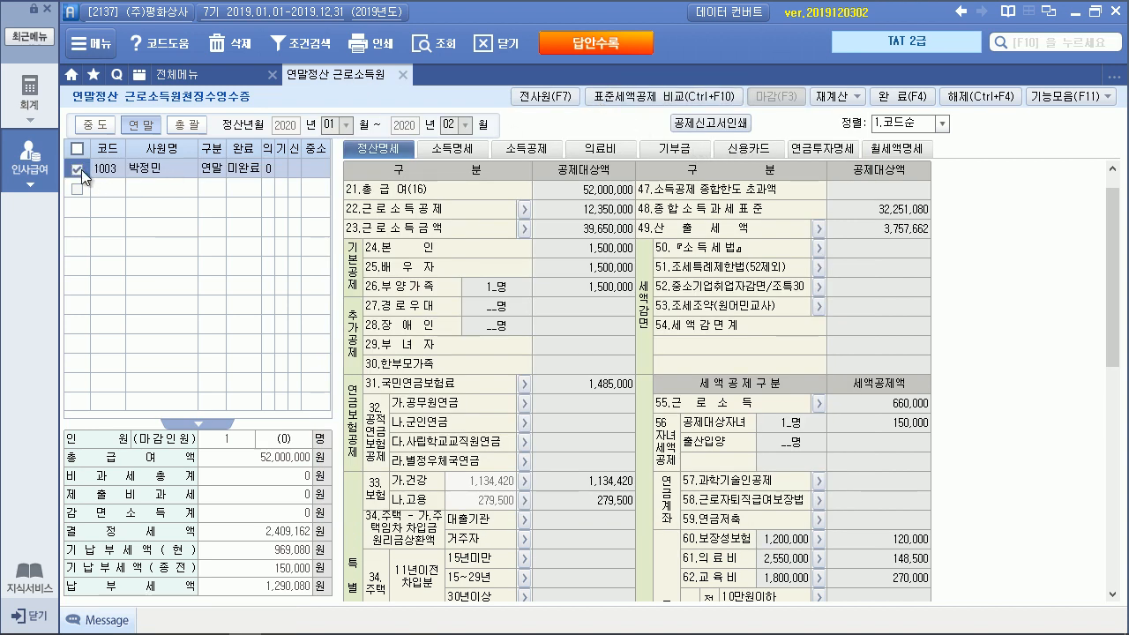
{"action": "left_click", "coordinate": [886, 97]}
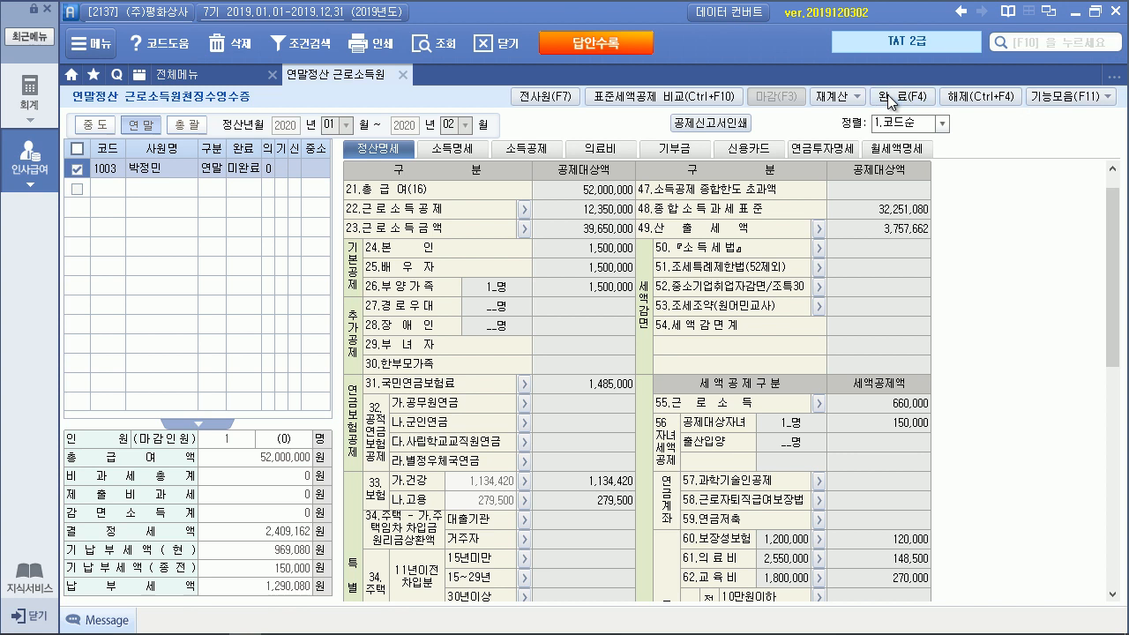
{"action": "left_click", "coordinate": [540, 371]}
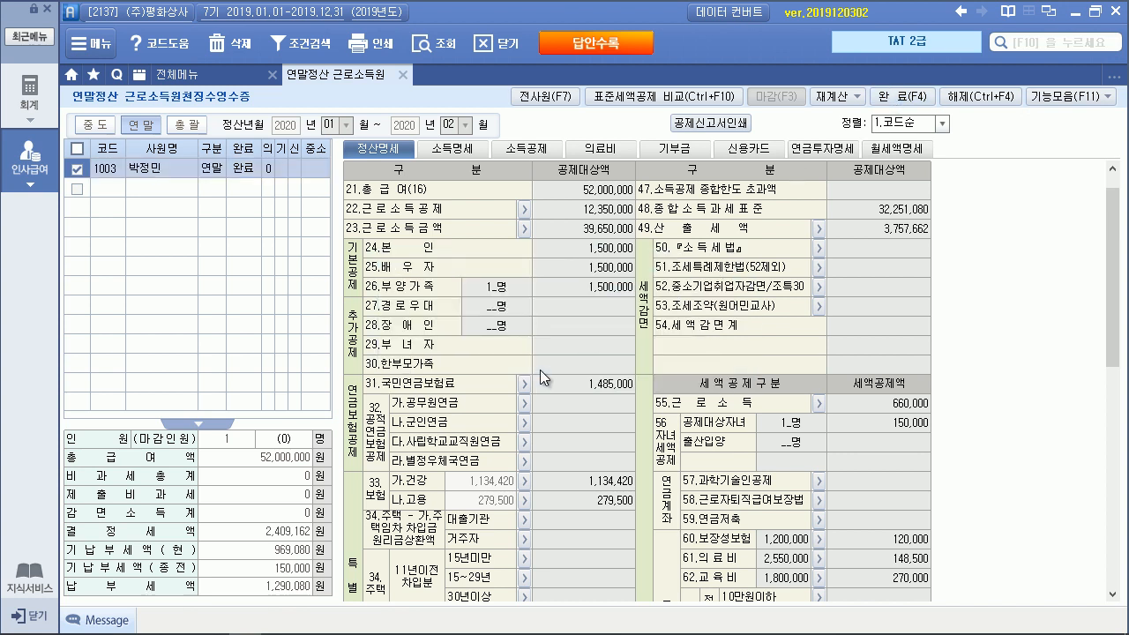